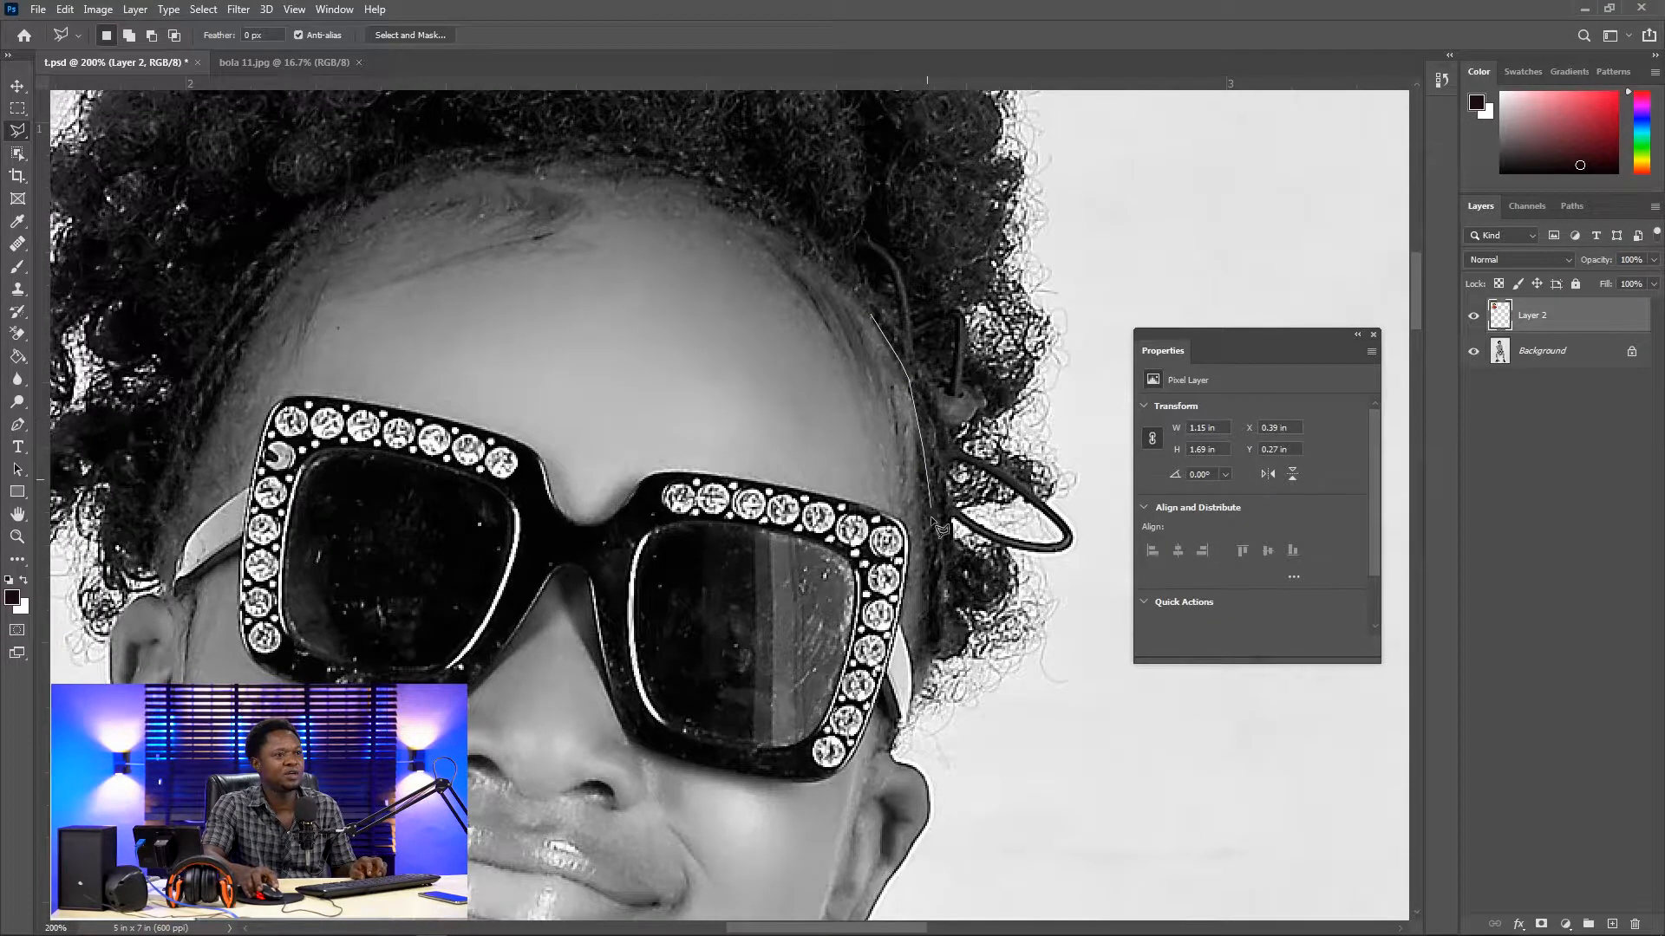
Step: Trace a polygonal lasso outline down the hairline beside the temple and along the top edge of the sunglasses
{"action": "scroll", "coordinate": [932, 503], "scroll_direction": "down", "scroll_amount": 5}
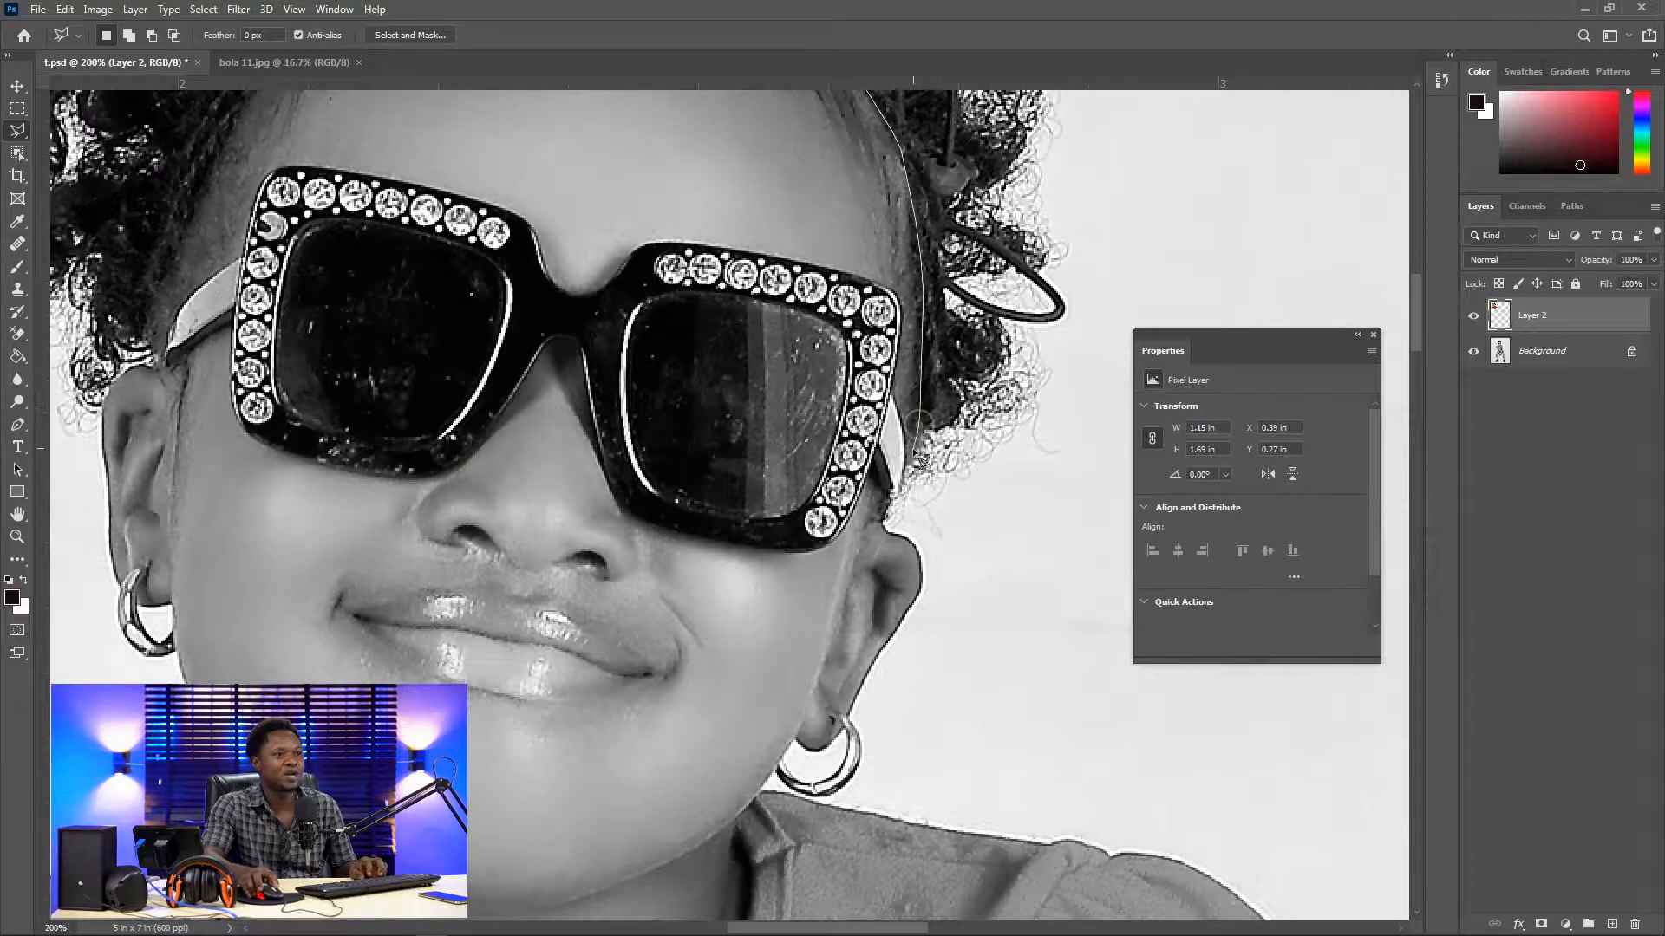
{"action": "scroll", "coordinate": [921, 458], "scroll_direction": "up", "scroll_amount": 3}
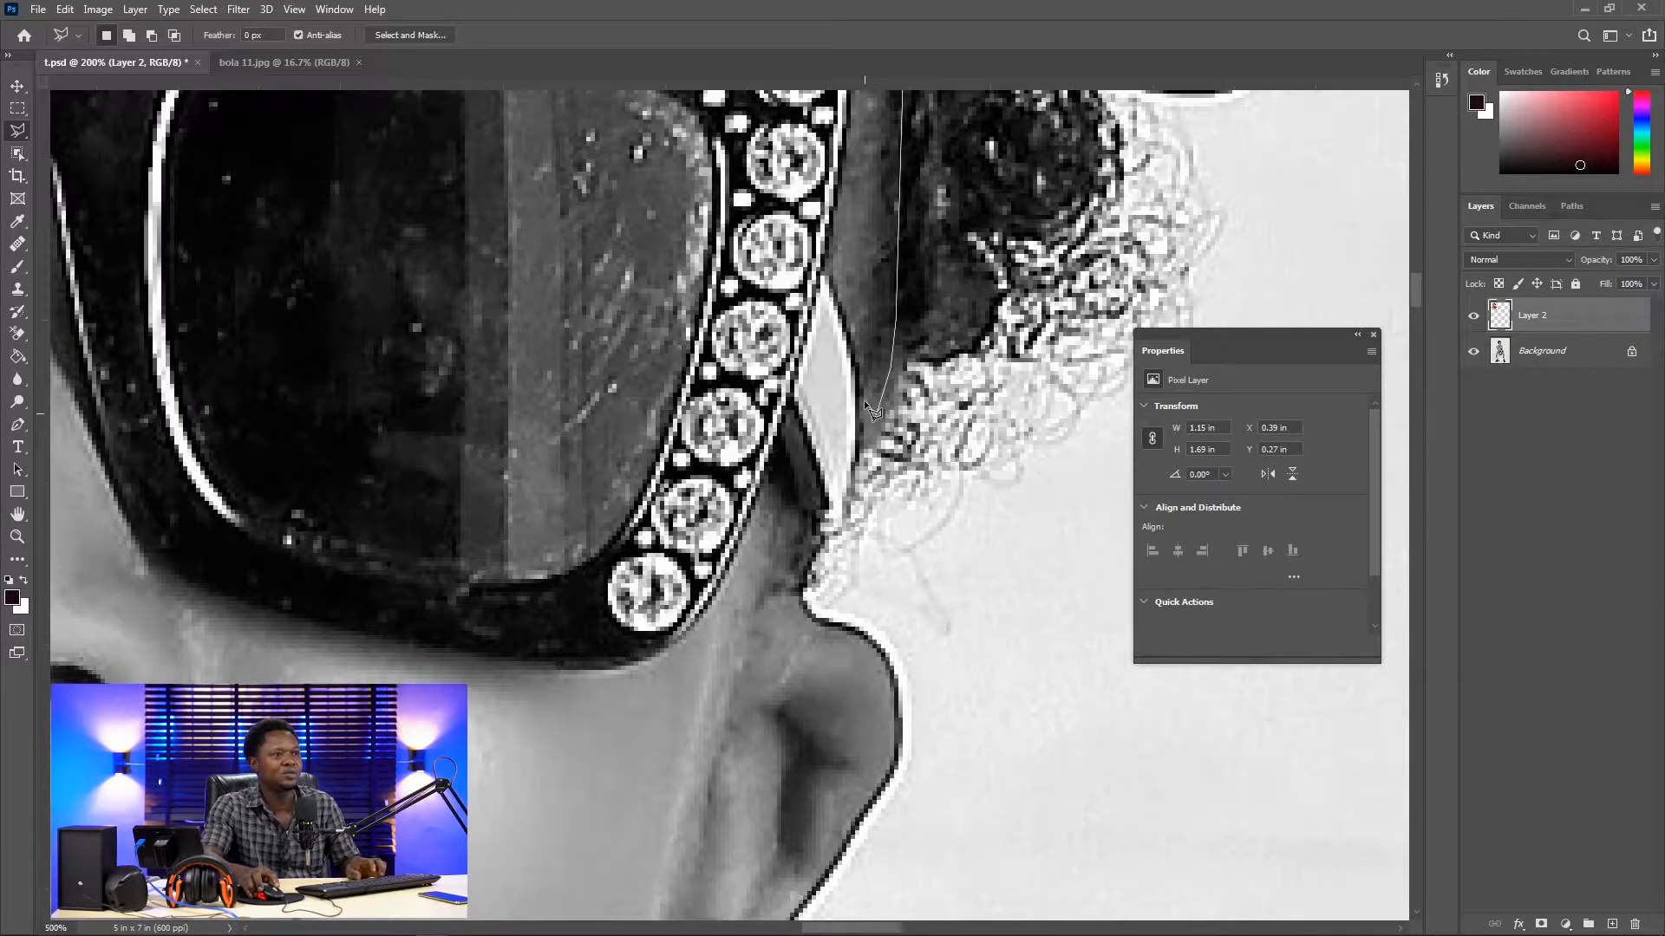
{"action": "scroll", "coordinate": [839, 299], "scroll_direction": "up", "scroll_amount": 5}
{"action": "mouse_move", "coordinate": [199, 299]}
{"action": "left_mouse_down"}
{"action": "mouse_move", "coordinate": [670, 337]}
{"action": "mouse_move", "coordinate": [460, 464]}
{"action": "left_mouse_up"}
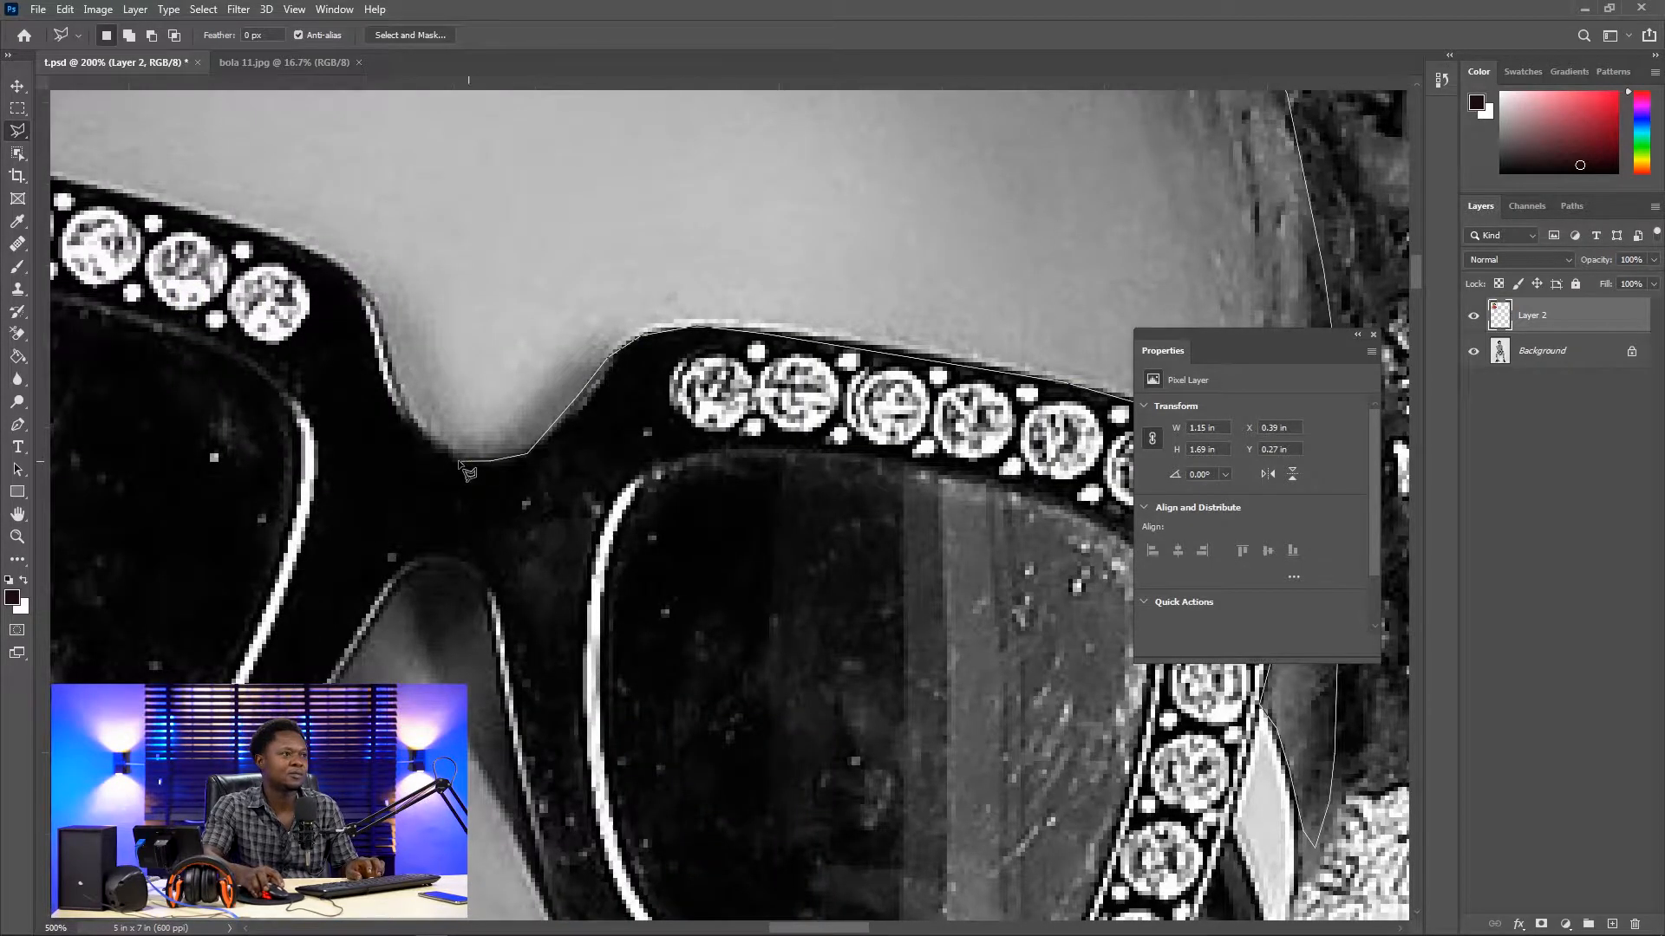
{"action": "left_click", "coordinate": [305, 243]}
{"action": "left_click_drag", "start_coordinate": [304, 243], "coordinate": [836, 449]}
{"action": "left_click", "coordinate": [628, 391]}
{"action": "left_click_drag", "start_coordinate": [208, 427], "coordinate": [598, 400]}
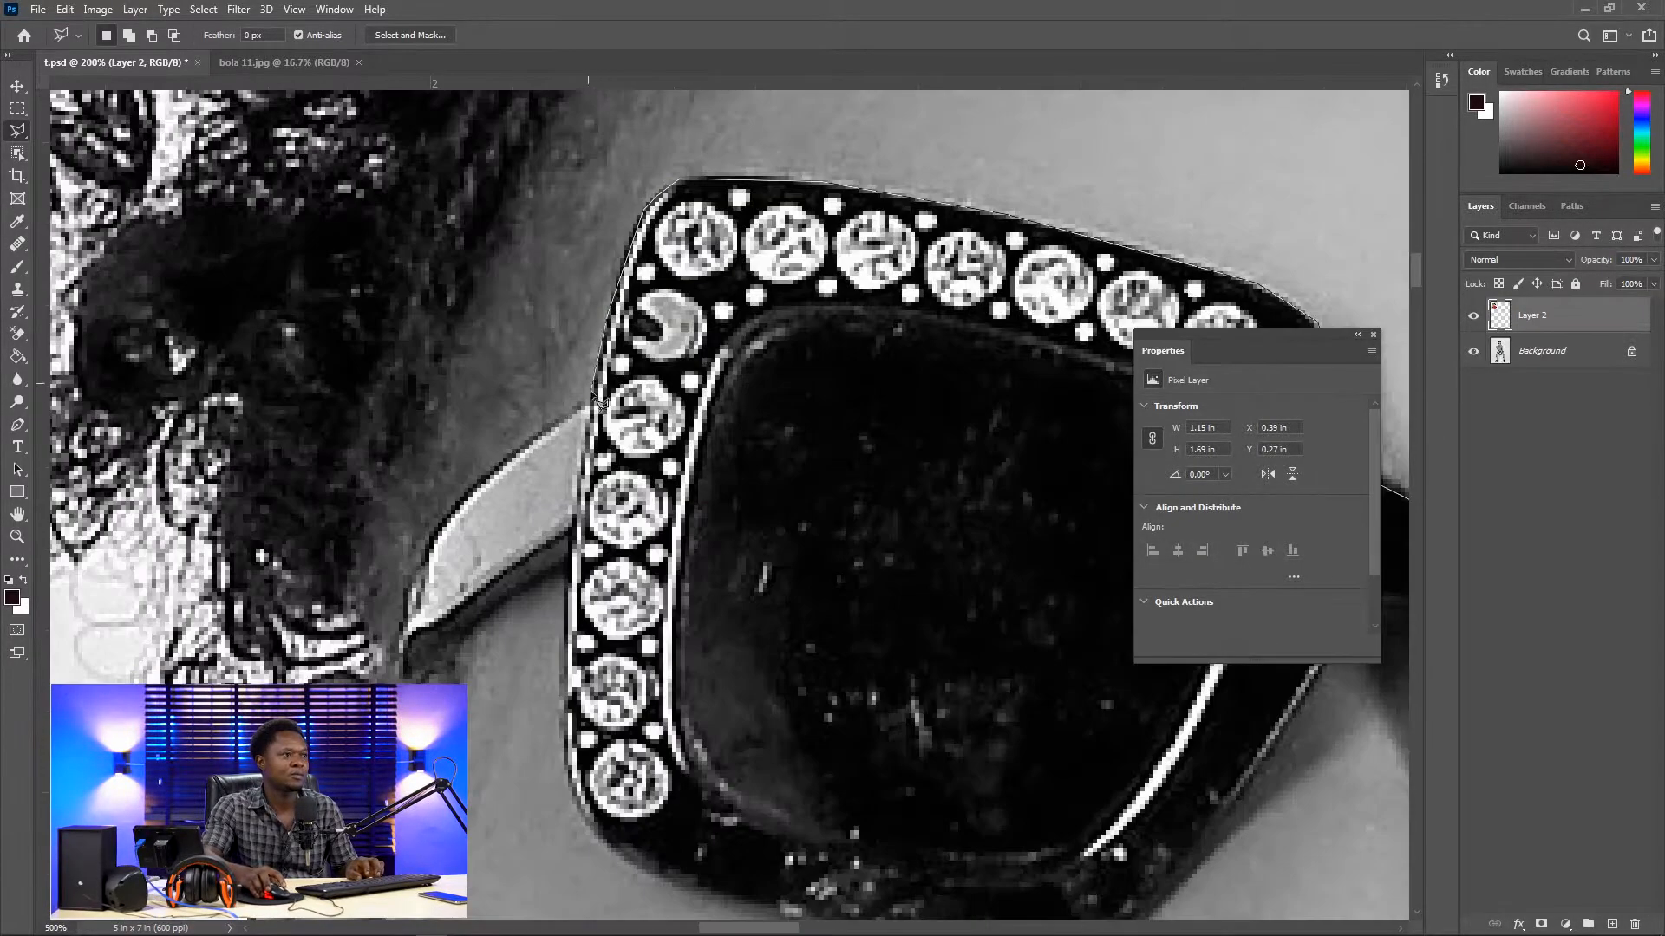
Step: Continue the lasso outline around the sunglasses' arm and up the hairline on the image's left side
{"action": "left_click", "coordinate": [442, 524]}
{"action": "left_click", "coordinate": [405, 637]}
{"action": "left_click", "coordinate": [387, 444]}
{"action": "left_click", "coordinate": [496, 210]}
{"action": "left_click_drag", "start_coordinate": [499, 208], "coordinate": [361, 775]}
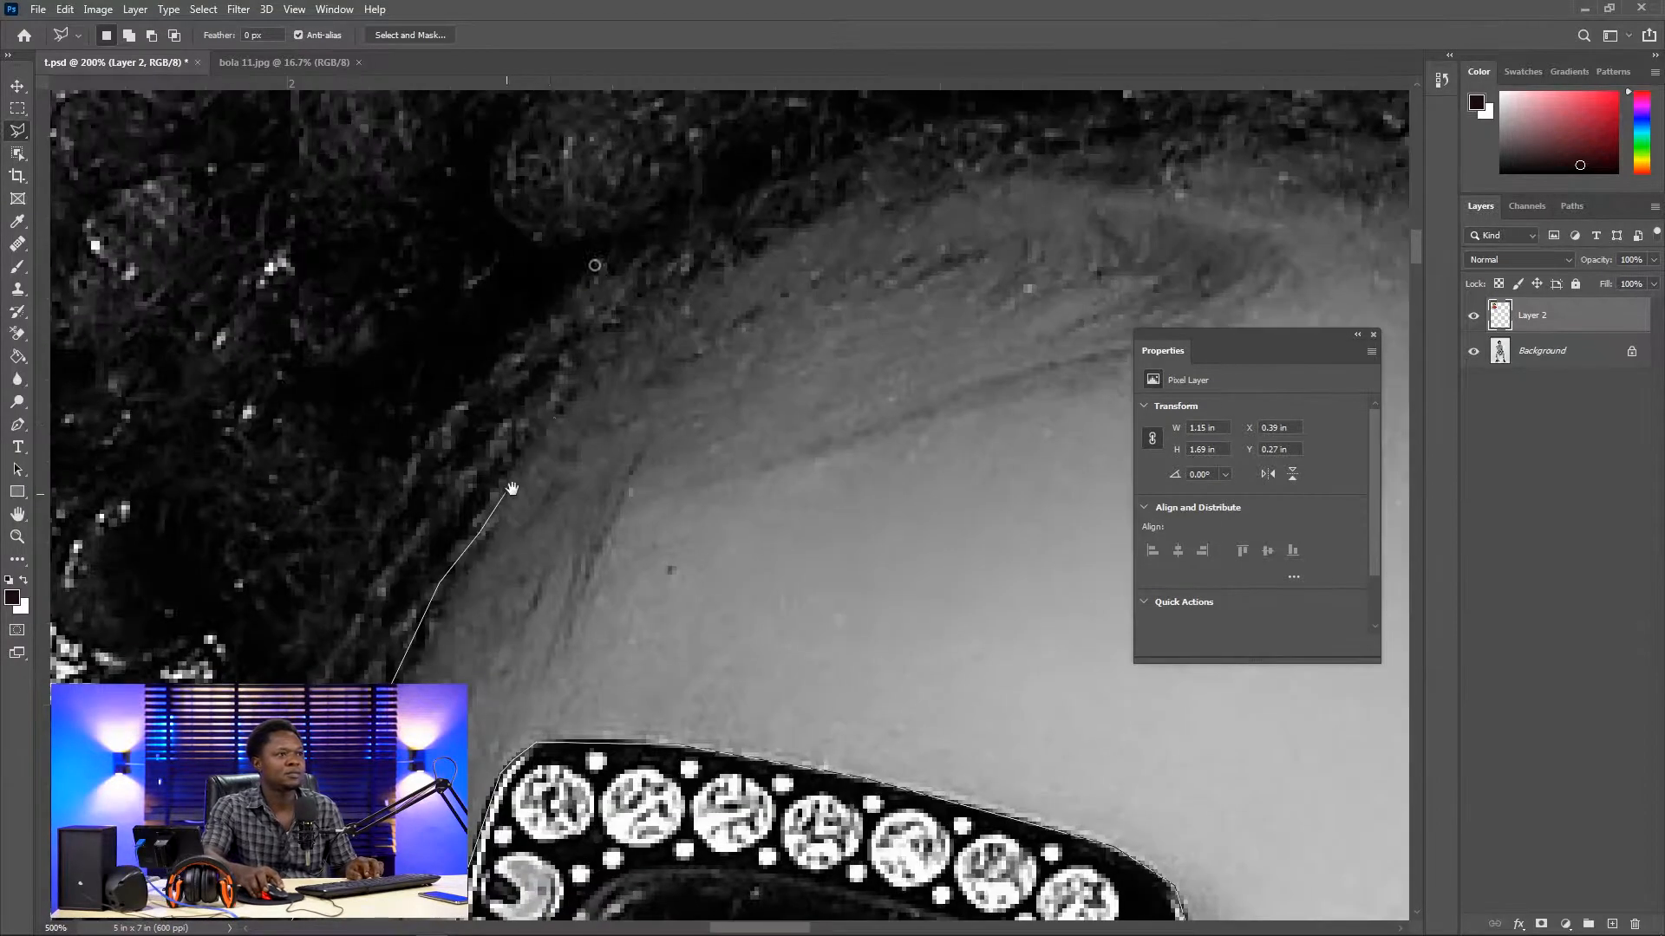
{"action": "left_click", "coordinate": [570, 402]}
{"action": "left_click", "coordinate": [629, 347]}
Step: Trace the hairline across the top of the forehead and close the forehead selection
{"action": "left_click_drag", "start_coordinate": [637, 340], "coordinate": [469, 547]}
{"action": "left_click", "coordinate": [589, 456]}
{"action": "left_click", "coordinate": [709, 407]}
{"action": "left_click", "coordinate": [898, 373]}
{"action": "left_click_drag", "start_coordinate": [1084, 363], "coordinate": [597, 396]}
{"action": "left_click", "coordinate": [688, 381]}
{"action": "left_click", "coordinate": [752, 386]}
{"action": "left_click", "coordinate": [874, 427]}
{"action": "left_click_drag", "start_coordinate": [937, 455], "coordinate": [525, 304]}
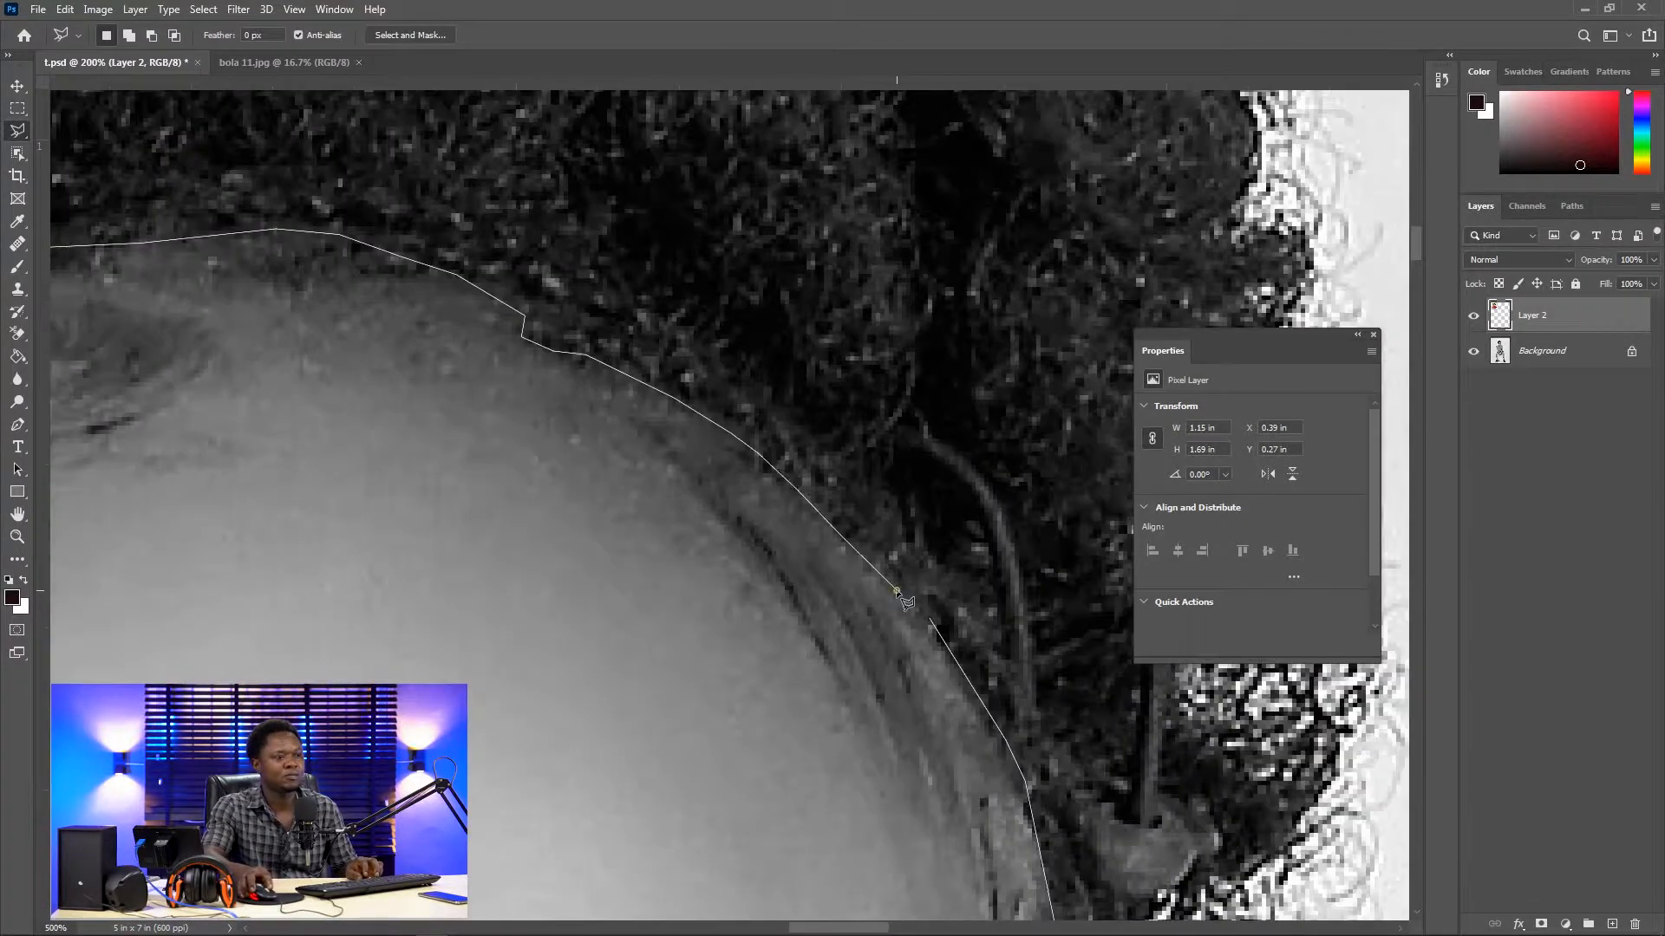
{"action": "key", "text": "ctrl+minus"}
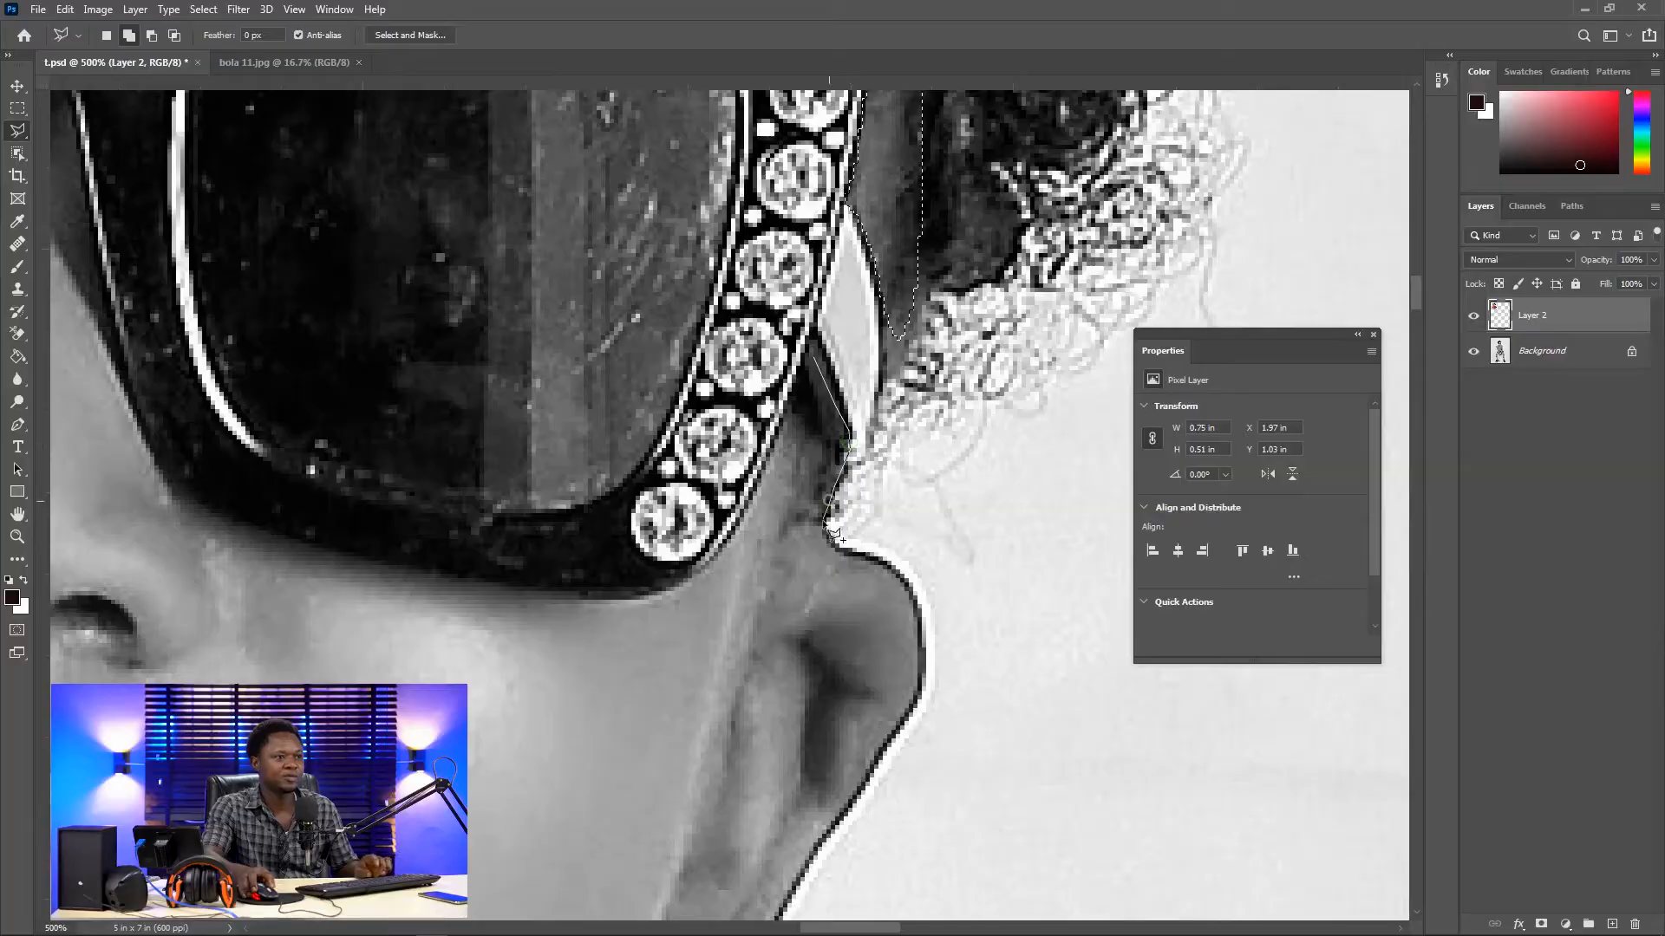
Step: Begin adding the lower face to the selection by tracing the outer edge of the ear on the image's right side
{"action": "left_click", "coordinate": [832, 545]}
{"action": "left_click", "coordinate": [885, 562]}
{"action": "left_click", "coordinate": [918, 604]}
{"action": "left_click", "coordinate": [924, 680]}
{"action": "left_click_drag", "start_coordinate": [924, 681], "coordinate": [947, 244]}
{"action": "left_click", "coordinate": [833, 422]}
{"action": "left_click", "coordinate": [769, 543]}
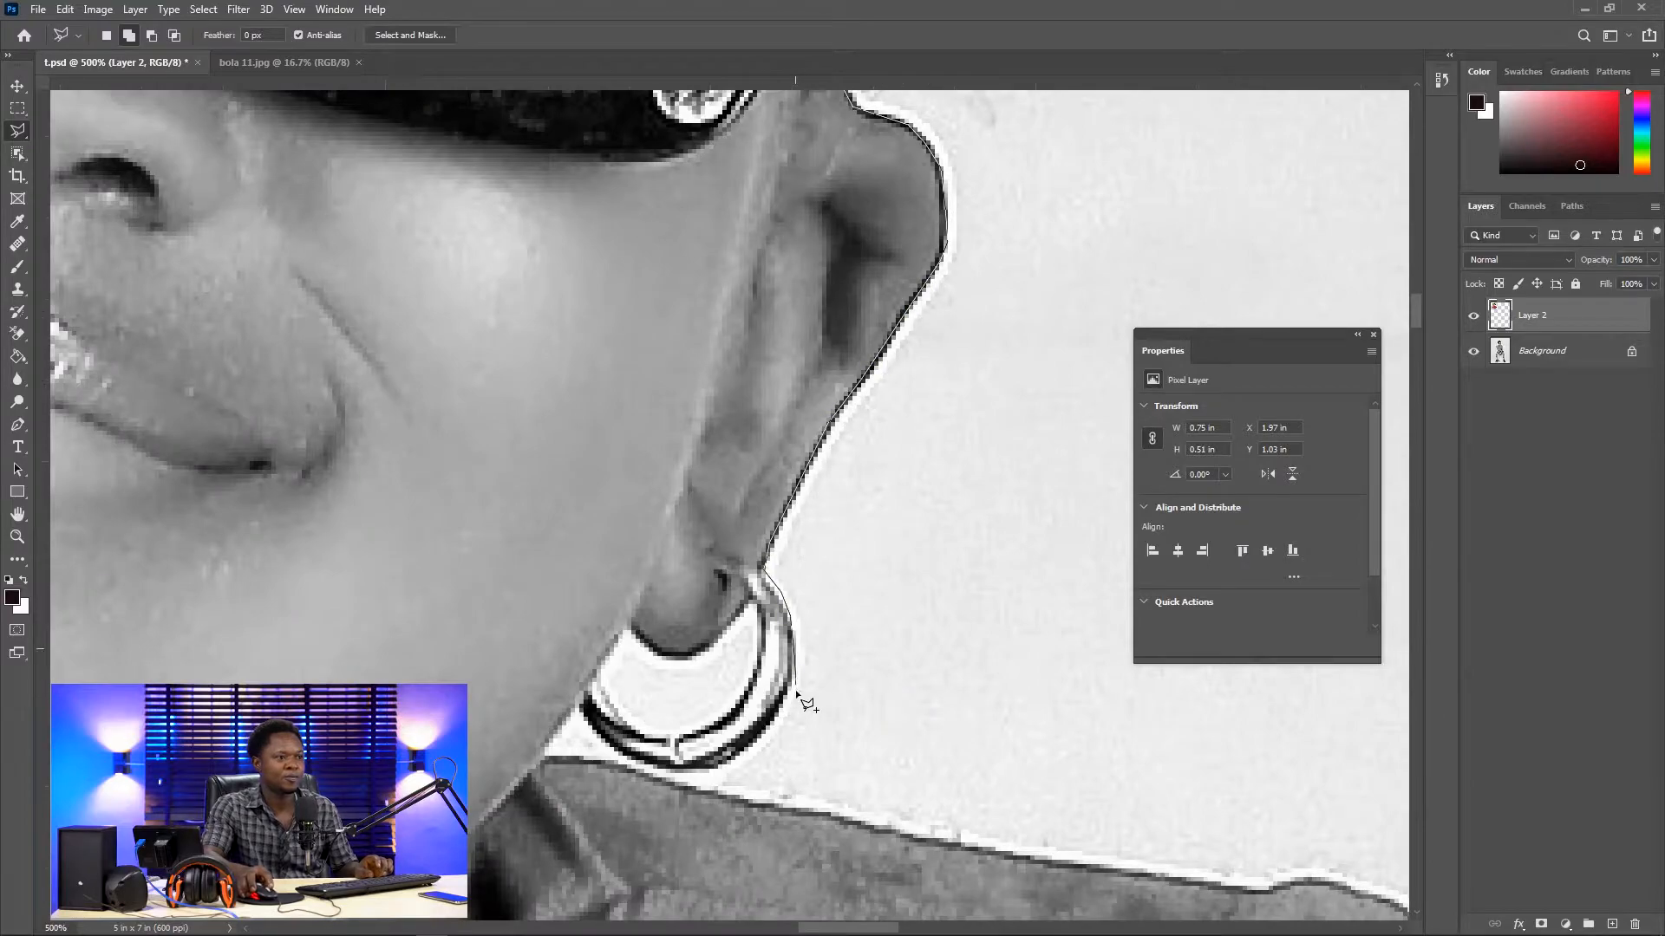
Step: Extend the lasso outline around the outer edge of the hoop earring to the jaw
{"action": "left_click", "coordinate": [783, 708]}
{"action": "left_click", "coordinate": [740, 761]}
{"action": "left_click", "coordinate": [718, 772]}
{"action": "left_click", "coordinate": [645, 772]}
{"action": "left_click", "coordinate": [615, 758]}
{"action": "left_click", "coordinate": [591, 738]}
{"action": "left_click", "coordinate": [576, 704]}
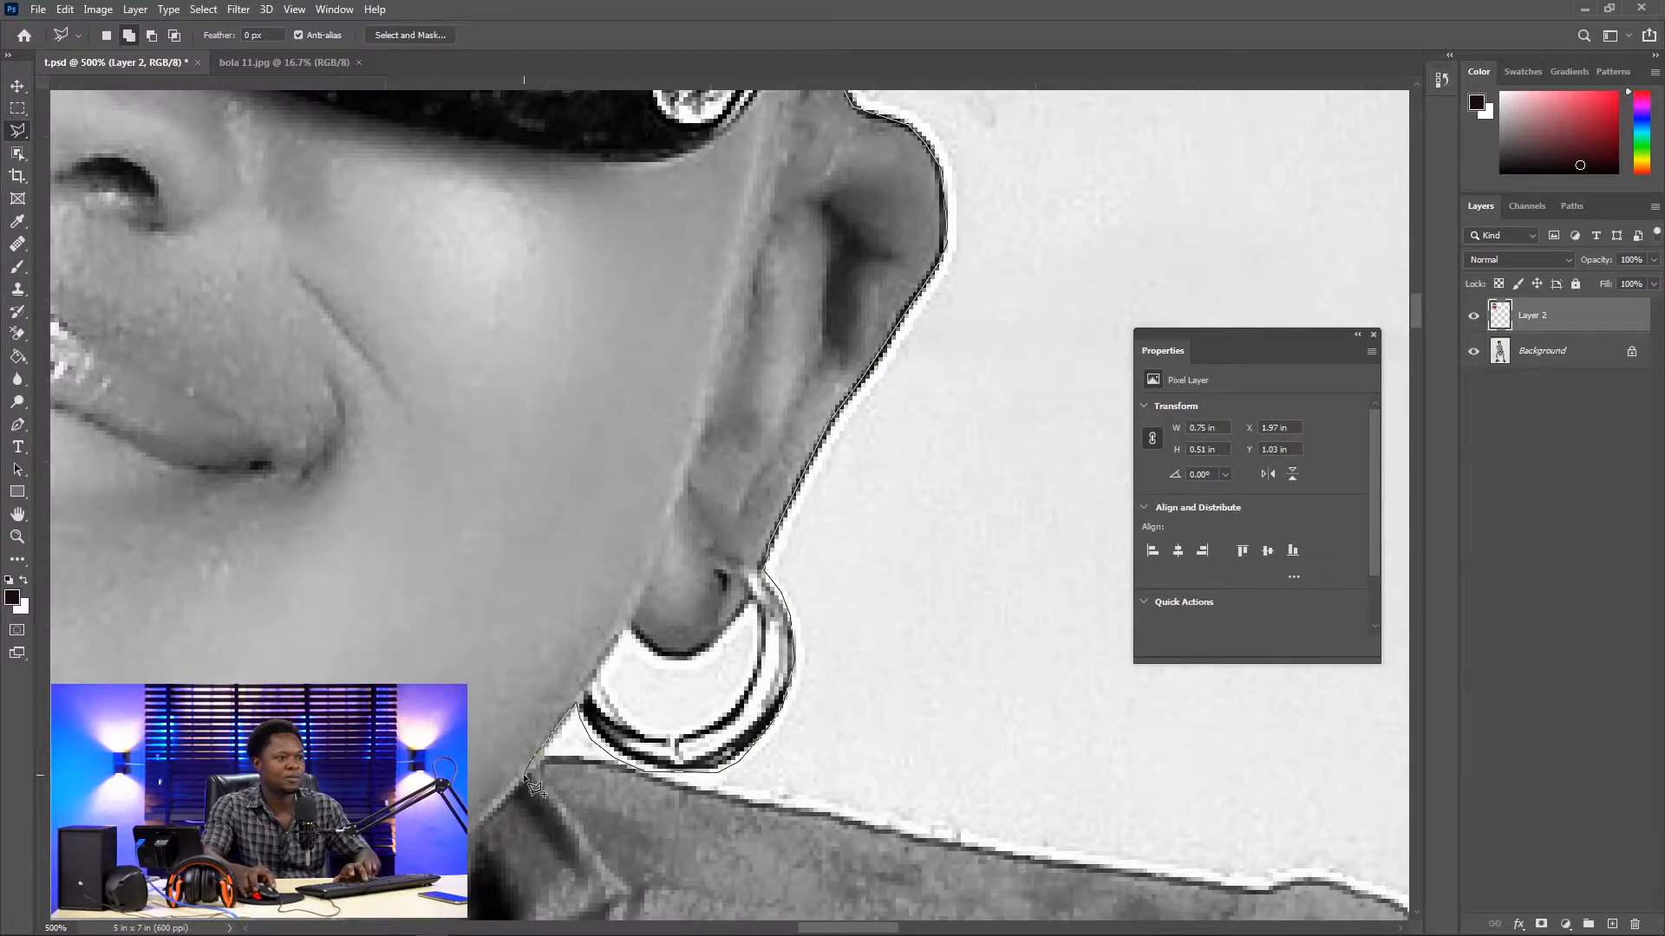
Step: Trace the earring's inner edge and the earlobe, and carry the outline down to where the neck meets the collar
{"action": "left_click", "coordinate": [622, 722]}
{"action": "left_click", "coordinate": [643, 733]}
{"action": "left_click", "coordinate": [679, 737]}
{"action": "left_click", "coordinate": [711, 729]}
{"action": "left_click", "coordinate": [733, 713]}
{"action": "left_click", "coordinate": [751, 690]}
{"action": "left_click", "coordinate": [762, 659]}
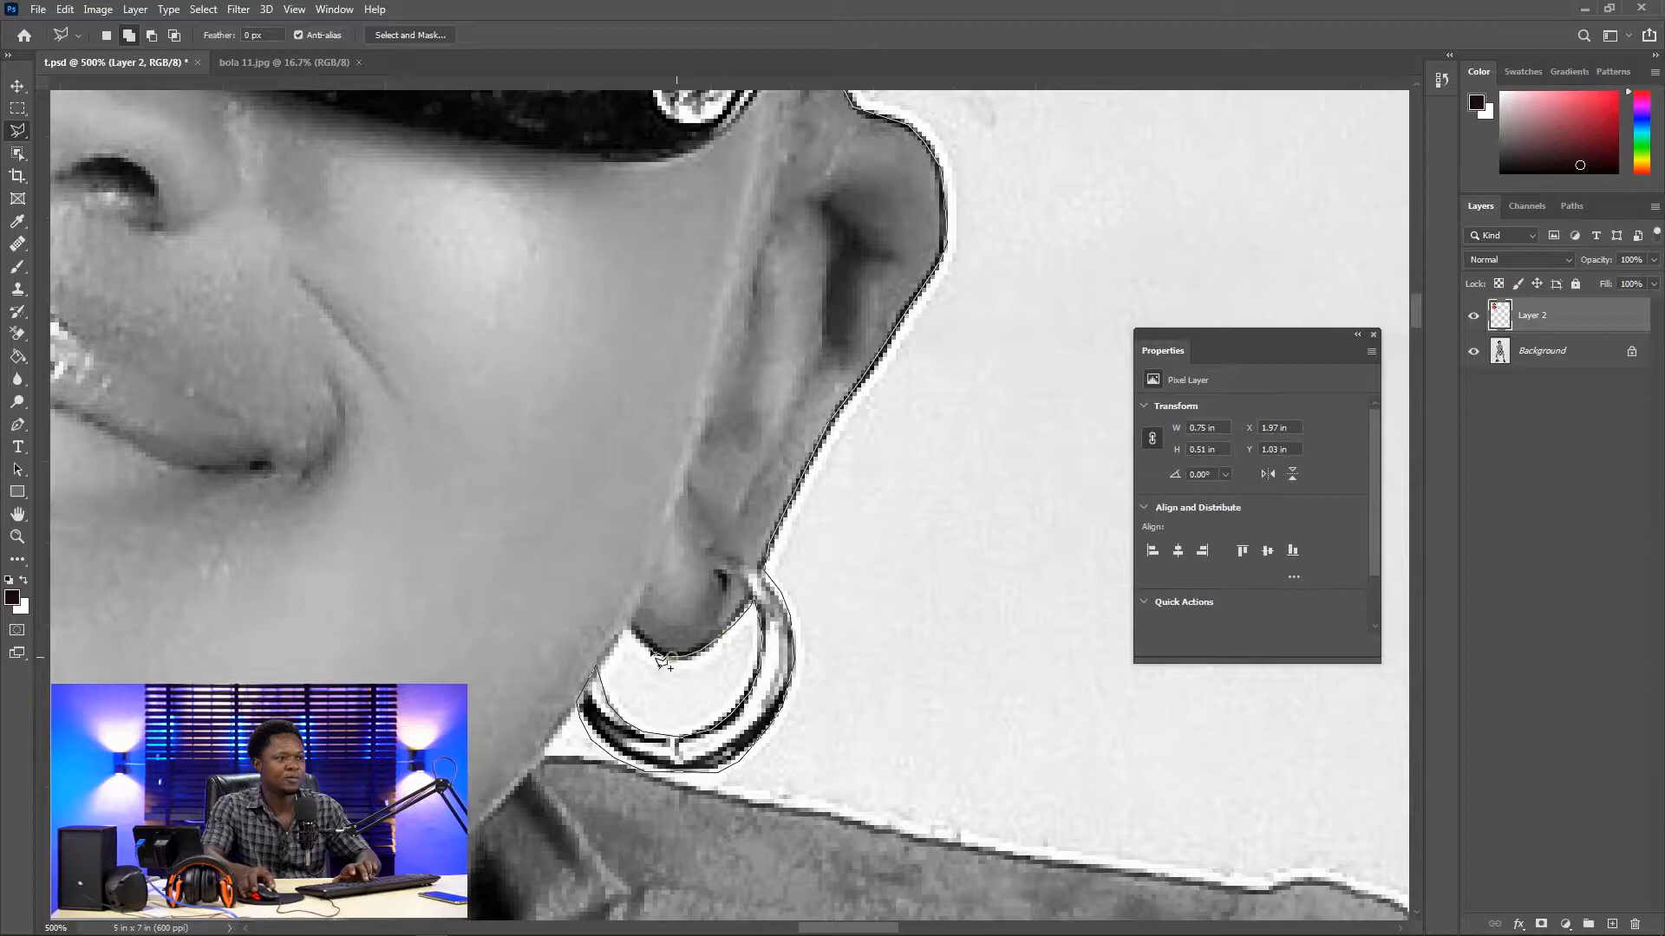
{"action": "left_click_drag", "start_coordinate": [544, 756], "coordinate": [846, 439]}
{"action": "left_click", "coordinate": [837, 459]}
{"action": "left_click_drag", "start_coordinate": [770, 555], "coordinate": [785, 199]}
{"action": "left_click", "coordinate": [767, 330]}
{"action": "left_click", "coordinate": [755, 388]}
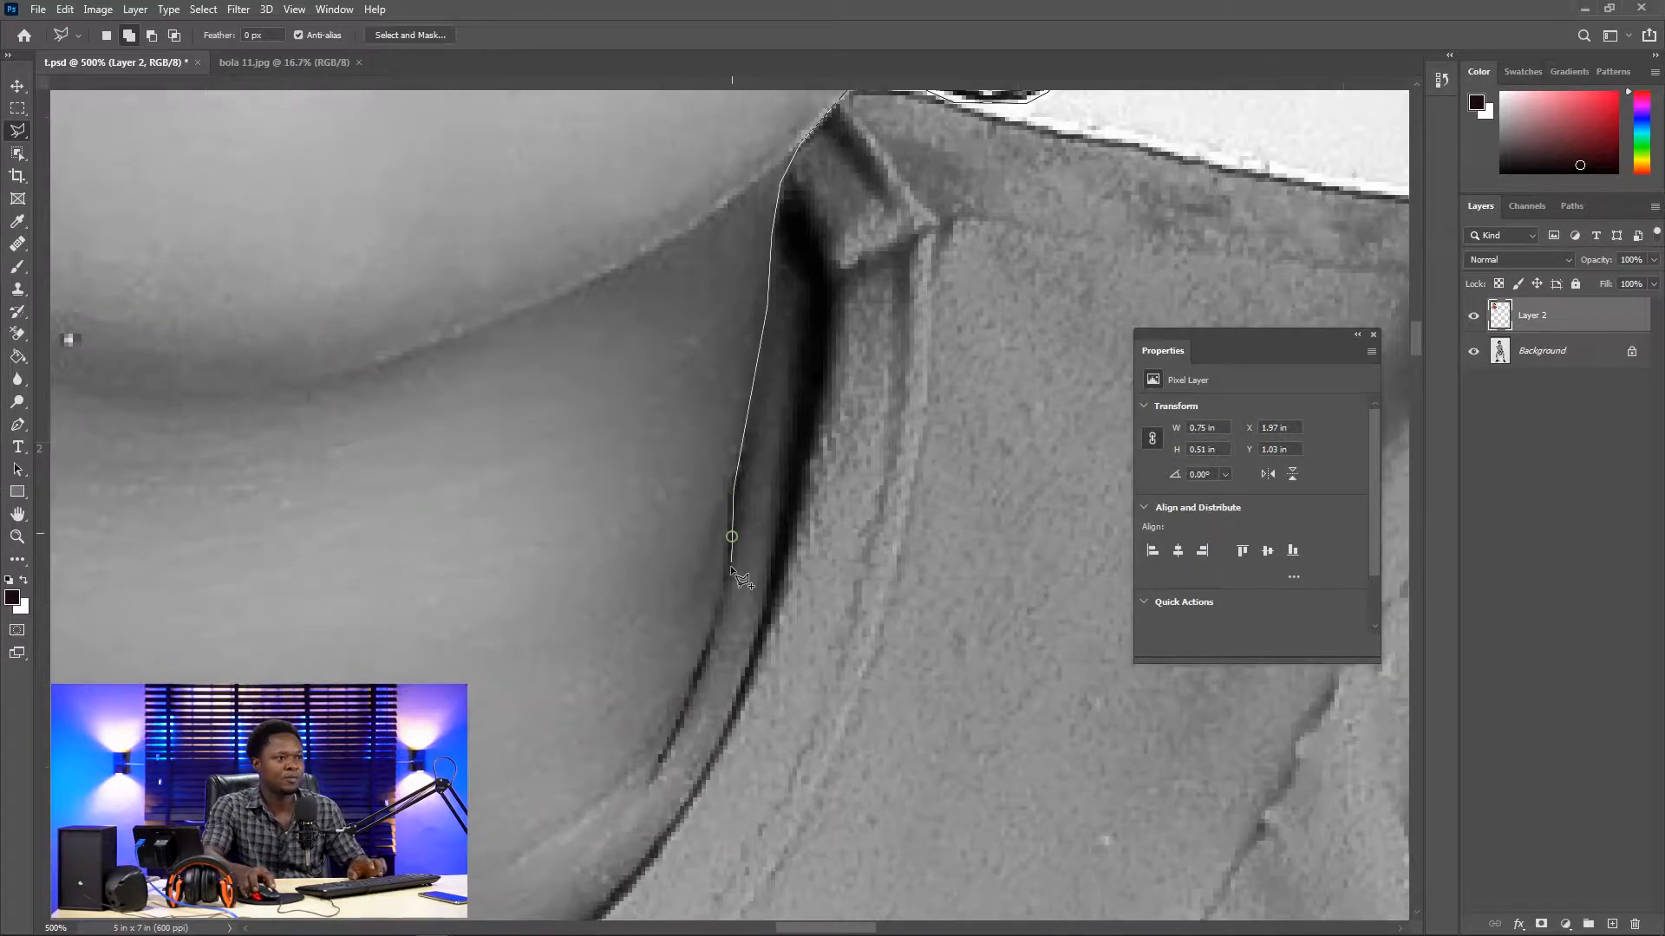
{"action": "left_click_drag", "start_coordinate": [733, 533], "coordinate": [910, 238]}
{"action": "left_click", "coordinate": [909, 282]}
{"action": "left_click", "coordinate": [875, 390]}
{"action": "left_click_drag", "start_coordinate": [841, 451], "coordinate": [737, 802]}
{"action": "key", "text": "BackSpace"}
{"action": "key", "text": "BackSpace"}
{"action": "key", "text": "BackSpace"}
{"action": "key", "text": "BackSpace"}
{"action": "key", "text": "BackSpace"}
{"action": "key", "text": "BackSpace"}
{"action": "key", "text": "BackSpace"}
{"action": "key", "text": "BackSpace"}
Step: Trace the collar's inner edge down the side of the neck on the image's right
{"action": "left_click", "coordinate": [891, 215]}
{"action": "left_click", "coordinate": [902, 268]}
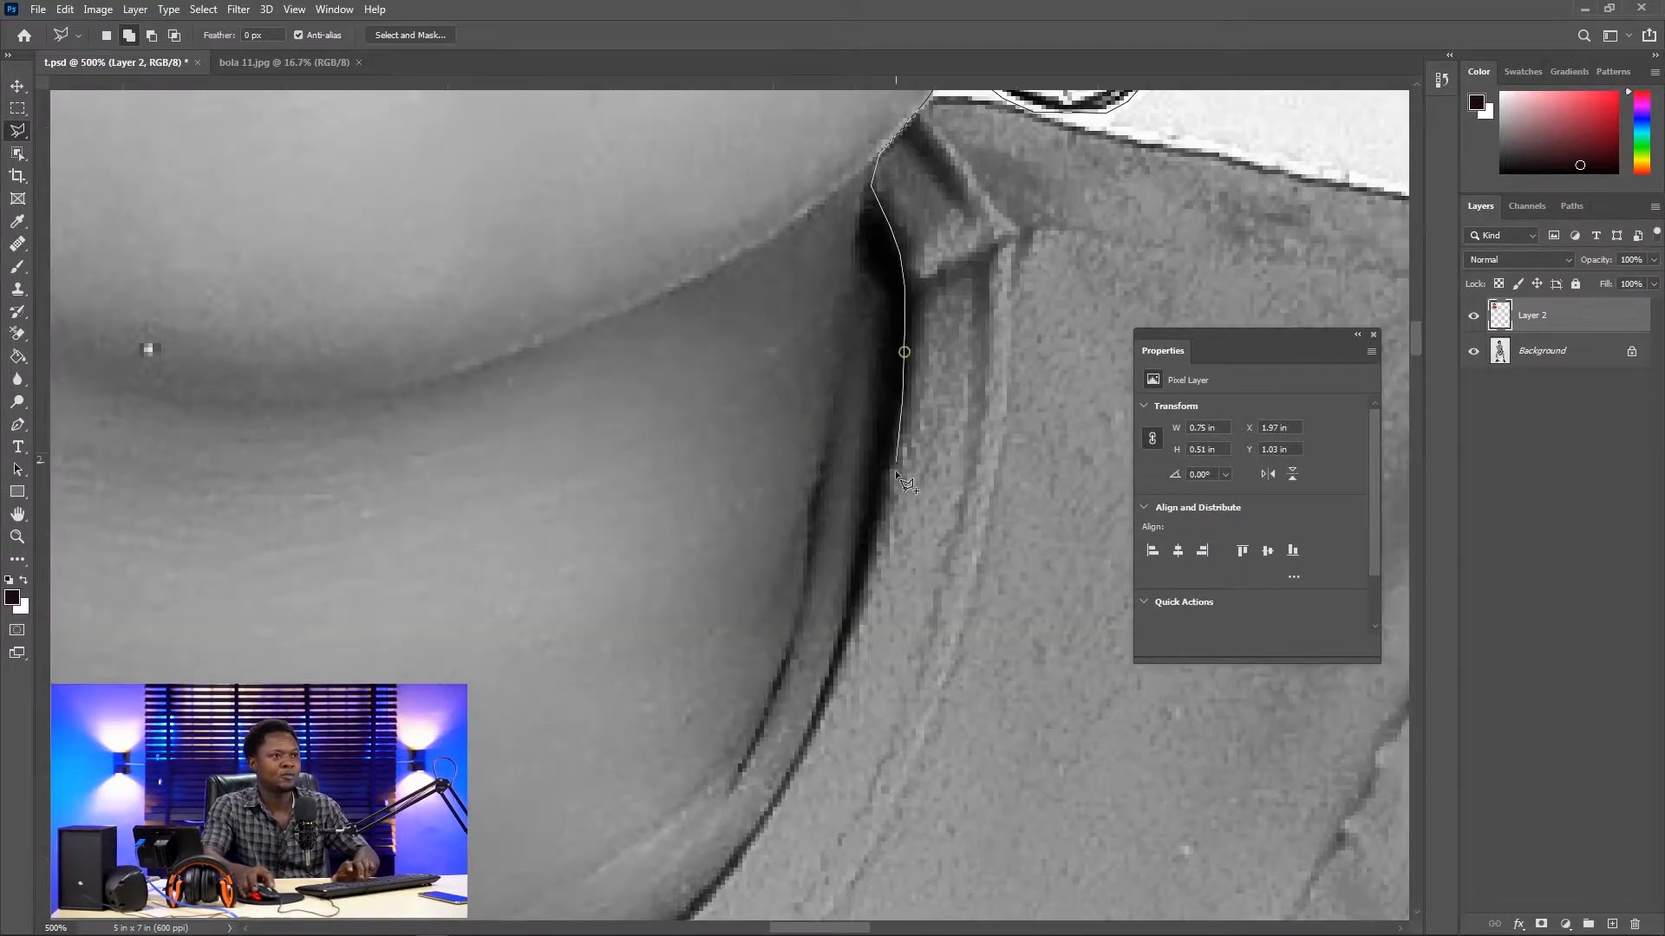
{"action": "left_click", "coordinate": [904, 353]}
{"action": "left_click", "coordinate": [870, 555]}
{"action": "left_click_drag", "start_coordinate": [869, 559], "coordinate": [989, 193]}
{"action": "left_click", "coordinate": [975, 269]}
{"action": "left_click", "coordinate": [746, 648]}
{"action": "left_click", "coordinate": [671, 711]}
Step: Continue the outline along the bottom curve of the neckline
{"action": "left_click_drag", "start_coordinate": [531, 777], "coordinate": [859, 633]}
{"action": "left_click", "coordinate": [848, 640]}
{"action": "left_click", "coordinate": [687, 684]}
{"action": "left_click", "coordinate": [507, 701]}
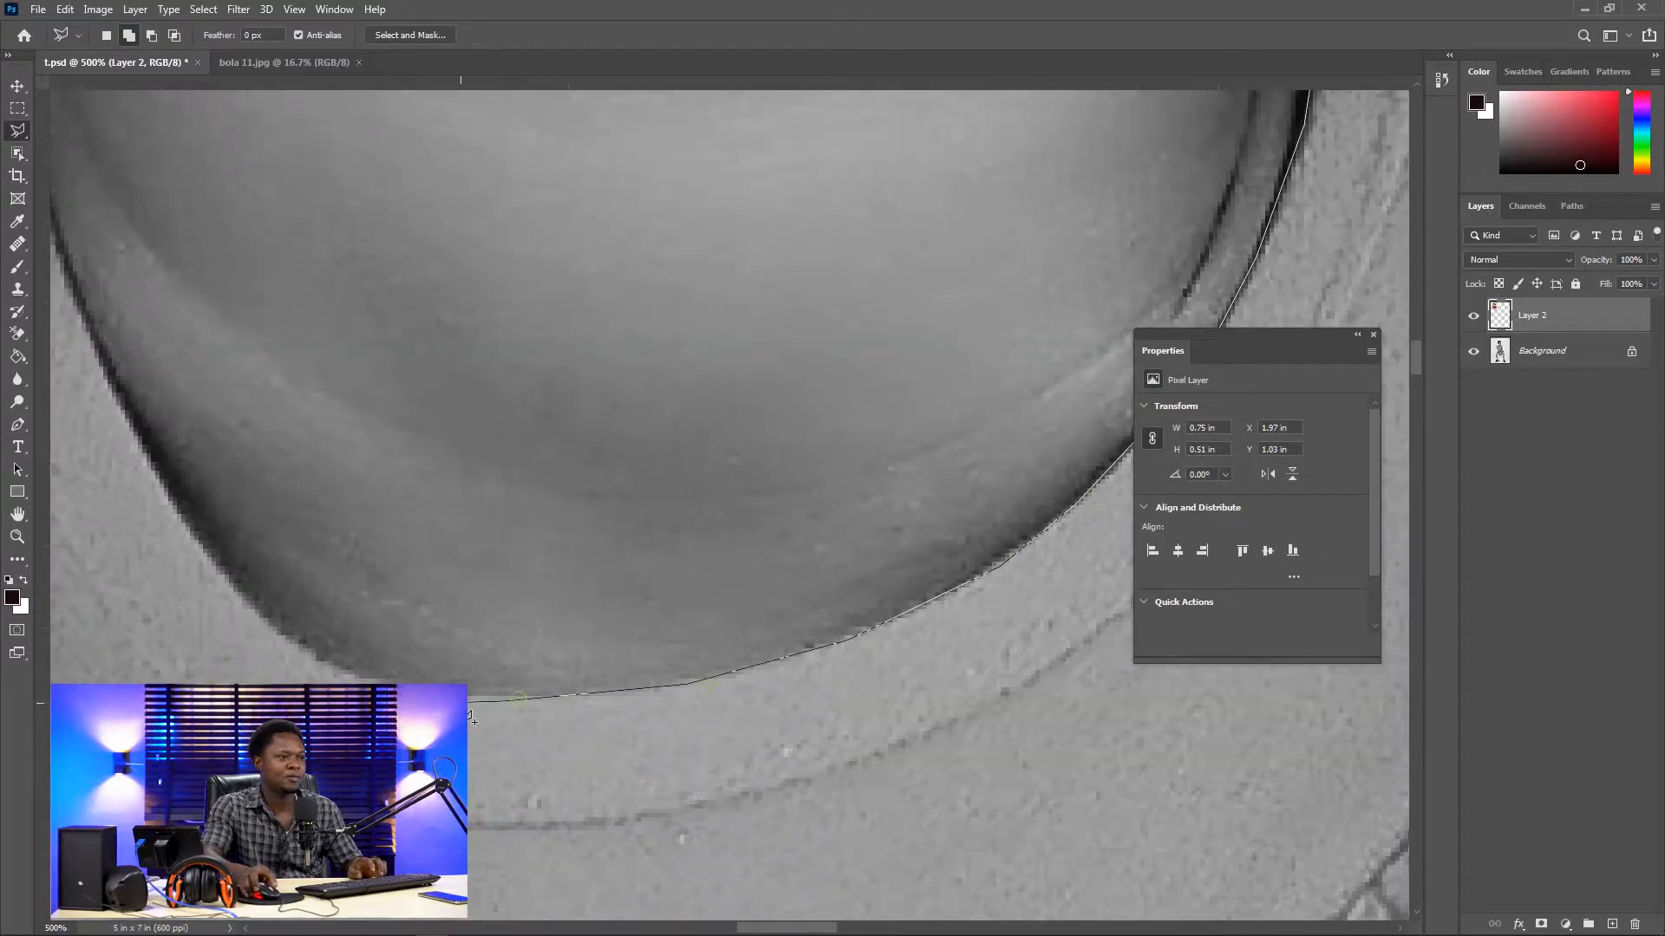
{"action": "left_click", "coordinate": [397, 696]}
{"action": "left_click", "coordinate": [314, 660]}
{"action": "left_click", "coordinate": [187, 525]}
Step: Trace the collar edge up the side of the neck on the image's left to the jaw
{"action": "left_click_drag", "start_coordinate": [130, 420], "coordinate": [445, 728]}
{"action": "left_click", "coordinate": [398, 618]}
{"action": "left_click_drag", "start_coordinate": [377, 416], "coordinate": [407, 605]}
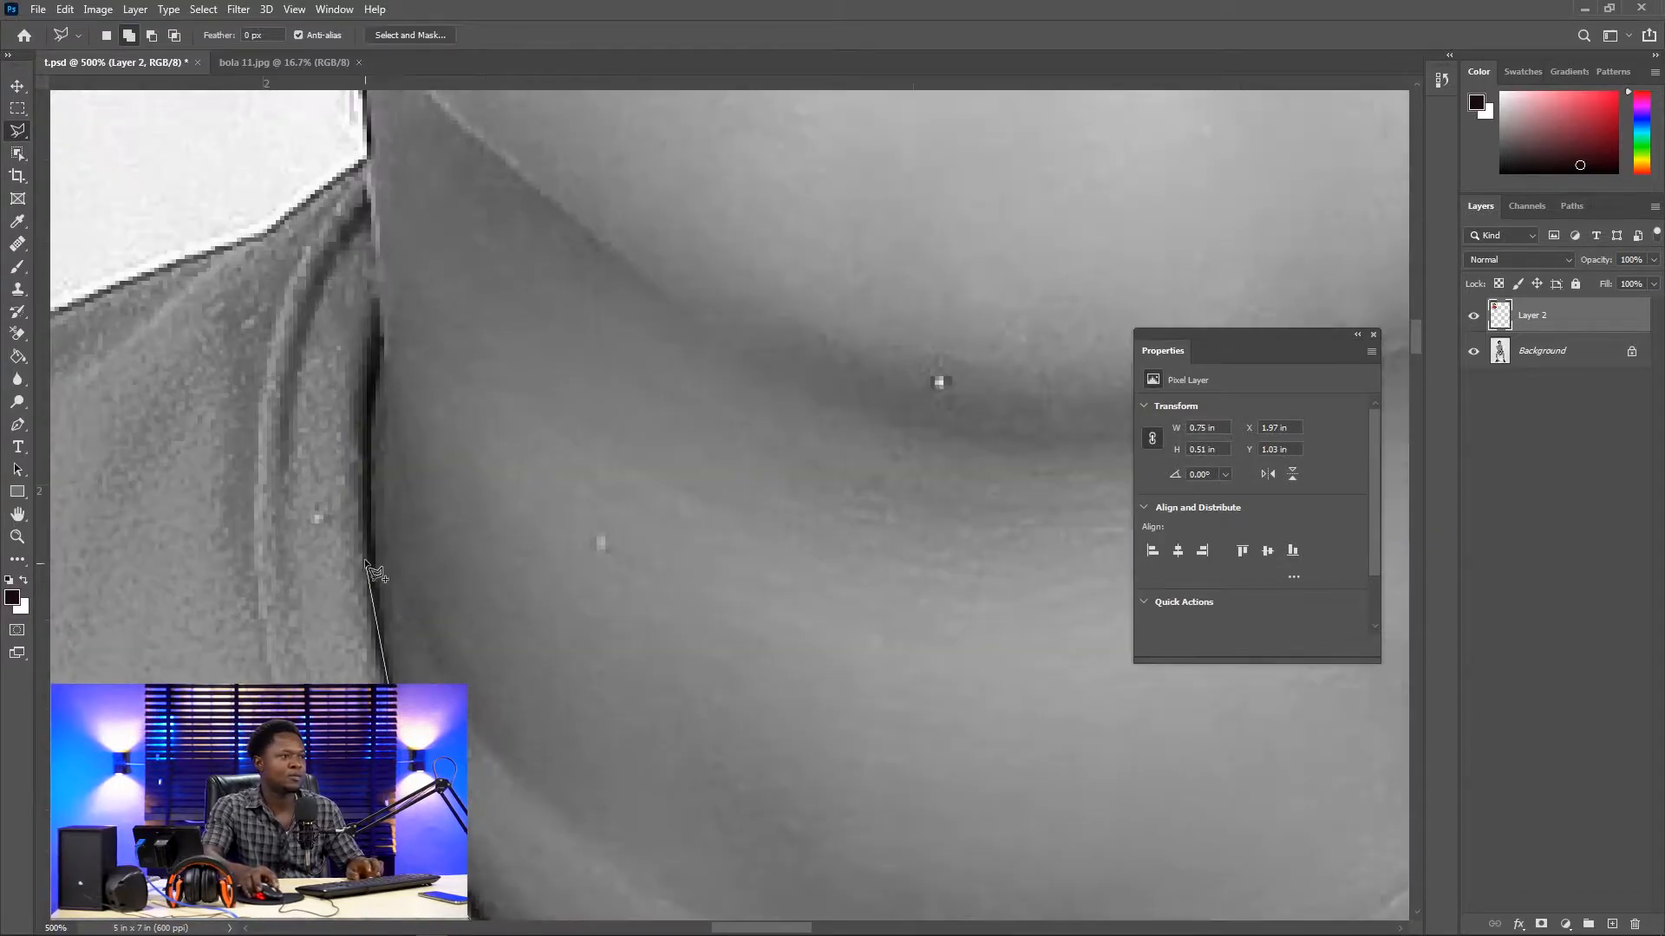
{"action": "left_click", "coordinate": [379, 417]}
{"action": "left_click_drag", "start_coordinate": [373, 344], "coordinate": [392, 555]}
{"action": "left_click", "coordinate": [387, 368]}
{"action": "left_click_drag", "start_coordinate": [387, 272], "coordinate": [438, 579]}
Step: Trace the jaw edge up to the other hoop earring and around the earring's outer edge
{"action": "left_click", "coordinate": [428, 527]}
{"action": "left_click_drag", "start_coordinate": [373, 442], "coordinate": [474, 650]}
{"action": "left_click", "coordinate": [455, 600]}
{"action": "left_click", "coordinate": [432, 511]}
{"action": "left_click", "coordinate": [404, 511]}
{"action": "left_click", "coordinate": [368, 514]}
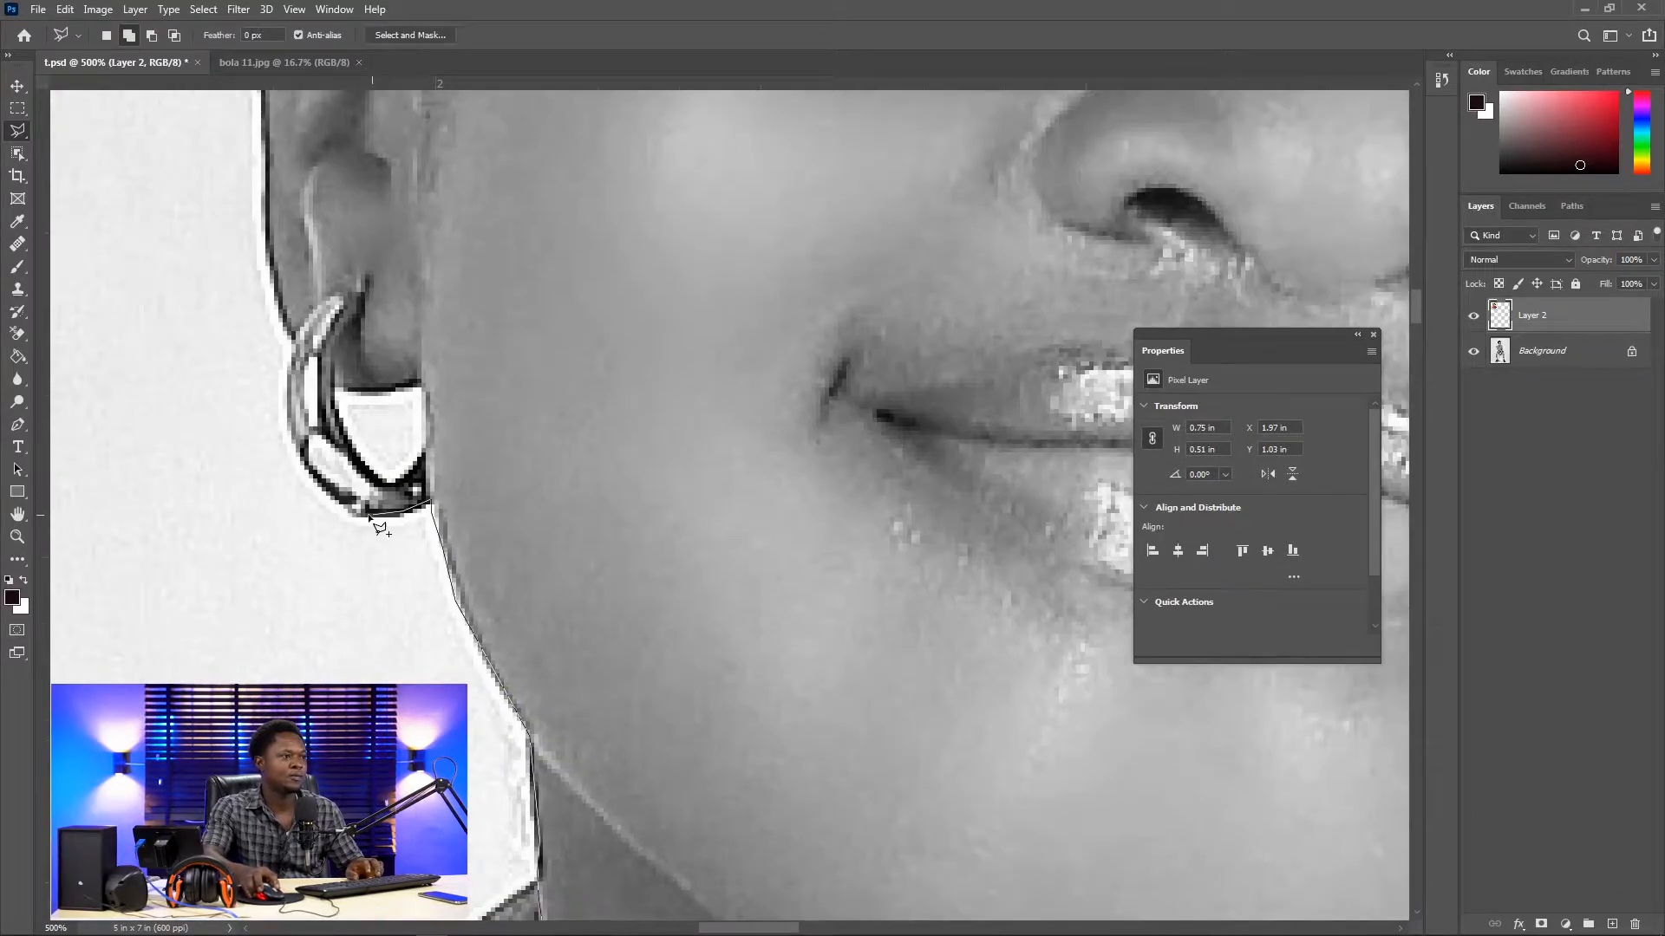
{"action": "left_click", "coordinate": [314, 488]}
{"action": "left_click", "coordinate": [283, 420]}
{"action": "left_click", "coordinate": [296, 340]}
Step: Trace the inner edge of this earring and the bottom of the earlobe to exclude the gap inside the hoop
{"action": "left_click", "coordinate": [331, 387]}
{"action": "left_click", "coordinate": [336, 419]}
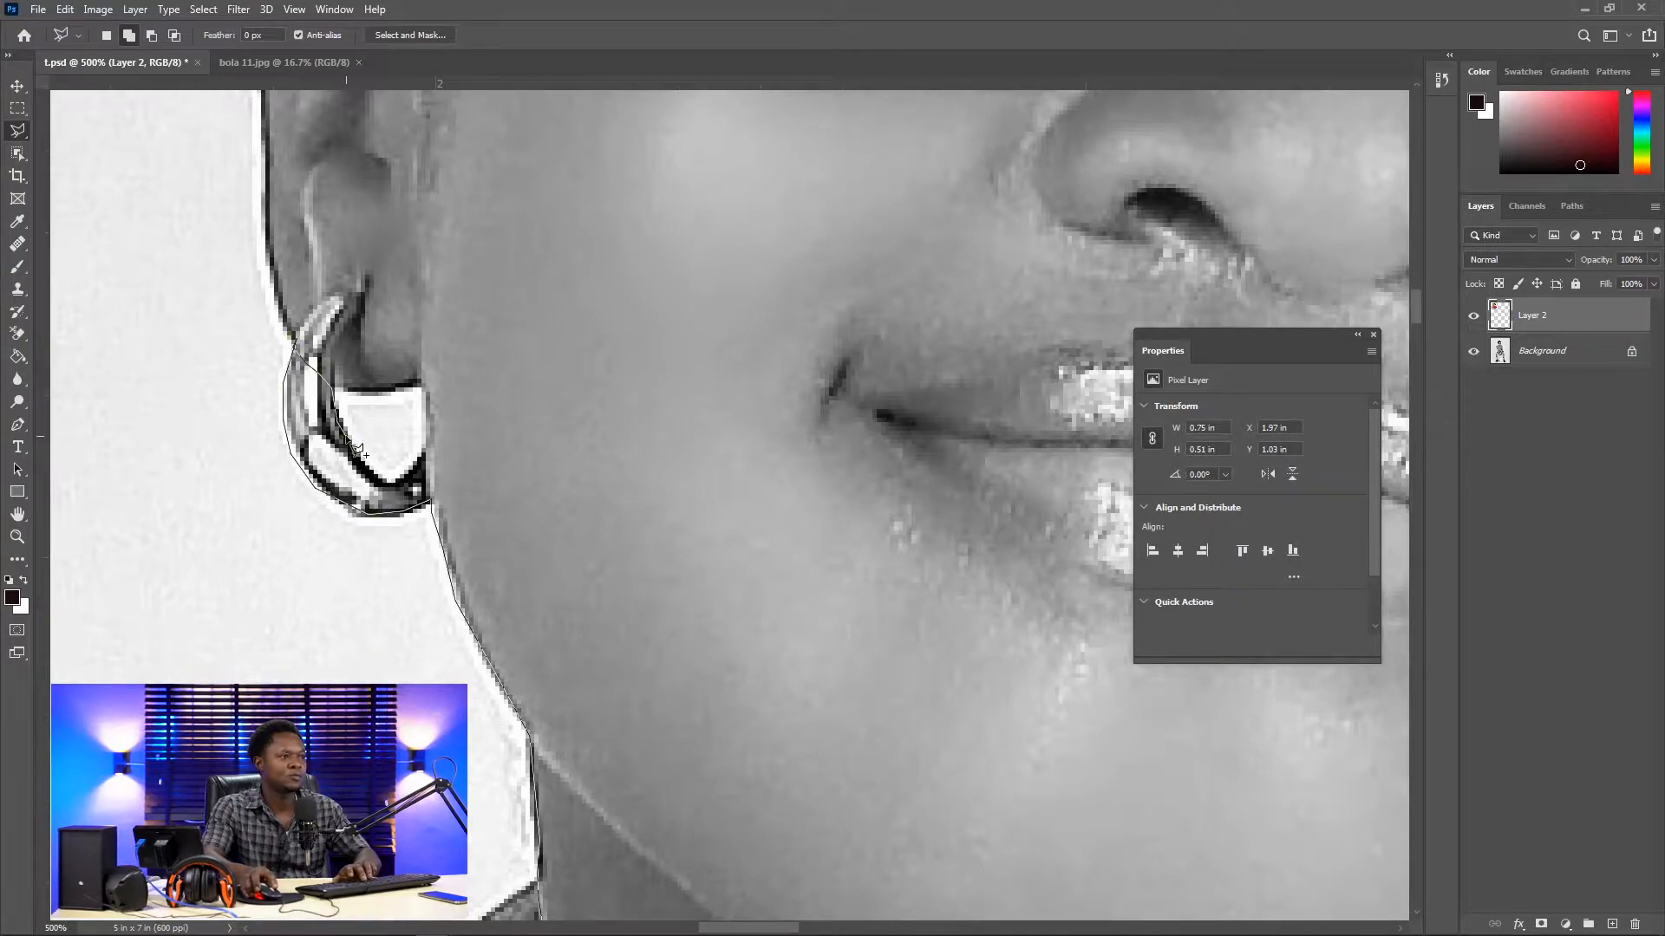
{"action": "left_click", "coordinate": [423, 388]}
{"action": "left_click", "coordinate": [340, 391]}
{"action": "left_click", "coordinate": [294, 337]}
Step: Extend the outline up the outer edge of the ear on the image's left side
{"action": "left_click", "coordinate": [272, 279]}
{"action": "left_click_drag", "start_coordinate": [272, 251], "coordinate": [340, 654]}
{"action": "left_click", "coordinate": [339, 568]}
{"action": "left_click", "coordinate": [317, 406]}
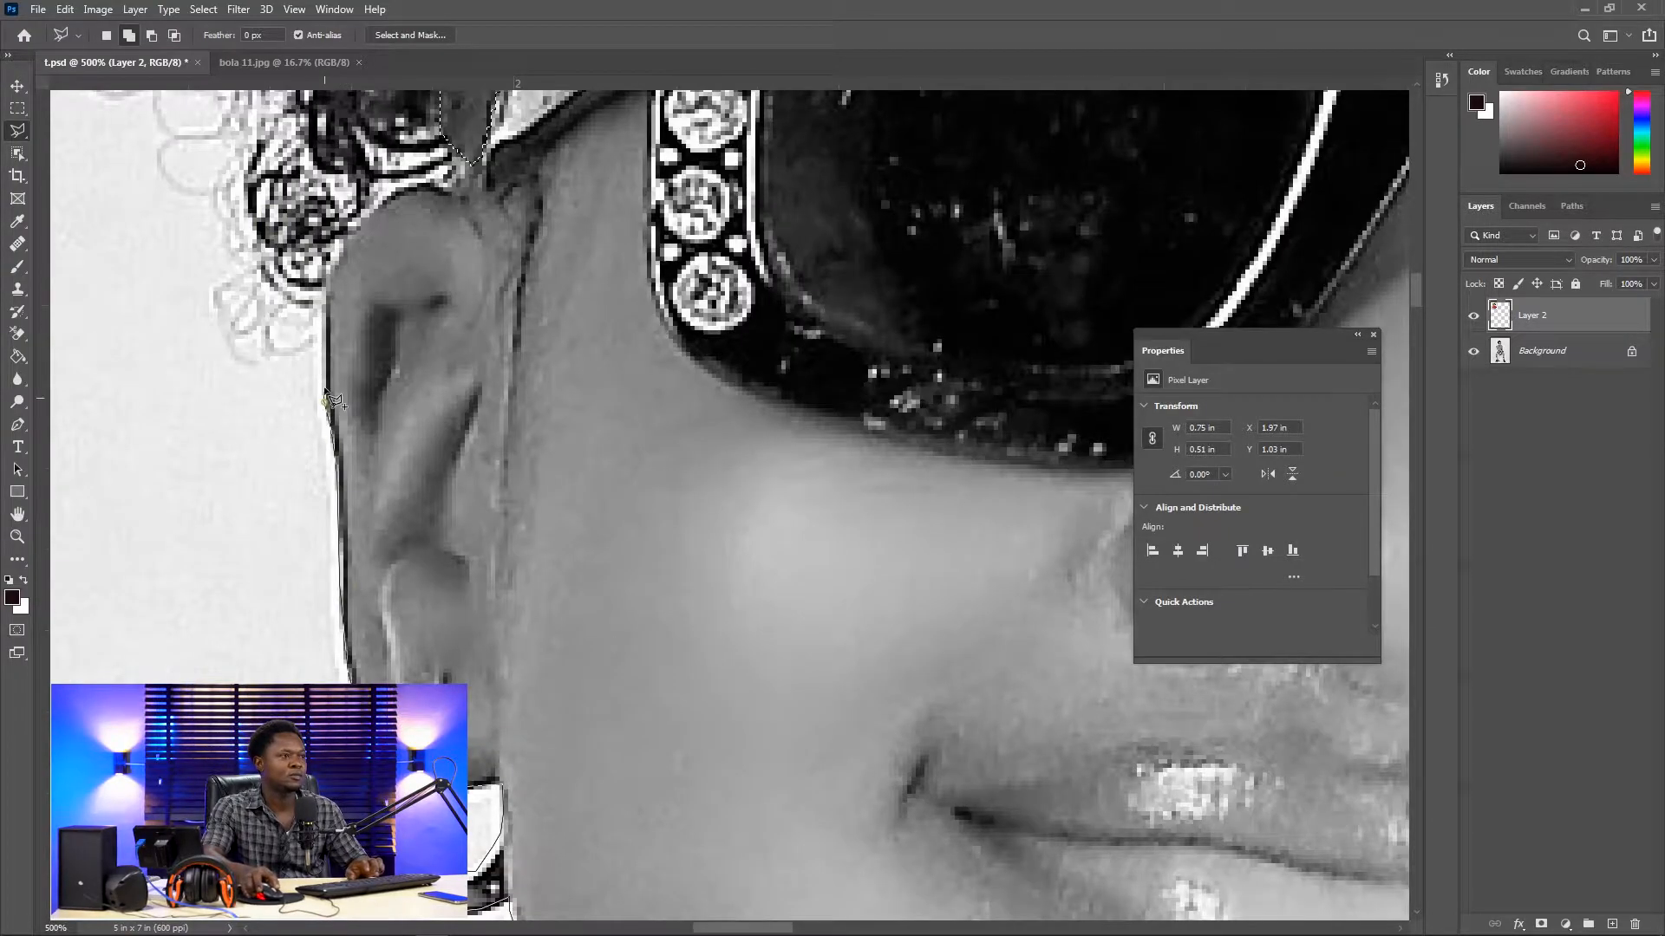
{"action": "left_click_drag", "start_coordinate": [317, 391], "coordinate": [331, 578]}
{"action": "left_click", "coordinate": [331, 484]}
Step: Trace over the top of the ear and along the underside of the sunglasses' arm to the frame
{"action": "left_click", "coordinate": [412, 382]}
{"action": "left_click", "coordinate": [455, 381]}
{"action": "left_click", "coordinate": [475, 344]}
{"action": "left_click", "coordinate": [514, 370]}
{"action": "left_click", "coordinate": [655, 265]}
{"action": "left_click_drag", "start_coordinate": [652, 355], "coordinate": [455, 426]}
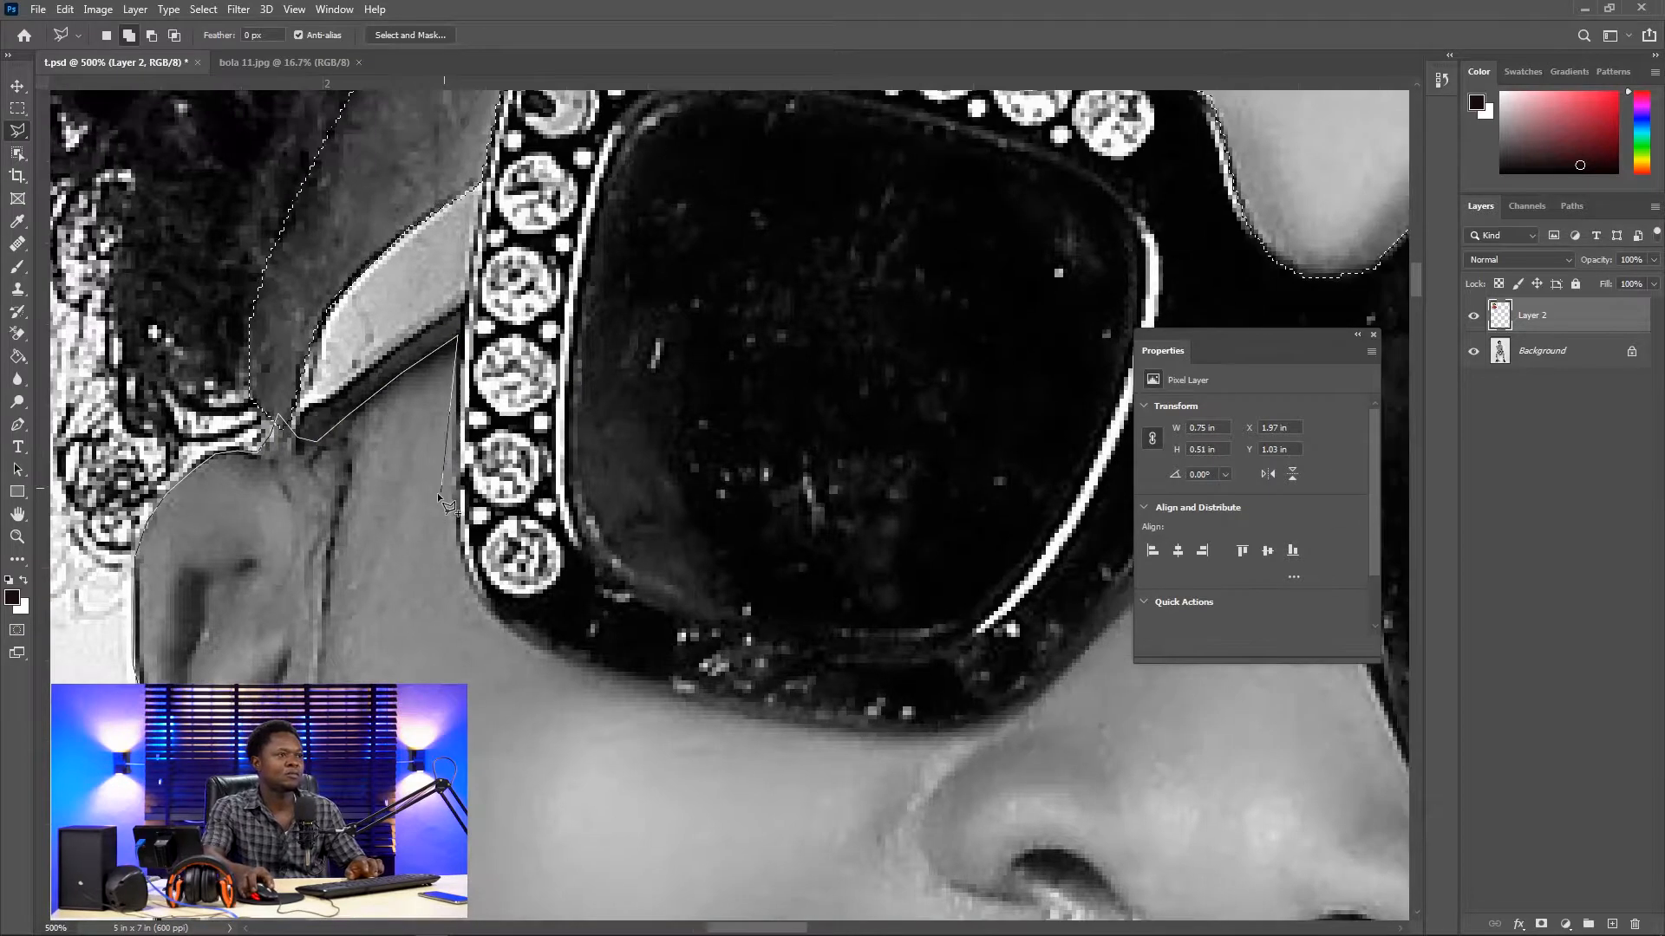
Step: Trace the side and lower edge of the sunglasses' frame below the lens on the image's left
{"action": "left_click", "coordinate": [464, 587]}
{"action": "left_click_drag", "start_coordinate": [694, 694], "coordinate": [286, 625]}
{"action": "left_click", "coordinate": [368, 650]}
{"action": "left_click", "coordinate": [472, 663]}
{"action": "left_click", "coordinate": [588, 647]}
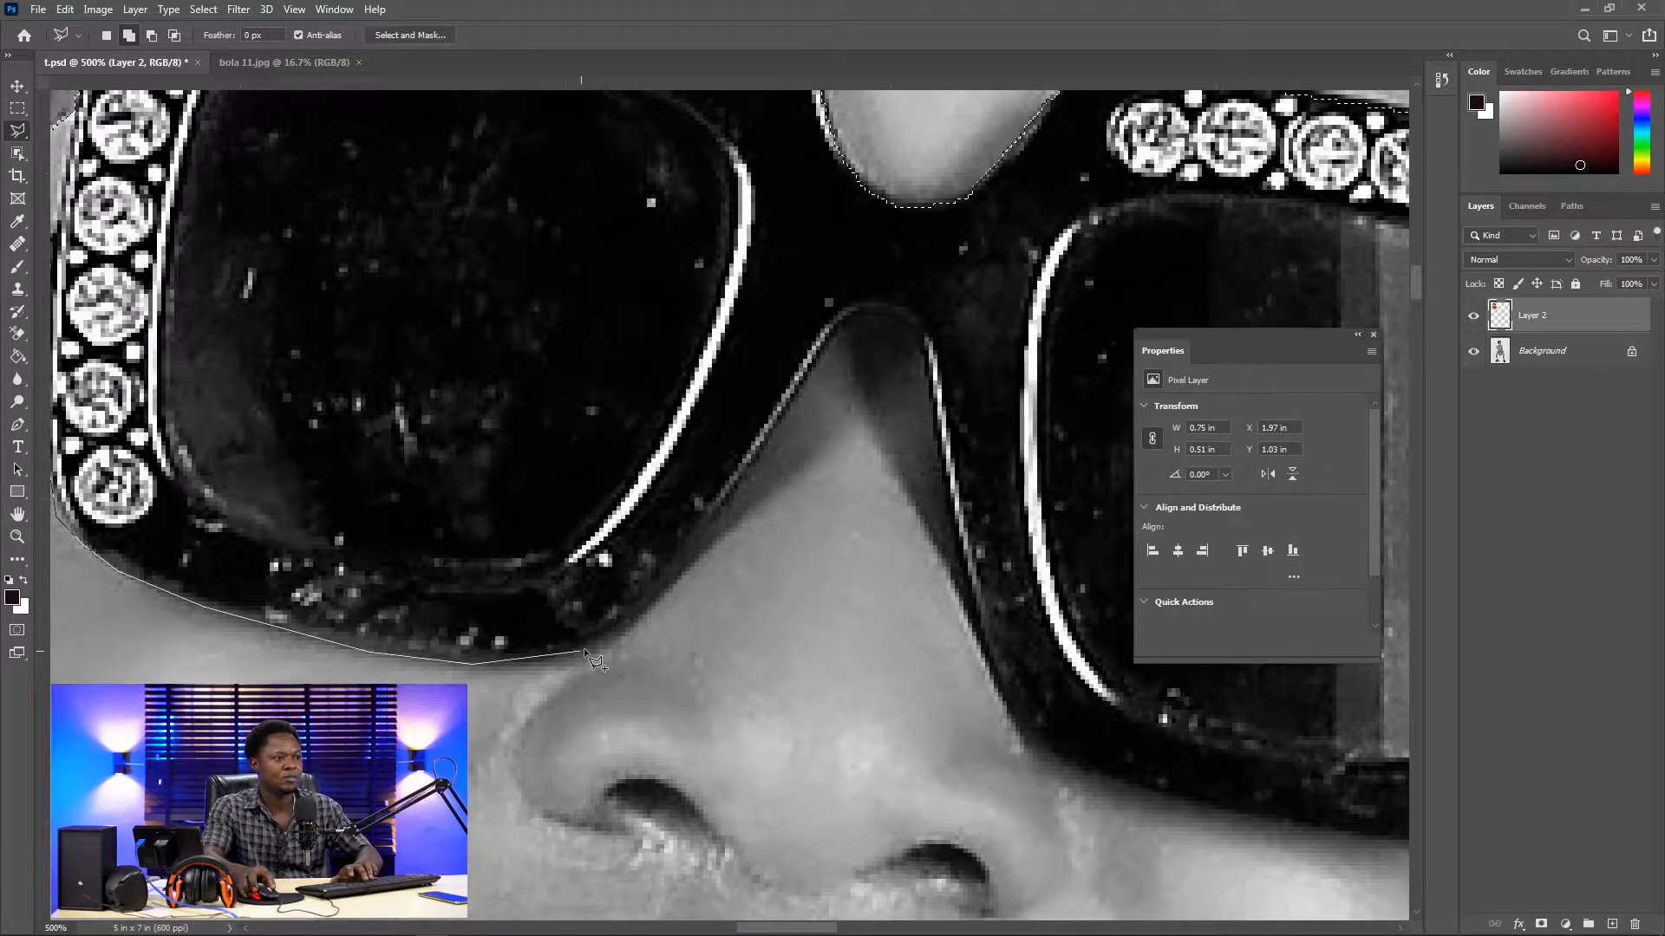
Step: Continue the outline up the frame edge beside the nose and over the bridge
{"action": "left_click", "coordinate": [639, 612]}
{"action": "left_click", "coordinate": [706, 531]}
{"action": "left_click", "coordinate": [829, 335]}
{"action": "left_click", "coordinate": [904, 312]}
{"action": "left_click", "coordinate": [919, 340]}
Step: Trace down the other side of the nose and under the second lens, then close the lower face and neck selection
{"action": "left_click_drag", "start_coordinate": [936, 401], "coordinate": [620, 214]}
{"action": "left_click", "coordinate": [705, 547]}
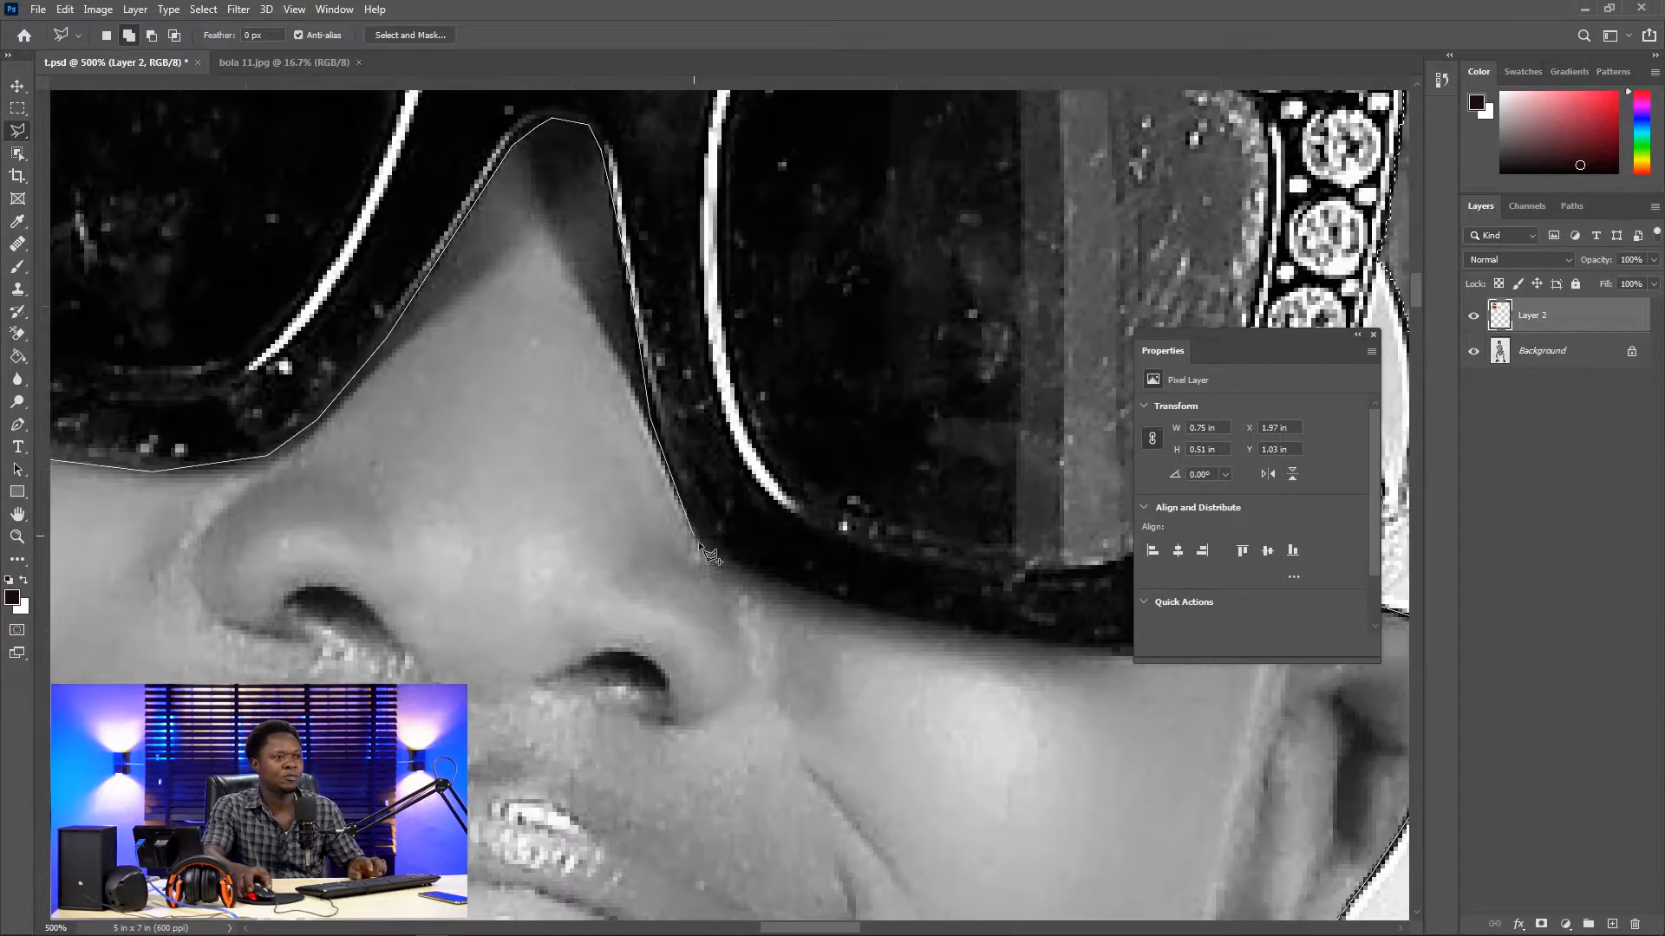
{"action": "left_click", "coordinate": [768, 583]}
{"action": "left_click", "coordinate": [871, 613]}
{"action": "left_click_drag", "start_coordinate": [872, 613], "coordinate": [512, 573]}
{"action": "key", "text": "BackSpace"}
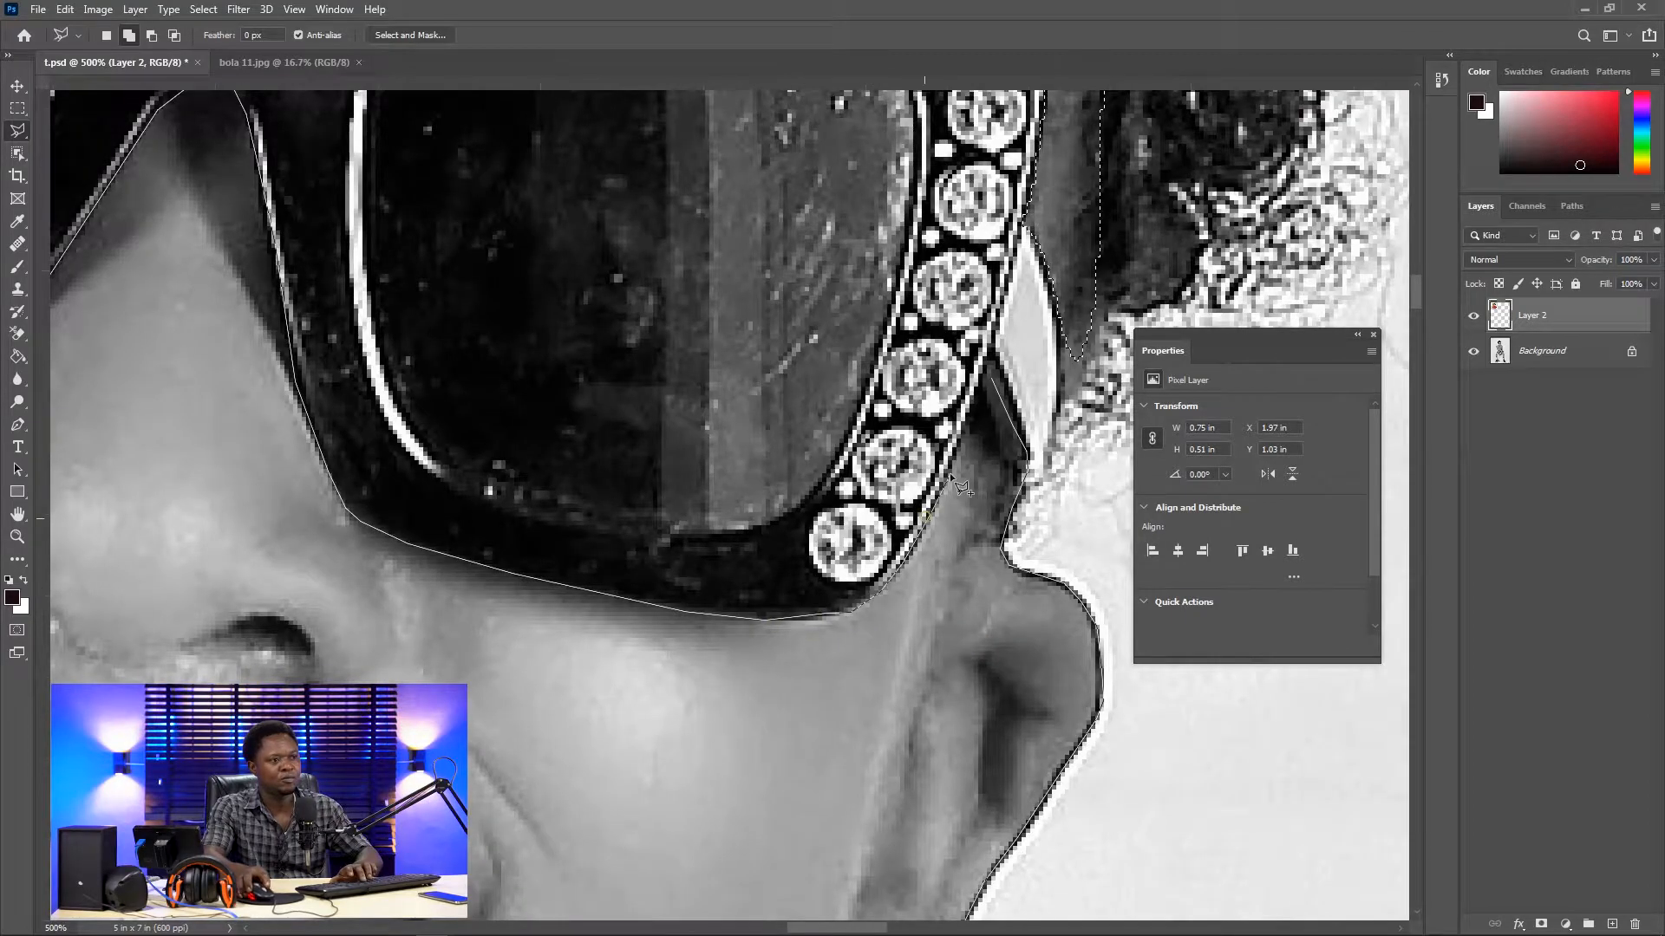
{"action": "double_click", "coordinate": [954, 481]}
Step: Start adding the arm on the image's right to the selection, tracing its outer edge down from the sleeve's pompom trim
{"action": "scroll", "coordinate": [976, 532], "scroll_direction": "down", "scroll_amount": 6}
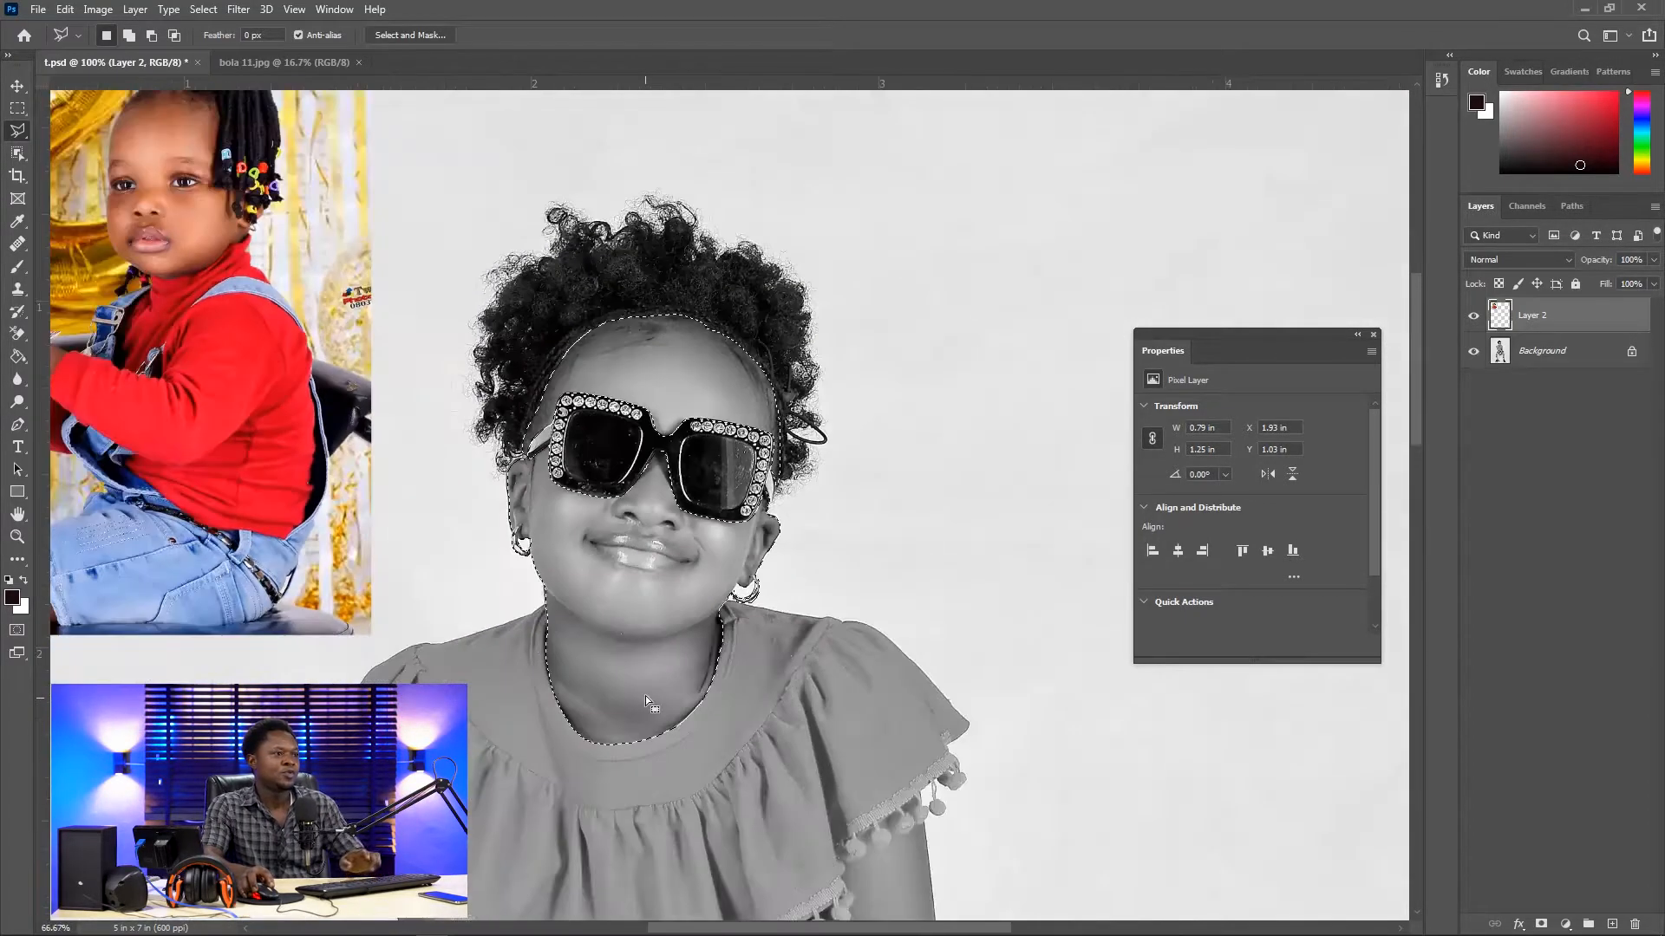
{"action": "scroll", "coordinate": [645, 695], "scroll_direction": "down", "scroll_amount": 8}
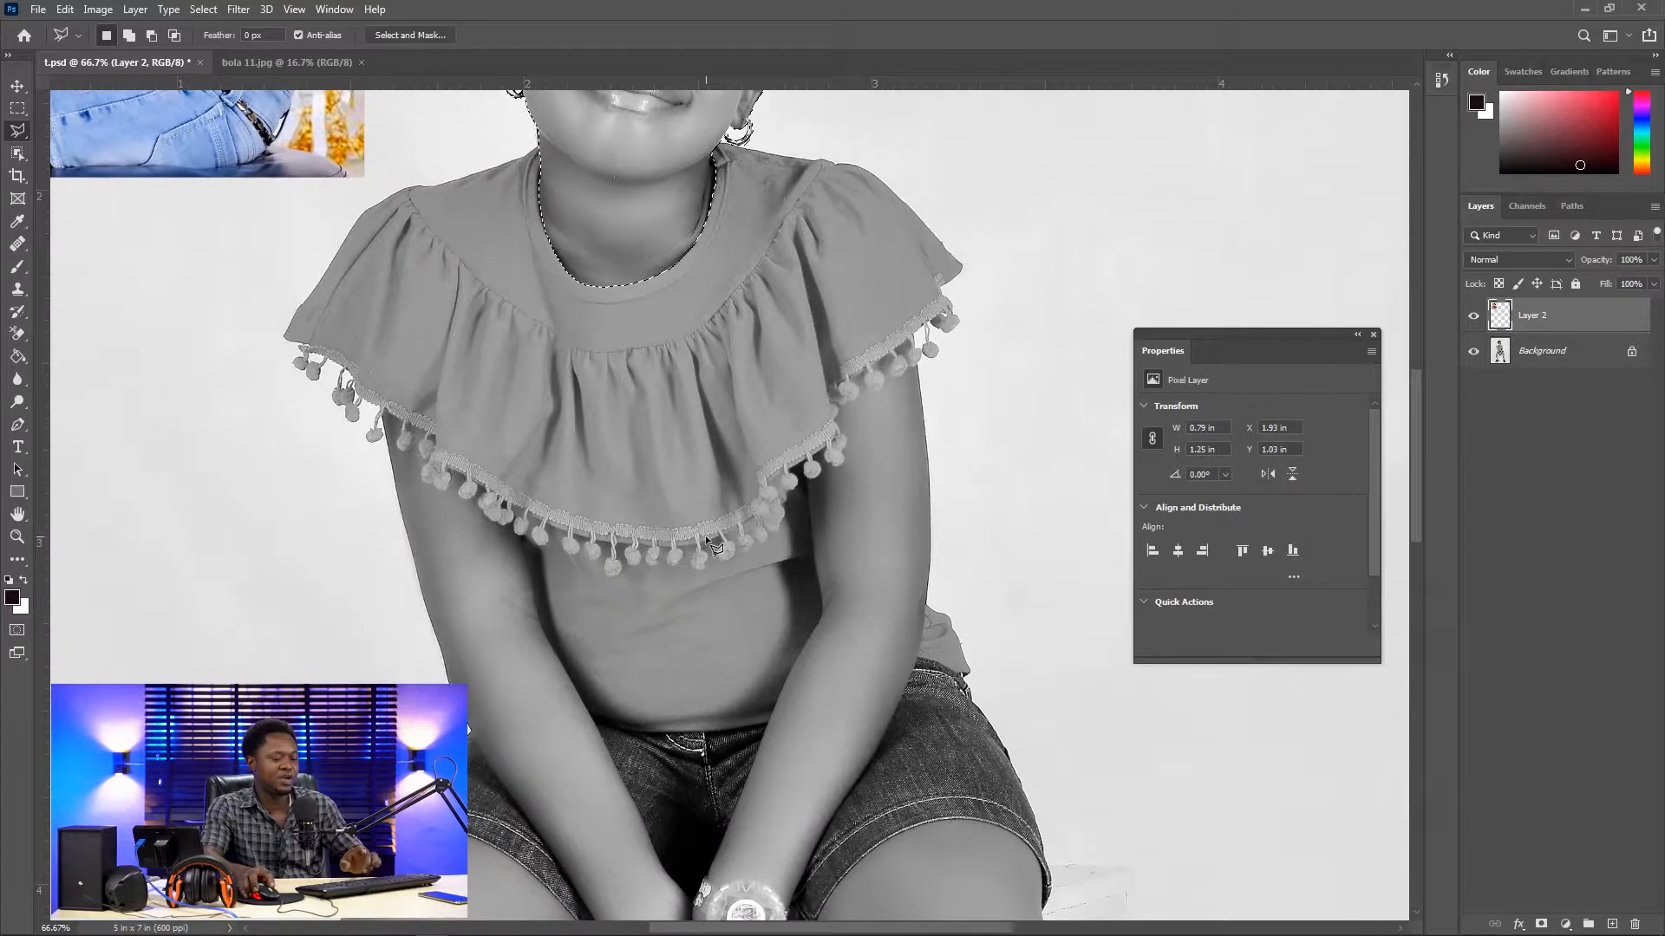
{"action": "key", "text": "ctrl+plus"}
{"action": "key", "text": "ctrl+plus"}
{"action": "left_click_drag", "start_coordinate": [837, 483], "coordinate": [401, 578]}
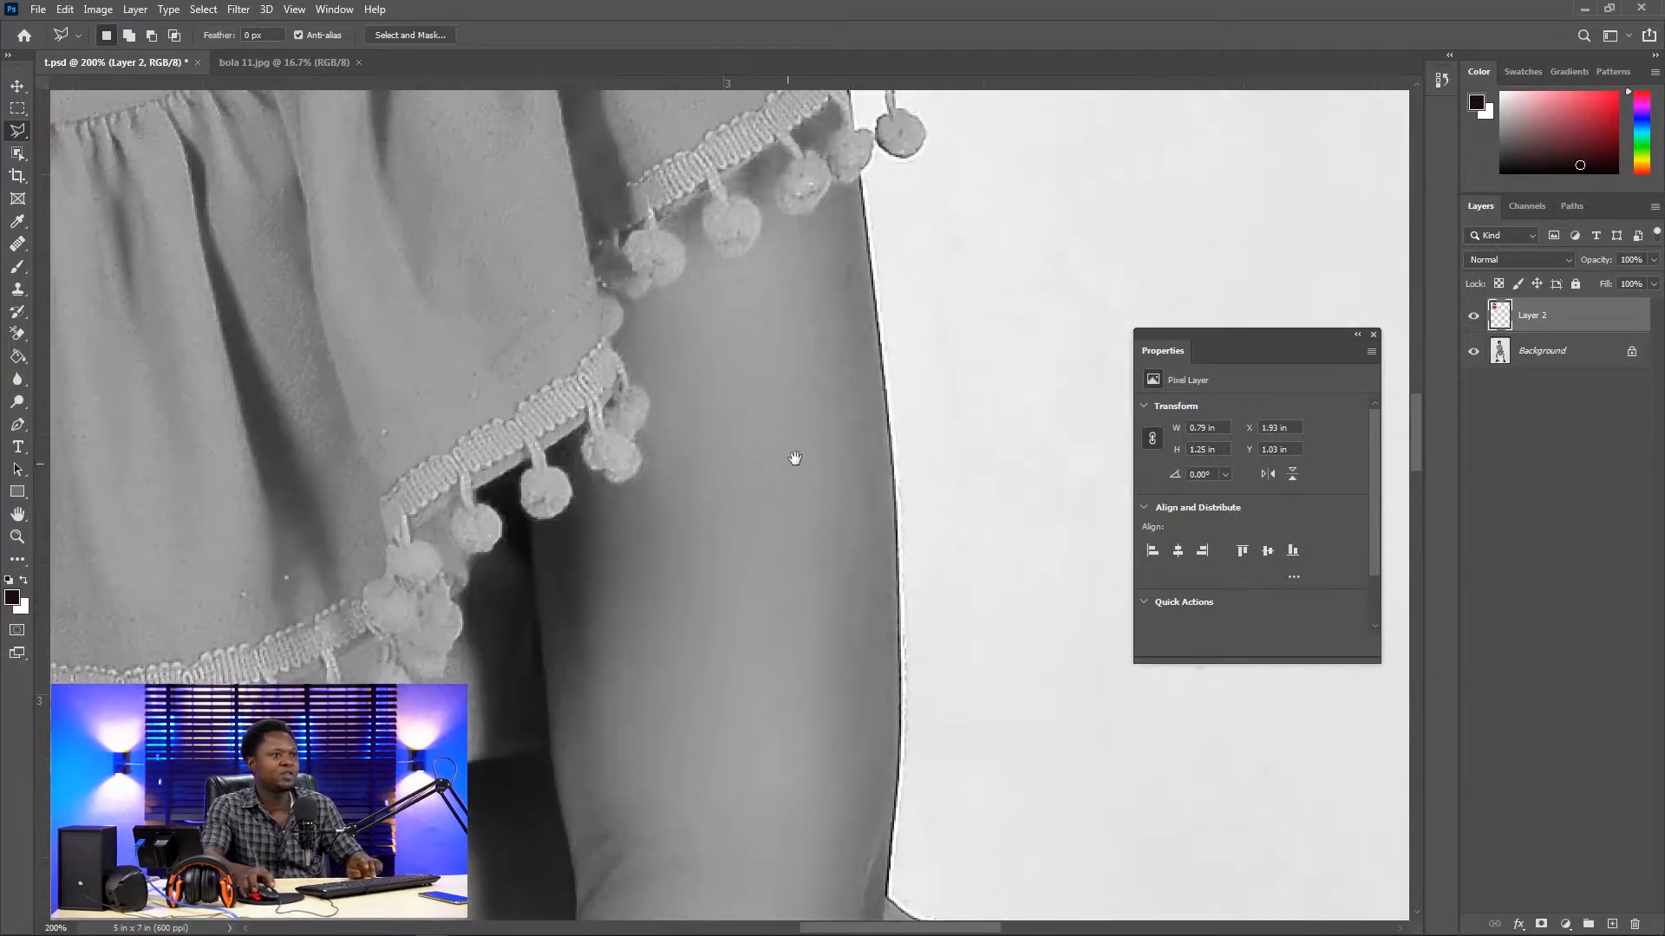
{"action": "left_click_drag", "start_coordinate": [795, 457], "coordinate": [765, 621]}
{"action": "key", "text": "ctrl+plus"}
{"action": "left_click_drag", "start_coordinate": [777, 546], "coordinate": [731, 504]}
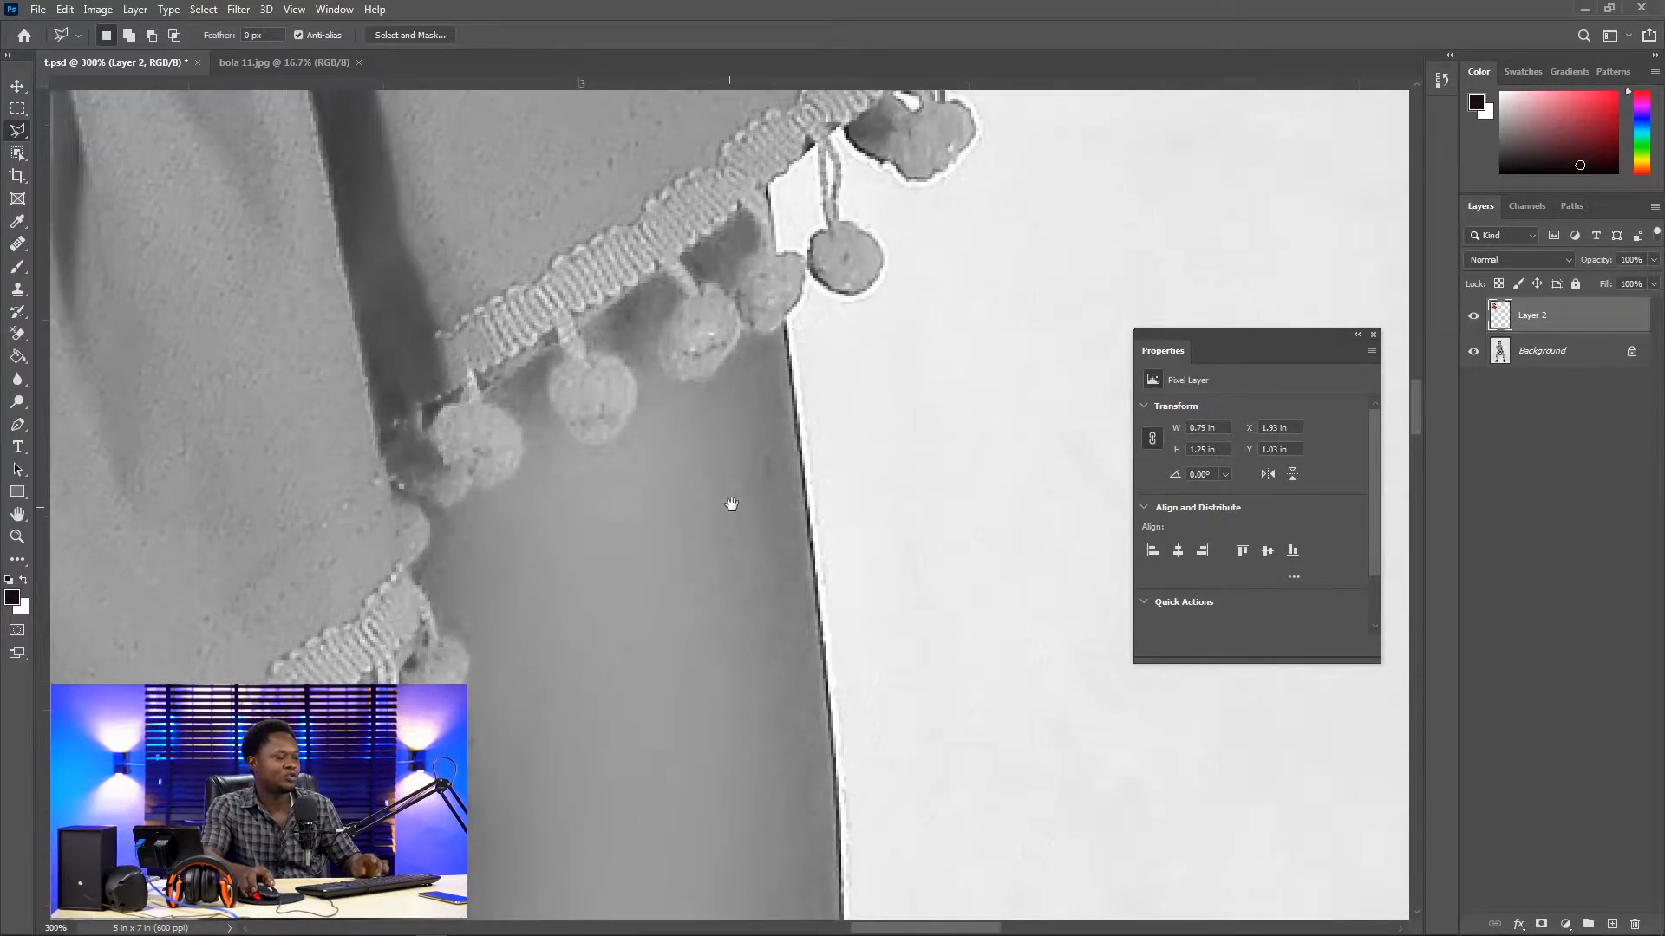
{"action": "key", "text": "shift"}
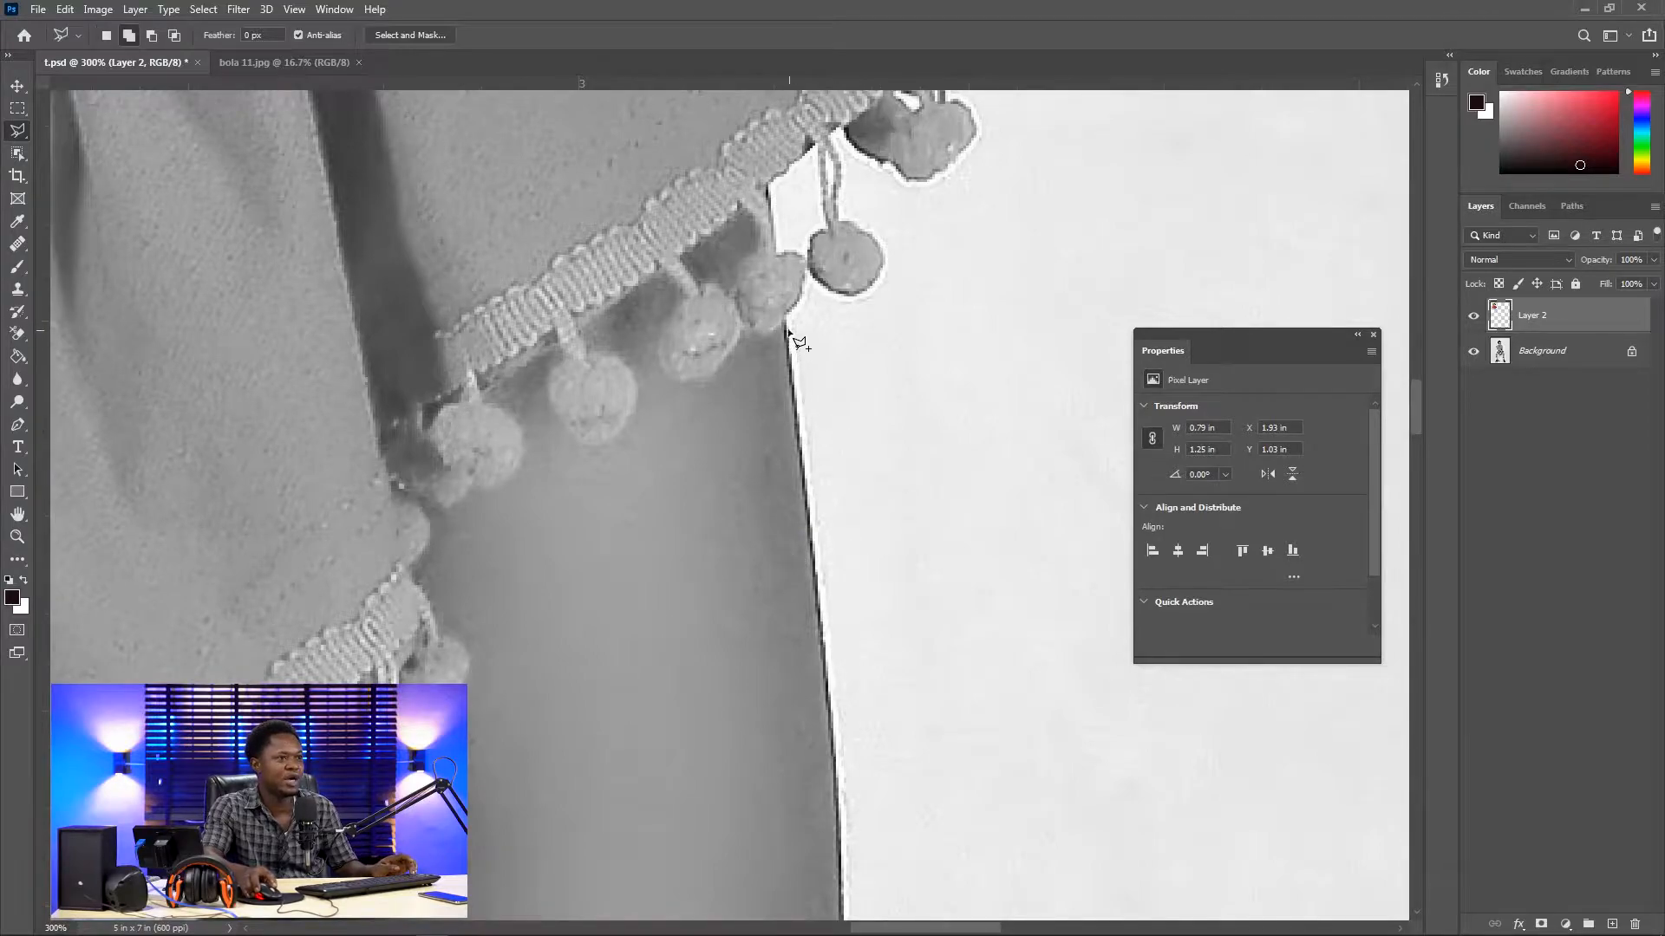
{"action": "left_click", "coordinate": [817, 597]}
{"action": "left_click_drag", "start_coordinate": [839, 706], "coordinate": [715, 266]}
{"action": "left_click", "coordinate": [713, 429]}
{"action": "left_click", "coordinate": [714, 560]}
{"action": "left_click", "coordinate": [718, 691]}
{"action": "left_click_drag", "start_coordinate": [718, 694], "coordinate": [696, 334]}
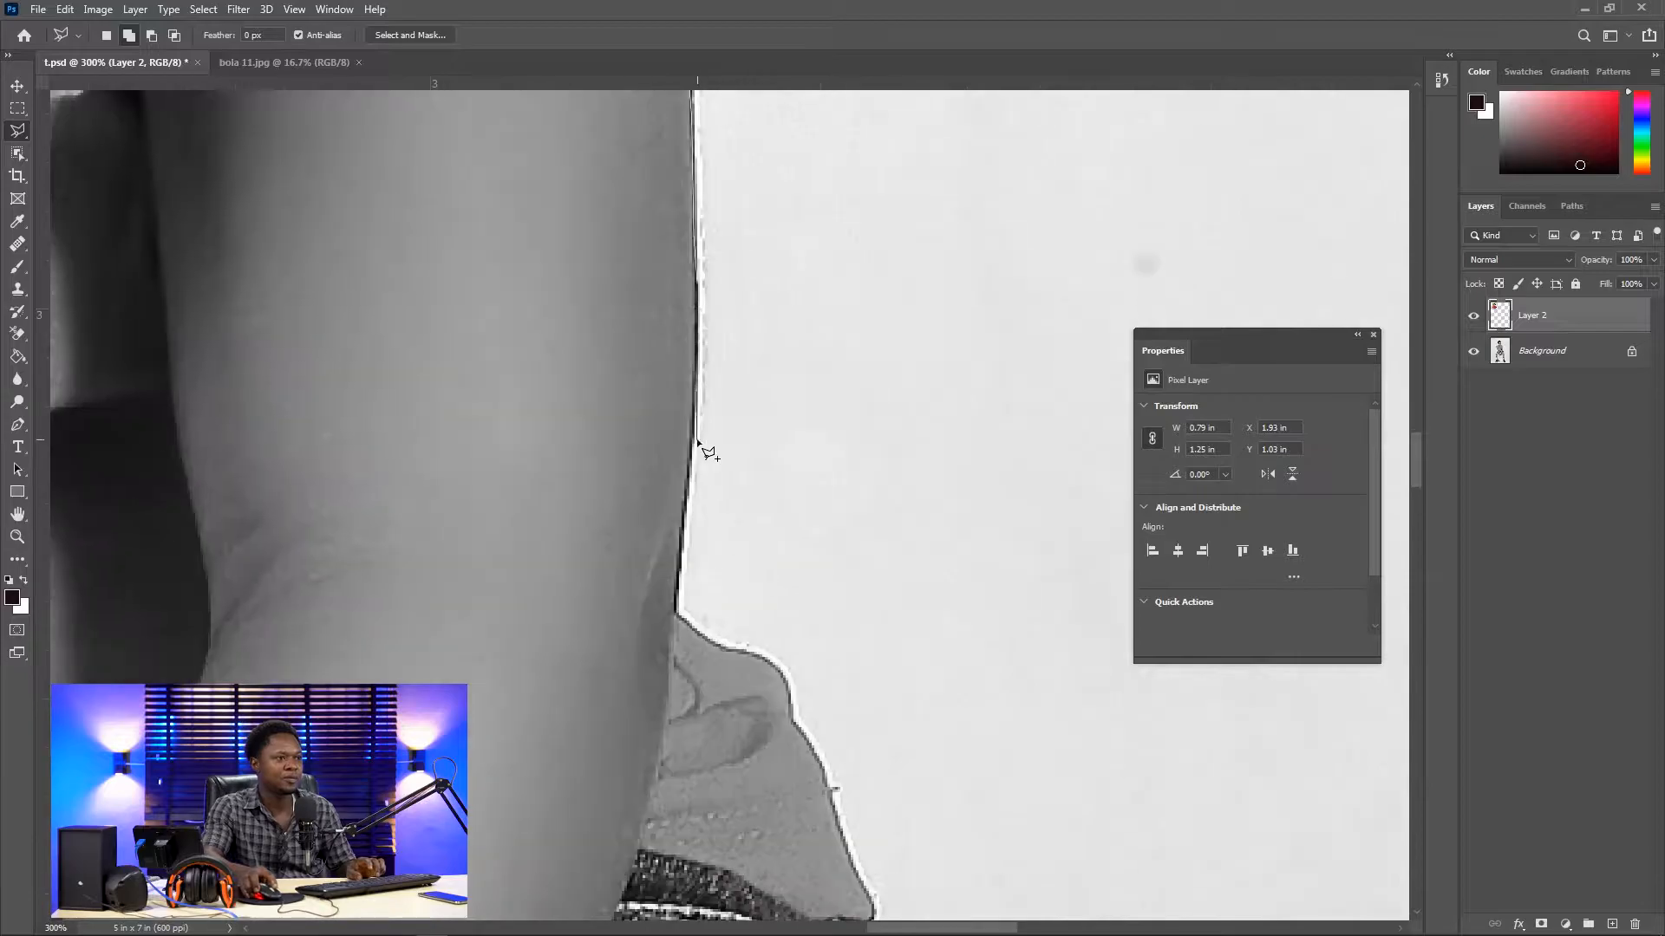
Step: Continue the outline along the forearm's outer edge, past the shirt hem and the denim shorts, towards the wrist
{"action": "left_click", "coordinate": [694, 442]}
{"action": "left_click", "coordinate": [680, 626]}
{"action": "left_click_drag", "start_coordinate": [678, 641], "coordinate": [685, 296]}
{"action": "left_click", "coordinate": [650, 468]}
{"action": "left_click", "coordinate": [628, 555]}
{"action": "left_click_drag", "start_coordinate": [595, 642], "coordinate": [770, 301]}
{"action": "left_click", "coordinate": [643, 569]}
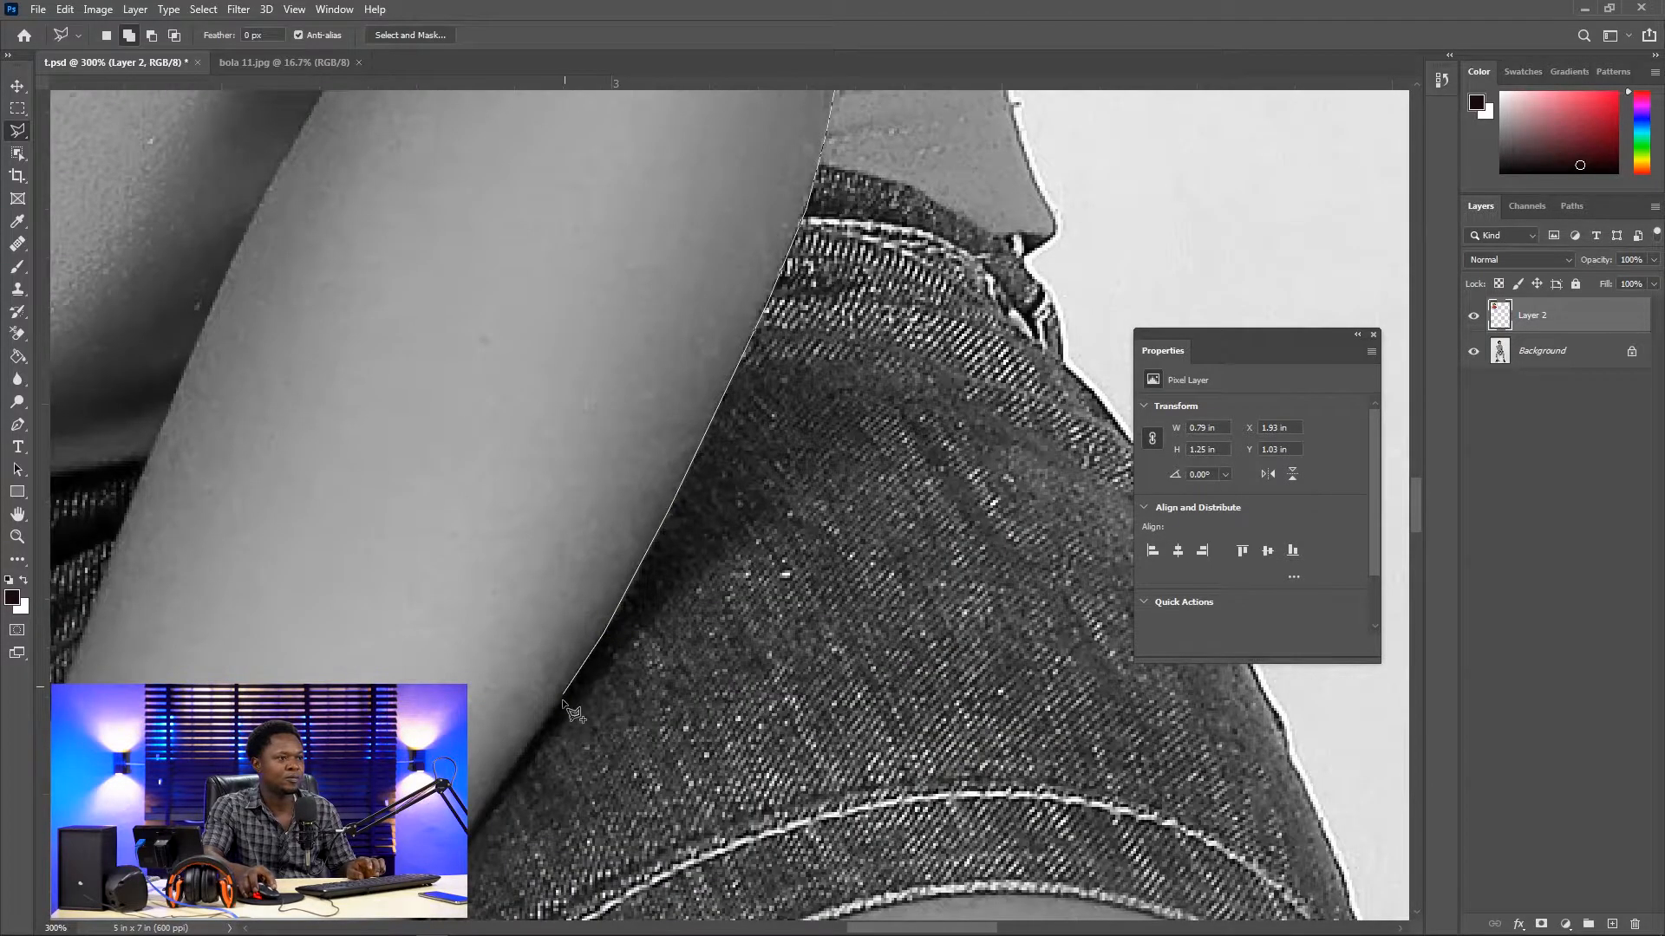
{"action": "left_click_drag", "start_coordinate": [564, 698], "coordinate": [785, 306]}
{"action": "left_click", "coordinate": [637, 522]}
{"action": "left_click_drag", "start_coordinate": [568, 656], "coordinate": [703, 354]}
Step: Continue the arm's outline along the forearm edge against the denim shorts, down to the wristwatch
{"action": "left_click", "coordinate": [656, 448]}
{"action": "left_click", "coordinate": [616, 533]}
{"action": "left_click", "coordinate": [592, 598]}
{"action": "left_click", "coordinate": [600, 605]}
{"action": "left_click", "coordinate": [572, 708]}
{"action": "left_click_drag", "start_coordinate": [602, 742], "coordinate": [477, 298]}
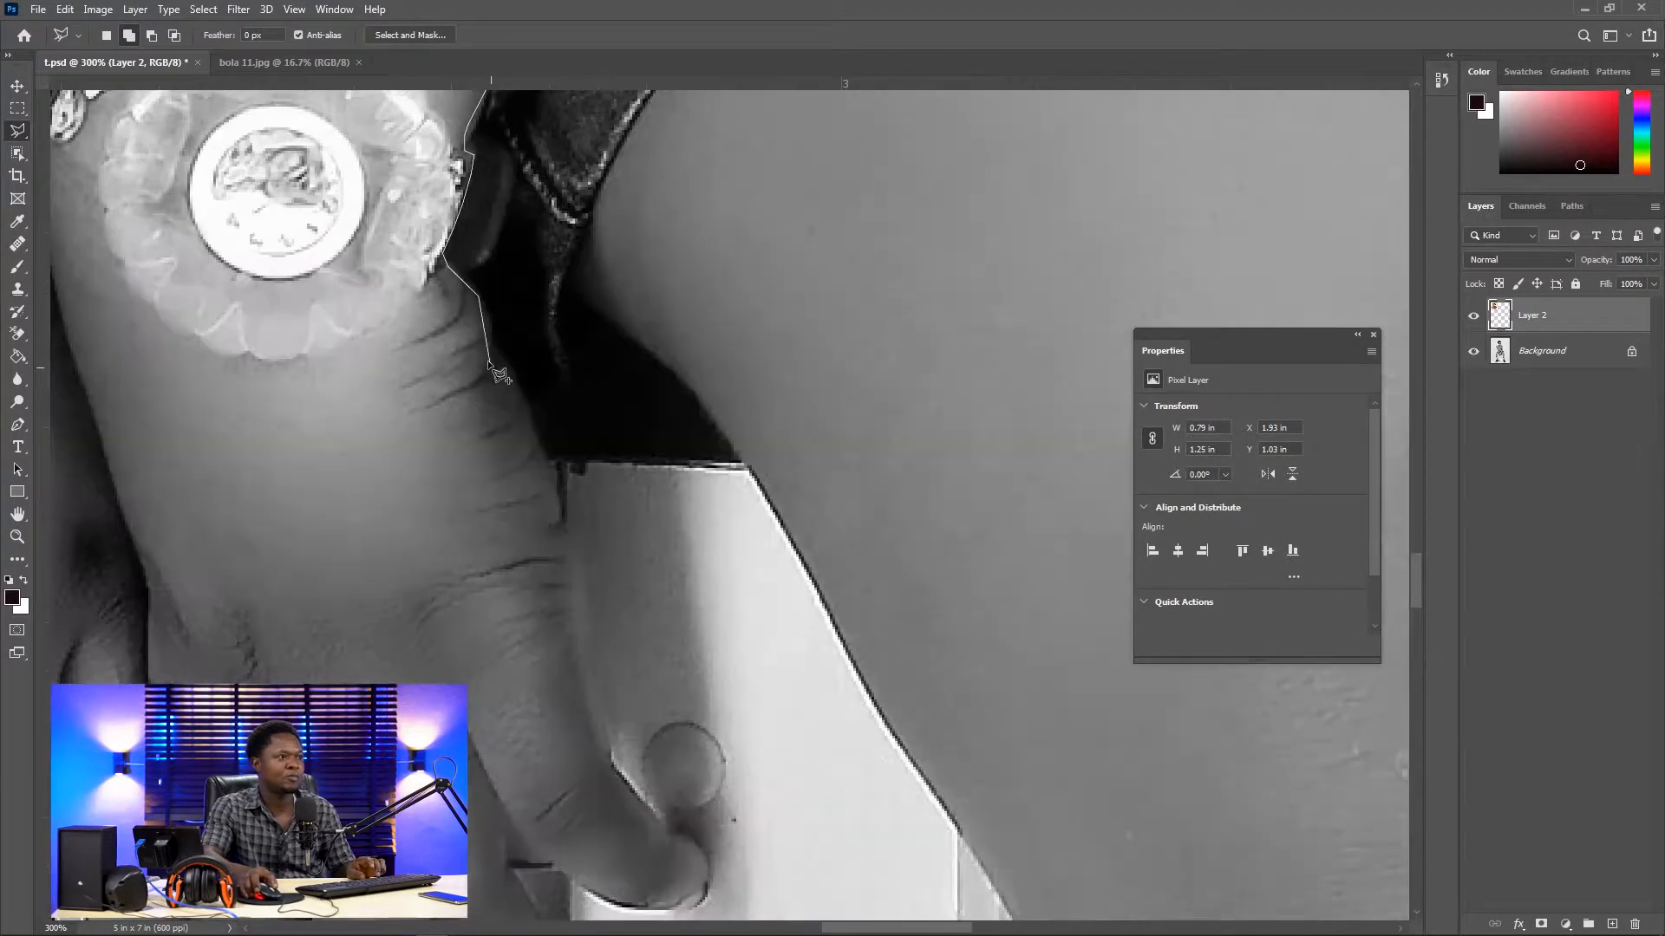
Step: Trace the side of the hand below the wristwatch down to the first fingertip
{"action": "left_click", "coordinate": [500, 340]}
{"action": "left_click", "coordinate": [535, 438]}
{"action": "left_click", "coordinate": [561, 493]}
{"action": "left_click_drag", "start_coordinate": [568, 525], "coordinate": [415, 189]}
{"action": "left_click", "coordinate": [435, 304]}
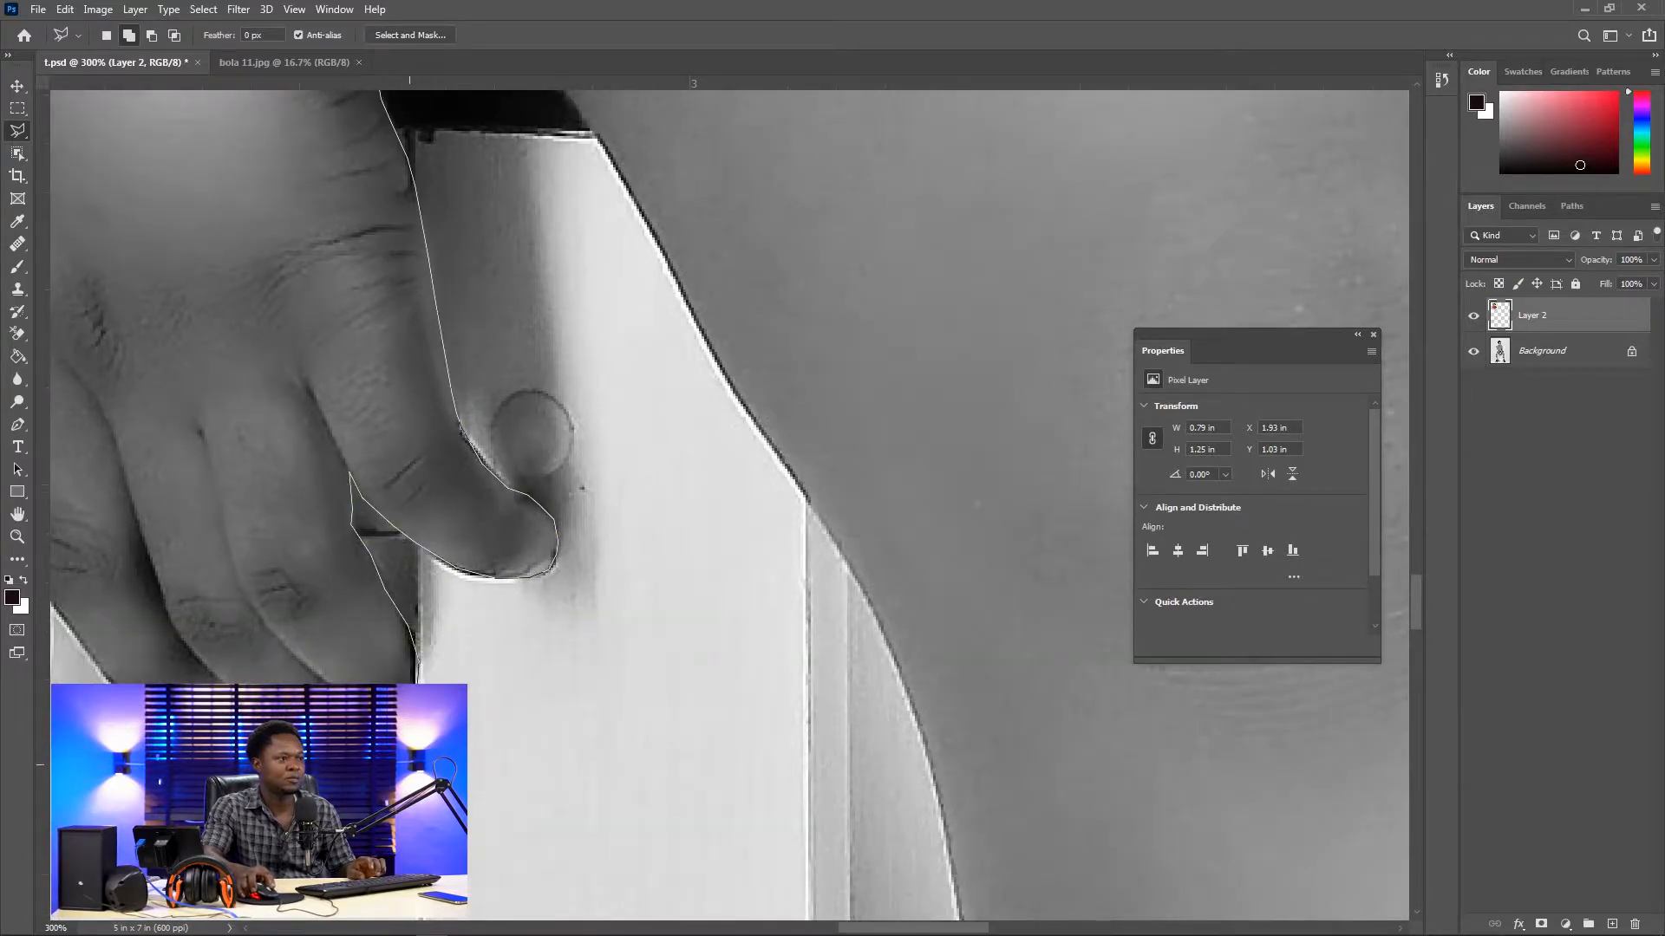
Step: Trace around the remaining fingertips of both hands, following the gaps between the fingers
{"action": "left_click", "coordinate": [221, 735]}
{"action": "left_click", "coordinate": [199, 745]}
{"action": "mouse_move", "coordinate": [239, 766]}
{"action": "left_mouse_down"}
{"action": "mouse_move", "coordinate": [618, 750]}
{"action": "mouse_move", "coordinate": [699, 615]}
{"action": "left_mouse_up"}
{"action": "scroll", "coordinate": [700, 616], "scroll_direction": "up", "scroll_amount": 3}
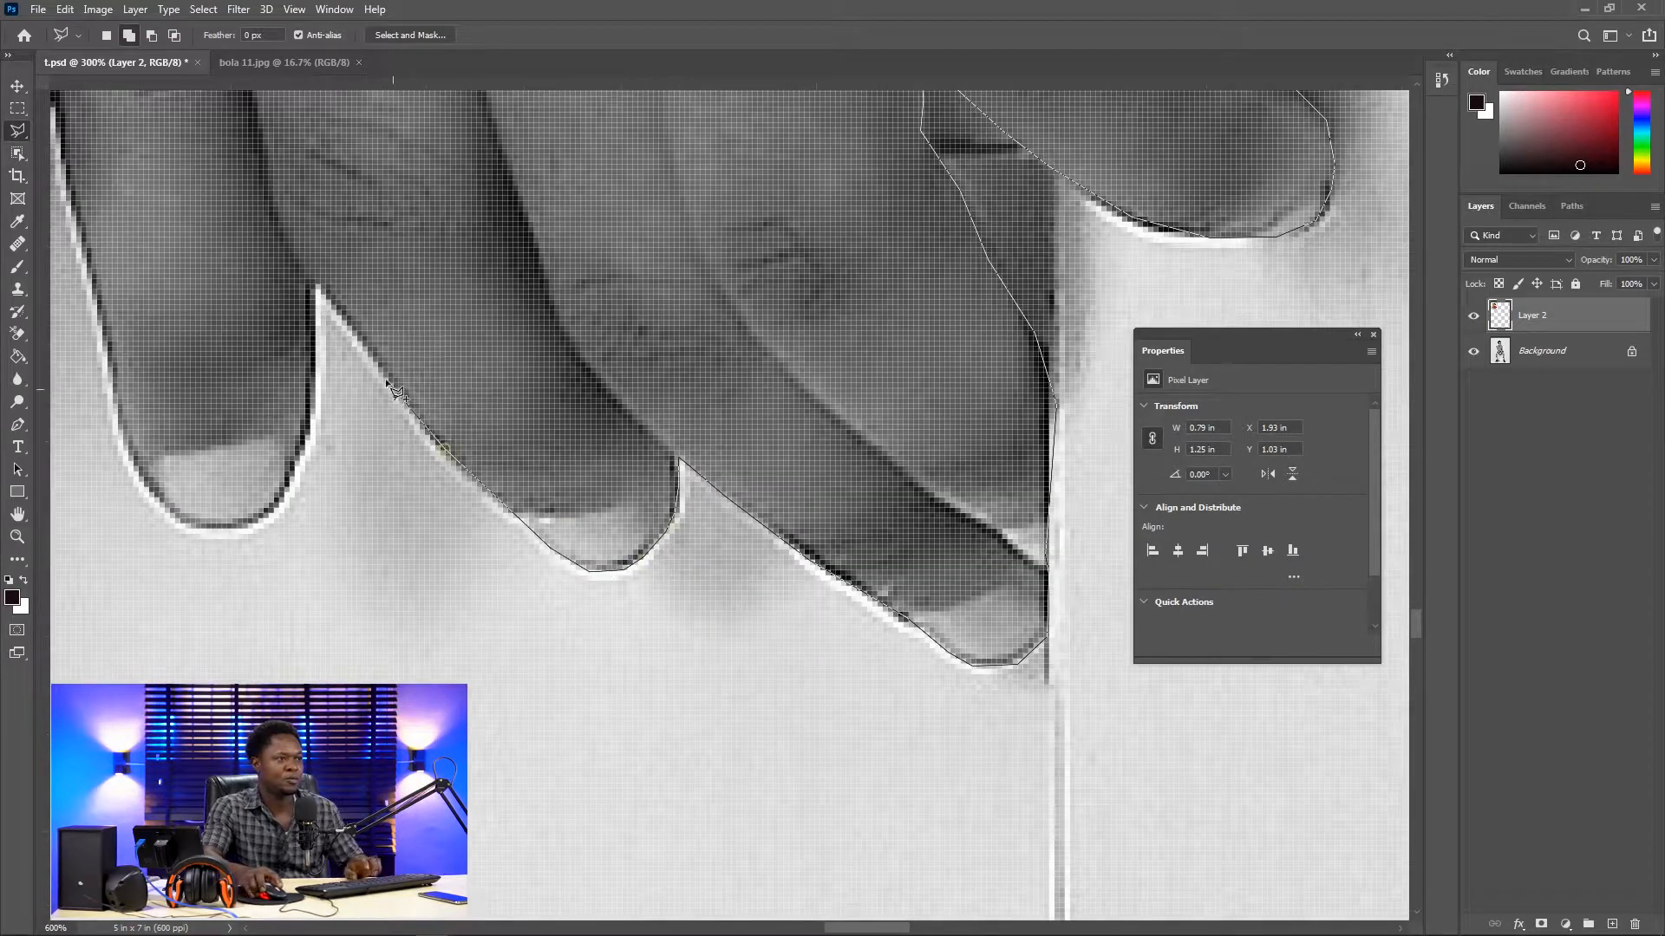
{"action": "left_click", "coordinate": [103, 333]}
{"action": "left_click", "coordinate": [82, 220]}
{"action": "scroll", "coordinate": [83, 220], "scroll_direction": "down", "scroll_amount": 1}
{"action": "left_click_drag", "start_coordinate": [82, 219], "coordinate": [577, 411]}
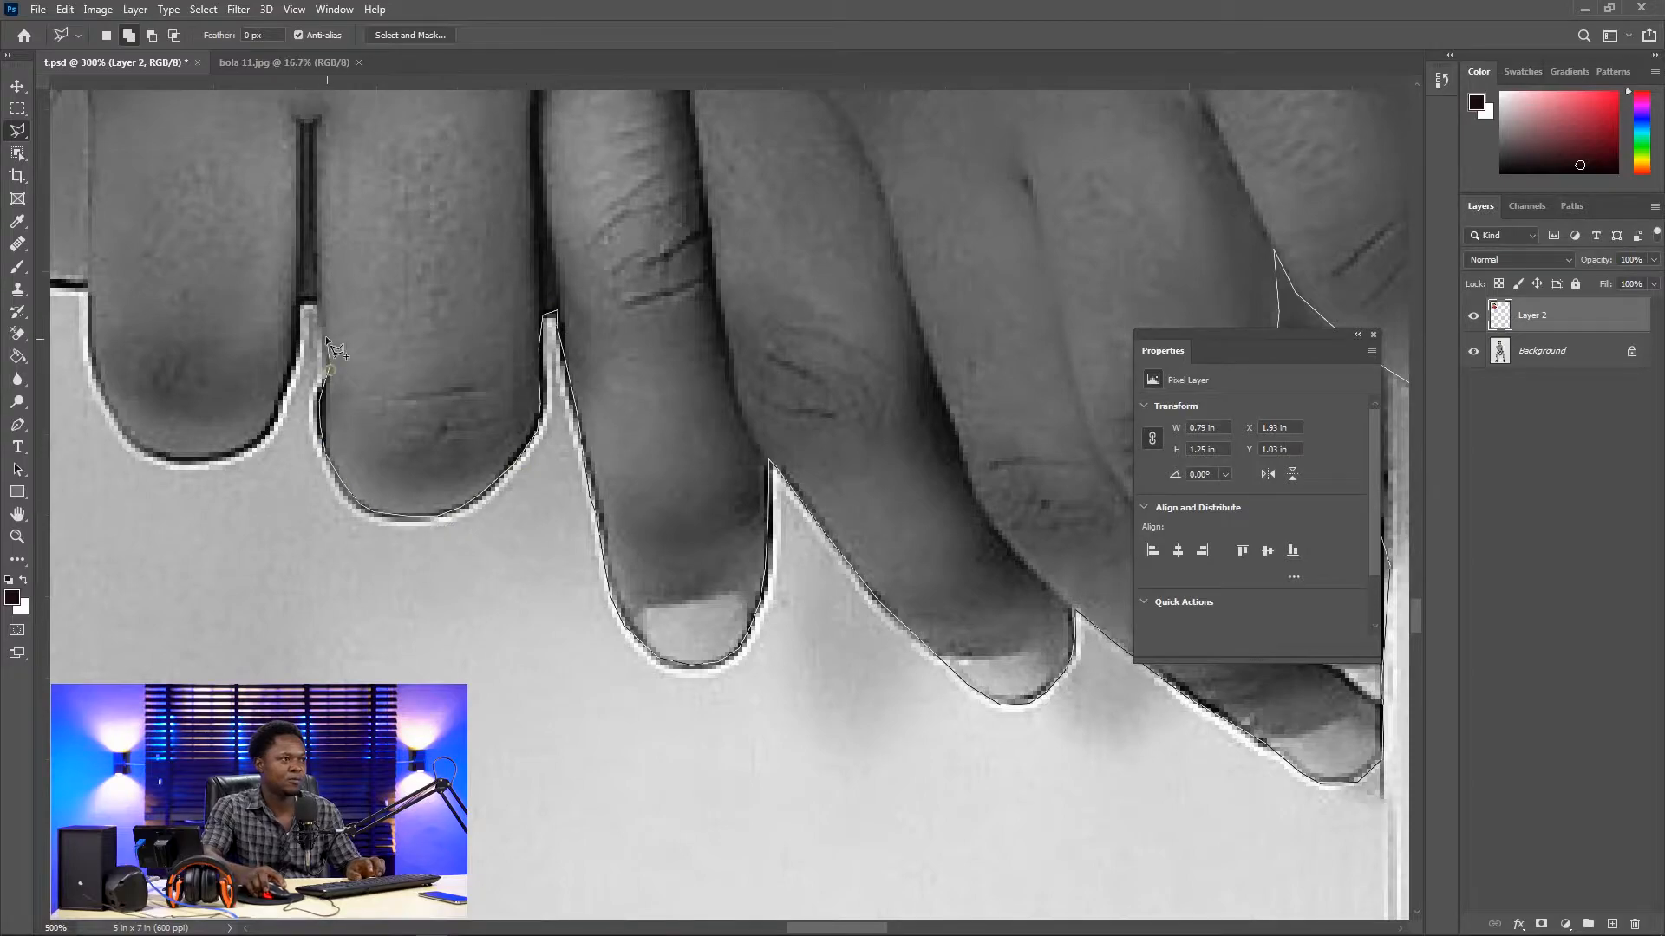
{"action": "left_click_drag", "start_coordinate": [97, 372], "coordinate": [805, 507]}
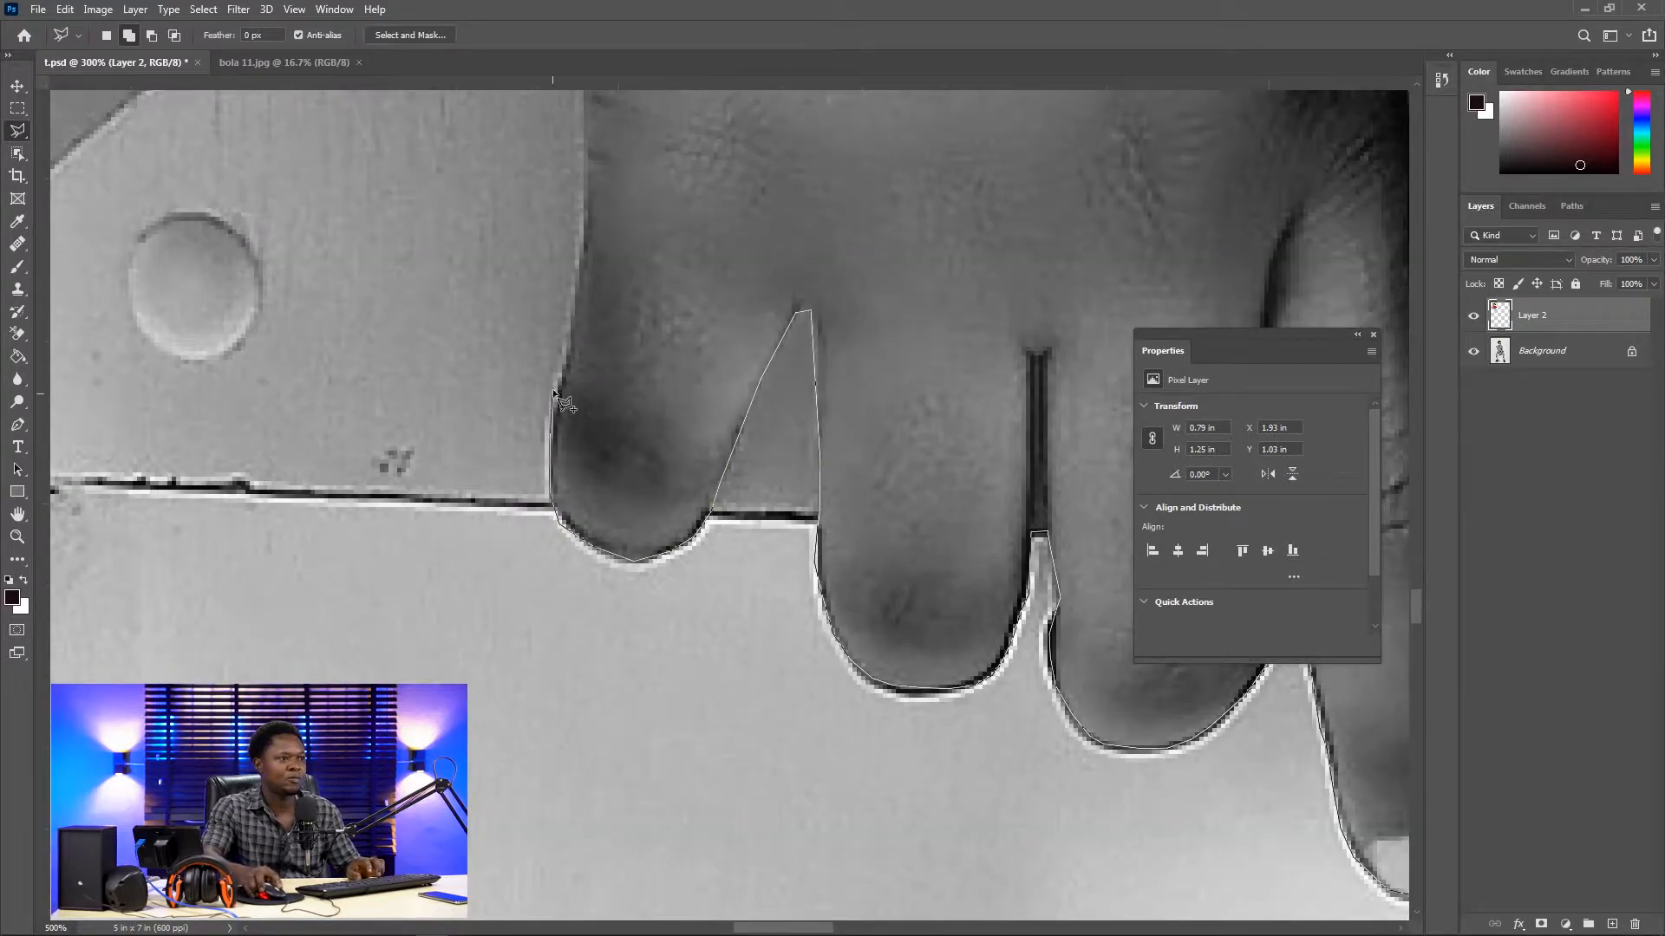
Step: Continue the outline up the outer edge of the hand and forearm on the image's left, alongside the denim shorts
{"action": "scroll", "coordinate": [607, 495], "scroll_direction": "up", "scroll_amount": 5}
{"action": "left_click_drag", "start_coordinate": [601, 182], "coordinate": [687, 683]}
{"action": "left_click", "coordinate": [610, 409]}
{"action": "left_click_drag", "start_coordinate": [575, 385], "coordinate": [772, 676]}
{"action": "left_click", "coordinate": [691, 486]}
{"action": "left_click", "coordinate": [595, 338]}
{"action": "left_click_drag", "start_coordinate": [598, 347], "coordinate": [788, 646]}
{"action": "left_click", "coordinate": [602, 370]}
{"action": "left_click_drag", "start_coordinate": [559, 321], "coordinate": [806, 639]}
{"action": "left_click", "coordinate": [599, 379]}
{"action": "left_click_drag", "start_coordinate": [518, 256], "coordinate": [744, 655]}
{"action": "left_click", "coordinate": [612, 419]}
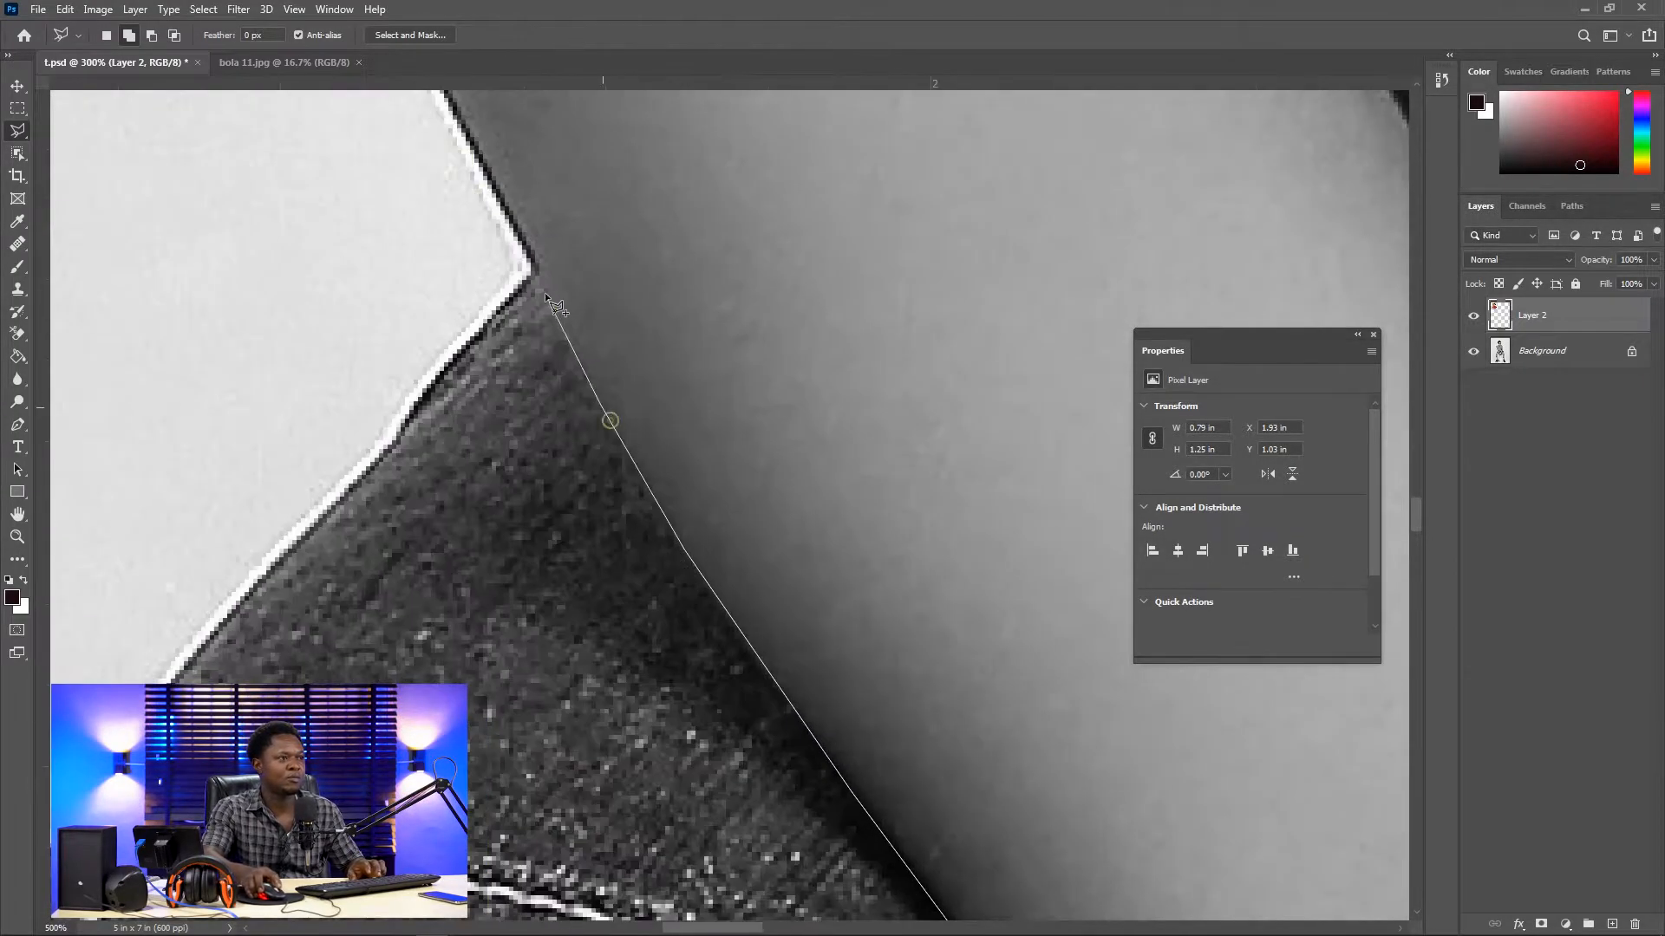
Step: Extend the outline past the shorts and up the outer edge of the elbow on the image's left
{"action": "mouse_move", "coordinate": [491, 184]}
{"action": "left_mouse_down"}
{"action": "mouse_move", "coordinate": [684, 559]}
{"action": "mouse_move", "coordinate": [617, 504]}
{"action": "left_mouse_up"}
{"action": "left_click", "coordinate": [565, 293]}
{"action": "left_click", "coordinate": [555, 276]}
{"action": "left_click_drag", "start_coordinate": [551, 260], "coordinate": [651, 564]}
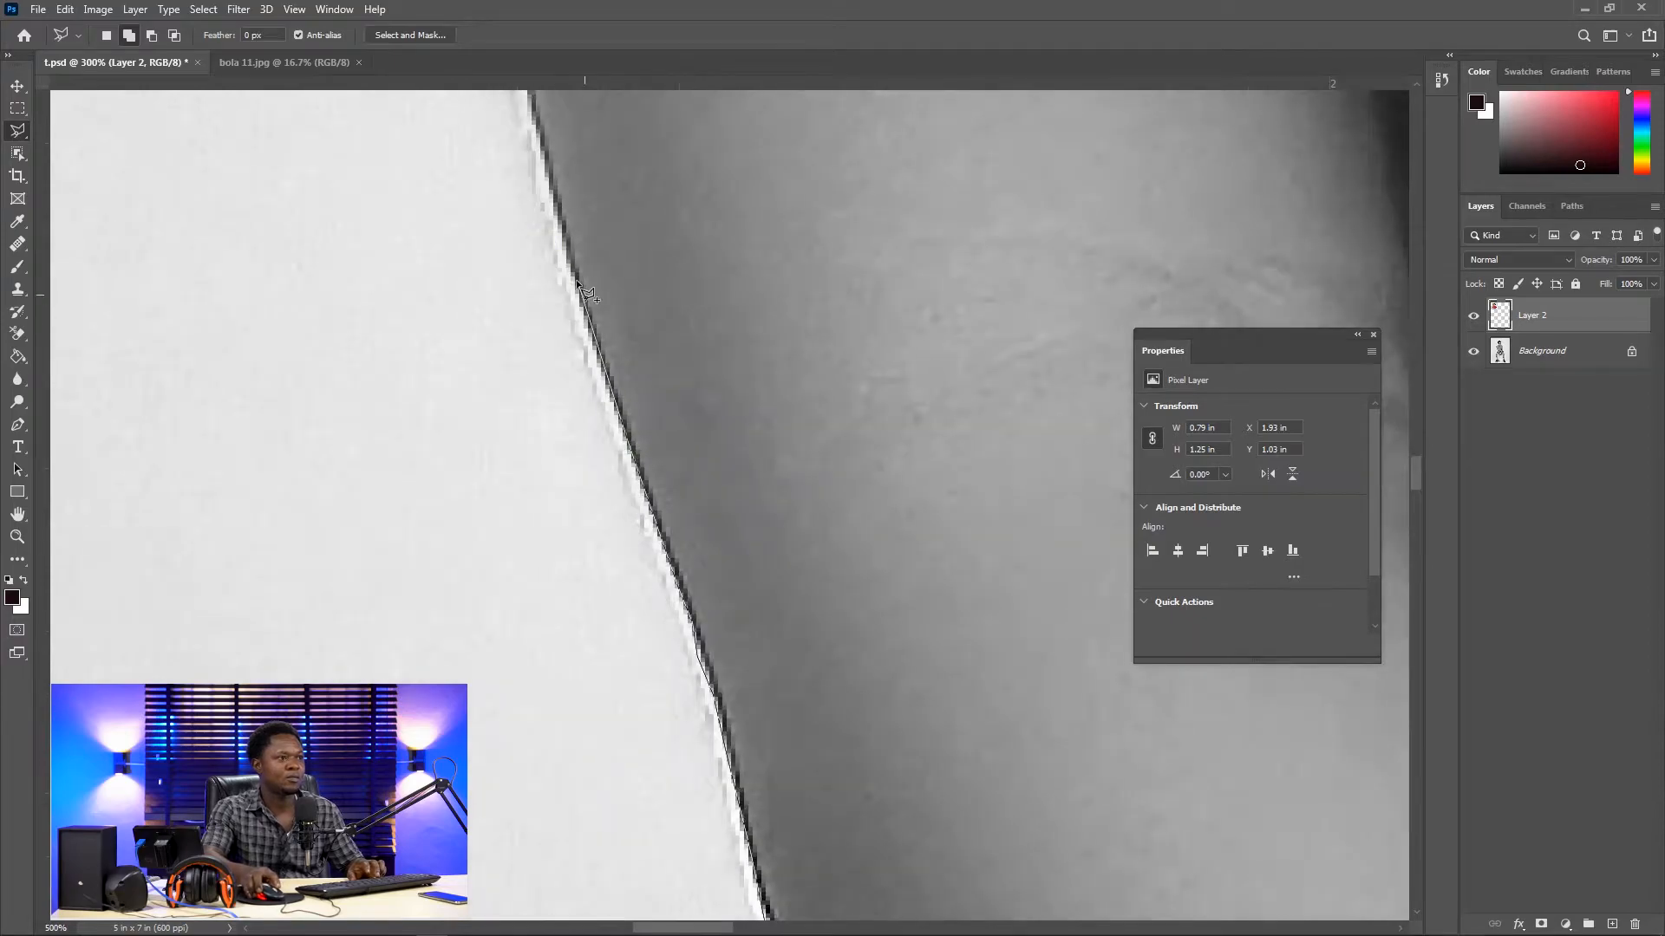
{"action": "left_click", "coordinate": [555, 205]}
{"action": "left_click_drag", "start_coordinate": [552, 200], "coordinate": [637, 520]}
Step: Trace the outer edge of the upper arm up to the sleeve's pompom trim
{"action": "left_click", "coordinate": [509, 158]}
{"action": "left_click_drag", "start_coordinate": [508, 154], "coordinate": [598, 468]}
{"action": "left_click", "coordinate": [534, 248]}
{"action": "left_click_drag", "start_coordinate": [532, 243], "coordinate": [621, 522]}
{"action": "left_click", "coordinate": [585, 314]}
{"action": "left_click_drag", "start_coordinate": [584, 310], "coordinate": [662, 526]}
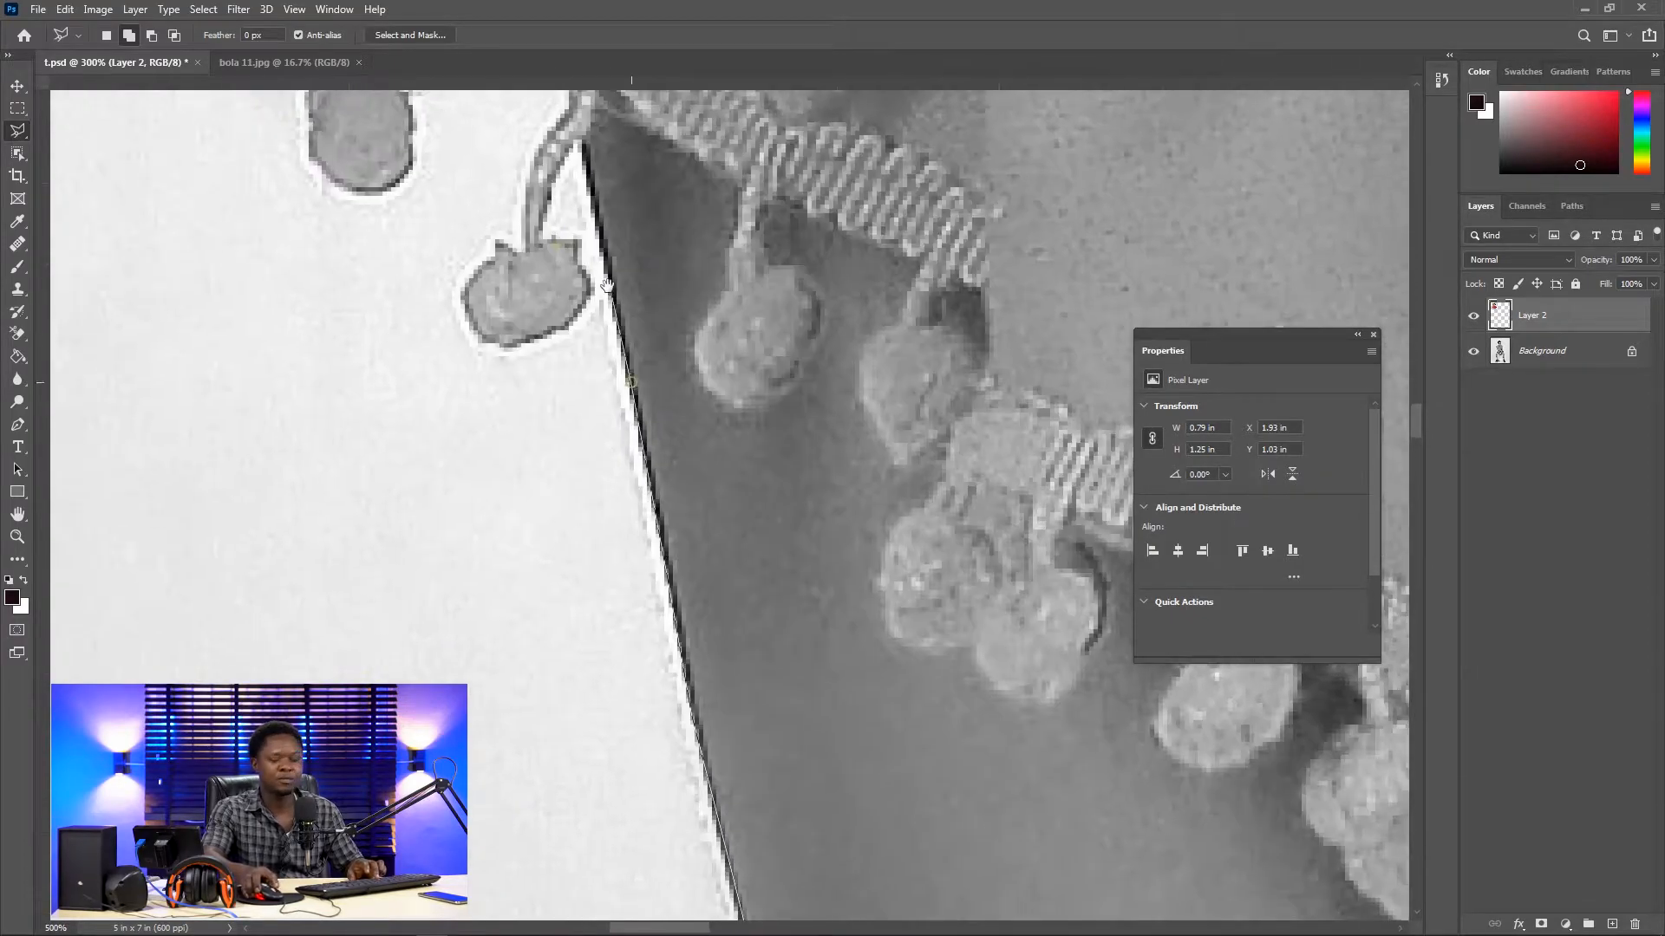
{"action": "left_click", "coordinate": [607, 276]}
{"action": "left_click_drag", "start_coordinate": [607, 274], "coordinate": [662, 505]}
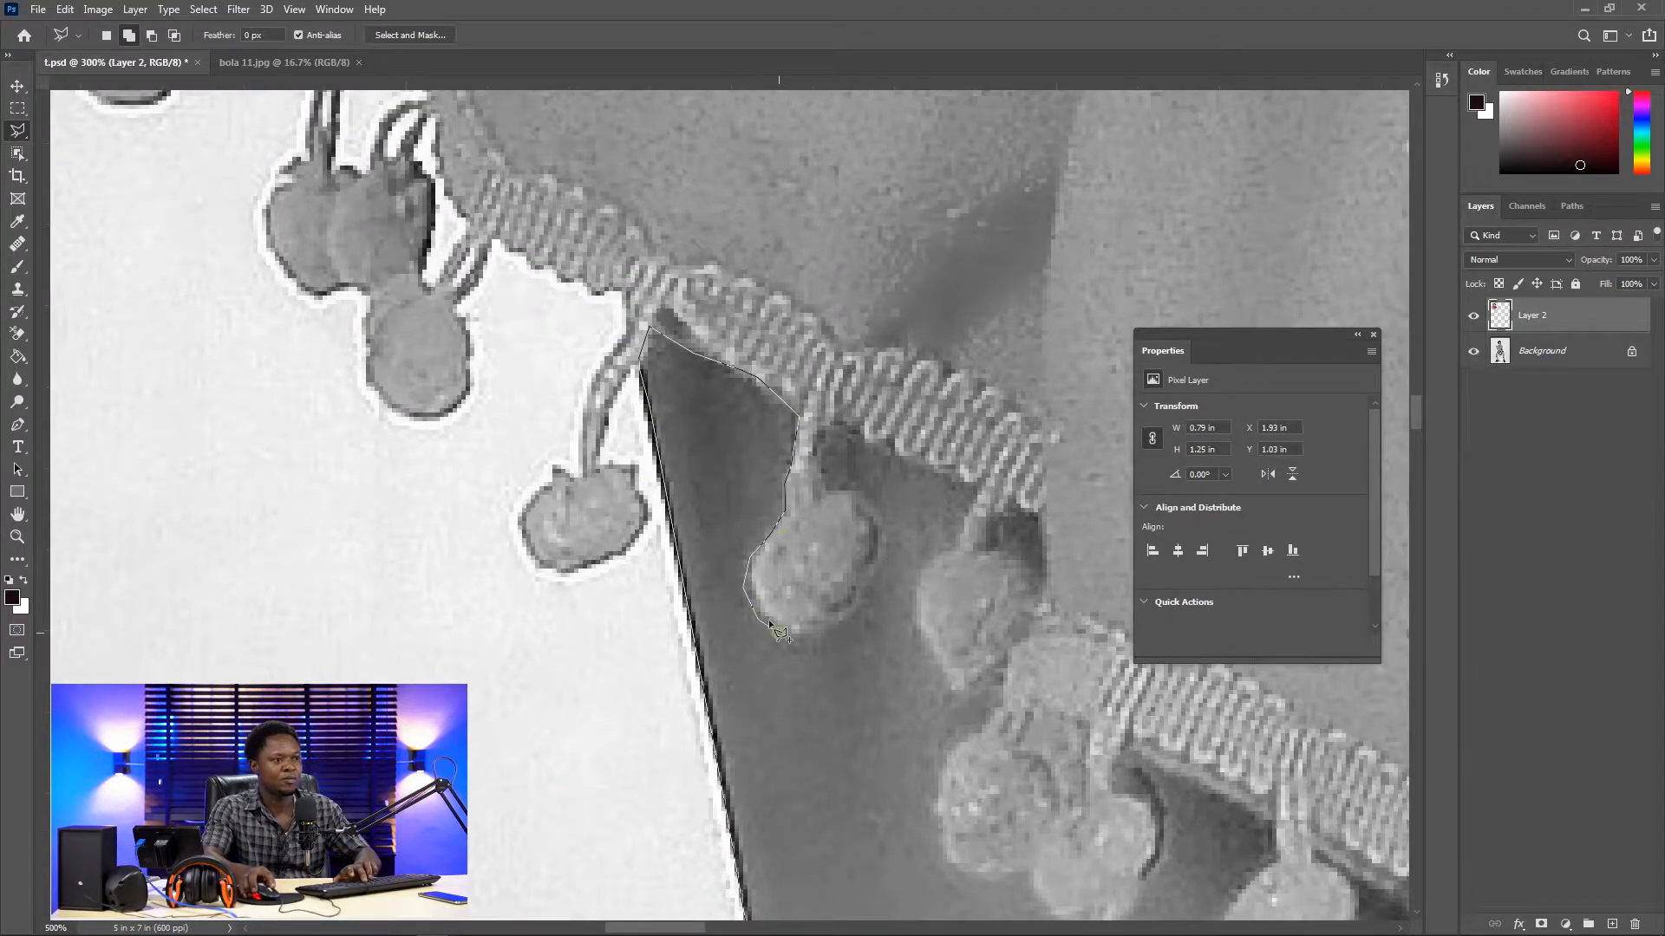
Step: Outline the first pompoms along the sleeve trim, keeping them outside the arm selection
{"action": "left_click", "coordinate": [998, 710]}
{"action": "left_click", "coordinate": [983, 731]}
{"action": "left_click", "coordinate": [951, 752]}
{"action": "left_click_drag", "start_coordinate": [939, 745], "coordinate": [695, 321]}
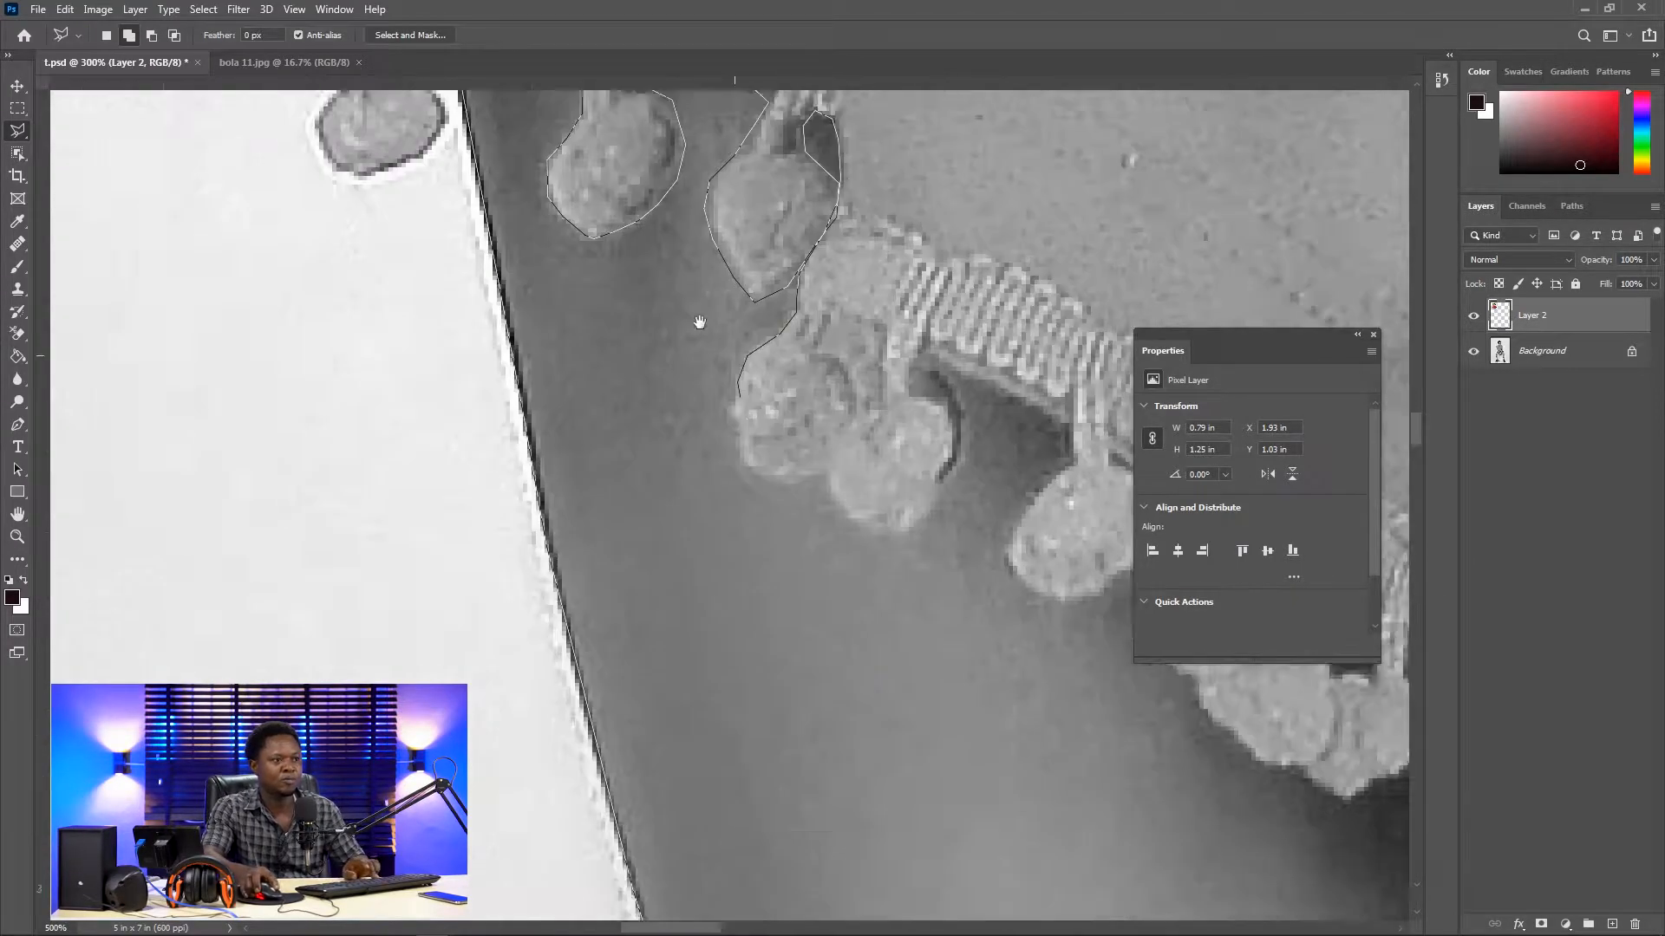
{"action": "left_click", "coordinate": [698, 355]}
{"action": "left_click", "coordinate": [695, 410]}
{"action": "left_click", "coordinate": [703, 438]}
{"action": "left_click", "coordinate": [724, 455]}
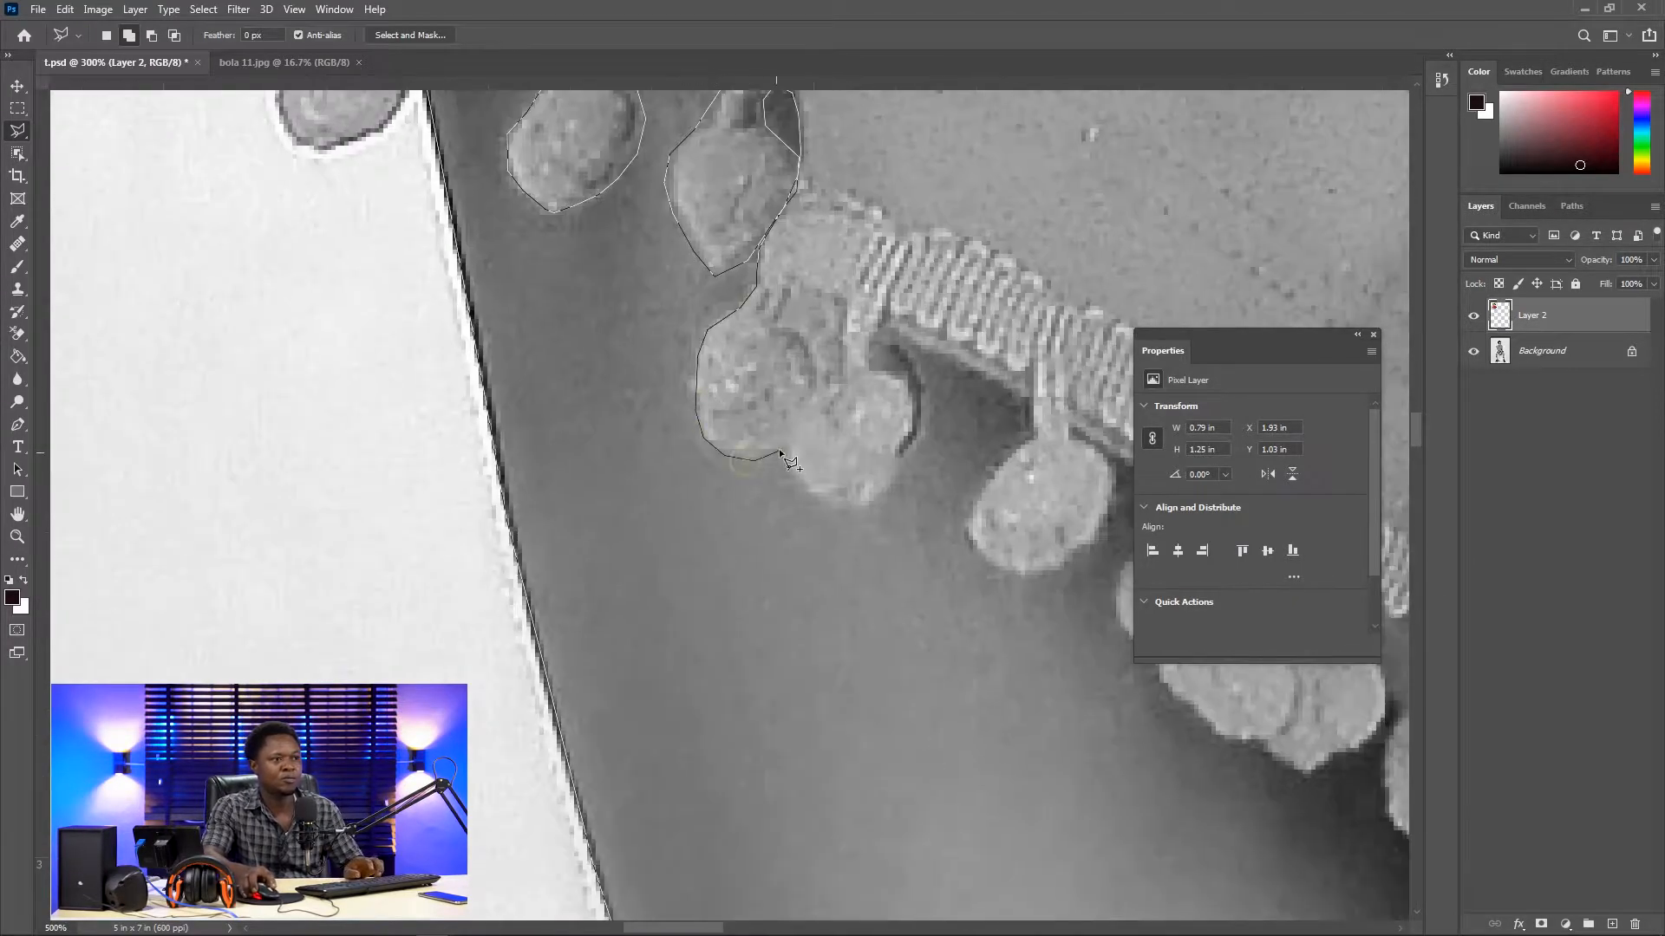
Step: Continue around the next pompoms of the sleeve trim towards the dark gap between arm and body
{"action": "left_click", "coordinate": [975, 540]}
{"action": "left_click_drag", "start_coordinate": [984, 437], "coordinate": [503, 308]}
{"action": "left_click", "coordinate": [509, 430]}
{"action": "left_click", "coordinate": [530, 440]}
{"action": "left_click", "coordinate": [555, 439]}
{"action": "left_click", "coordinate": [622, 404]}
{"action": "left_click", "coordinate": [633, 387]}
{"action": "left_click", "coordinate": [640, 495]}
{"action": "left_click", "coordinate": [656, 515]}
{"action": "left_click", "coordinate": [670, 518]}
{"action": "left_click", "coordinate": [672, 543]}
{"action": "left_click_drag", "start_coordinate": [684, 559], "coordinate": [528, 320]}
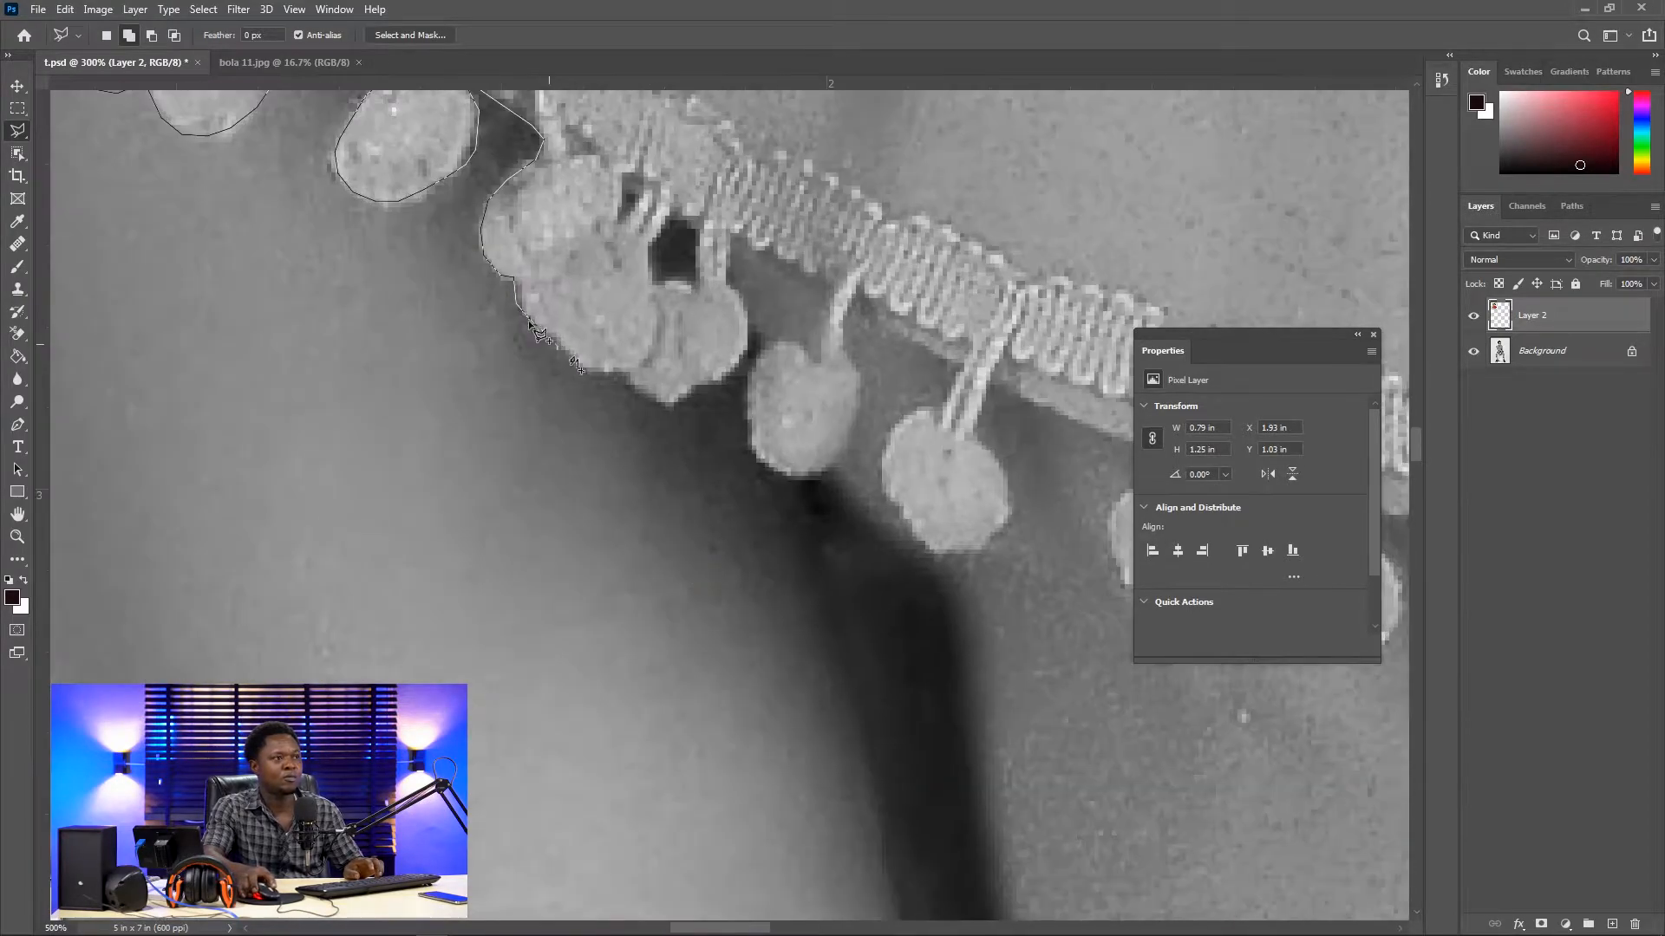
Step: Round the last pompom and trace the arm's inner edge down along the dark gap to the elbow crease
{"action": "left_click", "coordinate": [801, 486]}
{"action": "scroll", "coordinate": [834, 522], "scroll_direction": "down", "scroll_amount": 1}
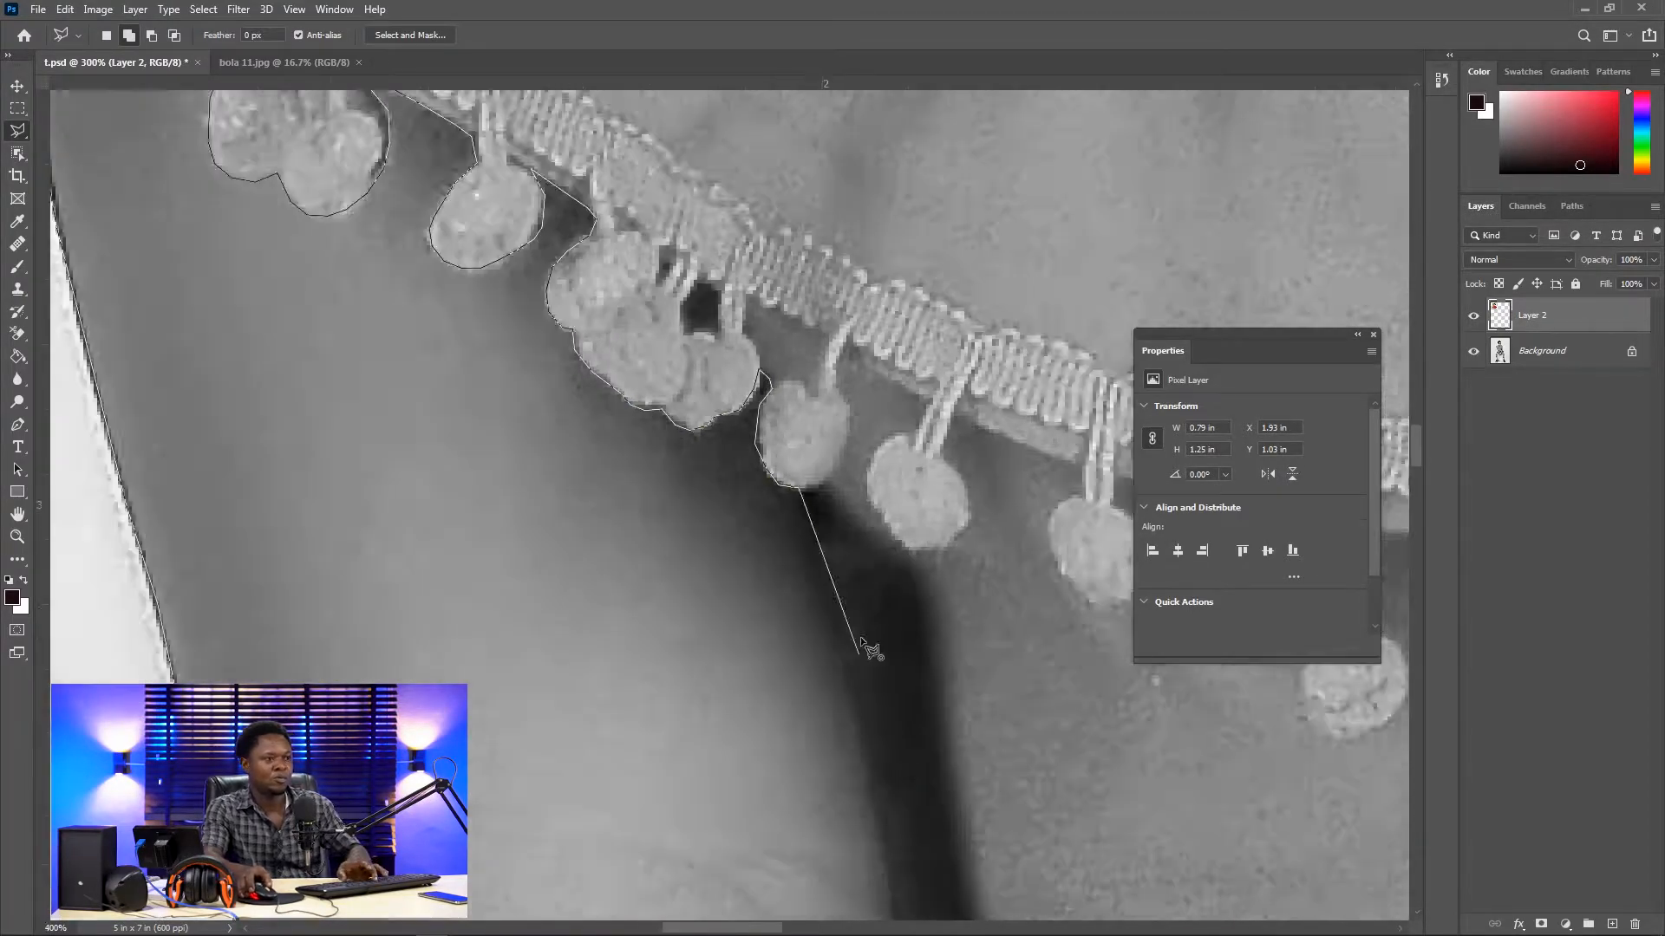
{"action": "left_click_drag", "start_coordinate": [889, 769], "coordinate": [858, 678]}
{"action": "left_click", "coordinate": [814, 436]}
{"action": "left_click", "coordinate": [851, 476]}
{"action": "left_click", "coordinate": [847, 661]}
{"action": "left_click", "coordinate": [859, 745]}
{"action": "left_click_drag", "start_coordinate": [862, 804], "coordinate": [740, 319]}
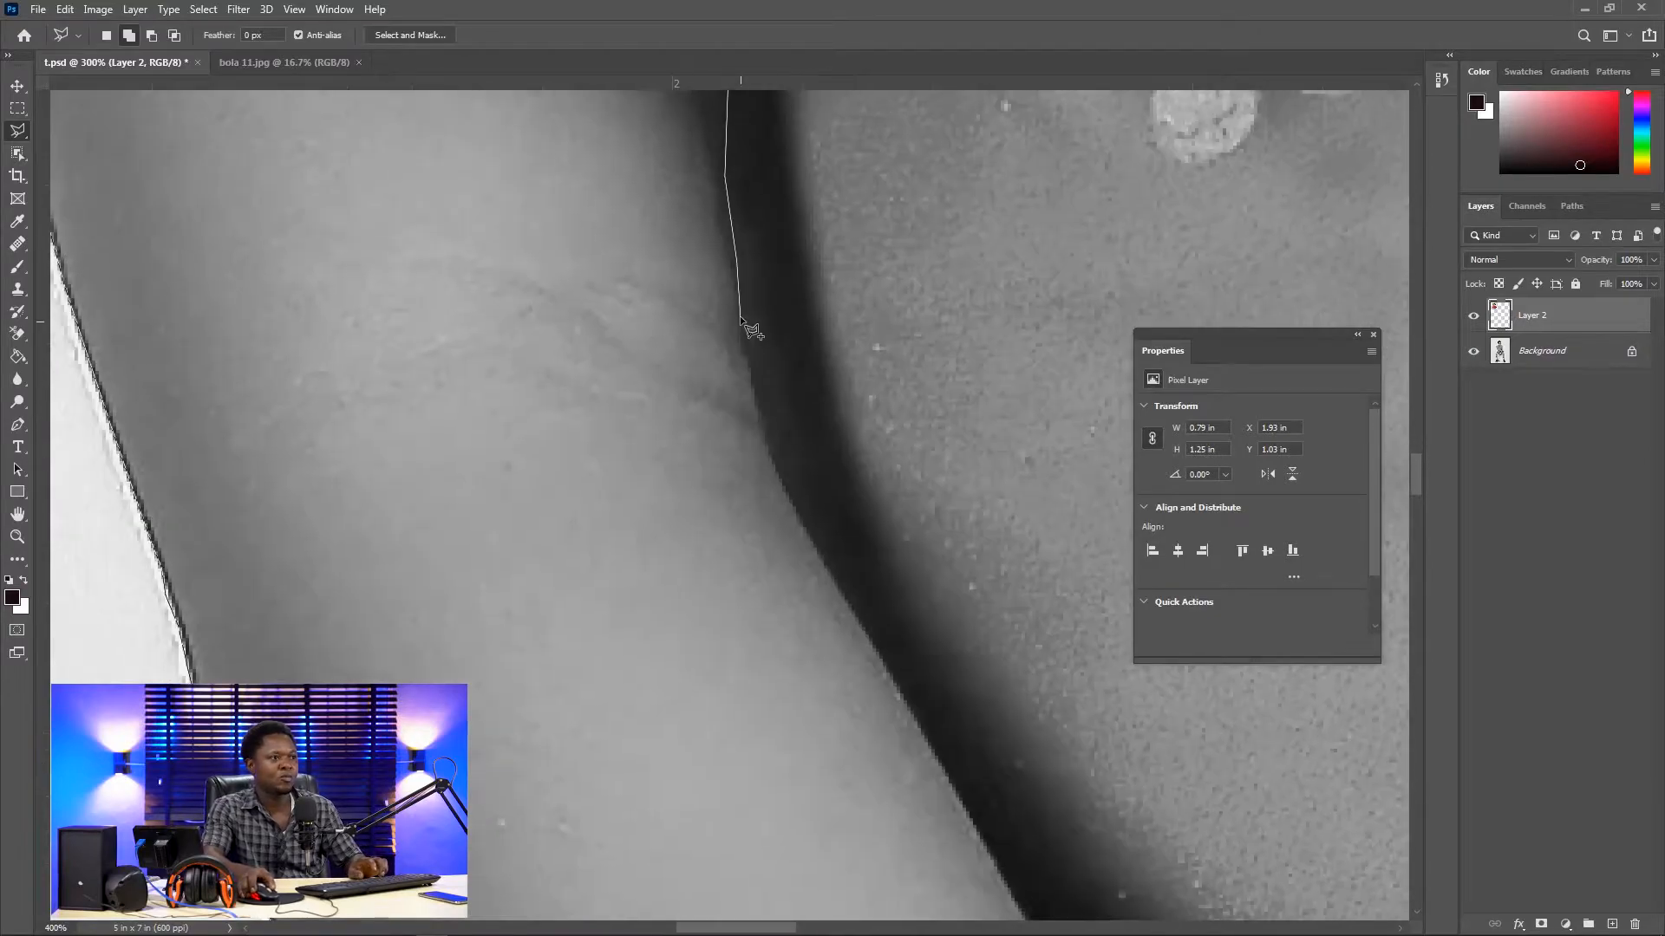
Step: Trace the inner forearm edge down past the shirt hem and along the denim shorts
{"action": "left_click_drag", "start_coordinate": [893, 674], "coordinate": [548, 241]}
{"action": "left_click", "coordinate": [659, 431]}
{"action": "left_click_drag", "start_coordinate": [743, 570], "coordinate": [525, 296]}
{"action": "left_click", "coordinate": [704, 629]}
{"action": "left_click", "coordinate": [816, 841]}
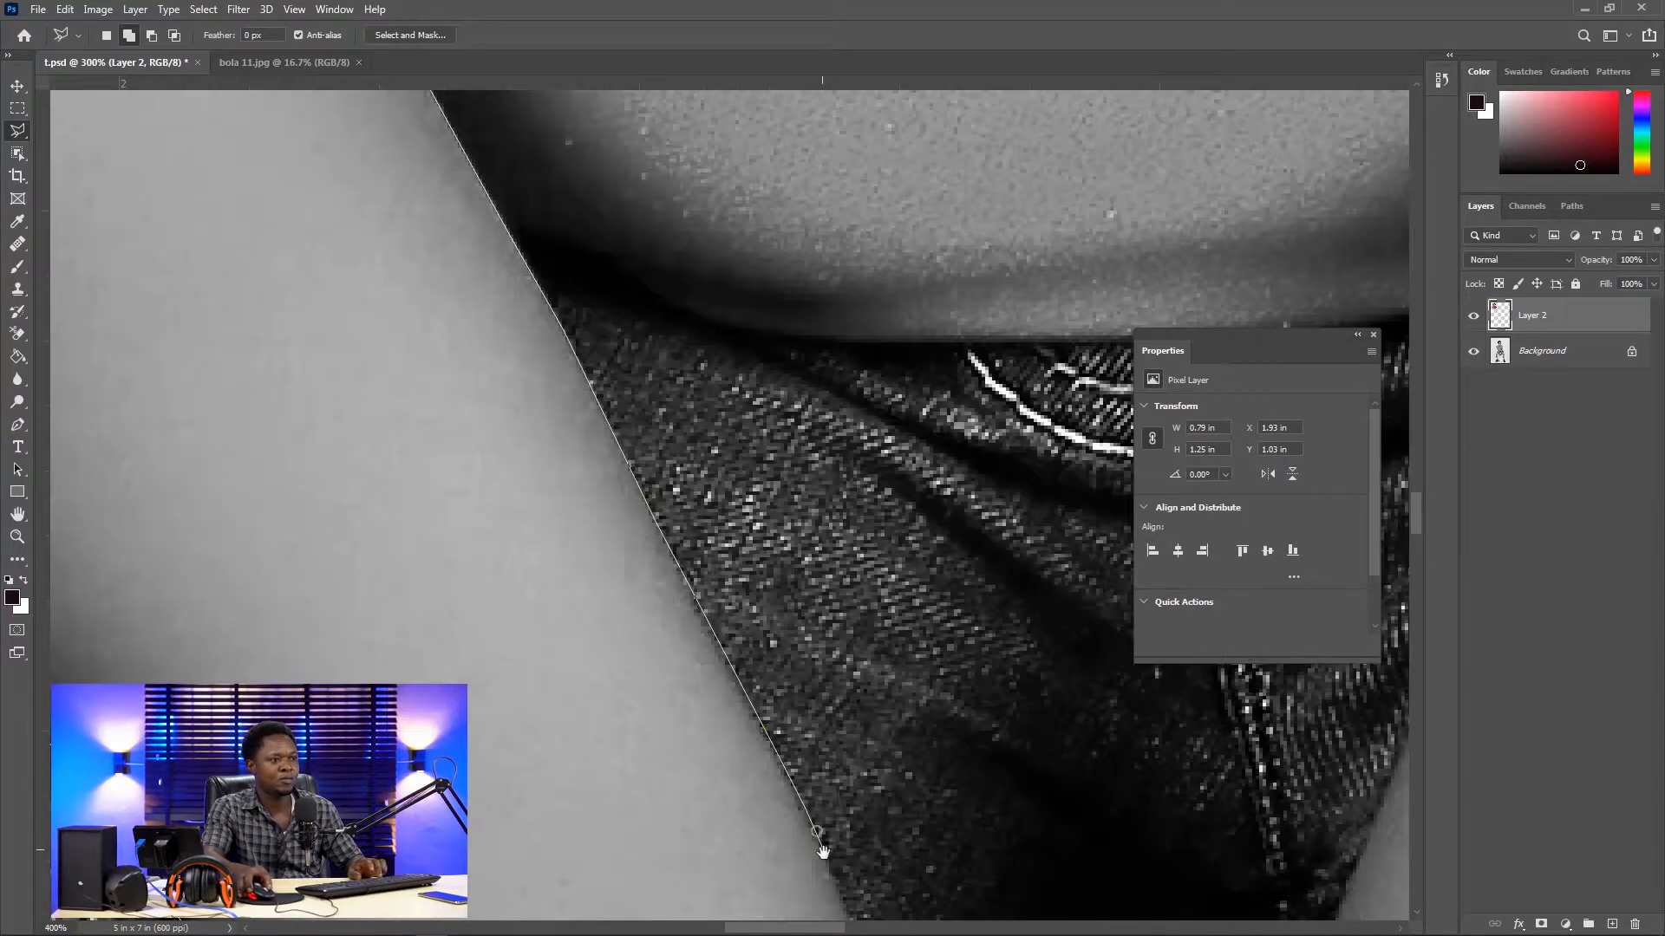
Step: Continue the inner forearm outline down to where it meets the wristwatch strap on the other arm
{"action": "left_click_drag", "start_coordinate": [826, 853], "coordinate": [518, 387]}
{"action": "left_click", "coordinate": [526, 419]}
{"action": "left_click", "coordinate": [584, 568]}
{"action": "left_click", "coordinate": [640, 697]}
{"action": "left_click", "coordinate": [692, 776]}
{"action": "mouse_move", "coordinate": [707, 791]}
{"action": "left_mouse_down"}
{"action": "mouse_move", "coordinate": [617, 606]}
{"action": "mouse_move", "coordinate": [470, 379]}
{"action": "left_mouse_up"}
{"action": "left_click", "coordinate": [492, 407]}
{"action": "left_click", "coordinate": [517, 430]}
{"action": "left_click", "coordinate": [566, 497]}
{"action": "left_click", "coordinate": [600, 525]}
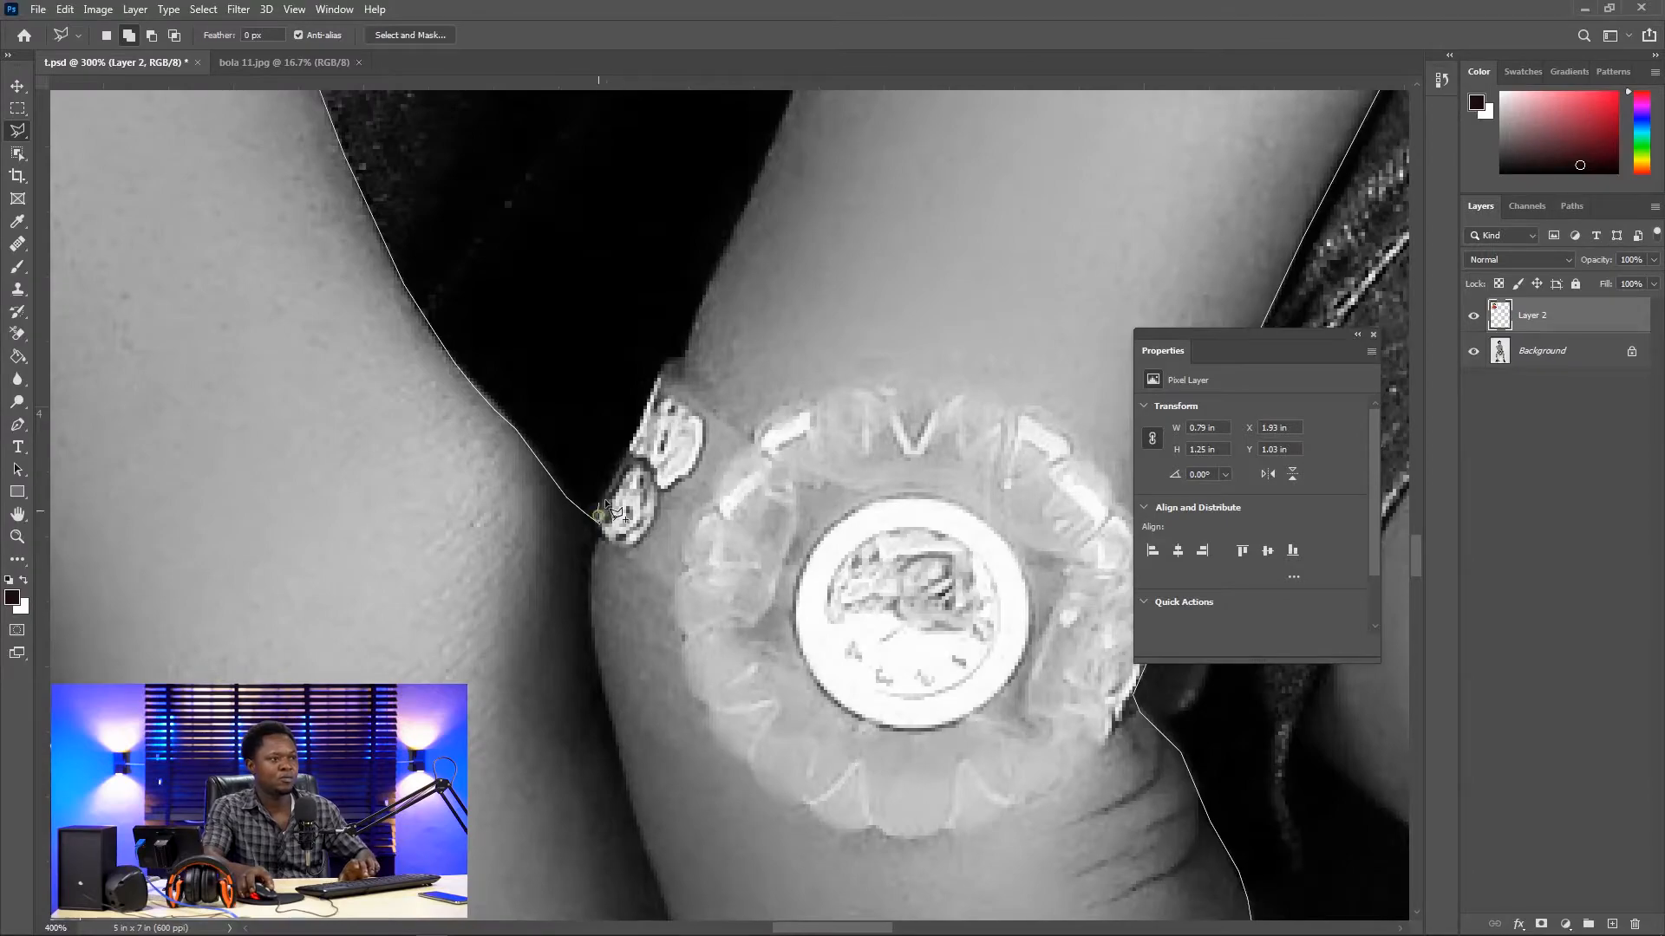
Step: Trace the watch arm's inner edge up past the shorts and shirt hem to the elbow crease
{"action": "scroll", "coordinate": [732, 236], "scroll_direction": "up", "scroll_amount": 10}
{"action": "left_click", "coordinate": [774, 469]}
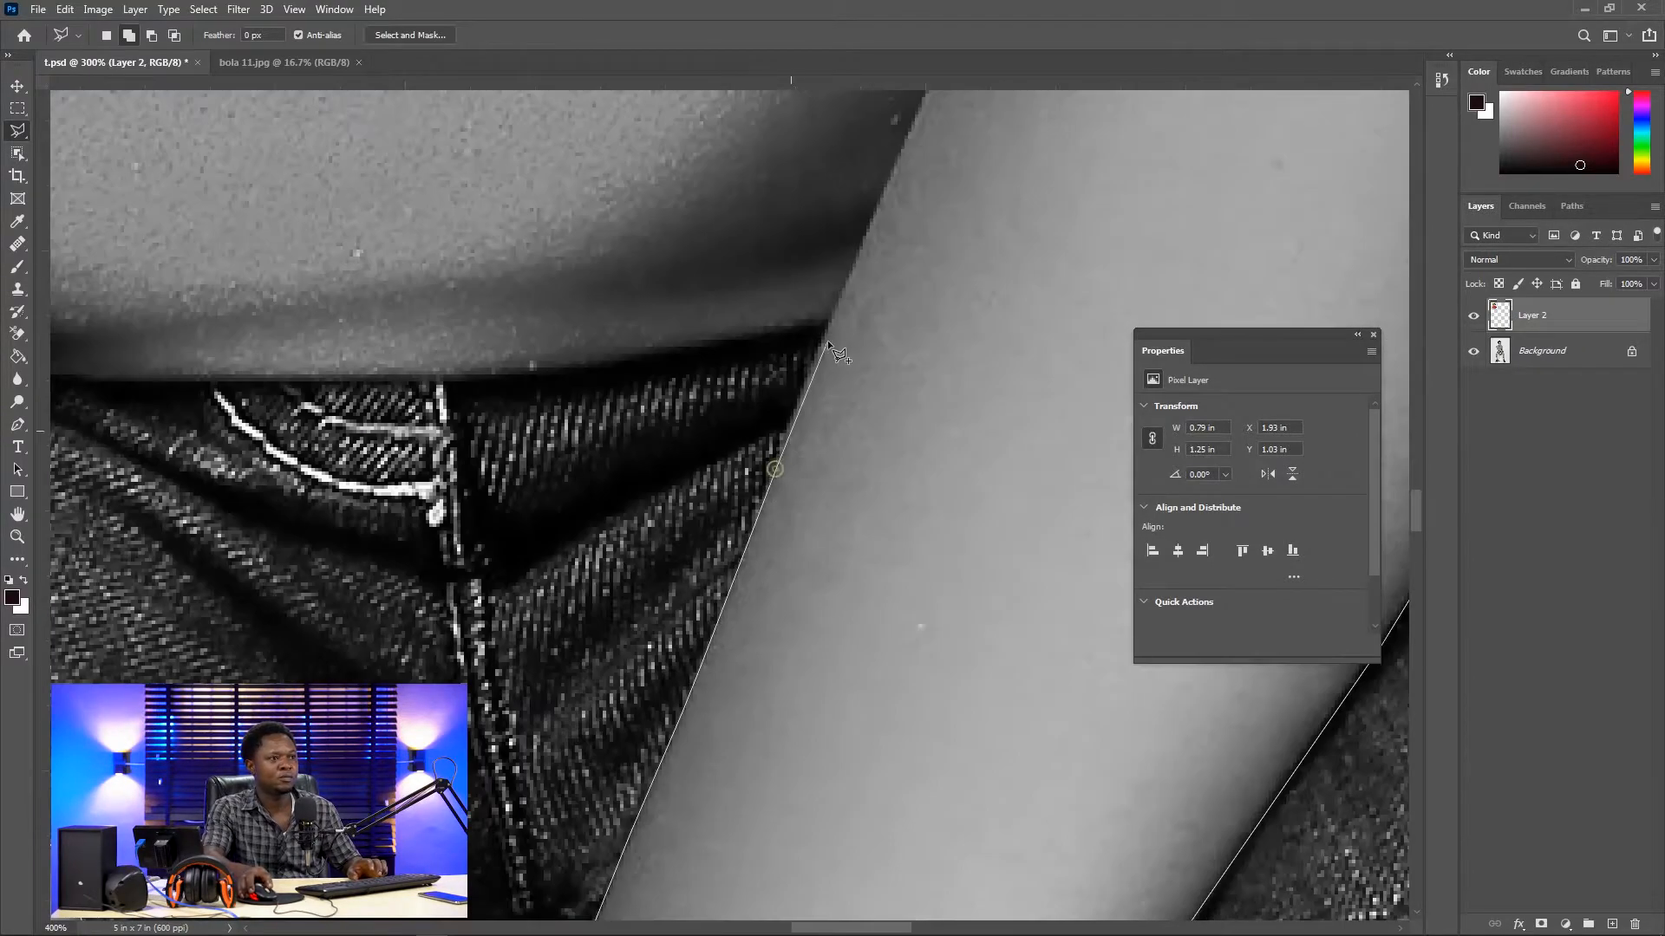
{"action": "scroll", "coordinate": [828, 340], "scroll_direction": "up", "scroll_amount": 5}
{"action": "left_click", "coordinate": [841, 279]}
{"action": "left_click_drag", "start_coordinate": [796, 164], "coordinate": [834, 465]}
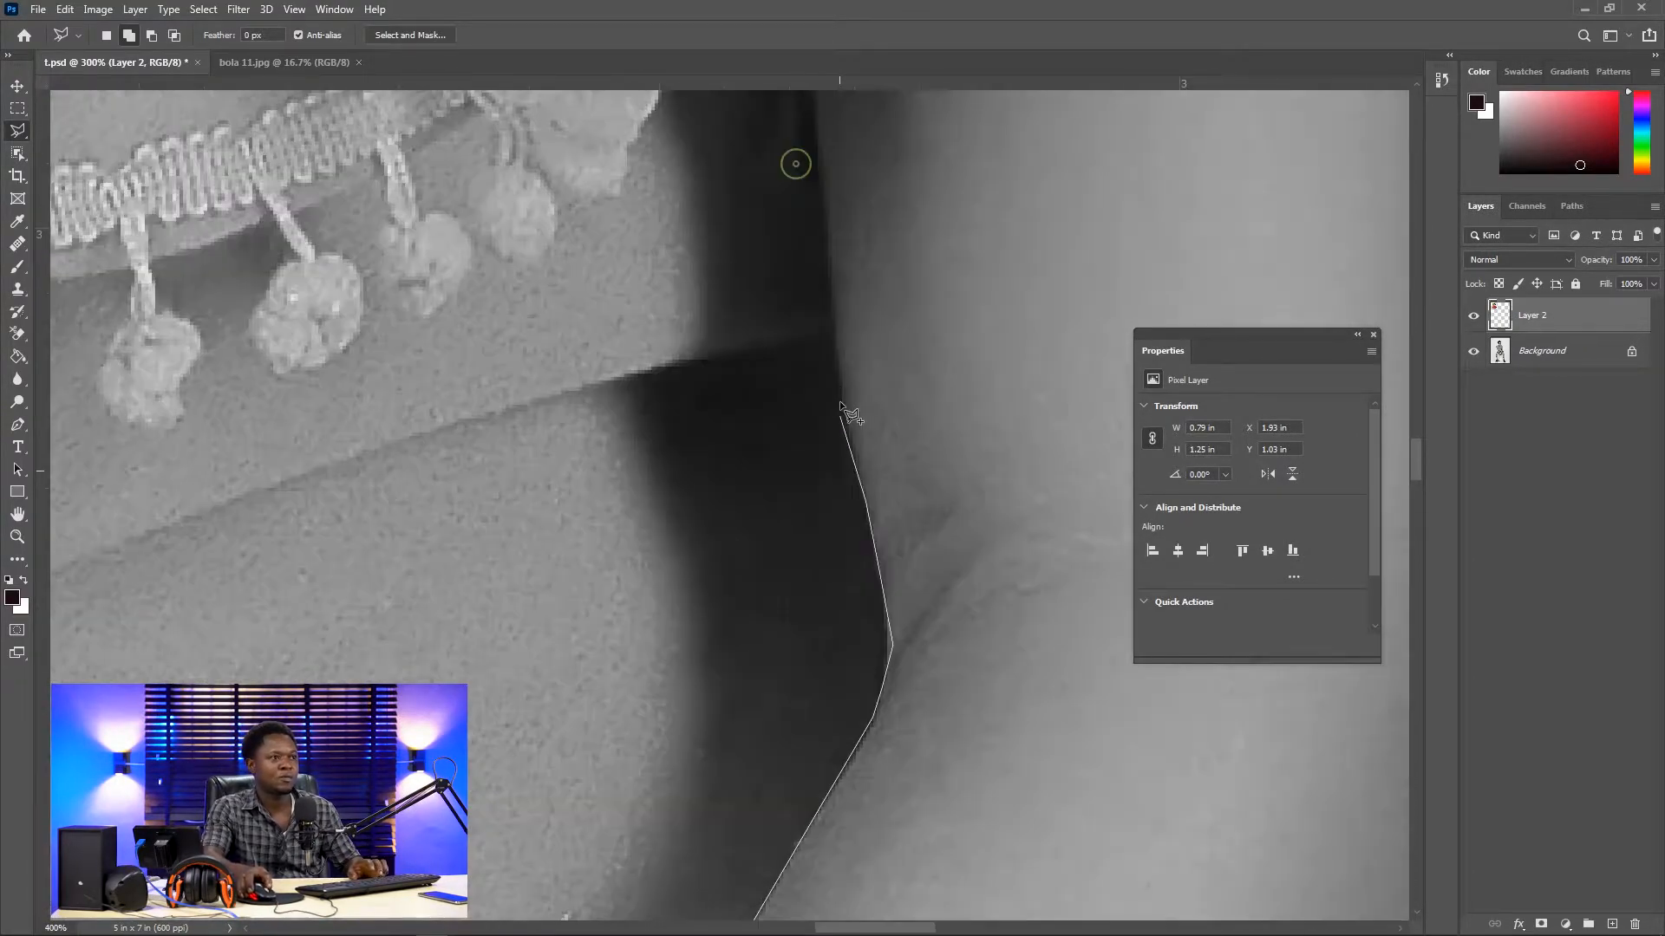
Step: Continue up the inner upper arm and around the first pompom of the sleeve trim on the image's right
{"action": "left_click", "coordinate": [826, 238]}
{"action": "left_click_drag", "start_coordinate": [810, 108], "coordinate": [896, 602]}
{"action": "left_click", "coordinate": [866, 356]}
{"action": "left_click", "coordinate": [903, 365]}
{"action": "left_click", "coordinate": [957, 304]}
{"action": "left_click_drag", "start_coordinate": [948, 284], "coordinate": [840, 555]}
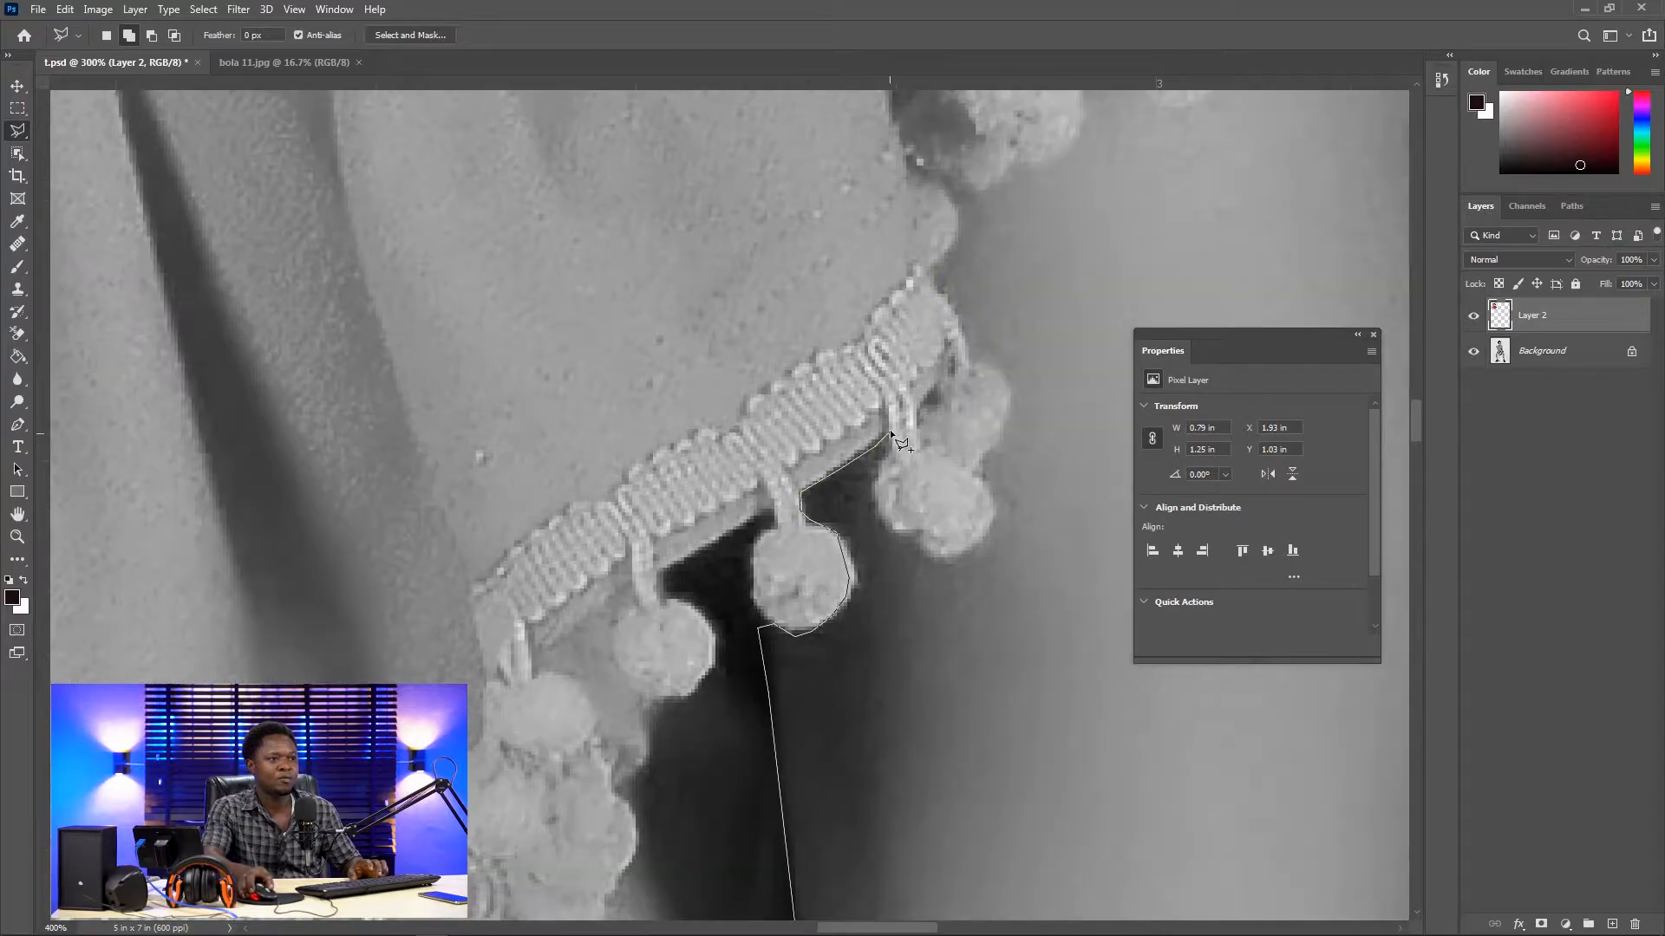
Step: Outline the next pompoms and the trim's corner, following the sleeve's upper tier of pompoms
{"action": "left_click", "coordinate": [1004, 420]}
{"action": "left_click", "coordinate": [1008, 396]}
{"action": "left_click", "coordinate": [989, 368]}
{"action": "left_click", "coordinate": [969, 354]}
{"action": "left_click_drag", "start_coordinate": [961, 329], "coordinate": [980, 577]}
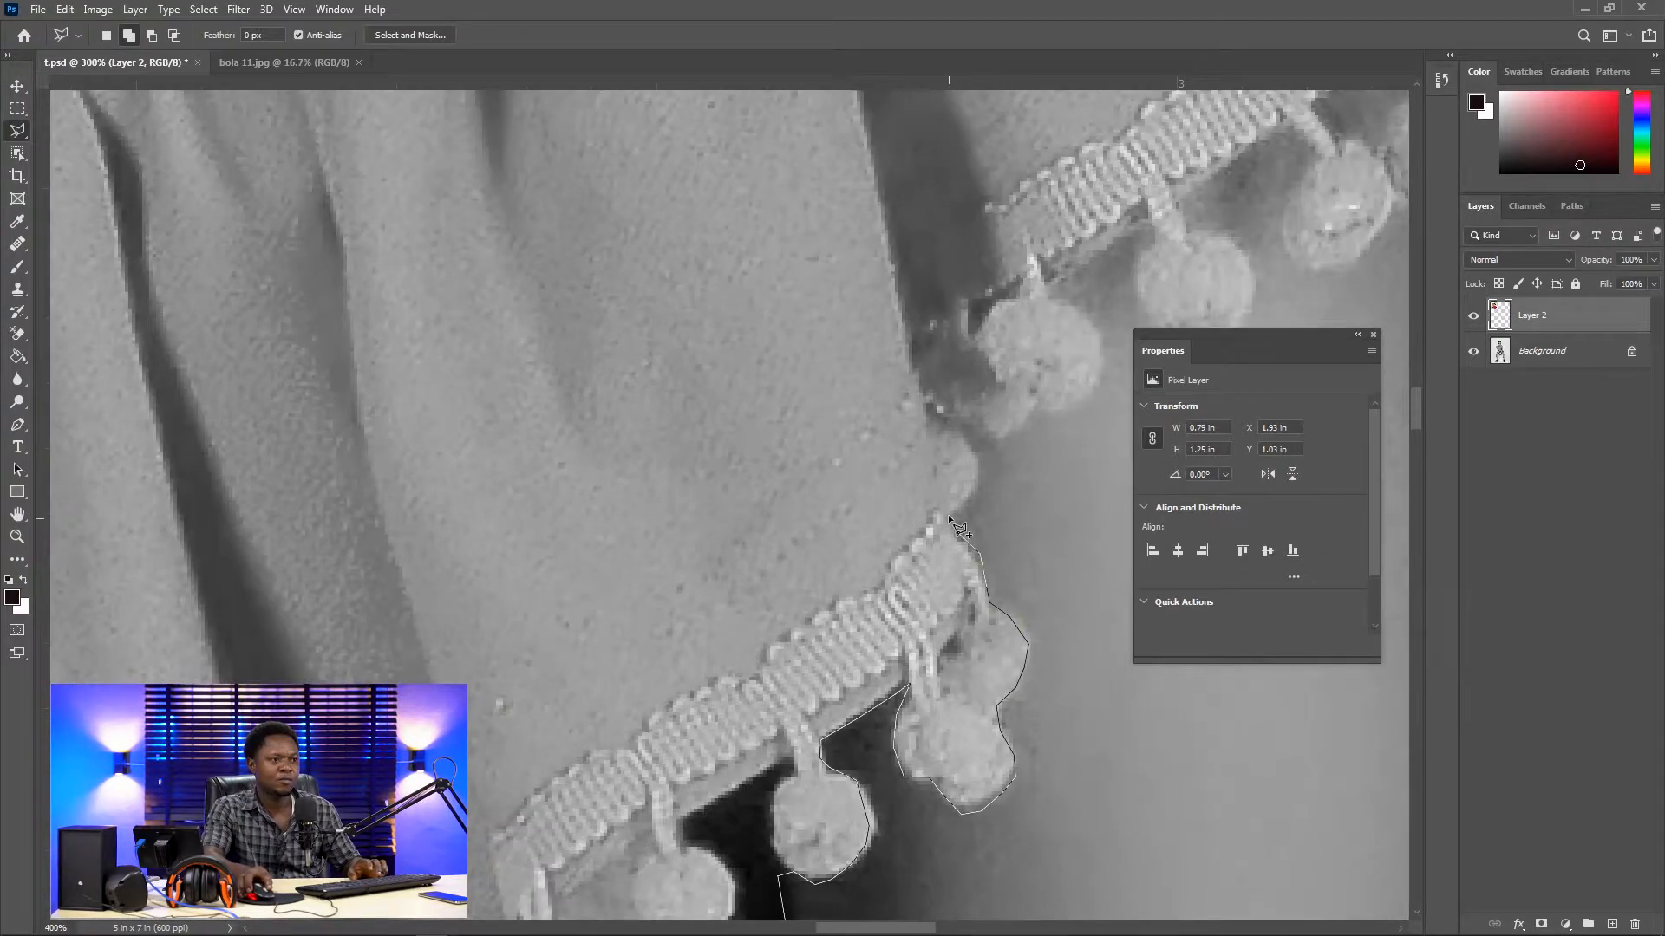
{"action": "left_click", "coordinate": [1039, 411]}
{"action": "left_click", "coordinate": [1061, 412]}
{"action": "left_click", "coordinate": [1093, 394]}
{"action": "left_click_drag", "start_coordinate": [1107, 356], "coordinate": [818, 457]}
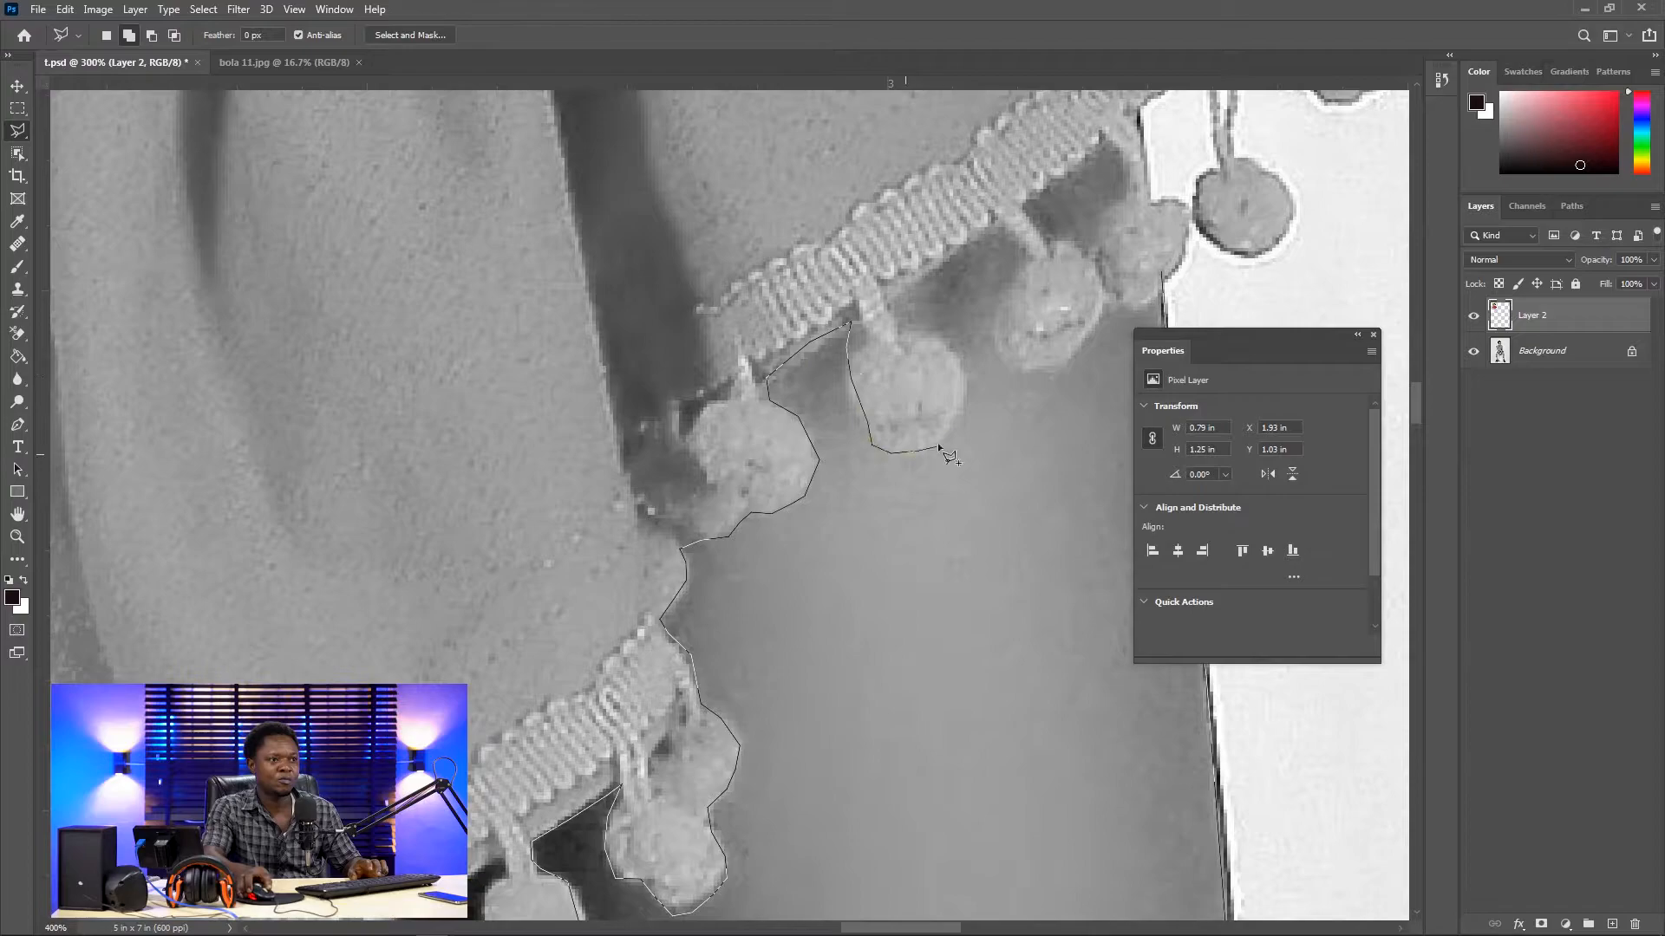
Step: Trace around the remaining pompoms to the arm's outer edge and close the arms and hands selection
{"action": "left_click", "coordinate": [994, 348]}
{"action": "left_click", "coordinate": [1015, 365]}
{"action": "left_click", "coordinate": [1041, 362]}
{"action": "left_click", "coordinate": [1068, 353]}
{"action": "left_click", "coordinate": [1093, 329]}
{"action": "left_click_drag", "start_coordinate": [1100, 286], "coordinate": [953, 552]}
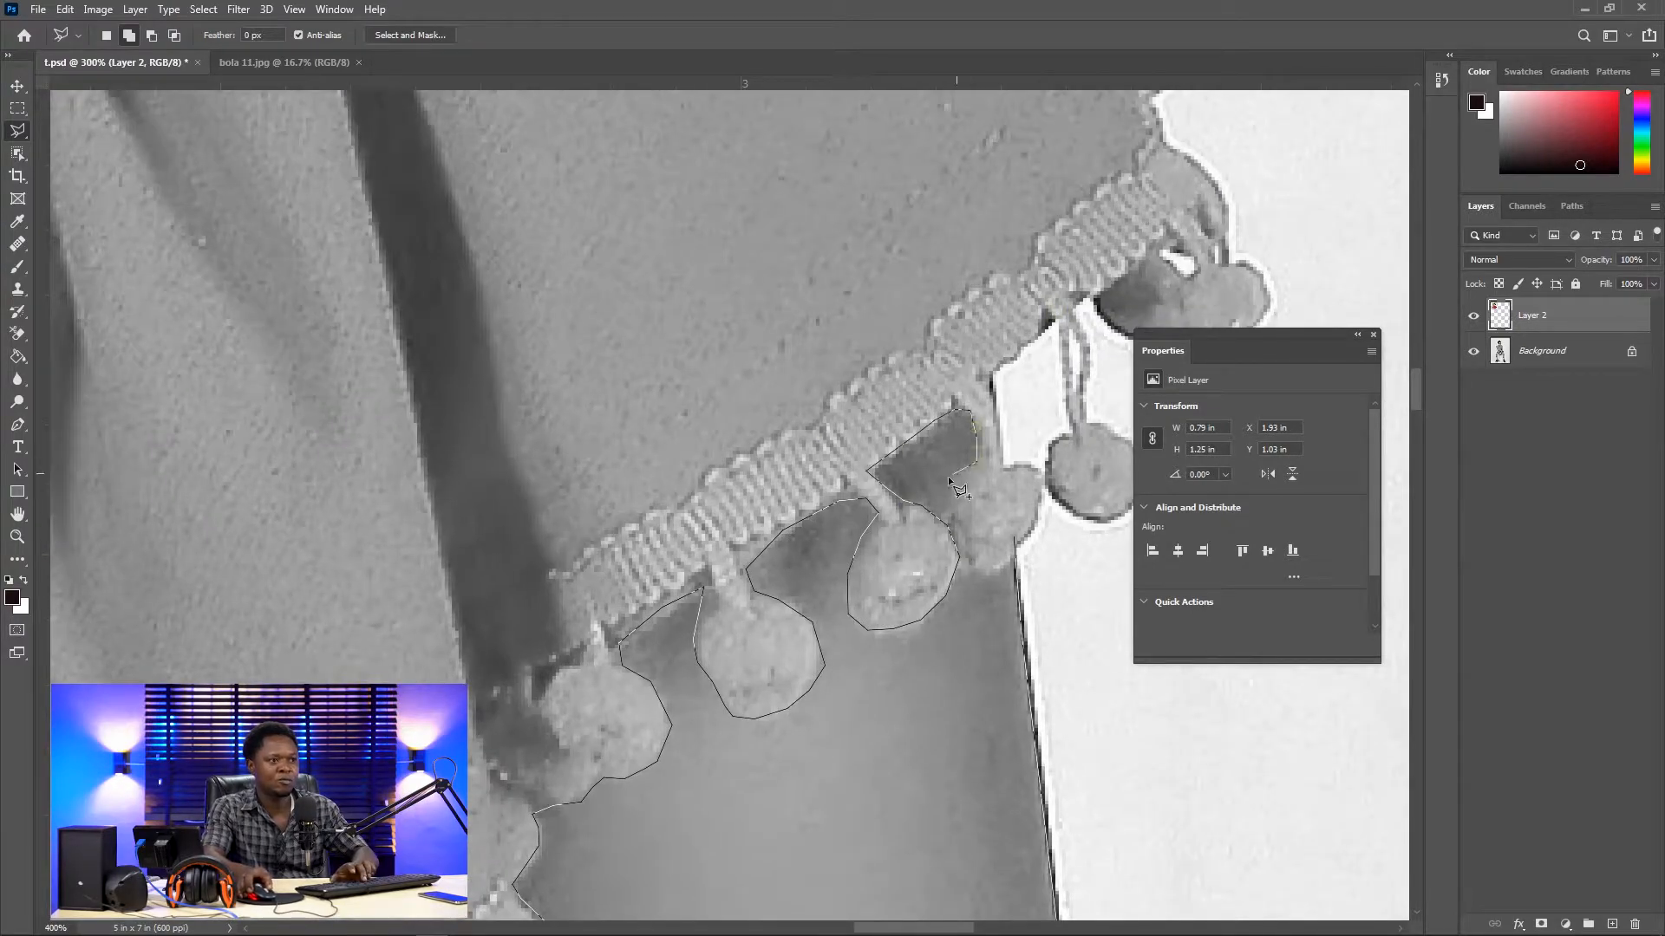
{"action": "left_click", "coordinate": [1014, 539]}
{"action": "key", "text": "ctrl+minus"}
{"action": "key", "text": "ctrl+minus"}
{"action": "key", "text": "ctrl+minus"}
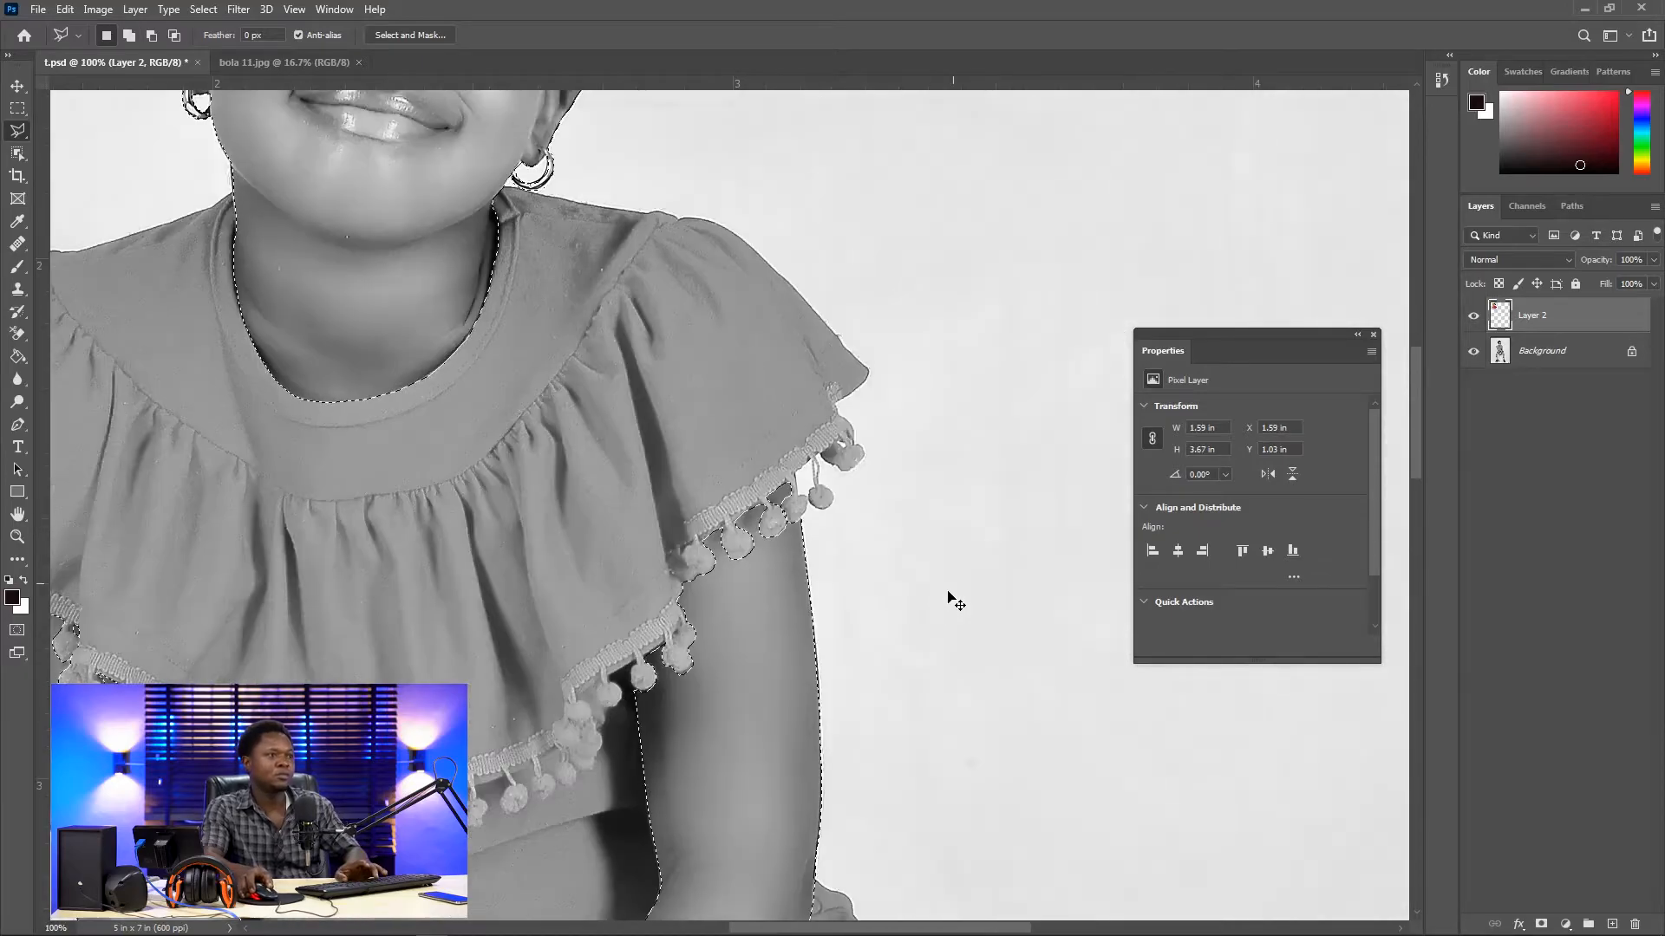
Step: Start adding the leg on the image's right to the selection, tracing from the shorts' hem along the inner thigh
{"action": "left_click_drag", "start_coordinate": [946, 596], "coordinate": [980, 204]}
{"action": "left_click_drag", "start_coordinate": [841, 902], "coordinate": [861, 480]}
{"action": "key", "text": "ctrl+plus"}
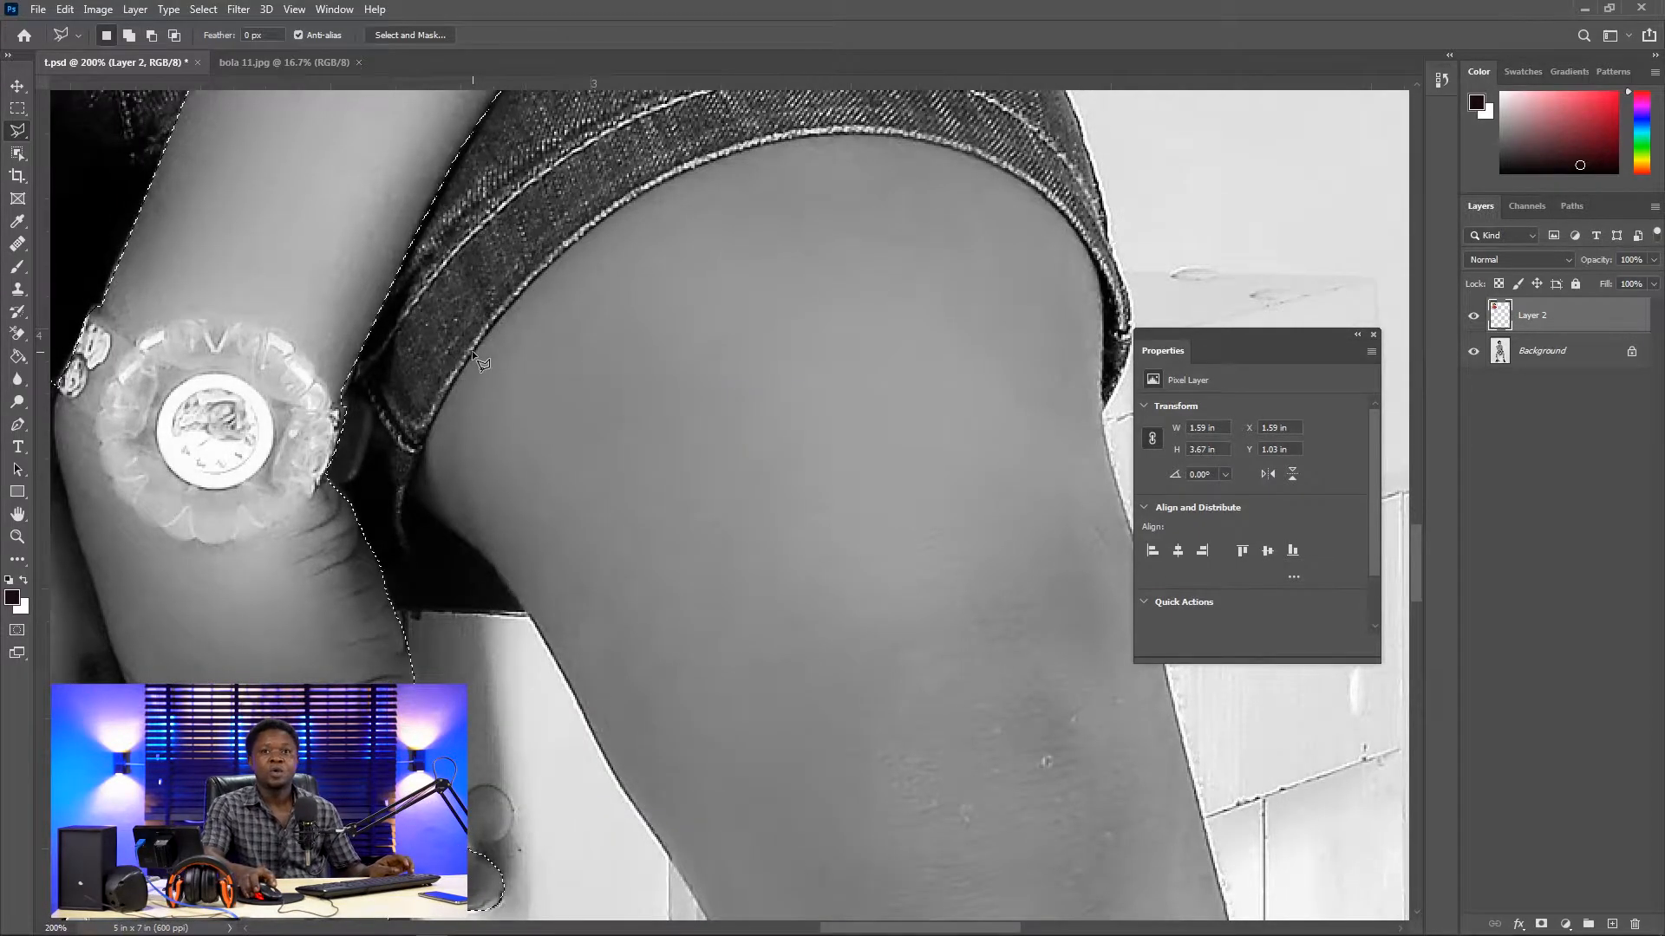
{"action": "key", "text": "shift"}
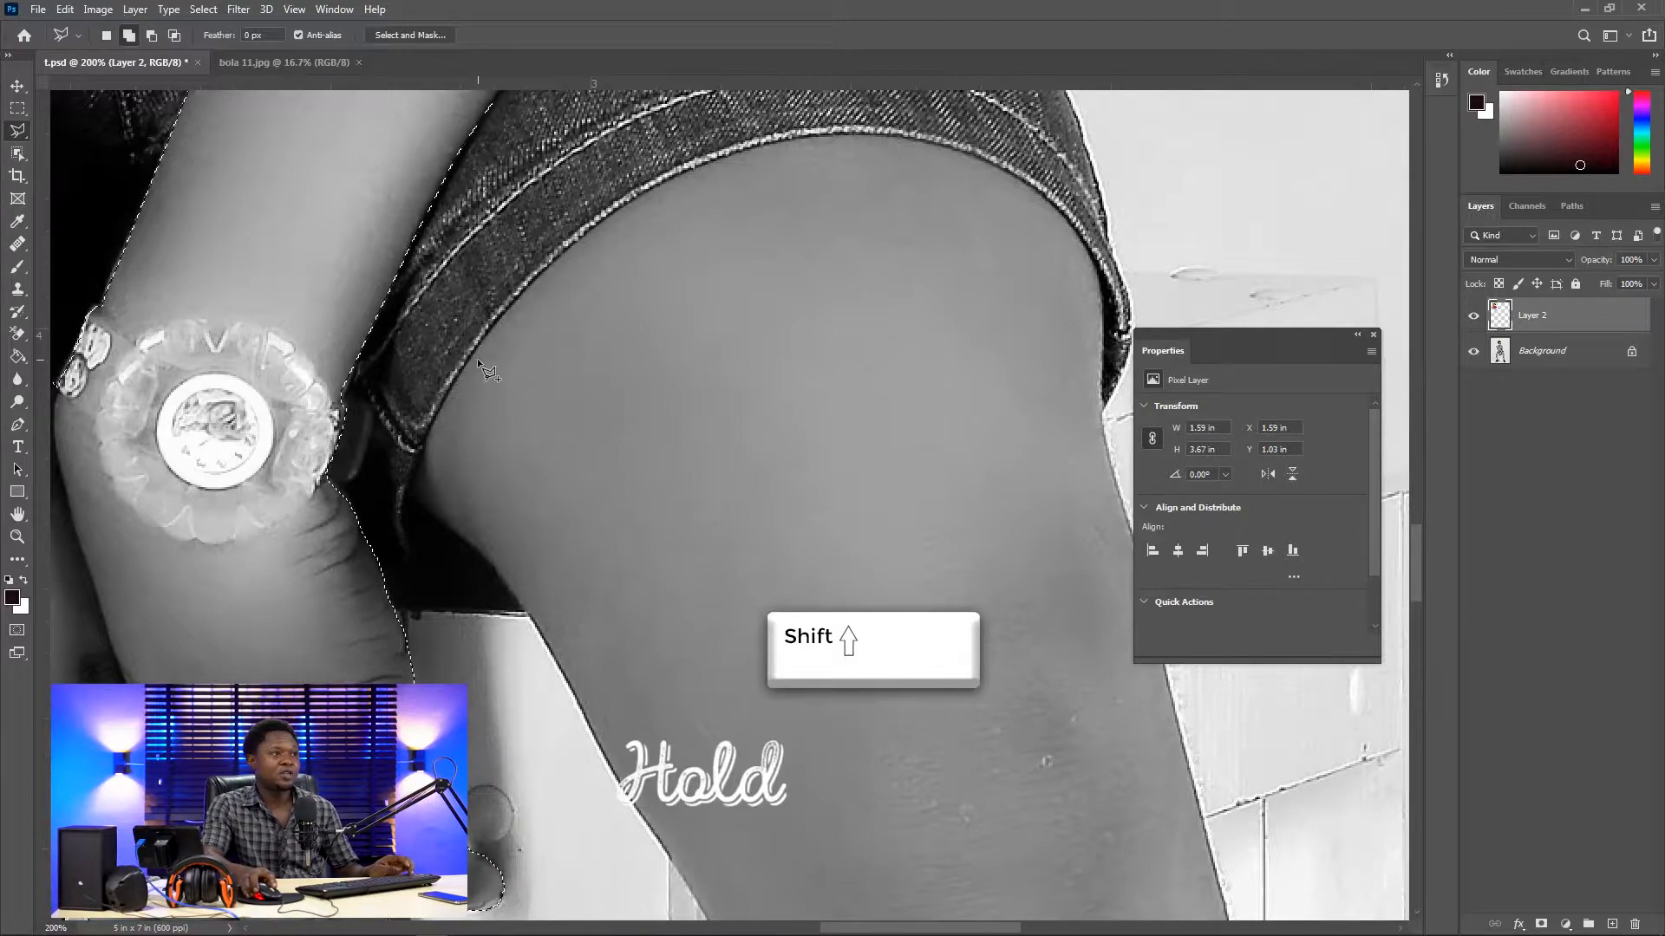
{"action": "left_click", "coordinate": [447, 394]}
{"action": "left_click", "coordinate": [423, 444]}
{"action": "left_click", "coordinate": [409, 497]}
{"action": "left_click", "coordinate": [476, 551]}
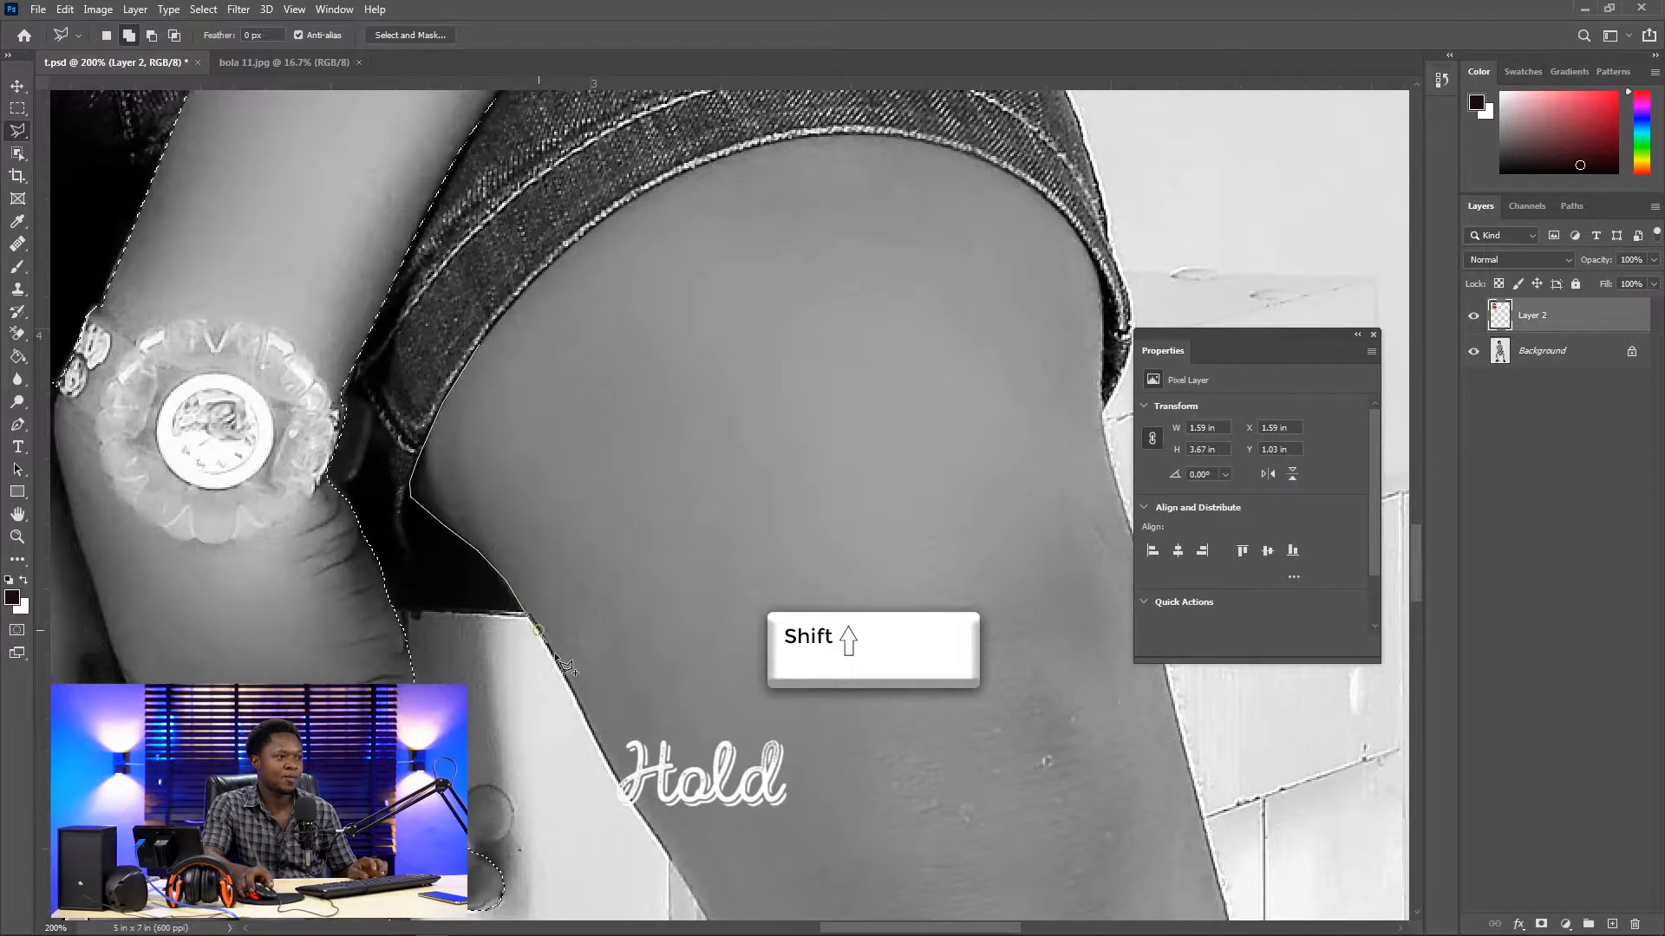
Step: Continue the outline down the inner edge of the thigh and past the knee
{"action": "left_click_drag", "start_coordinate": [525, 612], "coordinate": [352, 257]}
{"action": "left_click", "coordinate": [431, 407]}
{"action": "left_click", "coordinate": [494, 502]}
{"action": "left_click", "coordinate": [519, 540]}
{"action": "left_click", "coordinate": [546, 584]}
{"action": "left_click_drag", "start_coordinate": [545, 584], "coordinate": [454, 284]}
{"action": "left_click", "coordinate": [465, 322]}
{"action": "left_click", "coordinate": [477, 361]}
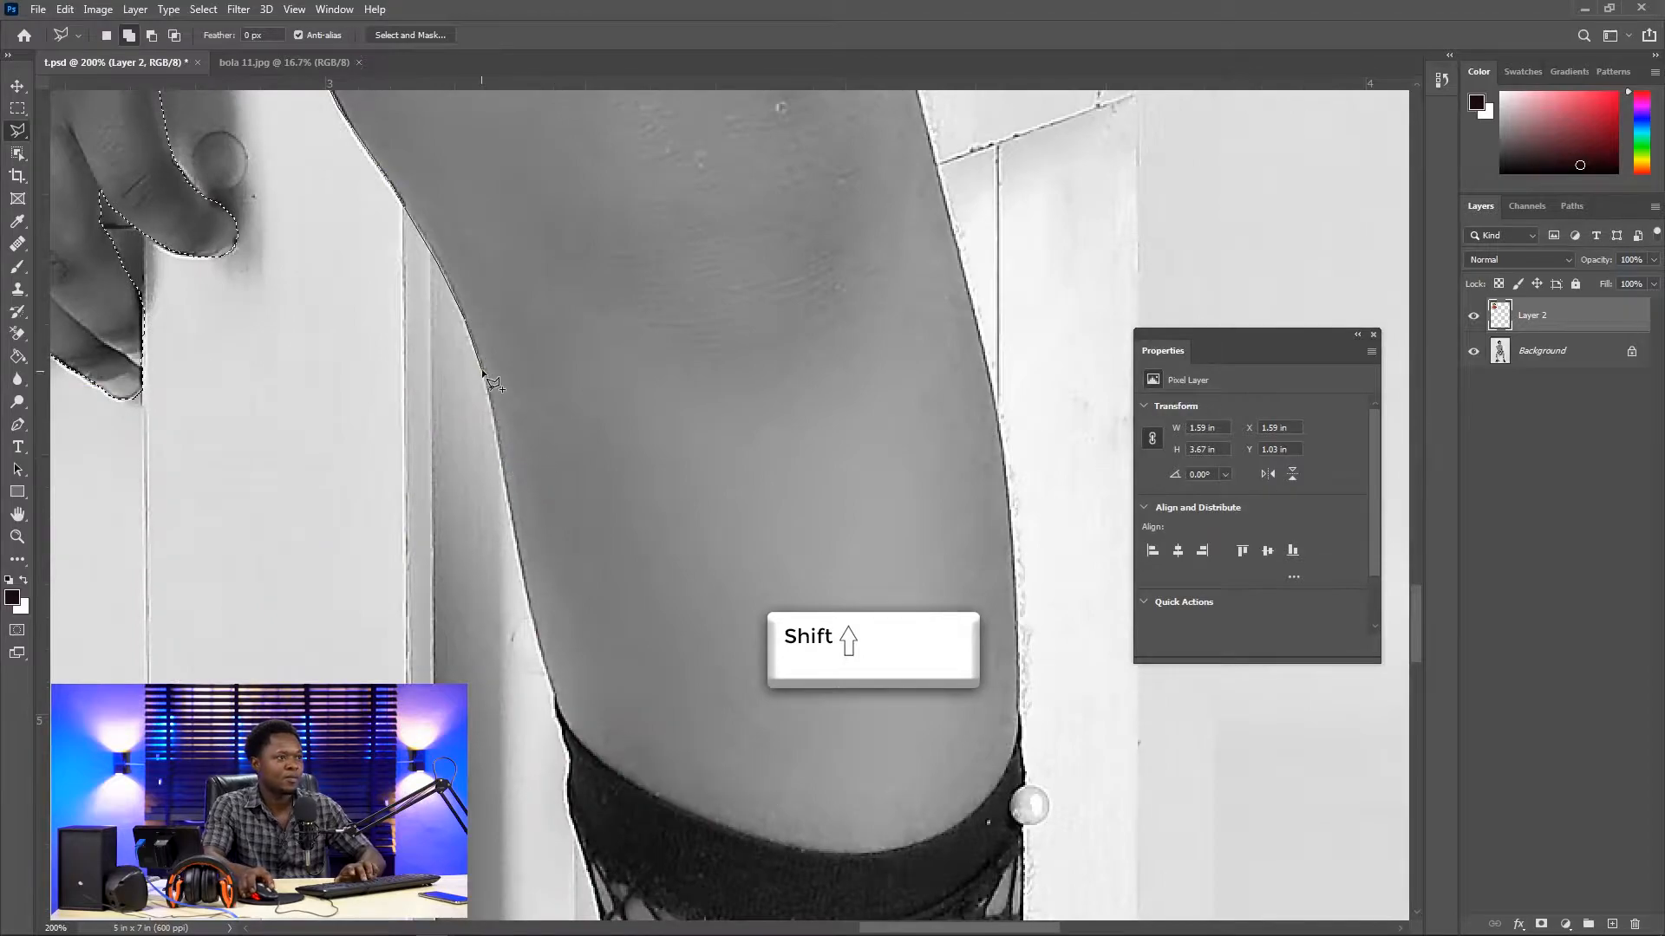
{"action": "left_click", "coordinate": [497, 422]}
Step: Trace the leg's inner edge past the stocking's dark band and down the fishnet to the boot's collar
{"action": "left_click_drag", "start_coordinate": [572, 747], "coordinate": [516, 555]}
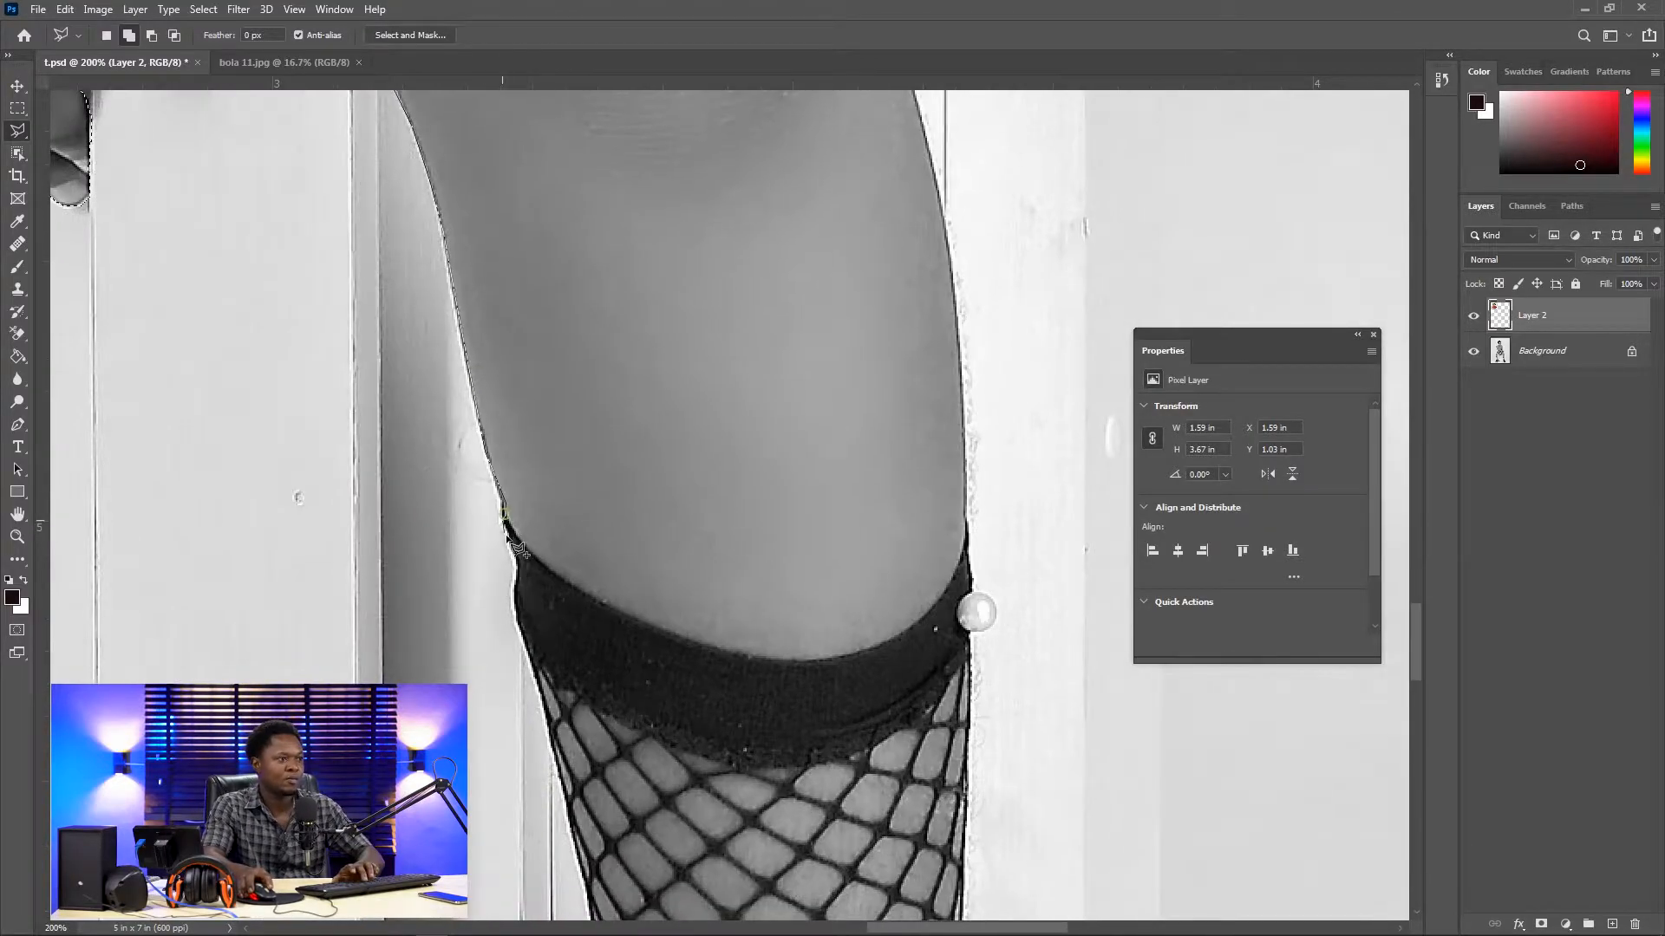
{"action": "left_click", "coordinate": [511, 580]}
{"action": "left_click", "coordinate": [518, 637]}
{"action": "left_click_drag", "start_coordinate": [537, 724], "coordinate": [386, 258]}
{"action": "left_click", "coordinate": [442, 479]}
{"action": "left_click_drag", "start_coordinate": [518, 794], "coordinate": [494, 530]}
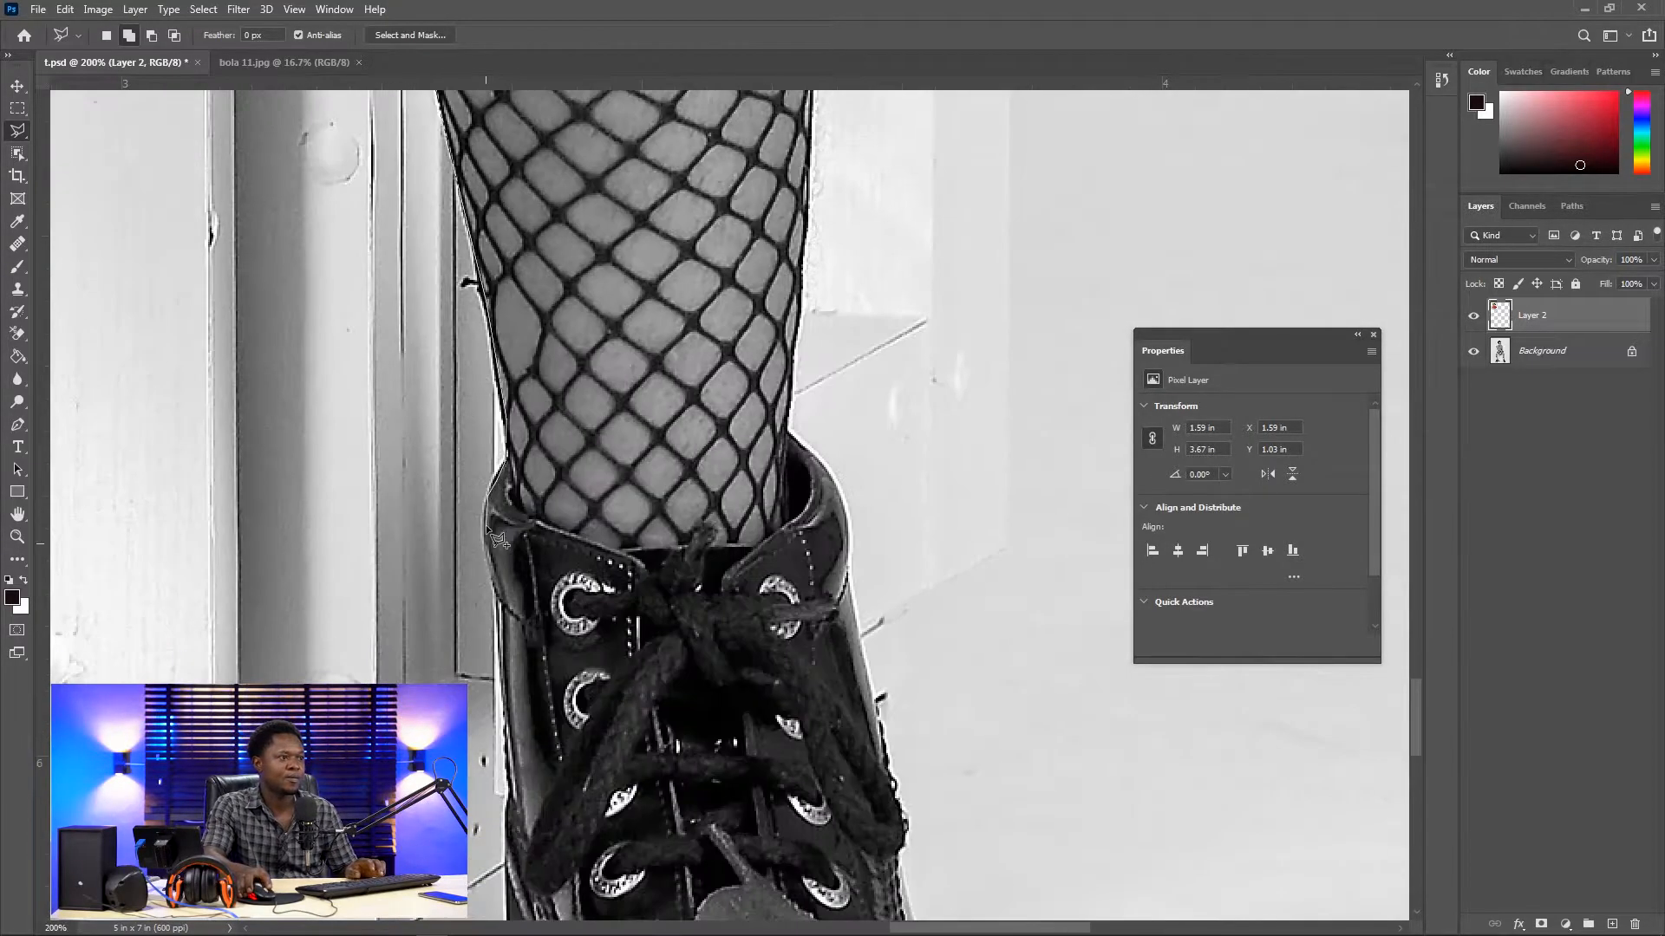
{"action": "left_click_drag", "start_coordinate": [514, 726], "coordinate": [453, 728]}
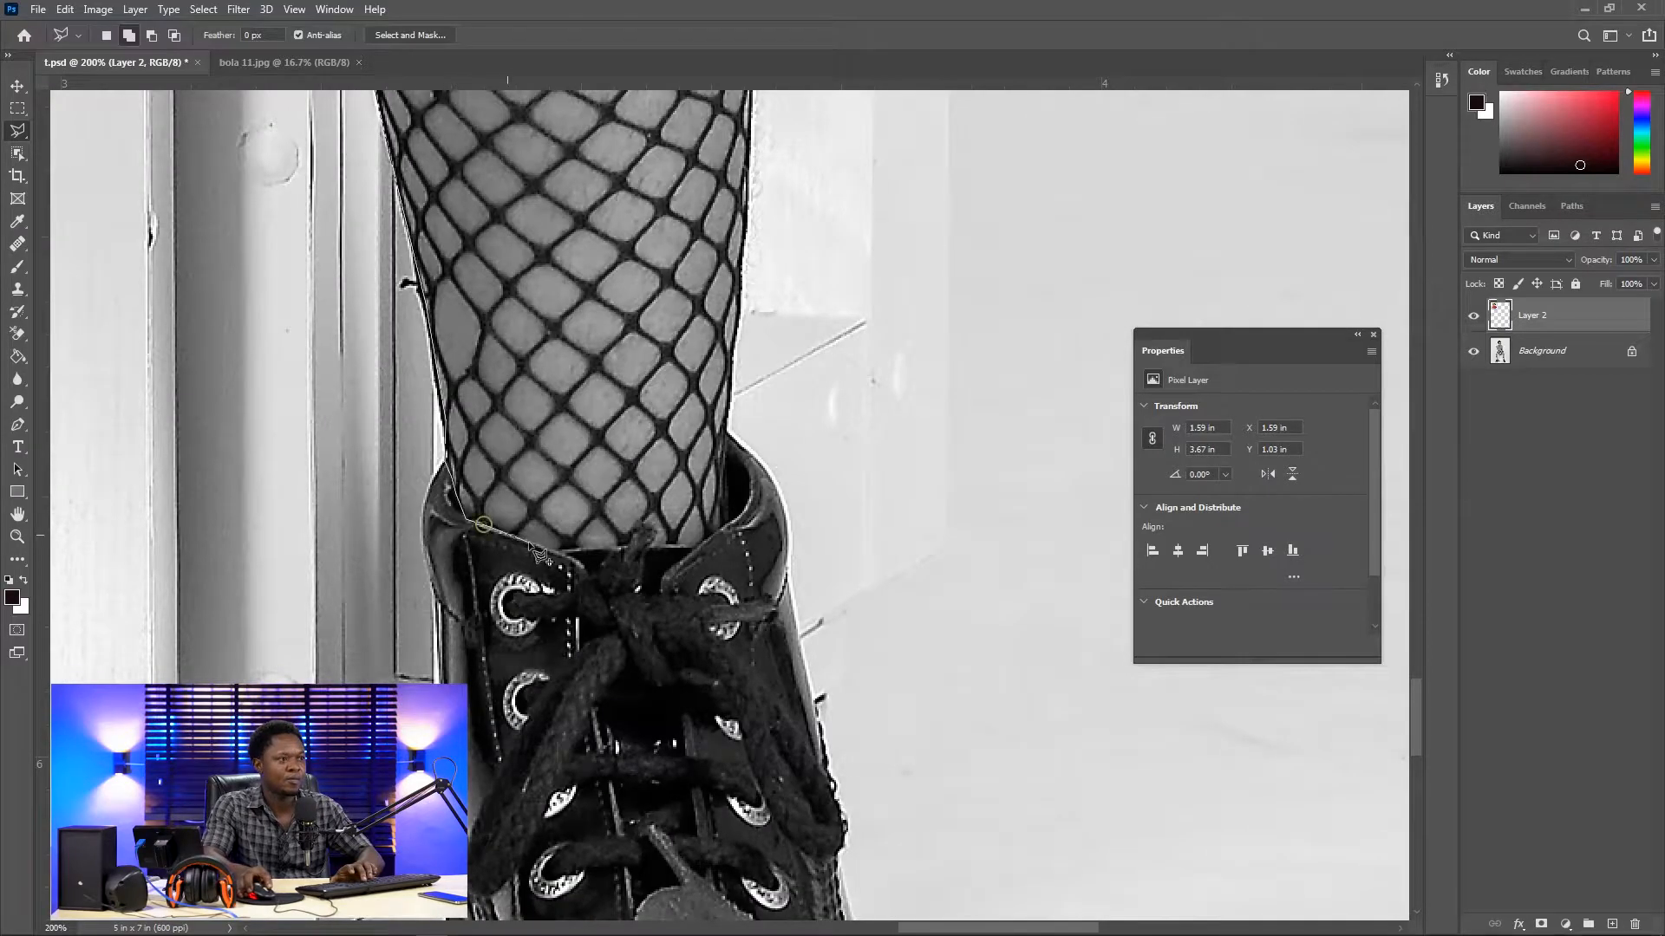
Step: Follow the boot's upper rim across the front of the ankle beneath the fishnet stocking
{"action": "left_click", "coordinate": [579, 559]}
{"action": "scroll", "coordinate": [654, 548], "scroll_direction": "up", "scroll_amount": 3}
{"action": "left_click_drag", "start_coordinate": [709, 440], "coordinate": [668, 437]}
{"action": "scroll", "coordinate": [668, 437], "scroll_direction": "down", "scroll_amount": 1}
{"action": "left_click_drag", "start_coordinate": [634, 514], "coordinate": [565, 574]}
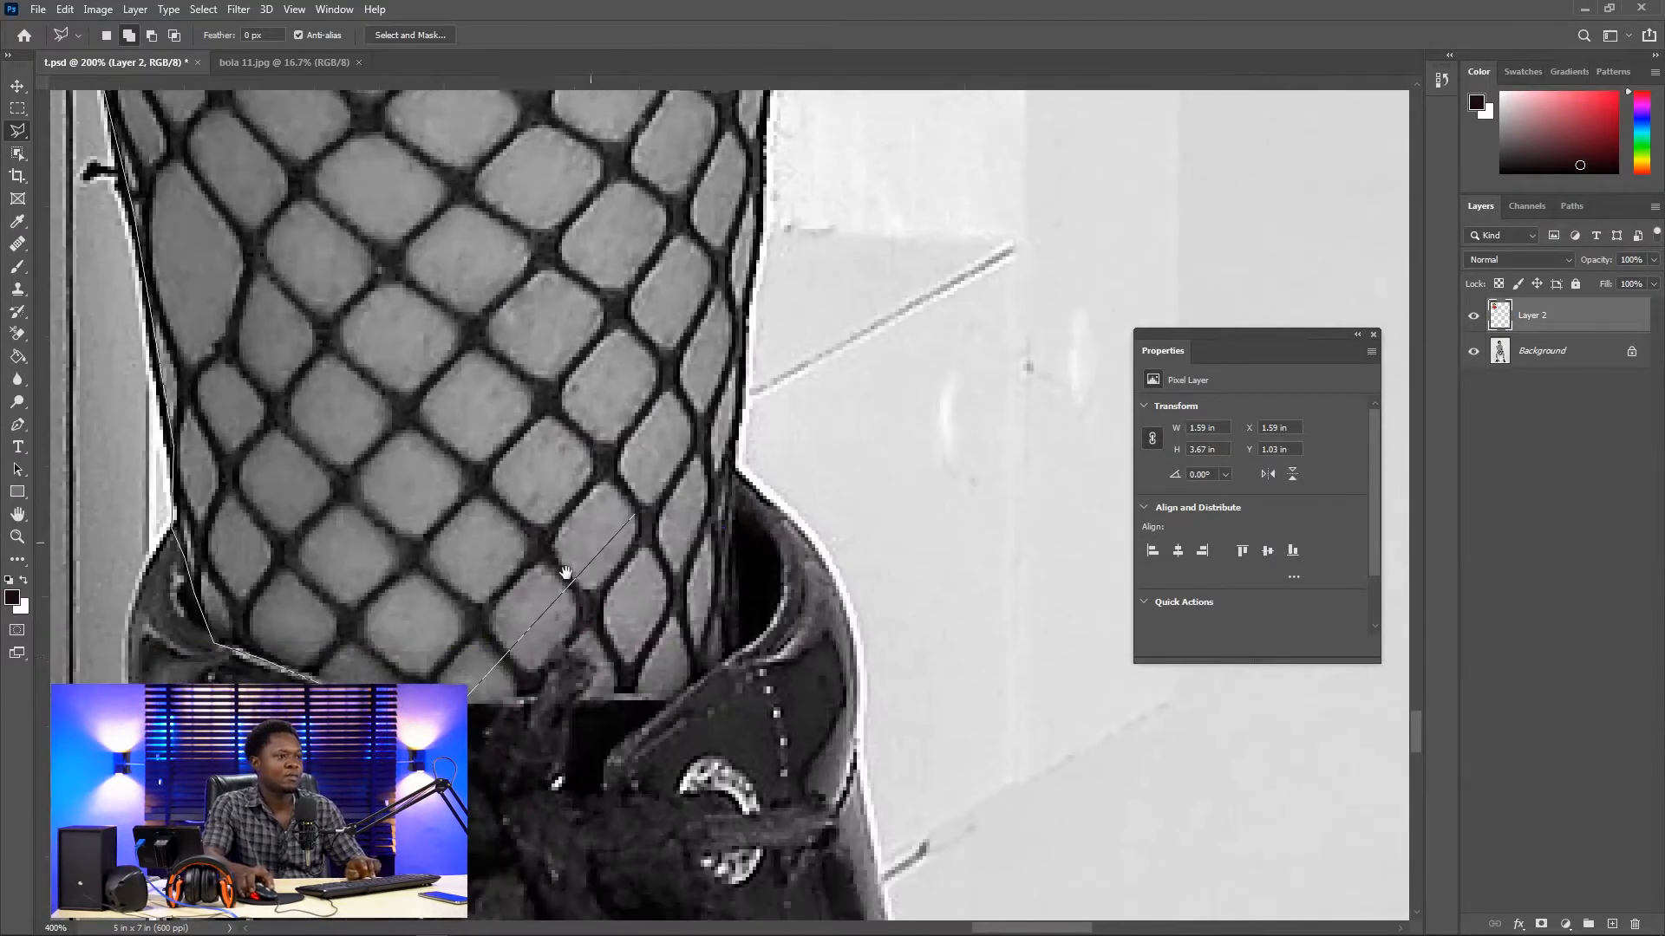
Step: Carry the outline up the outer edge of the fishnet stocking, from the boot's collar to the dark band
{"action": "left_click", "coordinate": [711, 668]}
{"action": "left_click", "coordinate": [733, 579]}
{"action": "left_click", "coordinate": [737, 465]}
{"action": "left_click_drag", "start_coordinate": [772, 201], "coordinate": [757, 453]}
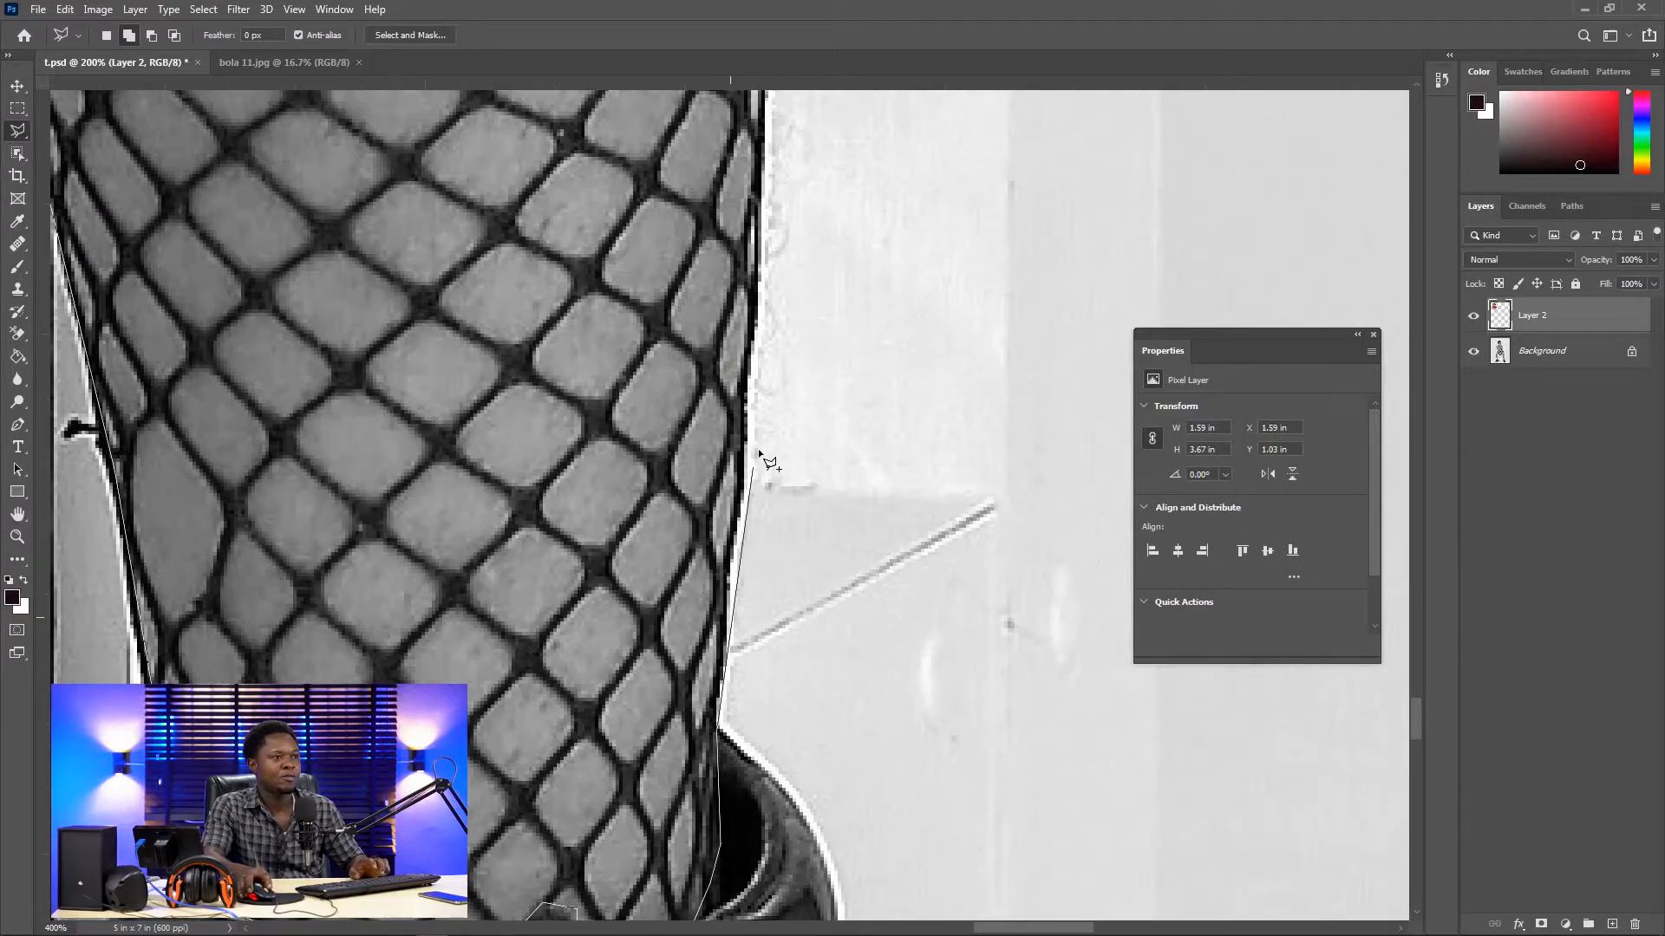
{"action": "left_click", "coordinate": [751, 421]}
{"action": "scroll", "coordinate": [762, 442], "scroll_direction": "down", "scroll_amount": 2}
{"action": "left_click_drag", "start_coordinate": [769, 283], "coordinate": [757, 502]}
{"action": "scroll", "coordinate": [767, 205], "scroll_direction": "up", "scroll_amount": 3}
{"action": "left_click_drag", "start_coordinate": [766, 204], "coordinate": [761, 507]}
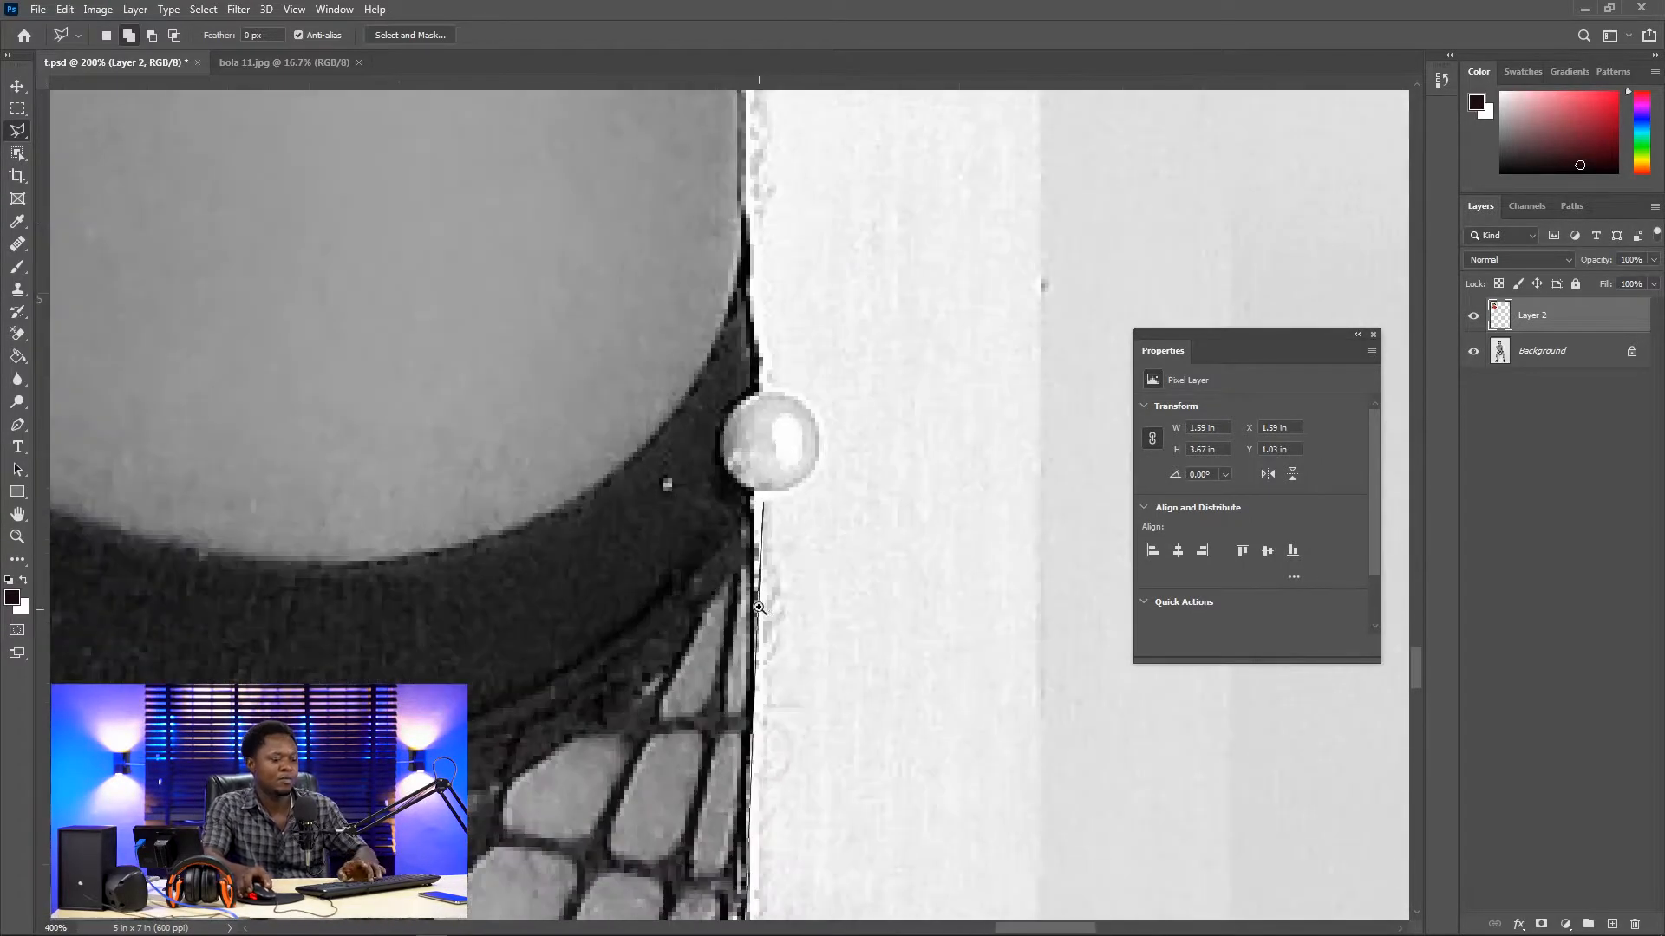
Step: Trace the outer edge of the stocking's dark band past the pearl and onto the bare leg above
{"action": "left_click", "coordinate": [752, 491]}
{"action": "left_click", "coordinate": [756, 390]}
{"action": "left_click_drag", "start_coordinate": [756, 246], "coordinate": [790, 613]}
{"action": "left_click", "coordinate": [784, 494]}
{"action": "scroll", "coordinate": [784, 368], "scroll_direction": "down", "scroll_amount": 1}
{"action": "left_click_drag", "start_coordinate": [785, 364], "coordinate": [788, 558]}
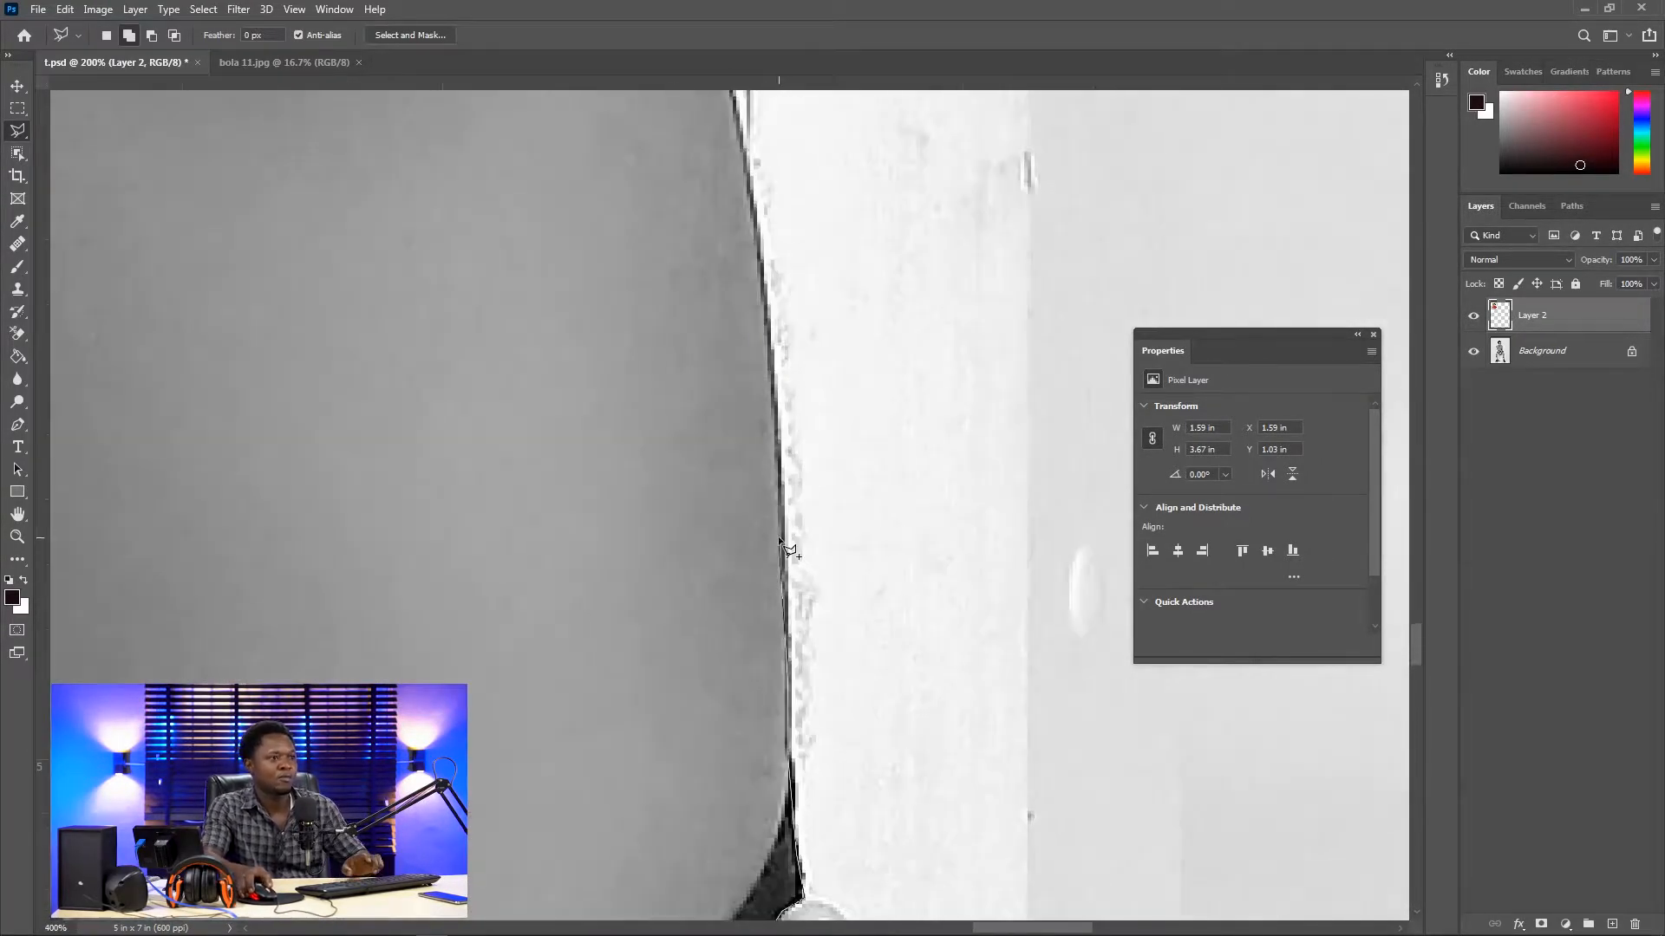
Step: Follow the leg's outer edge up past the knee and along the thigh to the shorts' hem
{"action": "left_click", "coordinate": [774, 387]}
{"action": "left_click_drag", "start_coordinate": [762, 327], "coordinate": [784, 522]}
{"action": "left_click_drag", "start_coordinate": [732, 256], "coordinate": [808, 646]}
{"action": "mouse_move", "coordinate": [694, 117]}
{"action": "left_mouse_down"}
{"action": "mouse_move", "coordinate": [743, 450]}
{"action": "mouse_move", "coordinate": [796, 598]}
{"action": "left_mouse_up"}
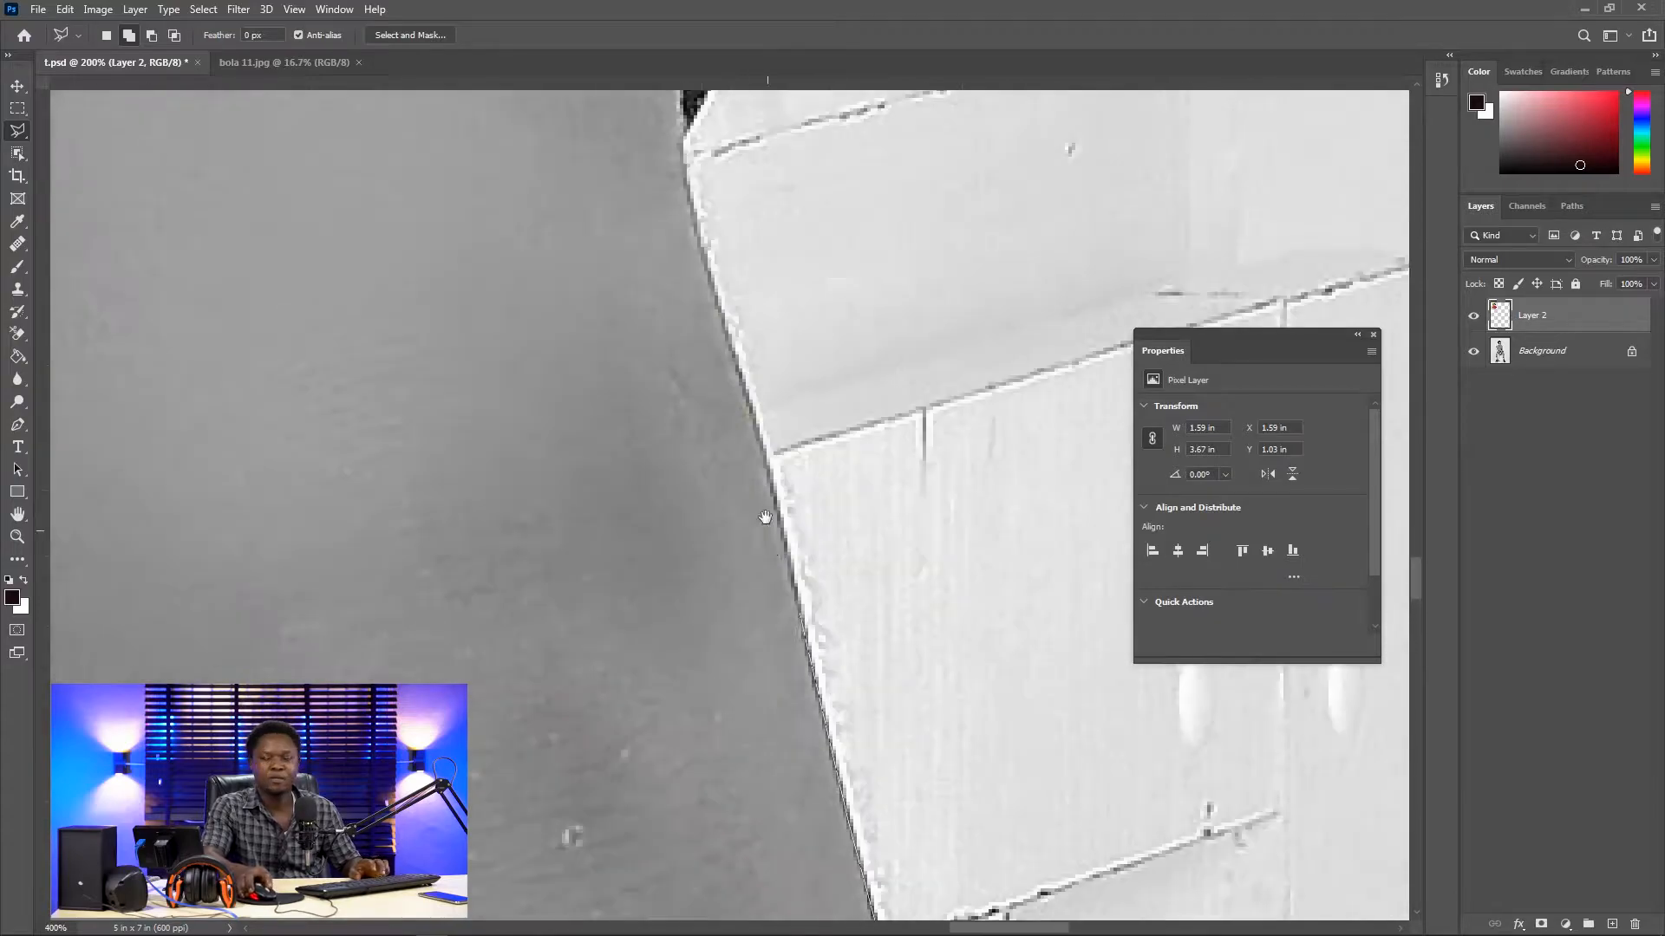
{"action": "left_click", "coordinate": [783, 503]}
{"action": "left_click", "coordinate": [724, 337]}
{"action": "left_click_drag", "start_coordinate": [694, 135], "coordinate": [745, 611]}
{"action": "left_click", "coordinate": [774, 559]}
{"action": "left_click", "coordinate": [724, 337]}
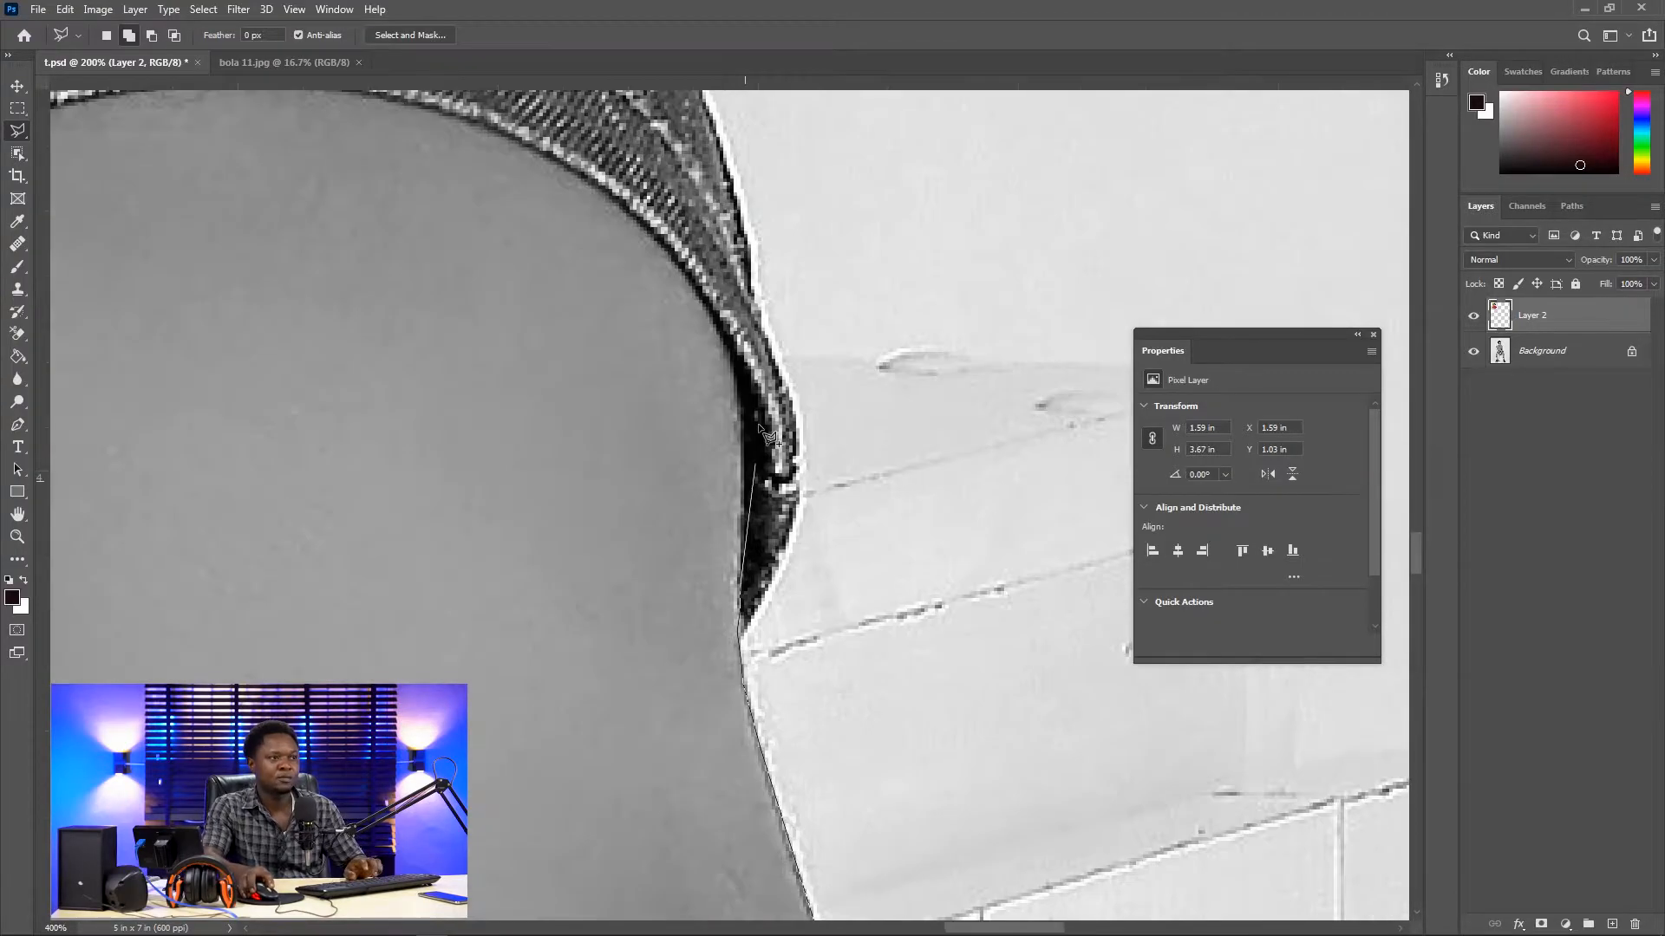
Step: Trace along the shorts' hem across the thigh and close the outline, adding the leg on the image's right to the selection
{"action": "left_click", "coordinate": [749, 394]}
{"action": "left_click", "coordinate": [730, 345]}
{"action": "left_click", "coordinate": [691, 292]}
{"action": "left_click", "coordinate": [630, 221]}
{"action": "left_click_drag", "start_coordinate": [630, 221], "coordinate": [904, 425]}
{"action": "scroll", "coordinate": [475, 314], "scroll_direction": "left", "scroll_amount": 1}
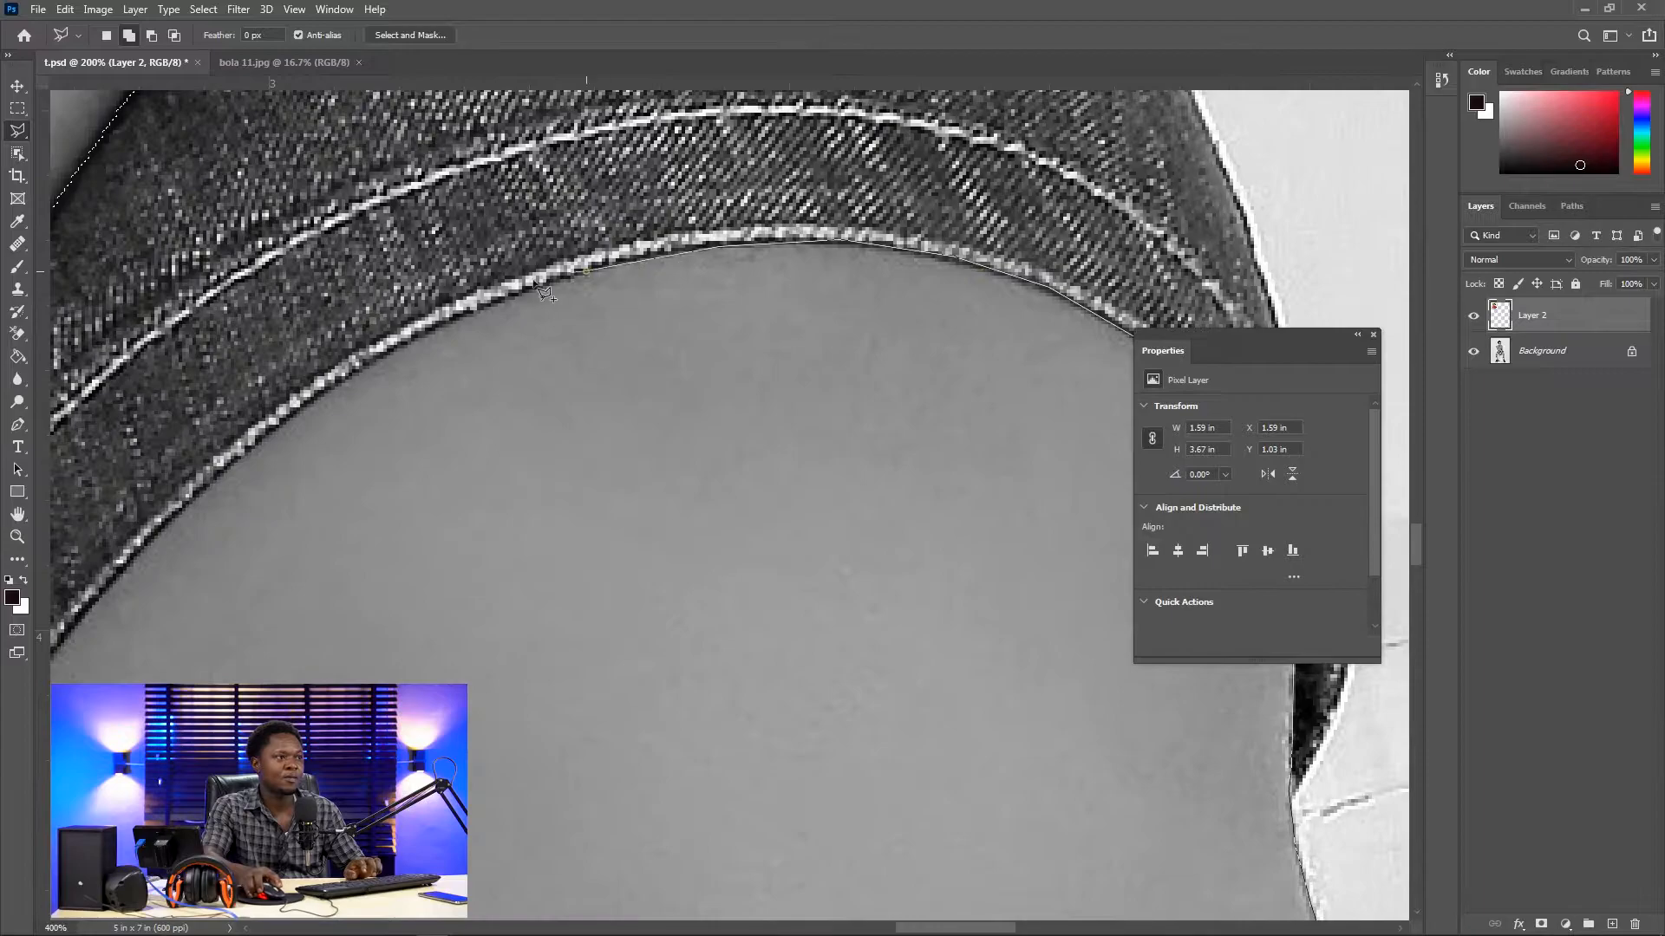
{"action": "scroll", "coordinate": [585, 299], "scroll_direction": "left", "scroll_amount": 5}
{"action": "left_click", "coordinate": [563, 329]}
{"action": "scroll", "coordinate": [679, 581], "scroll_direction": "down", "scroll_amount": 3}
{"action": "scroll", "coordinate": [680, 581], "scroll_direction": "down", "scroll_amount": 4}
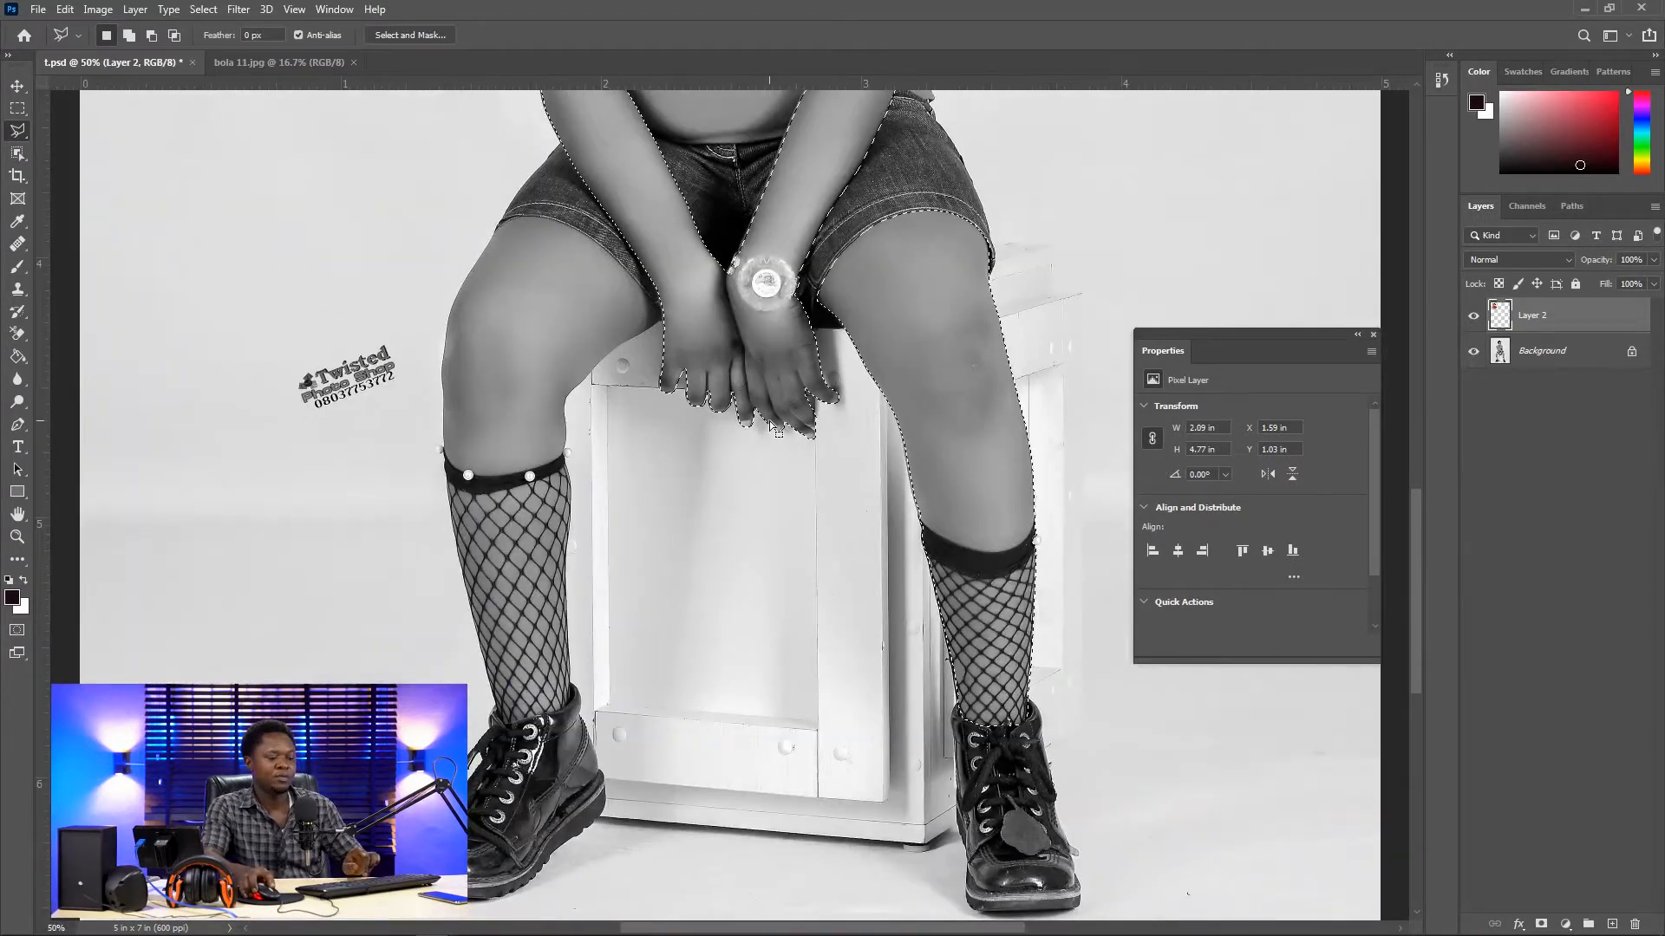
Step: Start adding the leg on the image's left to the selection, tracing its underside from beside the hand to the back of the knee
{"action": "scroll", "coordinate": [672, 420], "scroll_direction": "up", "scroll_amount": 5}
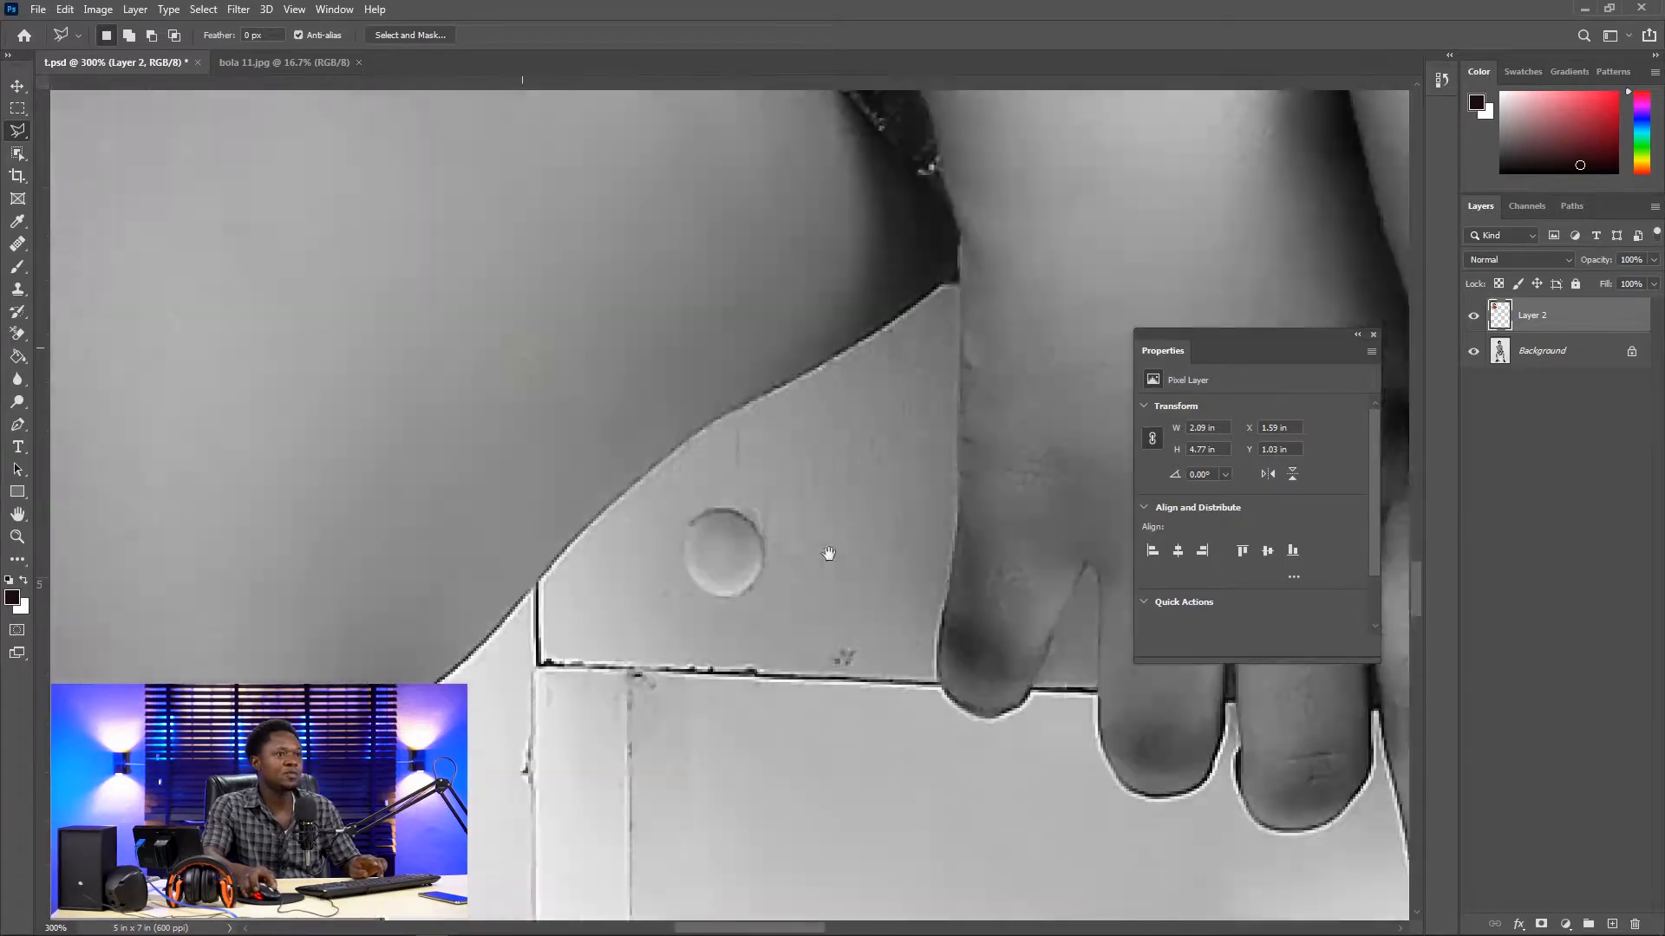
{"action": "left_click_drag", "start_coordinate": [828, 553], "coordinate": [888, 633]}
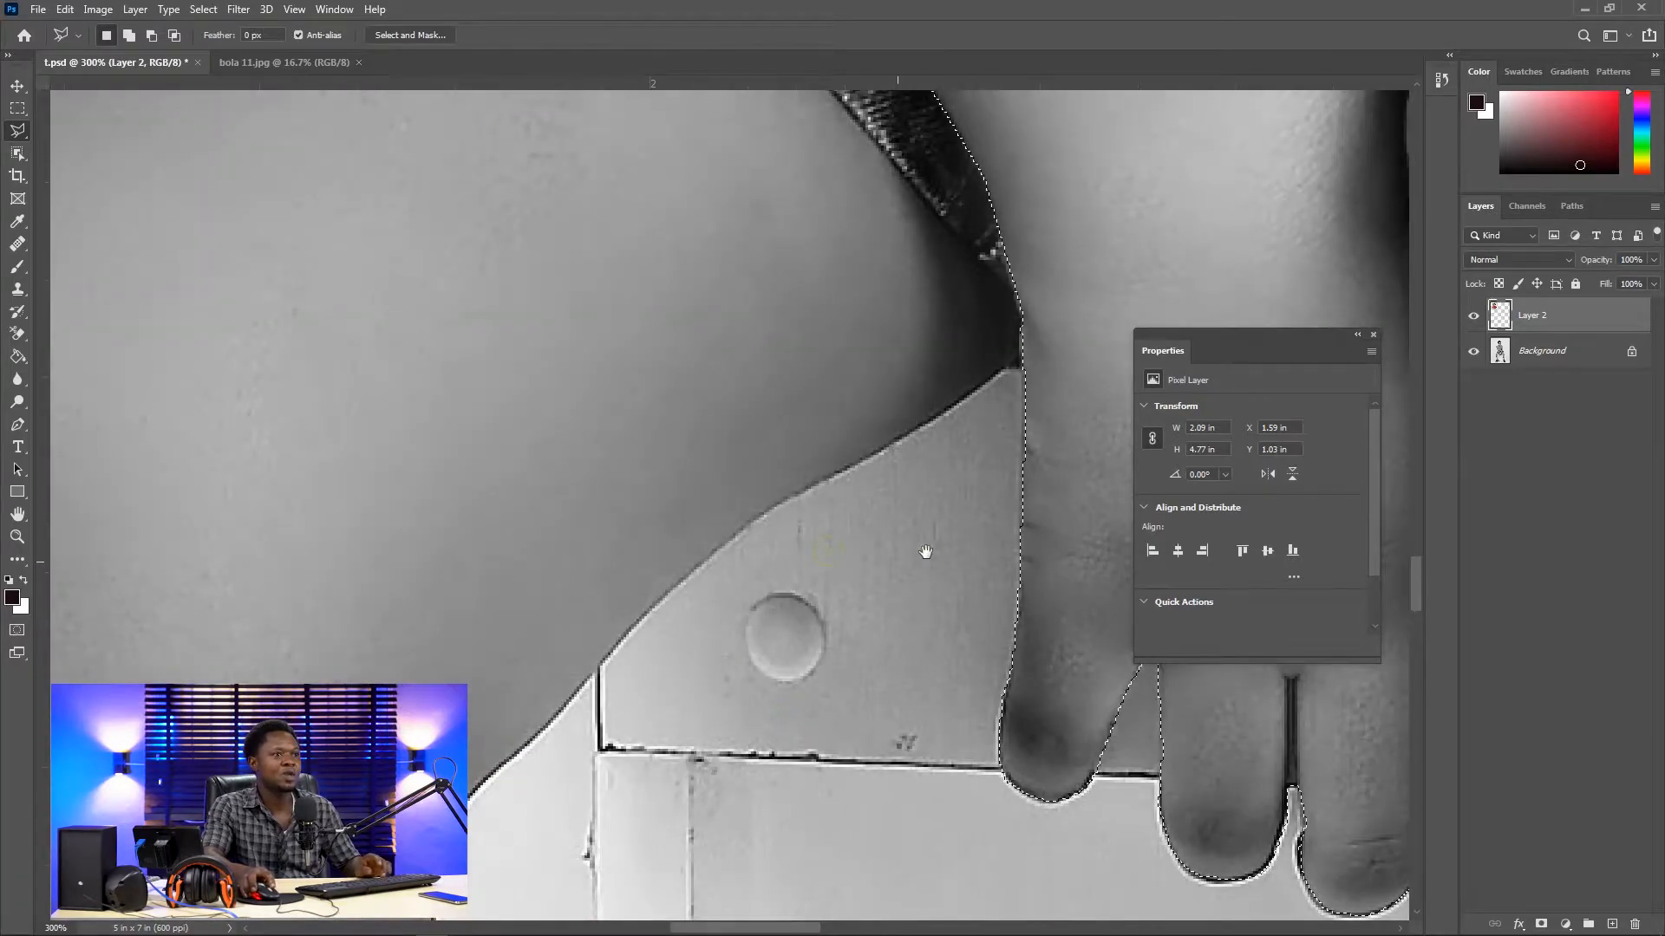
{"action": "left_click", "coordinate": [1023, 366], "text": "shift"}
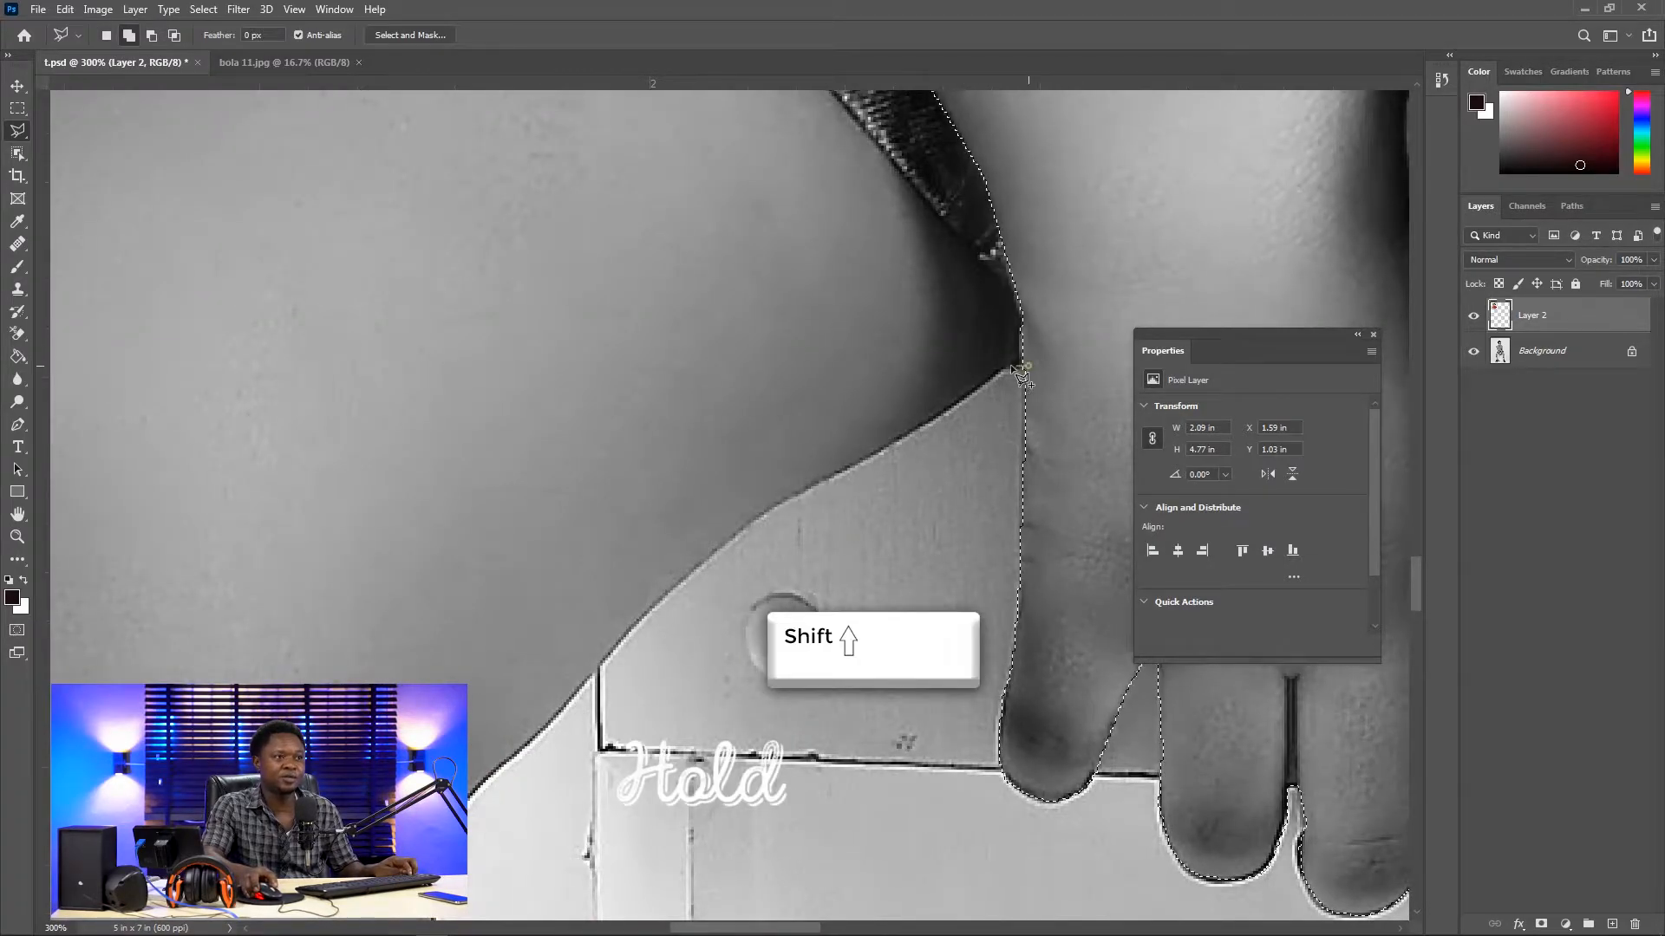
{"action": "left_click", "coordinate": [893, 445]}
{"action": "scroll", "coordinate": [892, 444], "scroll_direction": "down", "scroll_amount": 2}
{"action": "scroll", "coordinate": [892, 445], "scroll_direction": "left", "scroll_amount": 2}
{"action": "left_click", "coordinate": [666, 613]}
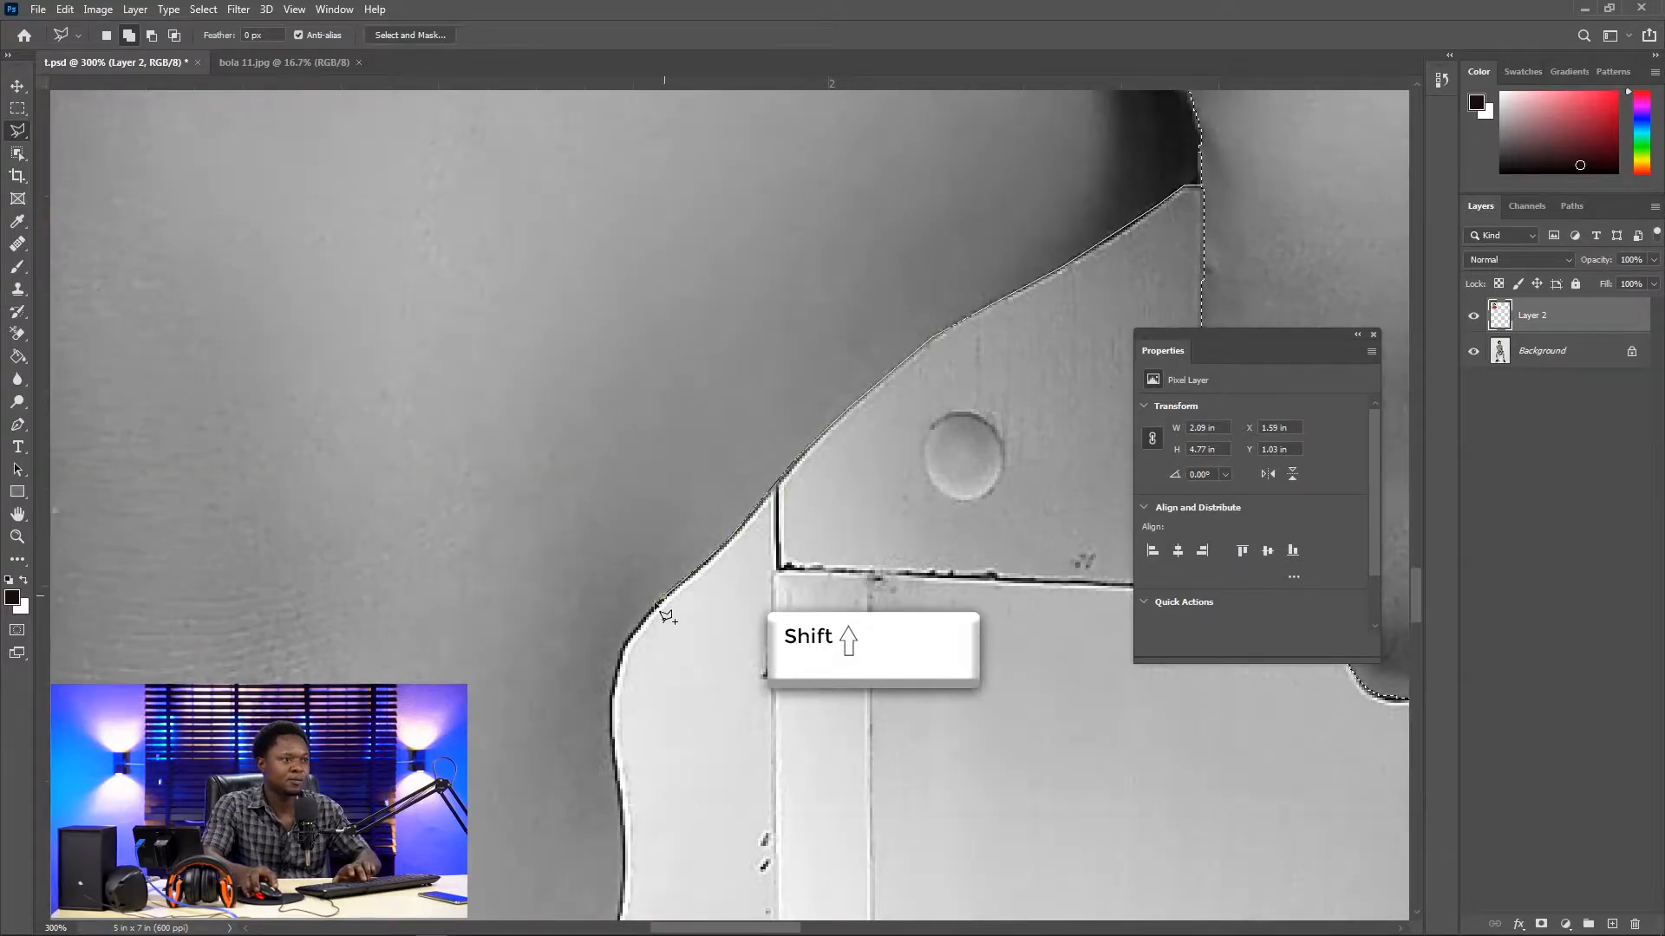
{"action": "left_click", "coordinate": [640, 707]}
Step: Continue down the leg's inner edge and the fishnet stocking, then follow the boot's upper rim across the ankle
{"action": "scroll", "coordinate": [624, 531], "scroll_direction": "down", "scroll_amount": 5}
{"action": "scroll", "coordinate": [621, 520], "scroll_direction": "down", "scroll_amount": 8}
{"action": "scroll", "coordinate": [620, 520], "scroll_direction": "right", "scroll_amount": 1}
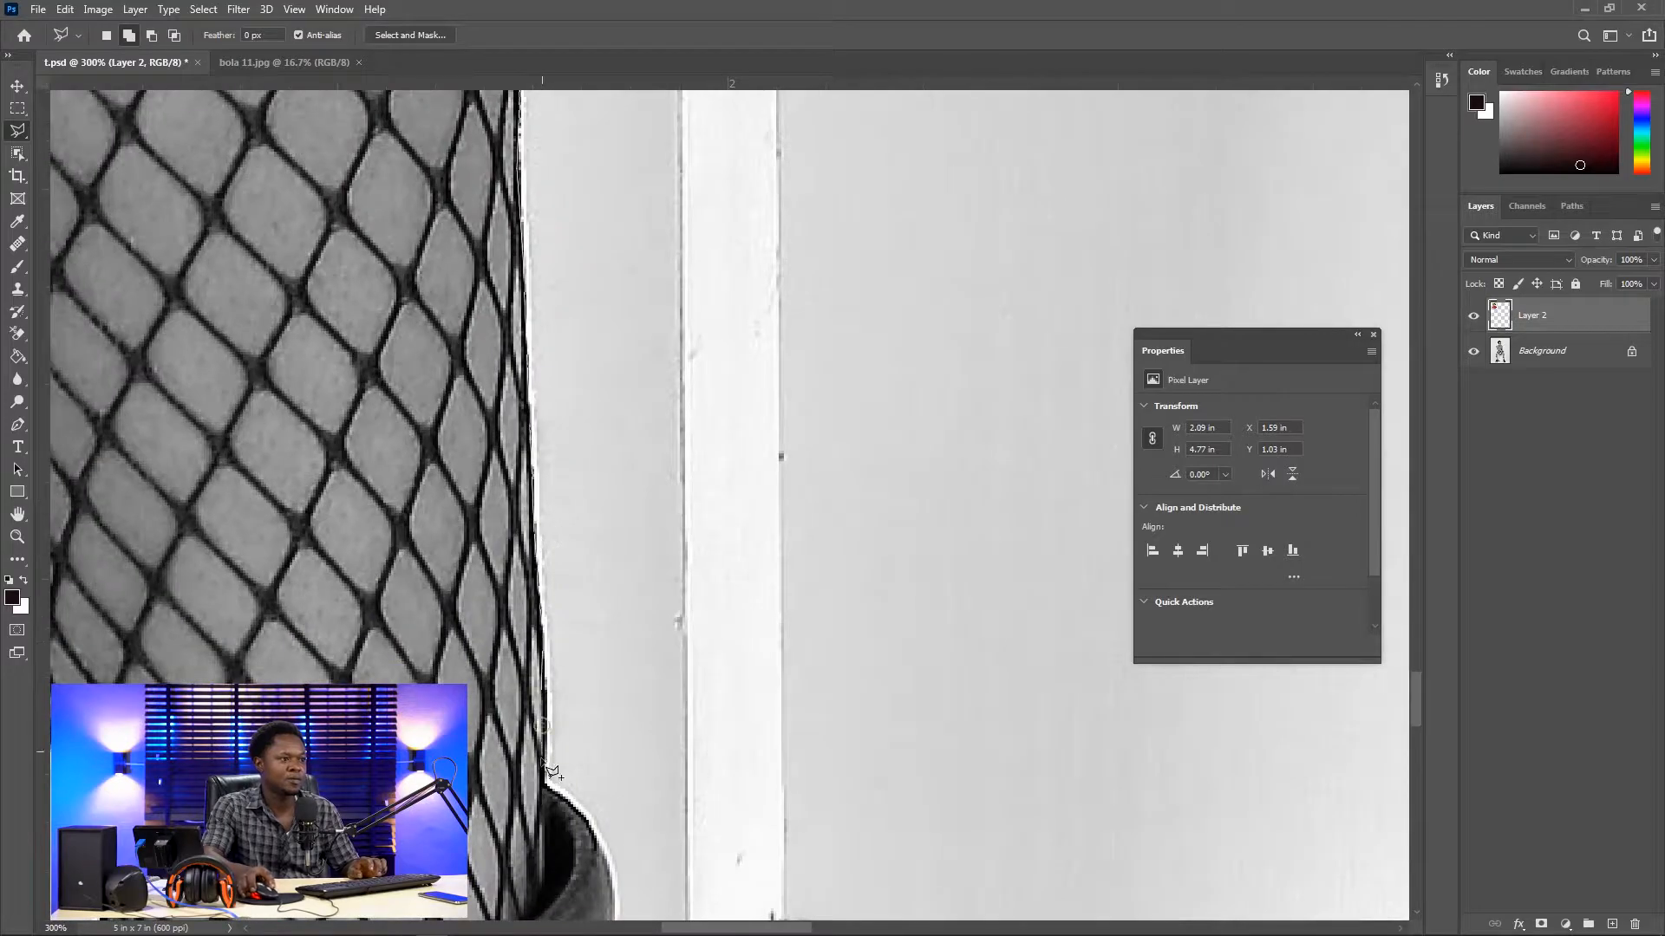
{"action": "scroll", "coordinate": [555, 763], "scroll_direction": "down", "scroll_amount": 5}
{"action": "left_click", "coordinate": [615, 446]}
{"action": "left_click", "coordinate": [542, 520]}
{"action": "left_click", "coordinate": [433, 545]}
{"action": "left_click", "coordinate": [347, 564]}
{"action": "left_click", "coordinate": [221, 598]}
Step: Trace the outer edge of the fishnet stocking from the boot's rim up to the dark band
{"action": "left_click", "coordinate": [202, 552]}
{"action": "left_click", "coordinate": [165, 463]}
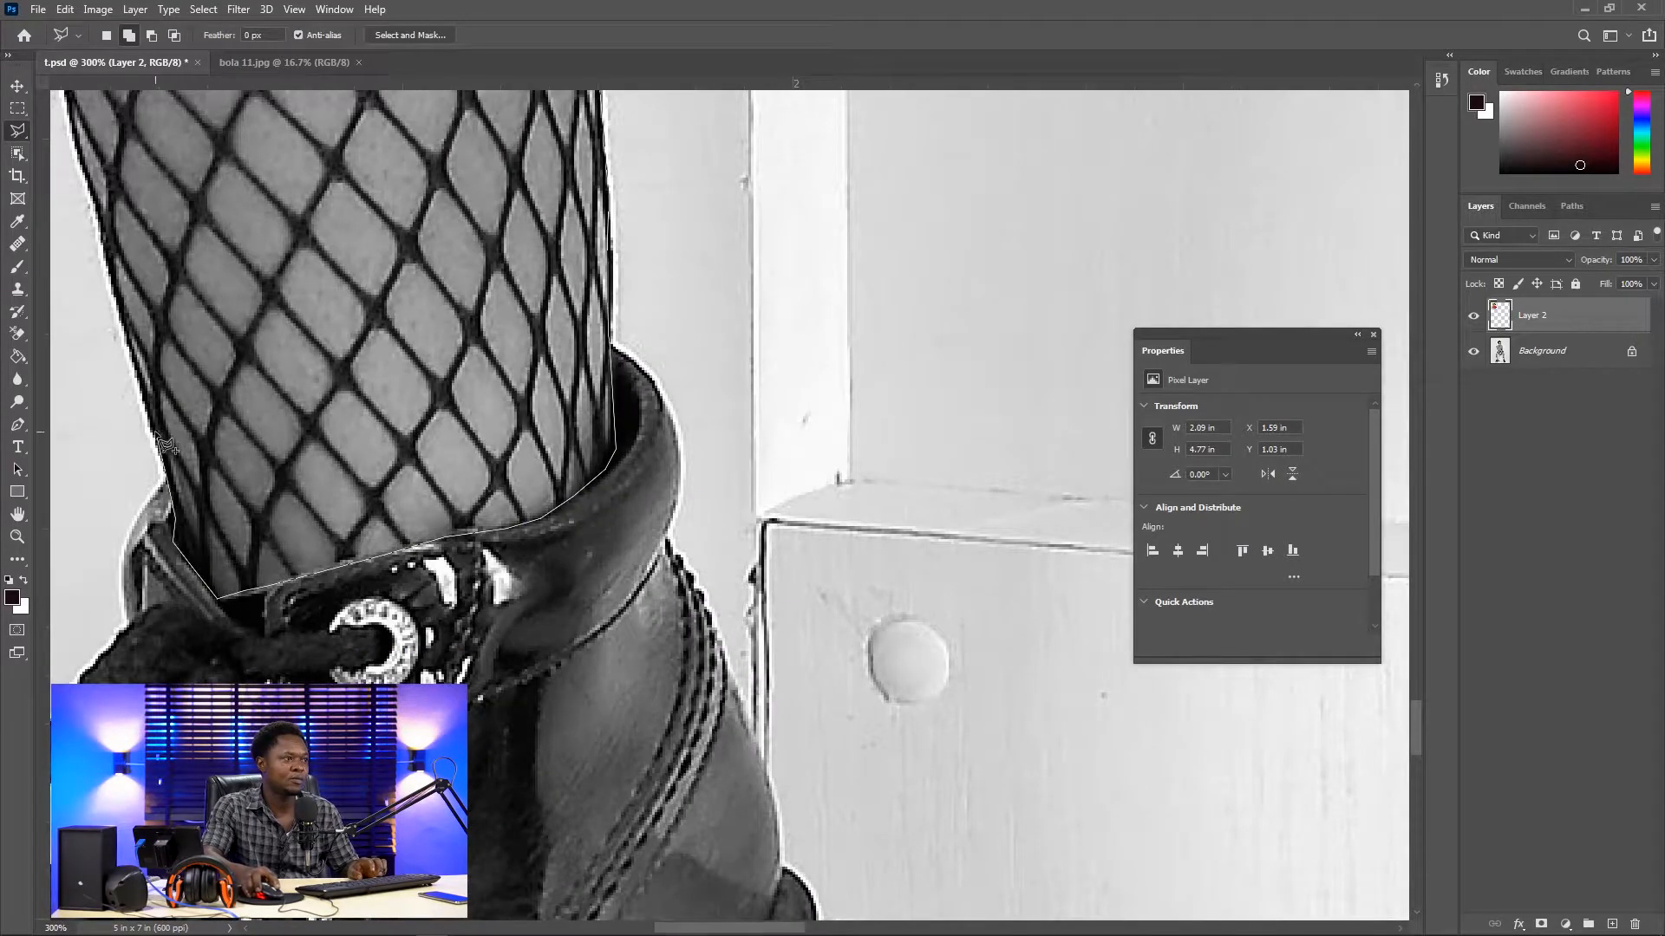
{"action": "left_click", "coordinate": [109, 268]}
{"action": "left_click_drag", "start_coordinate": [108, 260], "coordinate": [368, 501]}
{"action": "left_click", "coordinate": [314, 269]}
{"action": "left_click_drag", "start_coordinate": [313, 266], "coordinate": [495, 639]}
{"action": "left_click", "coordinate": [385, 173]}
{"action": "left_click_drag", "start_coordinate": [395, 171], "coordinate": [544, 446]}
{"action": "left_click", "coordinate": [425, 169]}
{"action": "left_click_drag", "start_coordinate": [440, 112], "coordinate": [533, 416]}
{"action": "left_click", "coordinate": [500, 252]}
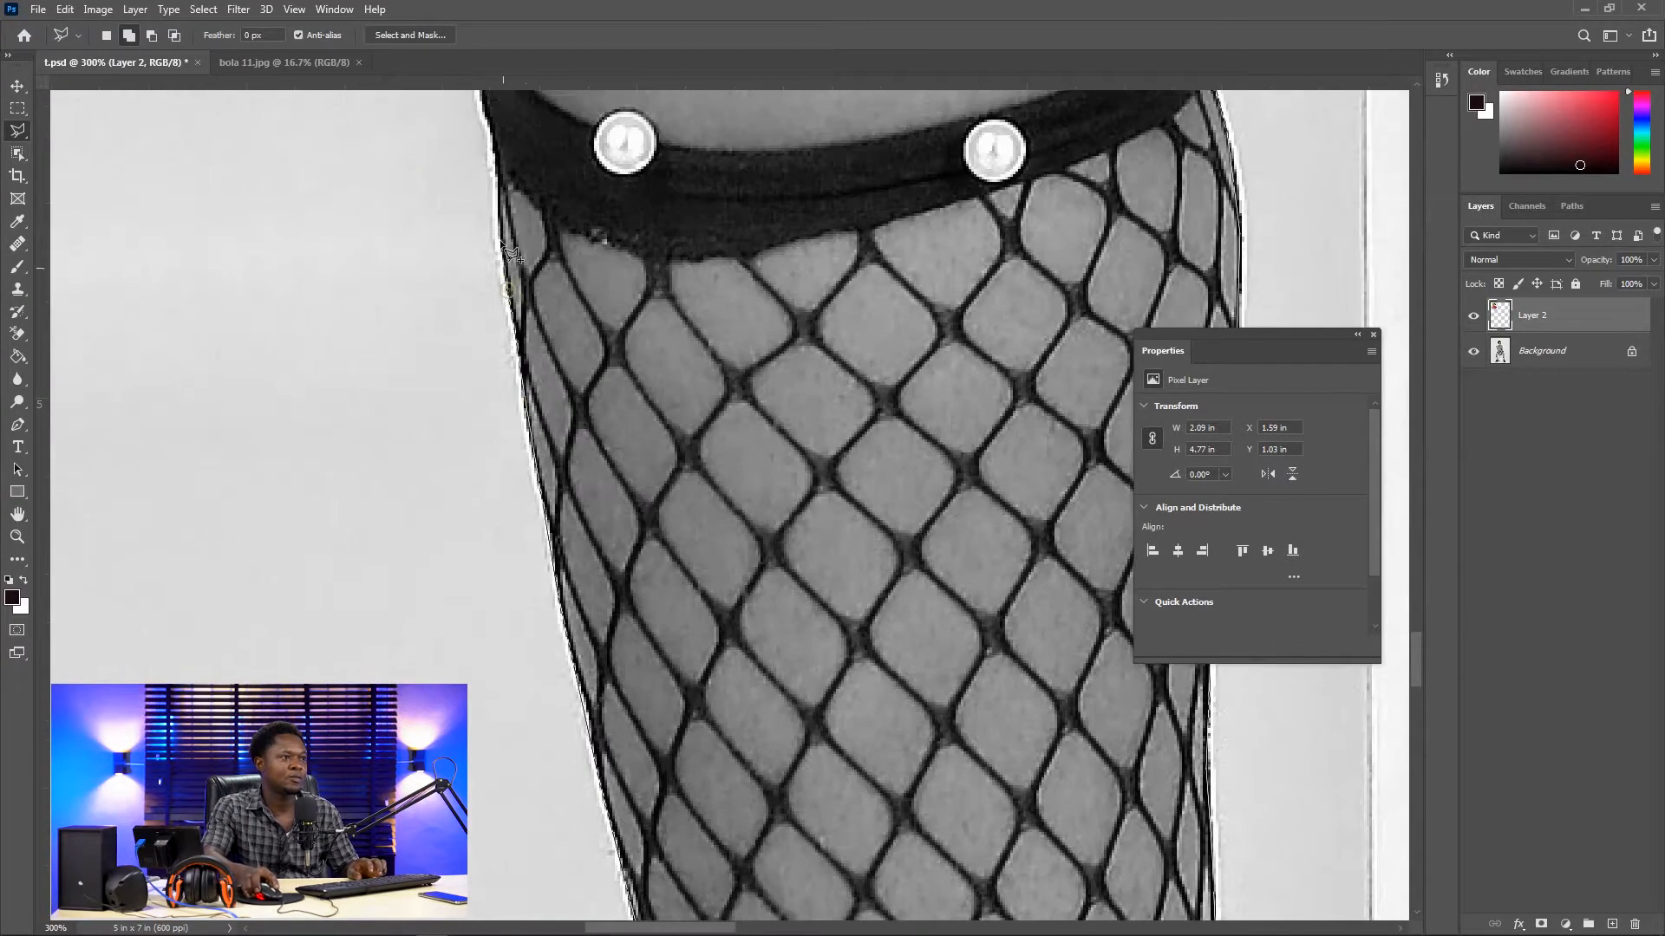
Step: Continue the outline up the outer side of the dark band and the bare lower leg
{"action": "left_click_drag", "start_coordinate": [500, 130], "coordinate": [552, 457]}
{"action": "left_click", "coordinate": [531, 425]}
{"action": "left_click", "coordinate": [530, 325]}
{"action": "left_click_drag", "start_coordinate": [531, 117], "coordinate": [549, 551]}
{"action": "left_click", "coordinate": [547, 516]}
{"action": "left_click", "coordinate": [537, 330]}
Step: Follow the outer edge around the knee and up the thigh to the shorts' hem
{"action": "mouse_move", "coordinate": [548, 238]}
{"action": "left_mouse_down"}
{"action": "mouse_move", "coordinate": [543, 577]}
{"action": "mouse_move", "coordinate": [550, 488]}
{"action": "left_mouse_up"}
{"action": "left_click", "coordinate": [567, 326]}
{"action": "left_click", "coordinate": [615, 394]}
{"action": "left_click", "coordinate": [709, 230]}
{"action": "left_click_drag", "start_coordinate": [715, 147], "coordinate": [611, 492]}
{"action": "left_click", "coordinate": [668, 479]}
Step: Trace the underside of the shorts' hem from the outer thigh across the top of the thigh
{"action": "left_click", "coordinate": [709, 404]}
{"action": "left_click", "coordinate": [767, 354]}
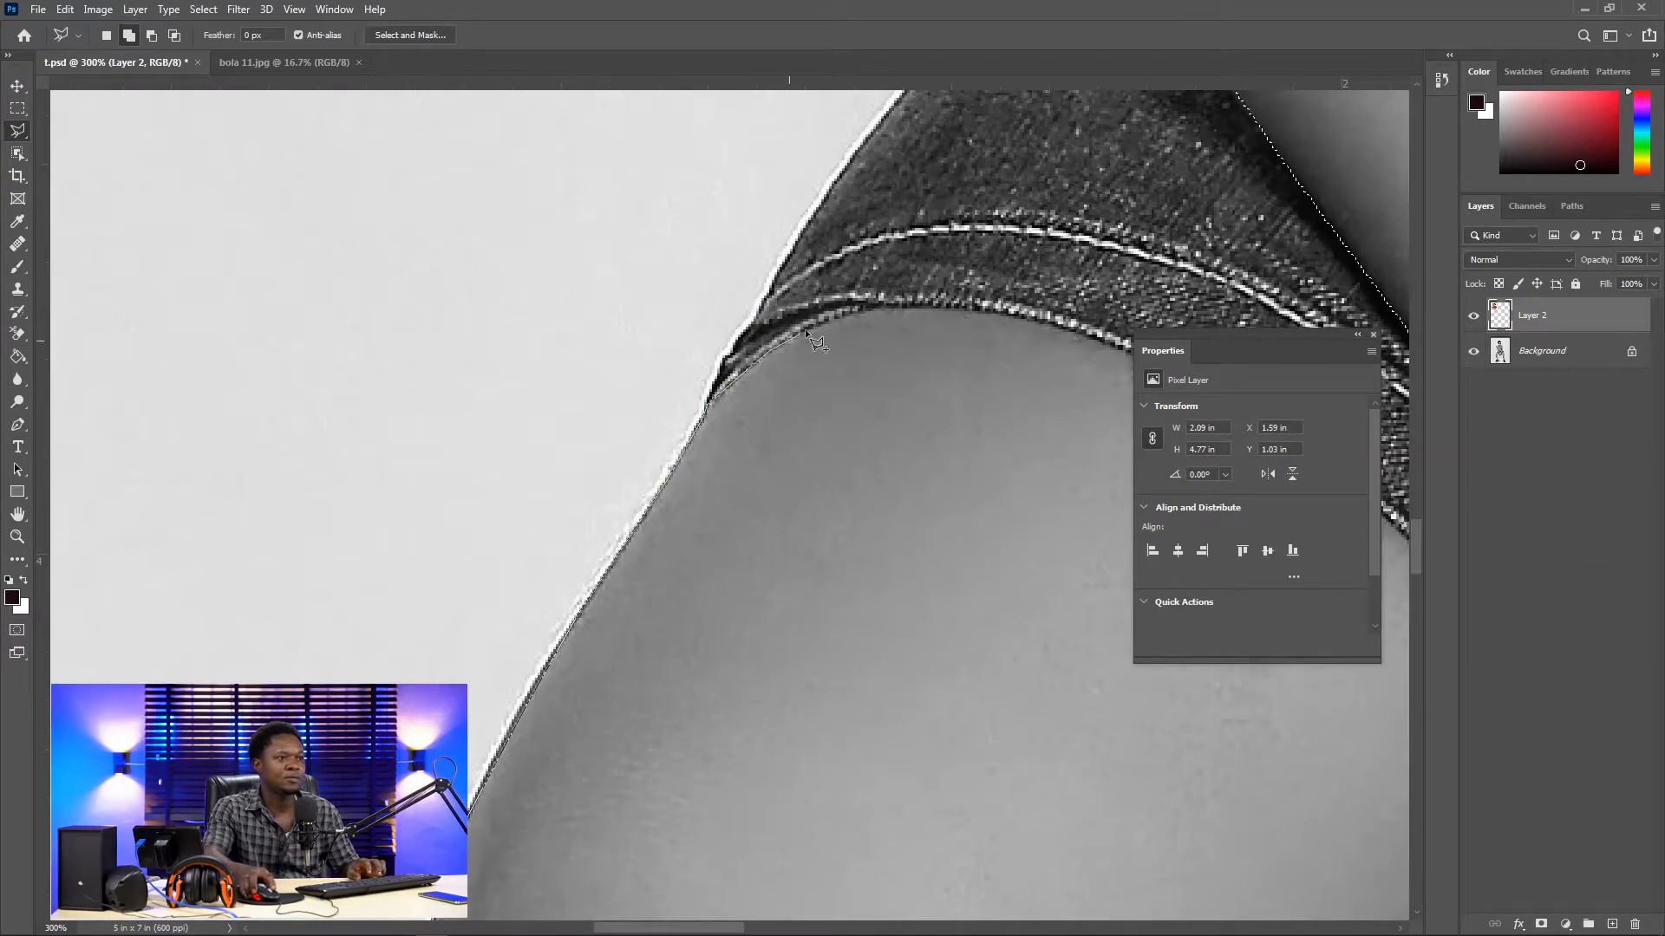
{"action": "left_click", "coordinate": [816, 325]}
{"action": "left_click_drag", "start_coordinate": [828, 319], "coordinate": [590, 340]}
{"action": "left_click", "coordinate": [653, 326]}
{"action": "left_click", "coordinate": [989, 421]}
{"action": "left_click", "coordinate": [1074, 475]}
{"action": "left_click_drag", "start_coordinate": [1077, 476], "coordinate": [616, 253]}
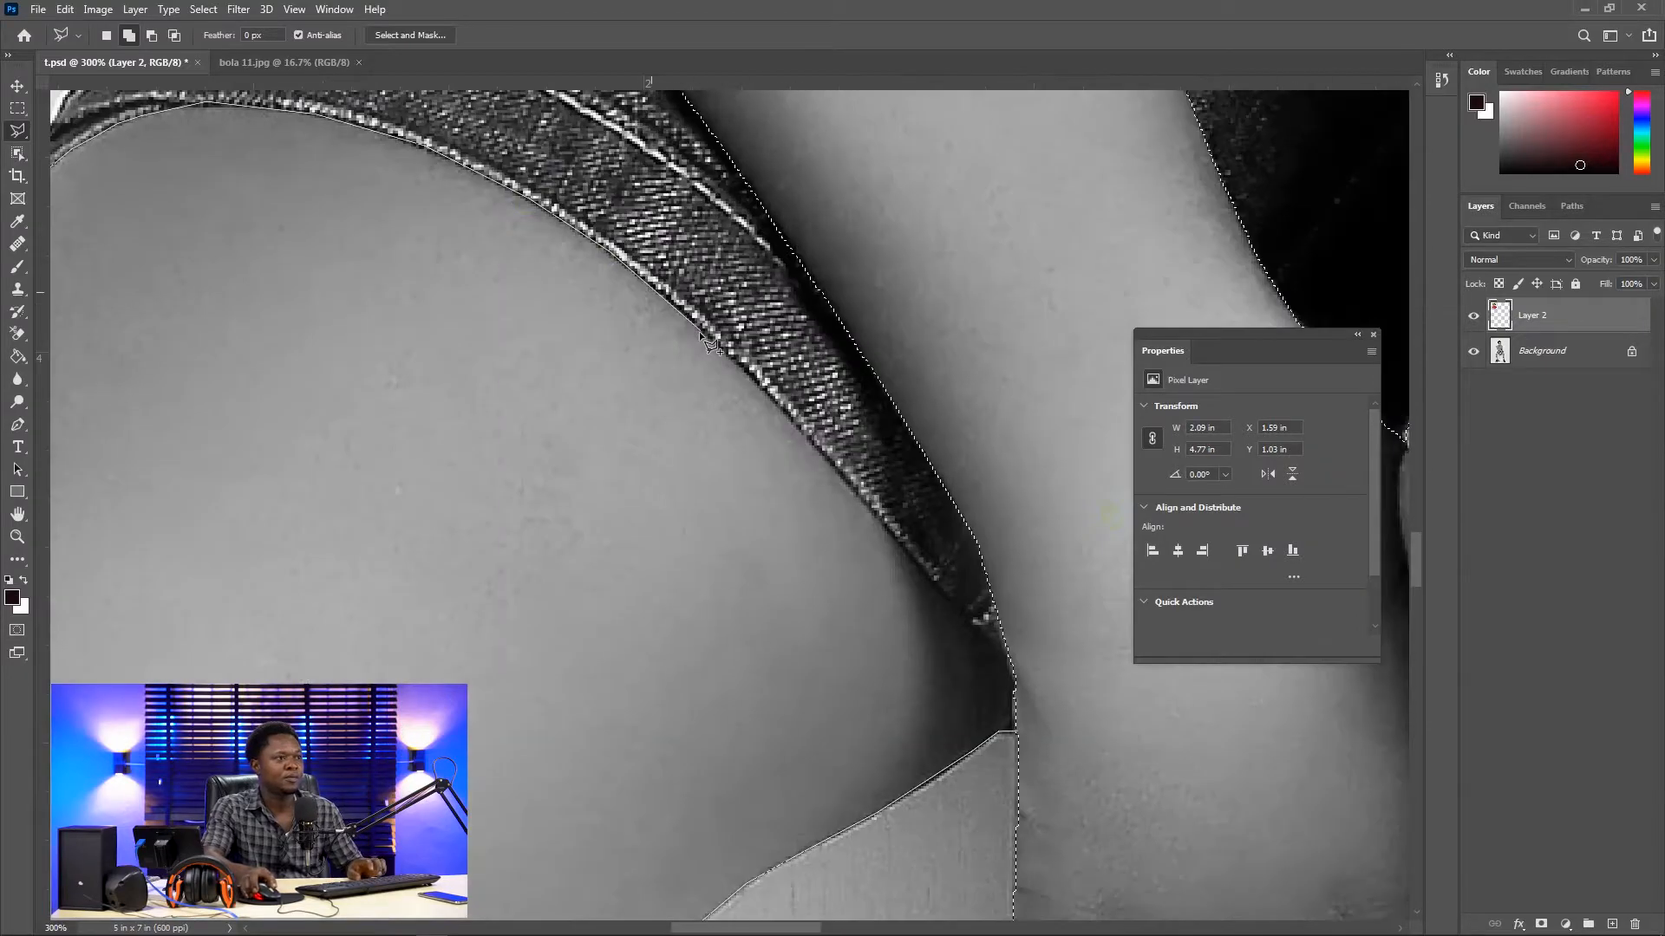
Step: Follow the rest of the hem down to the wrist and close the outline, adding the second leg to the selection
{"action": "left_click", "coordinate": [706, 330]}
{"action": "left_click", "coordinate": [776, 404]}
{"action": "left_click", "coordinate": [840, 480]}
{"action": "left_click", "coordinate": [912, 555]}
{"action": "left_click", "coordinate": [959, 614]}
{"action": "left_click", "coordinate": [1010, 660]}
{"action": "scroll", "coordinate": [1016, 716], "scroll_direction": "down", "scroll_amount": 10}
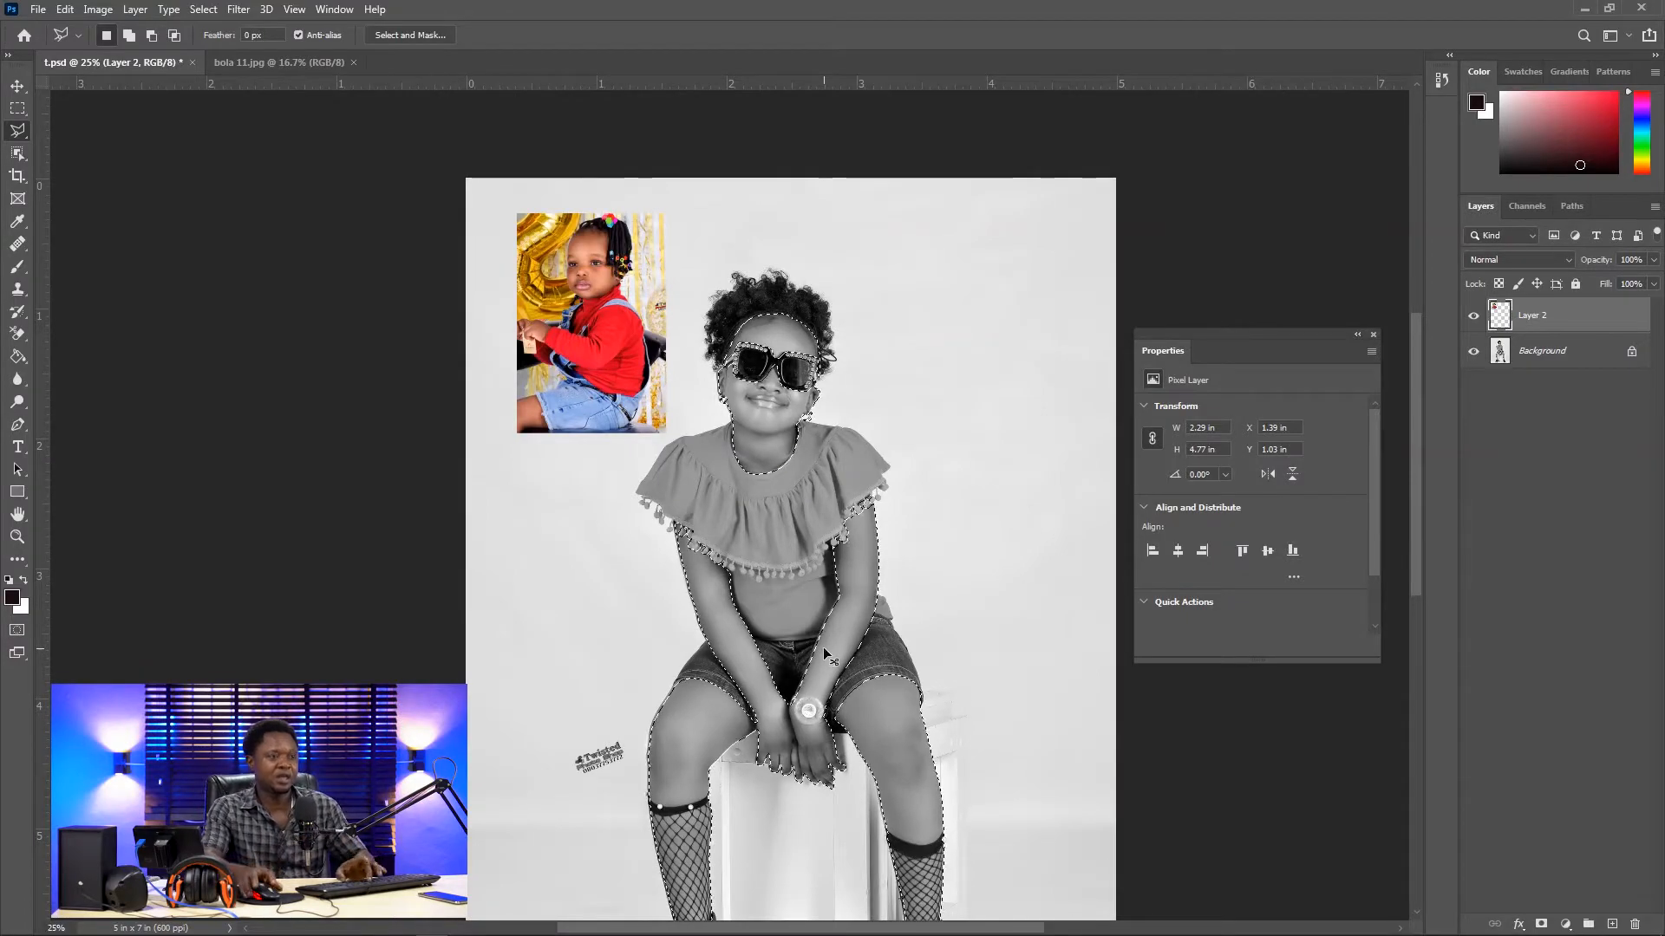
{"action": "scroll", "coordinate": [824, 649], "scroll_direction": "up", "scroll_amount": 4}
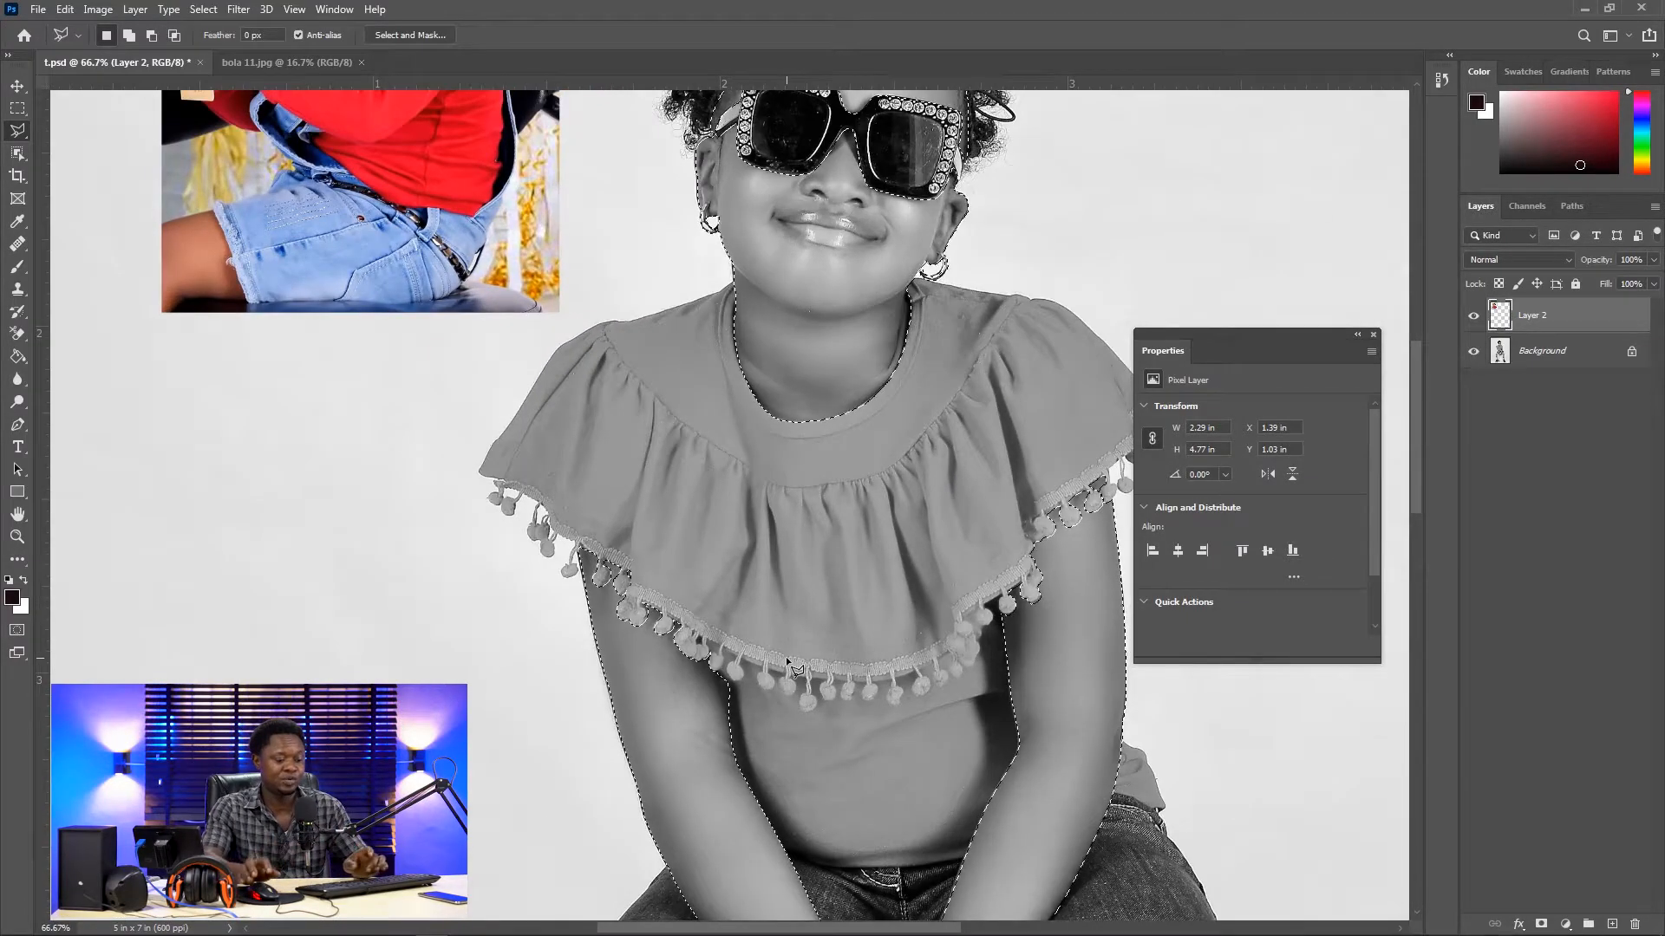
{"action": "scroll", "coordinate": [786, 657], "scroll_direction": "up", "scroll_amount": 2}
{"action": "scroll", "coordinate": [796, 668], "scroll_direction": "down", "scroll_amount": 6}
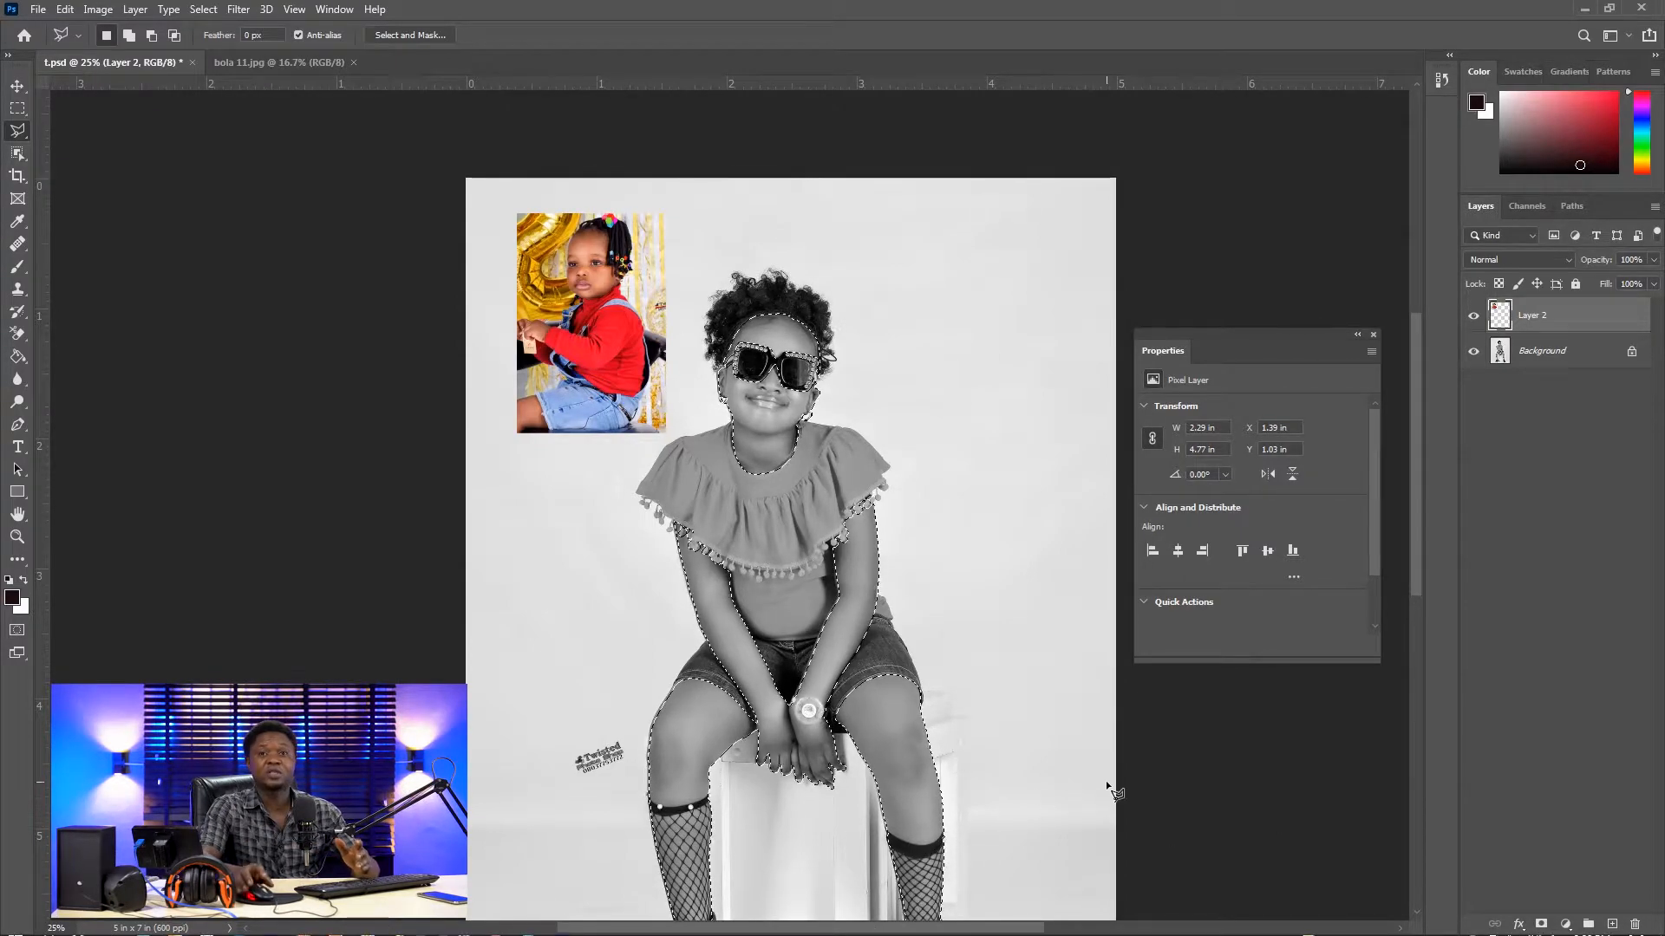
{"action": "left_click", "coordinate": [1565, 924]}
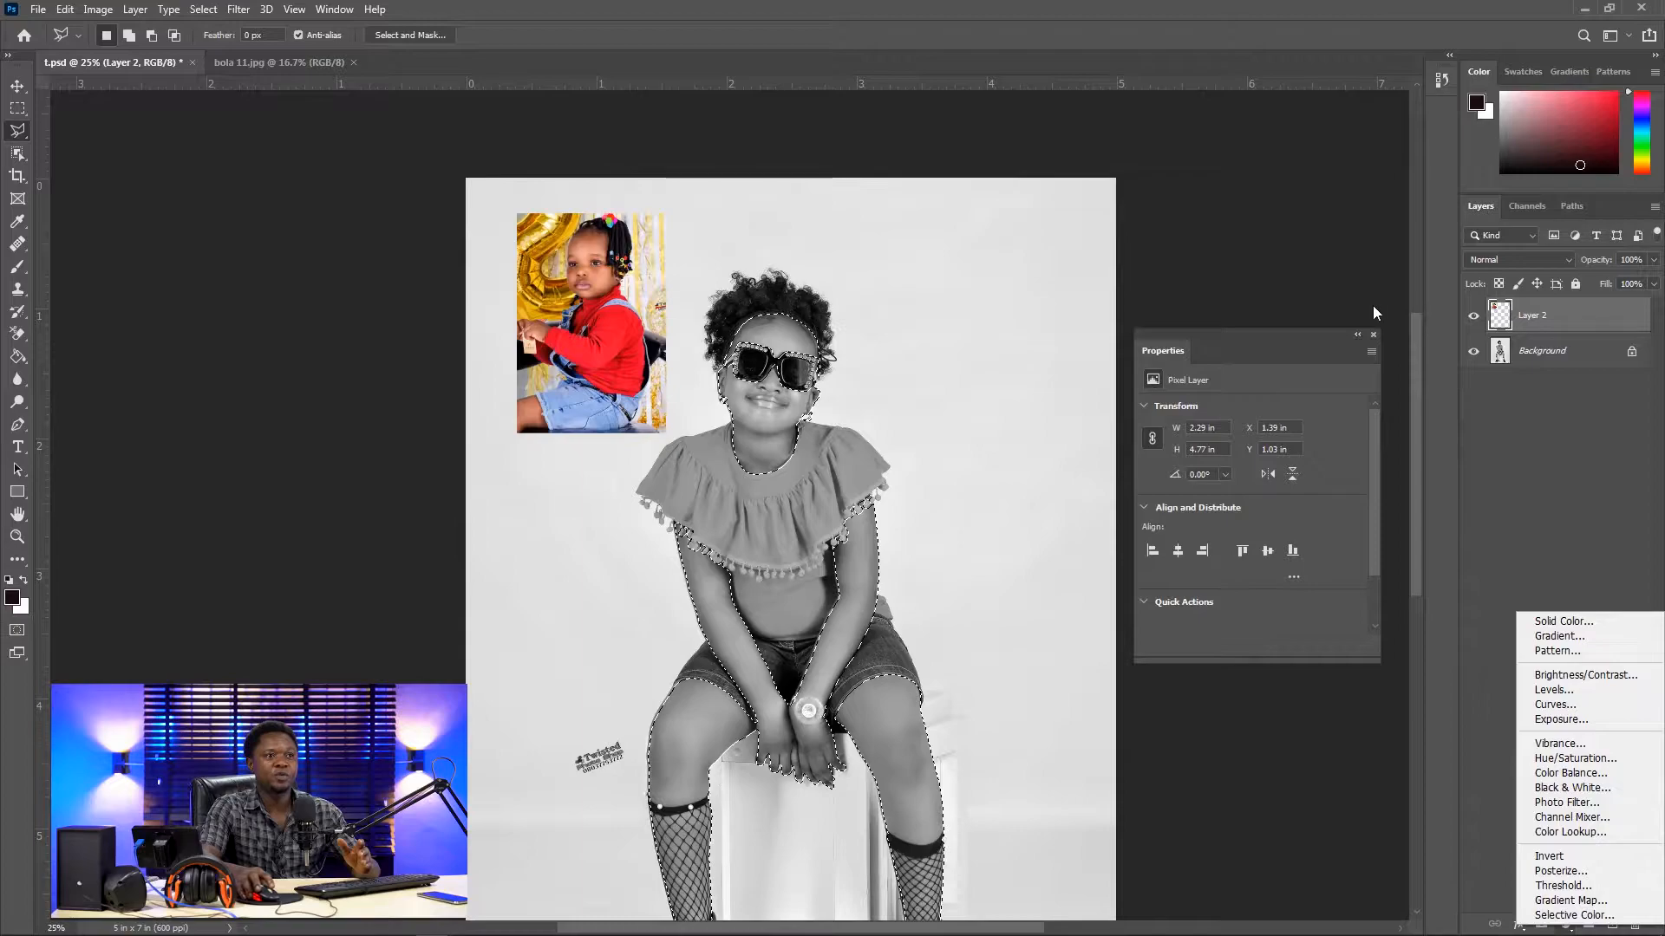
{"action": "left_click", "coordinate": [1330, 271]}
Step: Add a Color Balance adjustment layer directly above the Background layer, masked to the skin selection
{"action": "left_click", "coordinate": [1546, 353]}
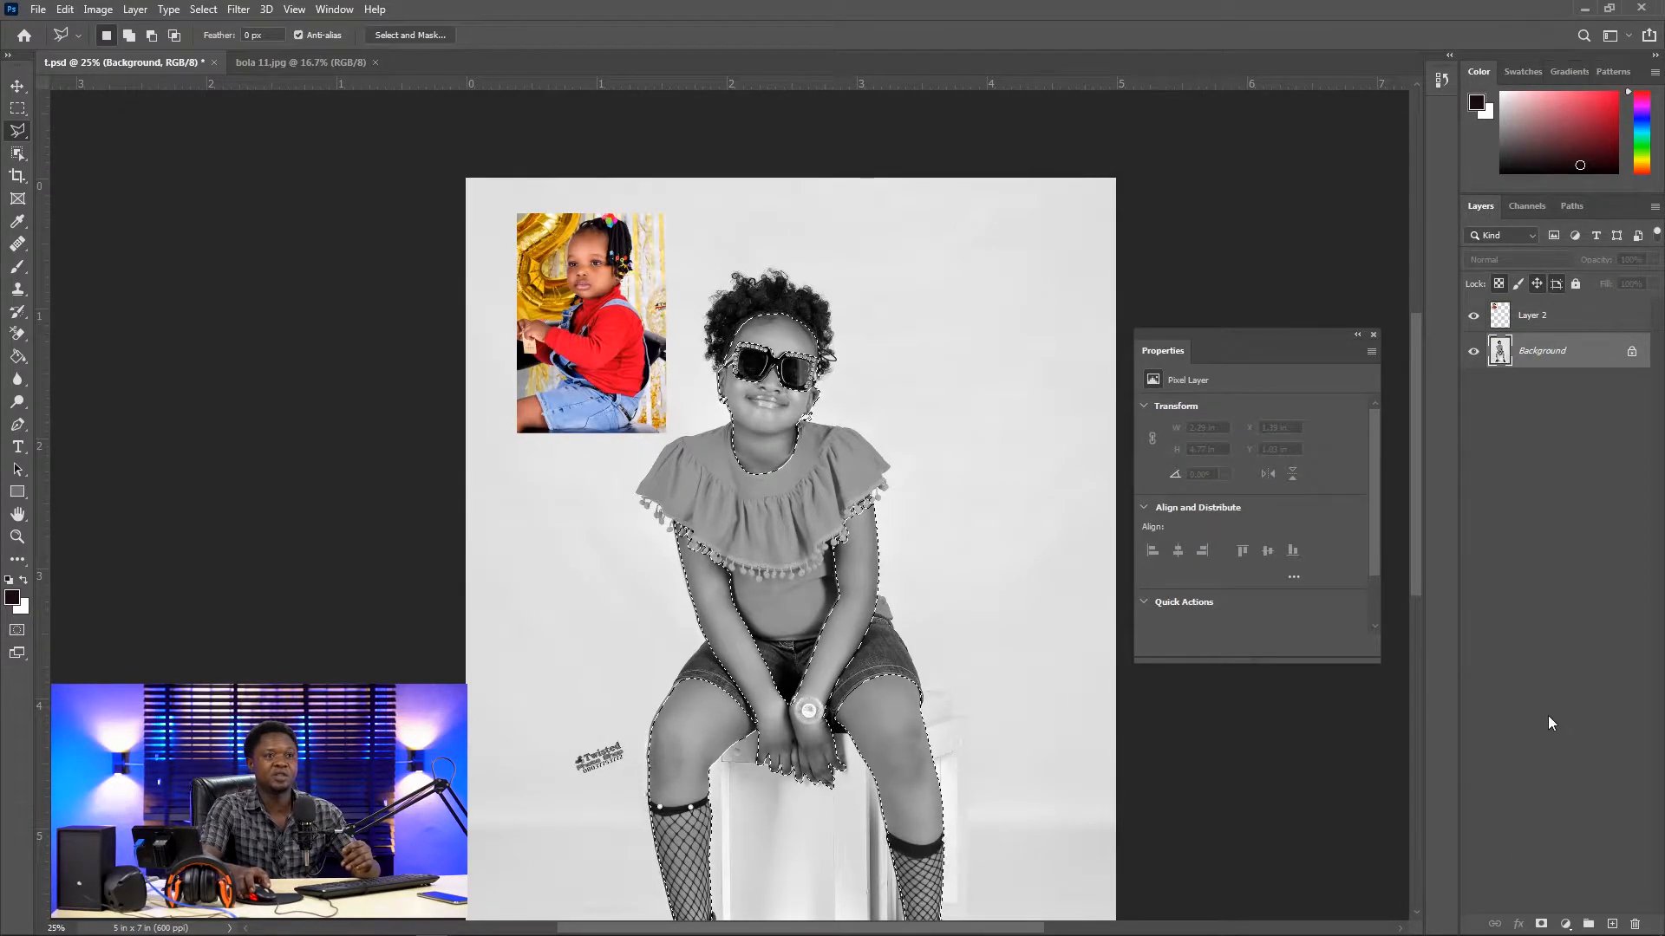
{"action": "left_click", "coordinate": [1565, 925]}
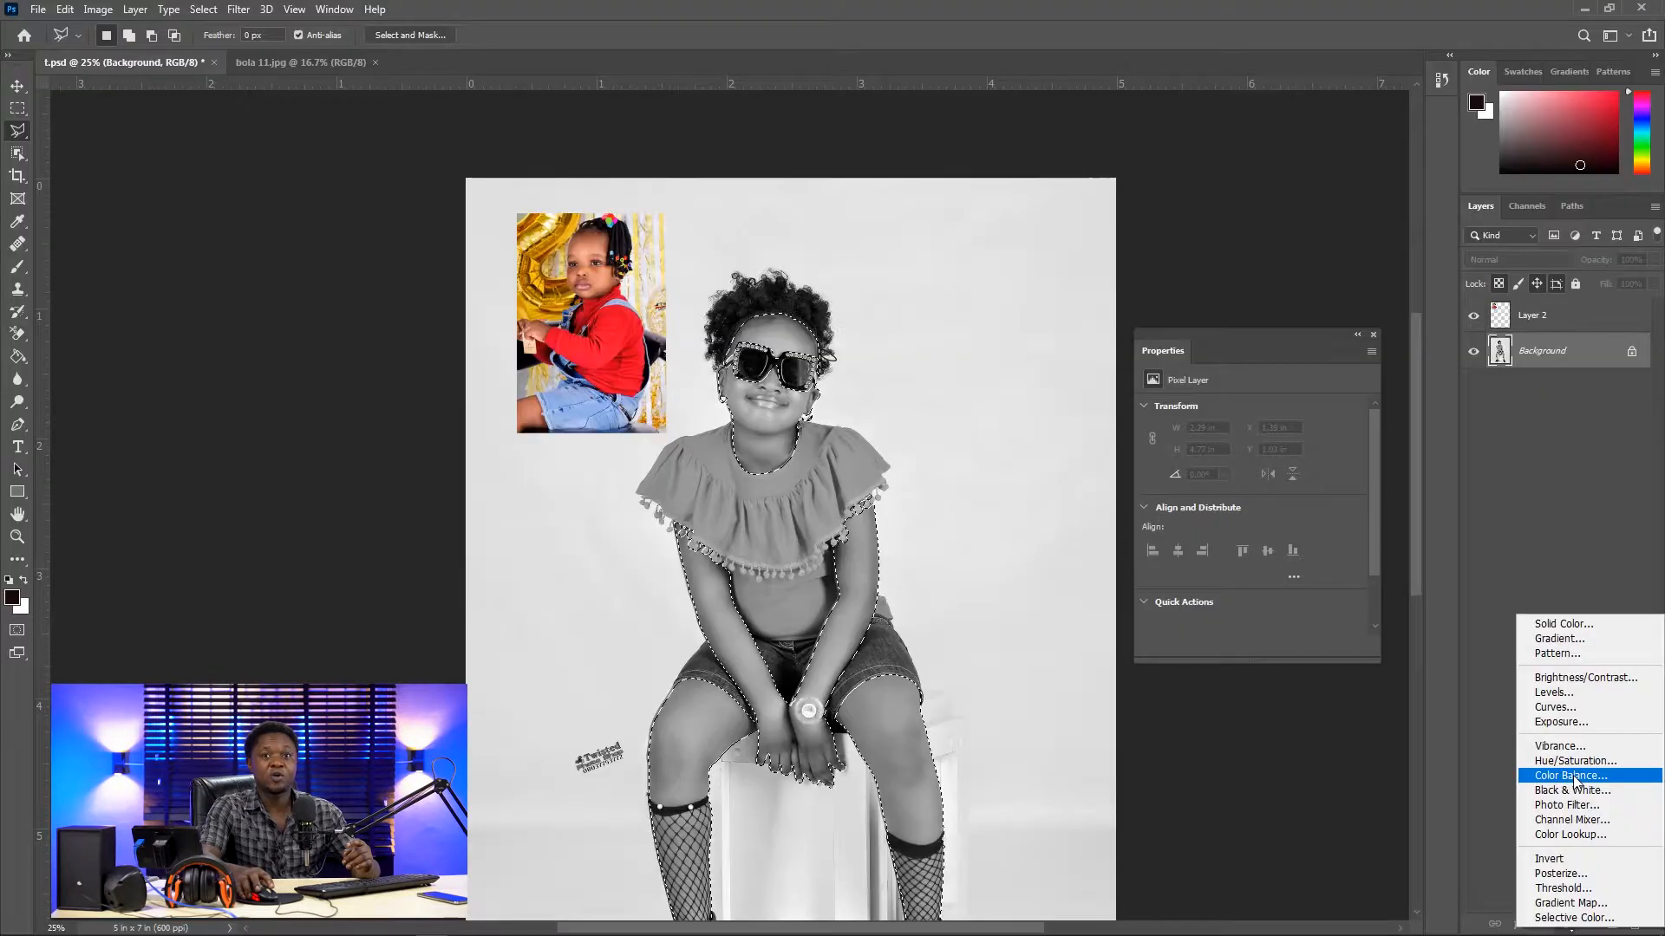
{"action": "left_click", "coordinate": [1575, 778]}
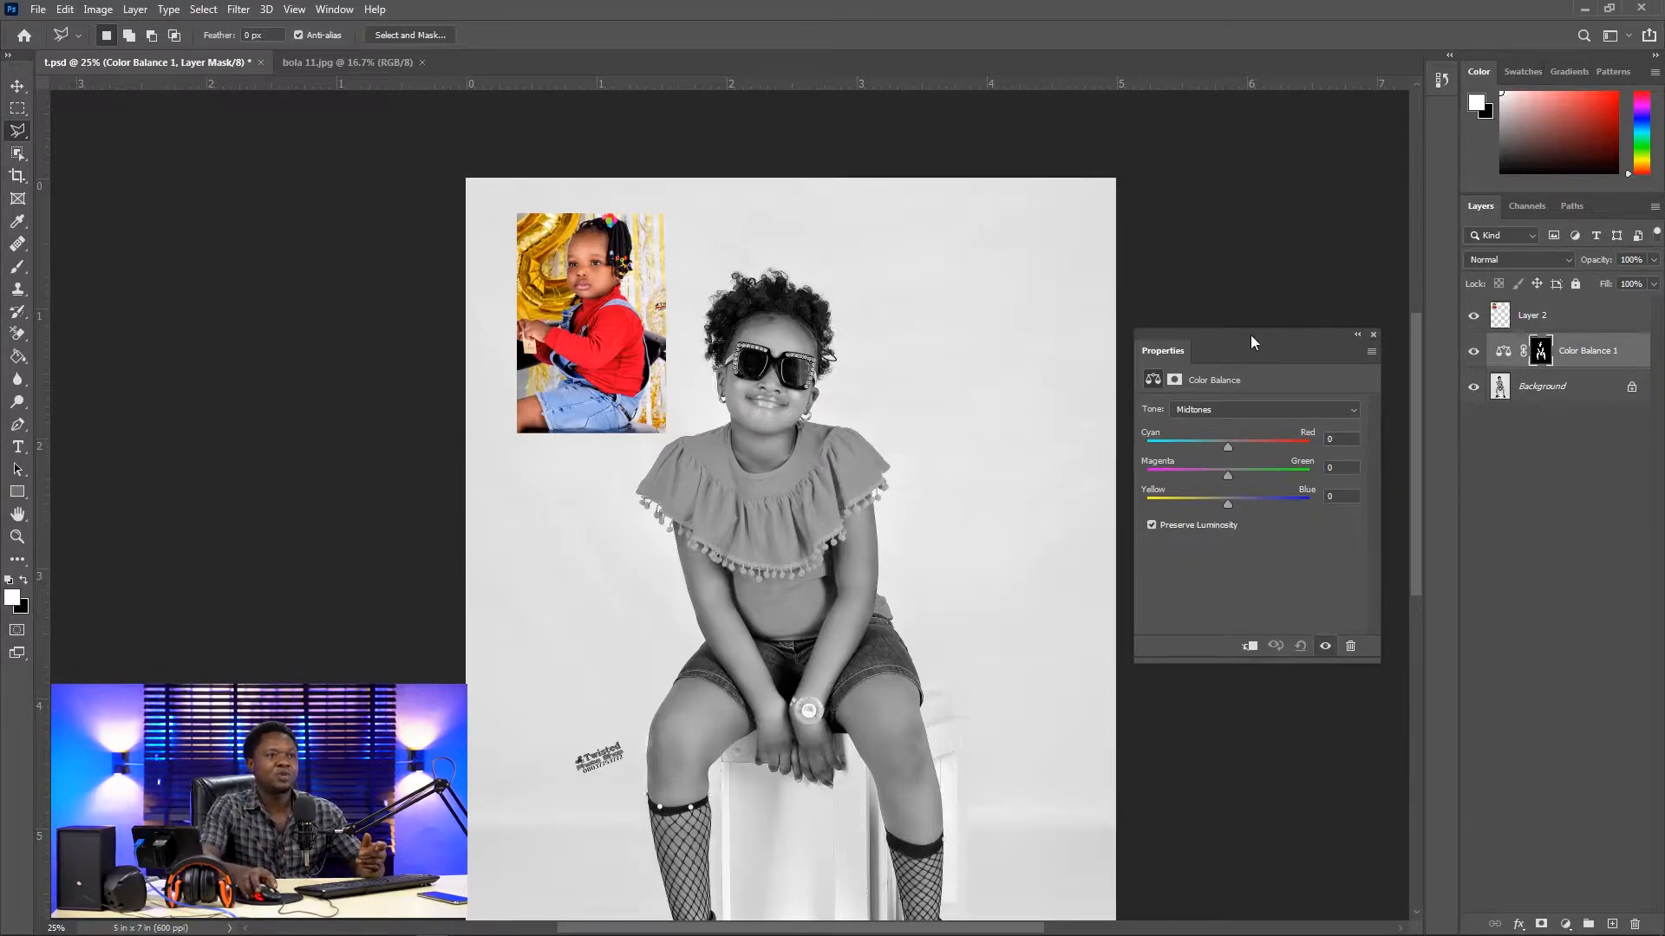
{"action": "left_click_drag", "start_coordinate": [1255, 334], "coordinate": [1236, 335]}
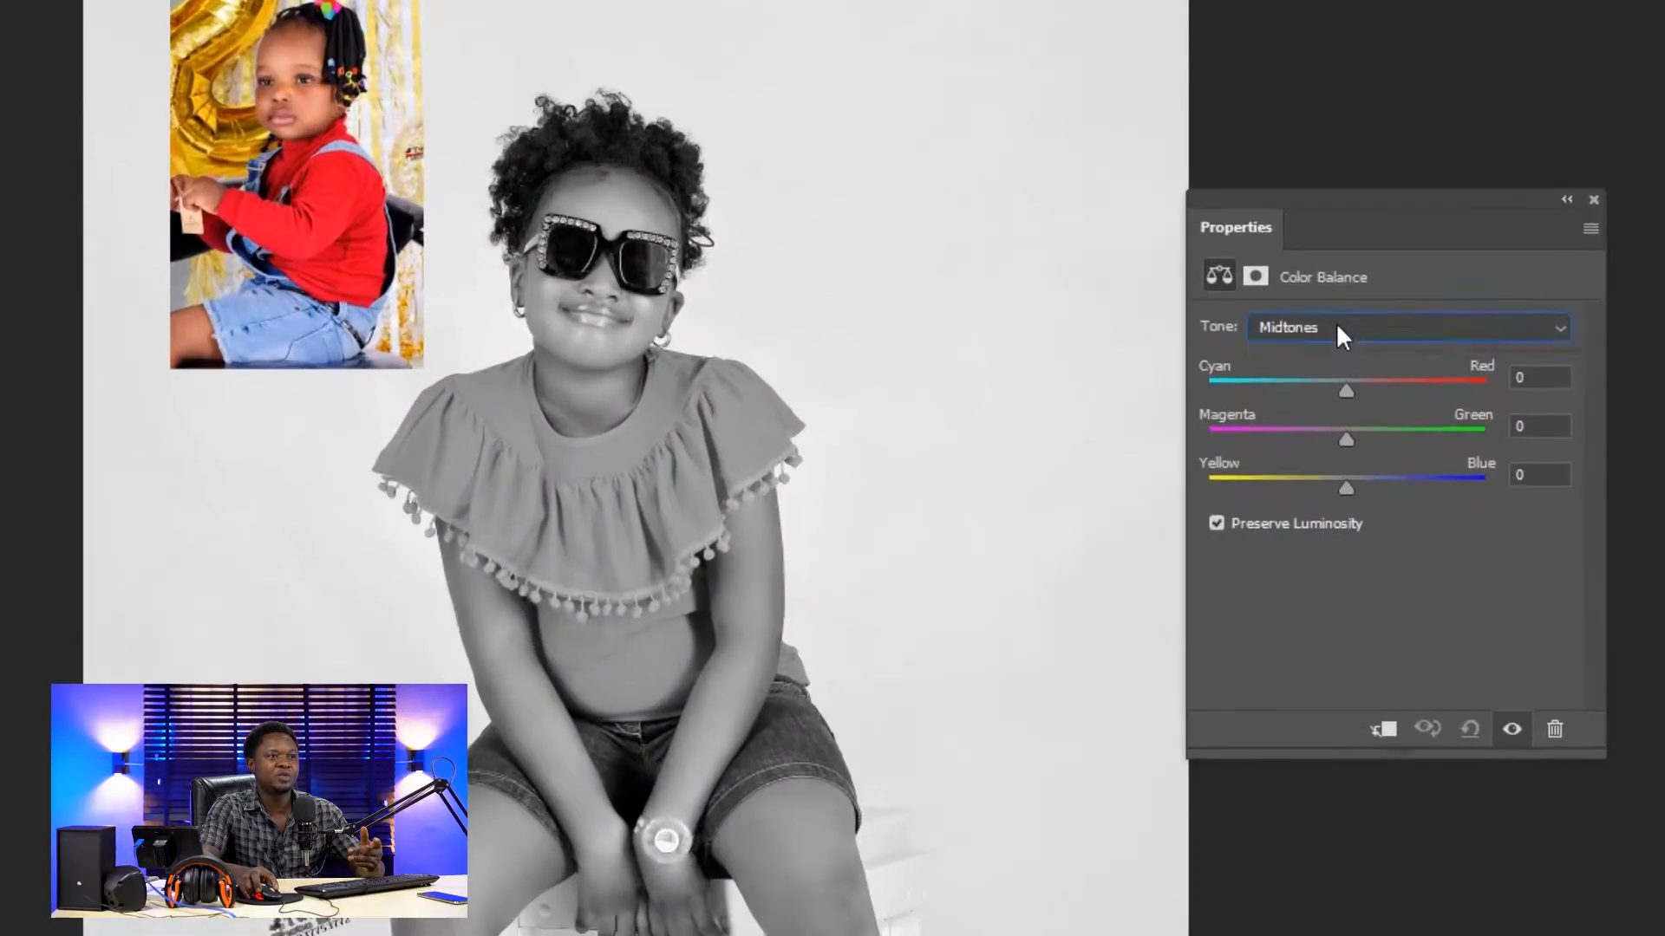
Step: For the Midtones, set the Color Balance to +59 on Cyan–Red and -38 on Yellow–Blue
{"action": "left_click", "coordinate": [1337, 327]}
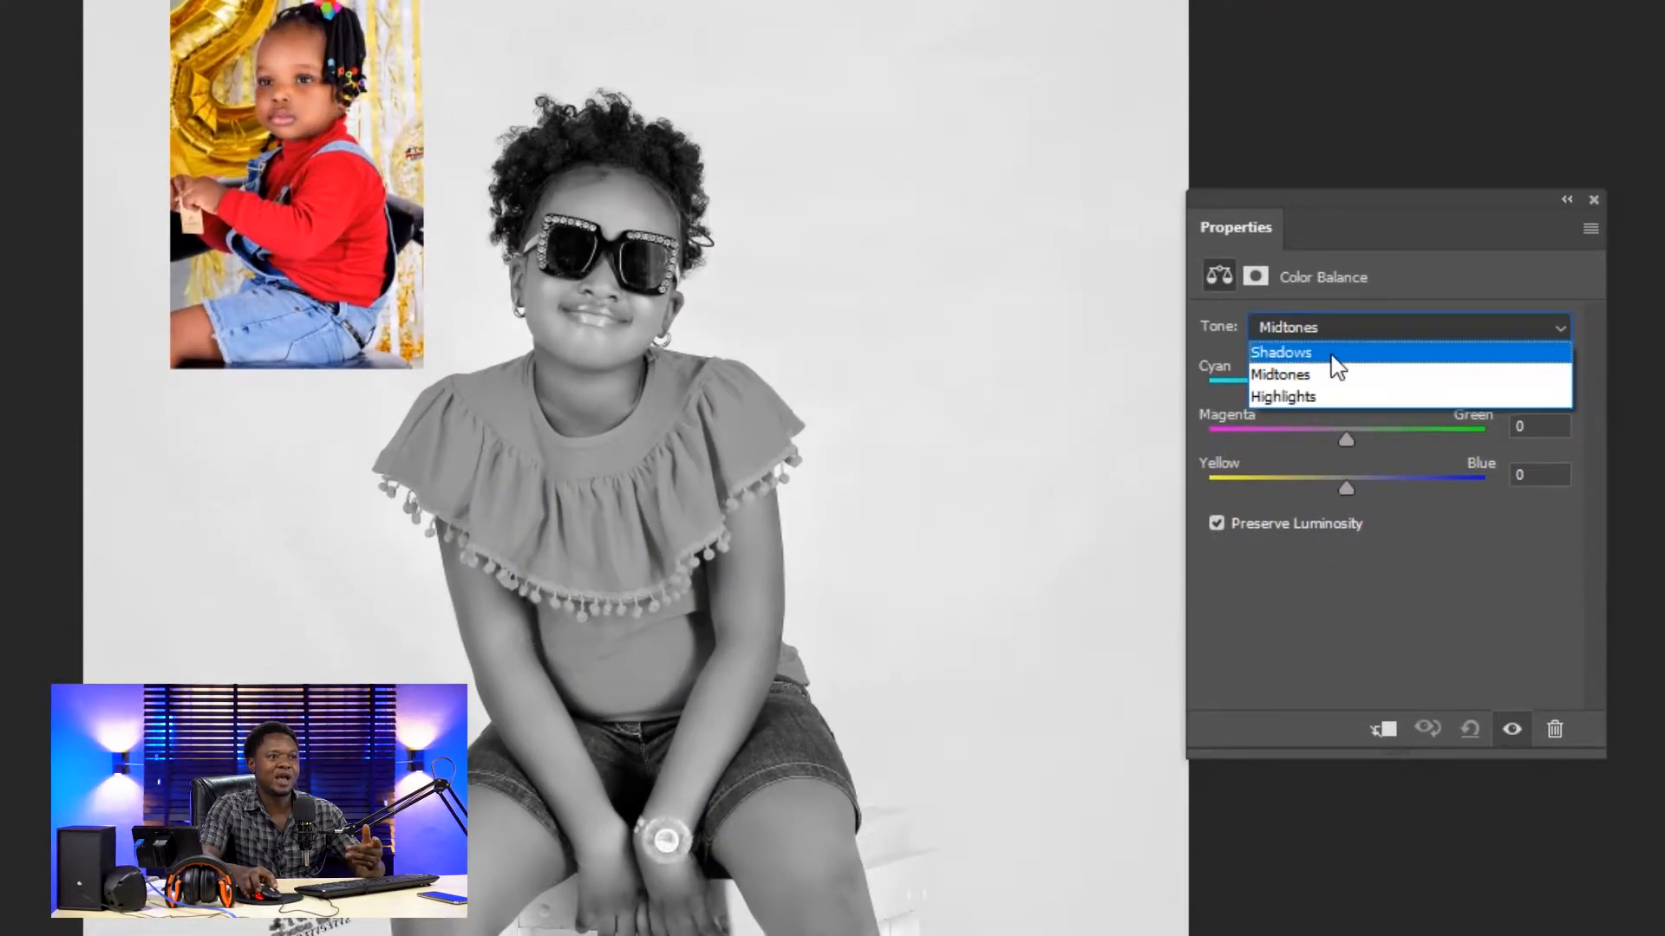
{"action": "left_click", "coordinate": [1346, 327]}
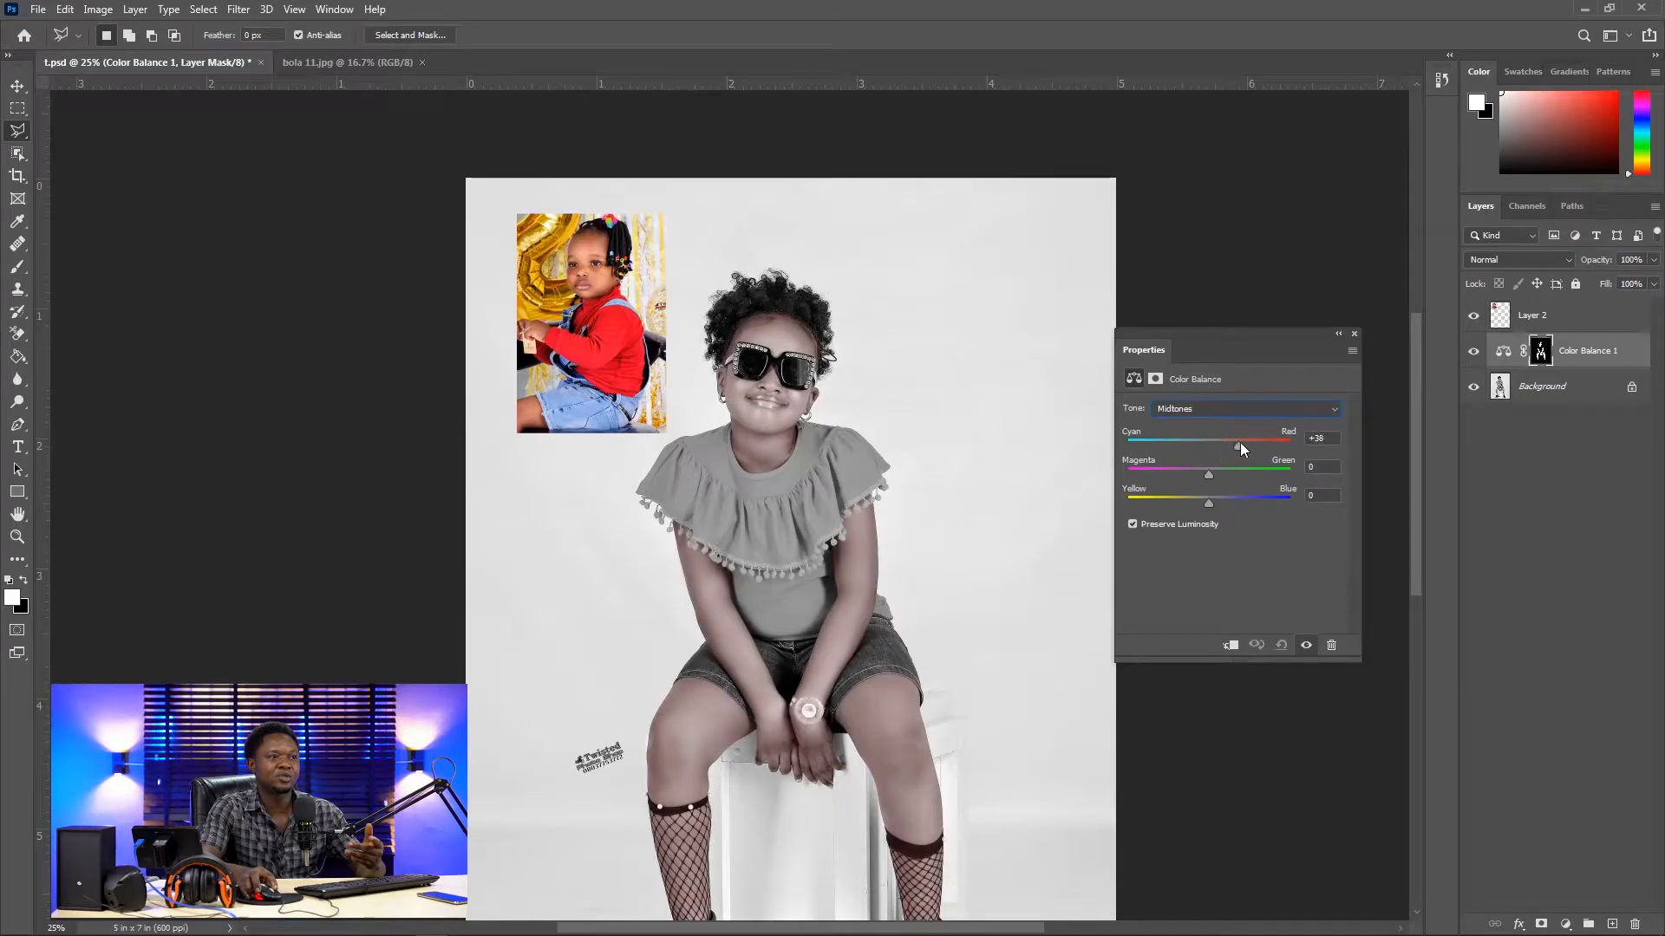
{"action": "left_click_drag", "start_coordinate": [1251, 445], "coordinate": [1254, 444]}
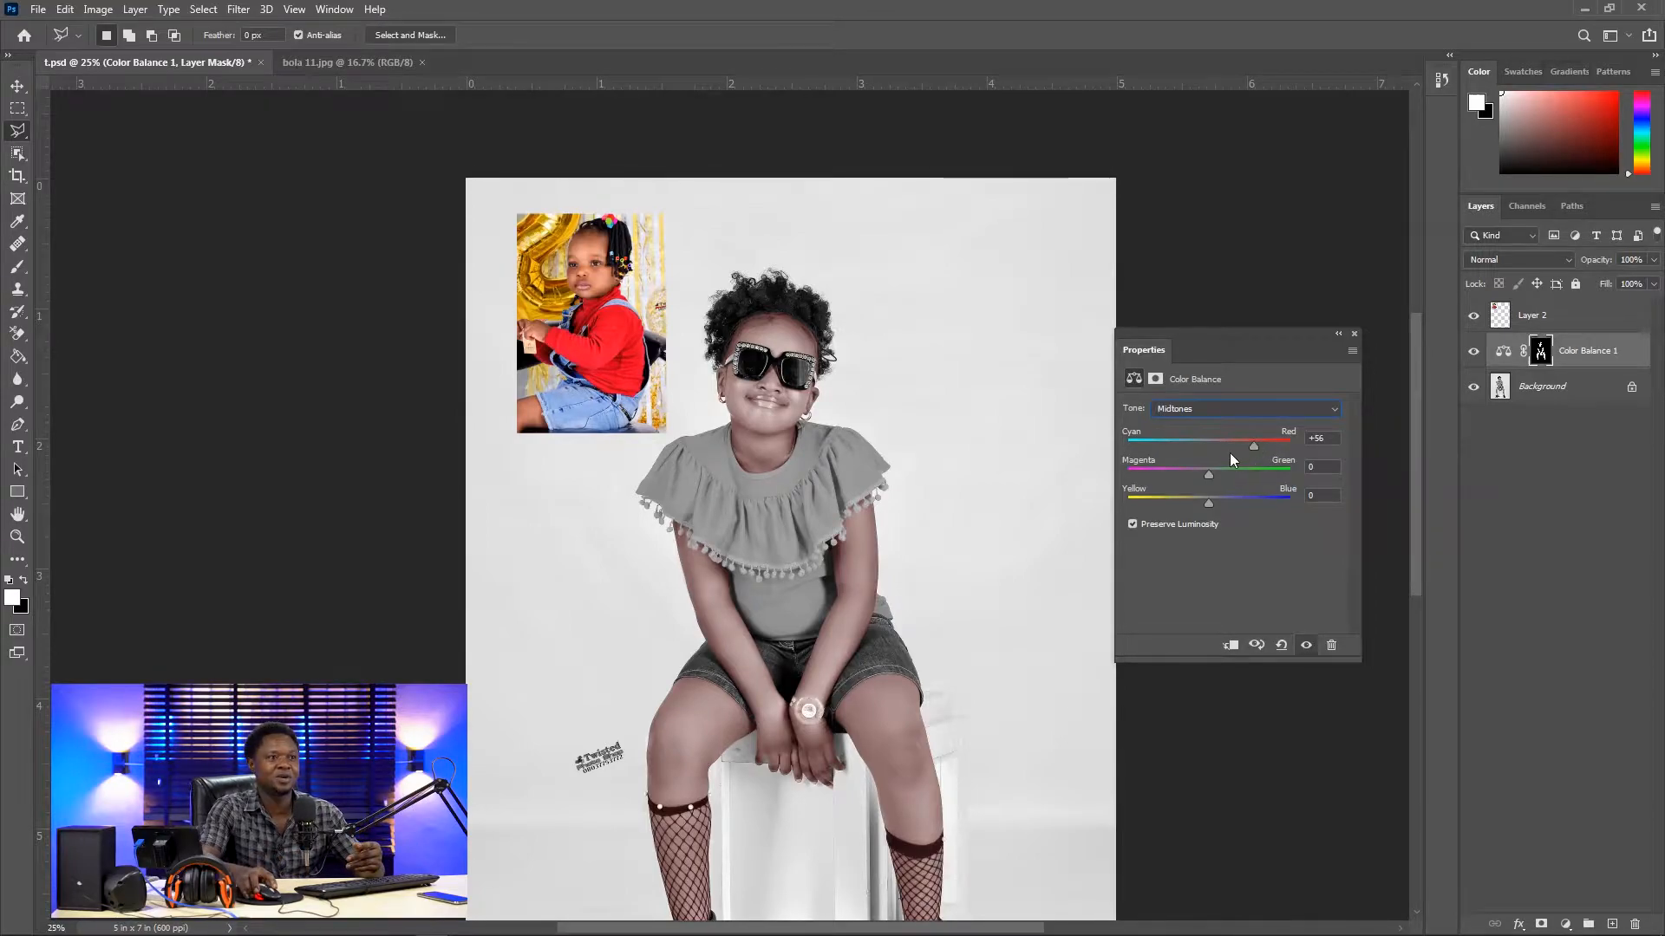
{"action": "left_click_drag", "start_coordinate": [1254, 446], "coordinate": [1252, 446]}
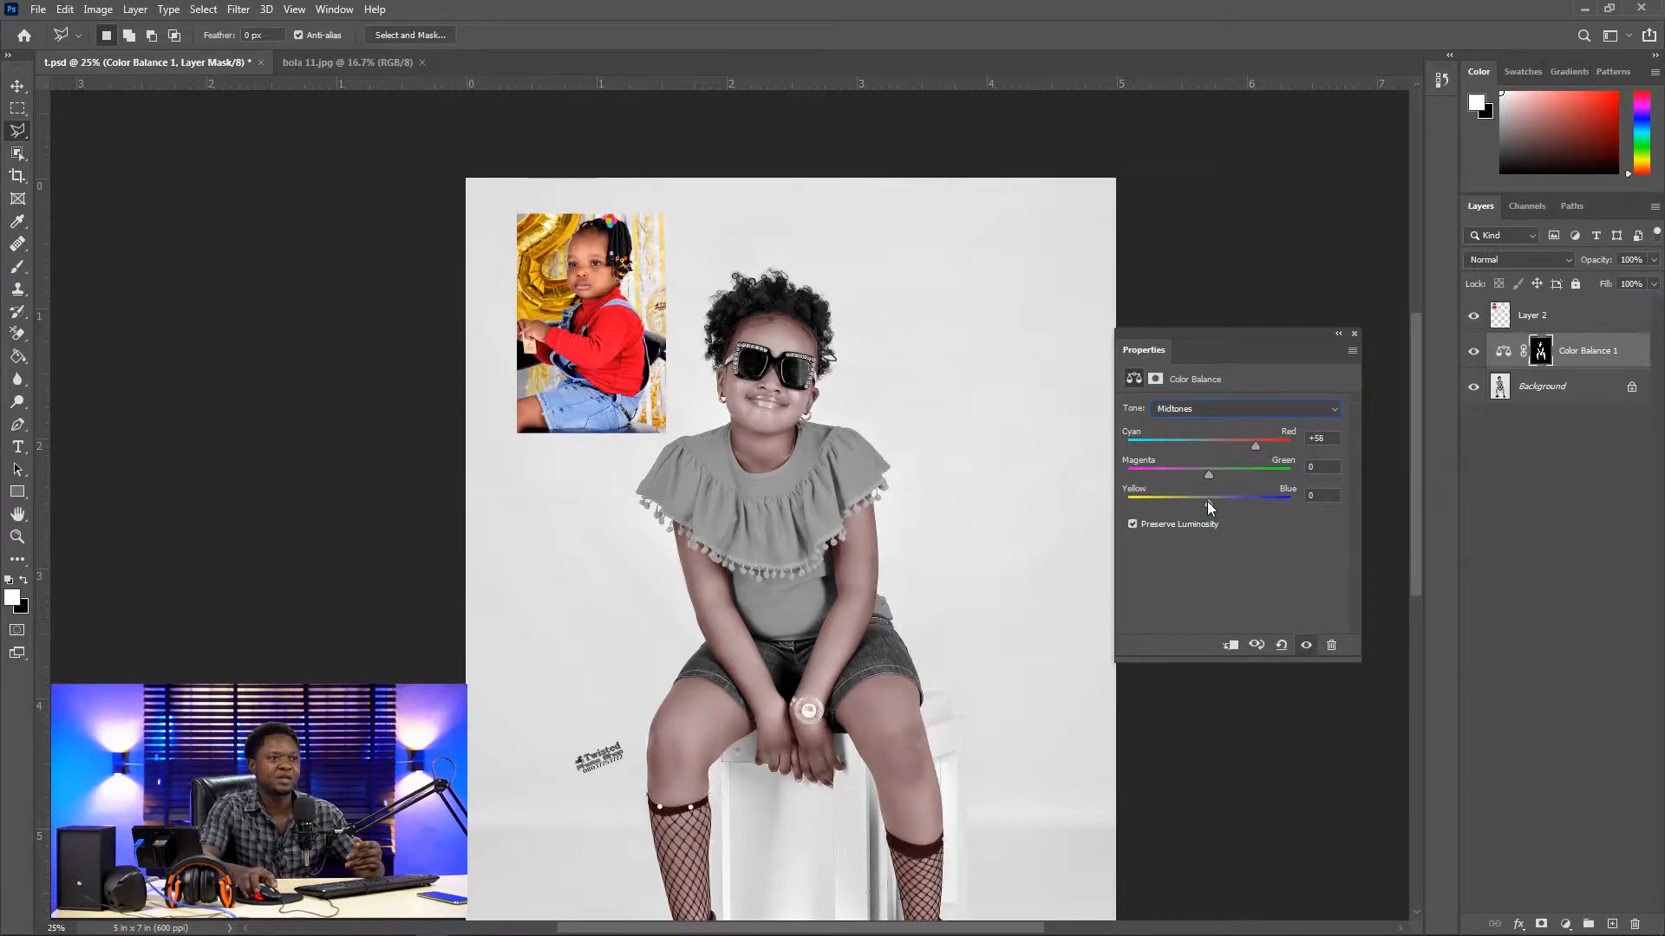
{"action": "left_click_drag", "start_coordinate": [1207, 501], "coordinate": [1181, 502]}
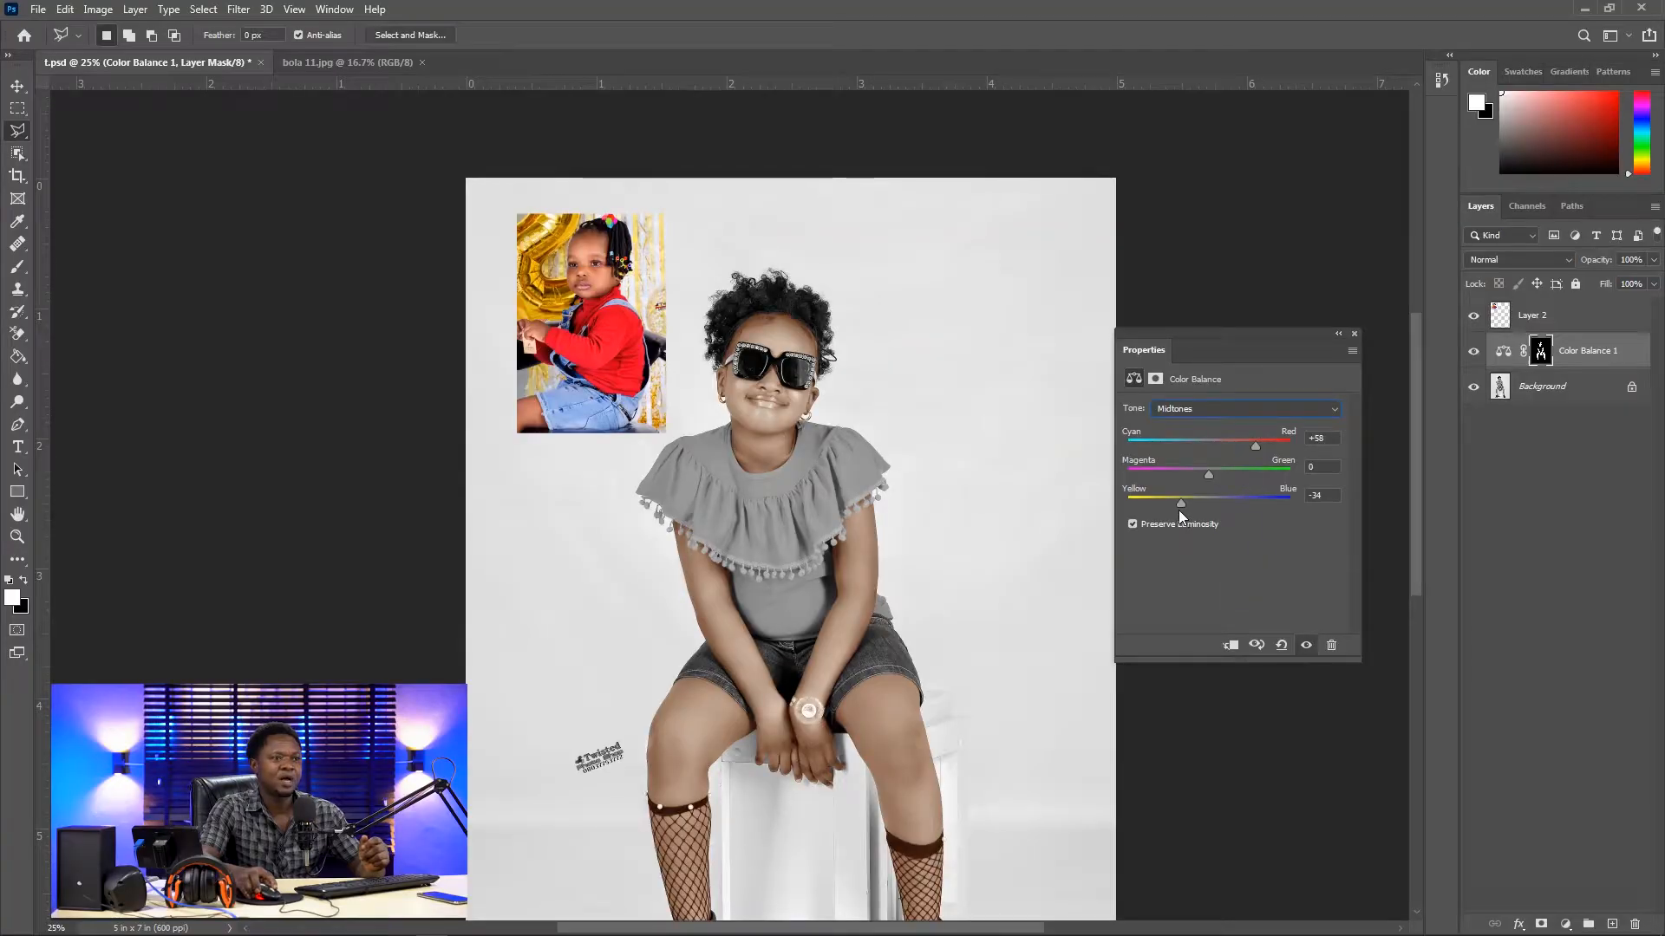
{"action": "left_click_drag", "start_coordinate": [1180, 508], "coordinate": [1176, 508]}
{"action": "left_click_drag", "start_coordinate": [1256, 451], "coordinate": [1255, 451]}
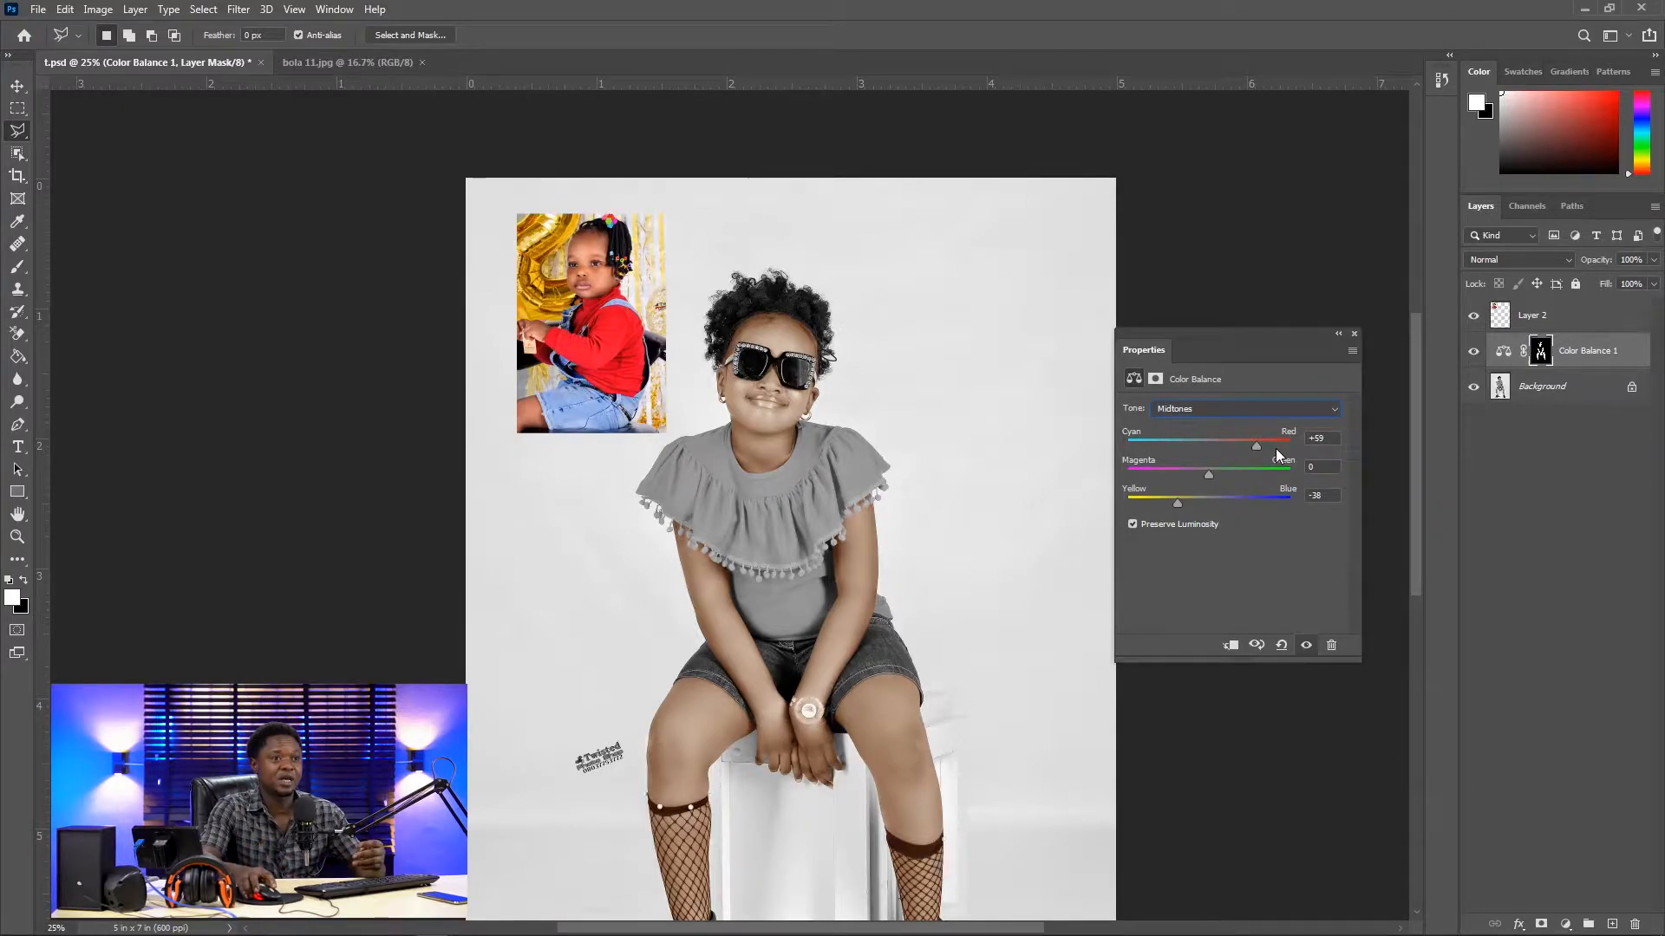
Step: For the Shadows, set the Color Balance to +21 on Cyan–Red and -10 on Yellow–Blue
{"action": "left_click", "coordinate": [1224, 407]}
{"action": "left_click", "coordinate": [1179, 424]}
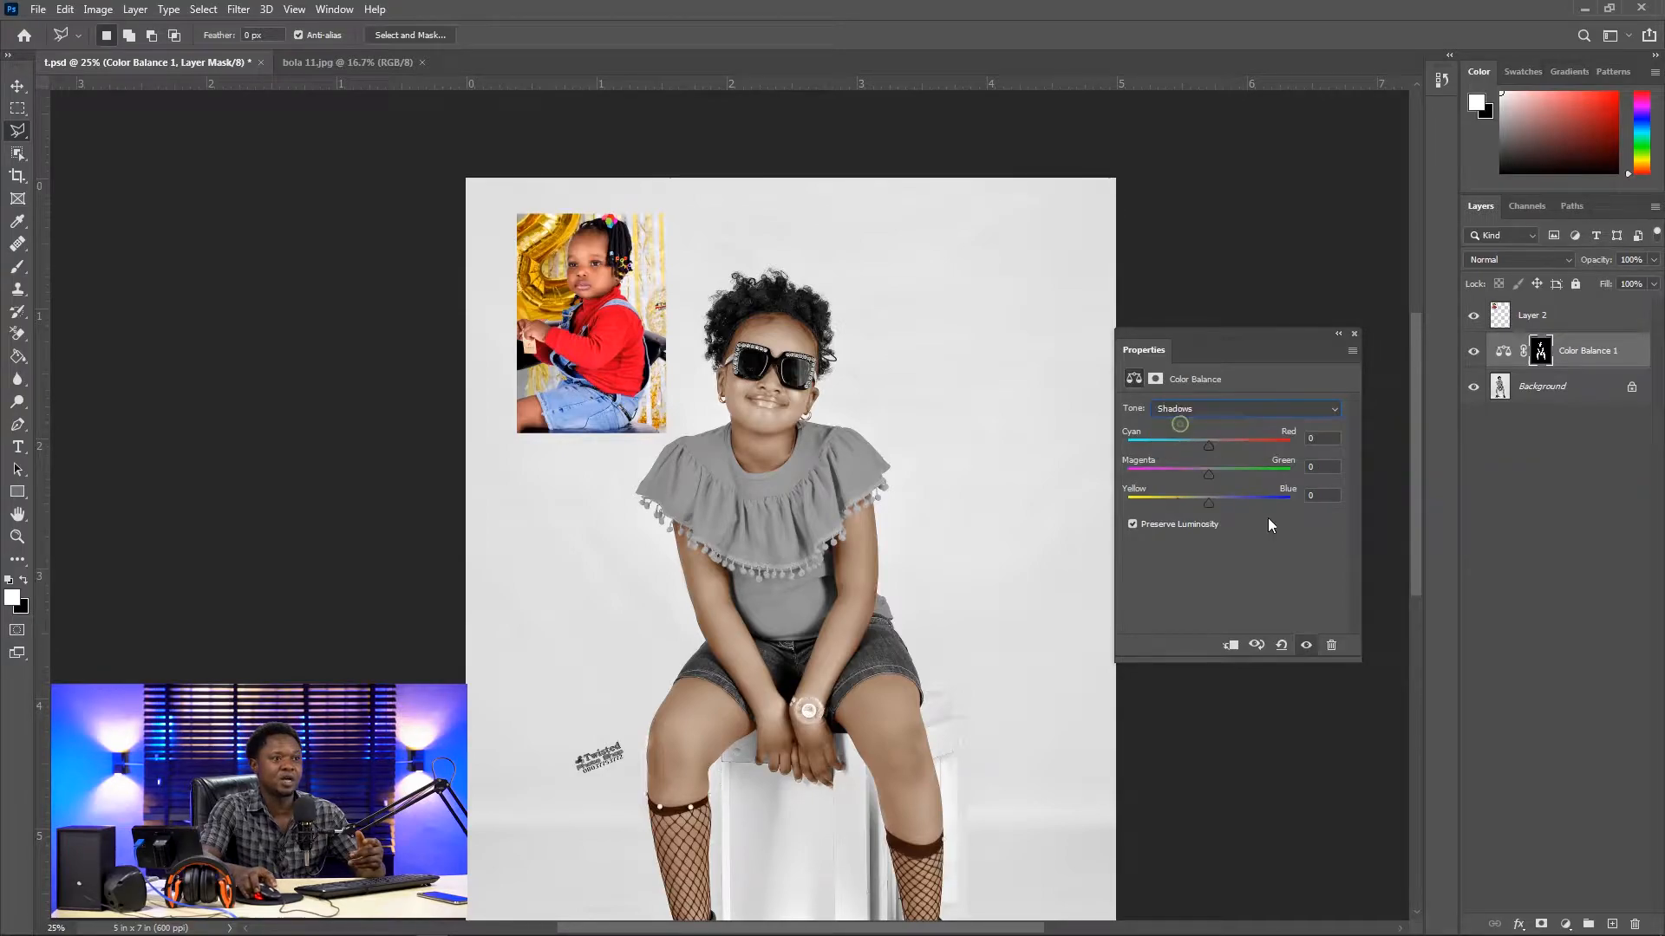
{"action": "left_click_drag", "start_coordinate": [1213, 447], "coordinate": [1227, 447]}
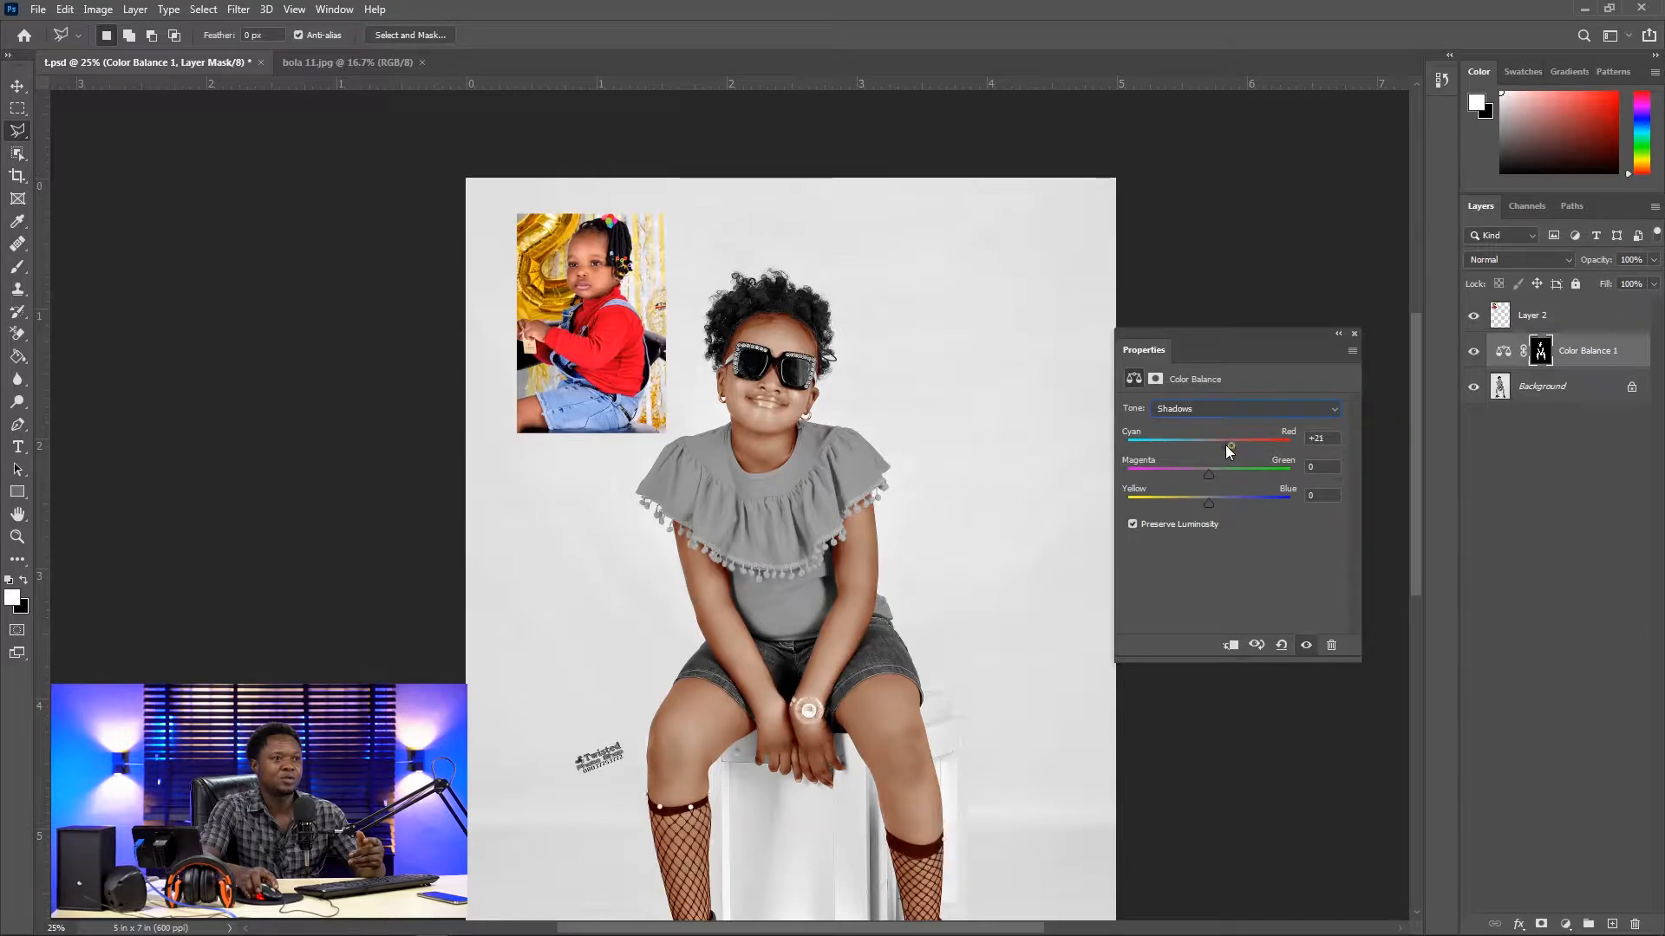
{"action": "left_click", "coordinate": [1201, 501]}
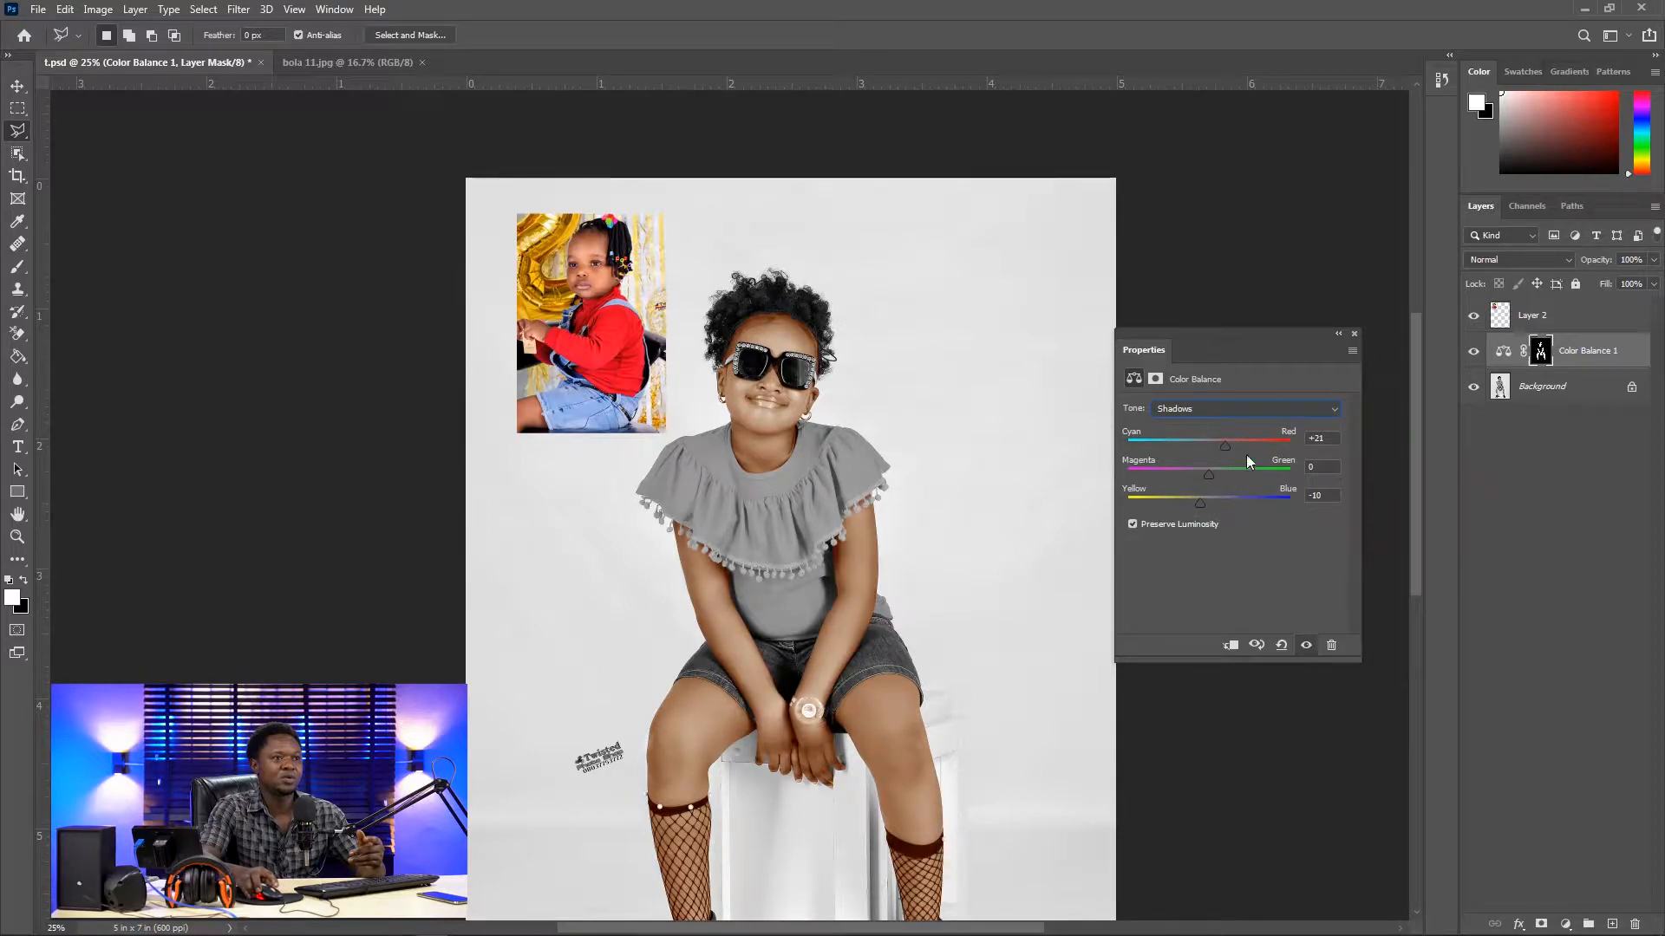
Step: For the Highlights, set the Color Balance to +52 on Cyan–Red and about -9 on Yellow–Blue
{"action": "left_click", "coordinate": [1219, 409]}
{"action": "left_click", "coordinate": [1211, 451]}
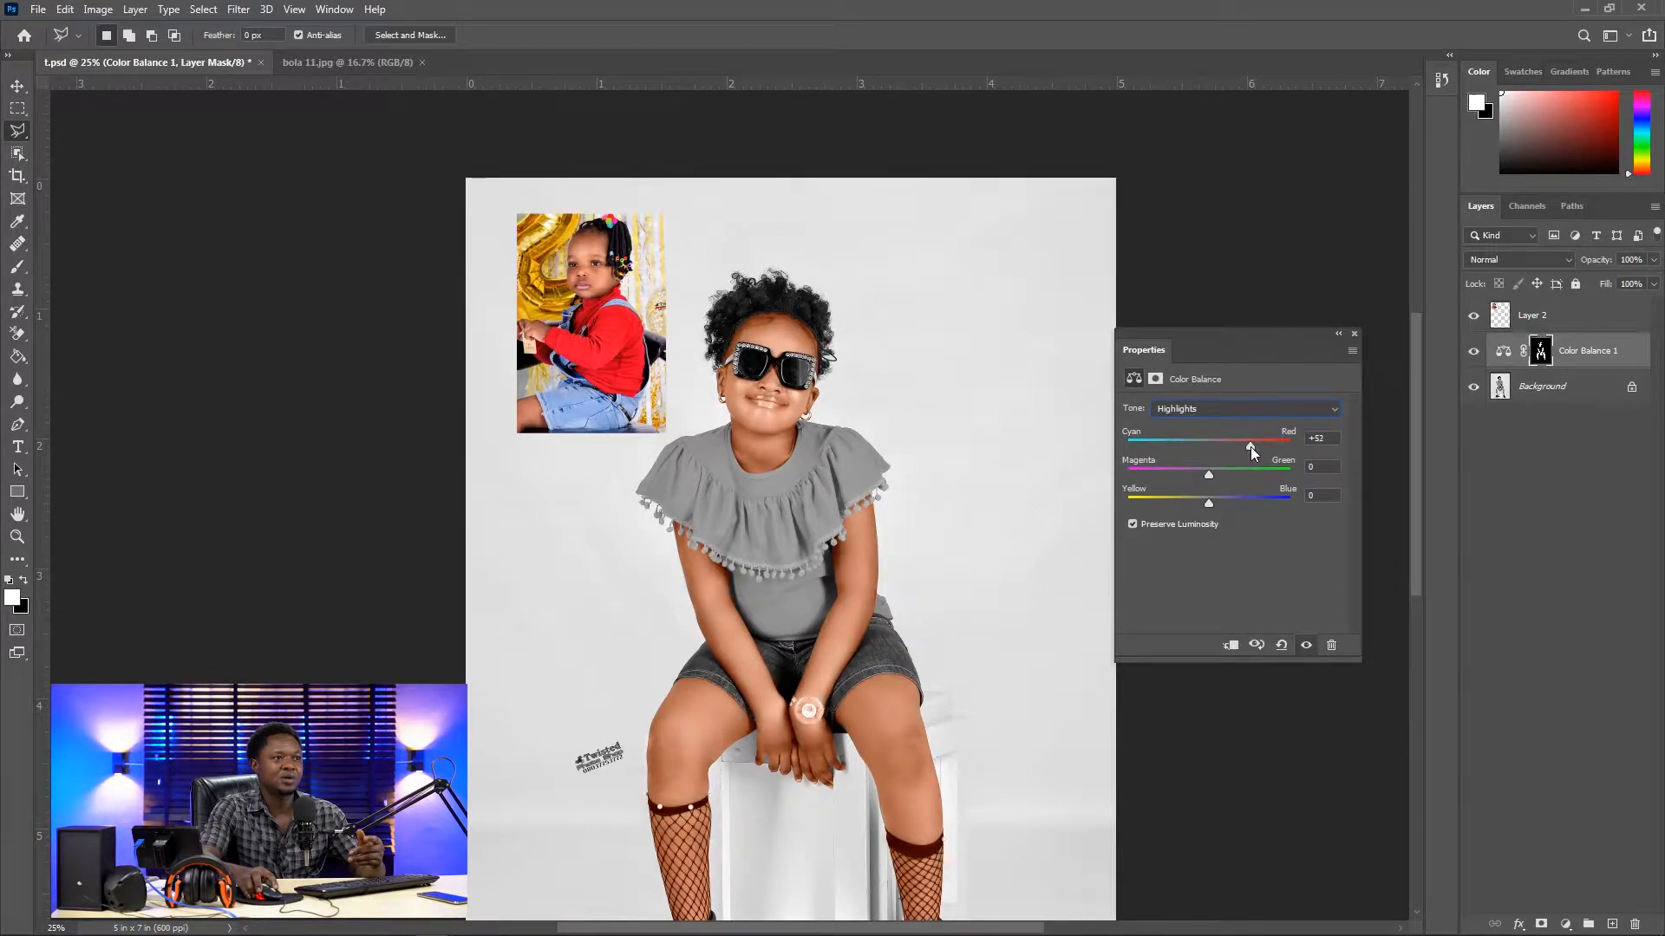
{"action": "left_click_drag", "start_coordinate": [1209, 511], "coordinate": [1194, 506]}
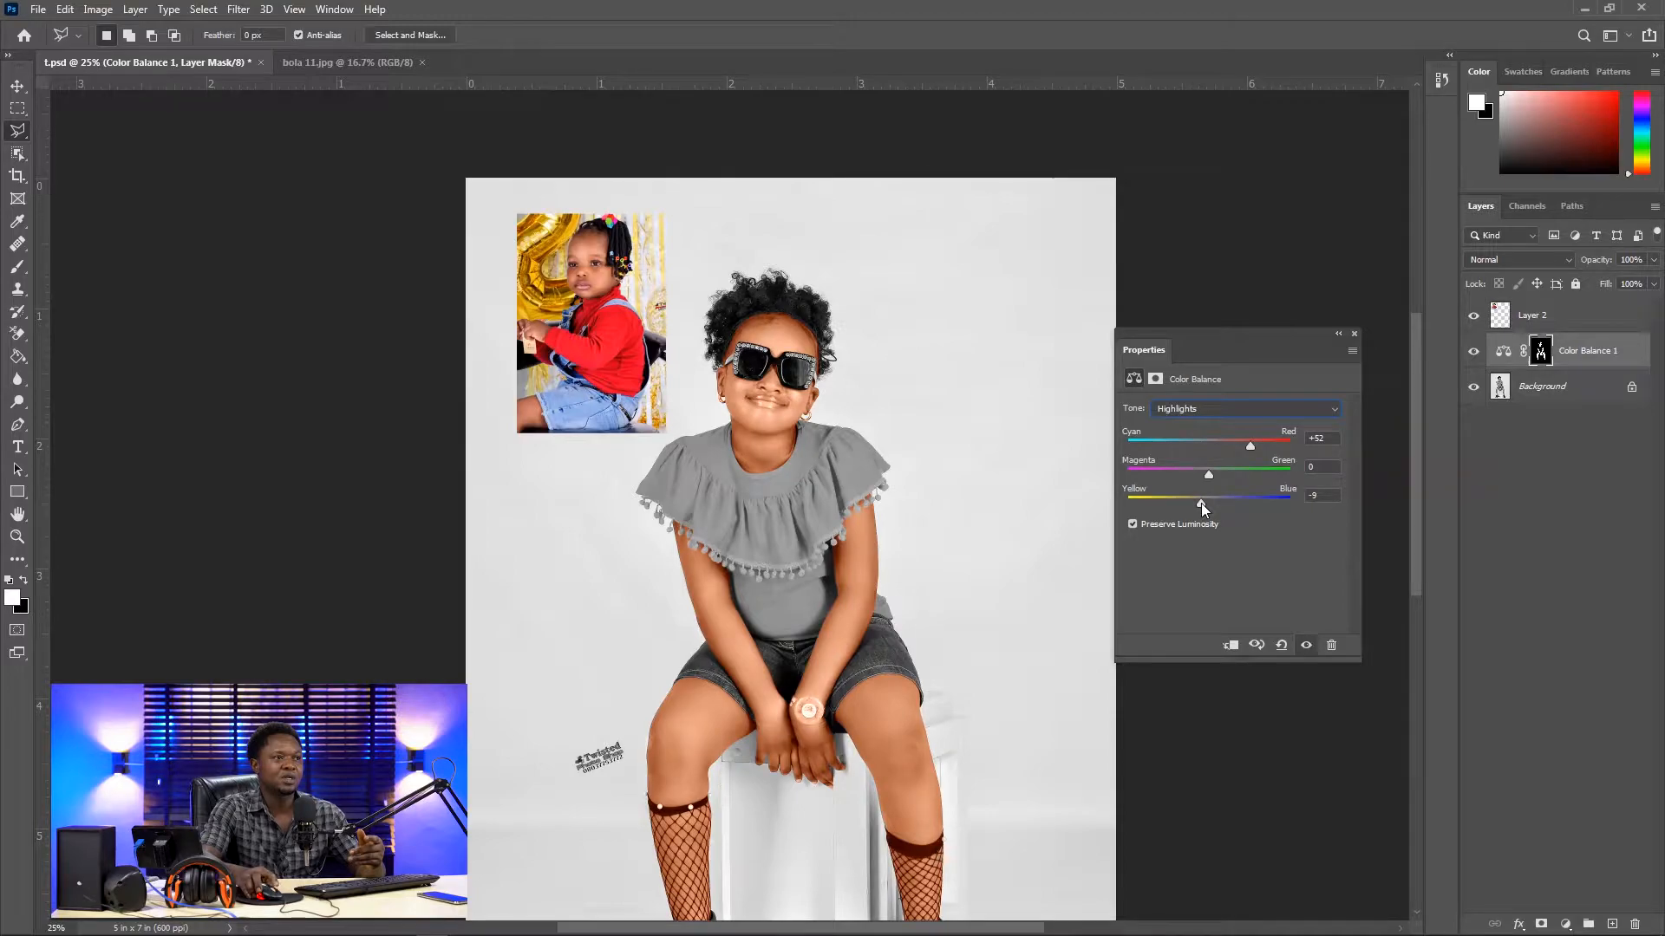
Step: Review the Shadows and Midtones Color Balance settings and compare the child's skin colour with the reference photo
{"action": "left_click", "coordinate": [1219, 409]}
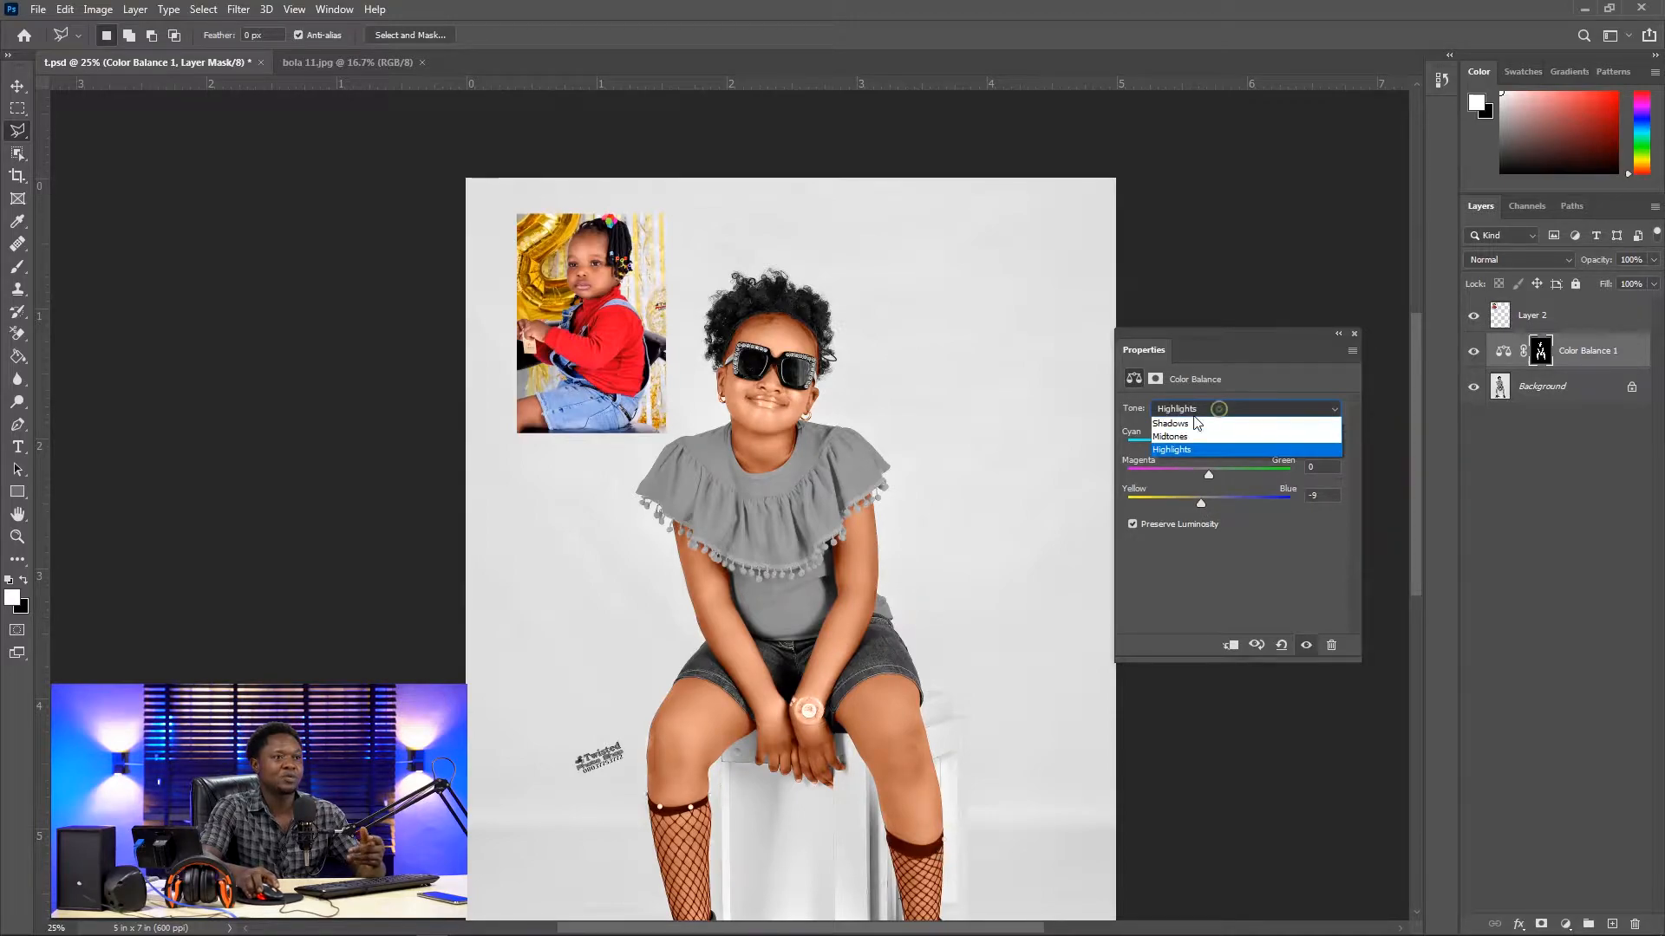
{"action": "left_click", "coordinate": [1177, 428]}
{"action": "left_click", "coordinate": [1179, 409]}
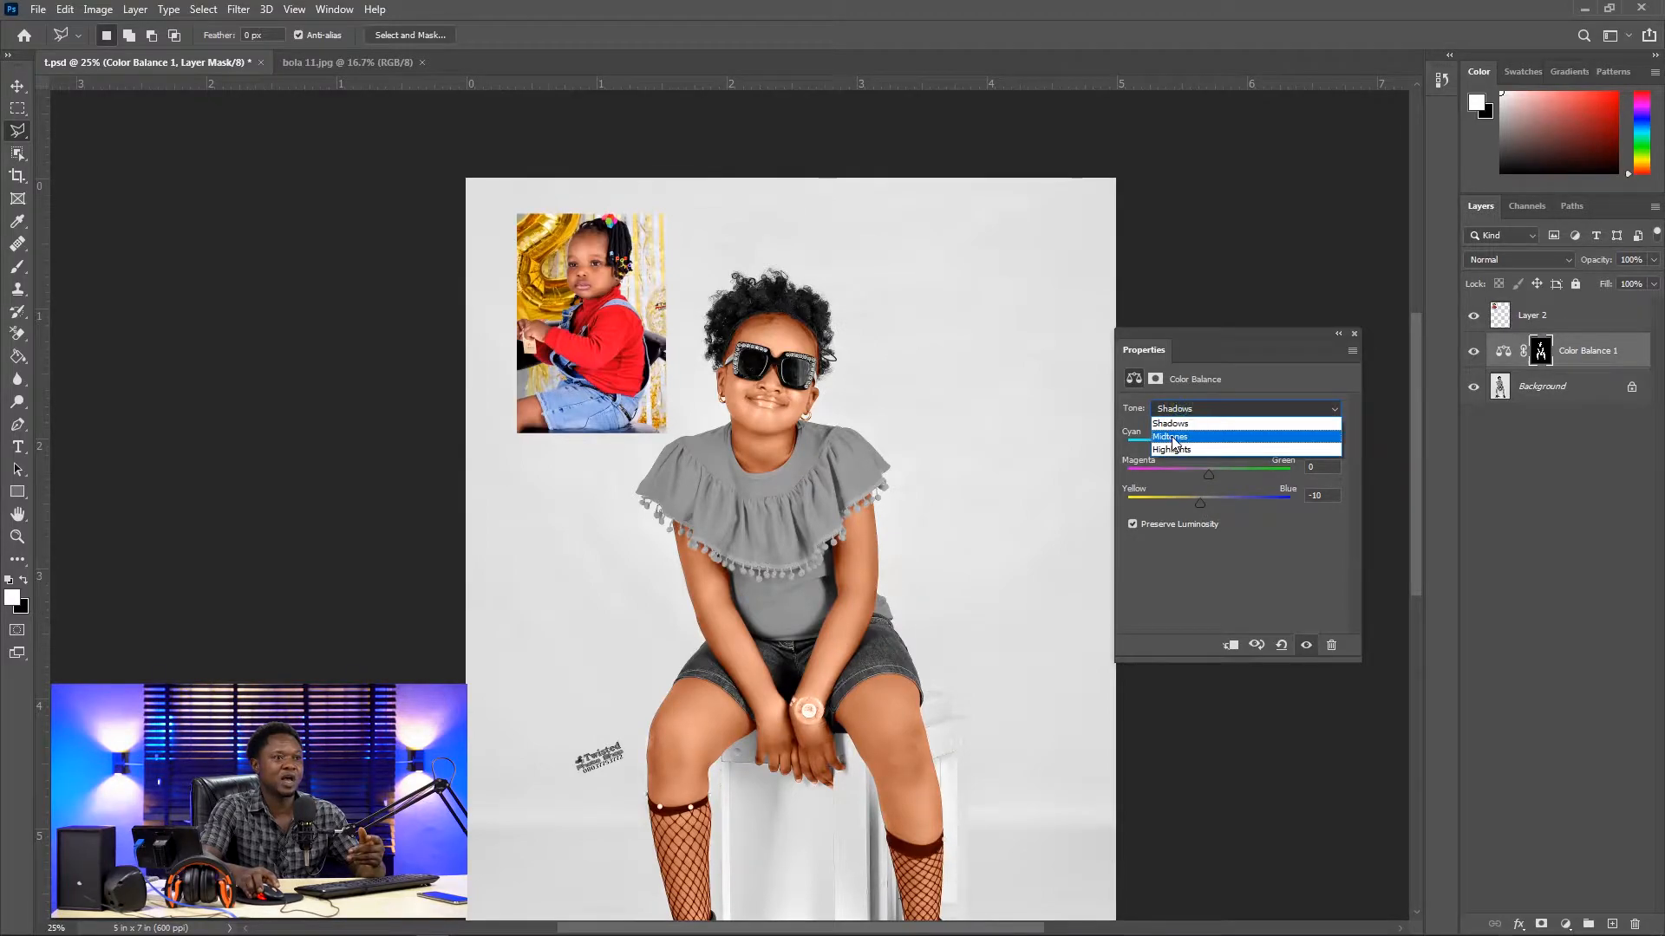
{"action": "left_click", "coordinate": [1171, 436]}
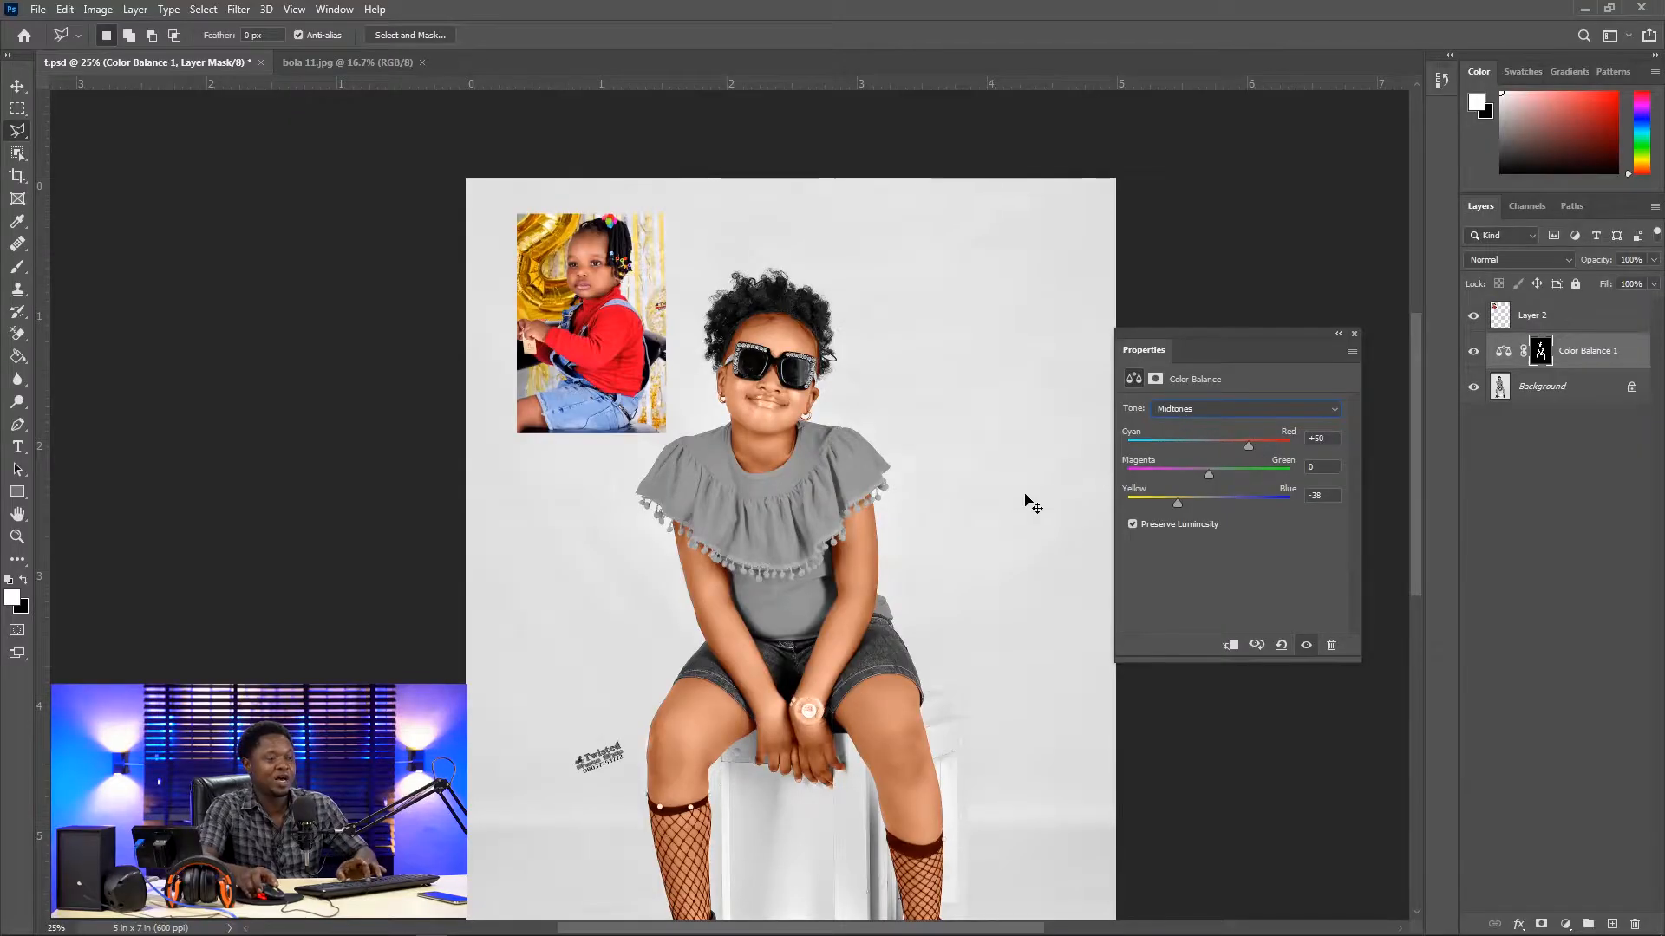
{"action": "key", "text": "ctrl+plus"}
{"action": "key", "text": "ctrl+plus"}
{"action": "key", "text": "ctrl+plus"}
{"action": "left_click_drag", "start_coordinate": [717, 338], "coordinate": [770, 700]}
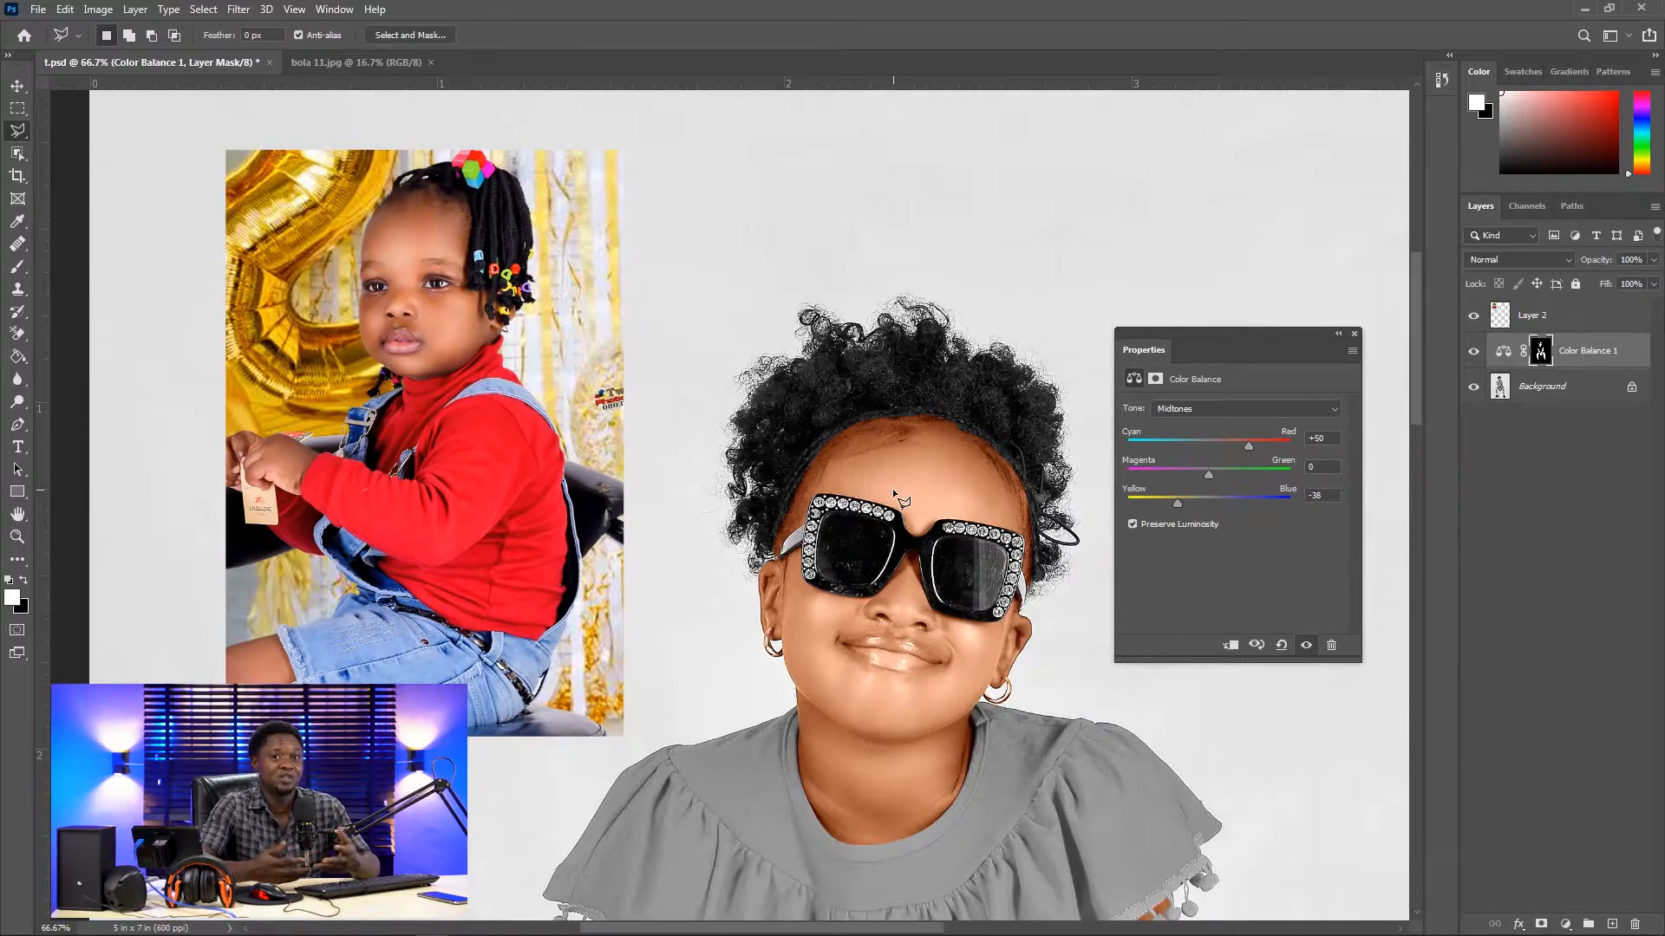
{"action": "key", "text": "ctrl+minus"}
{"action": "key", "text": "ctrl+minus"}
{"action": "key", "text": "ctrl+minus"}
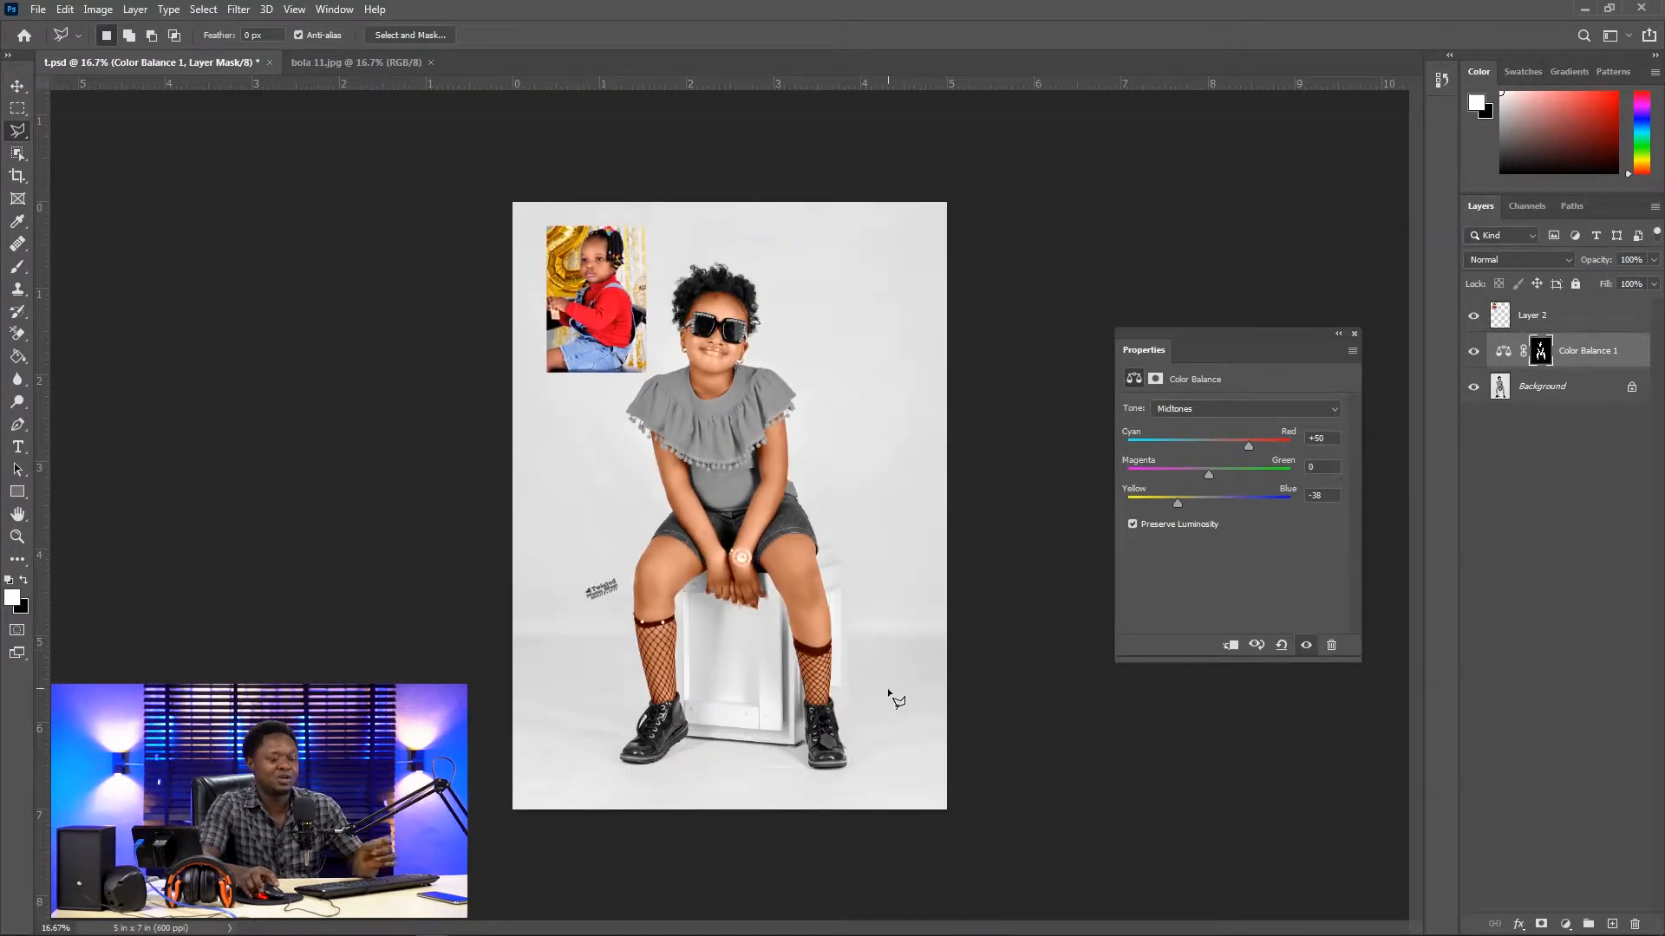
Step: Examine the coloured arms and the edges of the denim shorts up close
{"action": "key", "text": "ctrl+plus"}
{"action": "key", "text": "ctrl+plus"}
{"action": "key", "text": "ctrl+plus"}
{"action": "key", "text": "ctrl+plus"}
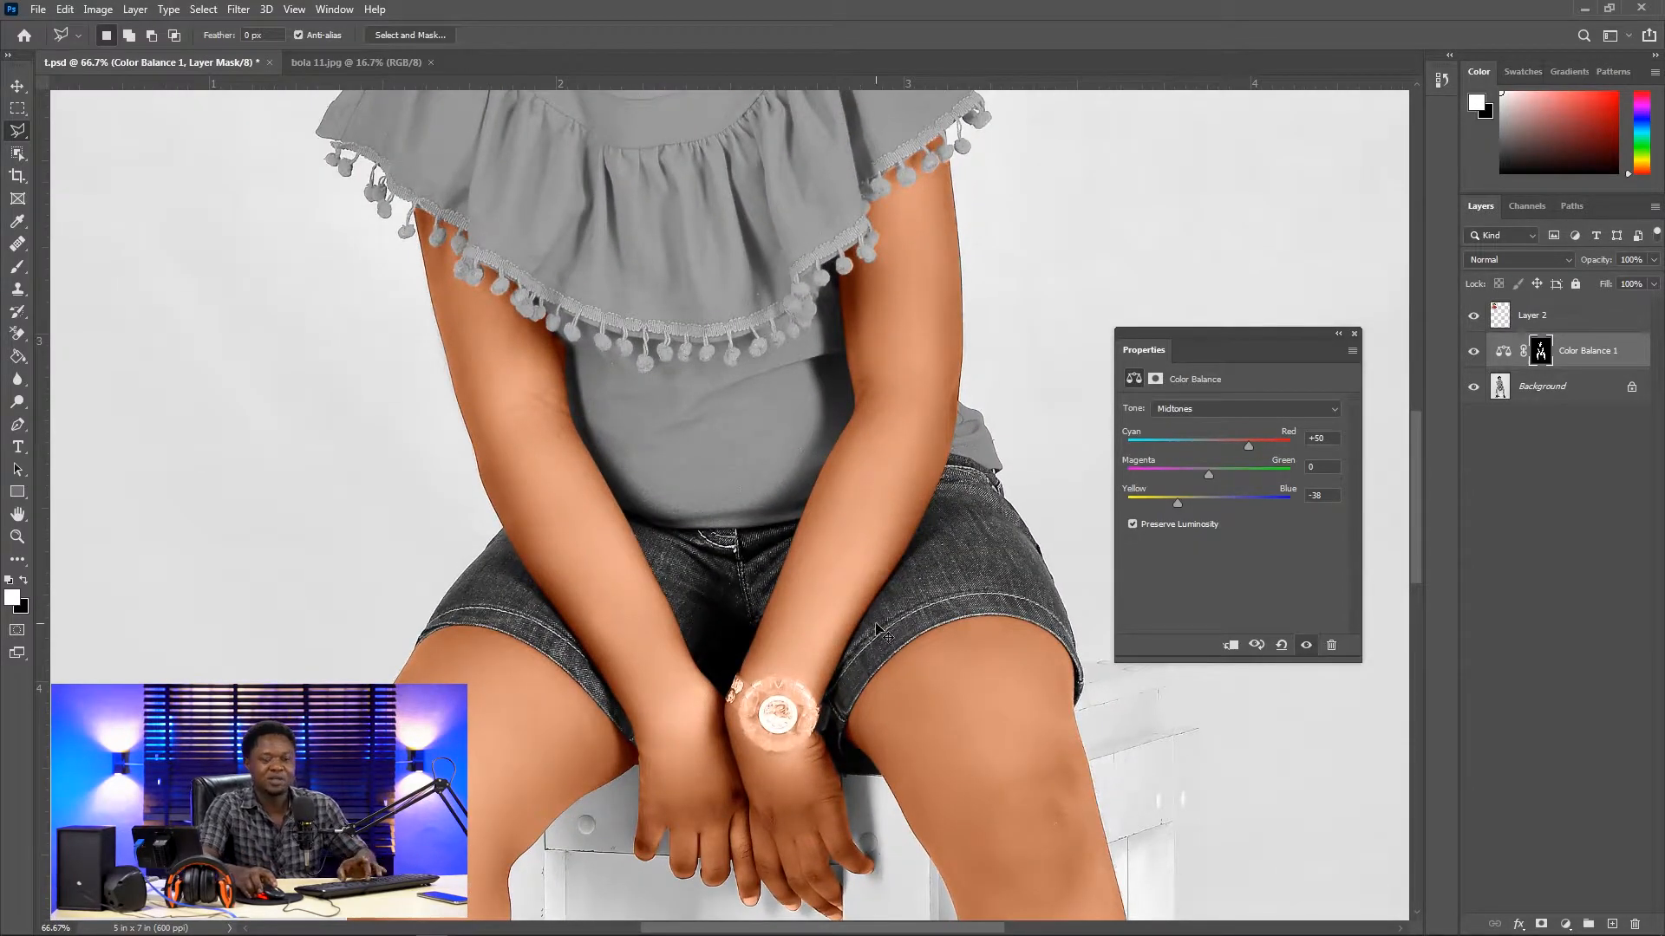
{"action": "key", "text": "ctrl+plus"}
{"action": "left_click_drag", "start_coordinate": [922, 616], "coordinate": [710, 550]}
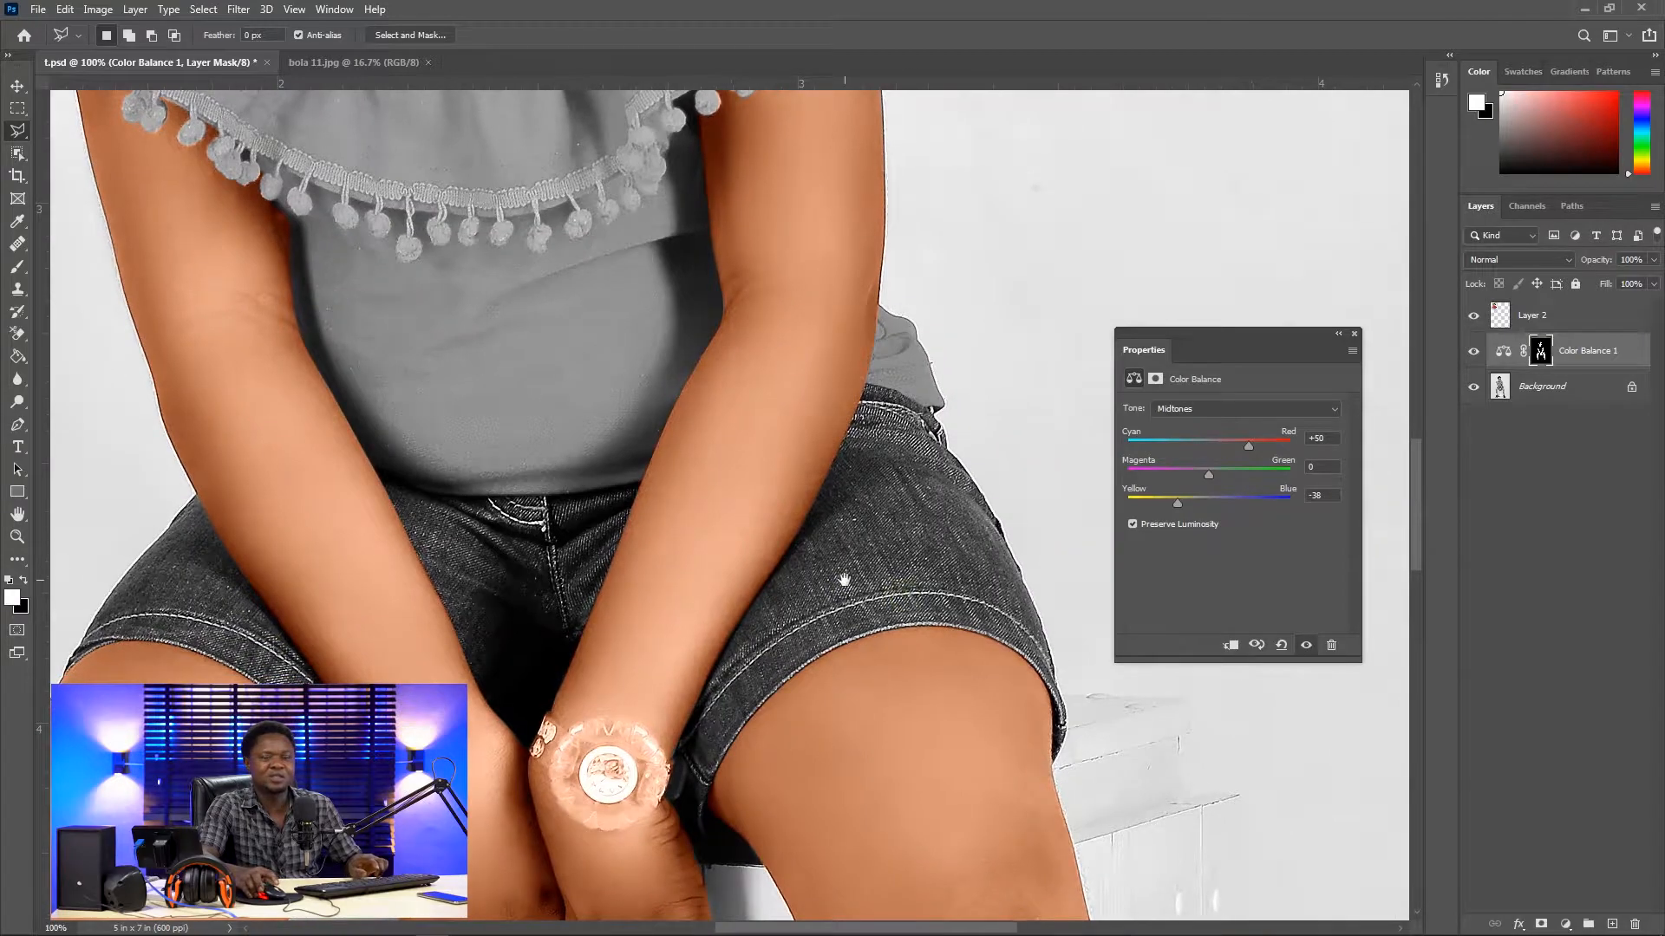
{"action": "key", "text": "ctrl+plus"}
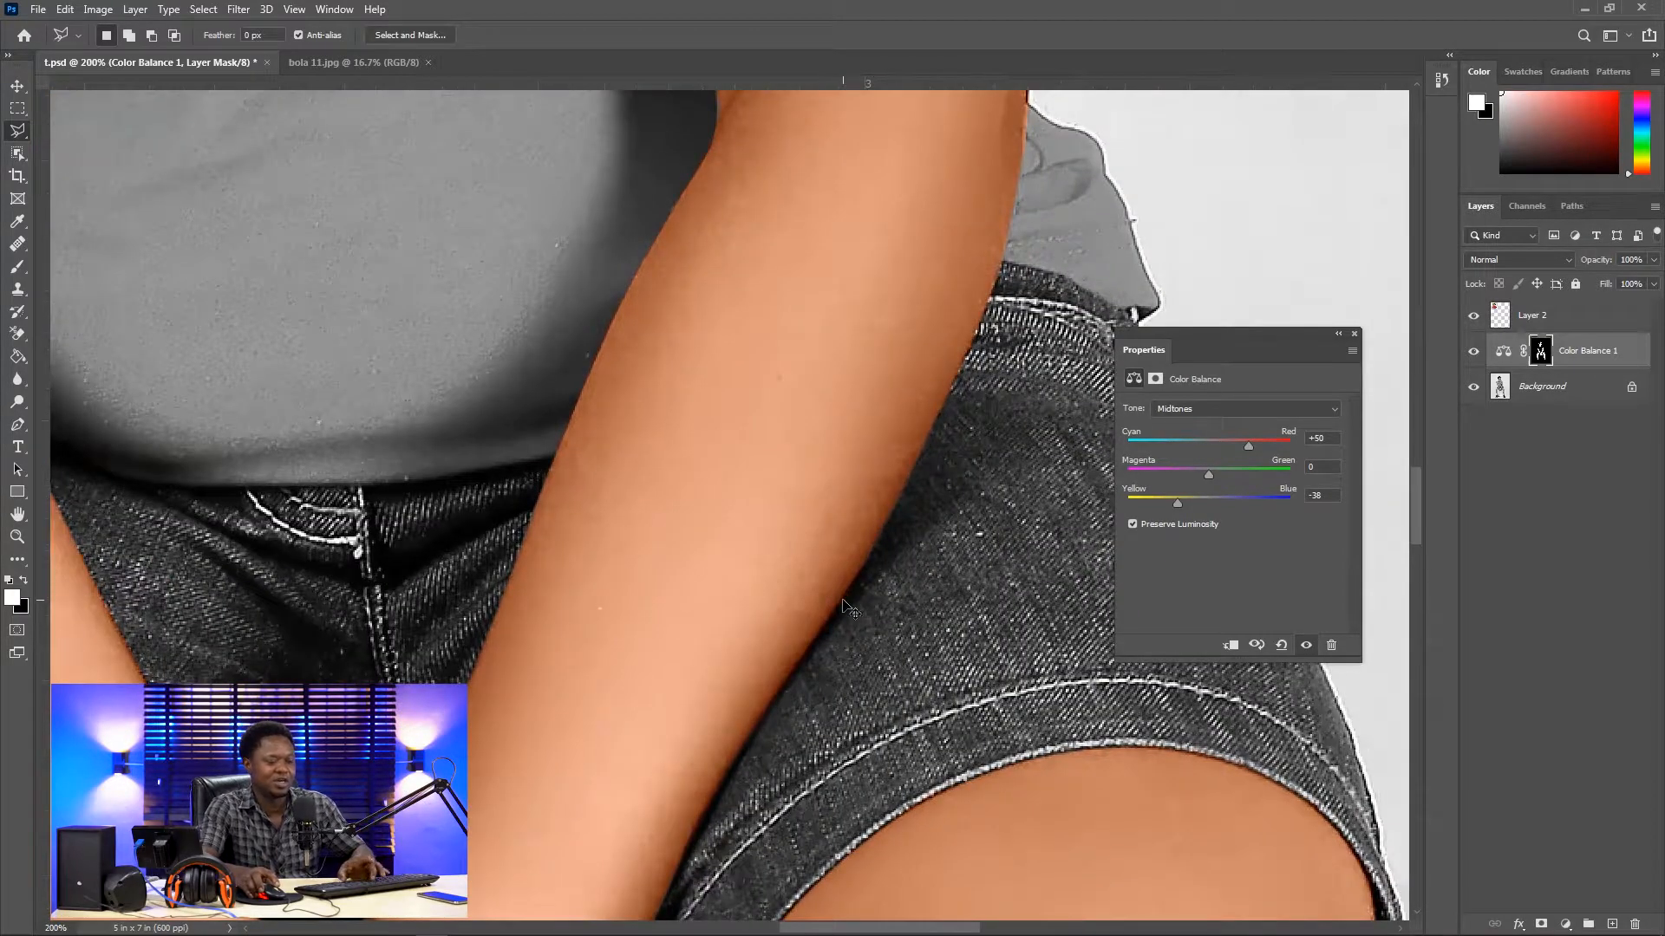
{"action": "key", "text": "ctrl+minus"}
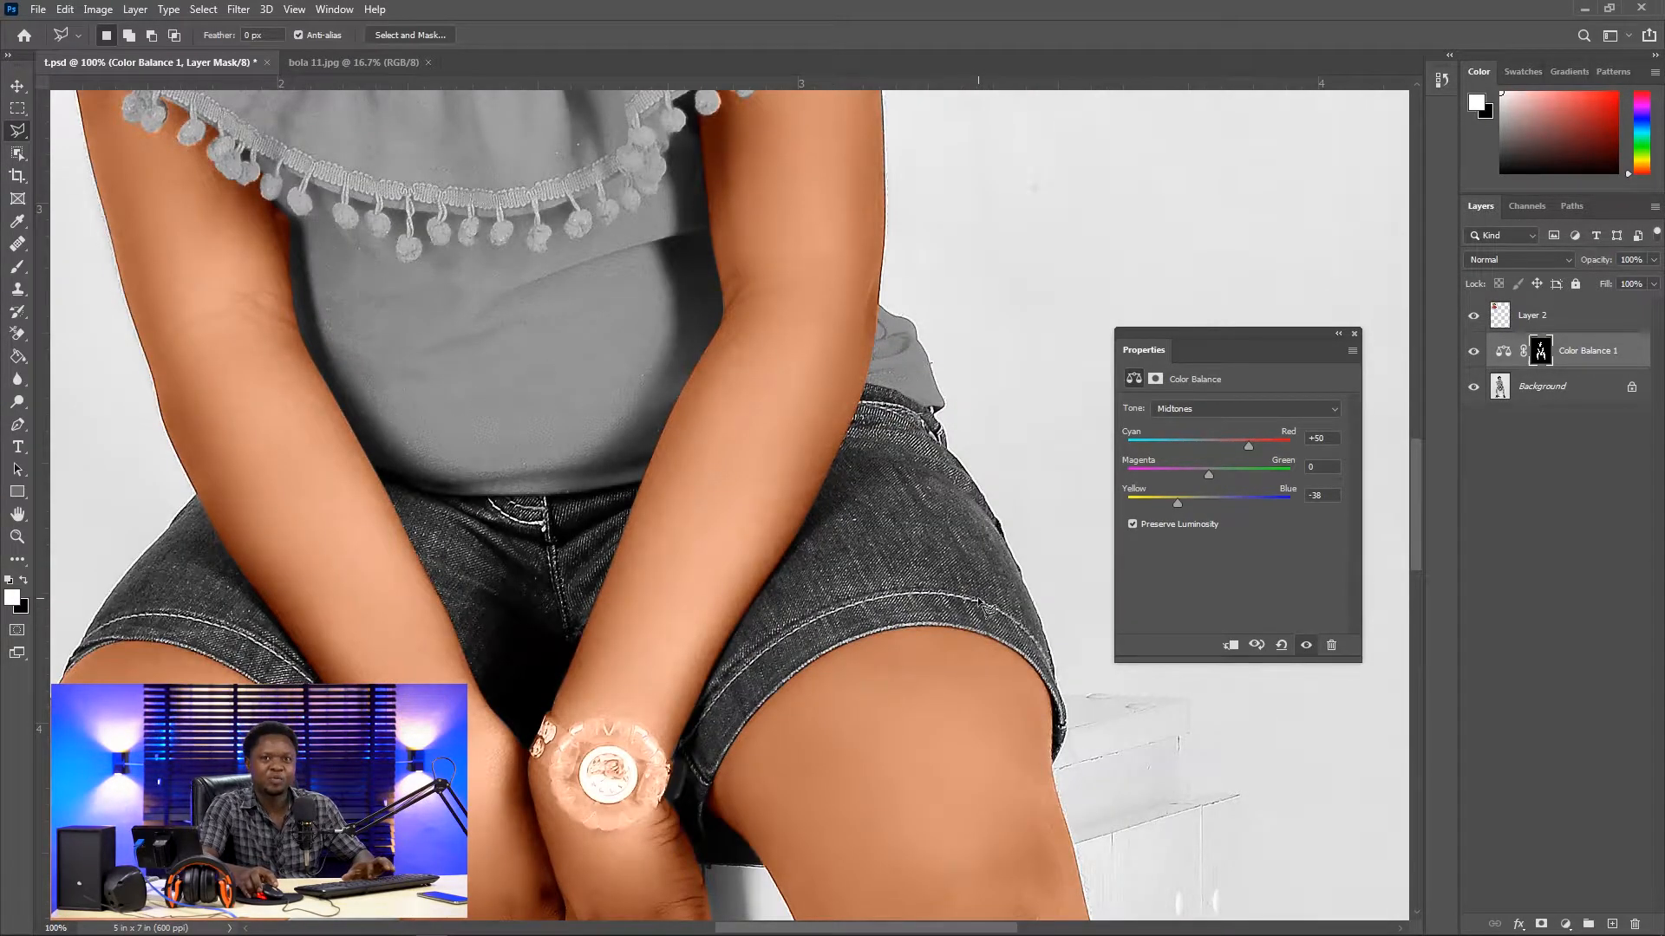
{"action": "key", "text": "ctrl+plus"}
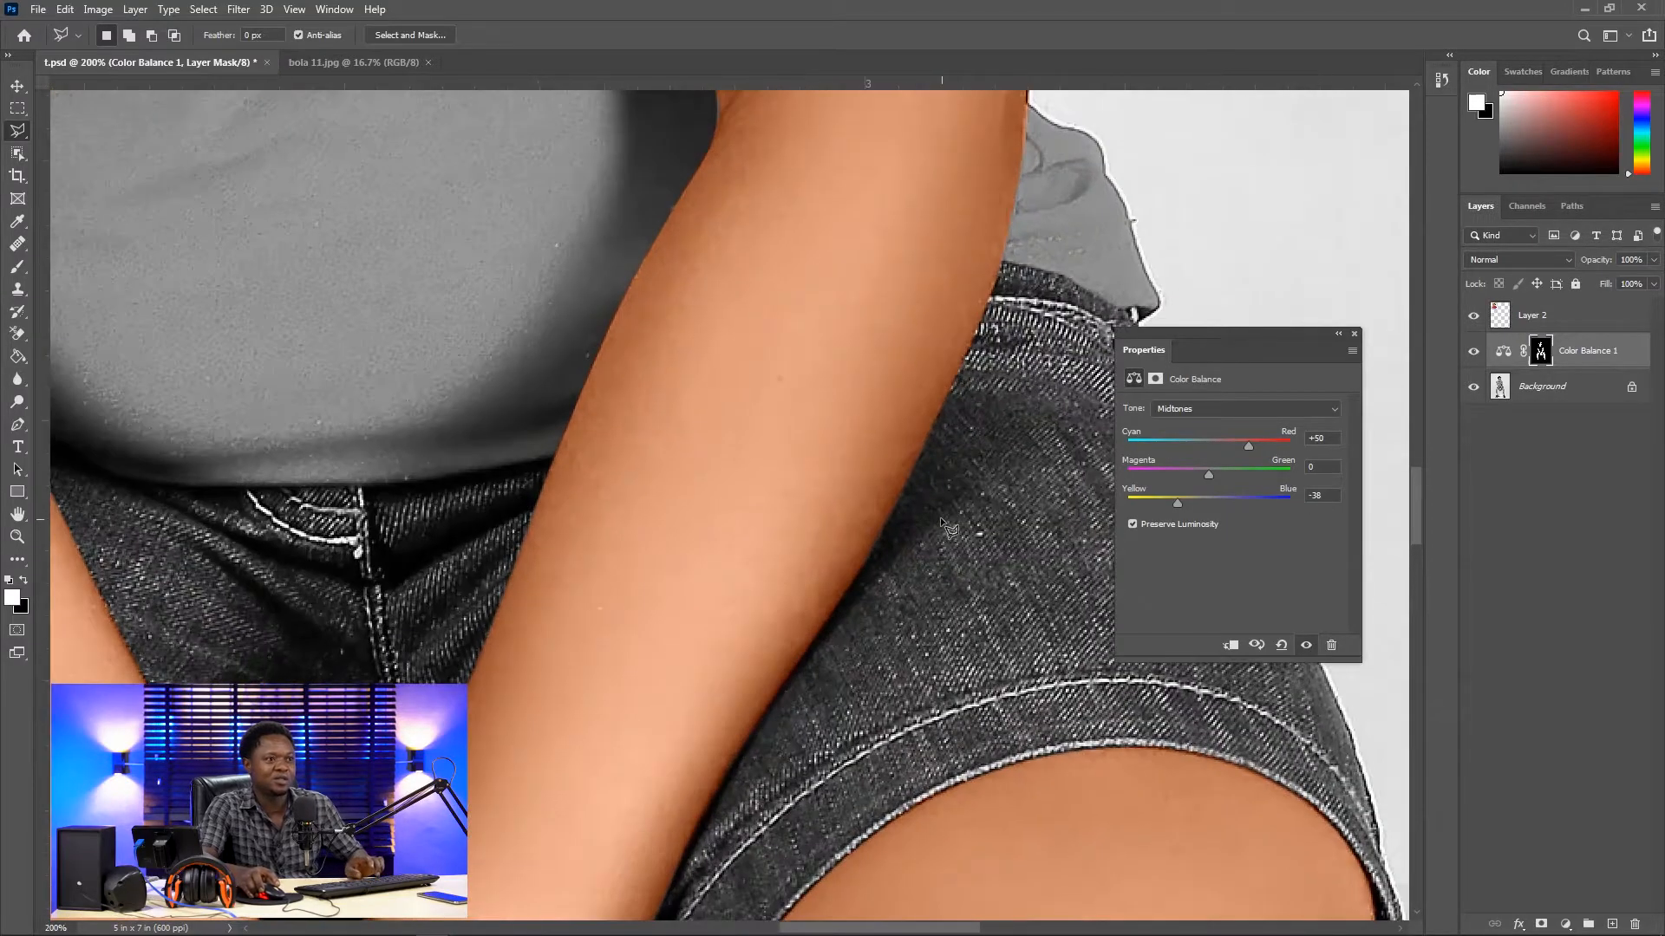
{"action": "left_click_drag", "start_coordinate": [947, 515], "coordinate": [645, 462]}
{"action": "key", "text": "ctrl+plus"}
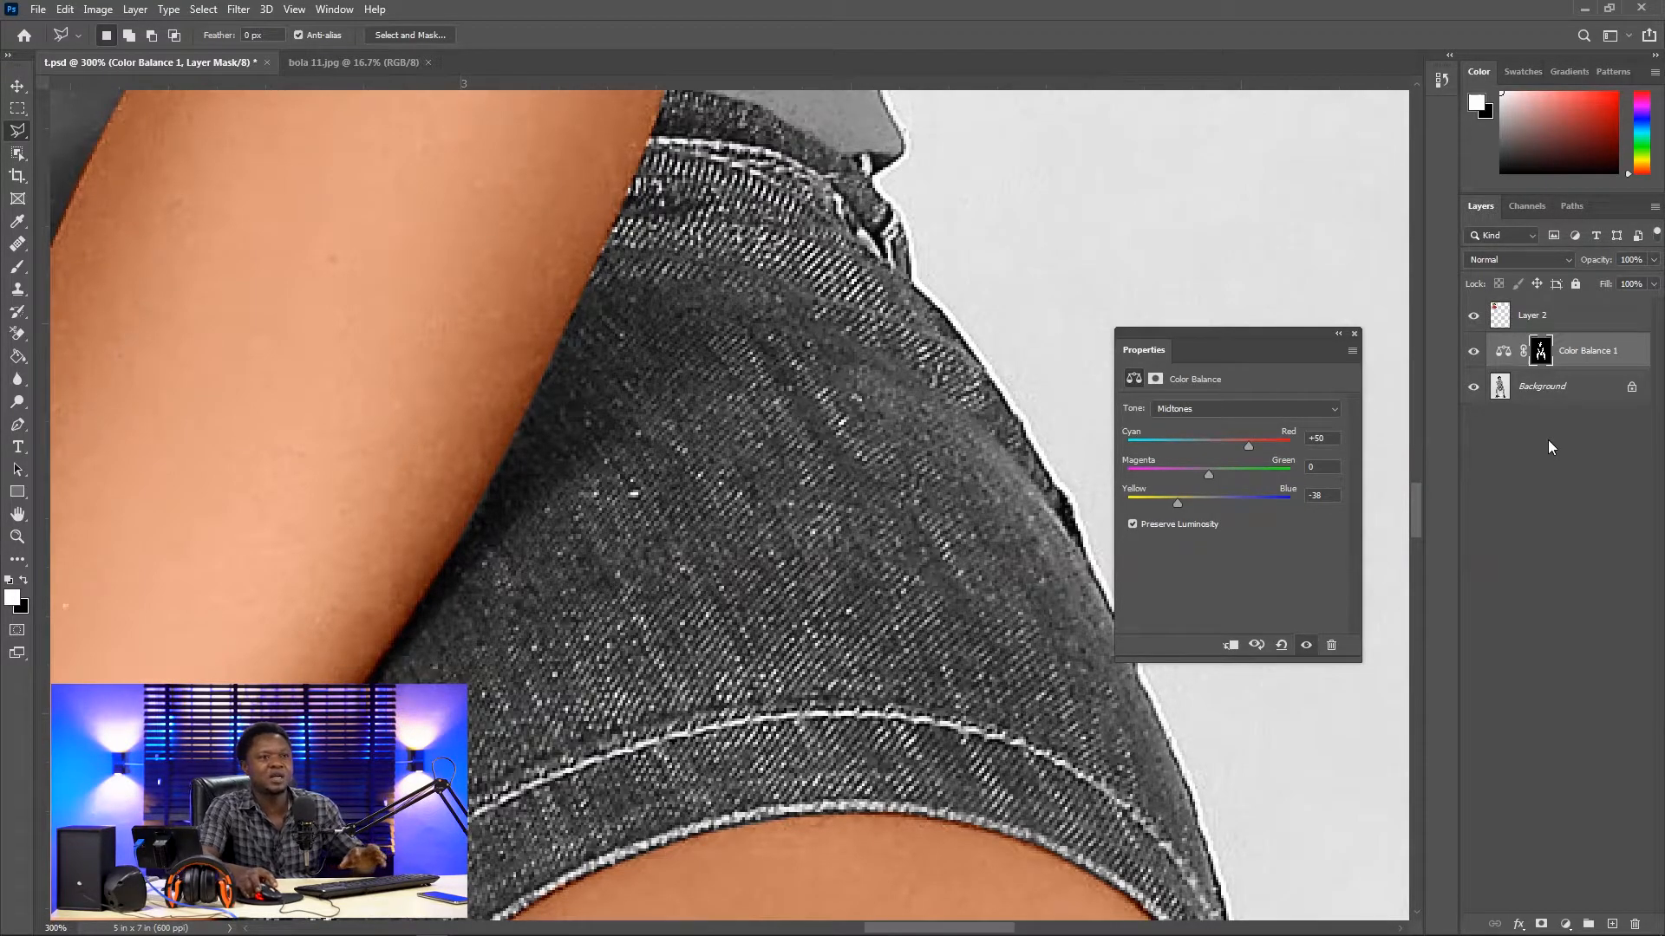
Step: Rename the Color Balance adjustment layer to "skin tone"
{"action": "double_click", "coordinate": [1573, 350]}
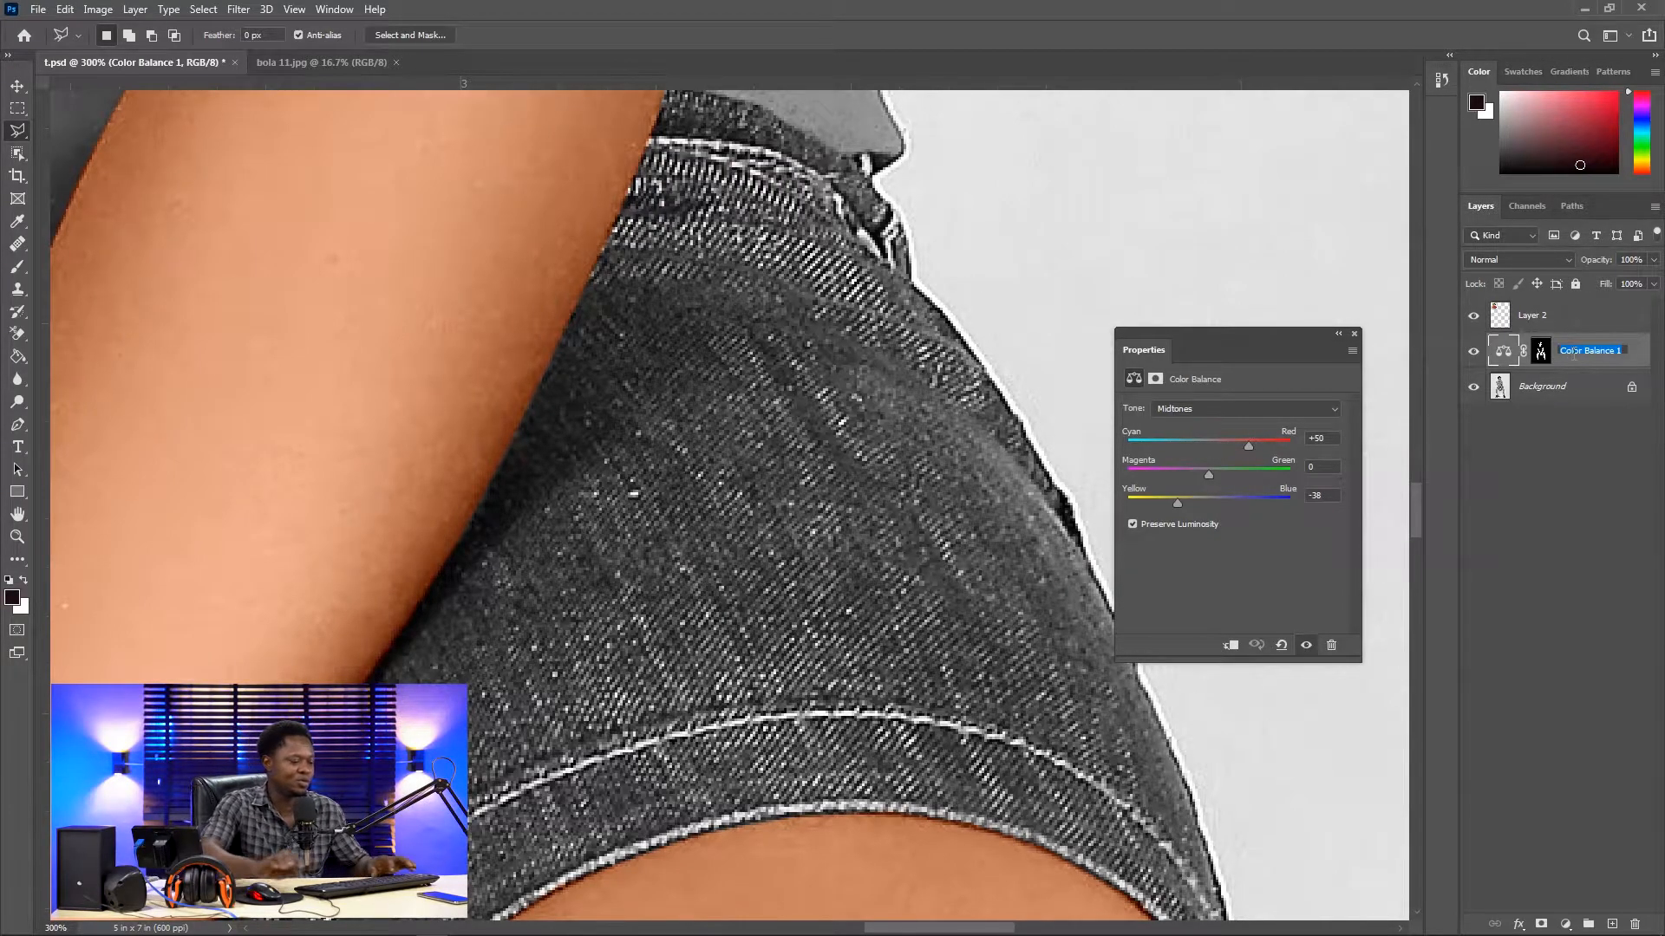
{"action": "type", "text": "s"}
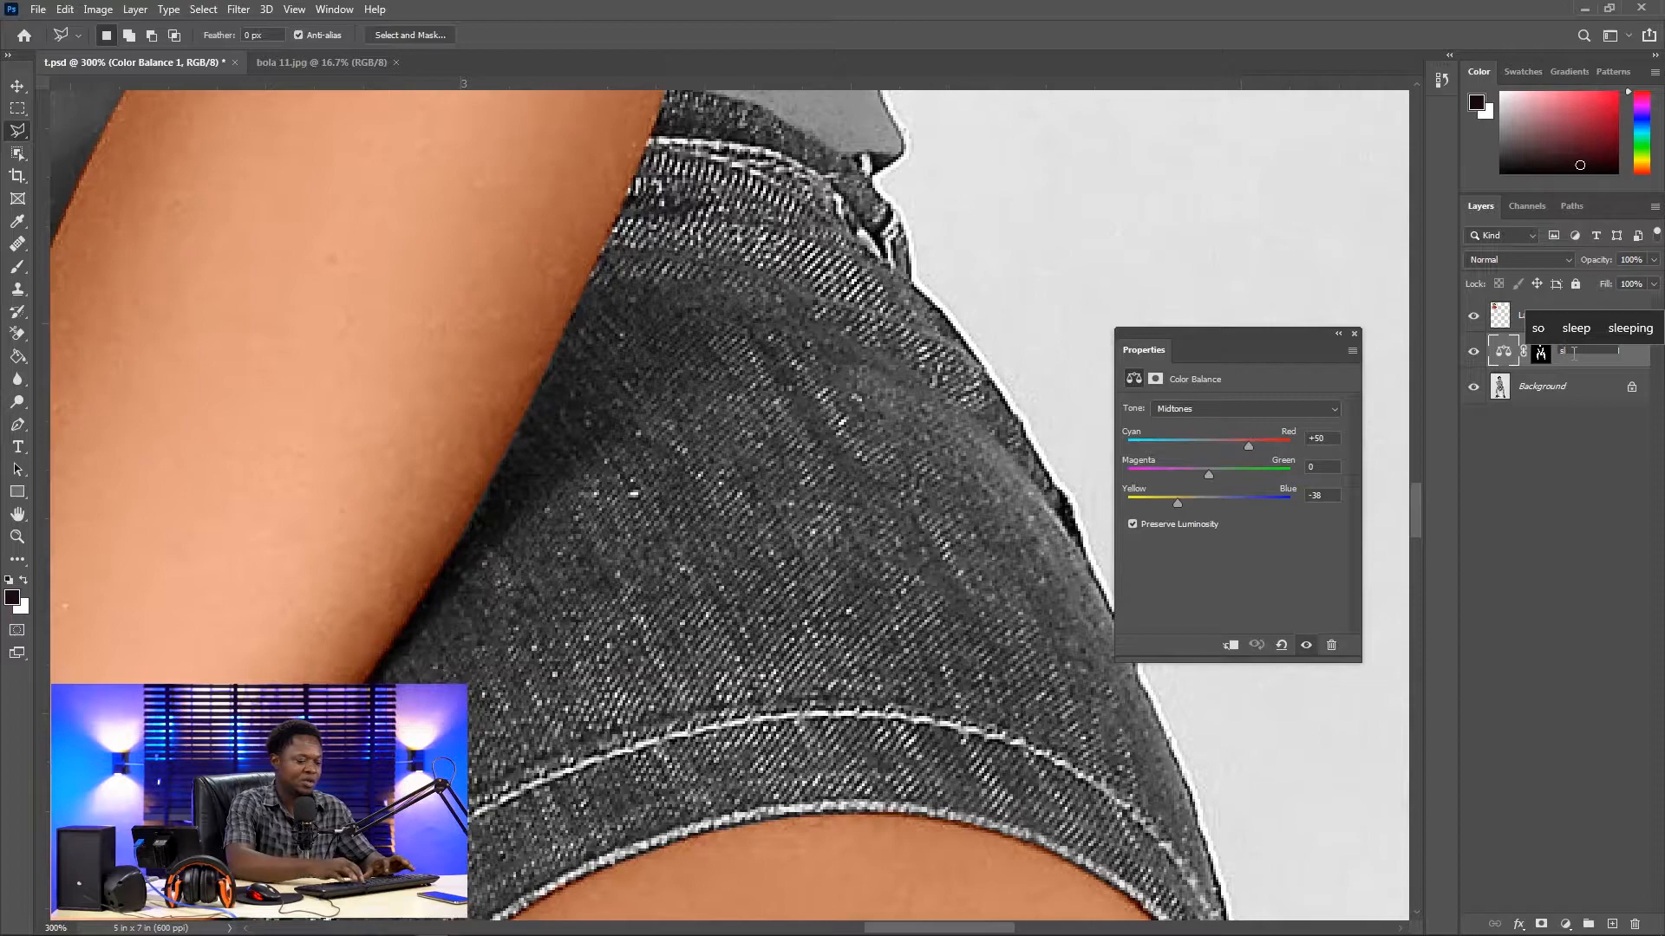
{"action": "type", "text": "kin ton"}
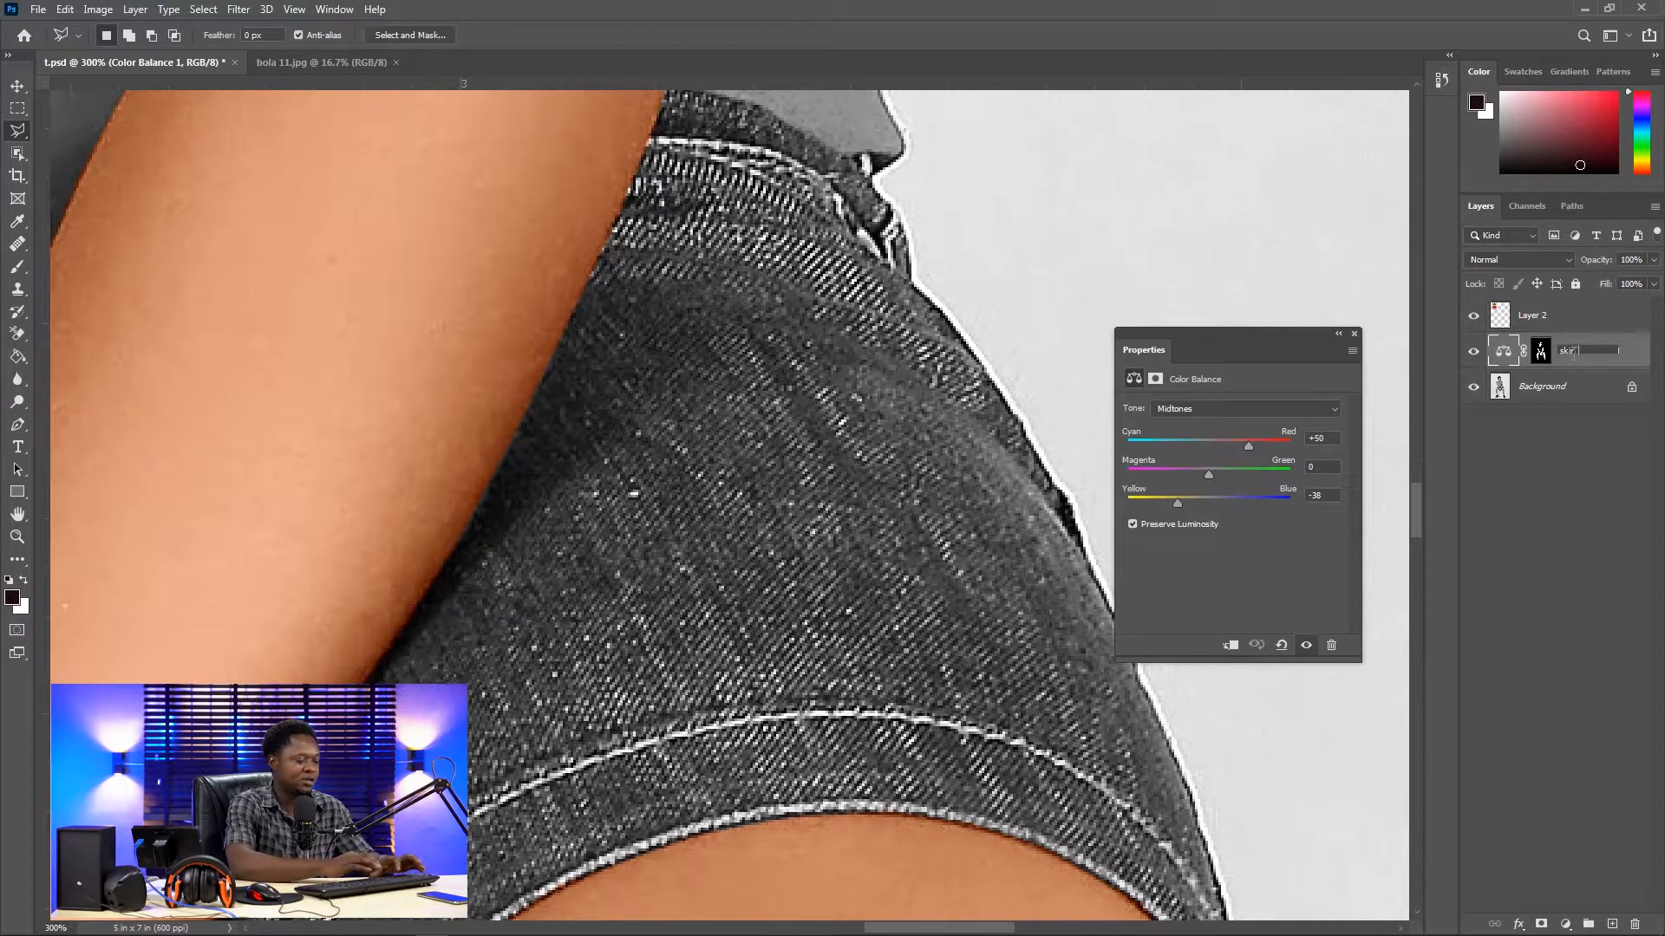
{"action": "type", "text": "r"}
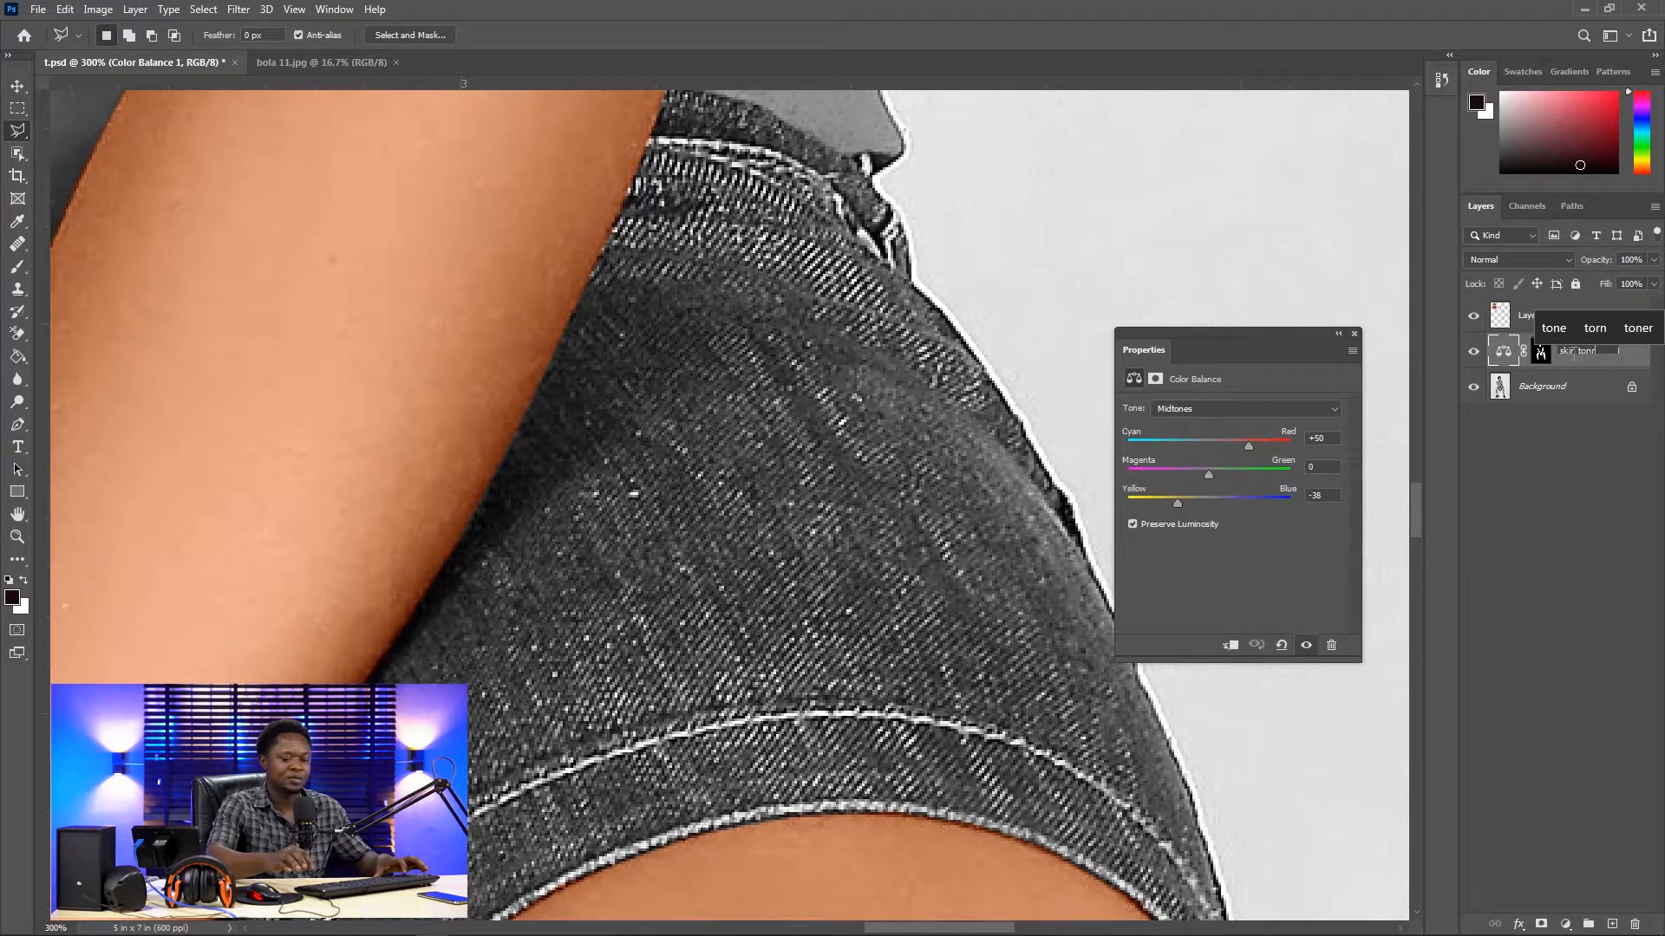
{"action": "key", "text": "BackSpace"}
{"action": "type", "text": "e"}
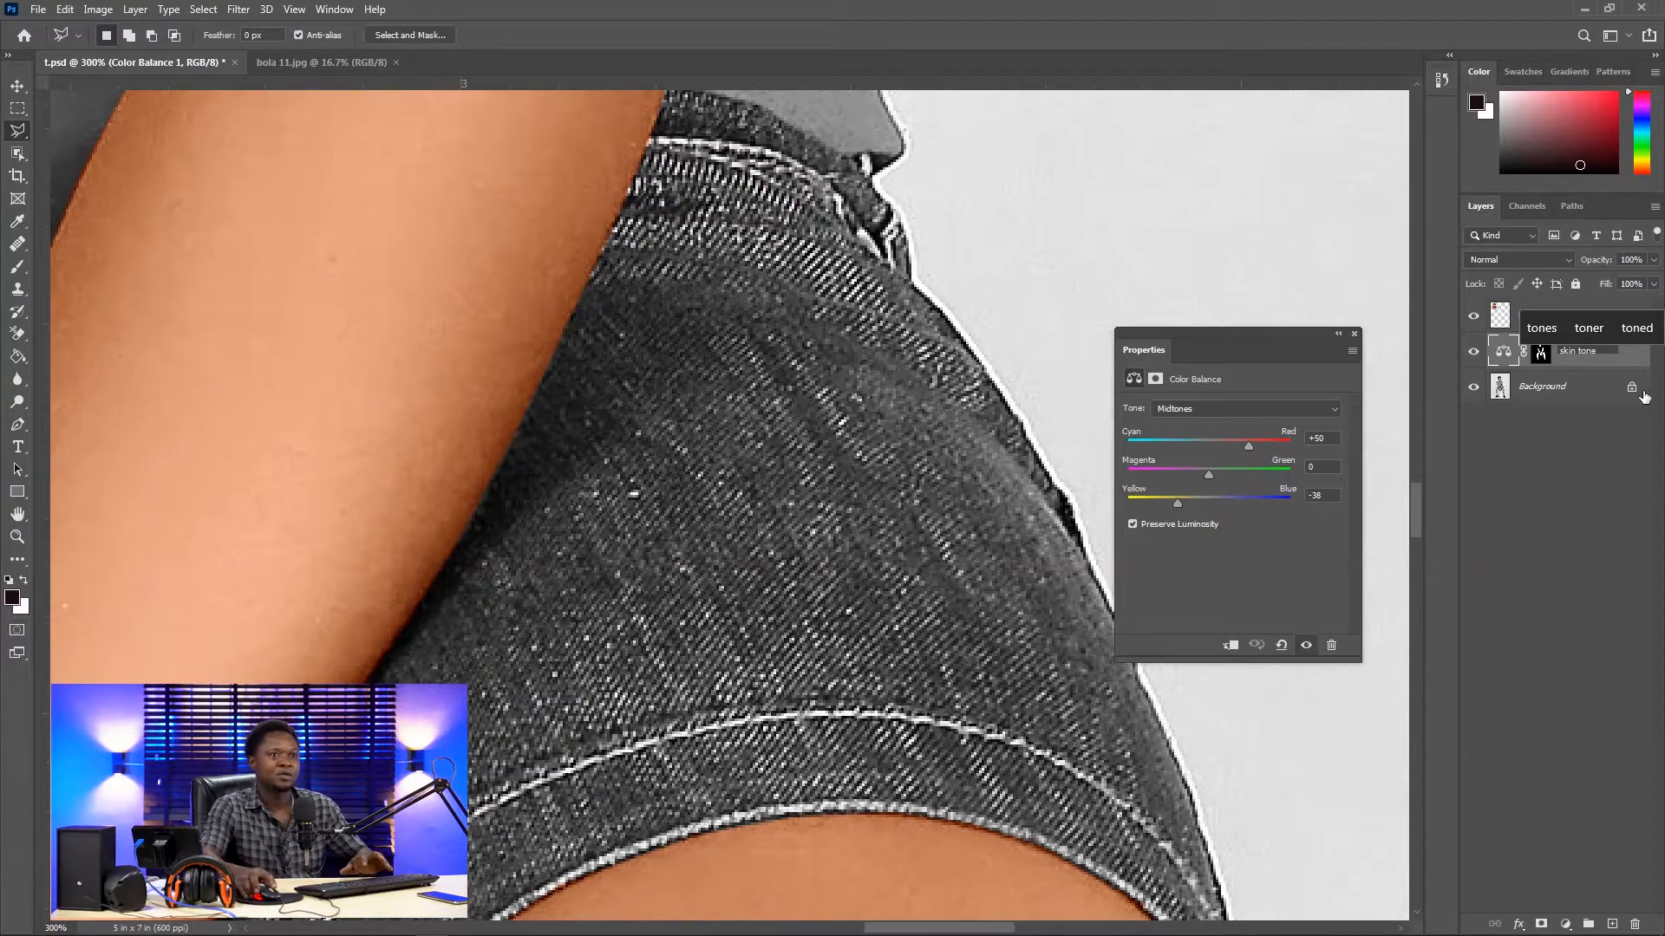
{"action": "key", "text": "Return"}
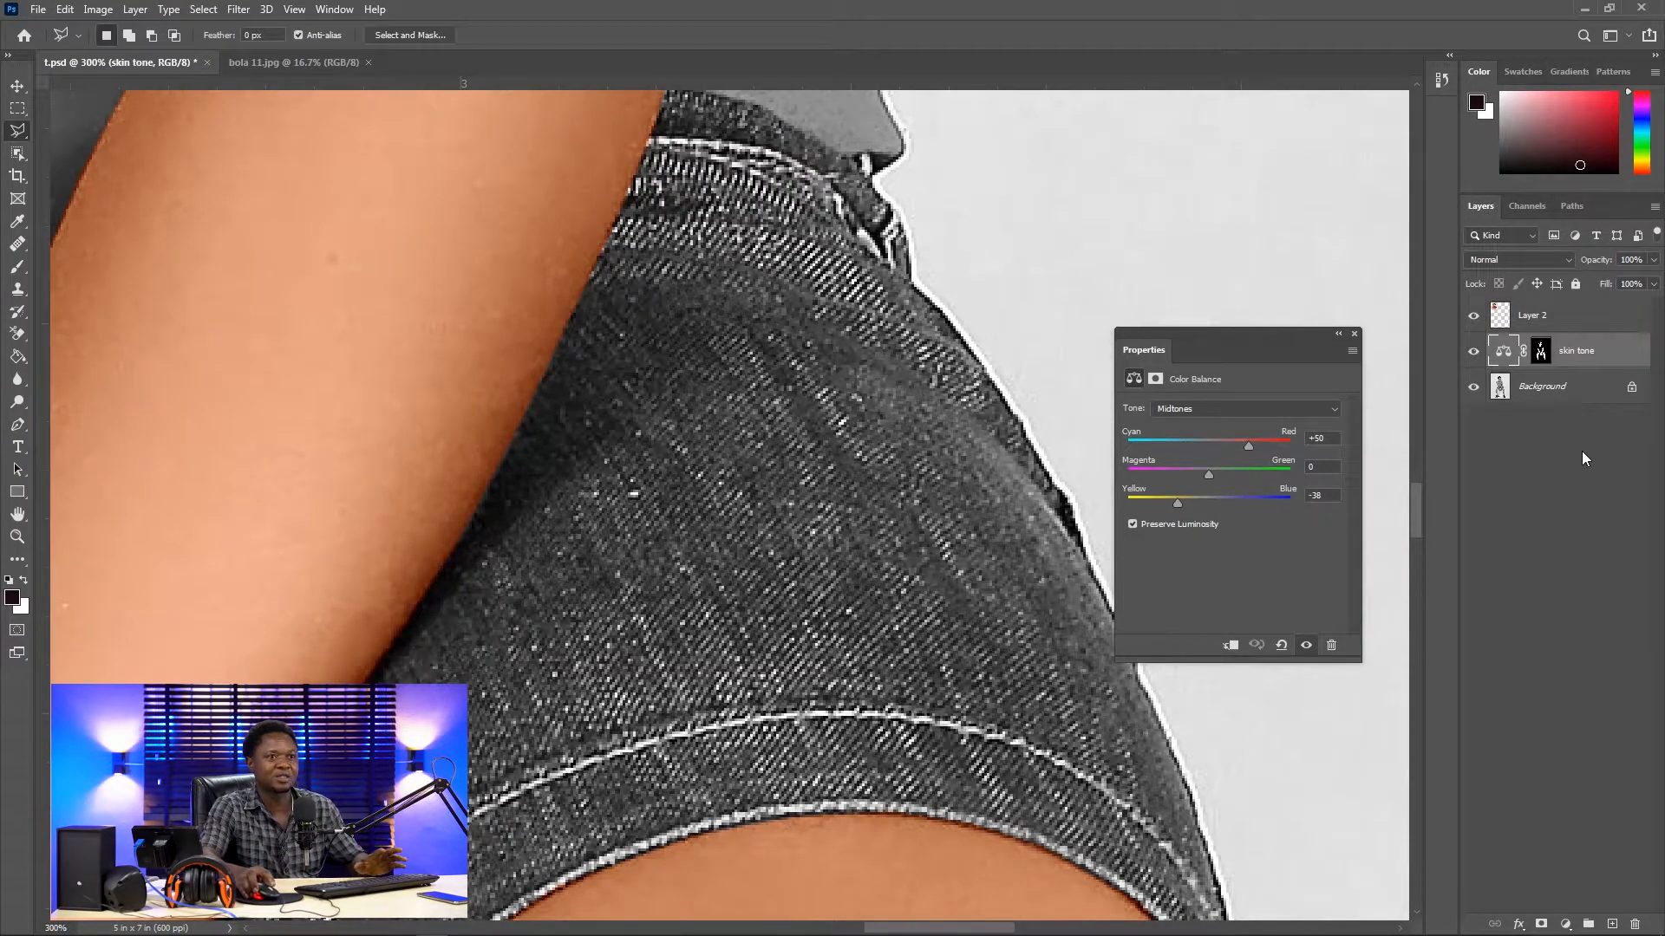
Step: On the Background layer, trace the shorts leg on the picture's right side with the Polygonal Lasso, from its outer edge round the hem to the watch
{"action": "left_click", "coordinate": [1529, 390]}
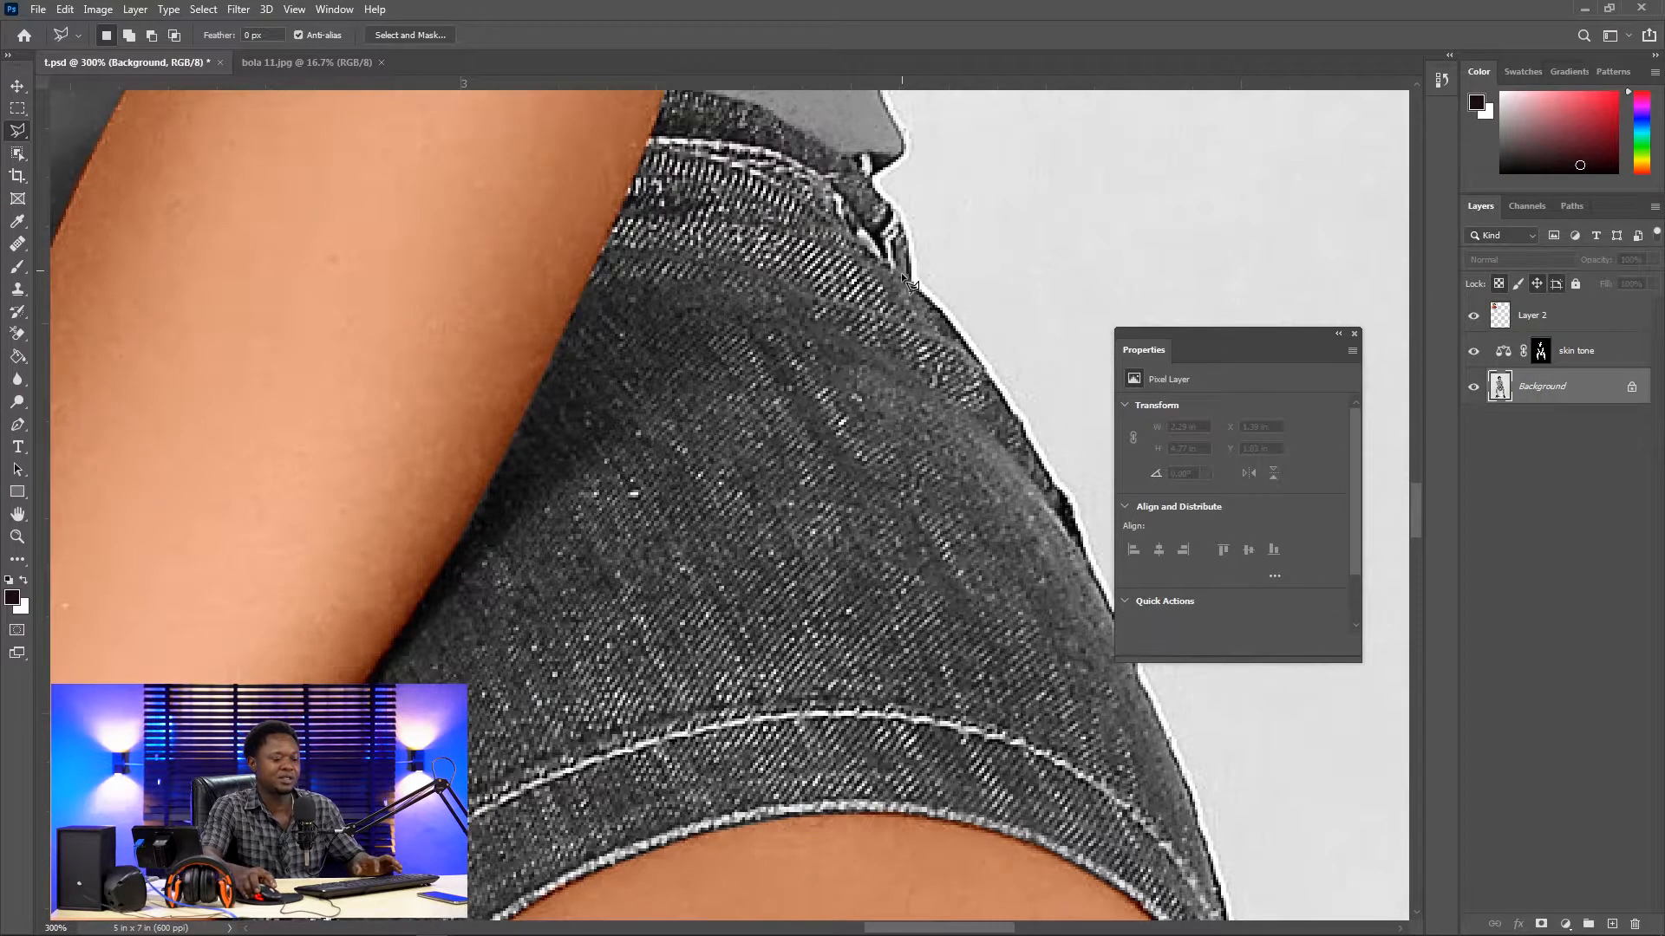
{"action": "key", "text": "ctrl+plus"}
{"action": "left_click_drag", "start_coordinate": [817, 300], "coordinate": [572, 482]}
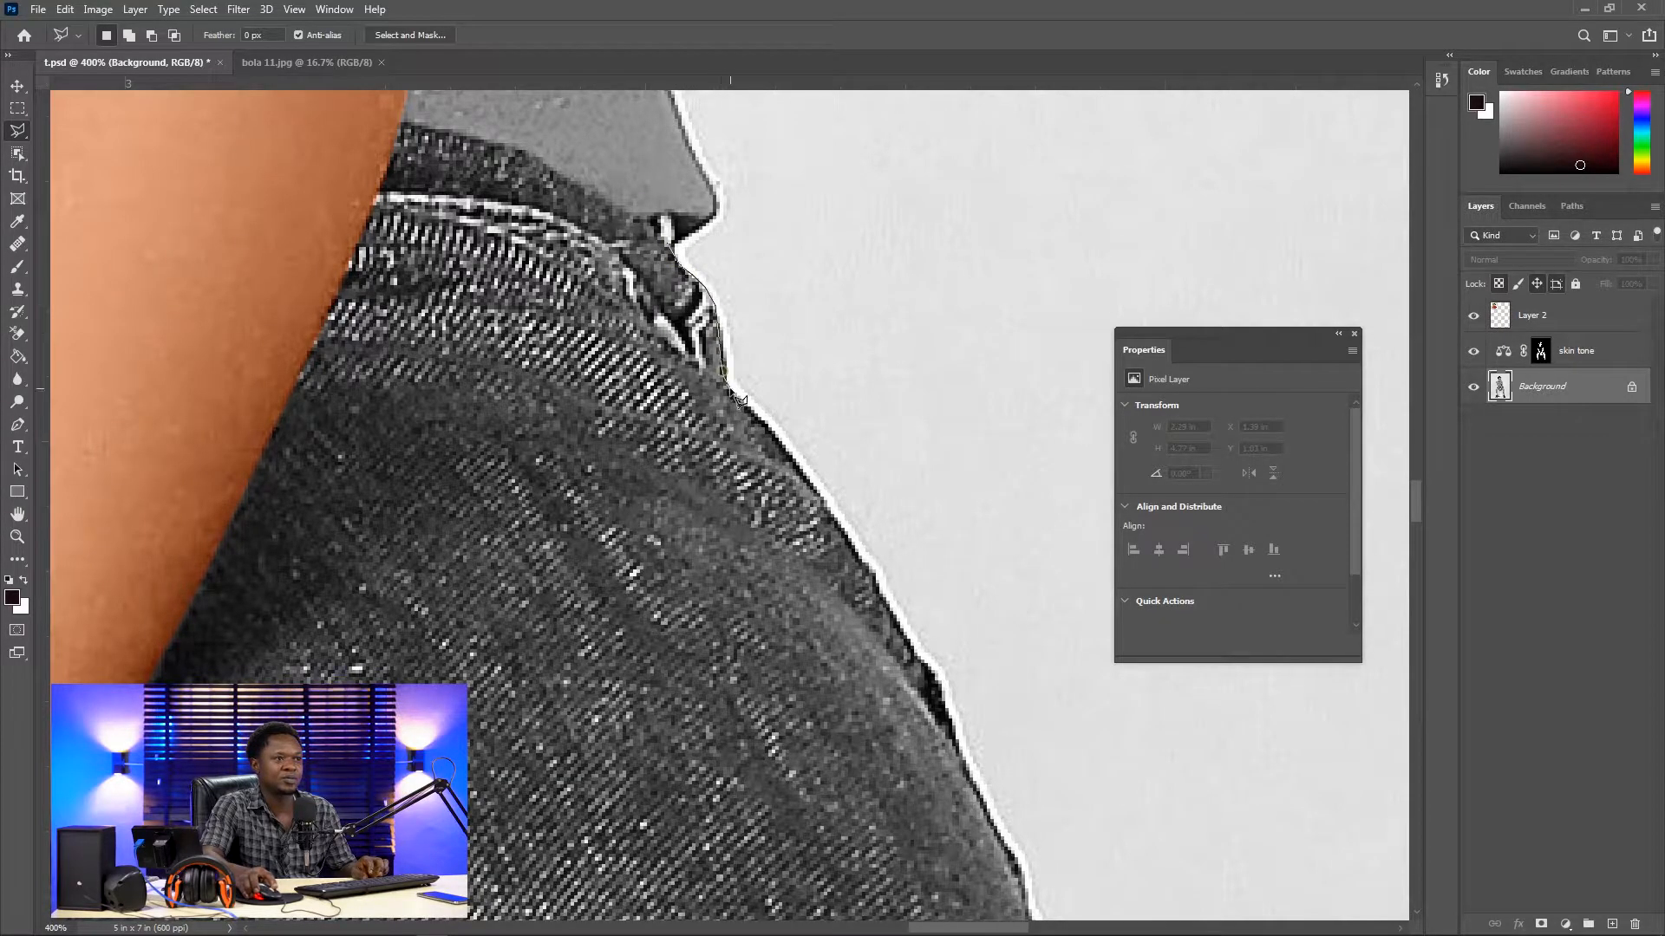
{"action": "mouse_move", "coordinate": [739, 397]}
{"action": "left_mouse_down"}
{"action": "mouse_move", "coordinate": [729, 342]}
{"action": "mouse_move", "coordinate": [741, 332]}
{"action": "mouse_move", "coordinate": [693, 279]}
{"action": "mouse_move", "coordinate": [886, 582]}
{"action": "mouse_move", "coordinate": [844, 502]}
{"action": "mouse_move", "coordinate": [882, 599]}
{"action": "mouse_move", "coordinate": [816, 456]}
{"action": "mouse_move", "coordinate": [875, 591]}
{"action": "mouse_move", "coordinate": [902, 751]}
{"action": "mouse_move", "coordinate": [876, 618]}
{"action": "mouse_move", "coordinate": [851, 711]}
{"action": "mouse_move", "coordinate": [815, 734]}
{"action": "mouse_move", "coordinate": [815, 542]}
{"action": "mouse_move", "coordinate": [752, 383]}
{"action": "mouse_move", "coordinate": [612, 276]}
{"action": "mouse_move", "coordinate": [380, 209]}
{"action": "mouse_move", "coordinate": [685, 302]}
{"action": "mouse_move", "coordinate": [645, 298]}
{"action": "mouse_move", "coordinate": [398, 378]}
{"action": "mouse_move", "coordinate": [329, 419]}
{"action": "mouse_move", "coordinate": [573, 434]}
{"action": "mouse_move", "coordinate": [470, 574]}
{"action": "mouse_move", "coordinate": [593, 519]}
{"action": "mouse_move", "coordinate": [546, 611]}
{"action": "mouse_move", "coordinate": [670, 556]}
{"action": "mouse_move", "coordinate": [661, 422]}
{"action": "mouse_move", "coordinate": [589, 524]}
{"action": "mouse_move", "coordinate": [507, 715]}
{"action": "mouse_move", "coordinate": [530, 784]}
{"action": "mouse_move", "coordinate": [542, 563]}
{"action": "mouse_move", "coordinate": [486, 591]}
{"action": "mouse_move", "coordinate": [499, 661]}
{"action": "mouse_move", "coordinate": [448, 629]}
{"action": "left_mouse_up"}
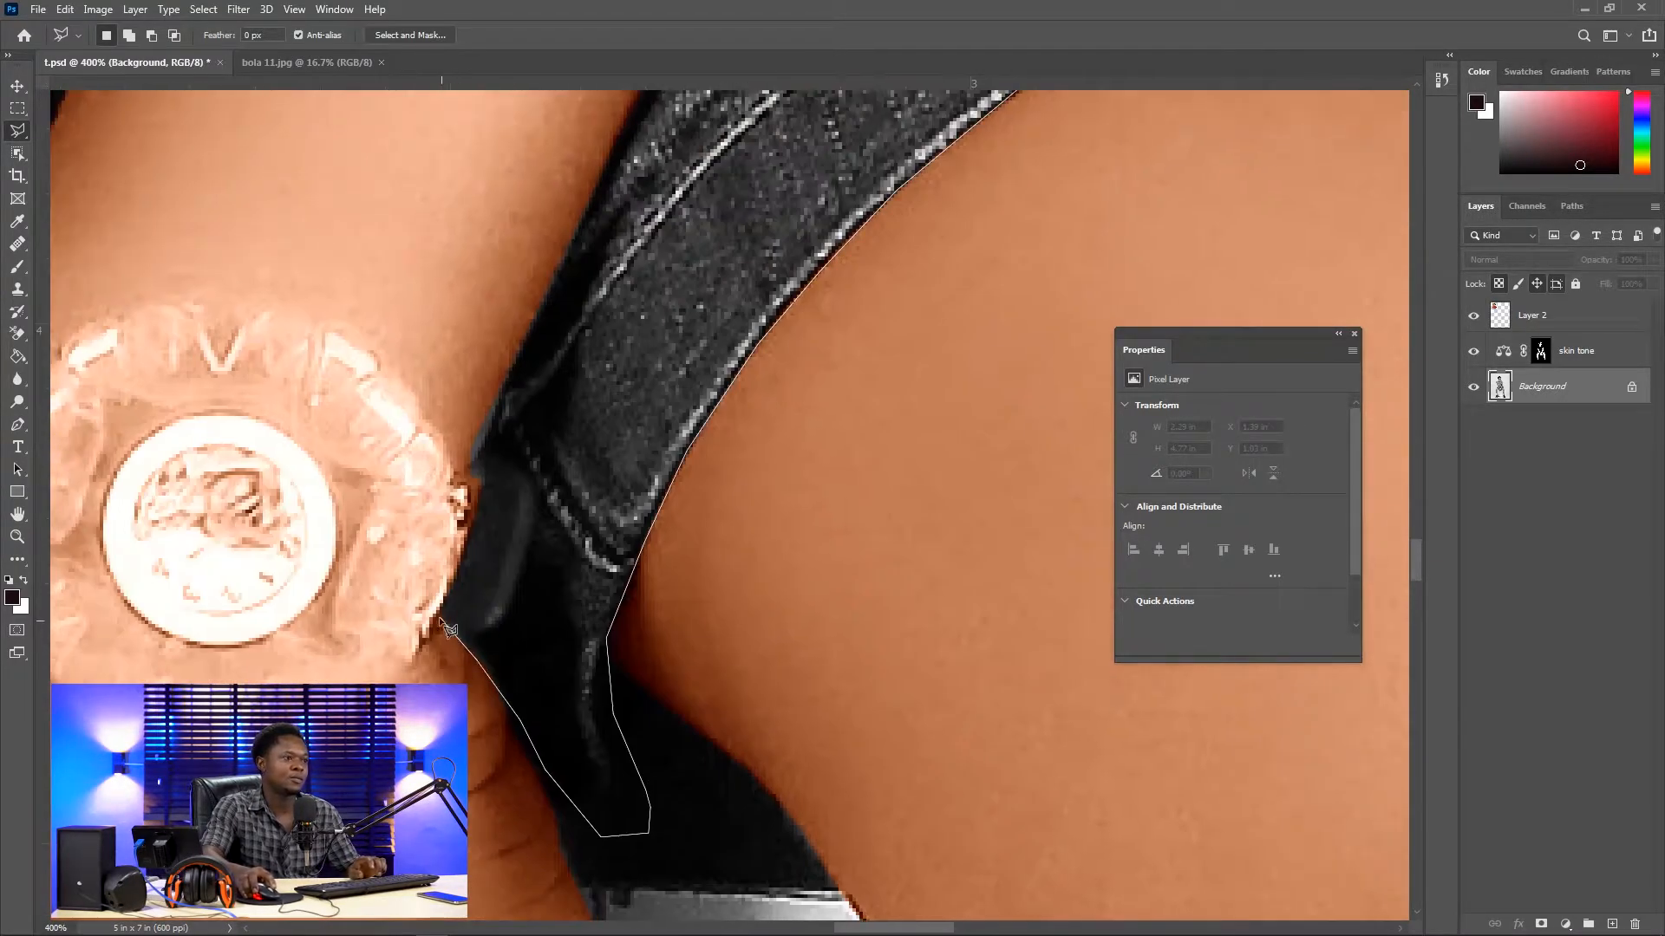
{"action": "left_click", "coordinate": [440, 619]}
{"action": "left_click", "coordinate": [471, 470]}
{"action": "left_click", "coordinate": [490, 399]}
Step: Continue the lasso outline up along the forearm to the waistband and close the selection around that shorts leg
{"action": "left_click_drag", "start_coordinate": [492, 399], "coordinate": [403, 737]}
{"action": "left_click", "coordinate": [536, 459]}
{"action": "left_click_drag", "start_coordinate": [539, 455], "coordinate": [480, 661]}
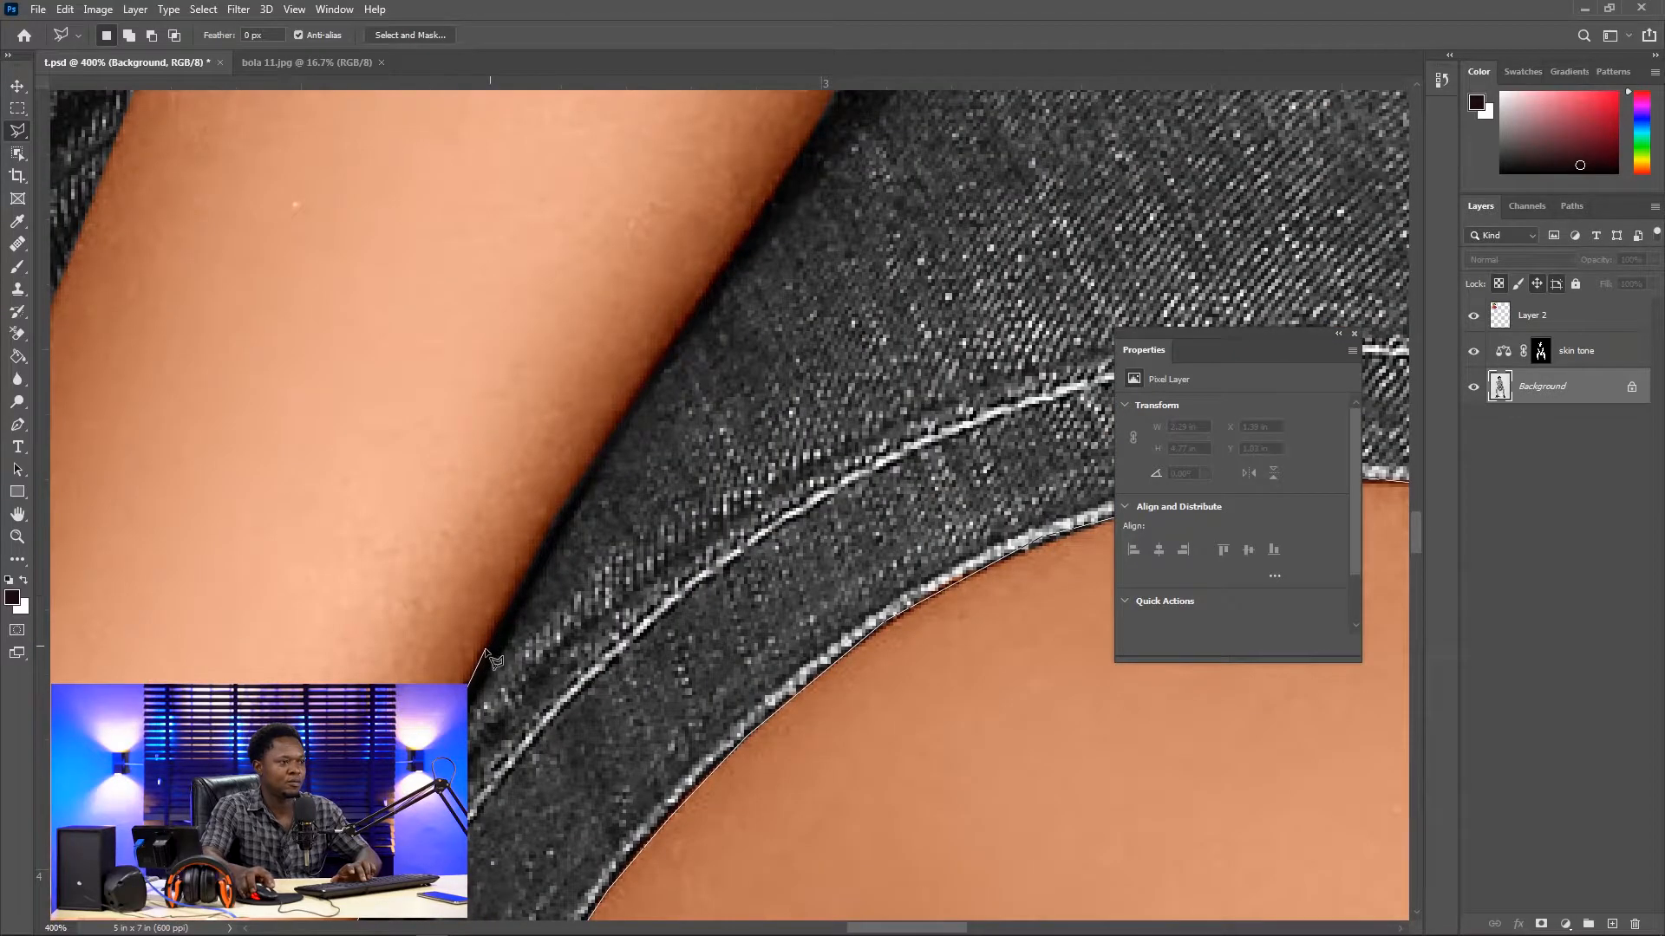
{"action": "left_click", "coordinate": [512, 604]}
{"action": "left_click", "coordinate": [665, 361]}
{"action": "left_click_drag", "start_coordinate": [725, 282], "coordinate": [494, 689]}
{"action": "left_click", "coordinate": [576, 558]}
{"action": "left_click_drag", "start_coordinate": [639, 462], "coordinate": [554, 667]}
{"action": "left_click", "coordinate": [667, 447]}
{"action": "left_click", "coordinate": [704, 346]}
{"action": "left_click_drag", "start_coordinate": [707, 345], "coordinate": [624, 624]}
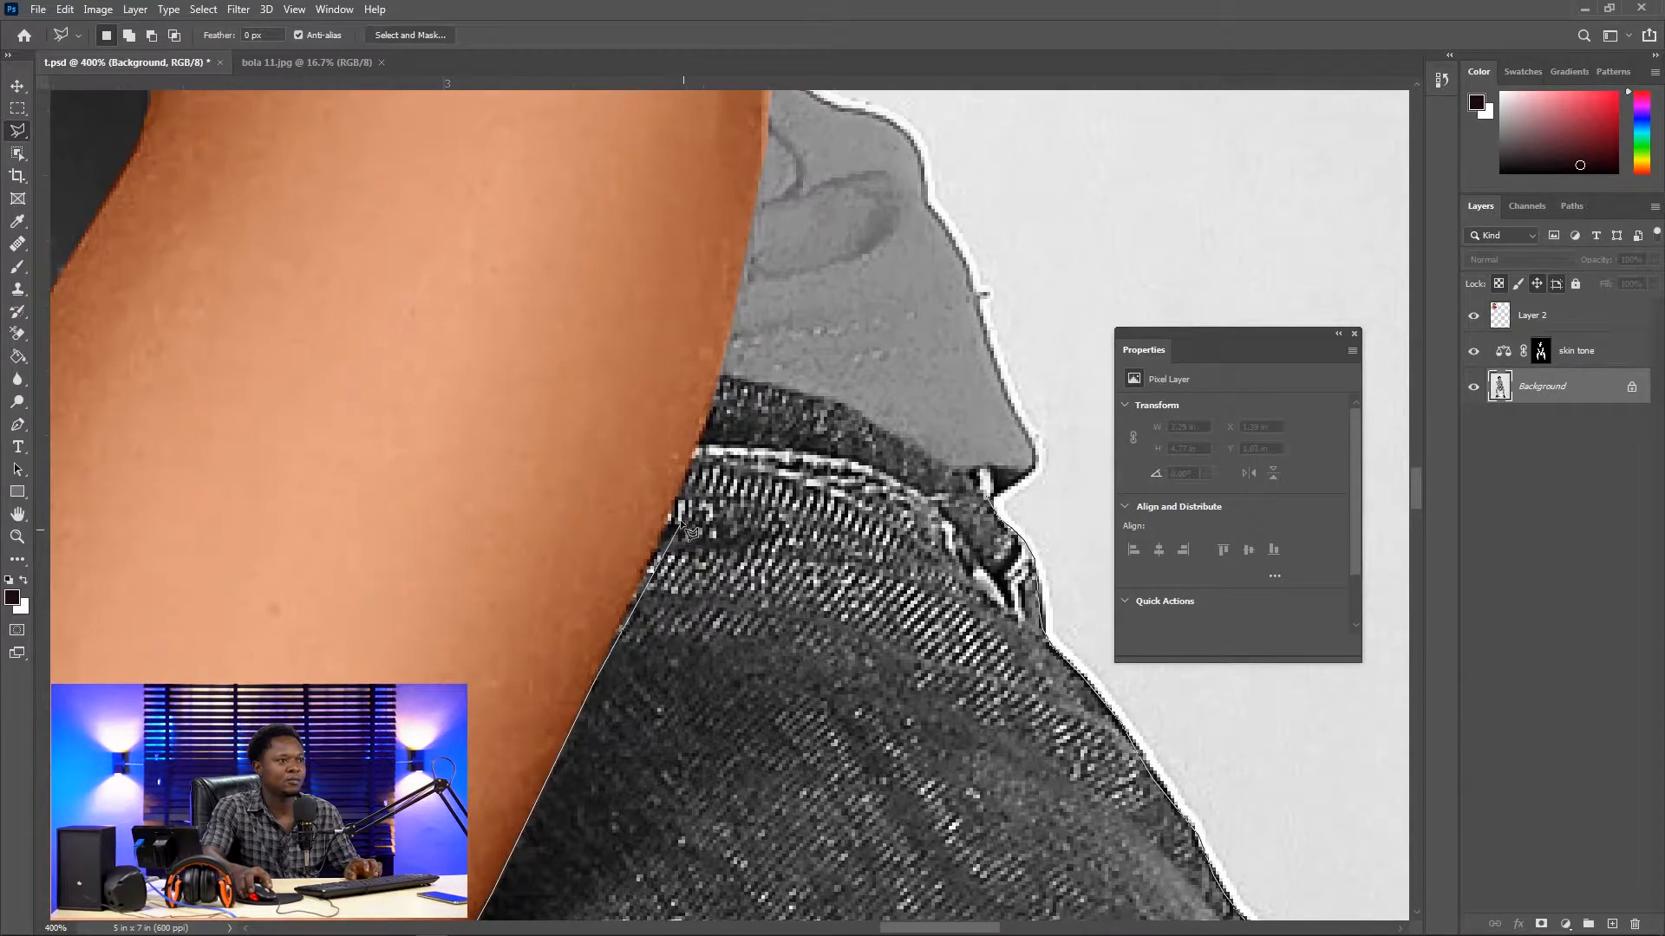
{"action": "left_click", "coordinate": [697, 450]}
{"action": "left_click", "coordinate": [721, 373]}
{"action": "left_click", "coordinate": [988, 497]}
Step: Start adding the middle part of the shorts to the selection, tracing from the waistband down the inner arm edge towards the watch
{"action": "left_click_drag", "start_coordinate": [989, 495], "coordinate": [1263, 390]}
{"action": "left_click_drag", "start_coordinate": [346, 486], "coordinate": [980, 260]}
{"action": "left_click_drag", "start_coordinate": [665, 523], "coordinate": [724, 331]}
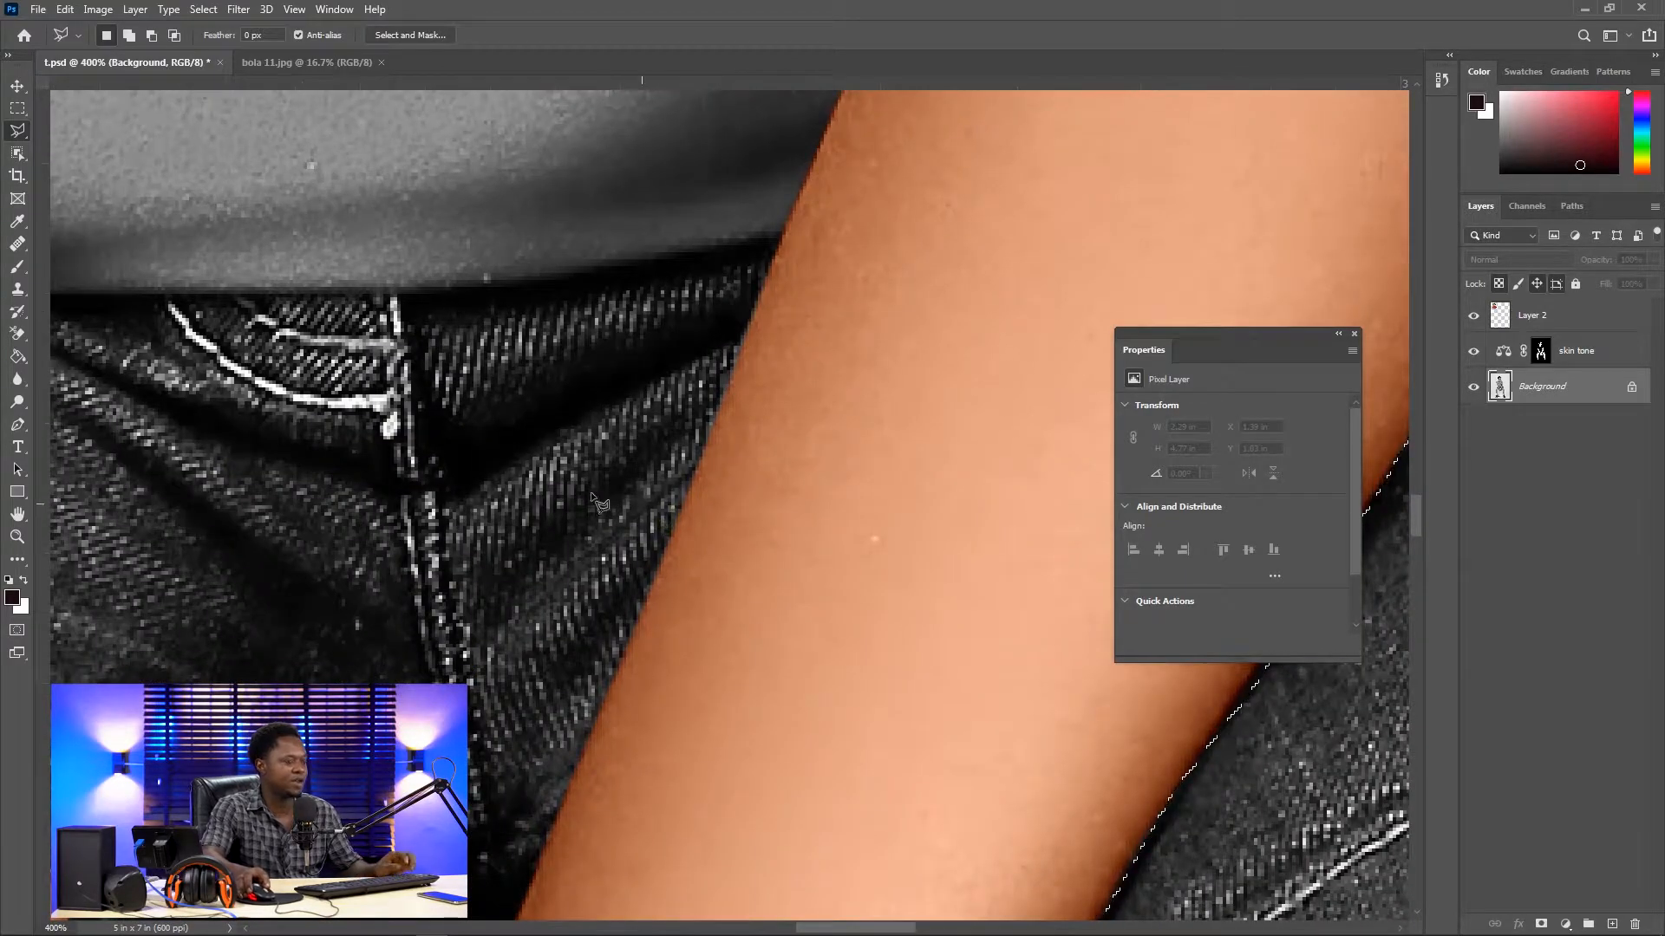
{"action": "key", "text": "shift"}
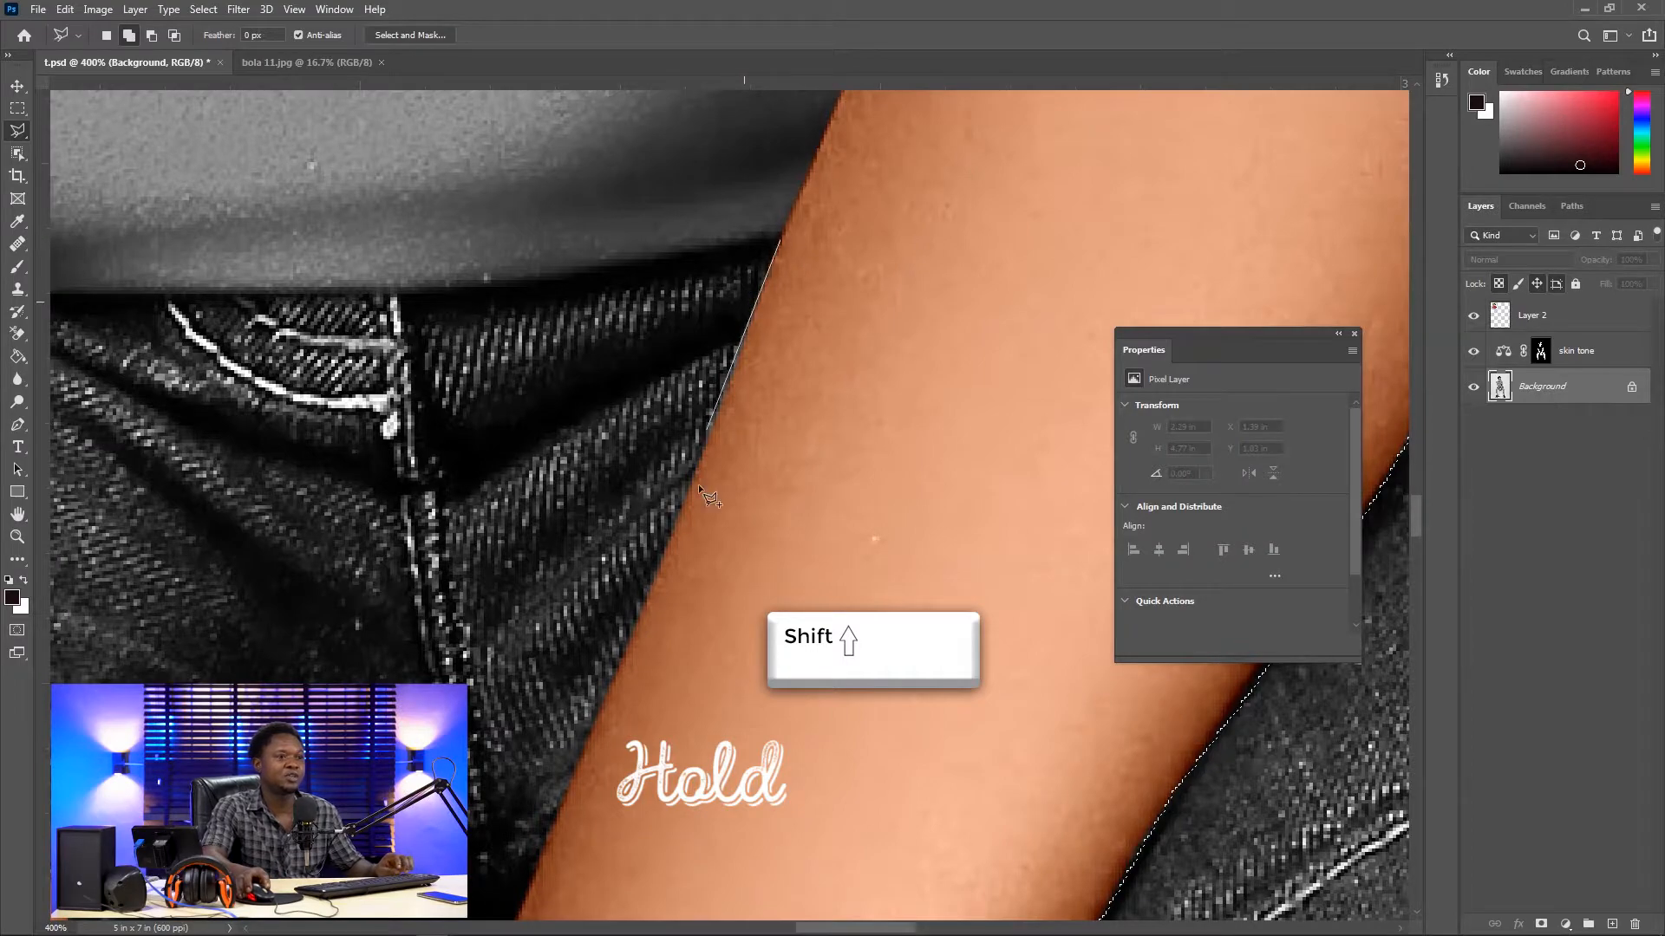
{"action": "left_click", "coordinate": [700, 457], "text": "shift"}
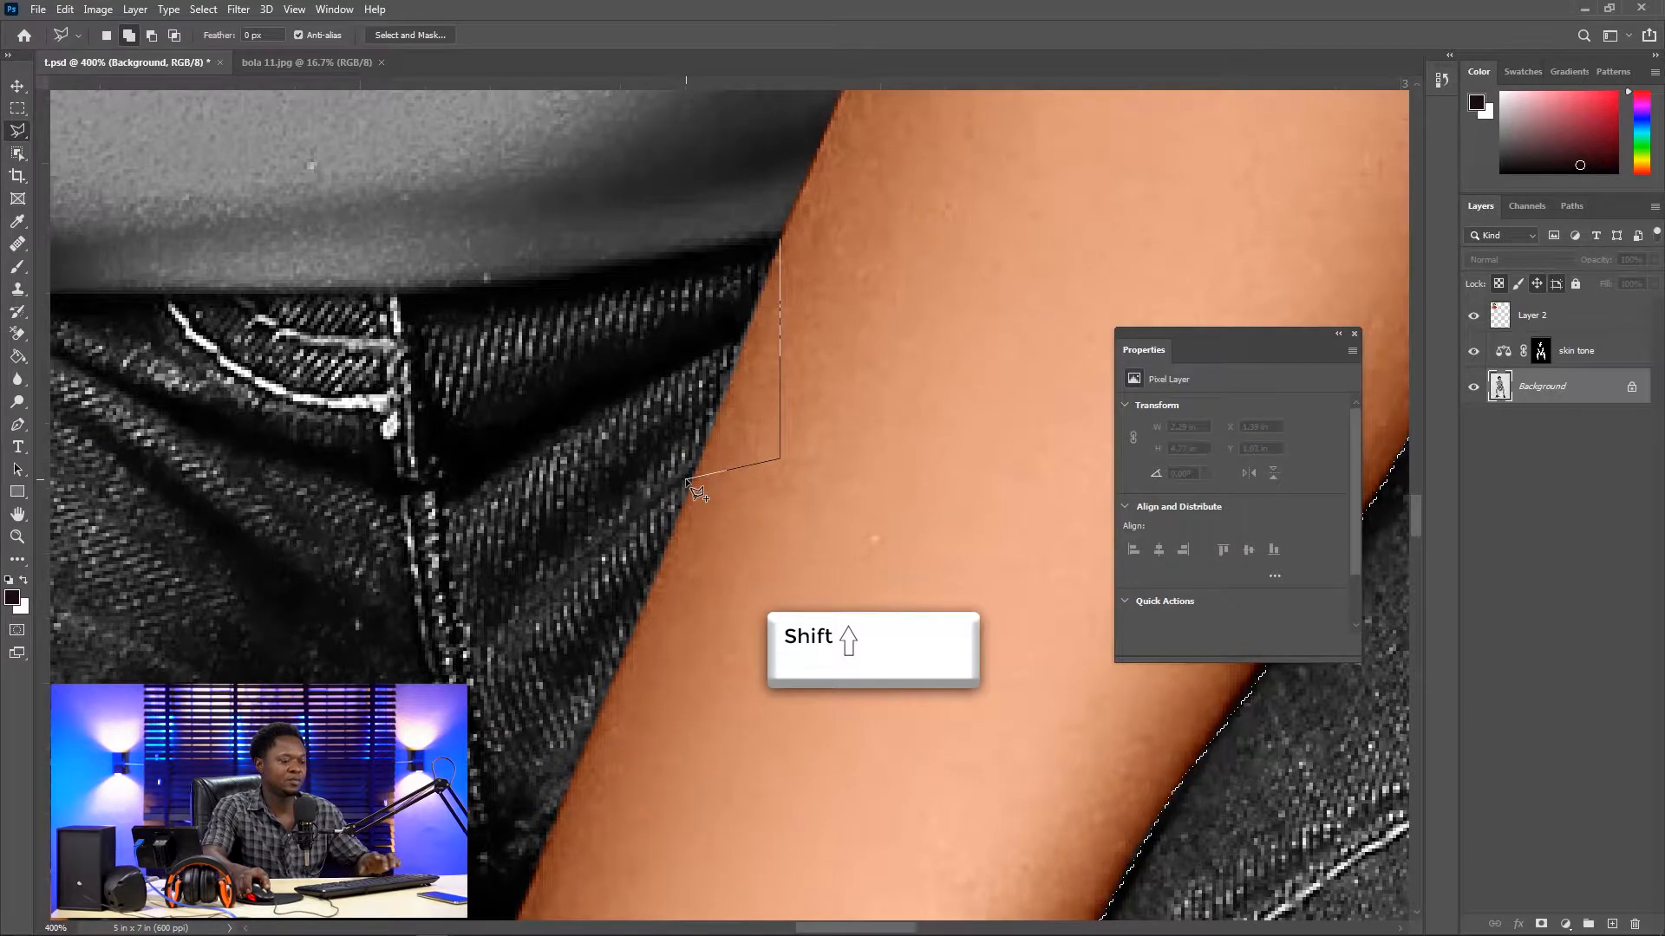
{"action": "key", "text": "BackSpace"}
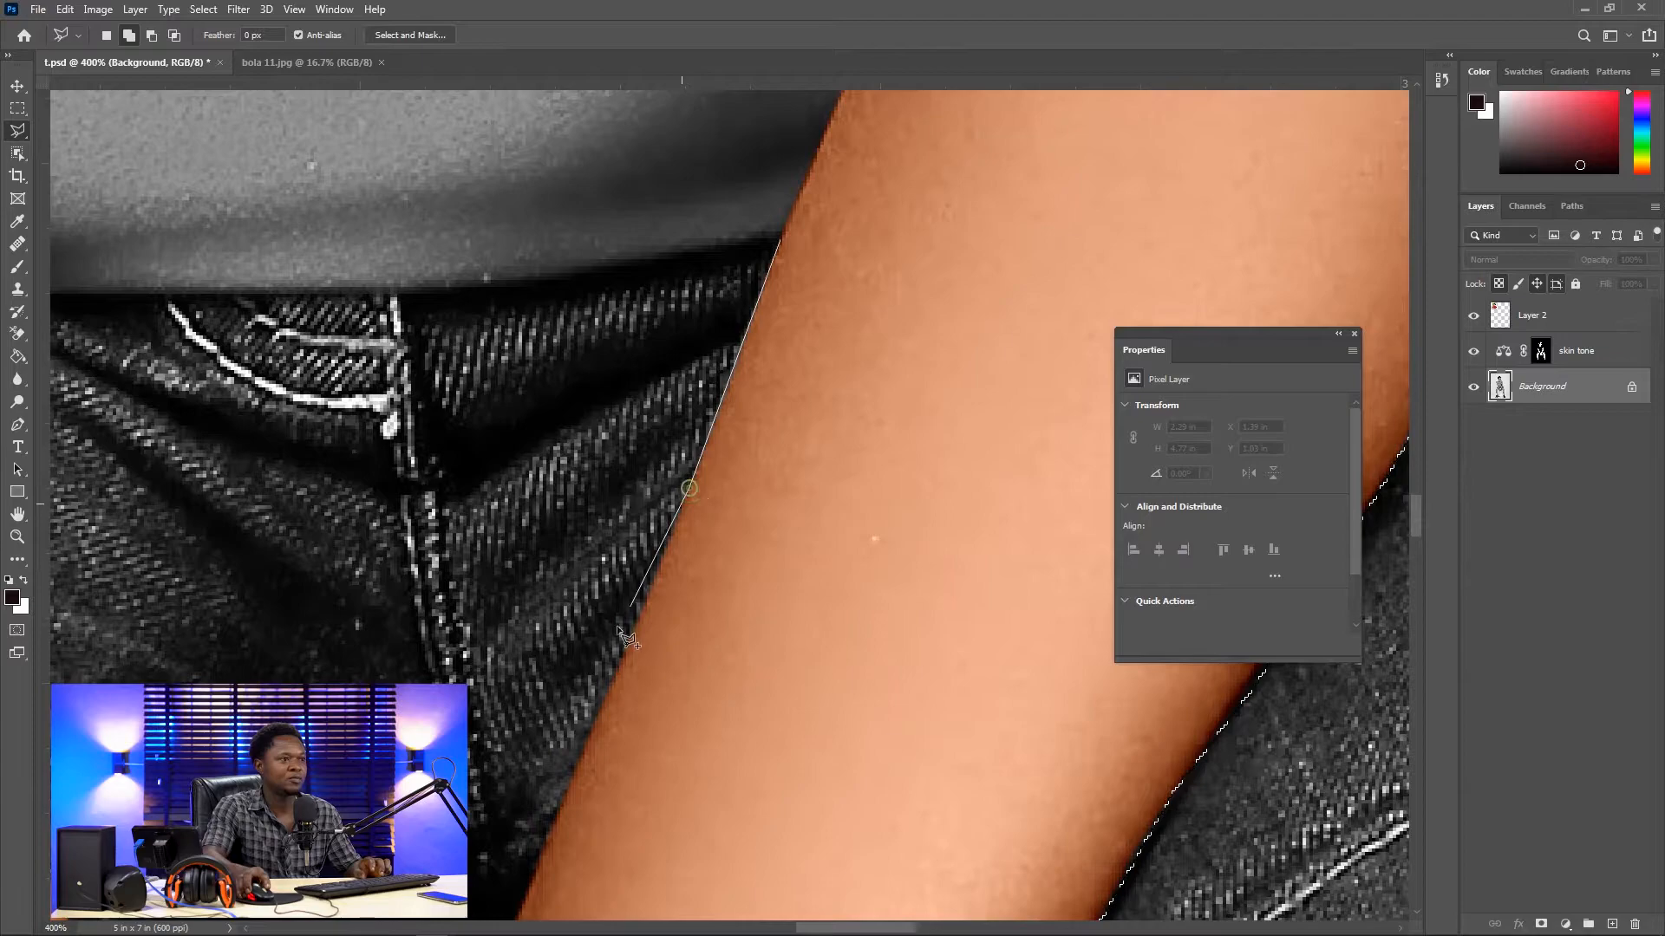
{"action": "key", "text": "space"}
{"action": "left_click_drag", "start_coordinate": [602, 702], "coordinate": [624, 601]}
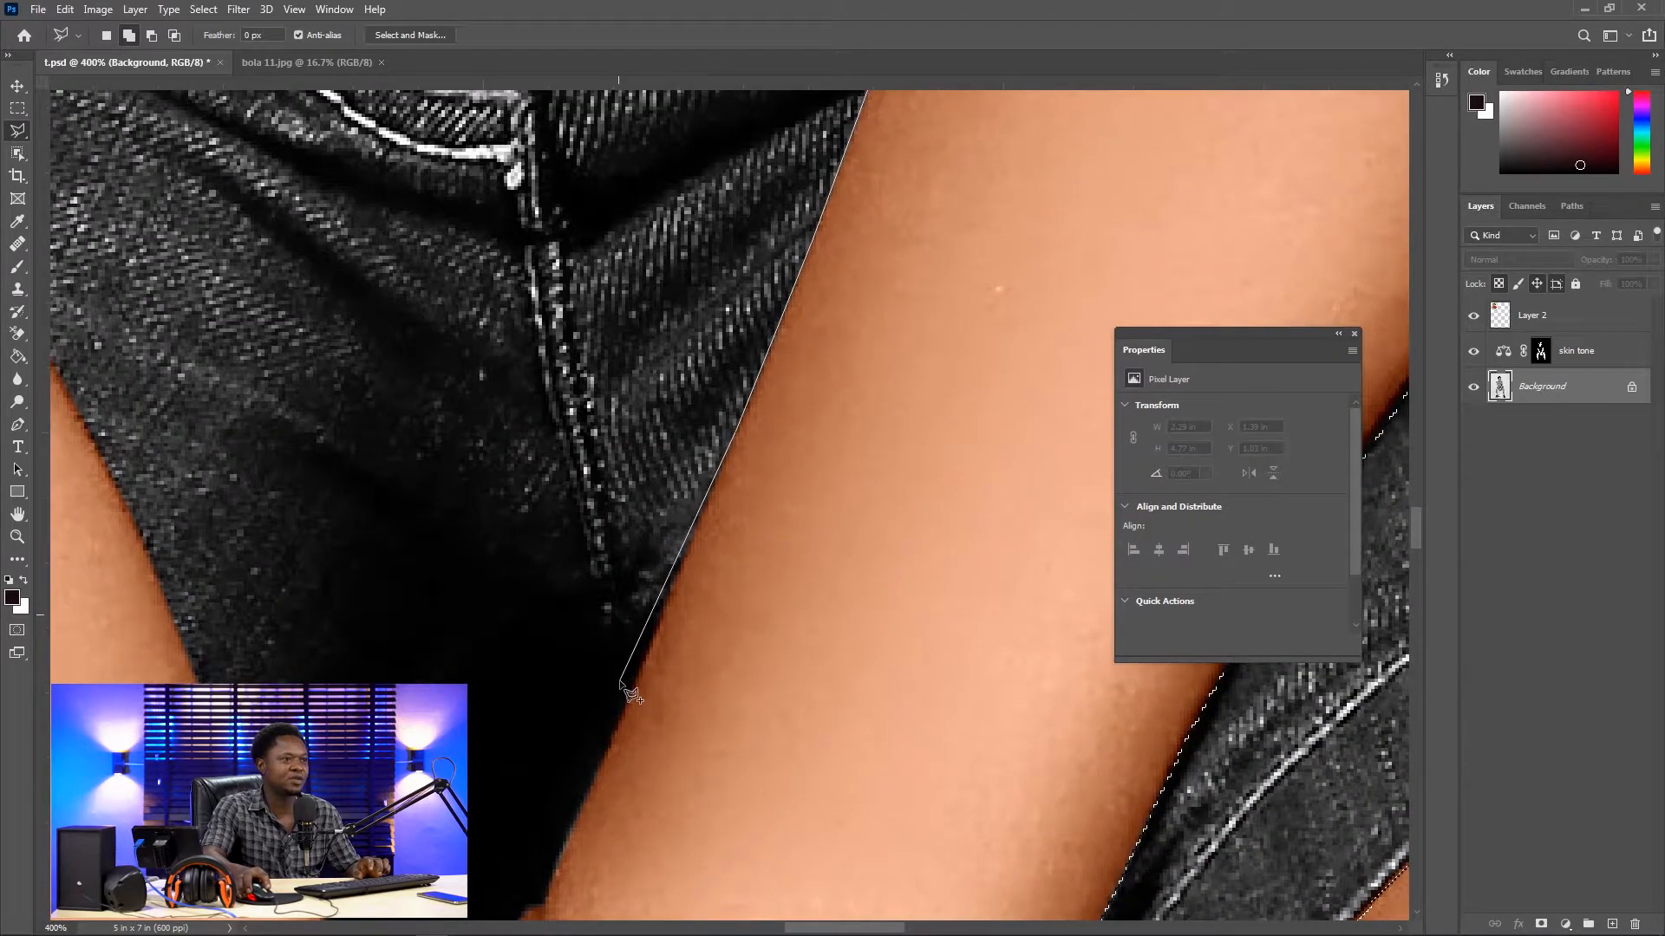
{"action": "key", "text": "space"}
{"action": "left_click_drag", "start_coordinate": [567, 841], "coordinate": [729, 494]}
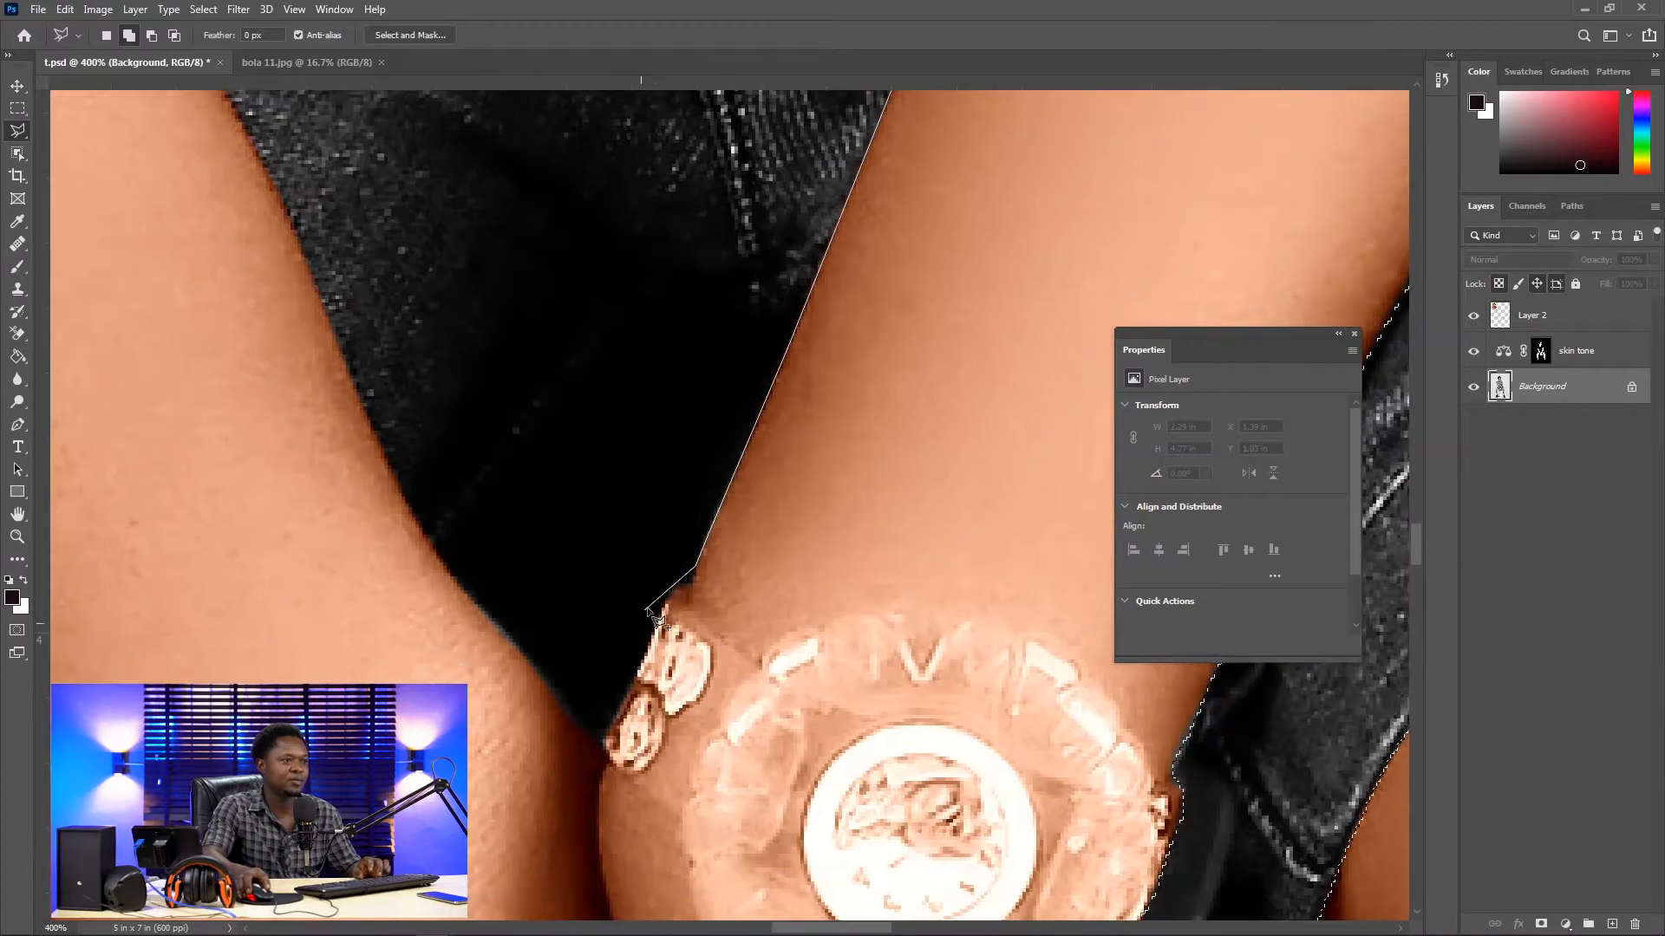
Step: Trace the outline past the watch strap and up the inner edge of the opposite arm to the shirt hem
{"action": "left_click", "coordinate": [696, 570]}
{"action": "left_click", "coordinate": [653, 605]}
{"action": "left_click", "coordinate": [626, 701]}
{"action": "left_click", "coordinate": [599, 716]}
{"action": "left_click", "coordinate": [482, 608]}
{"action": "left_click", "coordinate": [382, 447]}
{"action": "left_click_drag", "start_coordinate": [271, 187], "coordinate": [495, 602]}
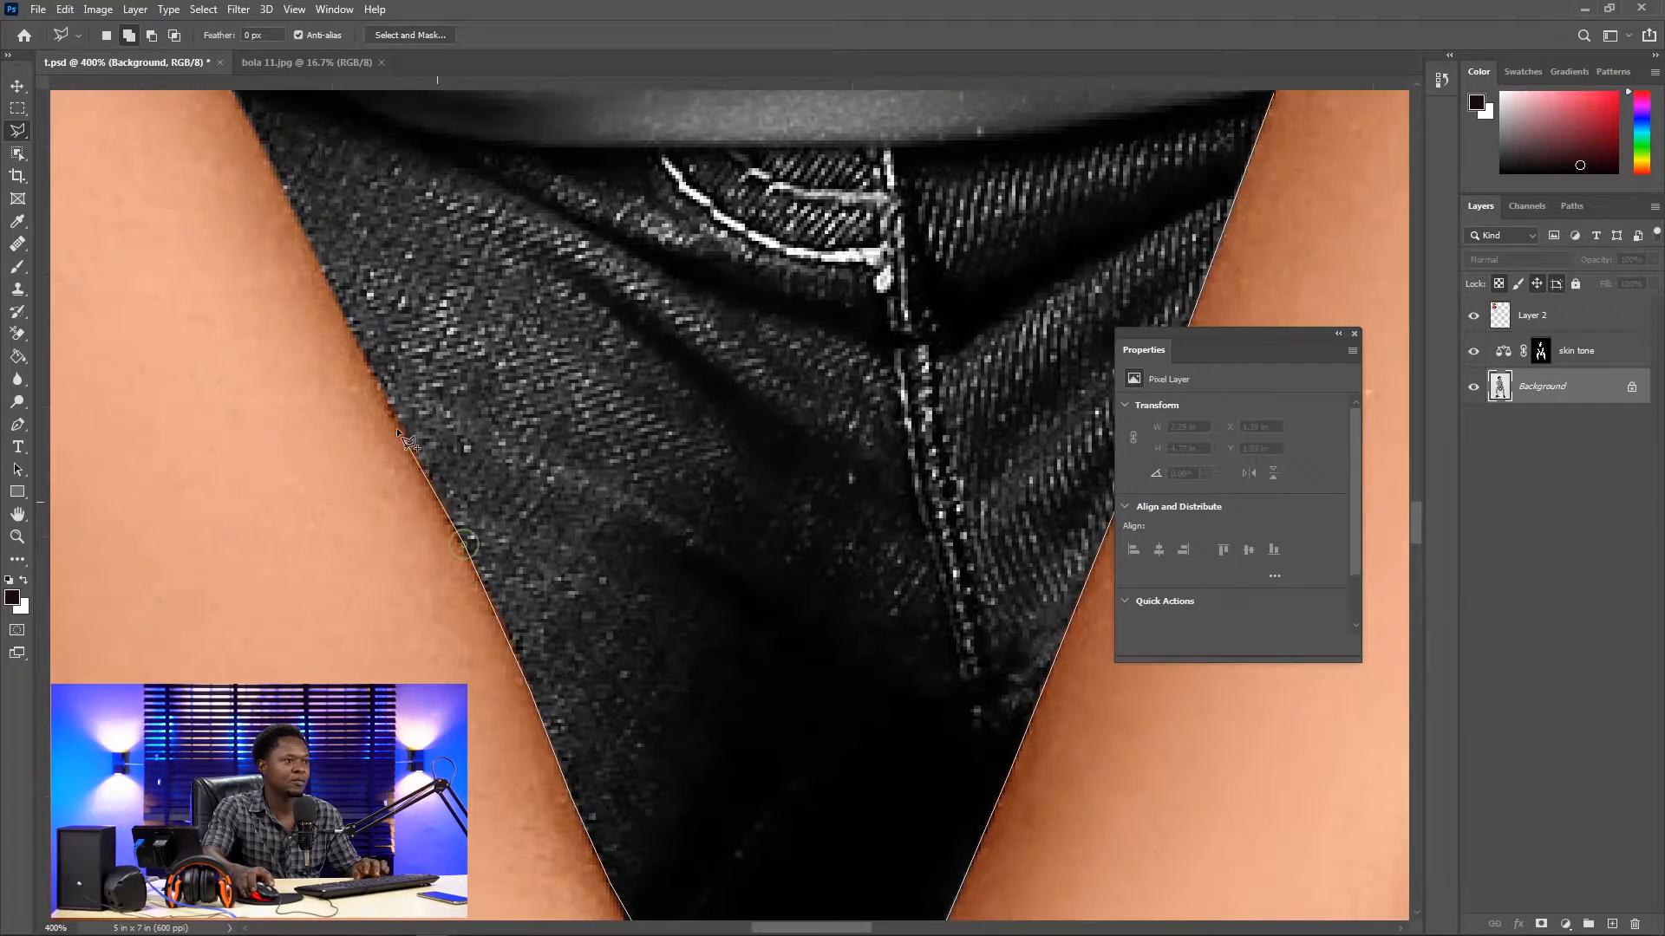
{"action": "left_click_drag", "start_coordinate": [341, 309], "coordinate": [511, 671]}
{"action": "left_click", "coordinate": [436, 494]}
{"action": "left_click", "coordinate": [393, 410]}
Step: Trace along the shirt hem across the waistband and close the selection around the middle of the shorts
{"action": "left_click", "coordinate": [501, 466]}
{"action": "left_click", "coordinate": [569, 491]}
{"action": "left_click", "coordinate": [672, 505]}
{"action": "left_click", "coordinate": [756, 499]}
{"action": "left_click_drag", "start_coordinate": [1123, 514], "coordinate": [723, 609]}
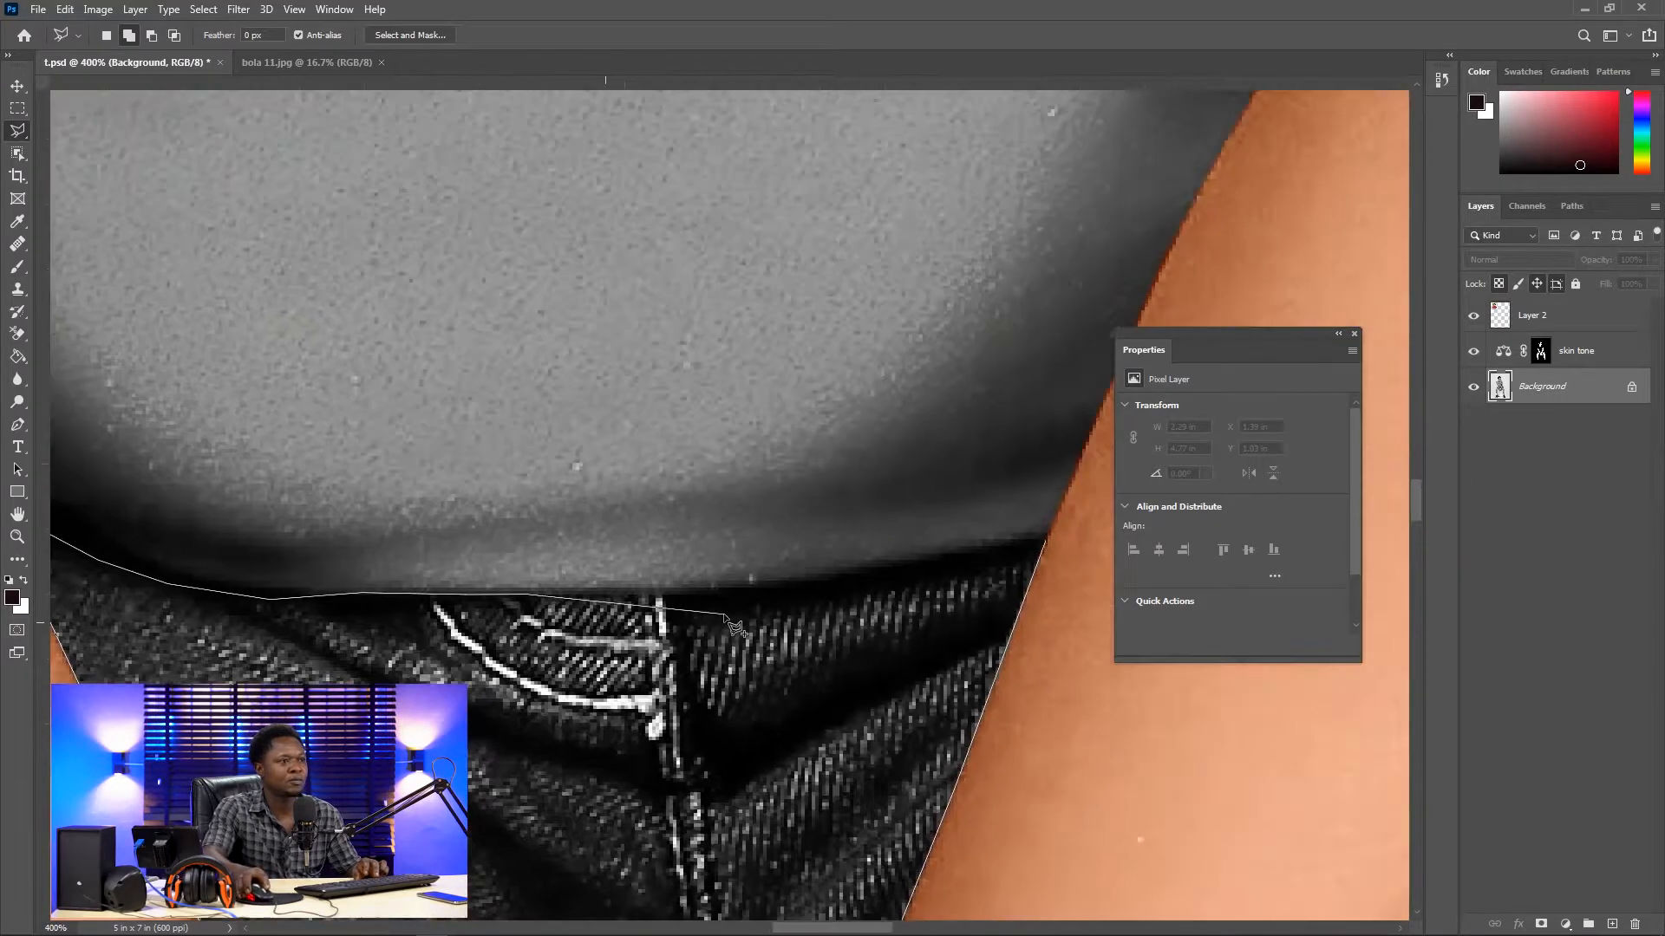
{"action": "left_click", "coordinate": [699, 594]}
{"action": "left_click", "coordinate": [981, 558]}
{"action": "left_click", "coordinate": [1041, 542]}
Step: Start adding the remaining shorts leg to the selection, tracing from the inner thigh tip up along the forearm edge to the hip corner
{"action": "left_click_drag", "start_coordinate": [559, 712], "coordinate": [747, 483]}
{"action": "key", "text": "ctrl+minus"}
{"action": "key", "text": "ctrl+minus"}
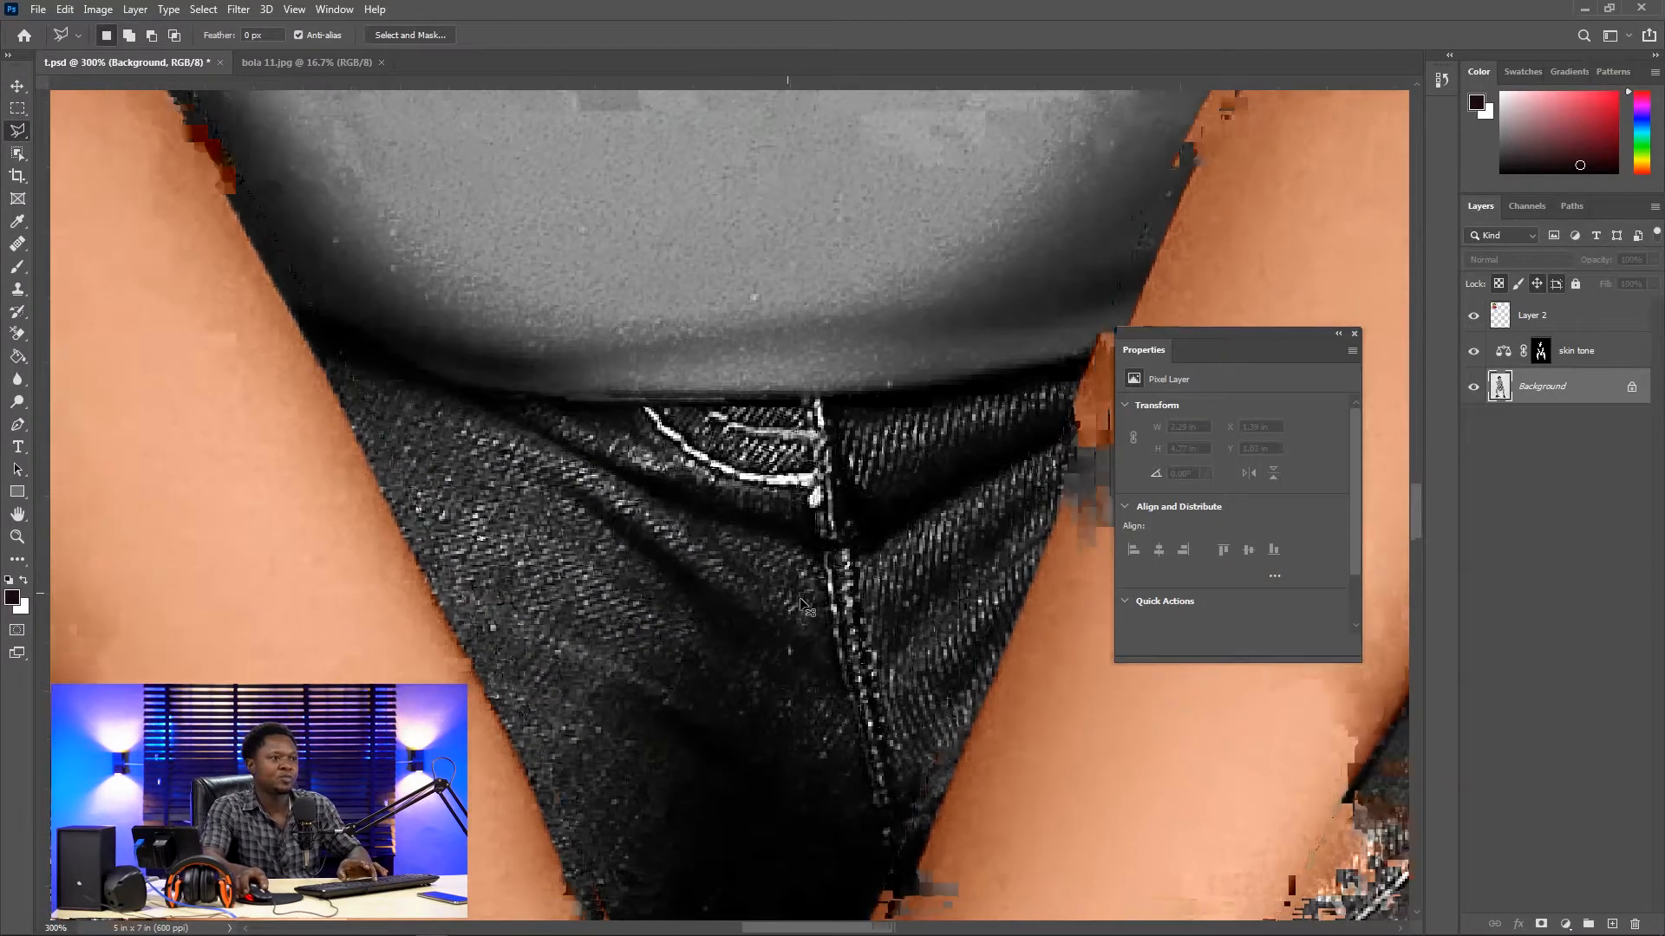
{"action": "left_click_drag", "start_coordinate": [565, 611], "coordinate": [947, 495]}
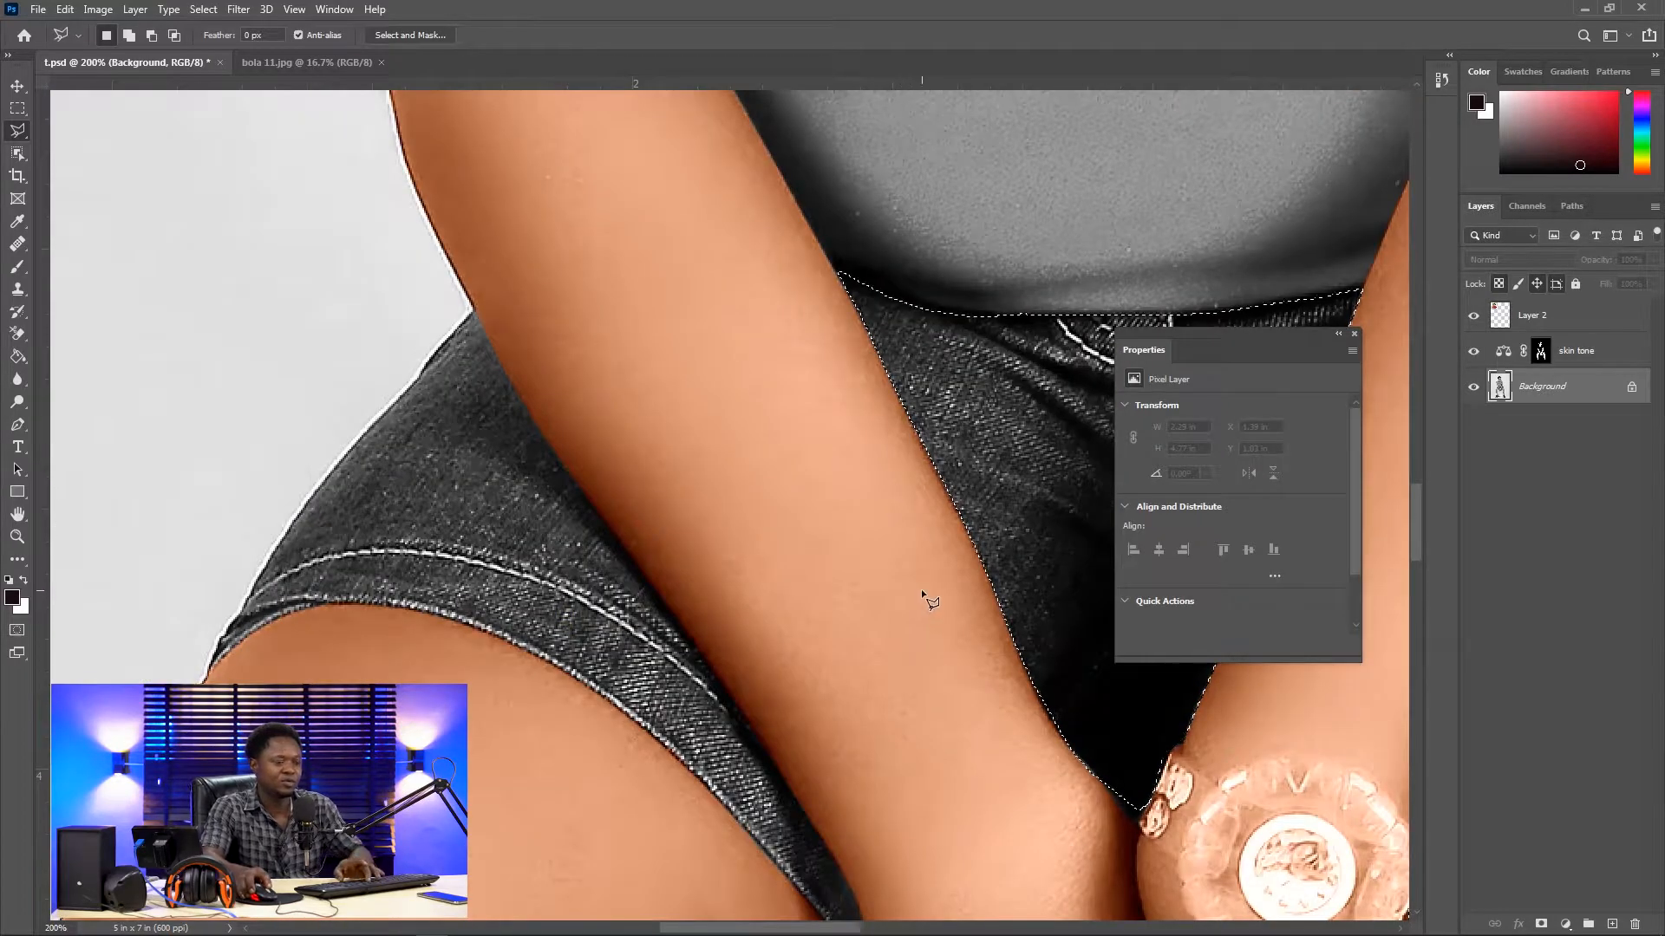
{"action": "key", "text": "ctrl+plus"}
{"action": "scroll", "coordinate": [831, 662], "scroll_direction": "down", "scroll_amount": 10}
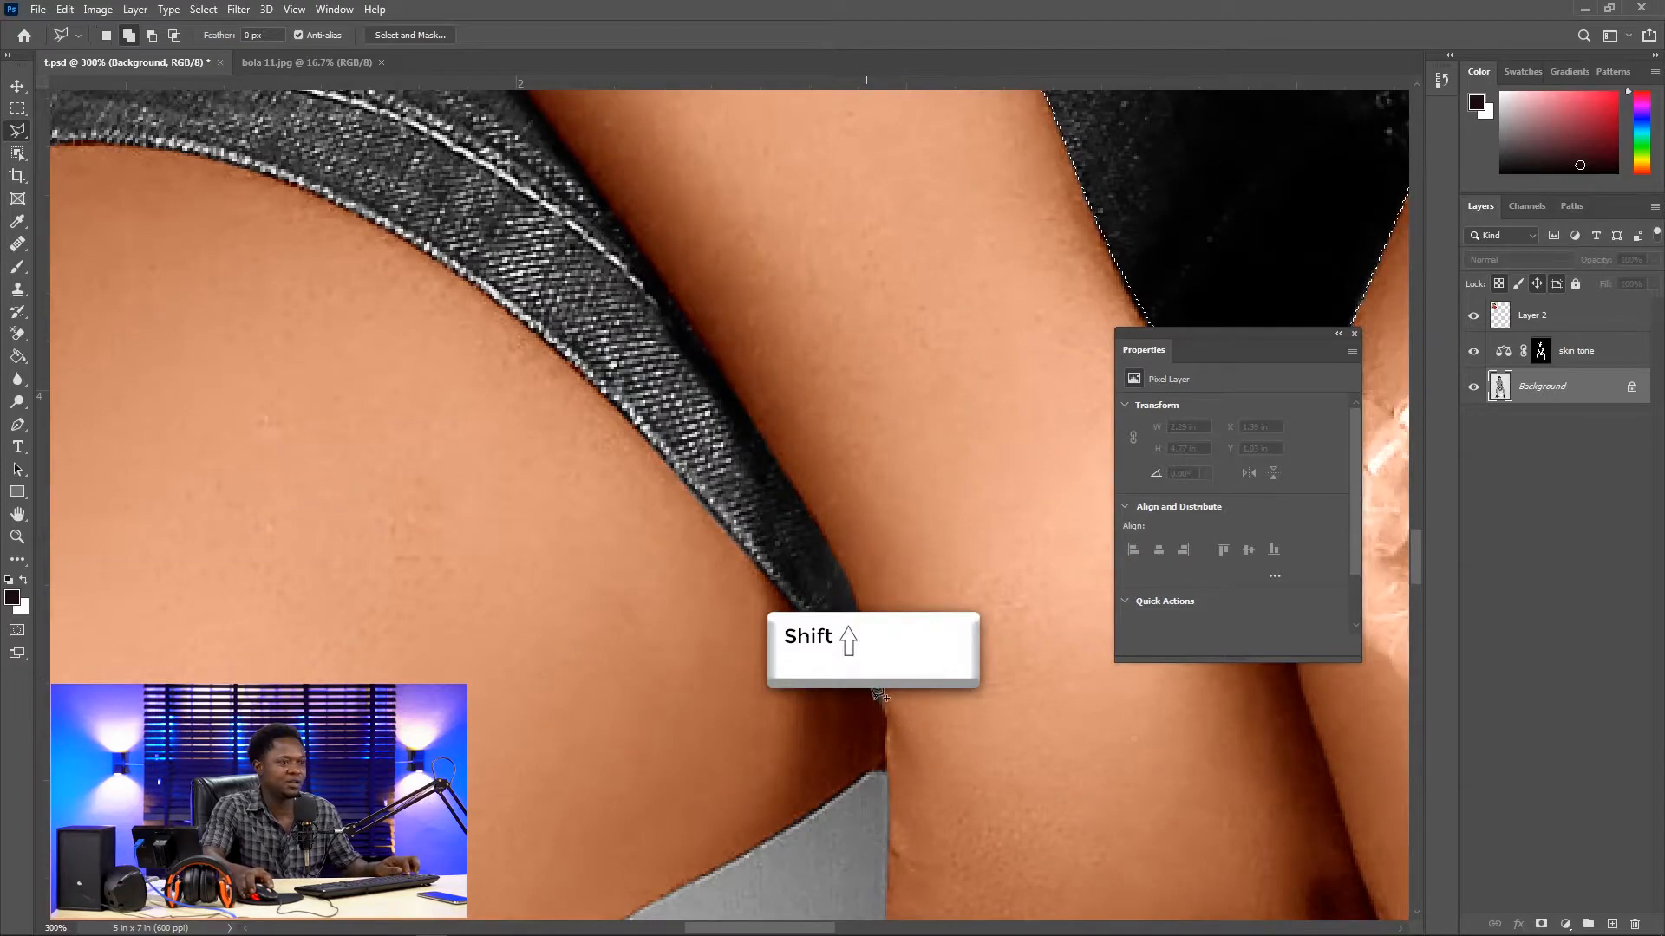
{"action": "scroll", "coordinate": [883, 709], "scroll_direction": "up", "scroll_amount": 1}
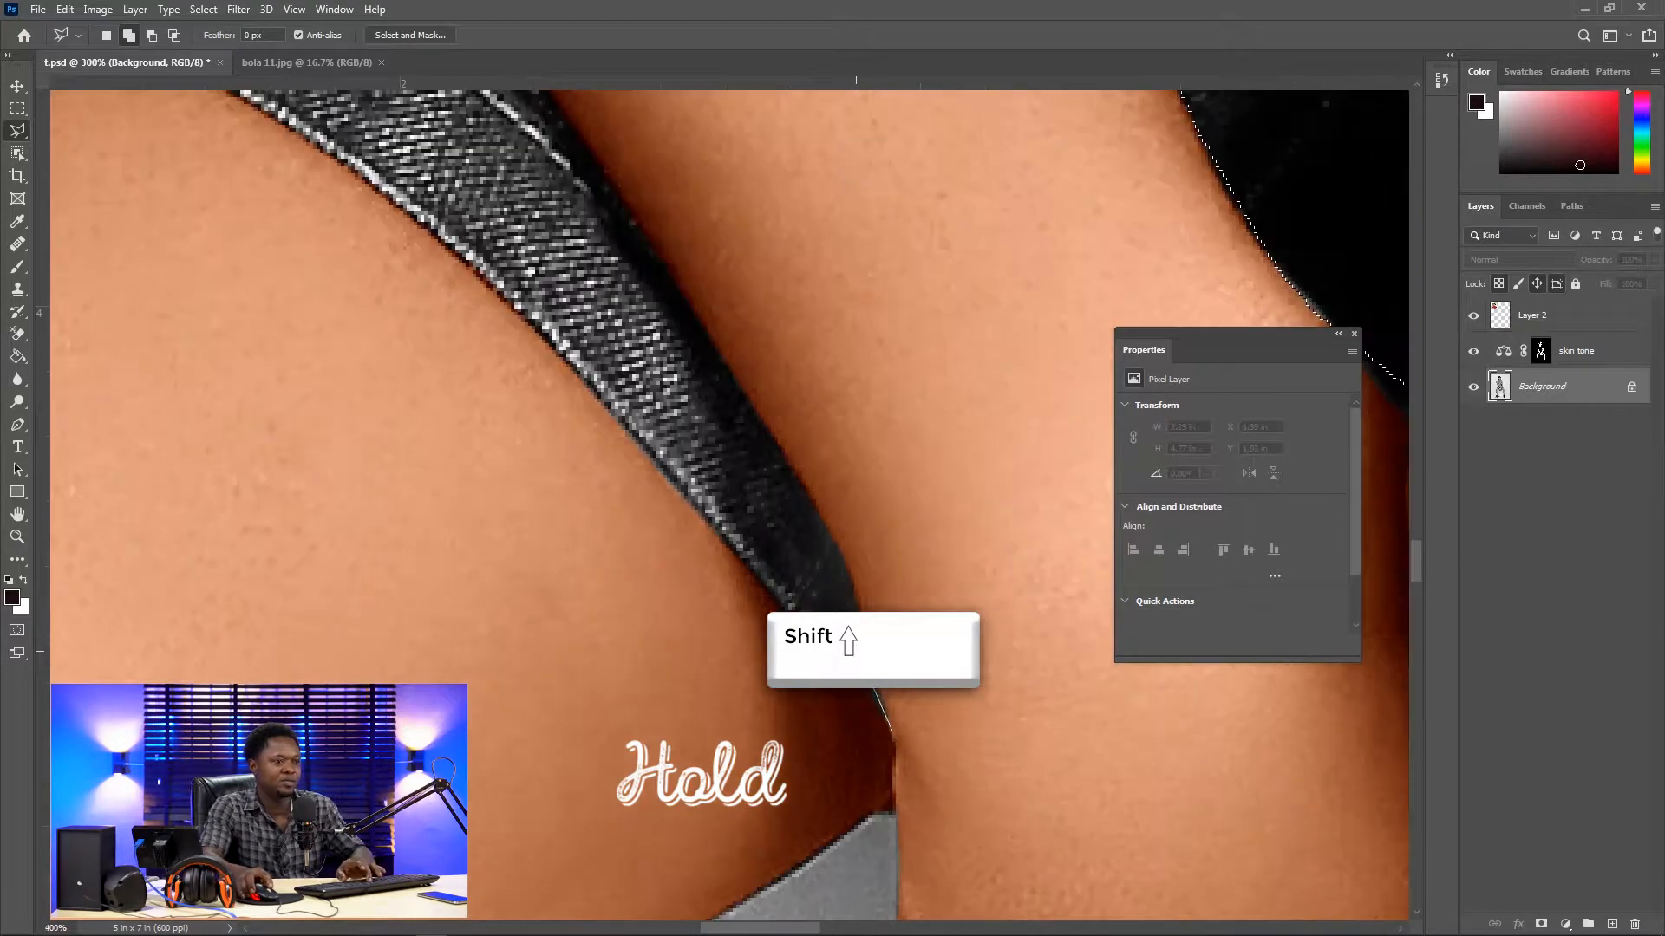
{"action": "left_click", "coordinate": [855, 600]}
{"action": "left_click_drag", "start_coordinate": [808, 487], "coordinate": [945, 770]}
{"action": "left_click_drag", "start_coordinate": [799, 553], "coordinate": [971, 815]}
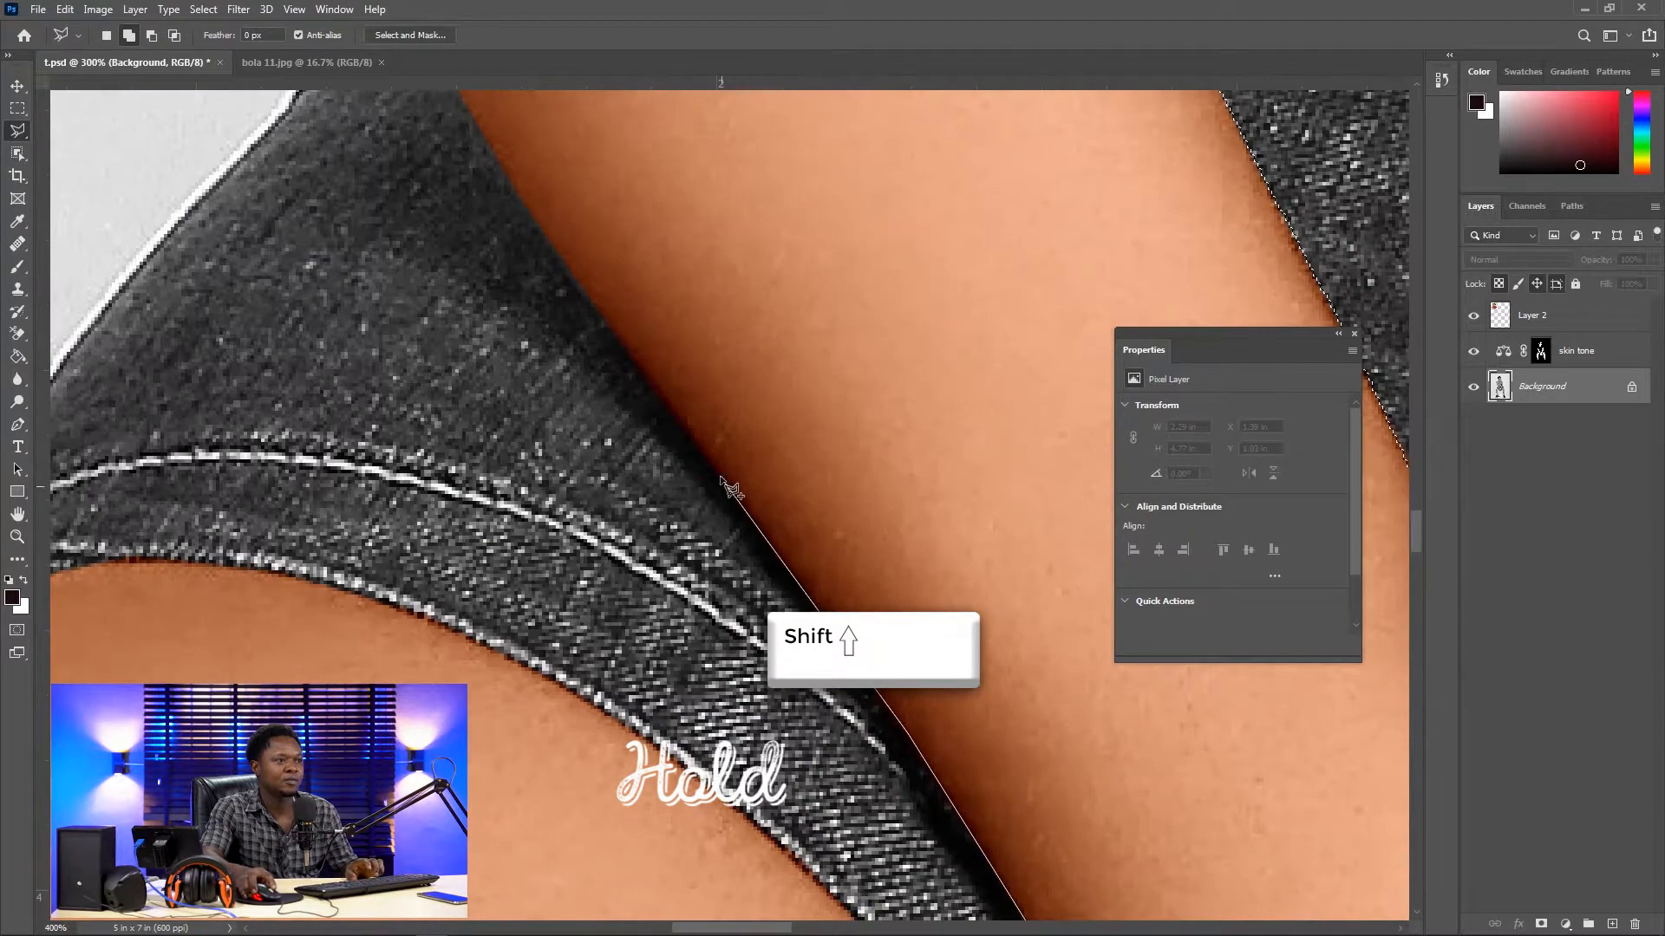
{"action": "left_click_drag", "start_coordinate": [730, 489], "coordinate": [854, 781]}
{"action": "left_click", "coordinate": [626, 362]}
{"action": "left_click", "coordinate": [569, 258]}
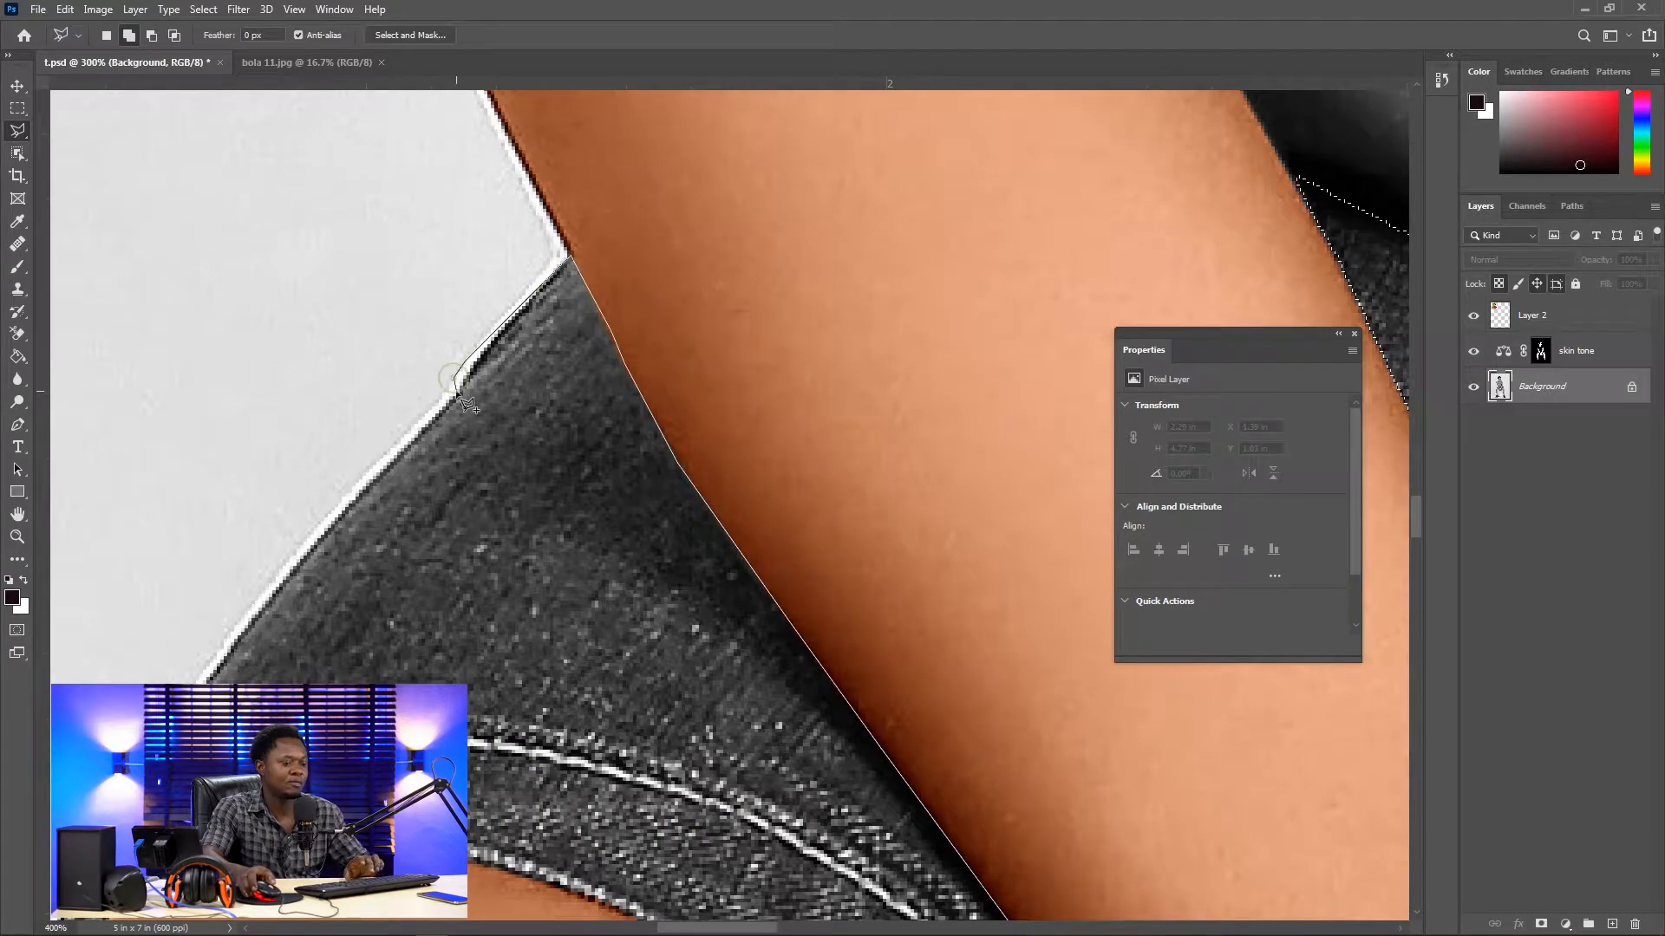
Step: Trace the selection outline down the outer edge of the shorts leg to the outer hem corner
{"action": "left_click", "coordinate": [324, 527]}
{"action": "left_click", "coordinate": [279, 584]}
{"action": "left_click_drag", "start_coordinate": [279, 584], "coordinate": [631, 320]}
{"action": "left_click", "coordinate": [521, 472]}
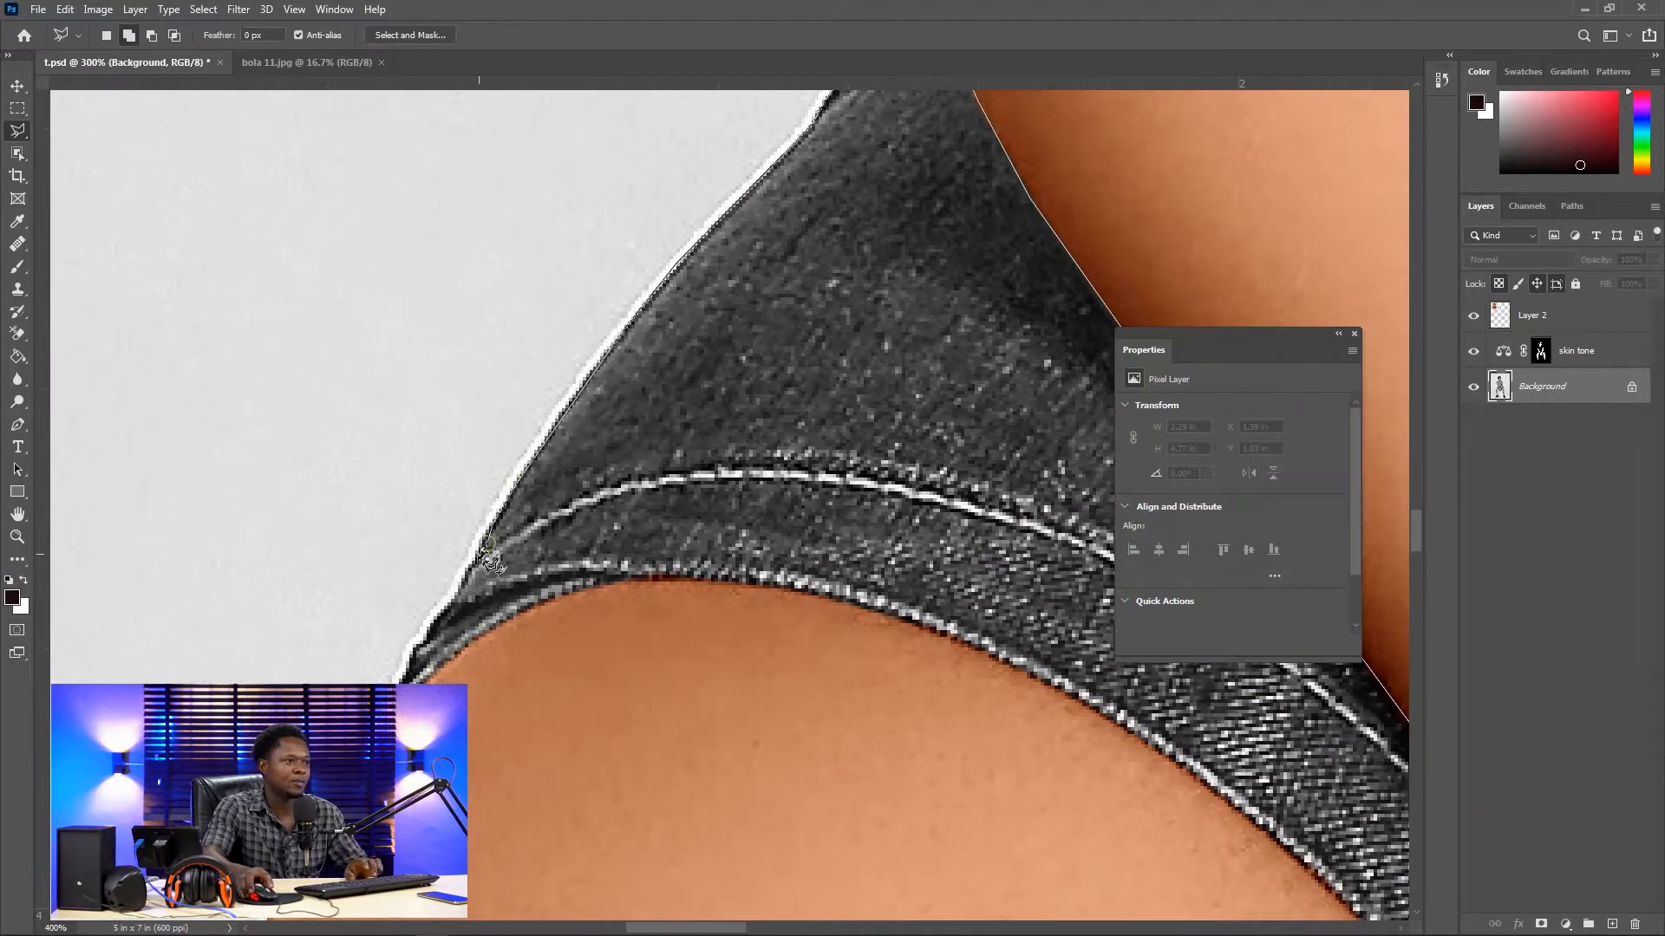
{"action": "left_click", "coordinate": [465, 580]}
{"action": "left_click", "coordinate": [429, 623]}
Step: Trace the outline along the upper part of the hem where it curves over the thigh
{"action": "left_click", "coordinate": [657, 579]}
{"action": "left_click", "coordinate": [790, 593]}
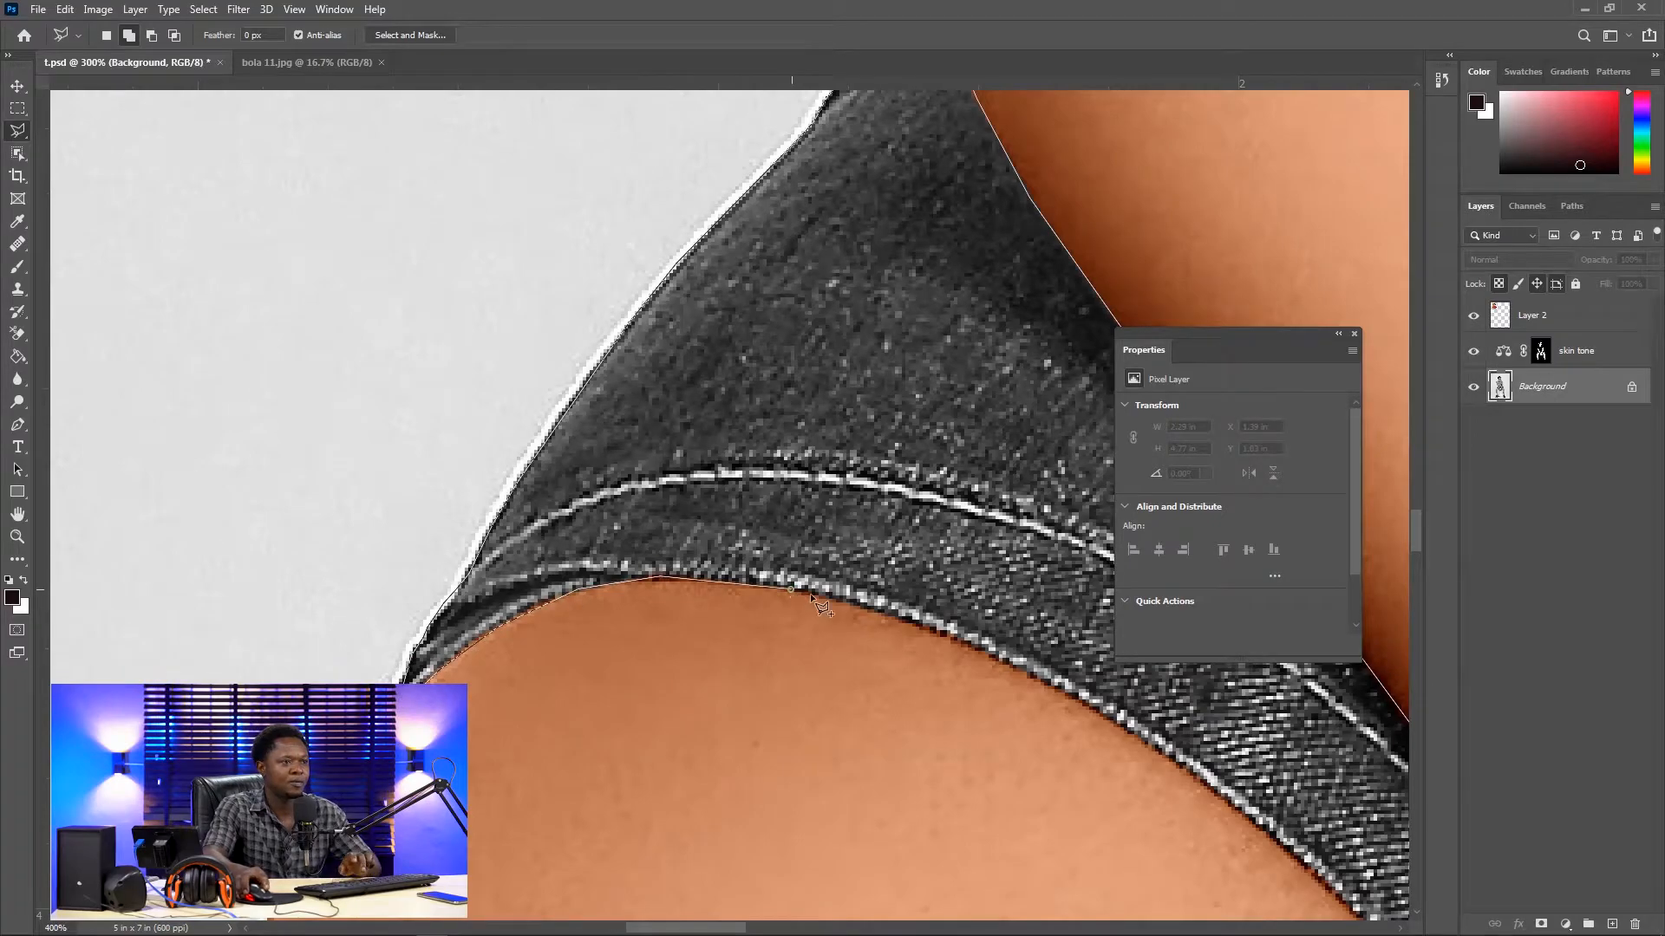
{"action": "left_click", "coordinate": [942, 639]}
{"action": "left_click_drag", "start_coordinate": [949, 642], "coordinate": [577, 486]}
{"action": "left_click", "coordinate": [651, 520]}
{"action": "left_click", "coordinate": [771, 592]}
{"action": "left_click", "coordinate": [870, 664]}
Step: Continue the outline down the rest of the hem to the inner thigh and close the selection around that shorts leg
{"action": "left_click_drag", "start_coordinate": [941, 726], "coordinate": [678, 491]}
{"action": "left_click", "coordinate": [772, 572]}
{"action": "left_click", "coordinate": [835, 649]}
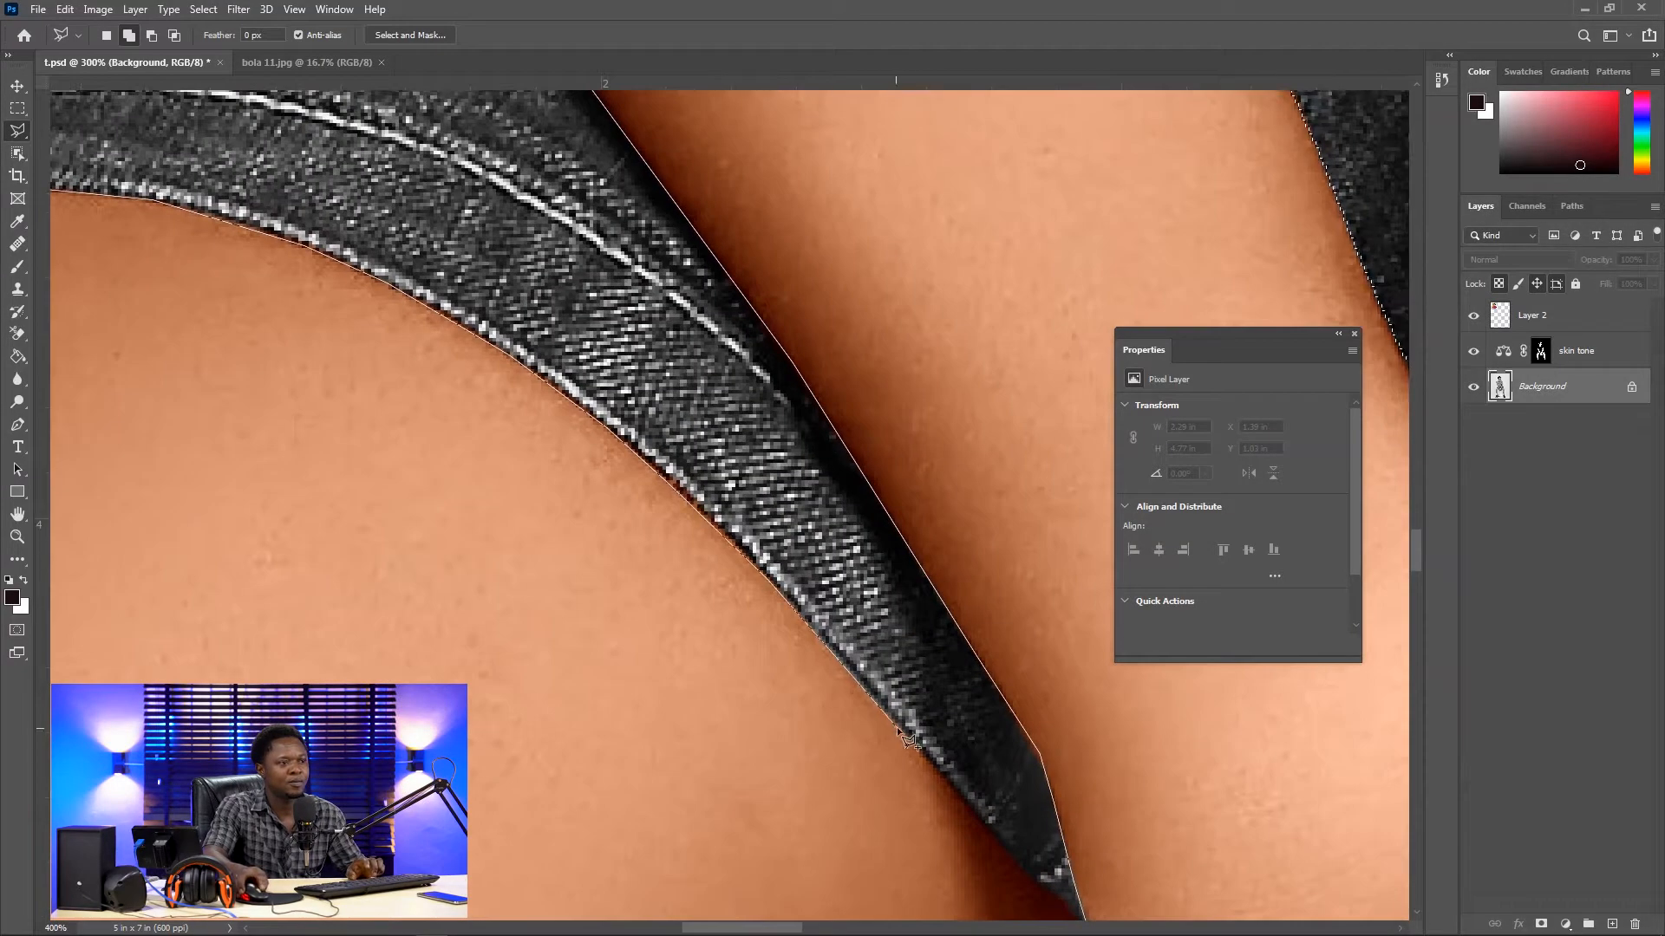
{"action": "left_click", "coordinate": [898, 727]}
{"action": "left_click_drag", "start_coordinate": [916, 734], "coordinate": [668, 558]}
{"action": "left_click", "coordinate": [751, 666]}
{"action": "left_click", "coordinate": [841, 742]}
{"action": "key", "text": "ctrl+minus"}
{"action": "key", "text": "ctrl+minus"}
{"action": "key", "text": "ctrl+minus"}
{"action": "key", "text": "ctrl+minus"}
{"action": "key", "text": "ctrl+minus"}
{"action": "key", "text": "ctrl+minus"}
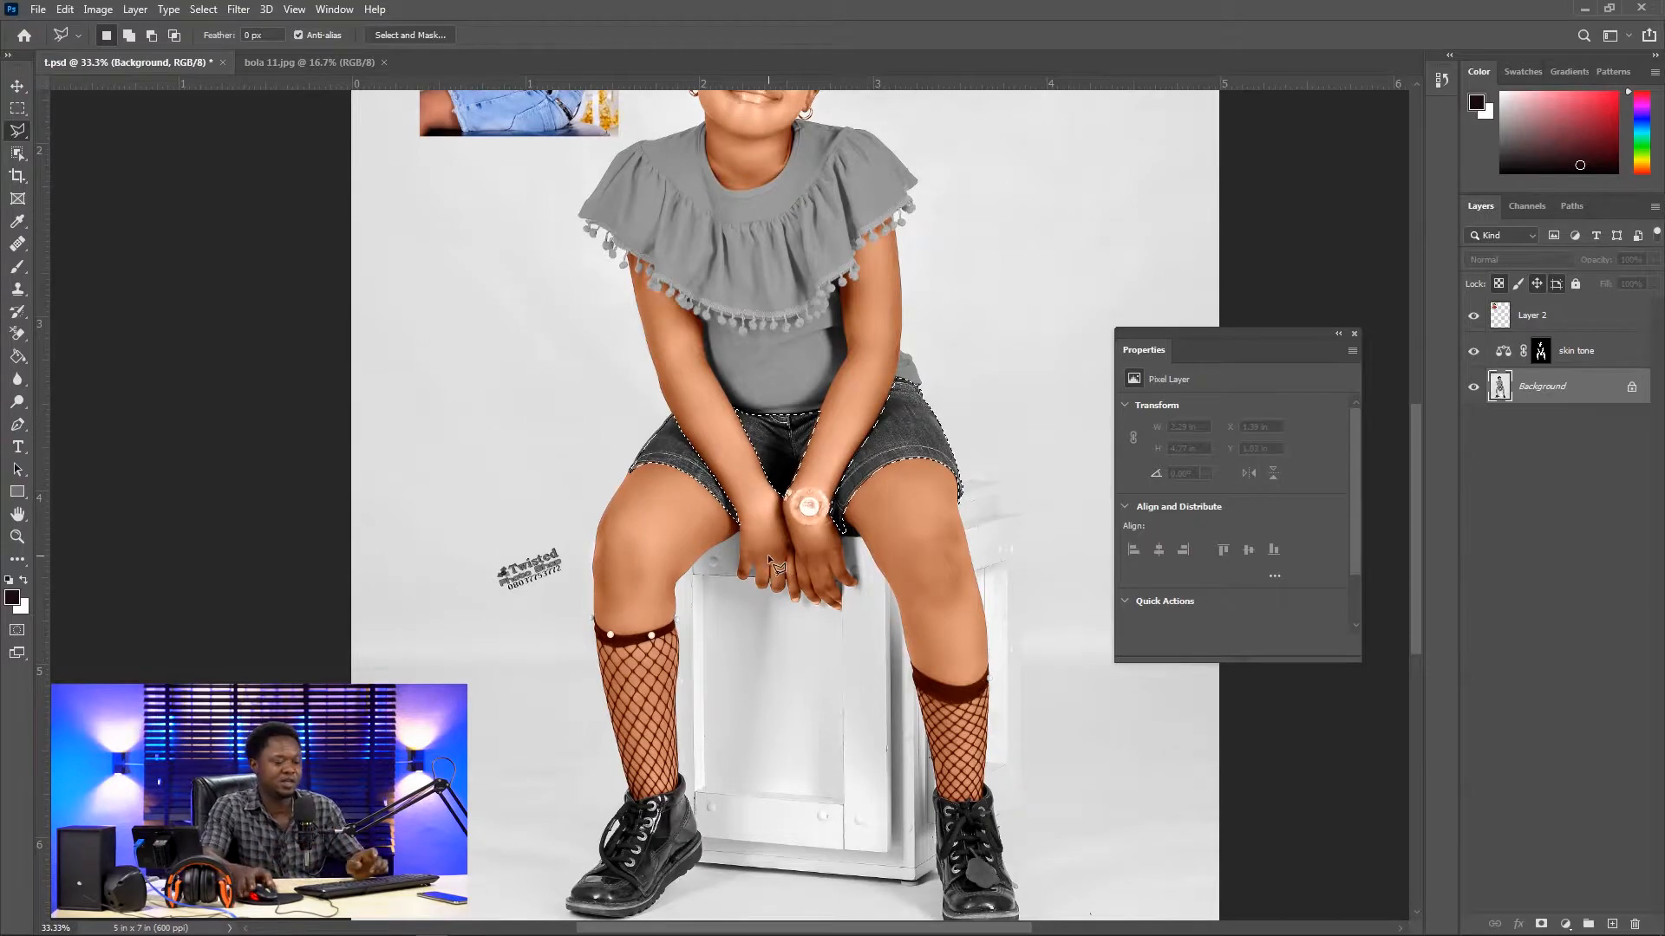
Step: Undo the newly added Color Balance layer and feather the shorts selection by 2 pixels
{"action": "key", "text": "ctrl+plus"}
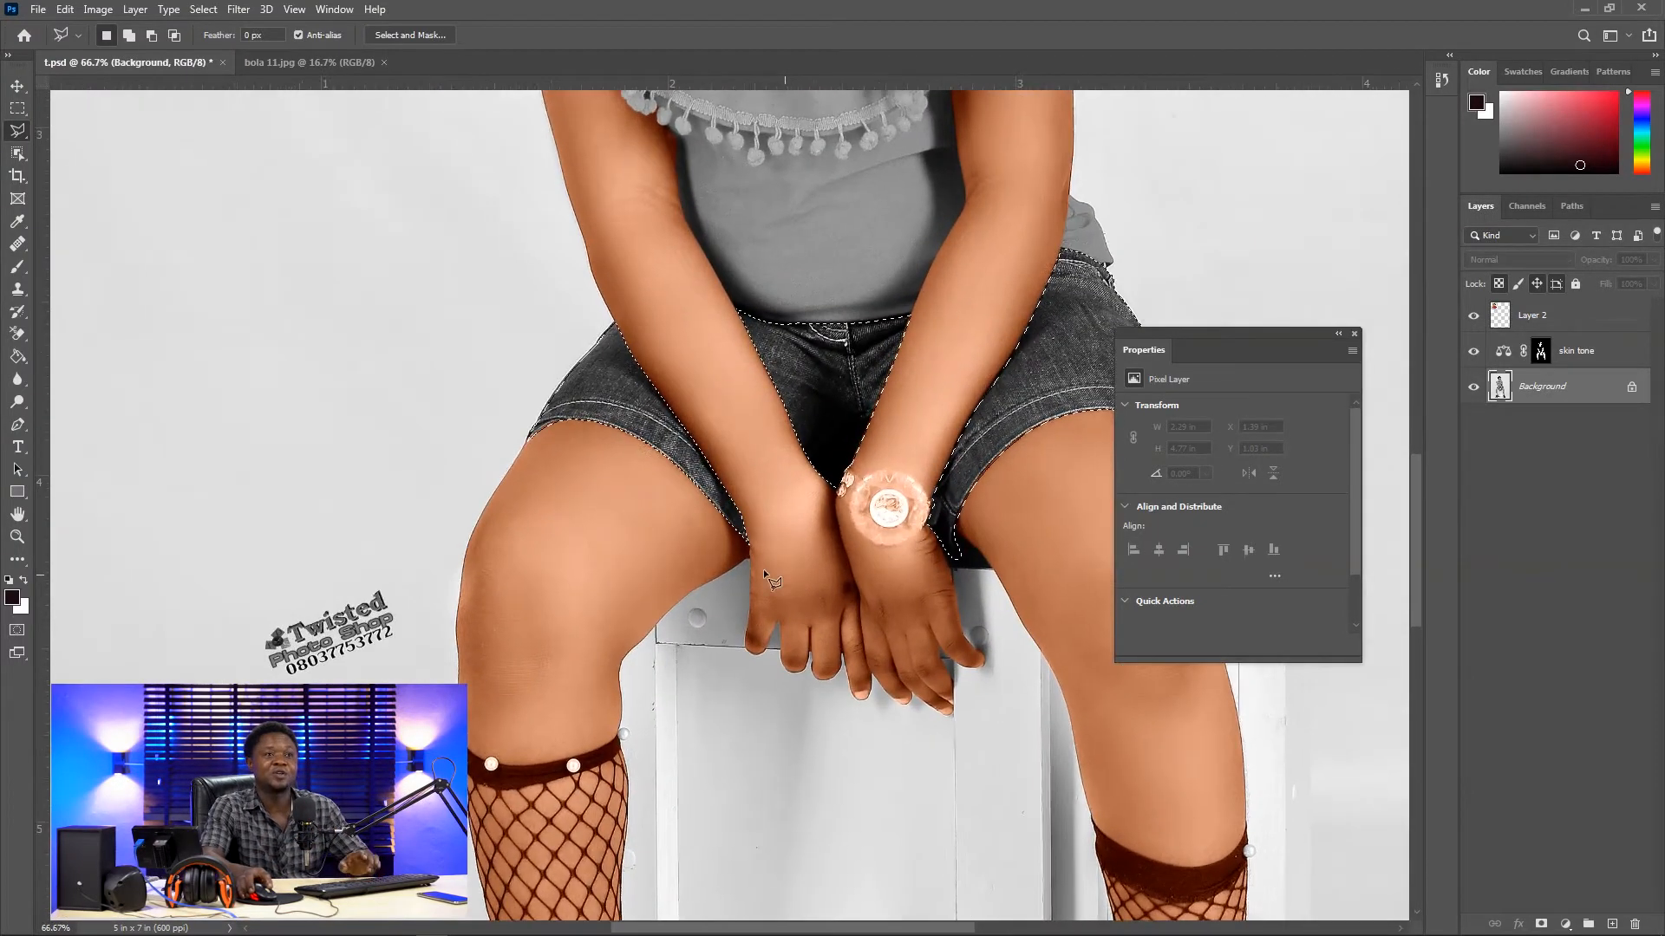
{"action": "key", "text": "ctrl+plus"}
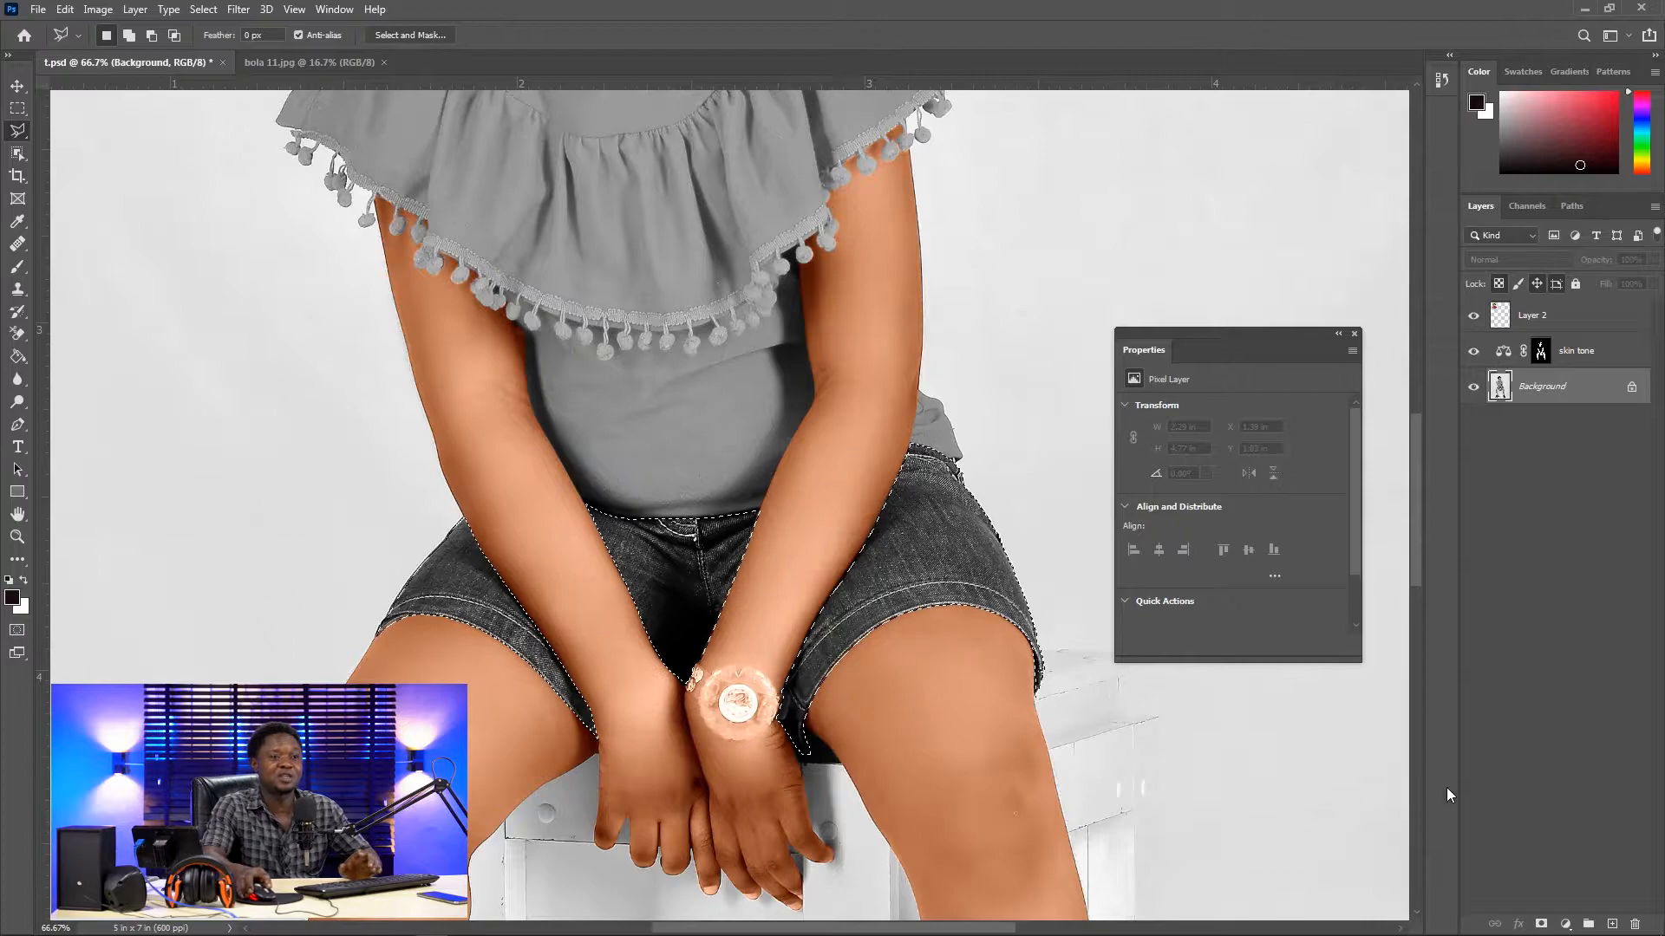
{"action": "left_click", "coordinate": [1355, 334]}
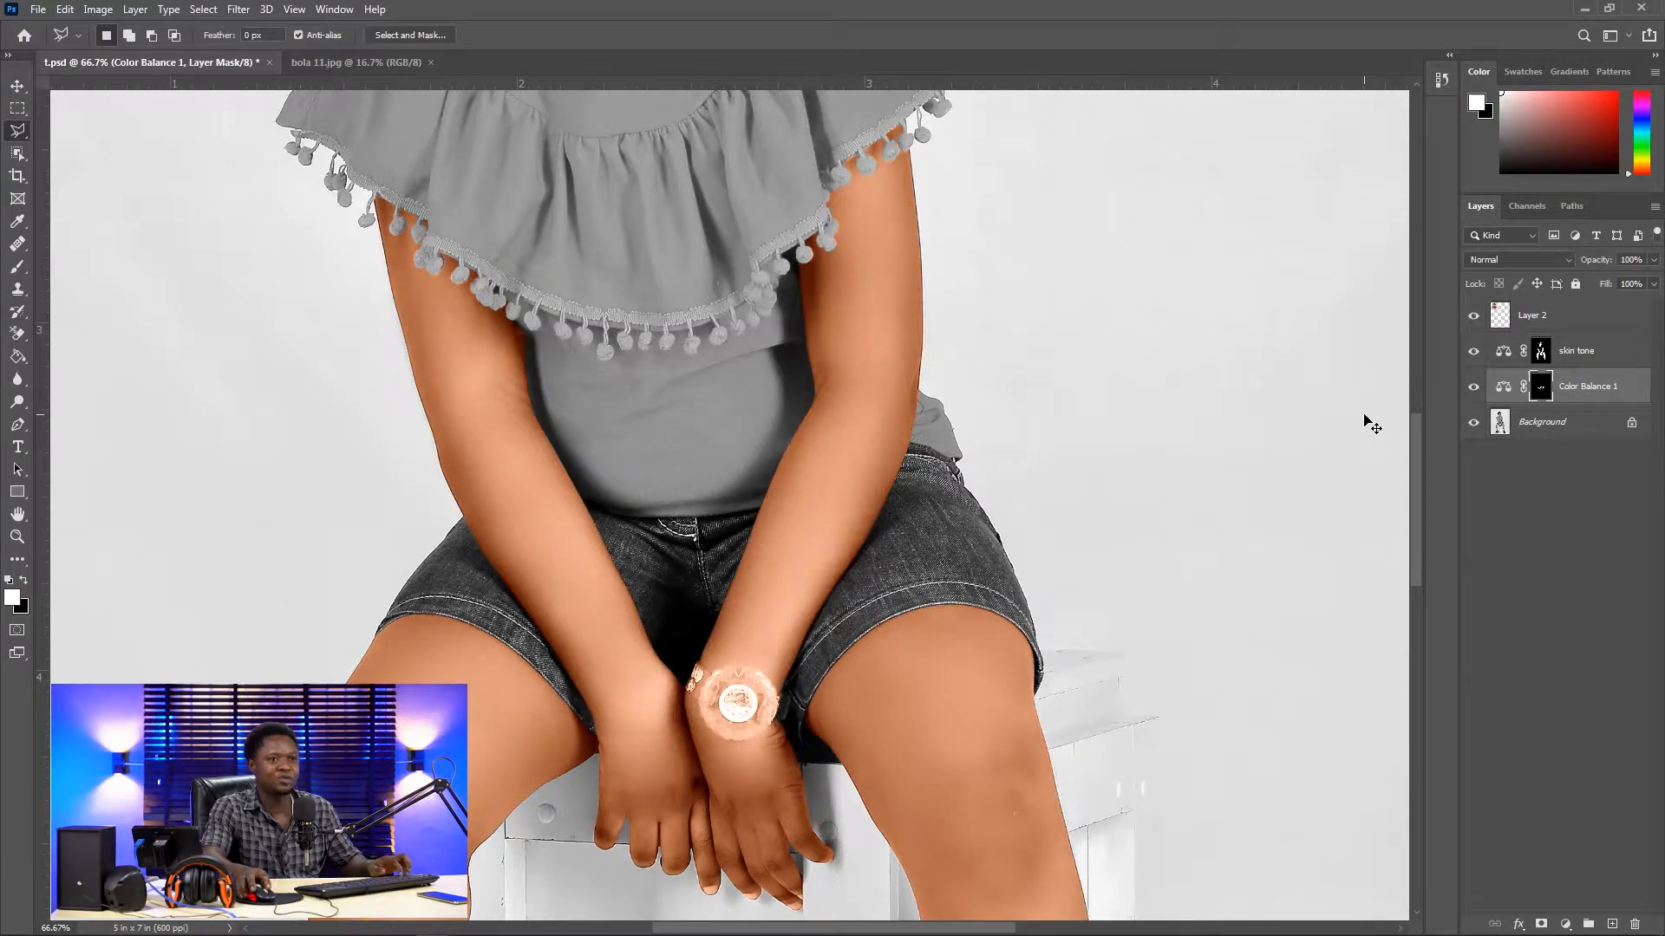
{"action": "key", "text": "ctrl+z"}
{"action": "right_click", "coordinate": [910, 526]}
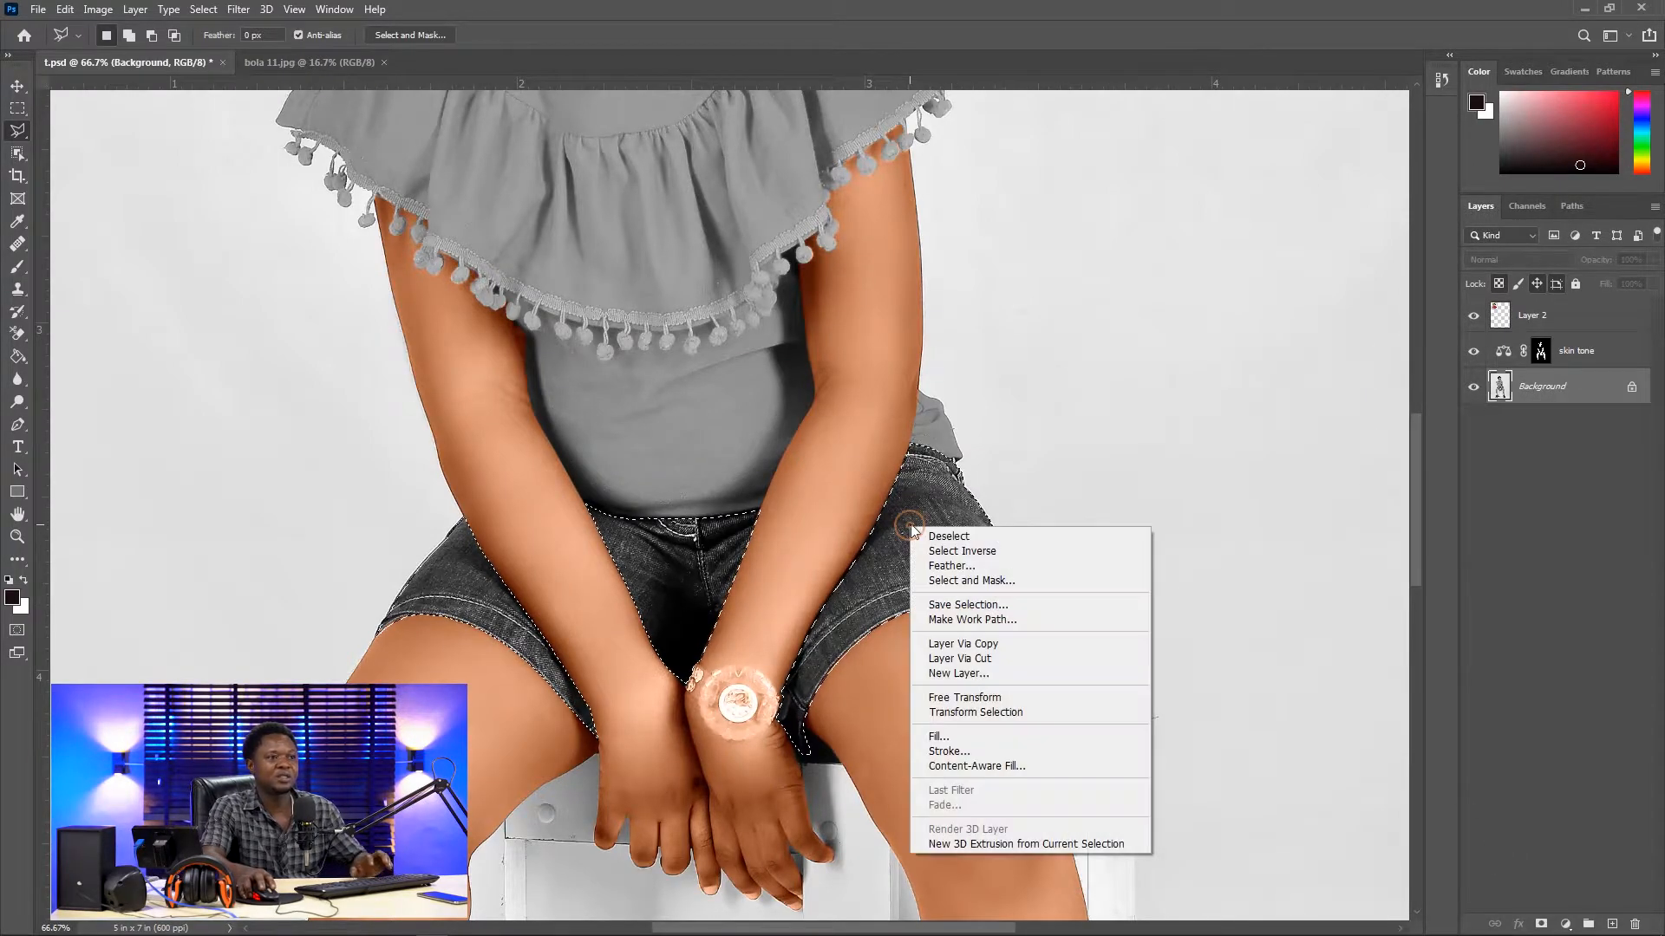
{"action": "left_click", "coordinate": [960, 571]}
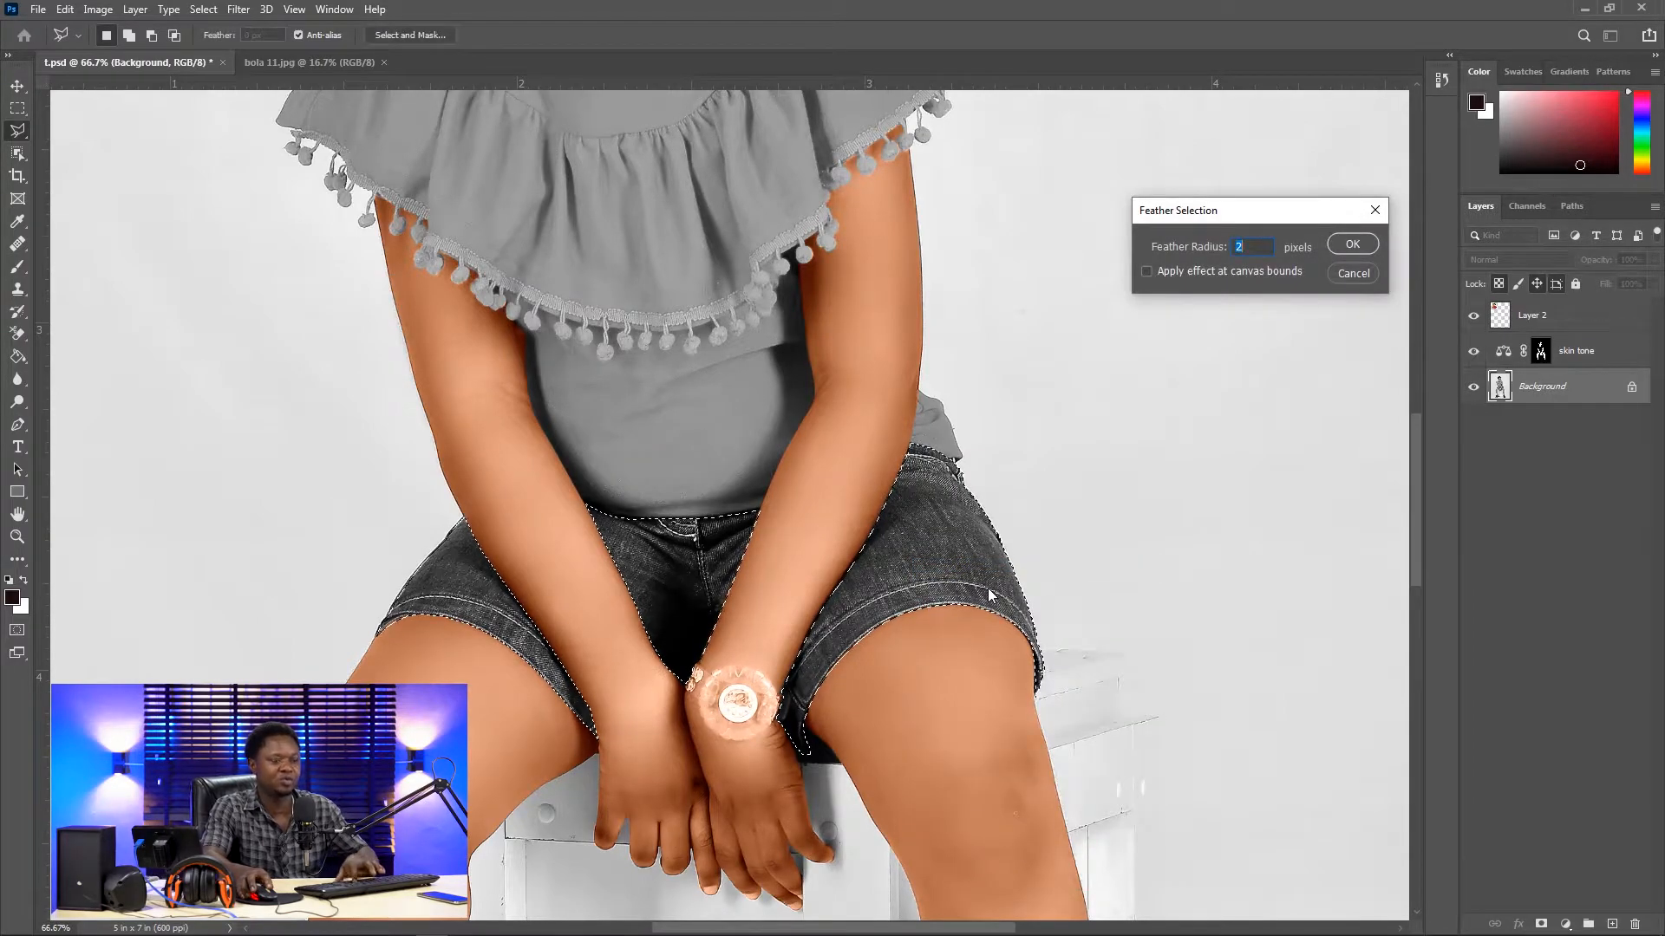
{"action": "key", "text": "Return"}
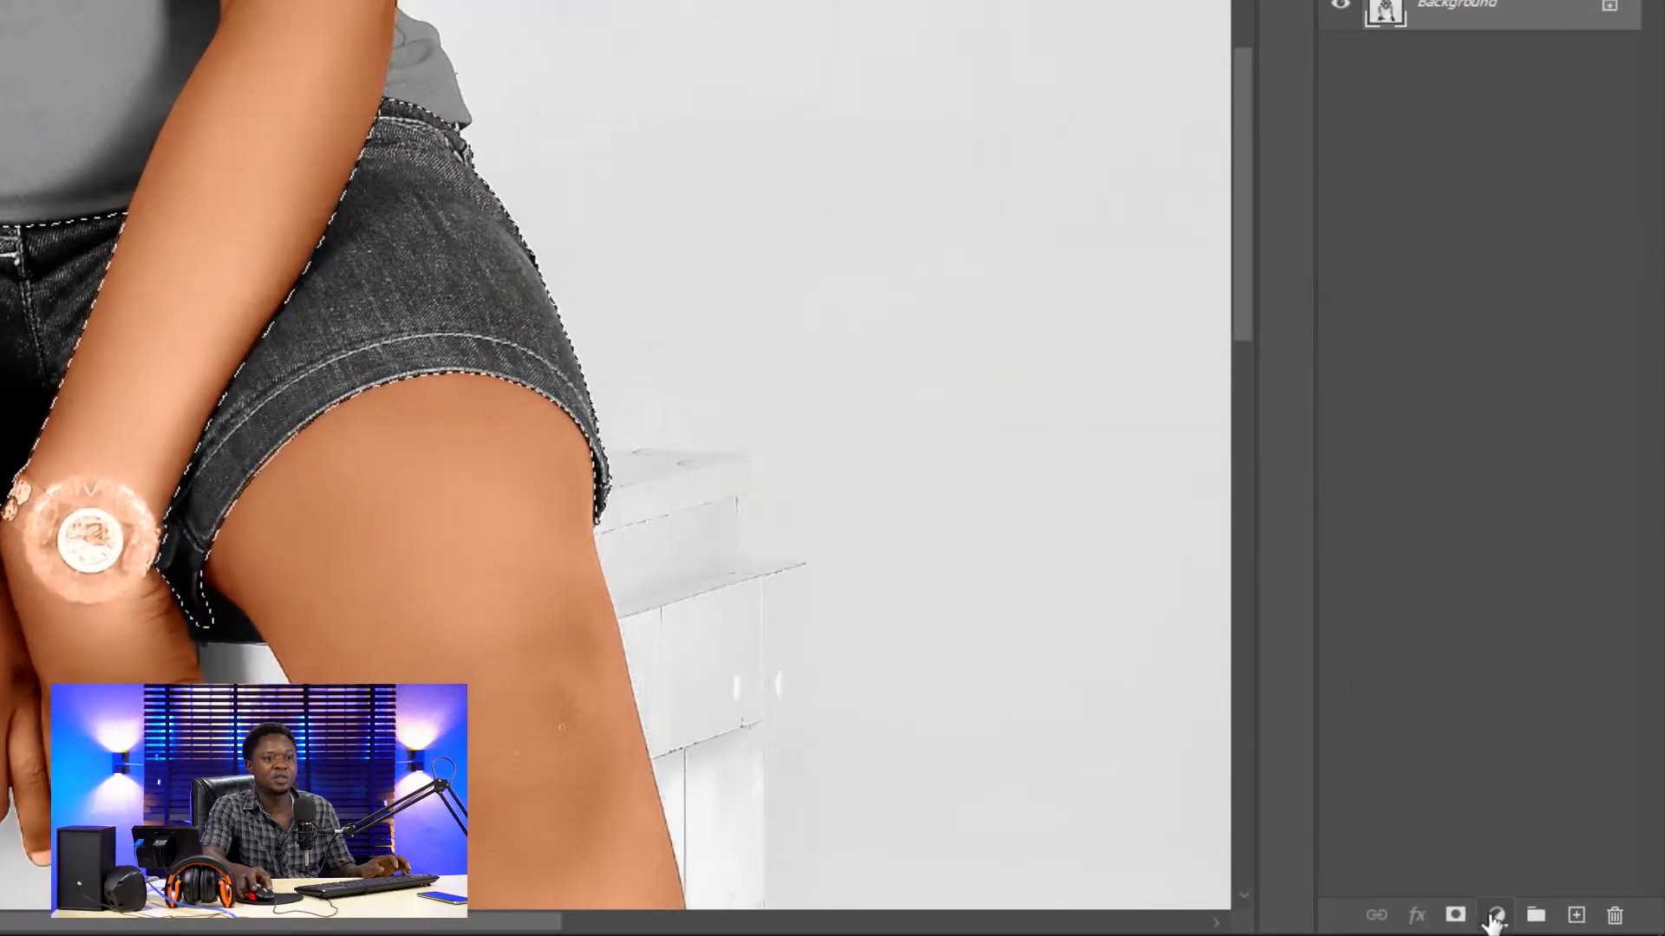
Step: Add a Color Balance adjustment layer for the shorts with midtones set to Cyan–Red -51 and Yellow–Blue +79
{"action": "left_click", "coordinate": [1564, 923]}
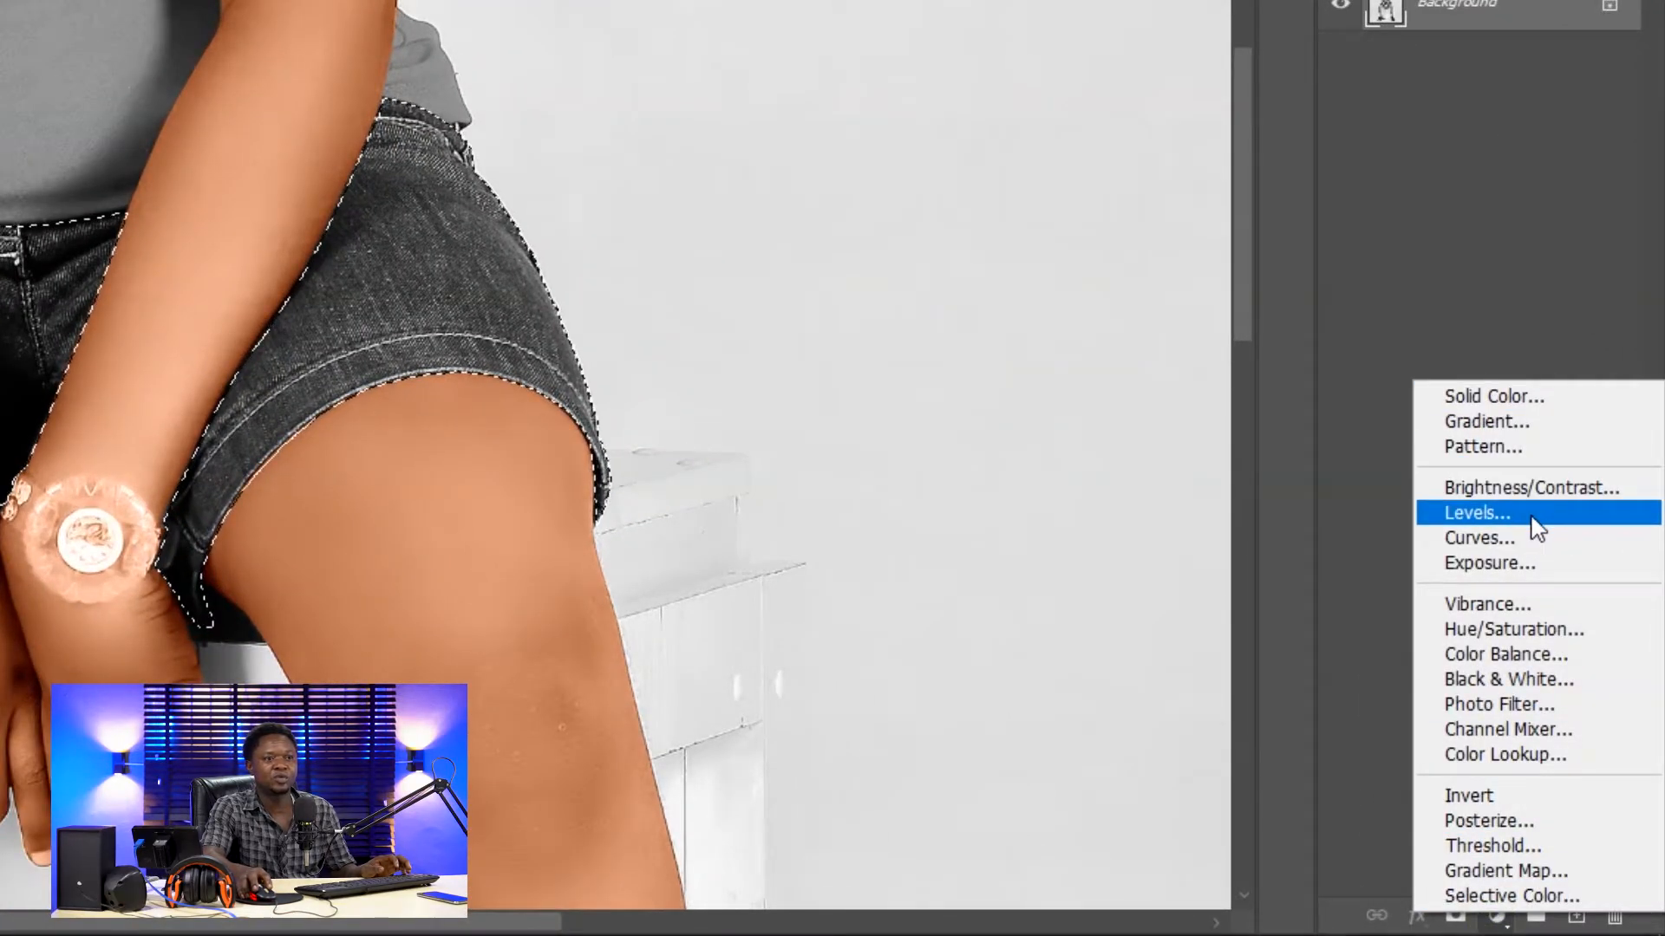
{"action": "left_click", "coordinate": [1497, 654]}
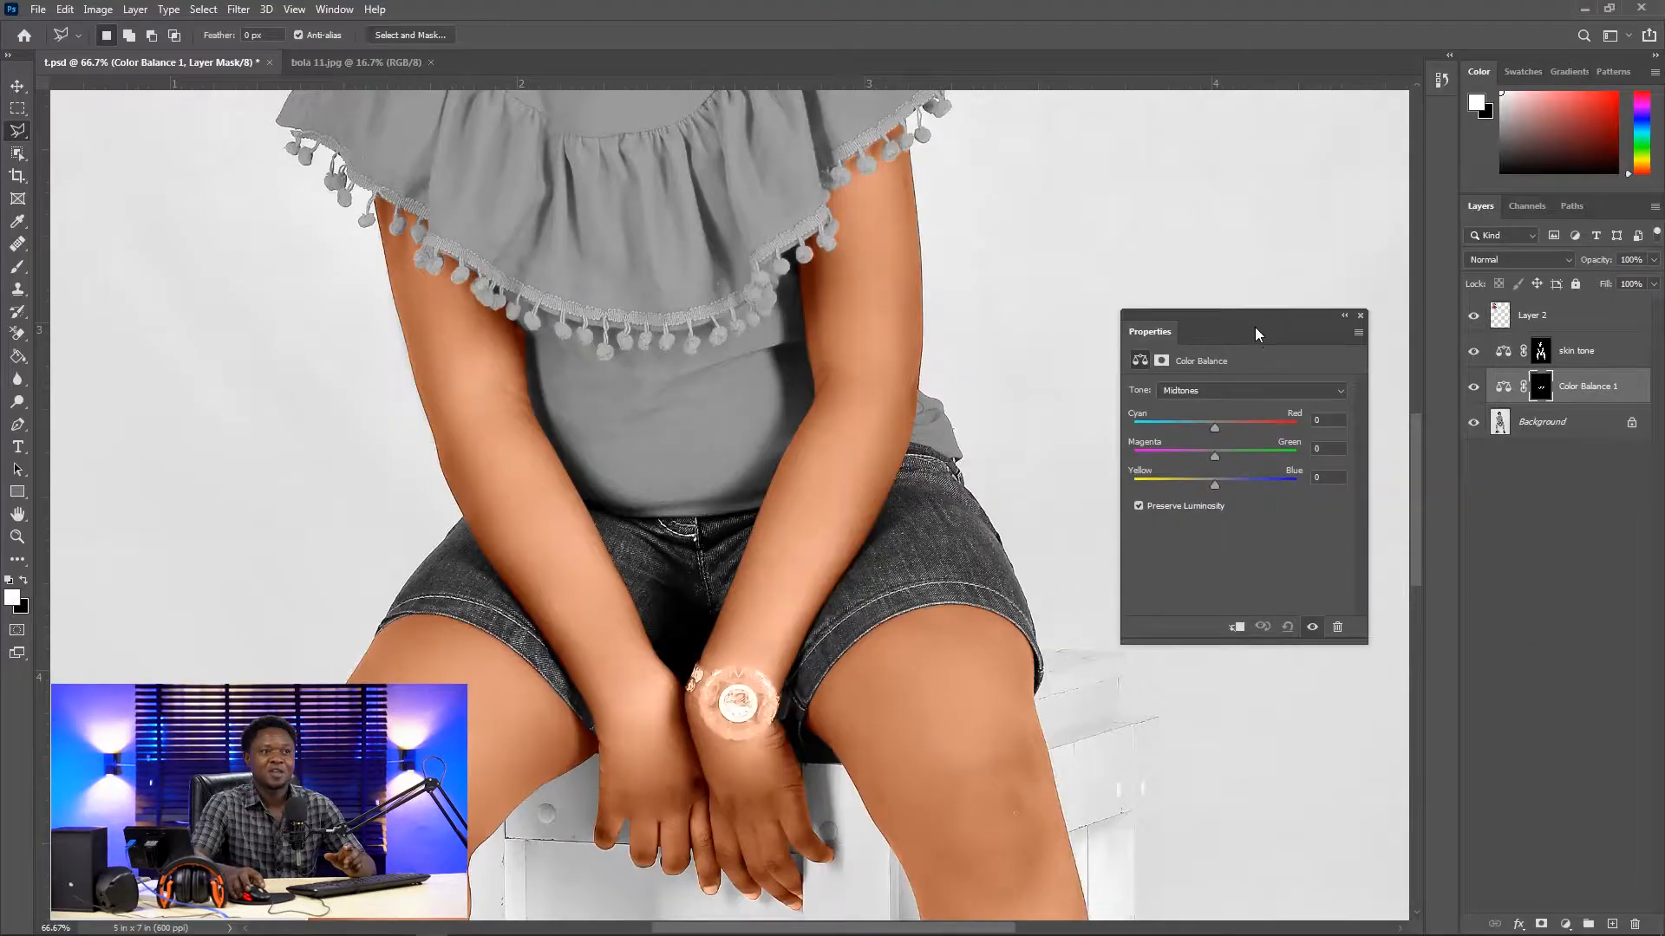
{"action": "left_click_drag", "start_coordinate": [1255, 327], "coordinate": [1281, 334]}
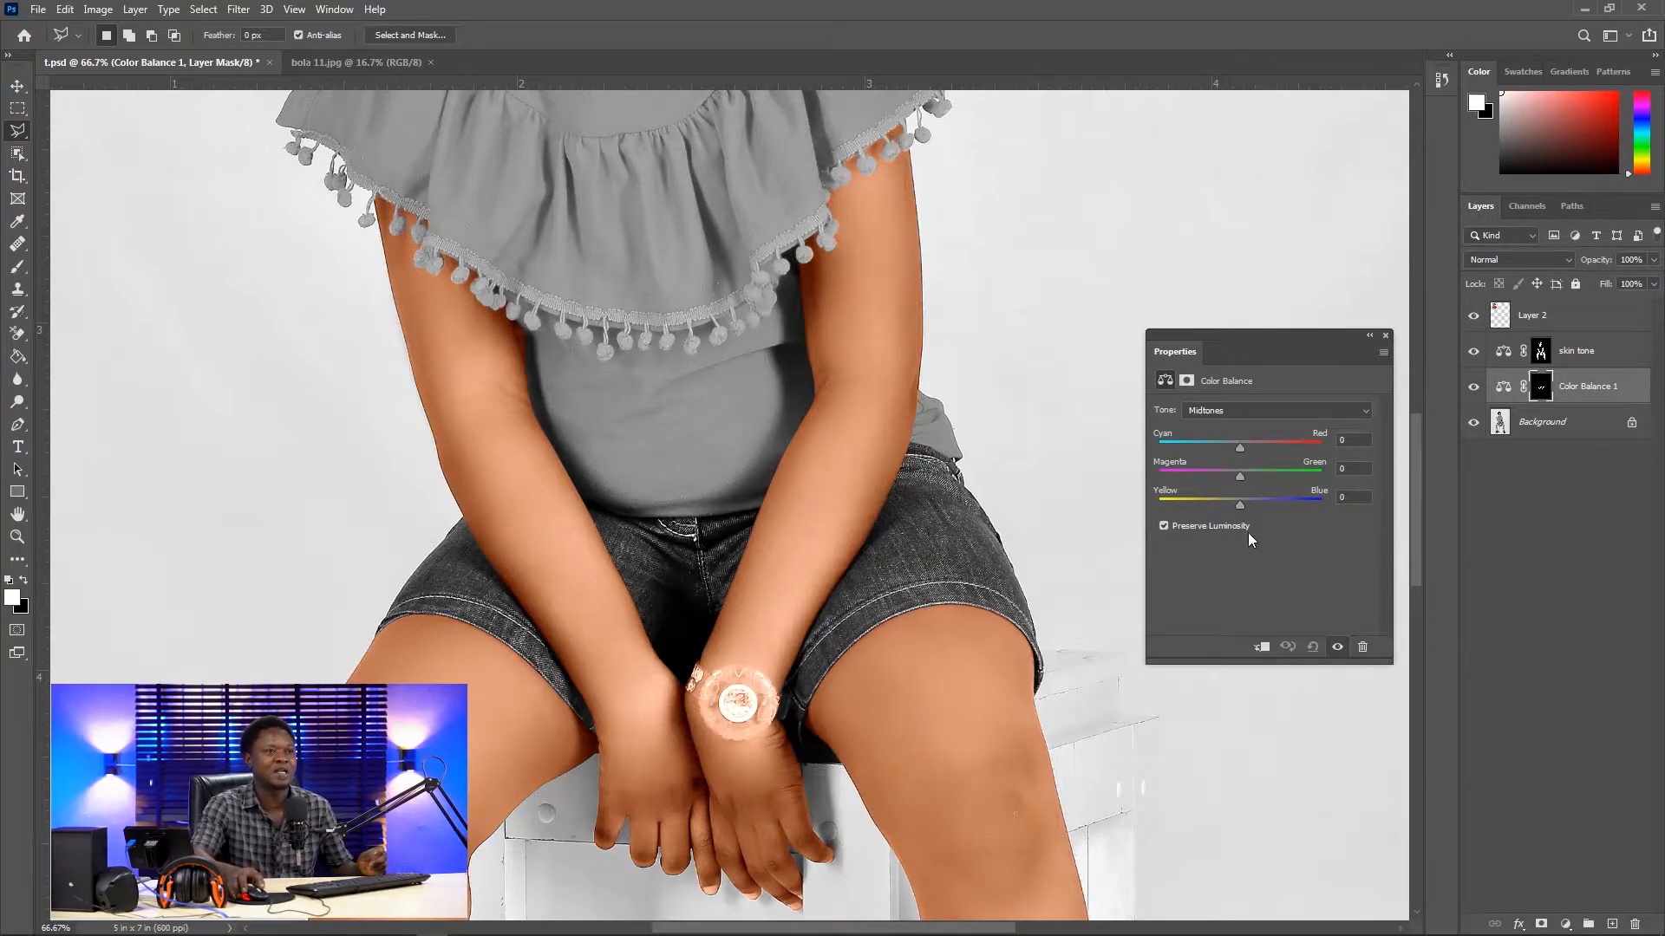
{"action": "left_click_drag", "start_coordinate": [1232, 507], "coordinate": [1294, 511]}
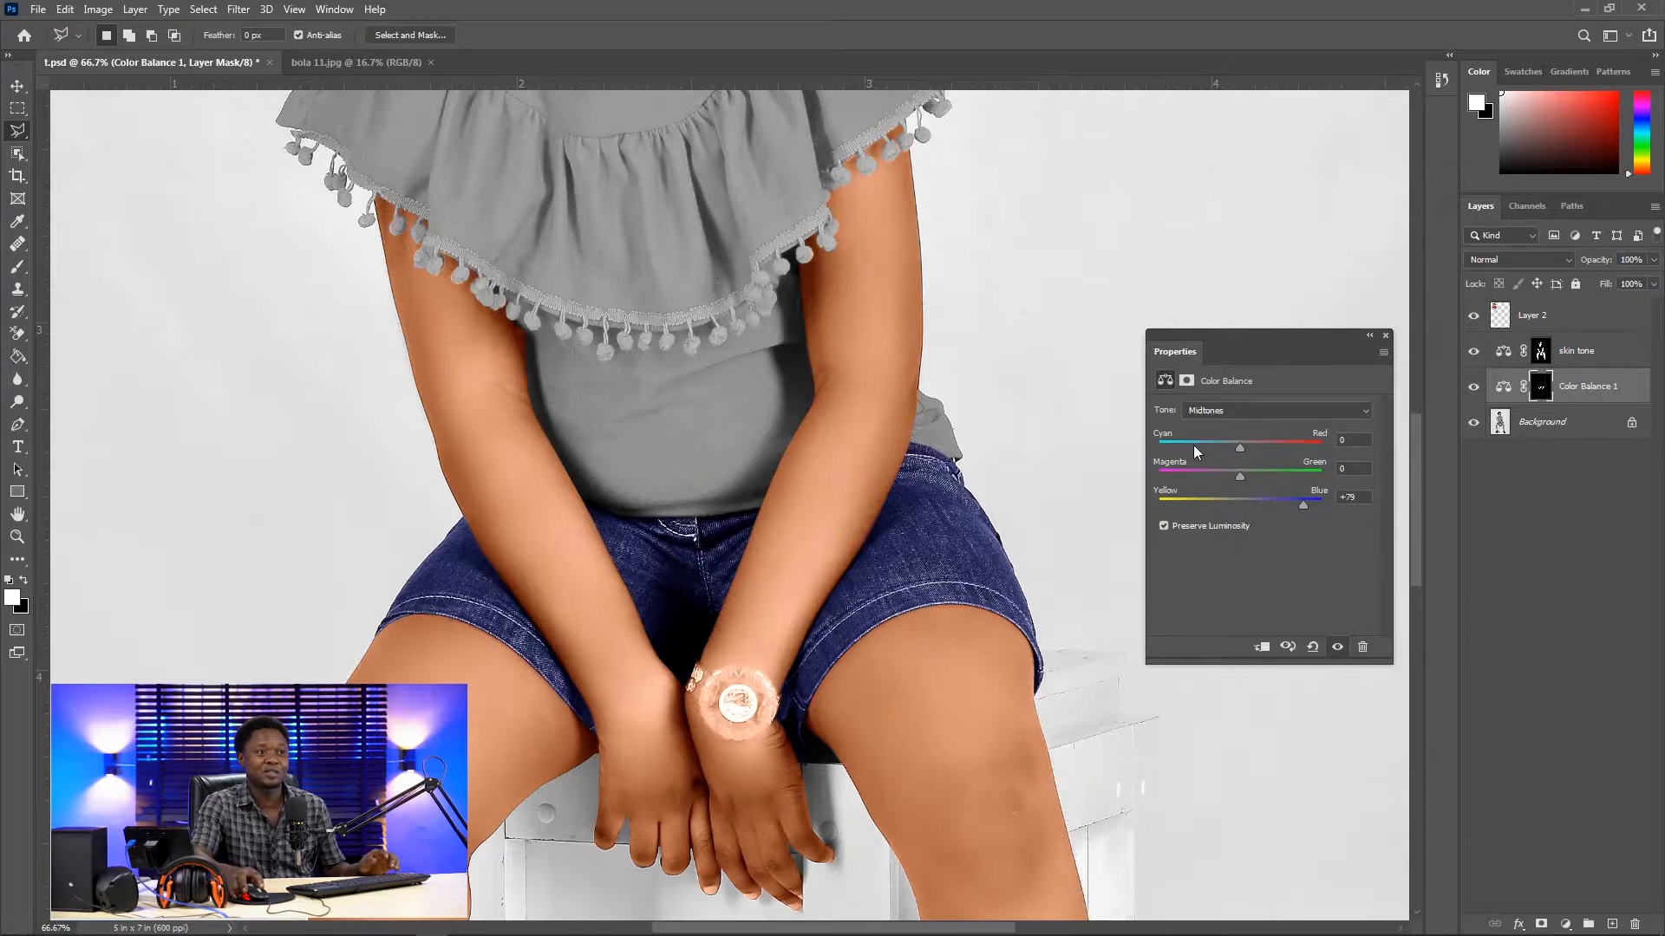
{"action": "left_click_drag", "start_coordinate": [1238, 451], "coordinate": [1224, 452]}
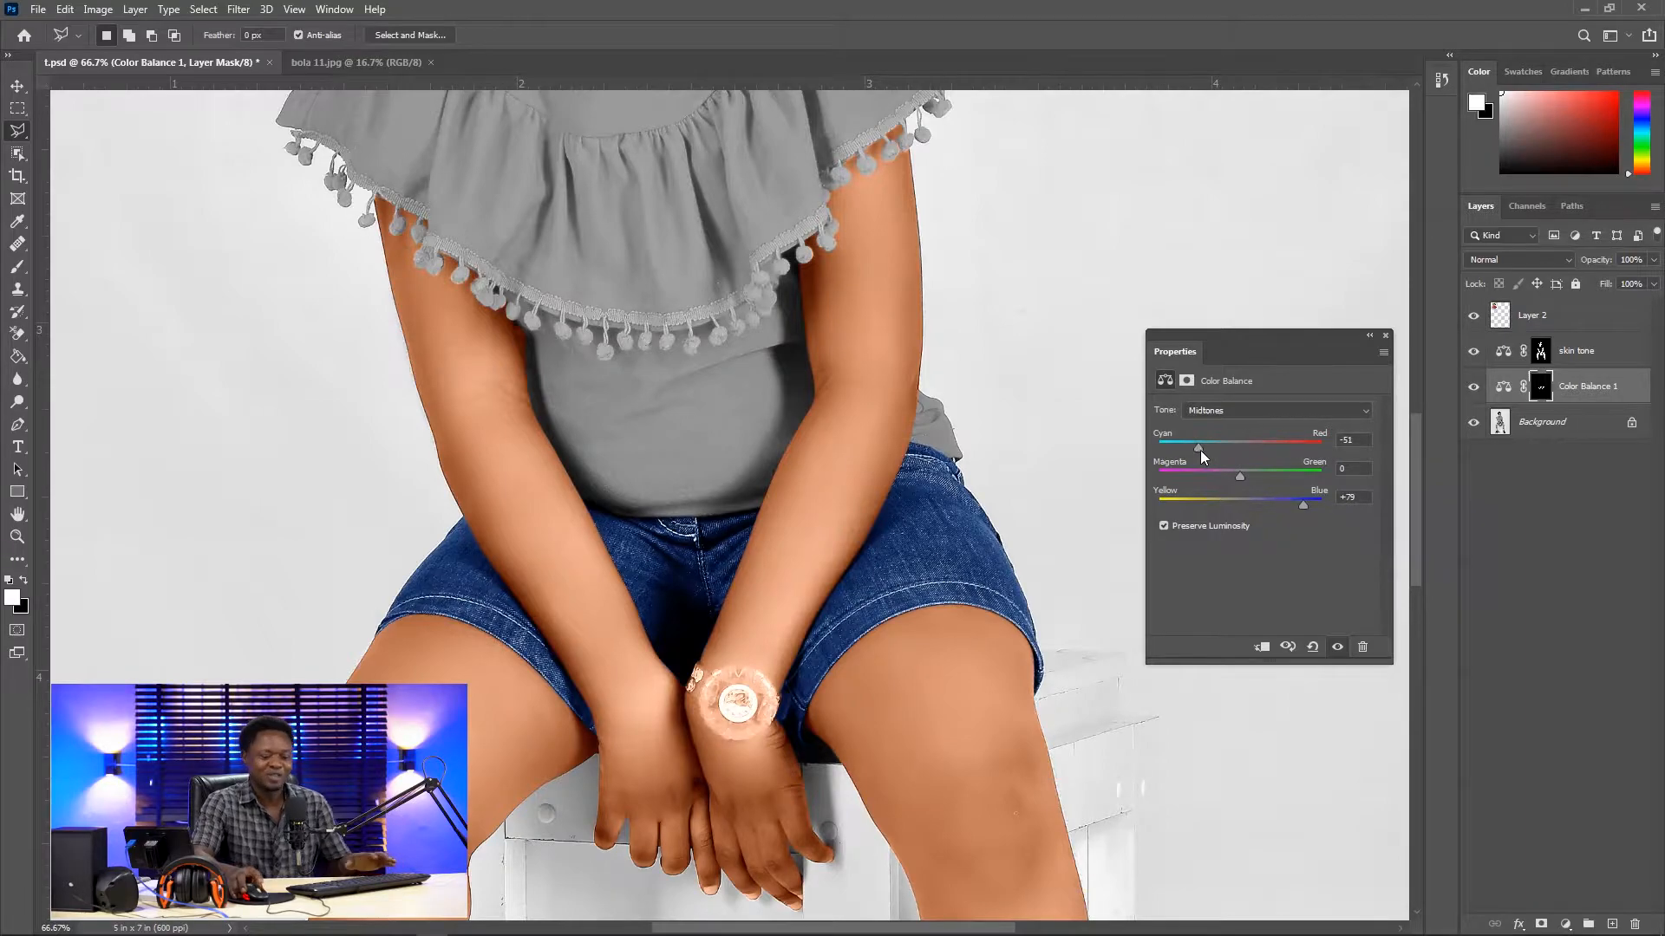
Step: Examine the blue denim colouring of the shorts both close up and within the whole photo
{"action": "key", "text": "ctrl+plus"}
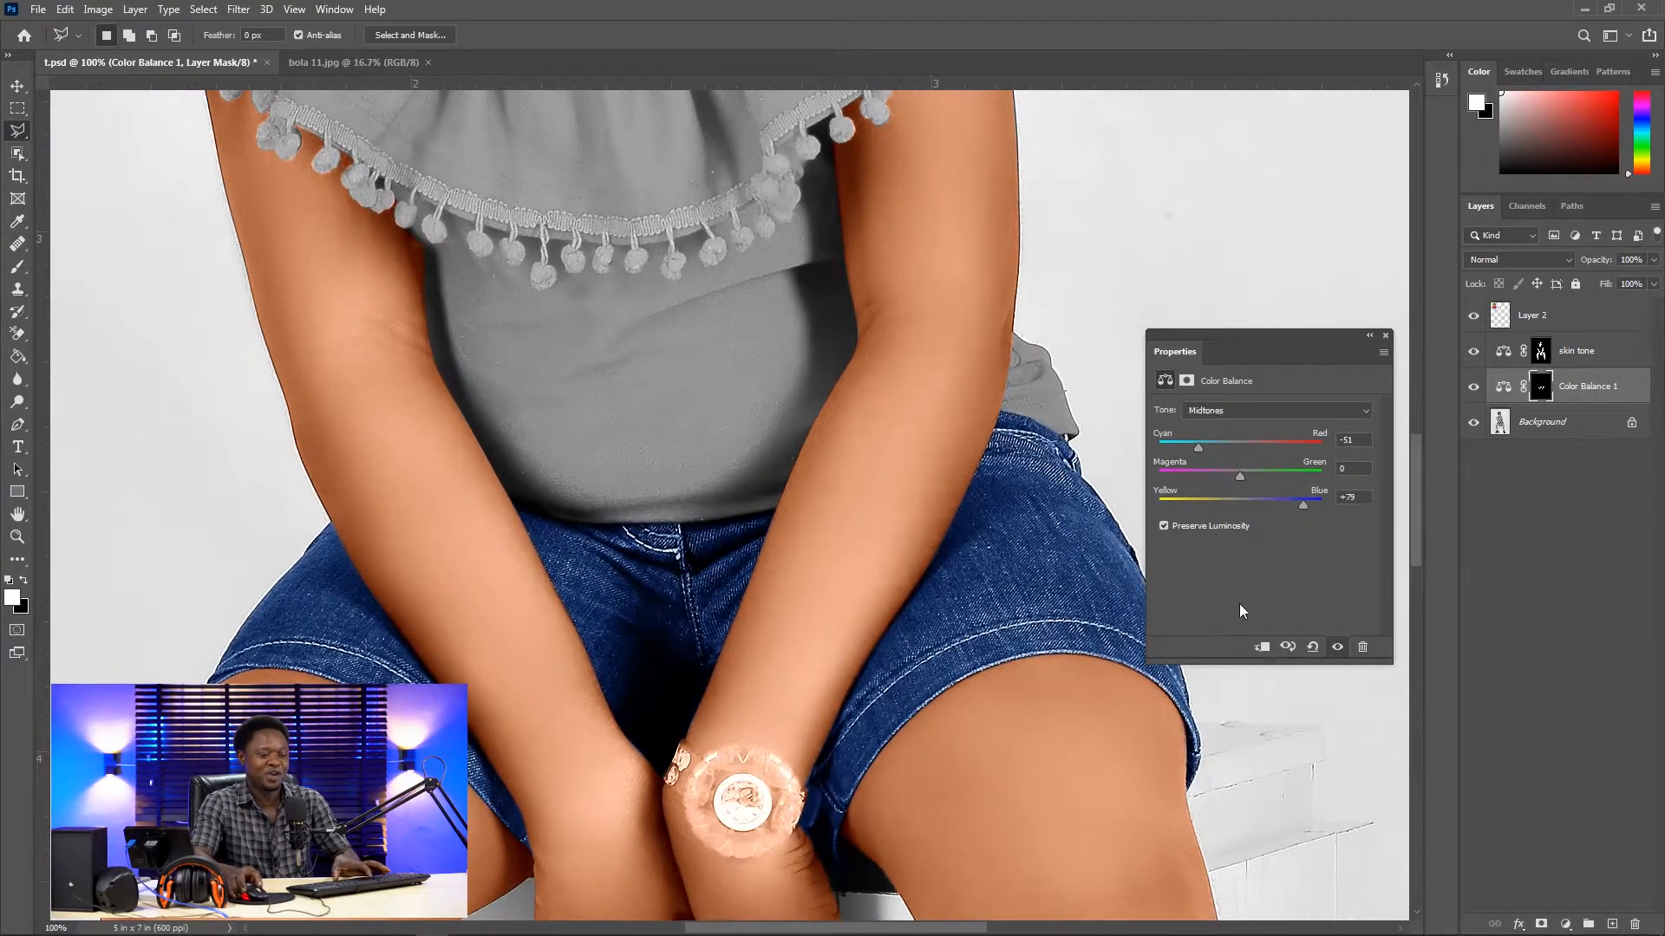
{"action": "key", "text": "ctrl+minus"}
{"action": "key", "text": "ctrl+minus"}
{"action": "key", "text": "ctrl+minus"}
{"action": "key", "text": "ctrl+minus"}
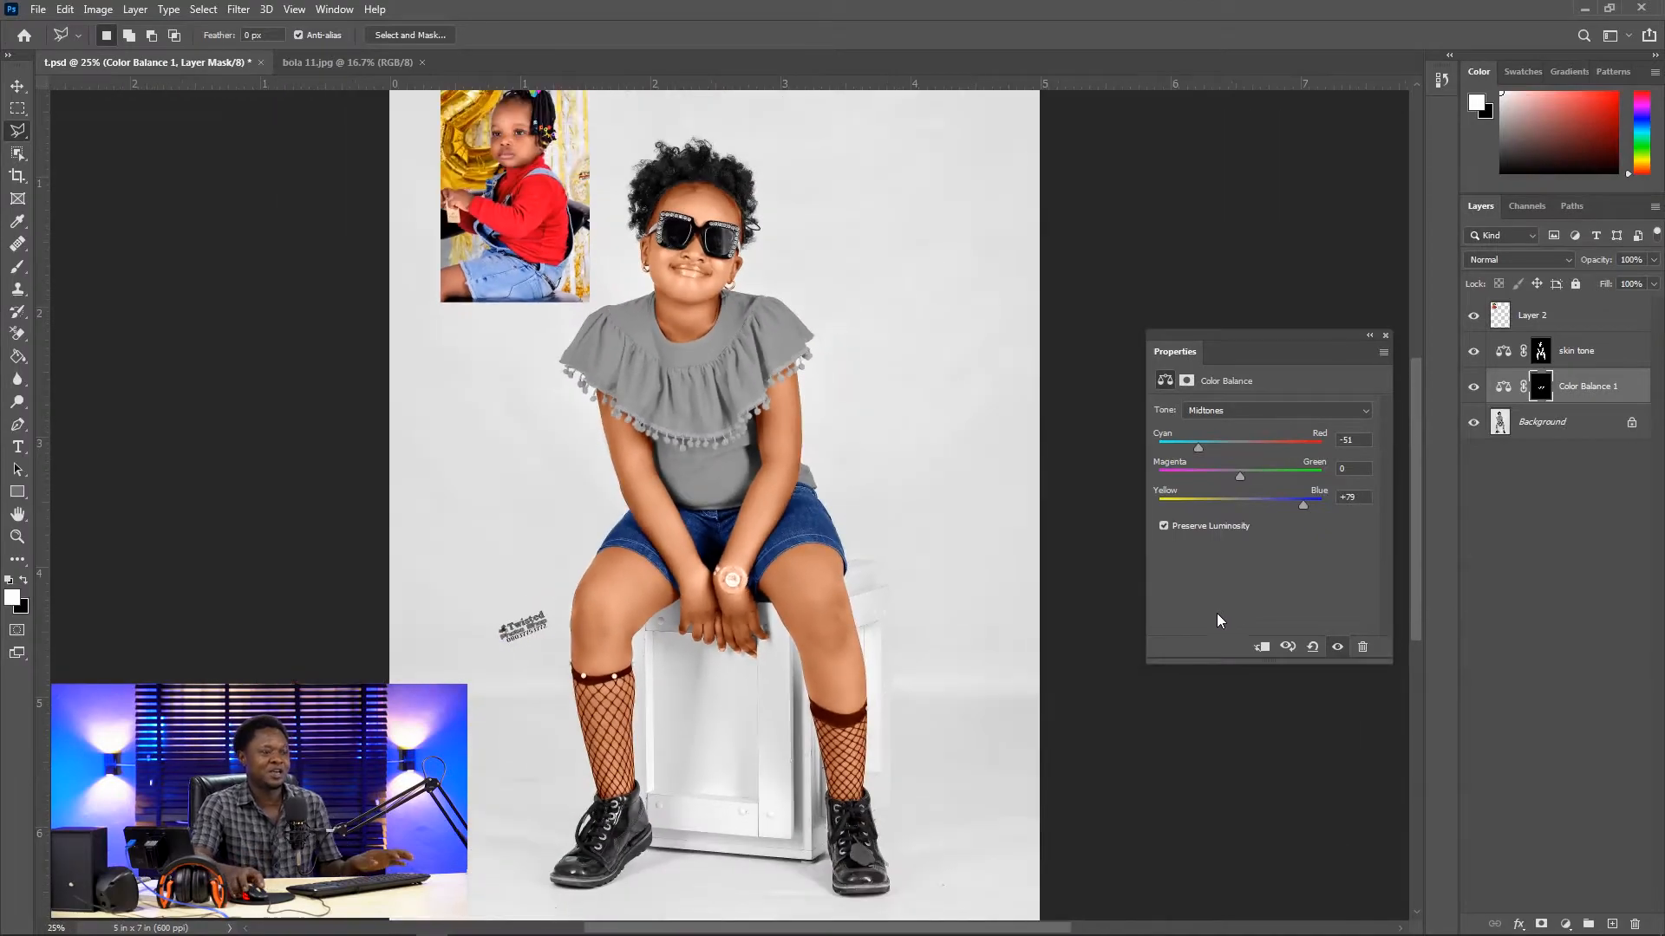
{"action": "key", "text": "ctrl+plus"}
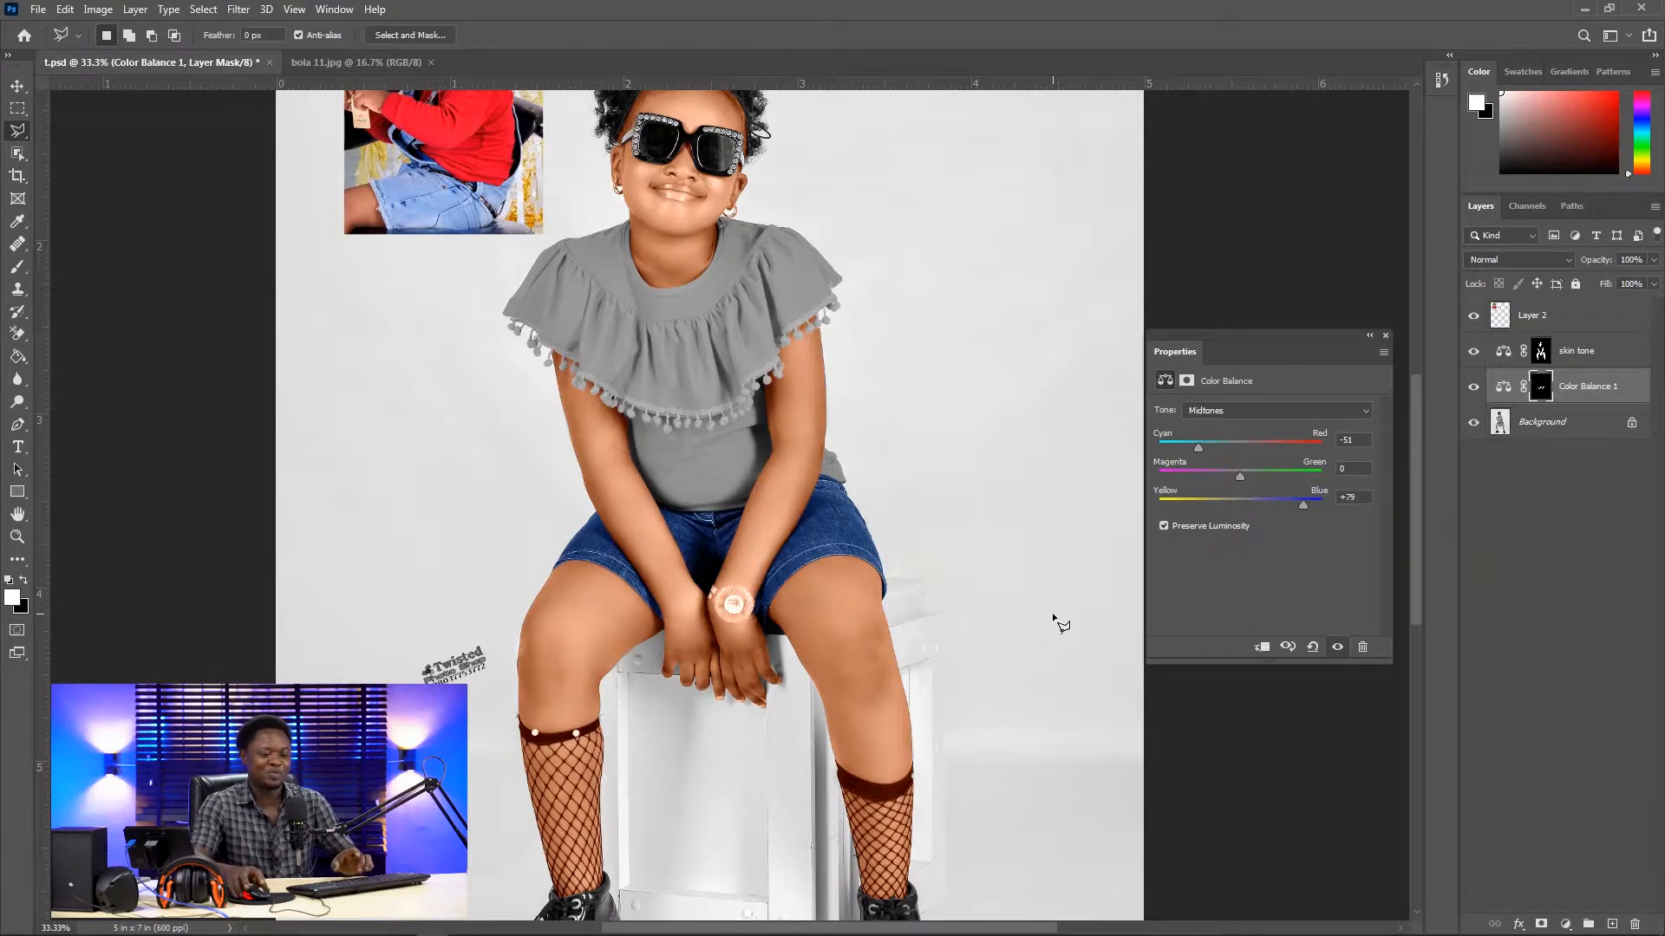
{"action": "key", "text": "ctrl+plus"}
{"action": "key", "text": "ctrl+plus"}
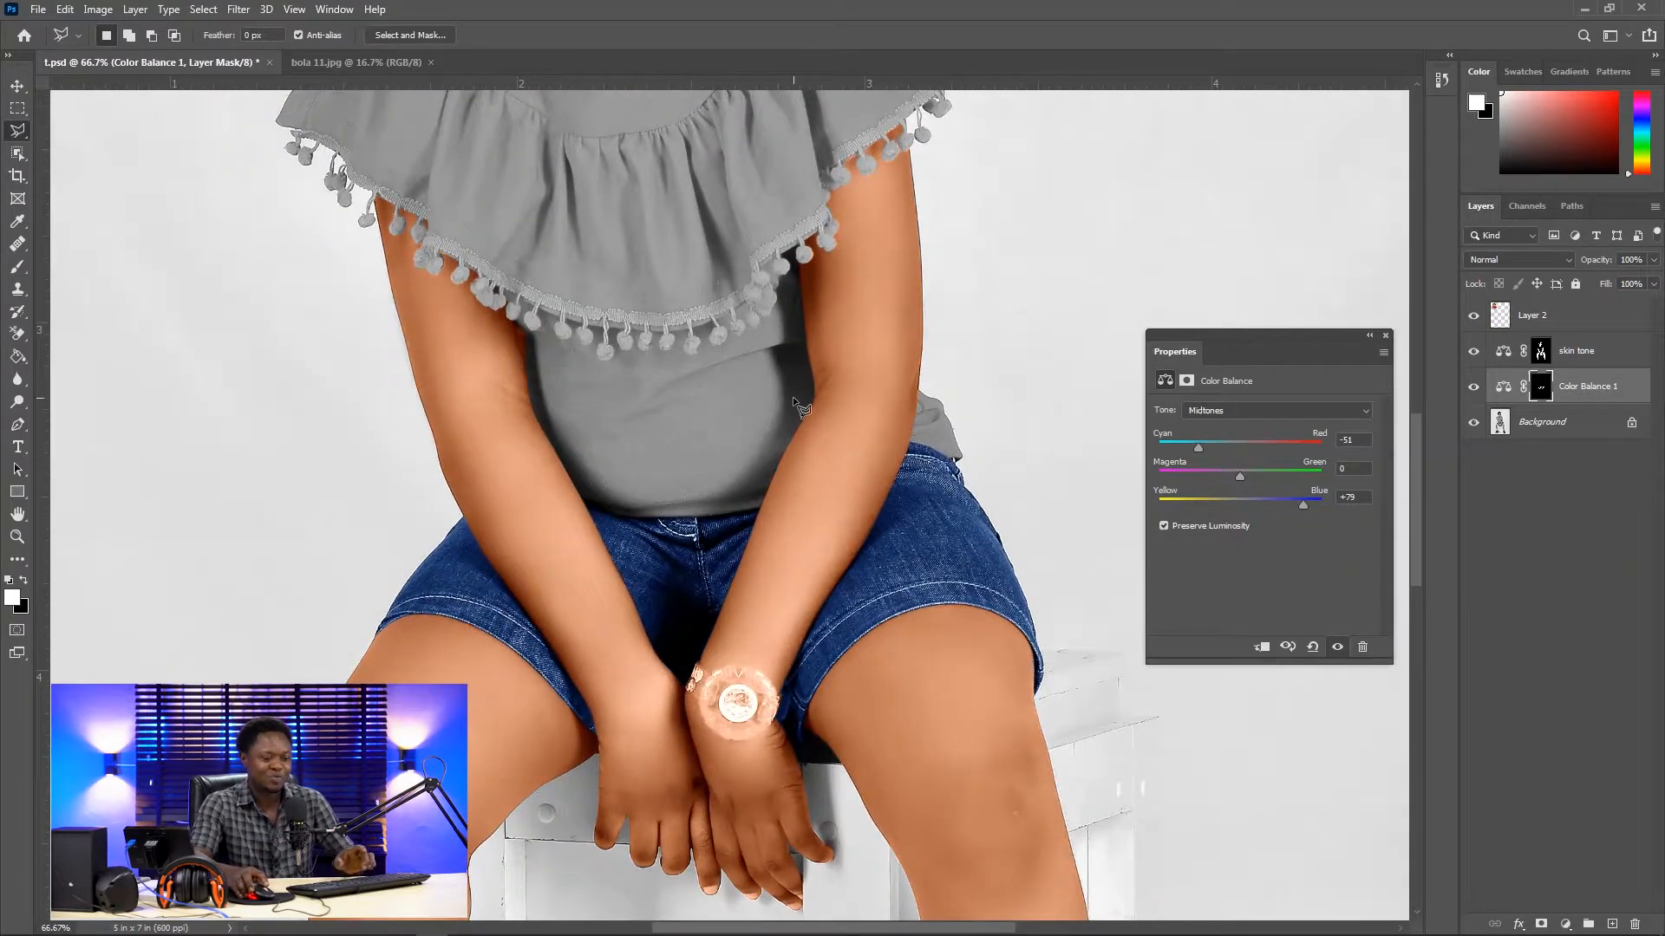
{"action": "key", "text": "ctrl+plus"}
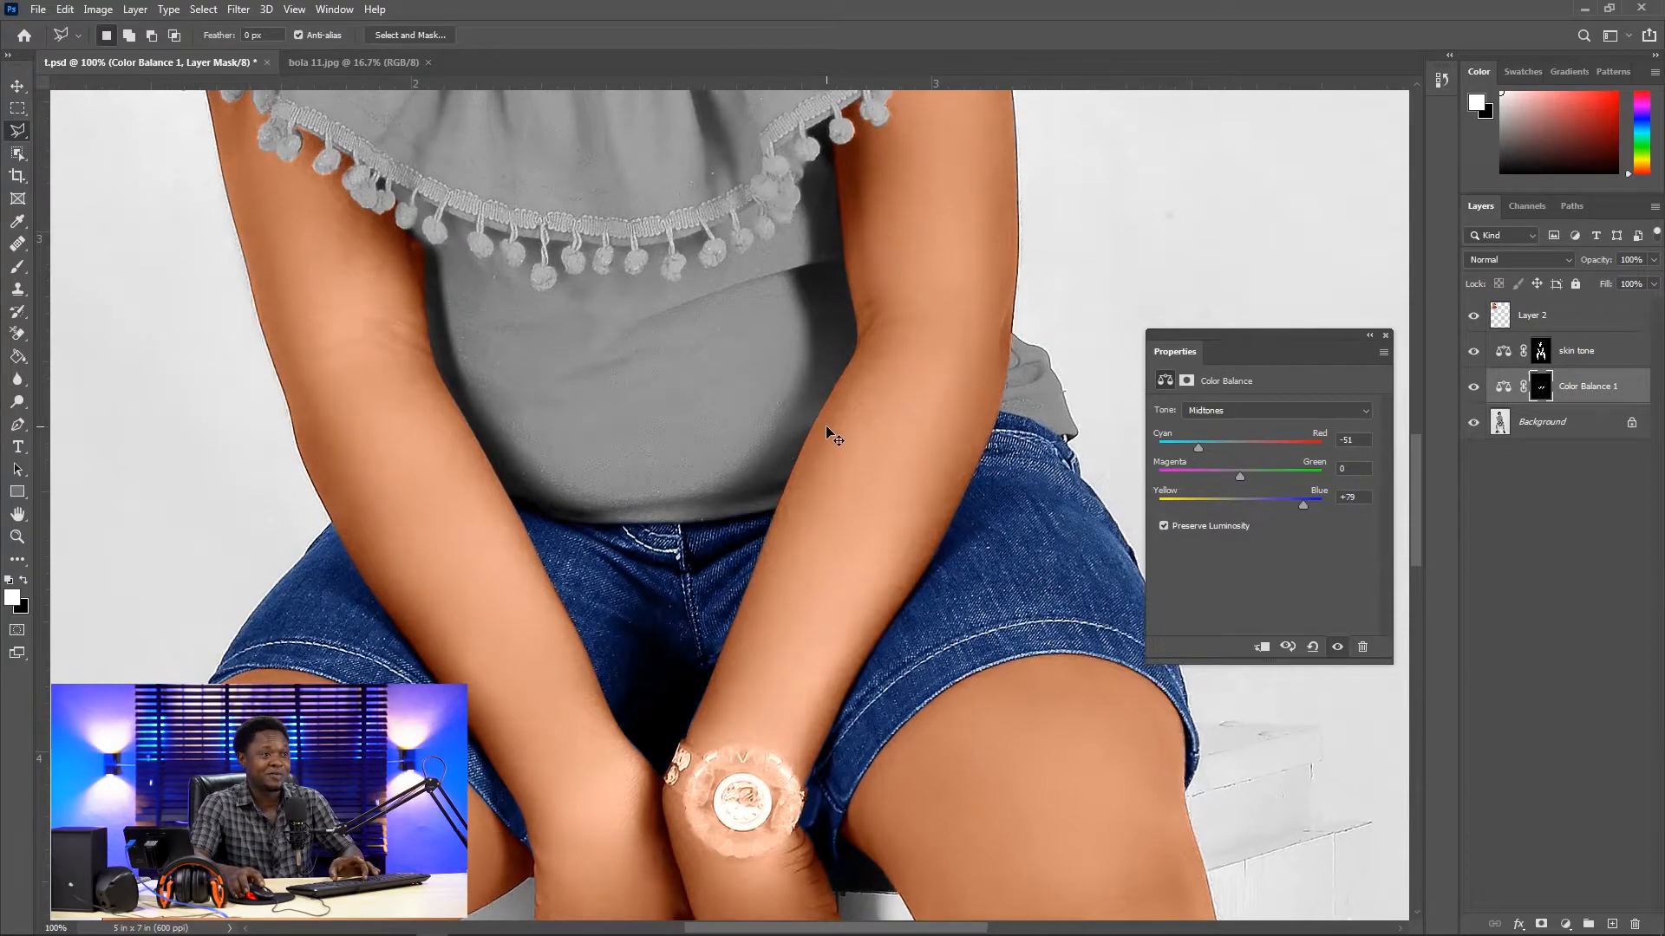
{"action": "key", "text": "ctrl+minus"}
{"action": "key", "text": "ctrl+minus"}
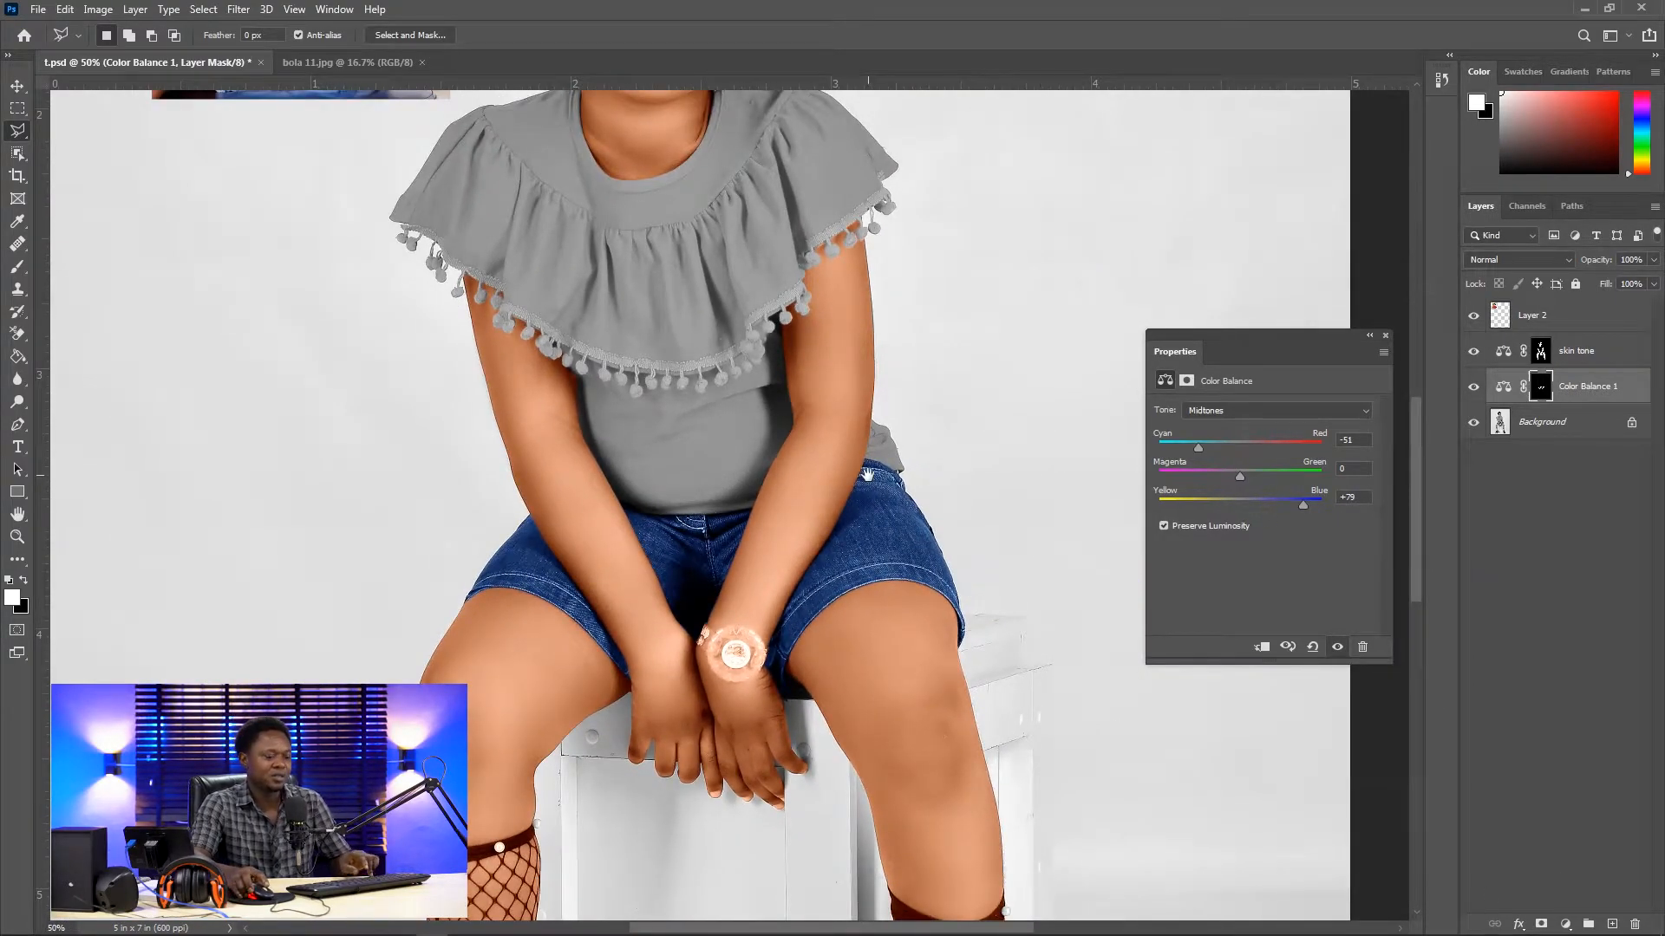
{"action": "key", "text": "ctrl+plus"}
{"action": "key", "text": "ctrl+plus"}
{"action": "key", "text": "ctrl+plus"}
{"action": "key", "text": "ctrl+plus"}
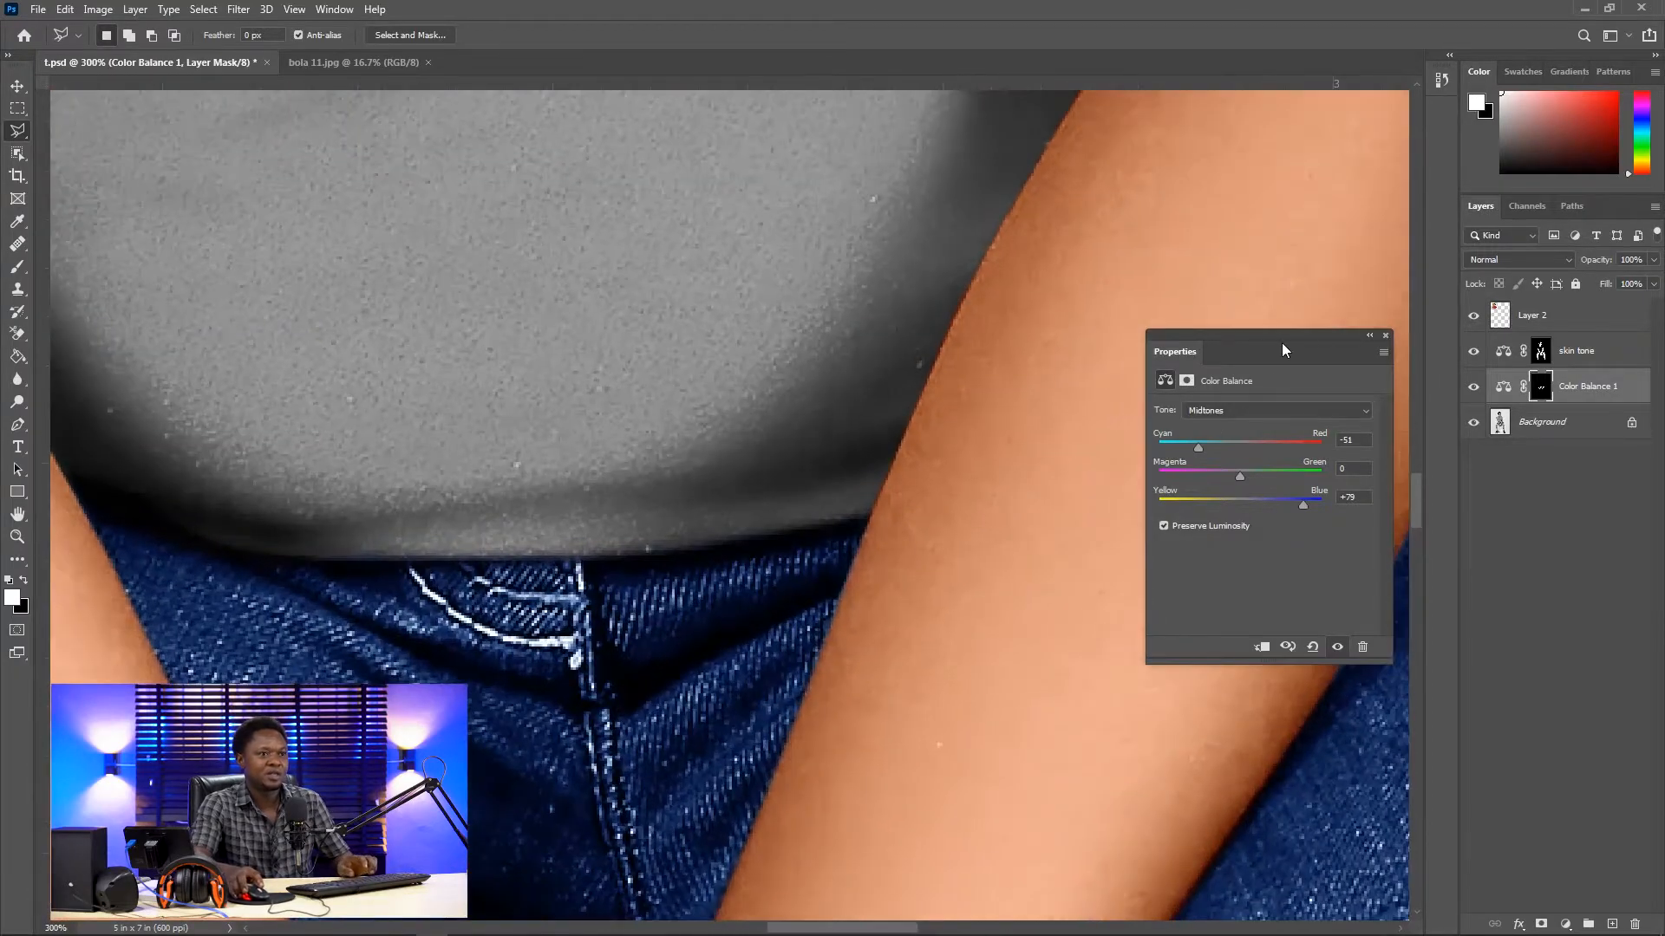
Step: Start a lasso outline of the grey blouse, tracing around the outer corner of the ruffle and its outermost pompoms
{"action": "left_click", "coordinate": [1385, 335]}
{"action": "left_click_drag", "start_coordinate": [952, 283], "coordinate": [392, 720]}
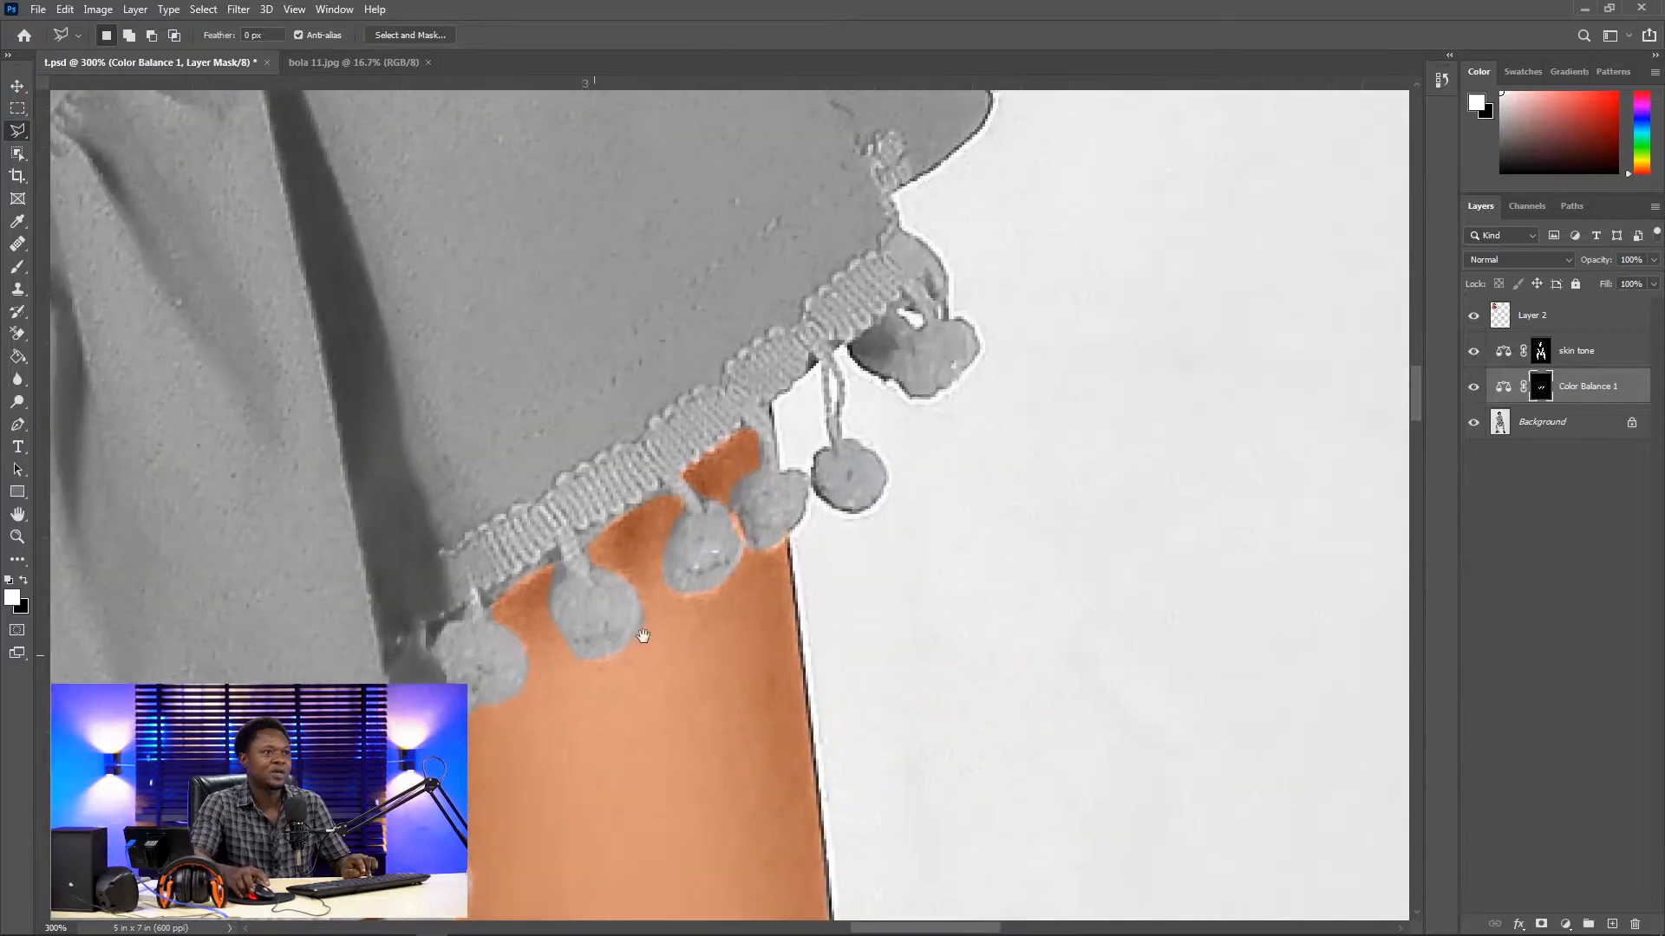
{"action": "left_click_drag", "start_coordinate": [876, 487], "coordinate": [830, 644]}
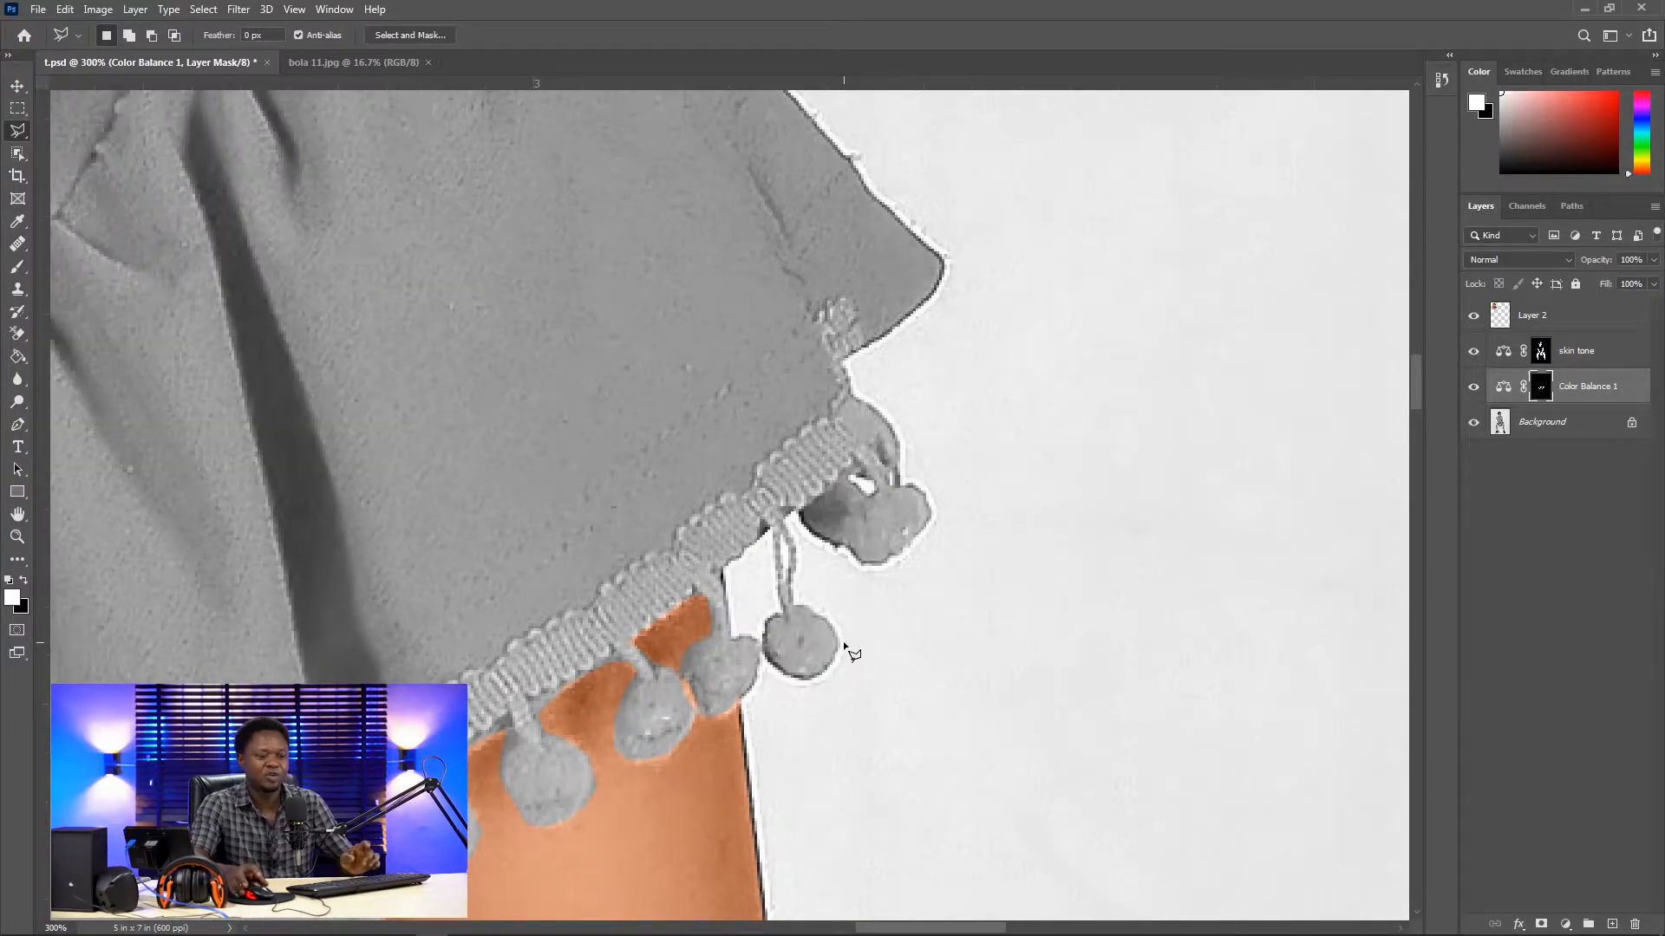
{"action": "key", "text": "ctrl+plus"}
{"action": "key", "text": "ctrl+plus"}
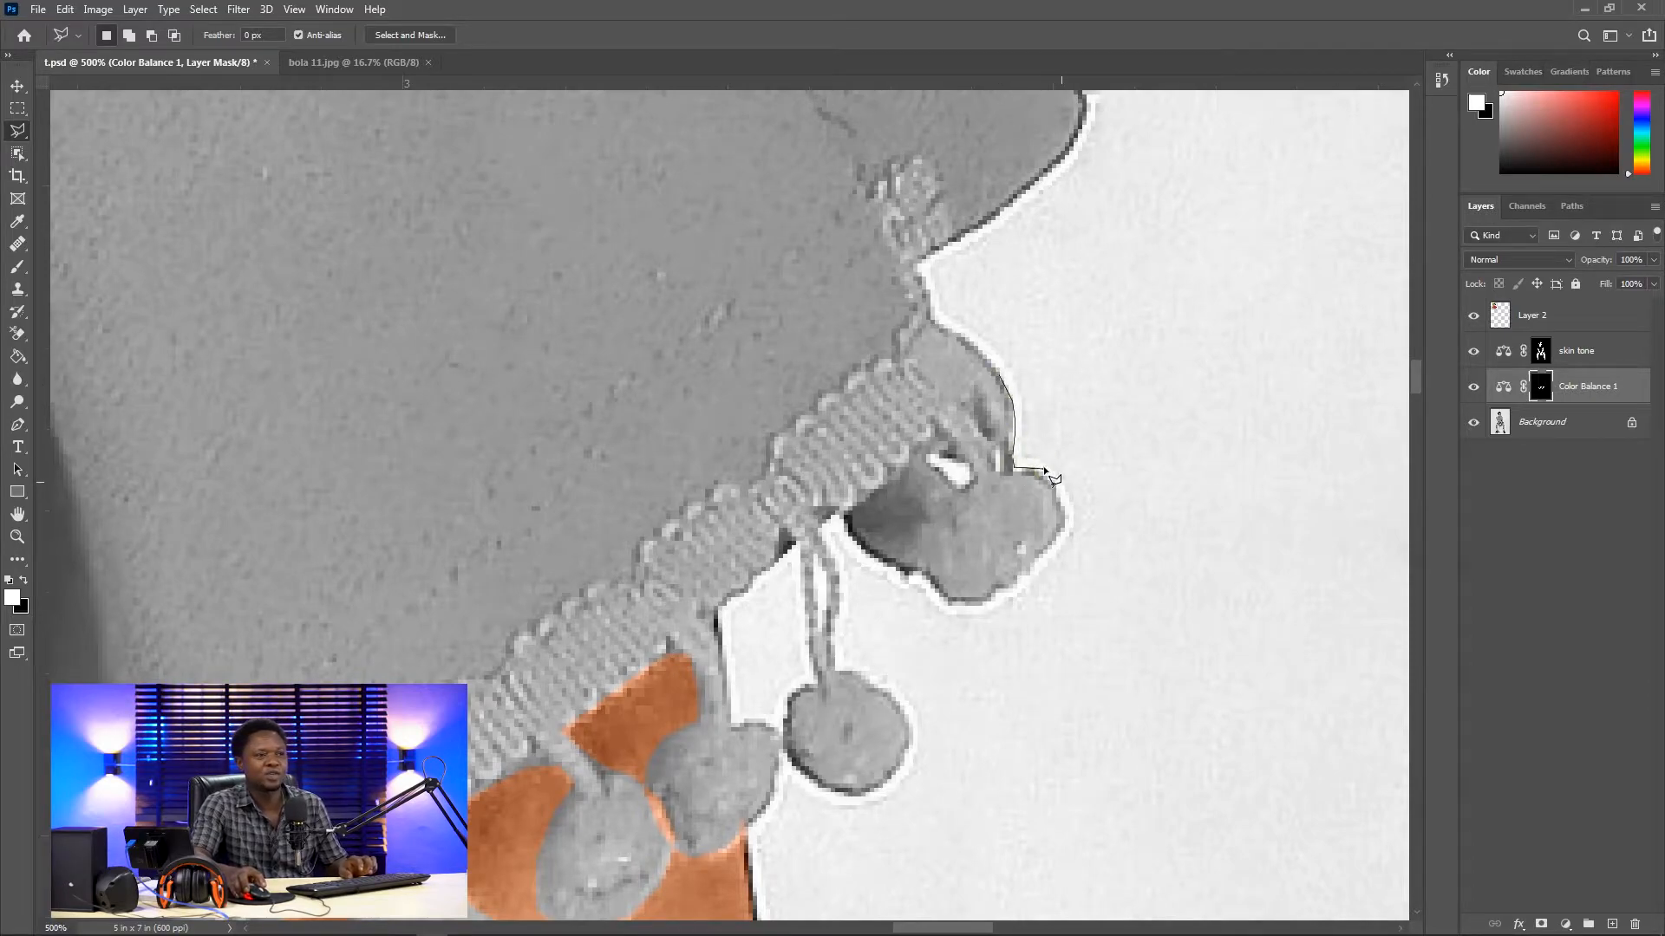
{"action": "mouse_move", "coordinate": [1051, 489]}
{"action": "left_mouse_down"}
{"action": "mouse_move", "coordinate": [1023, 579]}
{"action": "mouse_move", "coordinate": [941, 601]}
{"action": "mouse_move", "coordinate": [825, 527]}
{"action": "mouse_move", "coordinate": [839, 669]}
{"action": "mouse_move", "coordinate": [903, 705]}
{"action": "mouse_move", "coordinate": [891, 788]}
{"action": "left_mouse_up"}
Step: Trace the blouse outline along the braided trim and around the pompoms hanging over the upper arm
{"action": "mouse_move", "coordinate": [791, 694]}
{"action": "left_mouse_down"}
{"action": "mouse_move", "coordinate": [799, 550]}
{"action": "mouse_move", "coordinate": [734, 598]}
{"action": "mouse_move", "coordinate": [726, 693]}
{"action": "left_mouse_up"}
{"action": "mouse_move", "coordinate": [777, 785]}
{"action": "left_mouse_down"}
{"action": "mouse_move", "coordinate": [787, 534]}
{"action": "mouse_move", "coordinate": [694, 485]}
{"action": "left_mouse_up"}
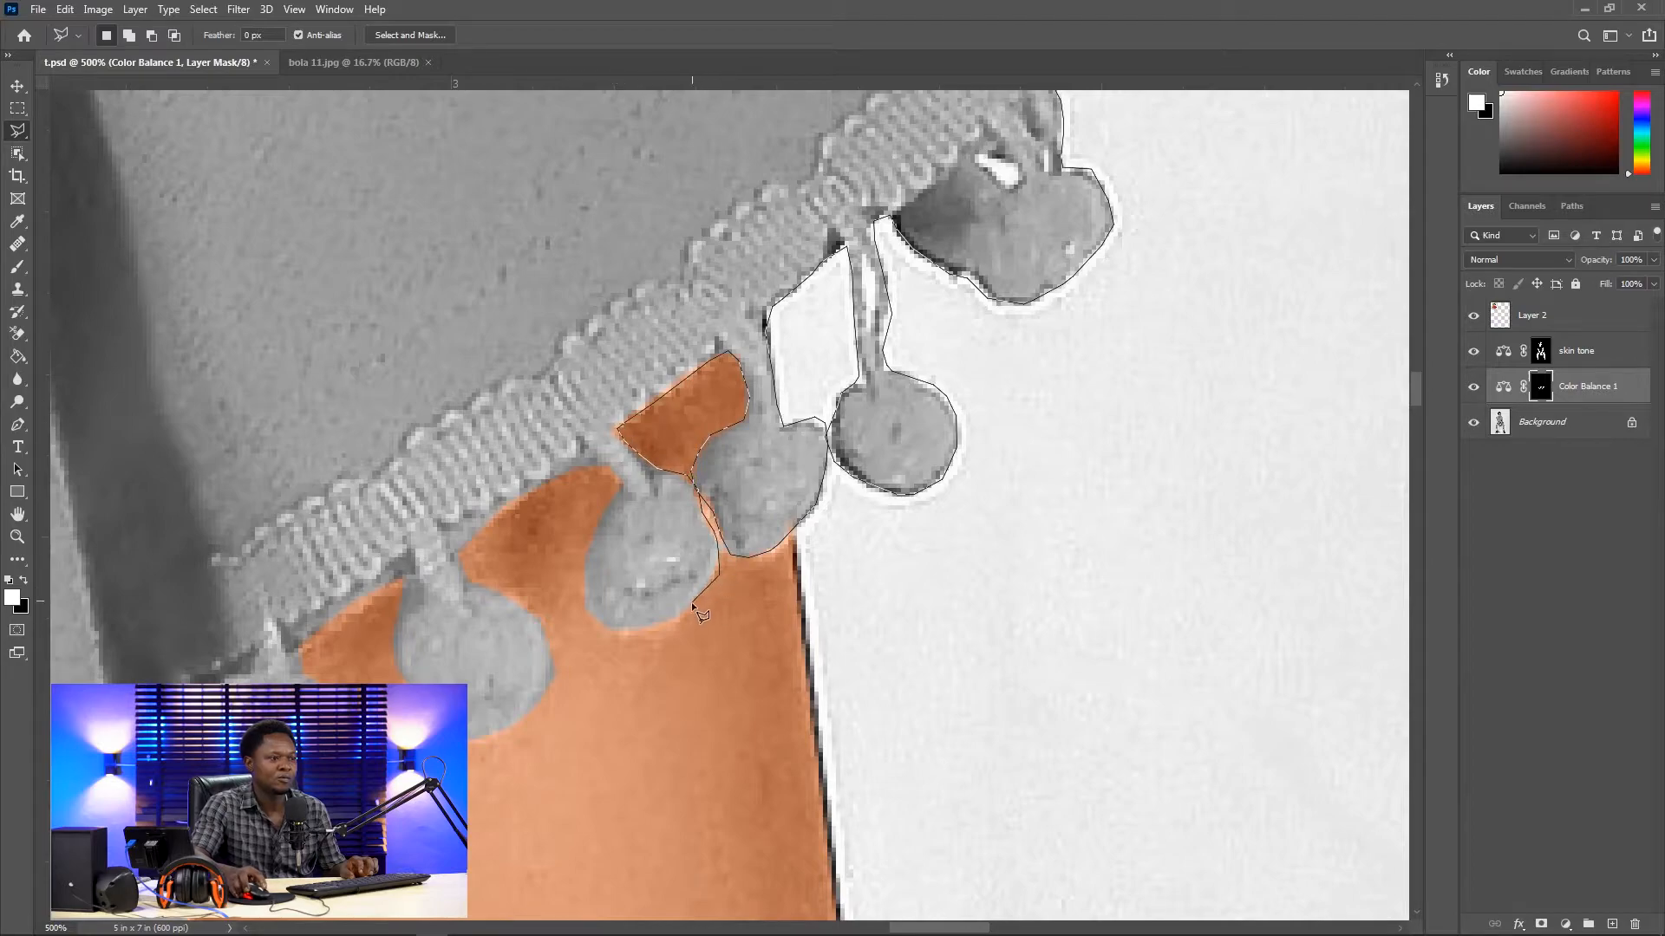
{"action": "left_click_drag", "start_coordinate": [593, 462], "coordinate": [457, 561]}
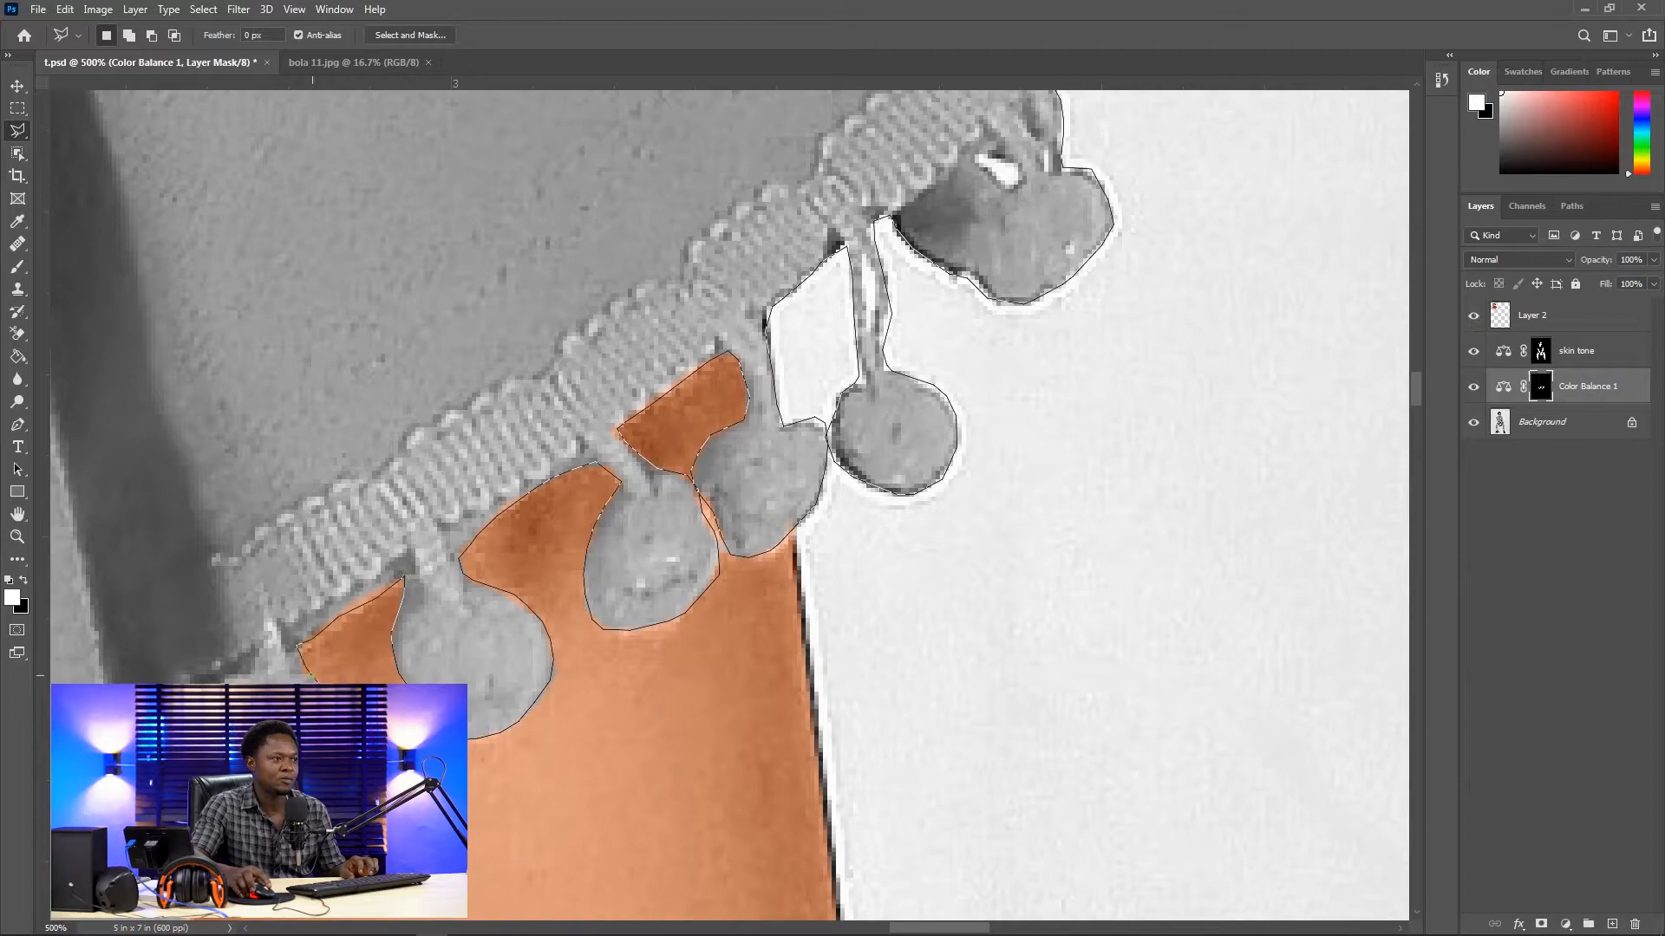
{"action": "left_click_drag", "start_coordinate": [314, 681], "coordinate": [666, 480]}
{"action": "left_click", "coordinate": [703, 510]}
{"action": "left_click", "coordinate": [712, 523]}
{"action": "left_click", "coordinate": [714, 548]}
{"action": "left_click", "coordinate": [710, 570]}
{"action": "left_click", "coordinate": [695, 594]}
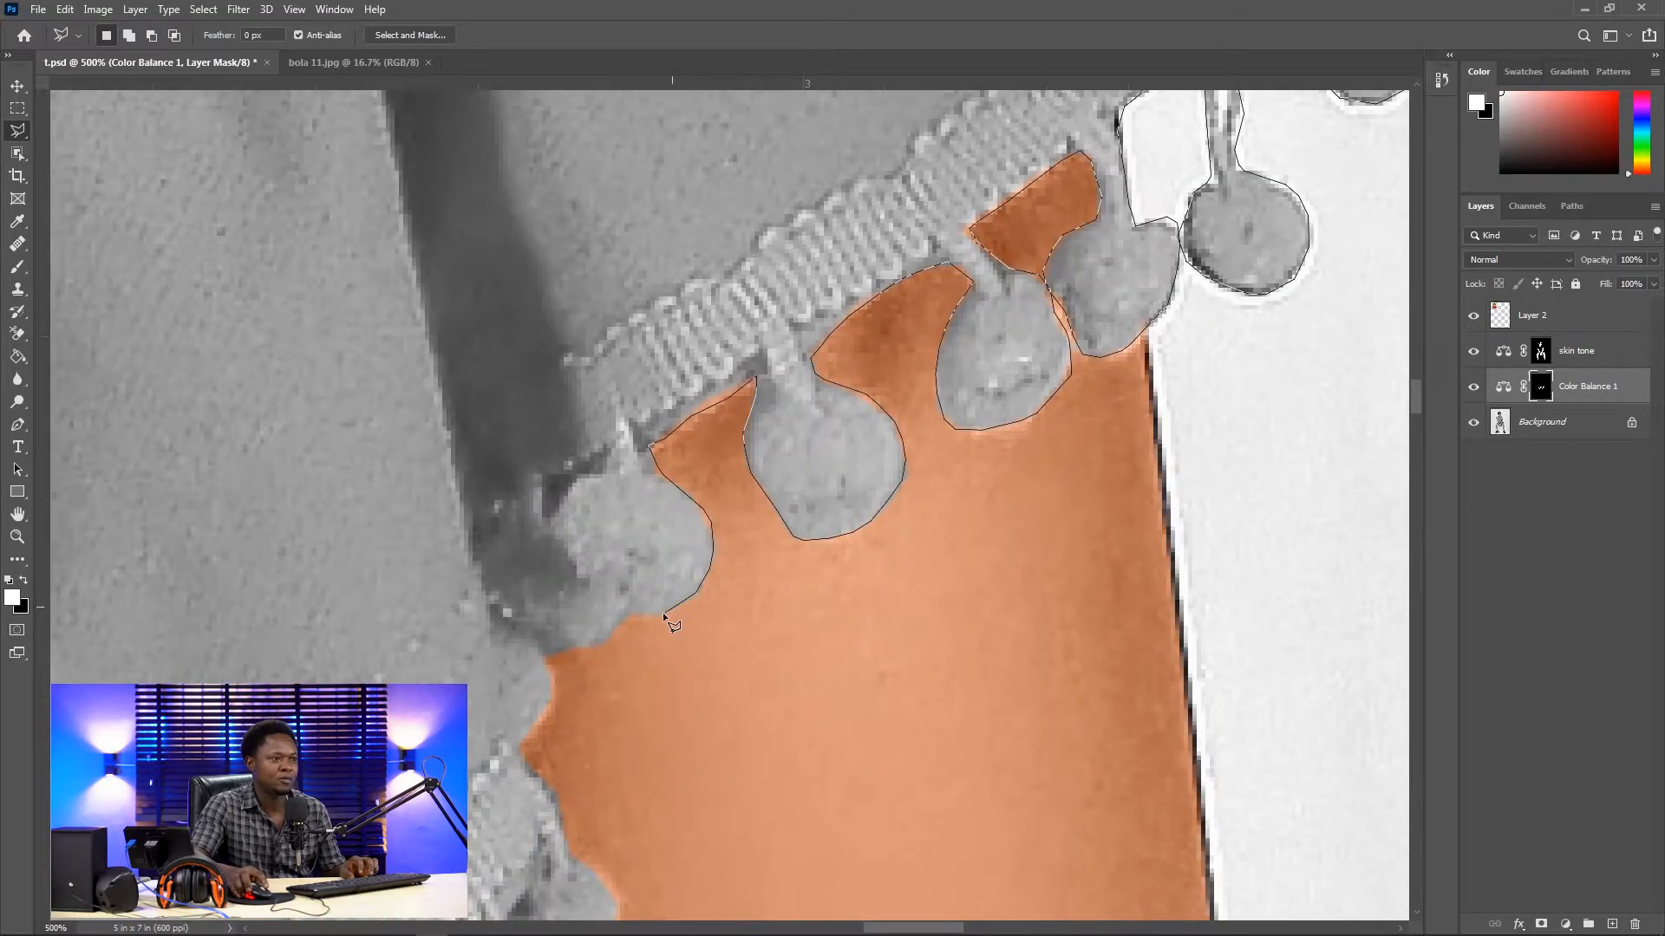
Step: Continue the blouse outline past the fold between the two ruffle layers and around the first pompom of the lower ruffle
{"action": "left_click", "coordinate": [550, 691]}
{"action": "left_click", "coordinate": [549, 707]}
{"action": "left_click", "coordinate": [538, 720]}
{"action": "left_click_drag", "start_coordinate": [529, 748], "coordinate": [725, 525]}
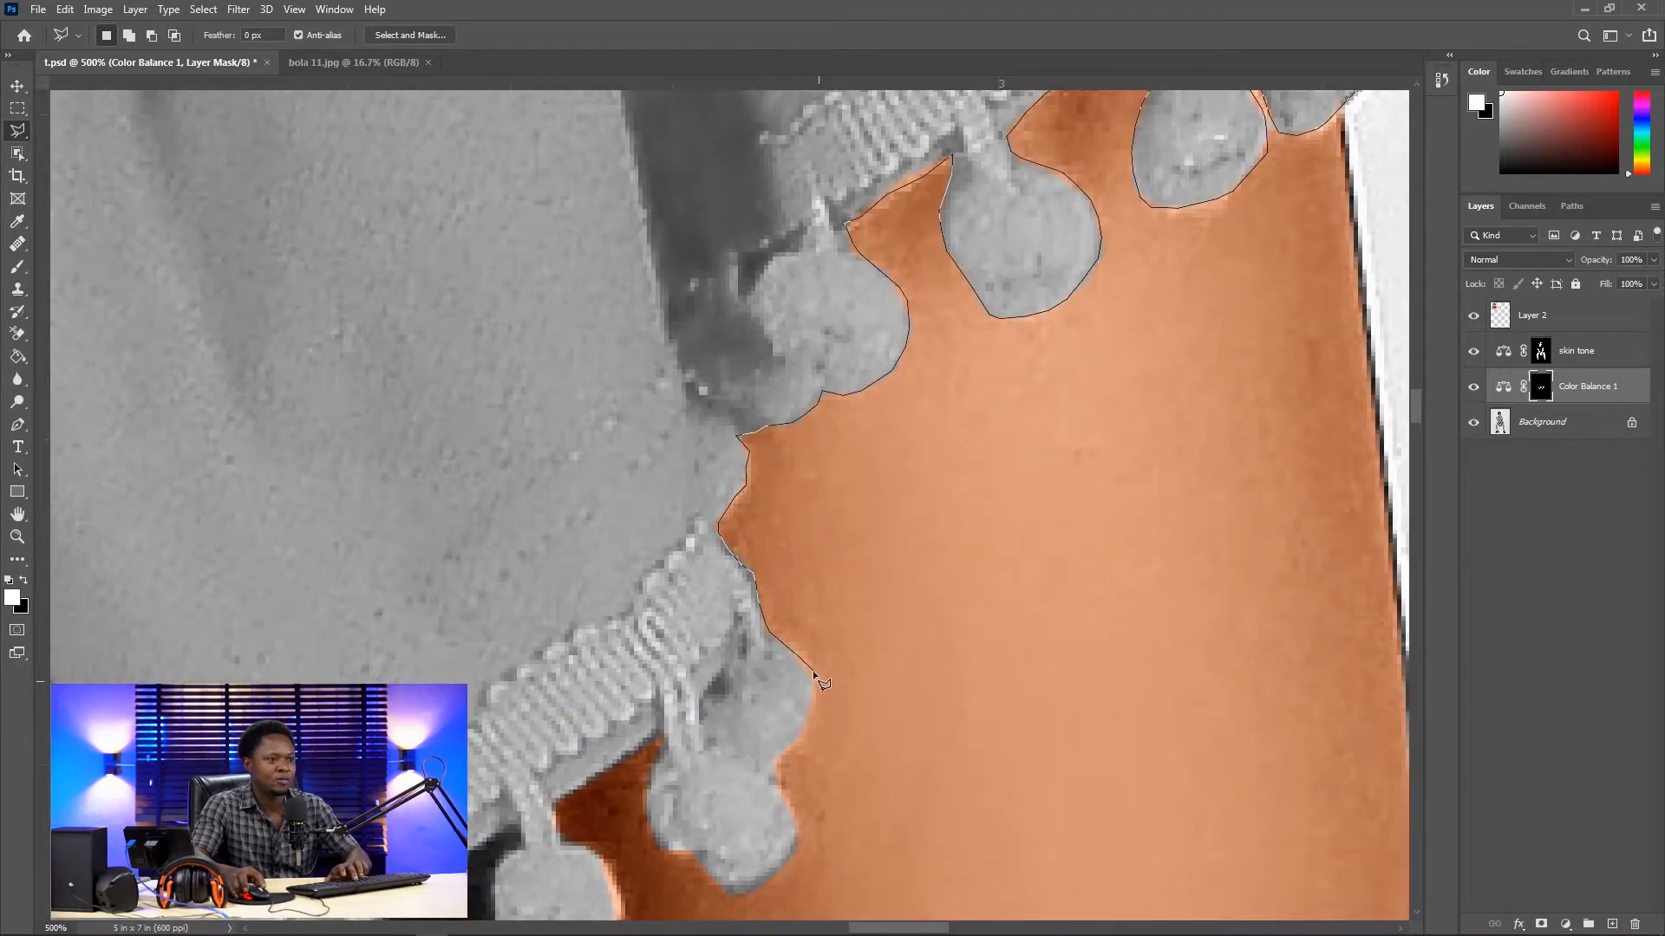
{"action": "left_click", "coordinate": [785, 784]}
{"action": "left_click", "coordinate": [797, 824]}
{"action": "left_click", "coordinate": [795, 854]}
{"action": "left_click", "coordinate": [780, 872]}
{"action": "left_click", "coordinate": [764, 884]}
{"action": "left_click", "coordinate": [752, 895]}
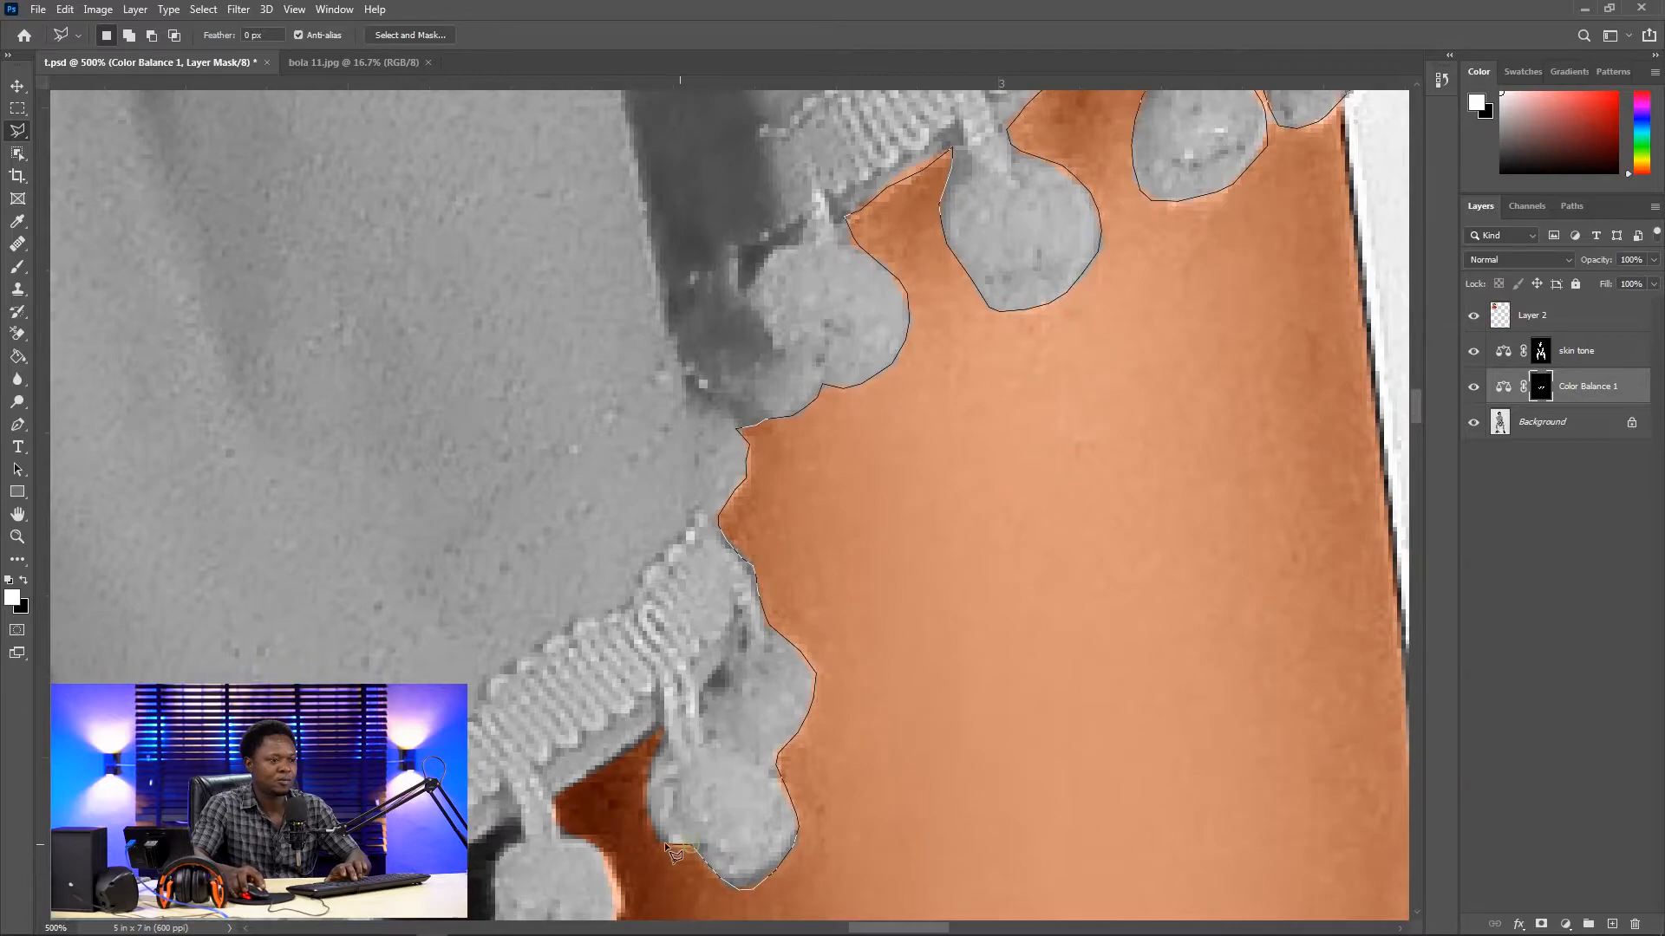
Step: Trace the outline along the lower ruffle's braid and around the pompom at the inner edge of the arm
{"action": "left_click", "coordinate": [558, 794]}
{"action": "left_click", "coordinate": [554, 804]}
{"action": "left_click", "coordinate": [563, 832]}
{"action": "left_click", "coordinate": [604, 853]}
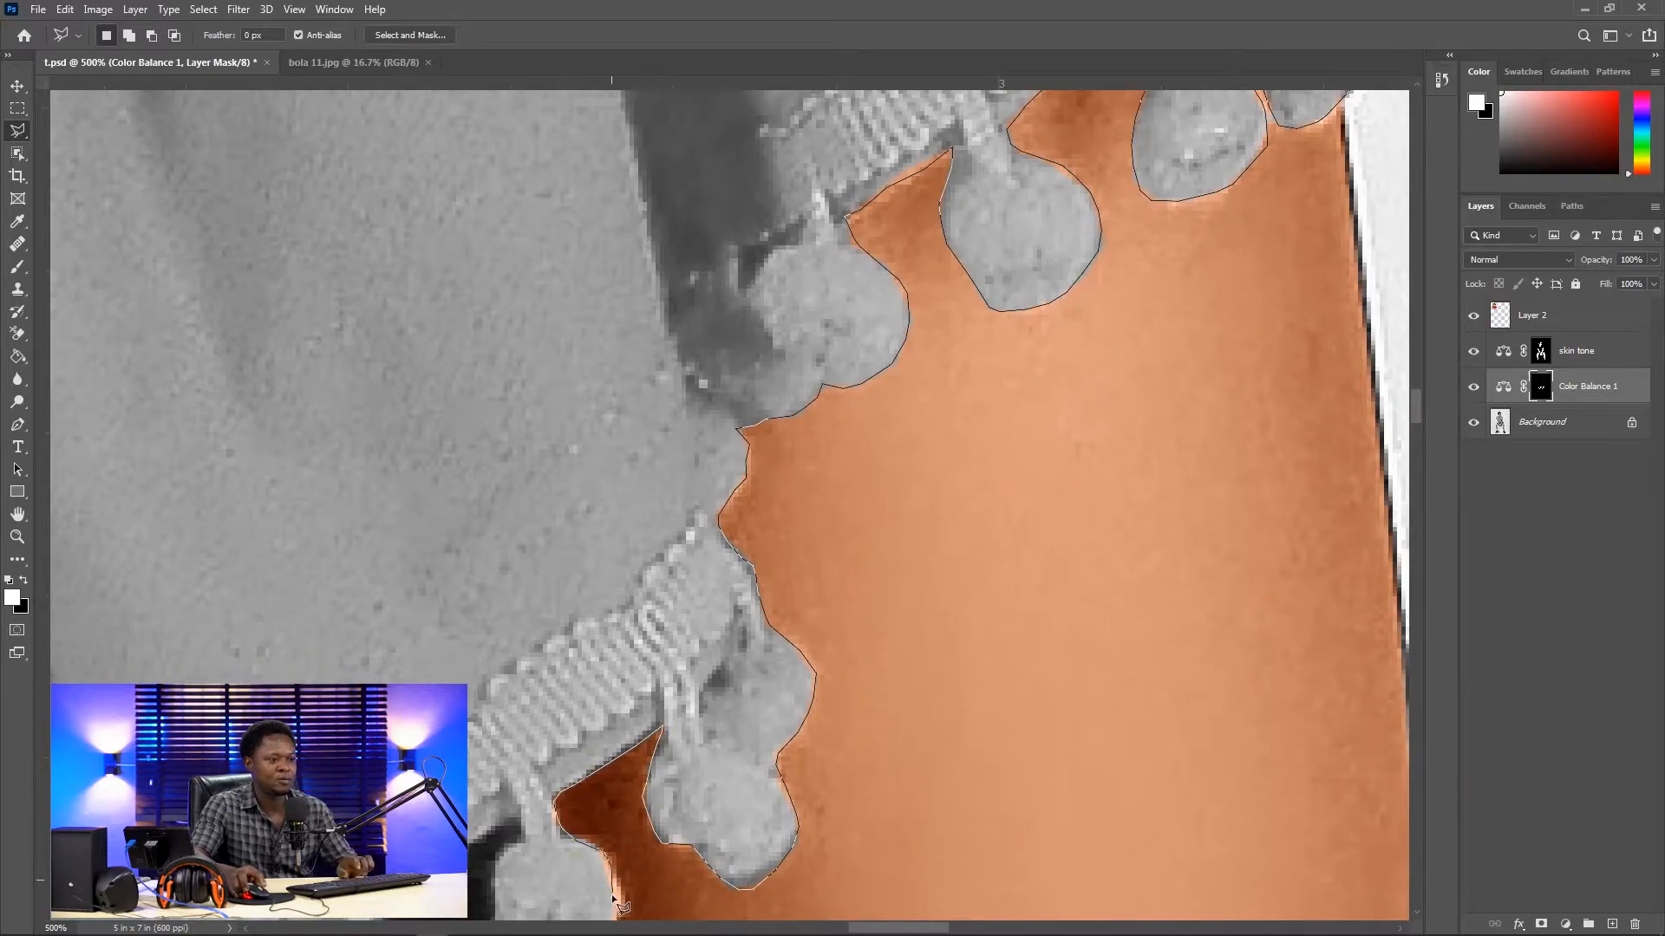
{"action": "left_click_drag", "start_coordinate": [614, 901], "coordinate": [653, 611]}
{"action": "left_click", "coordinate": [656, 629]}
{"action": "left_click", "coordinate": [623, 669]}
{"action": "left_click", "coordinate": [580, 680]}
{"action": "left_click", "coordinate": [544, 658]}
{"action": "left_click", "coordinate": [530, 636]}
{"action": "left_click", "coordinate": [529, 598]}
{"action": "left_click", "coordinate": [537, 559]}
{"action": "left_click", "coordinate": [559, 527]}
{"action": "left_click", "coordinate": [531, 544]}
{"action": "left_click_drag", "start_coordinate": [464, 616], "coordinate": [613, 514]}
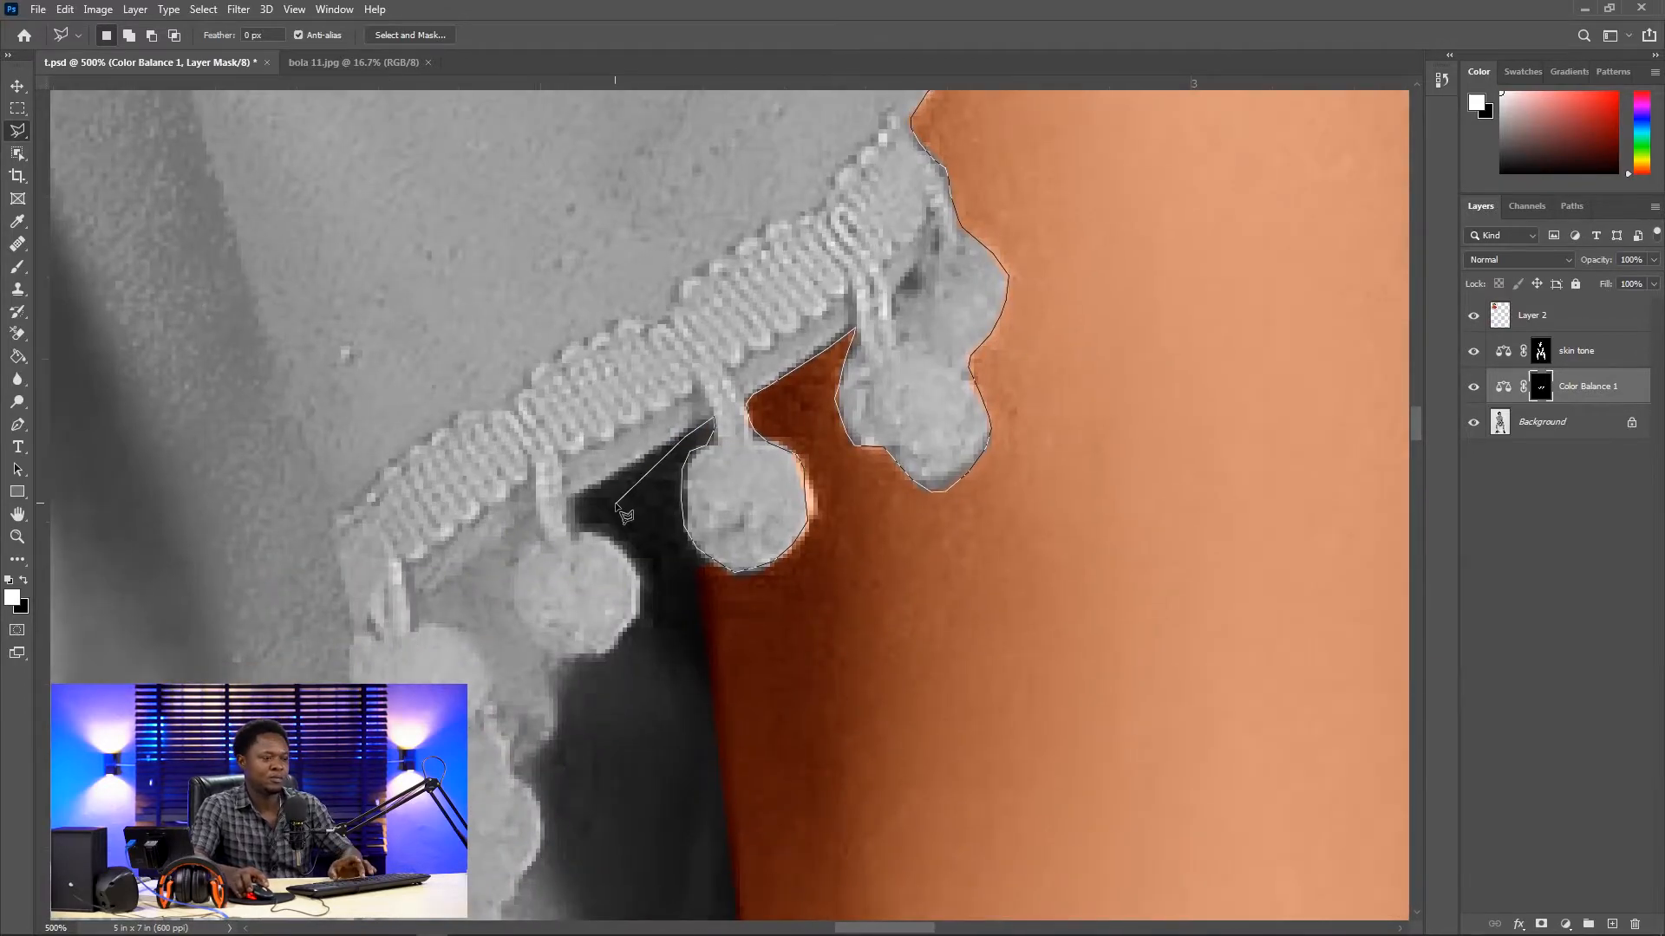
Step: Remove the misplaced last outline point and trace the blouse's side down along the inner edge of the upper arm
{"action": "scroll", "coordinate": [706, 605], "scroll_direction": "down", "scroll_amount": 1}
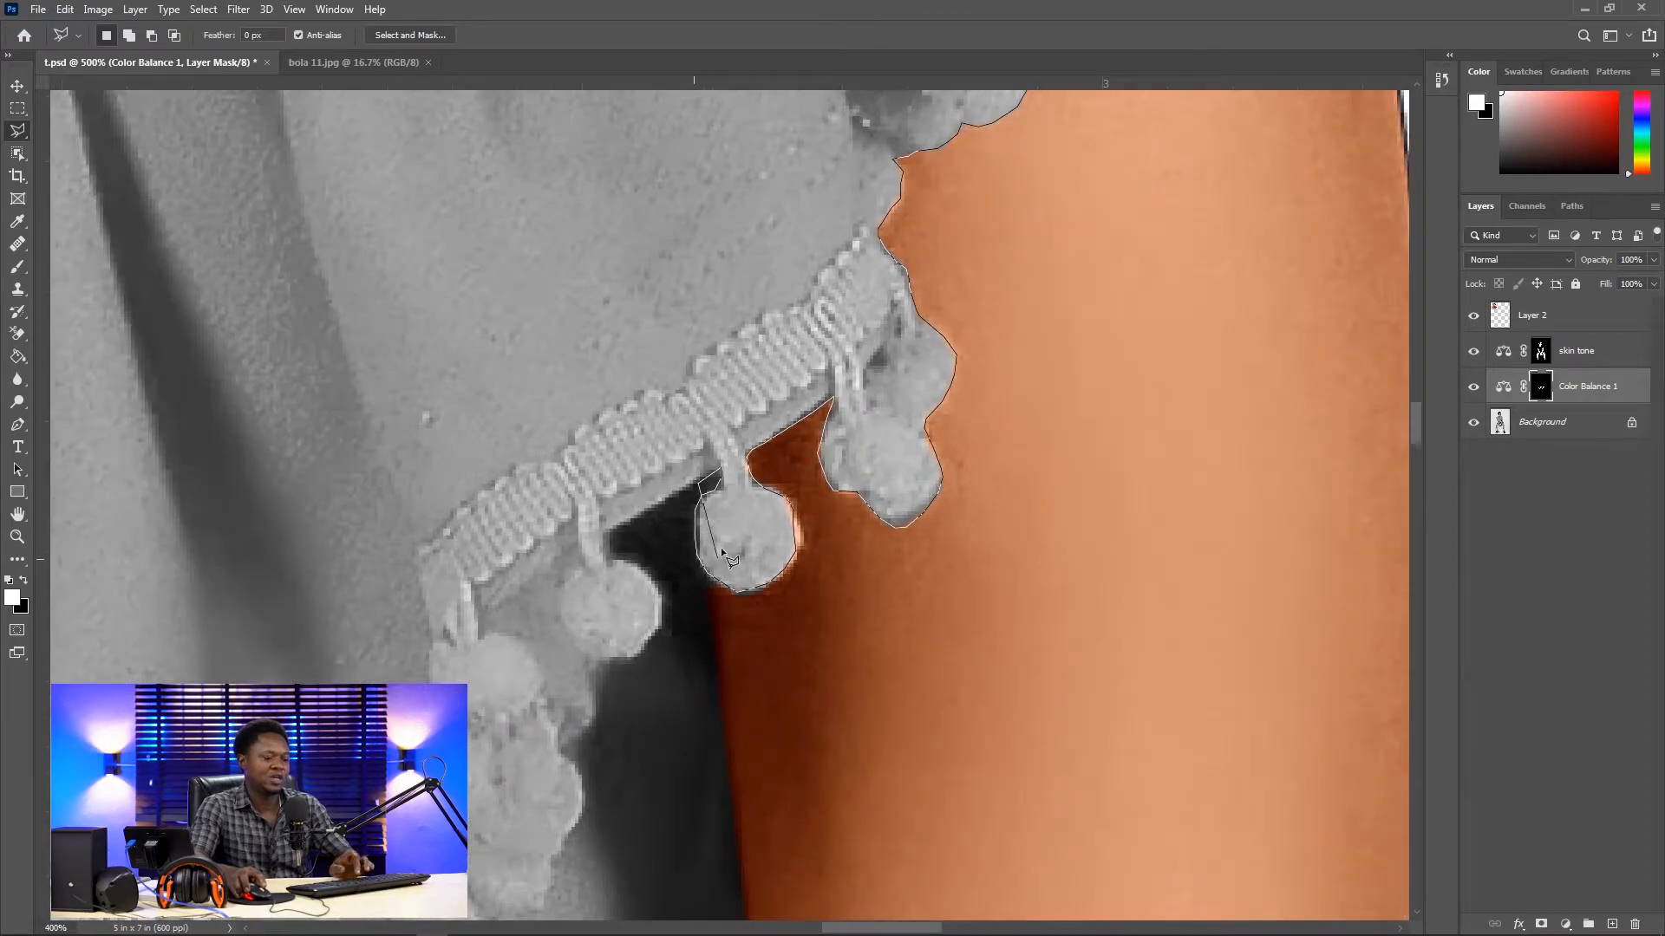
{"action": "key", "text": "BackSpace"}
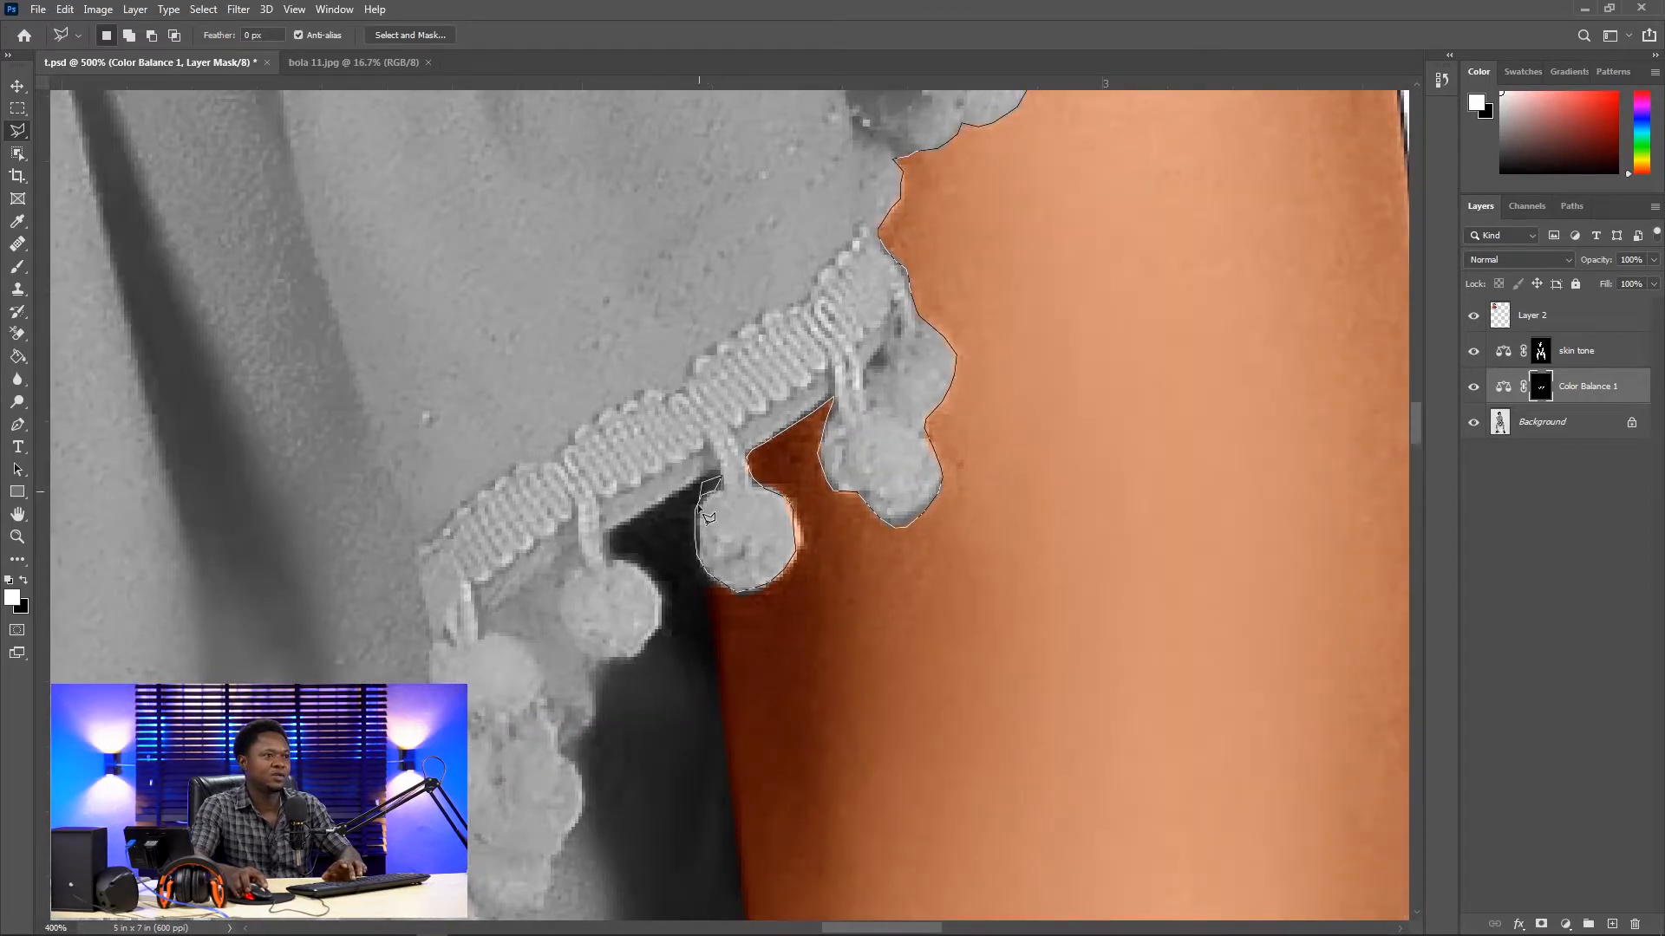
{"action": "left_click", "coordinate": [700, 574]}
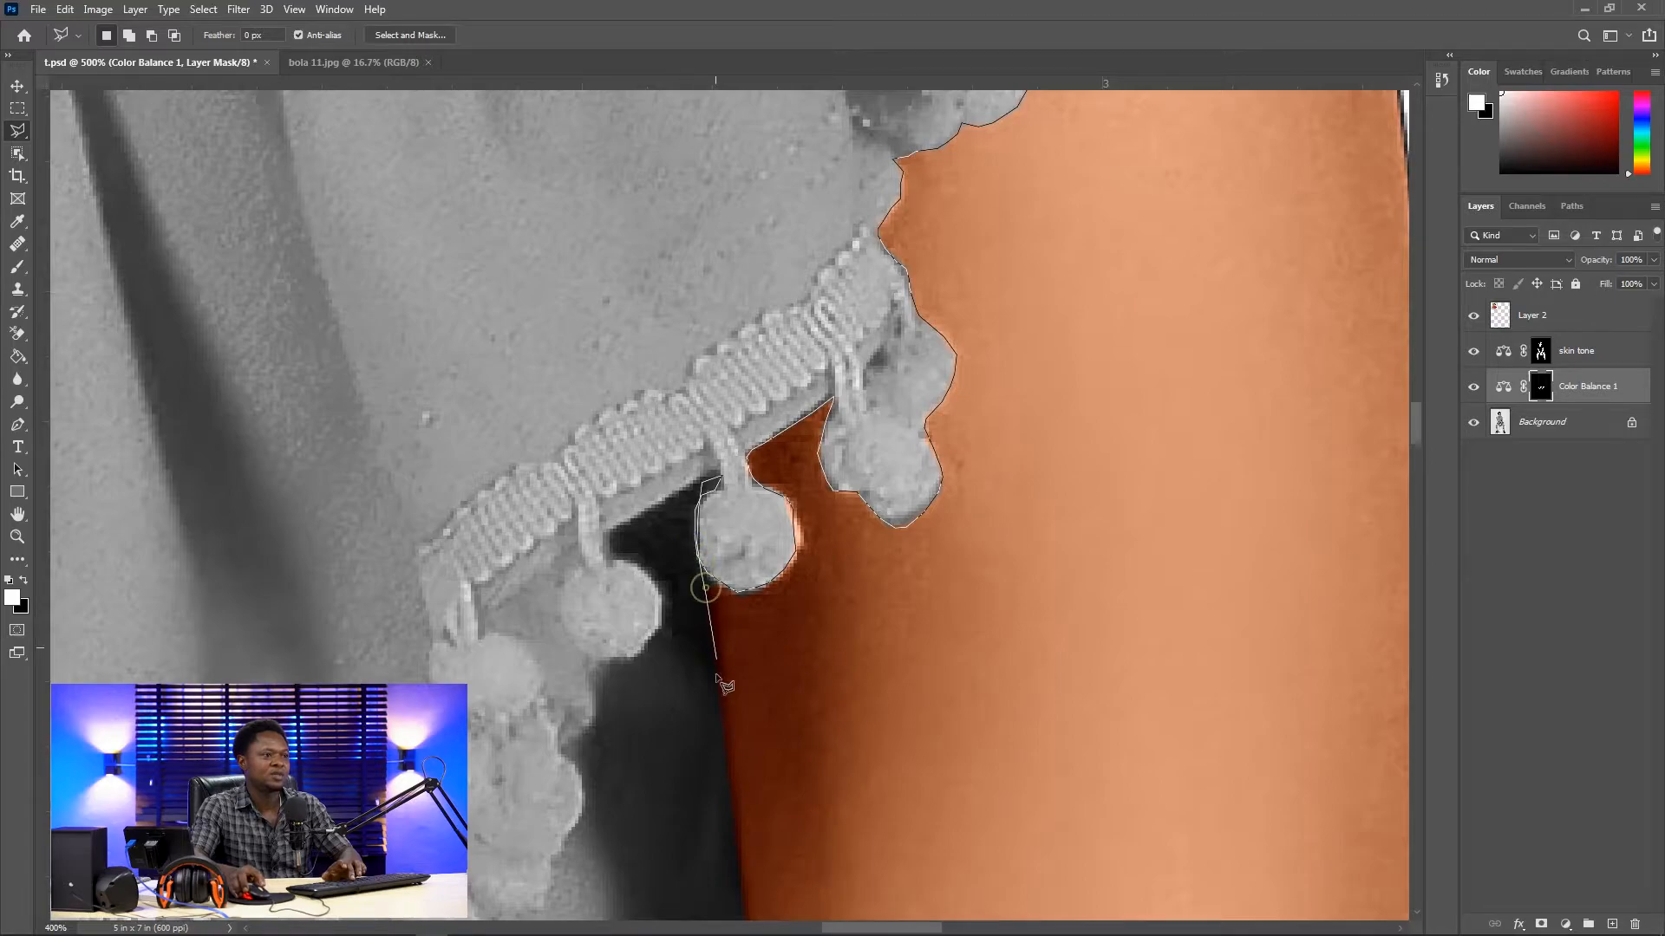
{"action": "left_click_drag", "start_coordinate": [729, 778], "coordinate": [650, 384]}
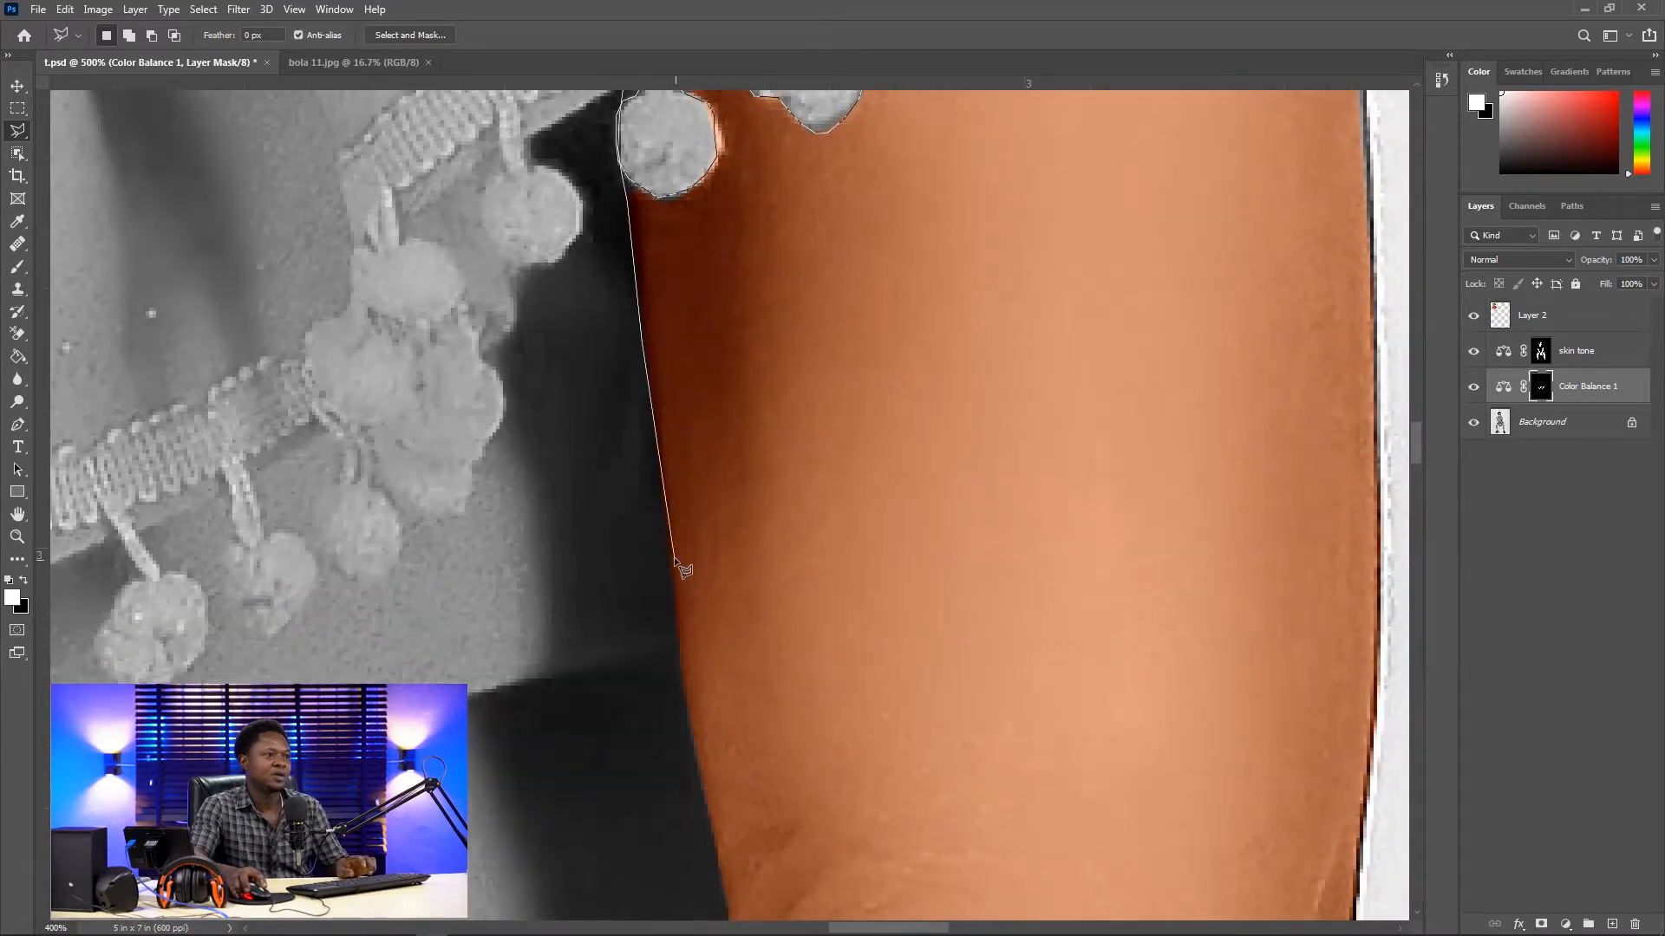
{"action": "left_click", "coordinate": [669, 555]}
{"action": "left_click", "coordinate": [686, 710]}
{"action": "left_click_drag", "start_coordinate": [694, 769], "coordinate": [626, 453]}
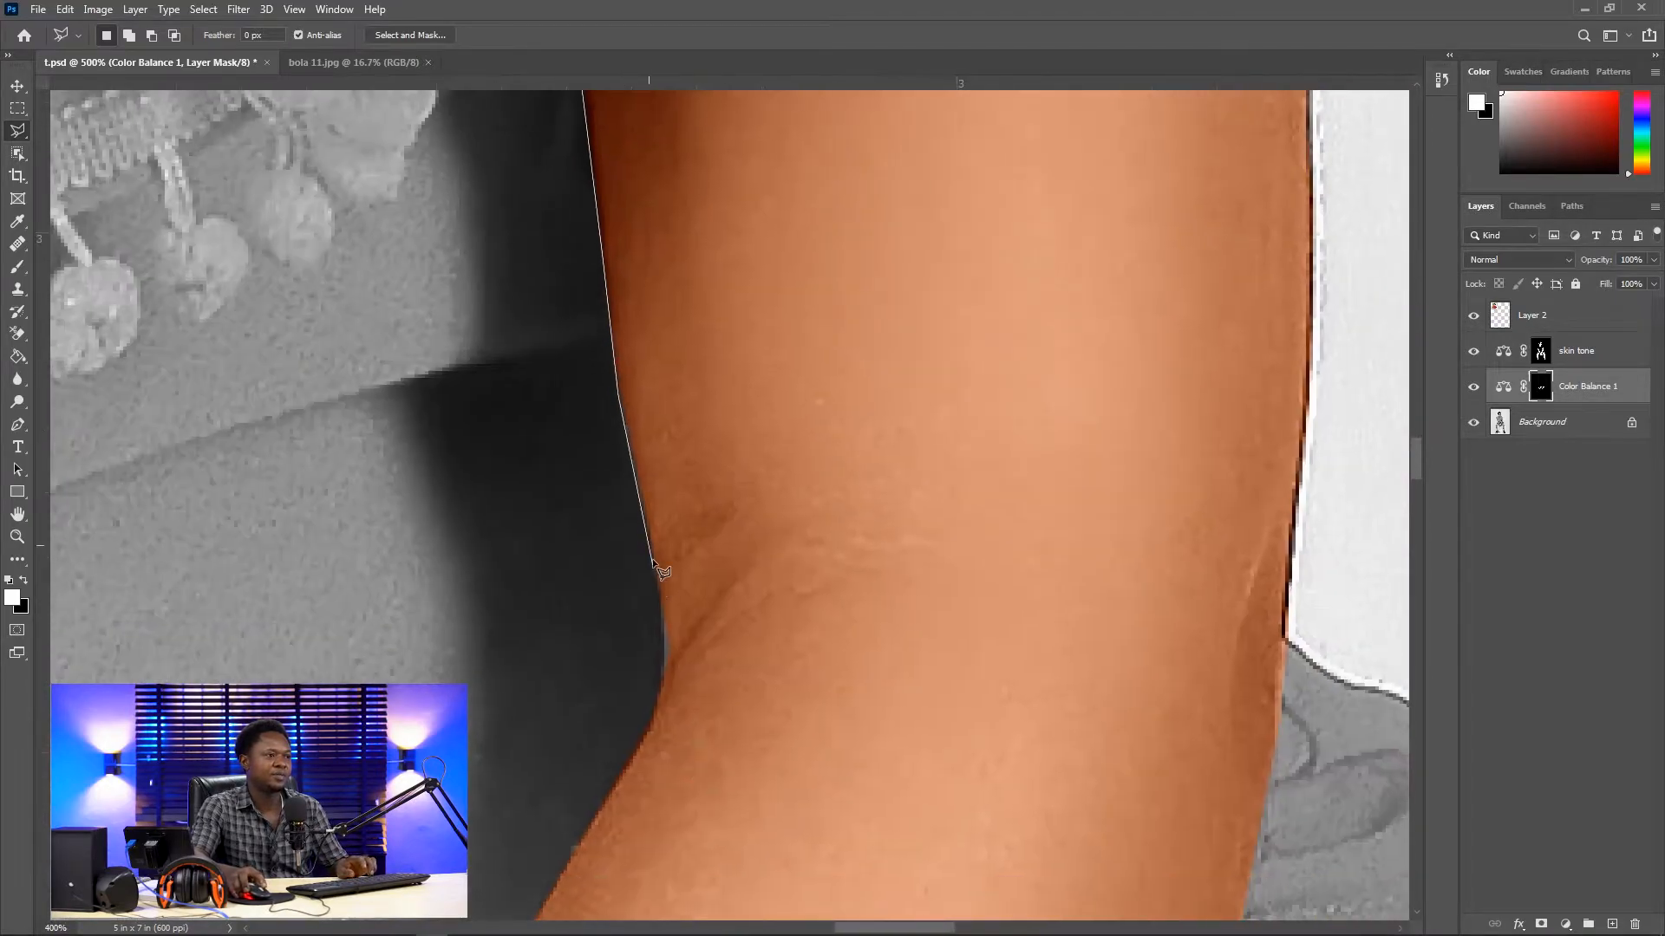
Step: Trace the blouse edge around the inside of the elbow and down the forearm towards the shorts
{"action": "left_click", "coordinate": [652, 552]}
{"action": "left_click", "coordinate": [668, 644]}
{"action": "mouse_move", "coordinate": [669, 654]}
{"action": "left_mouse_down"}
{"action": "mouse_move", "coordinate": [721, 561]}
{"action": "mouse_move", "coordinate": [762, 381]}
{"action": "left_mouse_up"}
{"action": "left_click", "coordinate": [743, 452]}
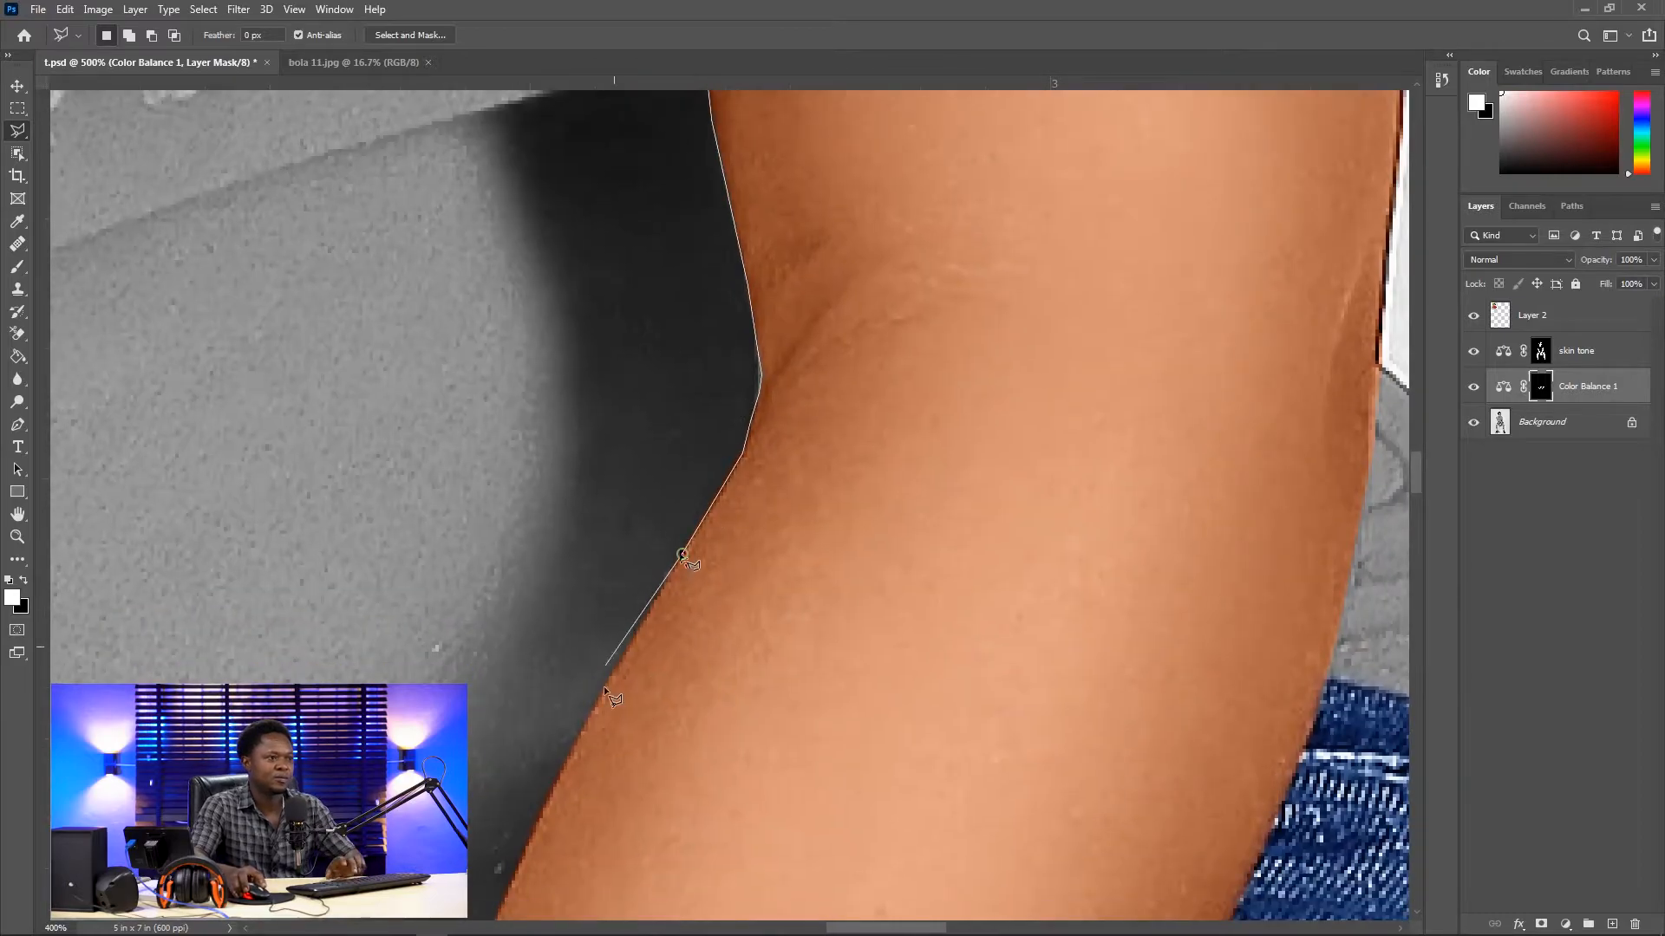
{"action": "left_click", "coordinate": [592, 711]}
{"action": "left_click_drag", "start_coordinate": [592, 713], "coordinate": [833, 373]}
{"action": "left_click", "coordinate": [752, 539]}
{"action": "left_click", "coordinate": [674, 728]}
Step: Trace the blouse hem along the waistband of the denim shorts to the opposite arm
{"action": "left_click_drag", "start_coordinate": [488, 766], "coordinate": [1020, 653]}
{"action": "left_click", "coordinate": [962, 663]}
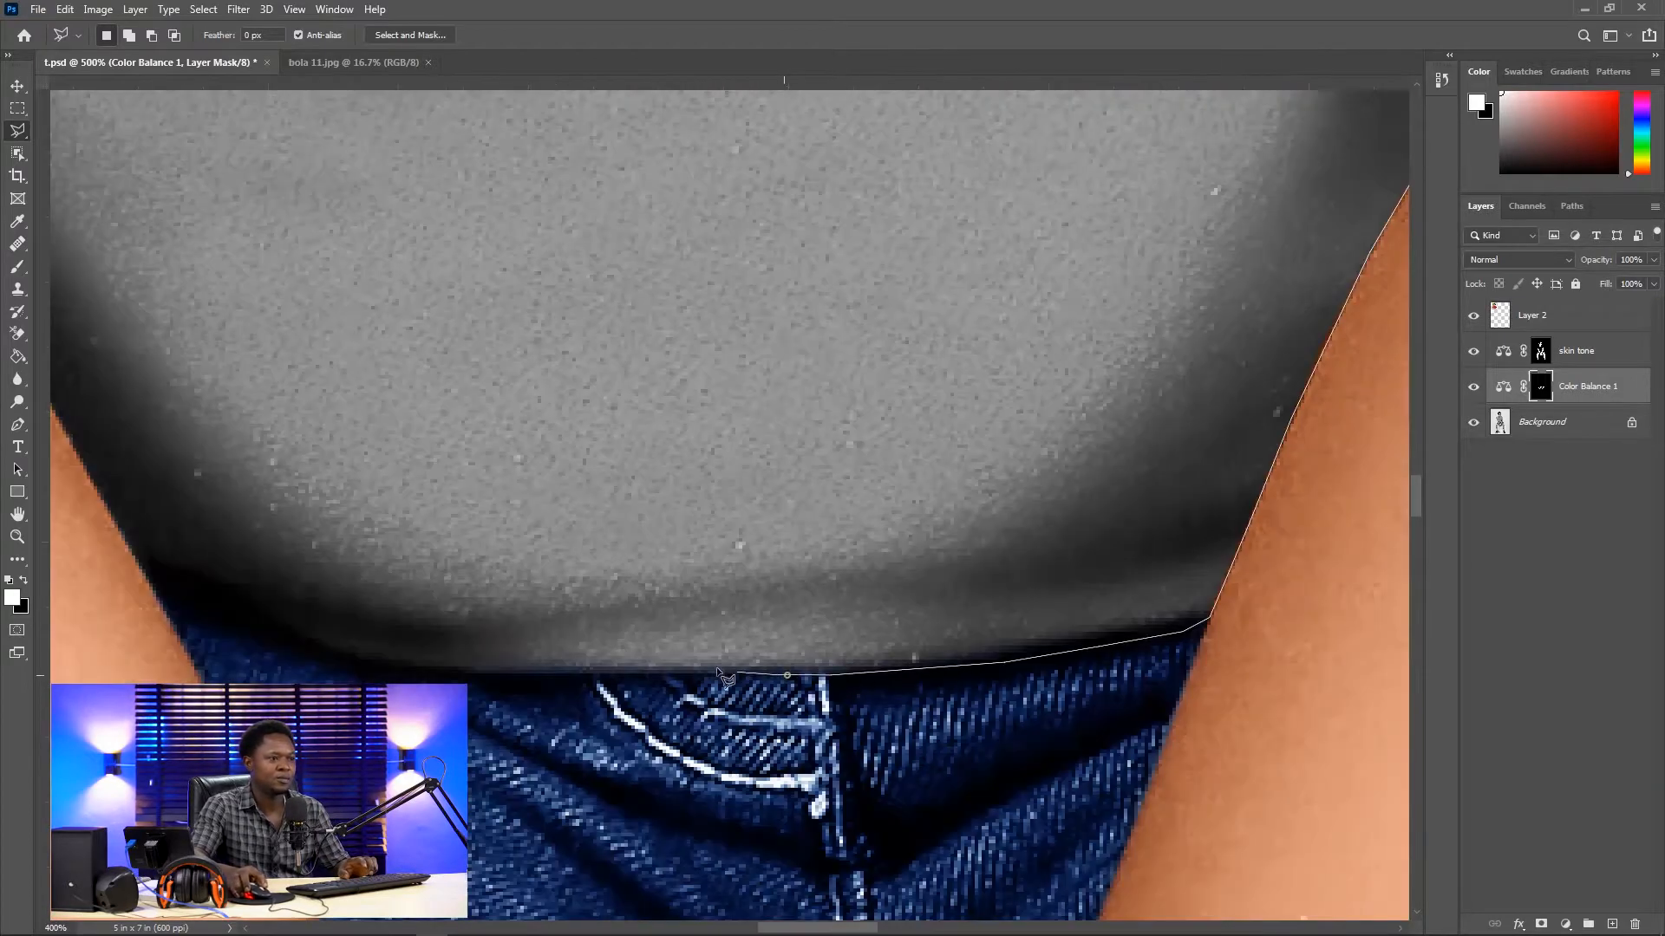
{"action": "left_click", "coordinate": [594, 675]}
{"action": "left_click_drag", "start_coordinate": [408, 664], "coordinate": [959, 740]}
{"action": "left_click", "coordinate": [932, 738]}
{"action": "left_click", "coordinate": [804, 709]}
{"action": "left_click", "coordinate": [750, 691]}
{"action": "left_click", "coordinate": [698, 646]}
Step: Trace the blouse's other side up along the inner edge of the opposite forearm and upper arm
{"action": "left_click", "coordinate": [678, 619]}
{"action": "left_click", "coordinate": [581, 441]}
{"action": "left_click_drag", "start_coordinate": [588, 427], "coordinate": [698, 626]}
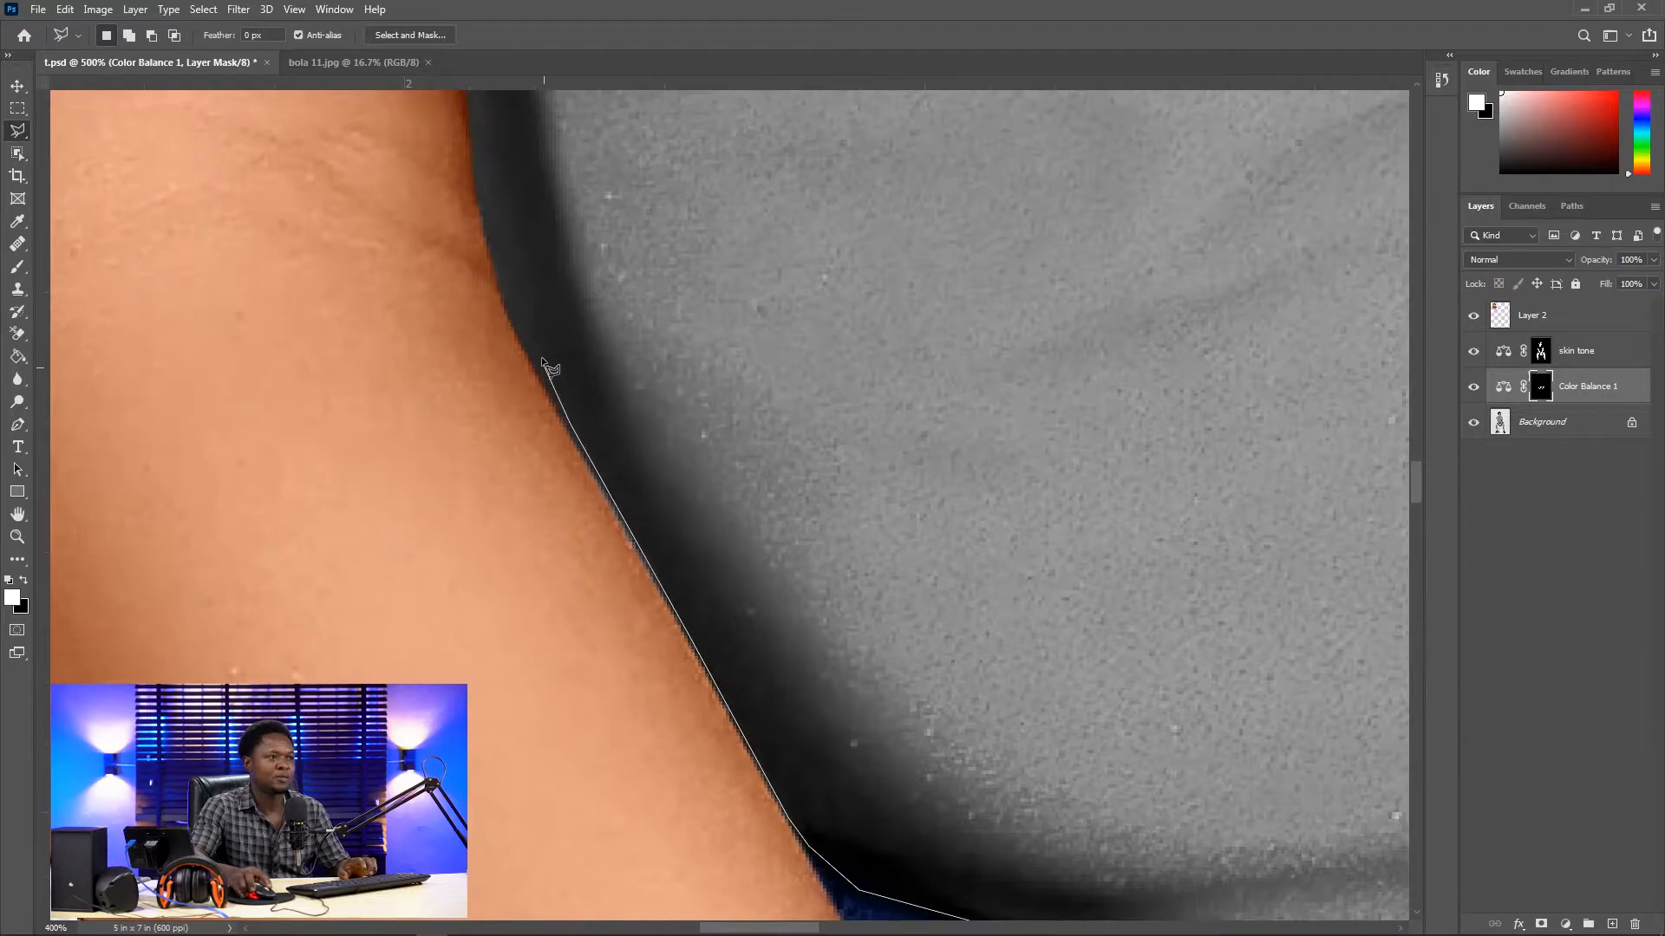
{"action": "left_click", "coordinate": [528, 362]}
{"action": "left_click", "coordinate": [495, 284]}
{"action": "left_click", "coordinate": [480, 217]}
{"action": "left_click_drag", "start_coordinate": [482, 218], "coordinate": [564, 623]}
{"action": "left_click", "coordinate": [540, 423]}
{"action": "left_click", "coordinate": [543, 274]}
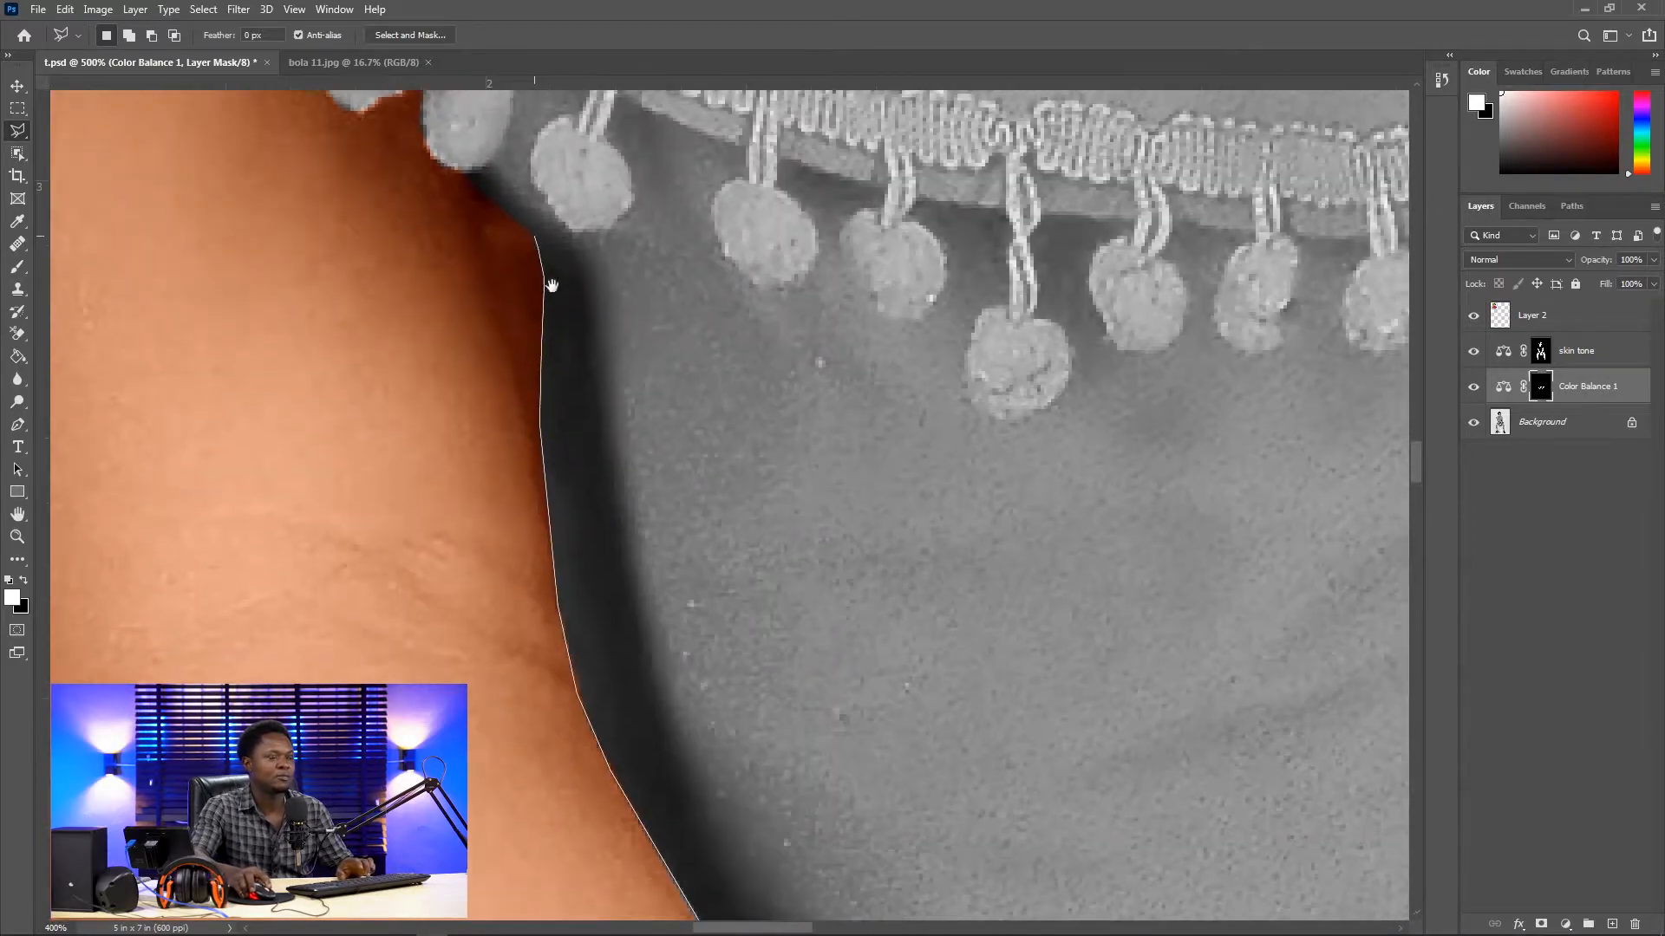
Step: Trace the outline around the pompom at the opposite armpit and the overlapping pompom cluster beside it
{"action": "left_click_drag", "start_coordinate": [546, 275], "coordinate": [618, 571]}
{"action": "left_click", "coordinate": [596, 517]}
{"action": "left_click", "coordinate": [537, 466]}
{"action": "left_click", "coordinate": [495, 424]}
{"action": "left_click", "coordinate": [471, 381]}
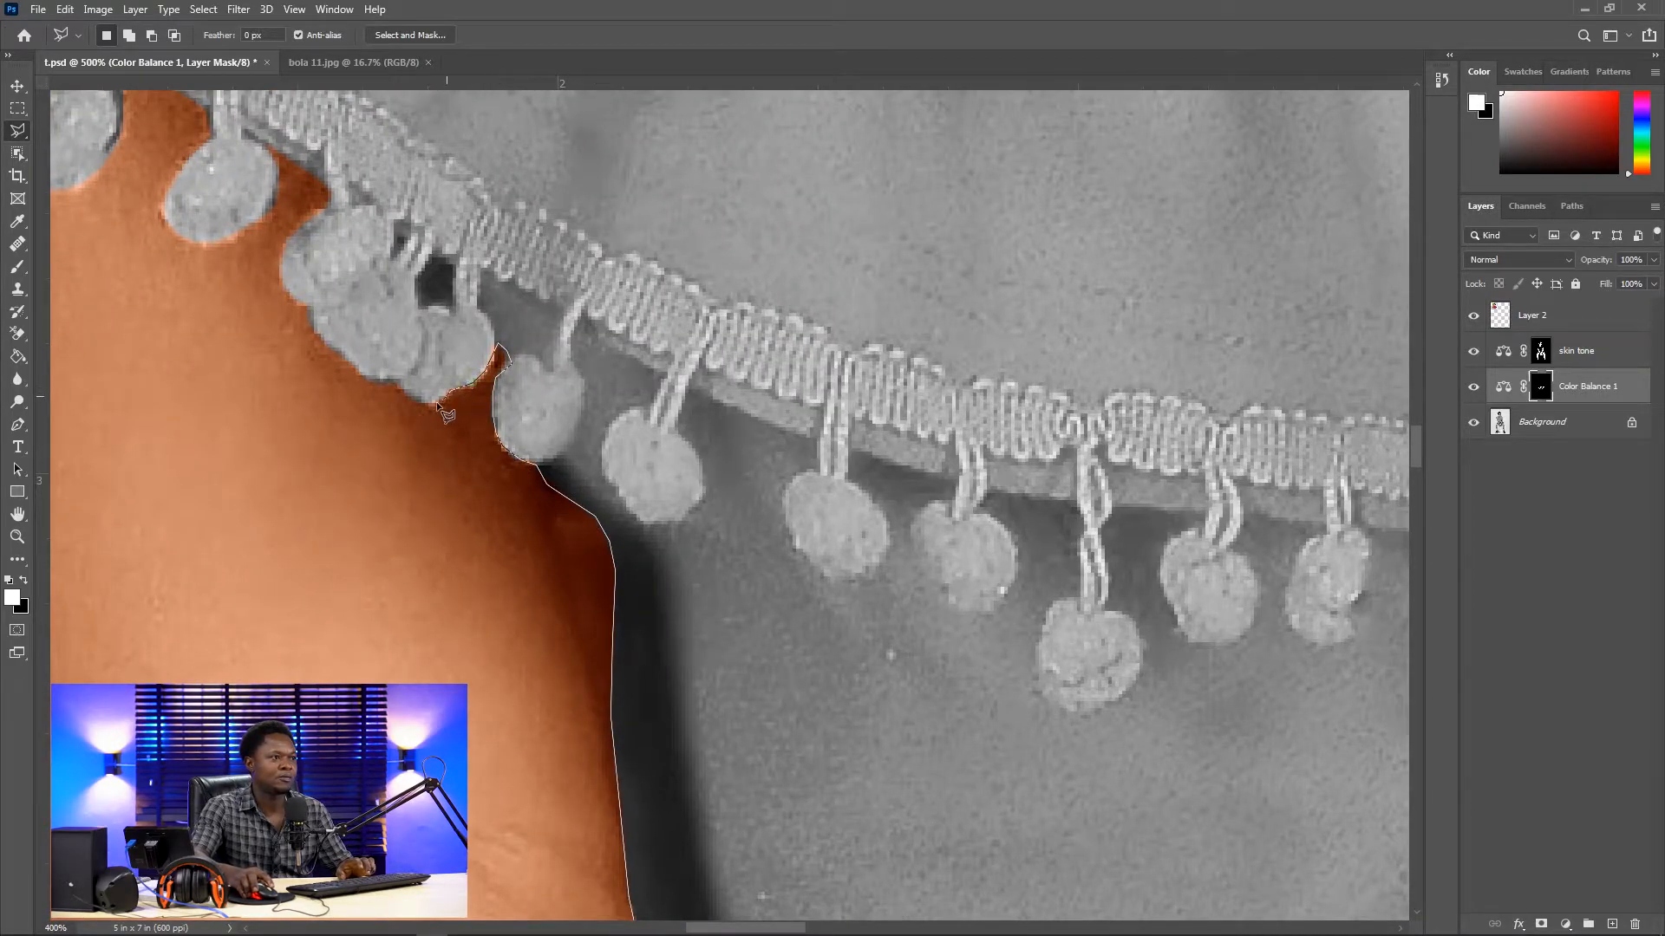
{"action": "left_click_drag", "start_coordinate": [288, 300], "coordinate": [467, 593]}
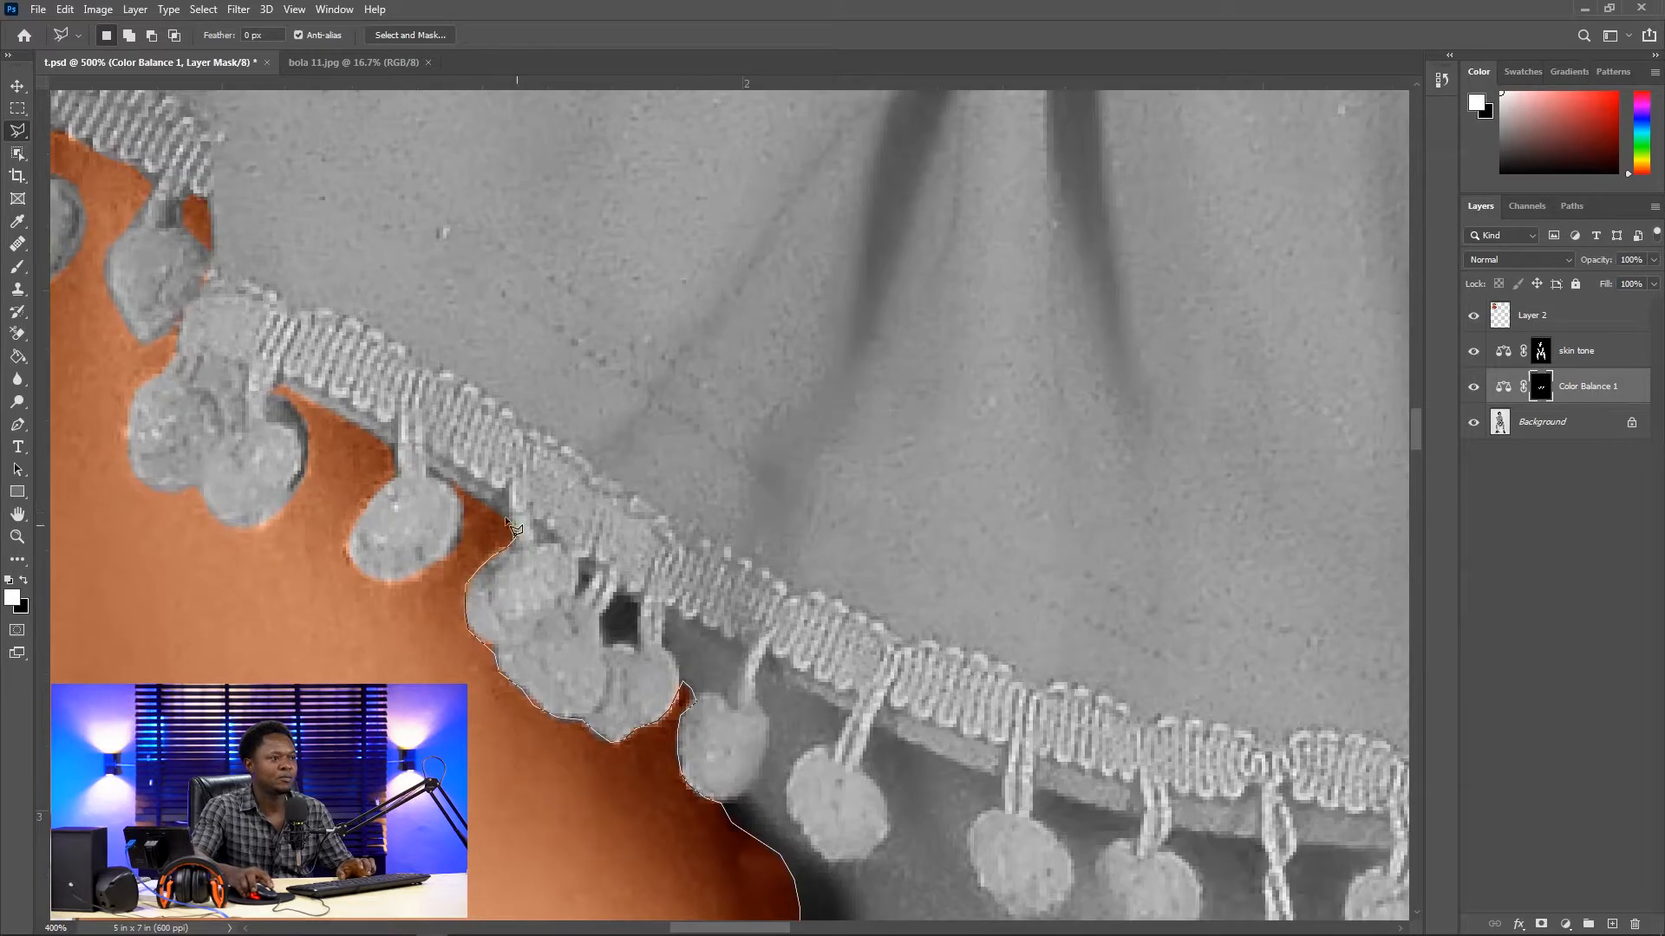
Step: Trace around the single pompom above the cluster and along the edge of the lower ruffle's braid
{"action": "left_click", "coordinate": [395, 581]}
{"action": "left_click", "coordinate": [375, 582]}
{"action": "left_click", "coordinate": [357, 569]}
{"action": "left_click", "coordinate": [347, 543]}
{"action": "left_click", "coordinate": [365, 504]}
{"action": "left_click", "coordinate": [398, 471]}
{"action": "left_click", "coordinate": [391, 451]}
{"action": "left_click", "coordinate": [367, 432]}
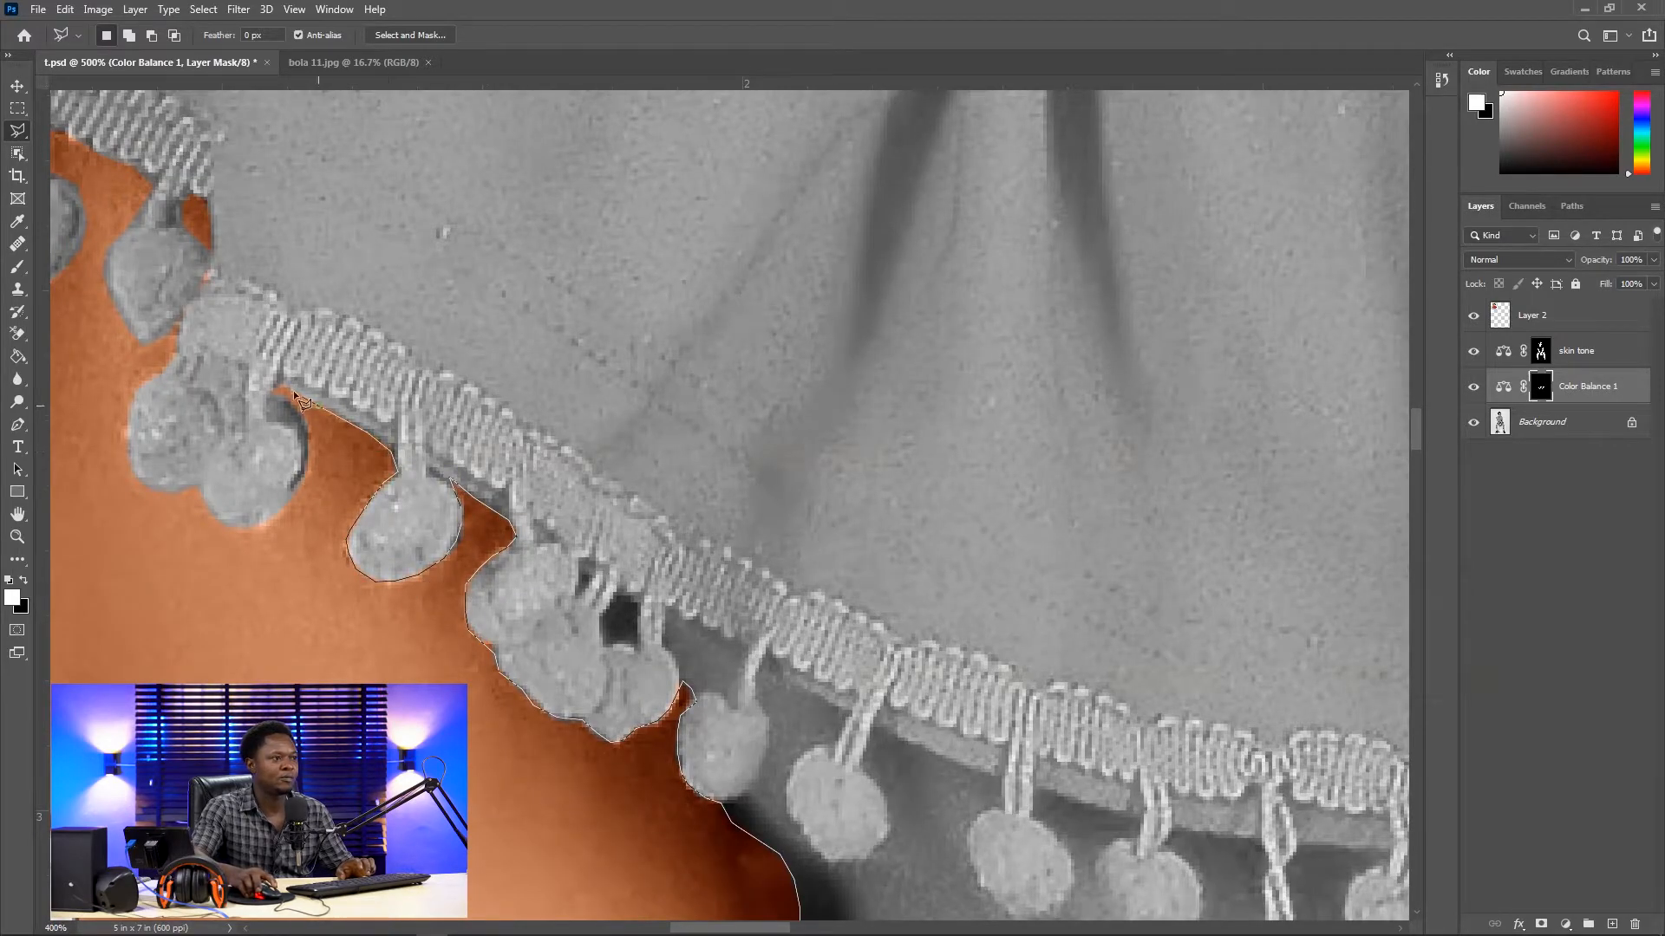
Step: Trace around the paired pompoms at the lower ruffle's end and redo the misplaced outline points at the next pompom
{"action": "left_click_drag", "start_coordinate": [163, 492], "coordinate": [486, 694]}
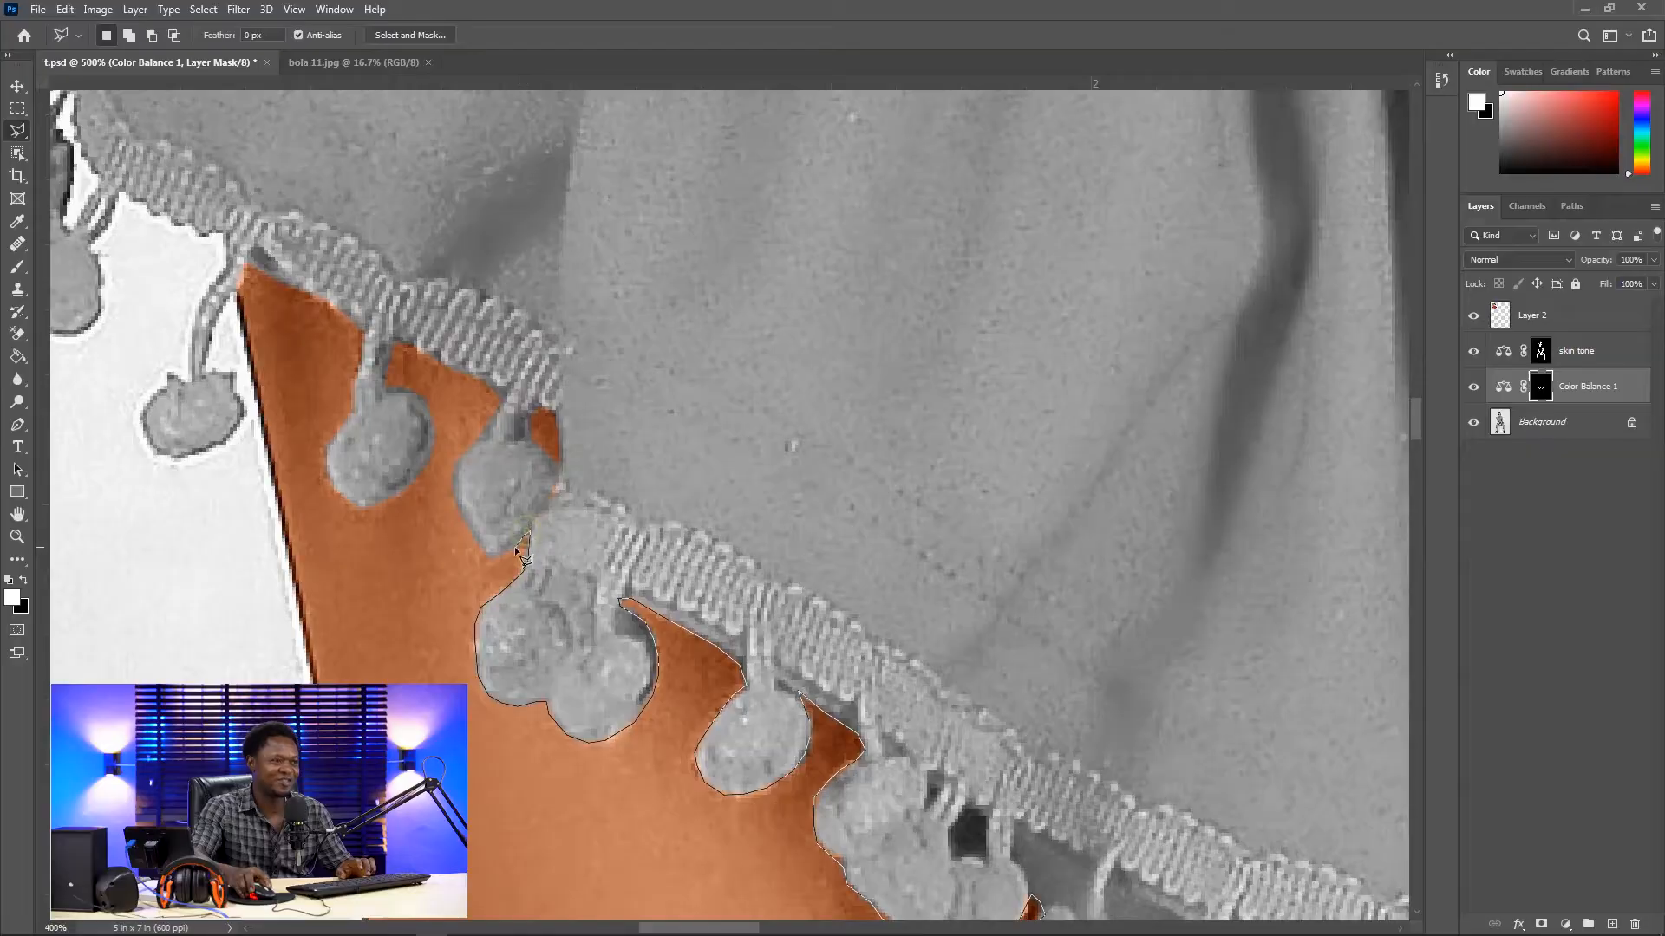
{"action": "mouse_move", "coordinate": [485, 384]}
{"action": "left_mouse_down"}
{"action": "mouse_move", "coordinate": [685, 555]}
{"action": "mouse_move", "coordinate": [616, 506]}
{"action": "left_mouse_up"}
{"action": "key", "text": "BackSpace"}
{"action": "key", "text": "BackSpace"}
{"action": "key", "text": "BackSpace"}
{"action": "key", "text": "BackSpace"}
{"action": "key", "text": "BackSpace"}
{"action": "key", "text": "BackSpace"}
{"action": "key", "text": "BackSpace"}
{"action": "left_click", "coordinate": [698, 600]}
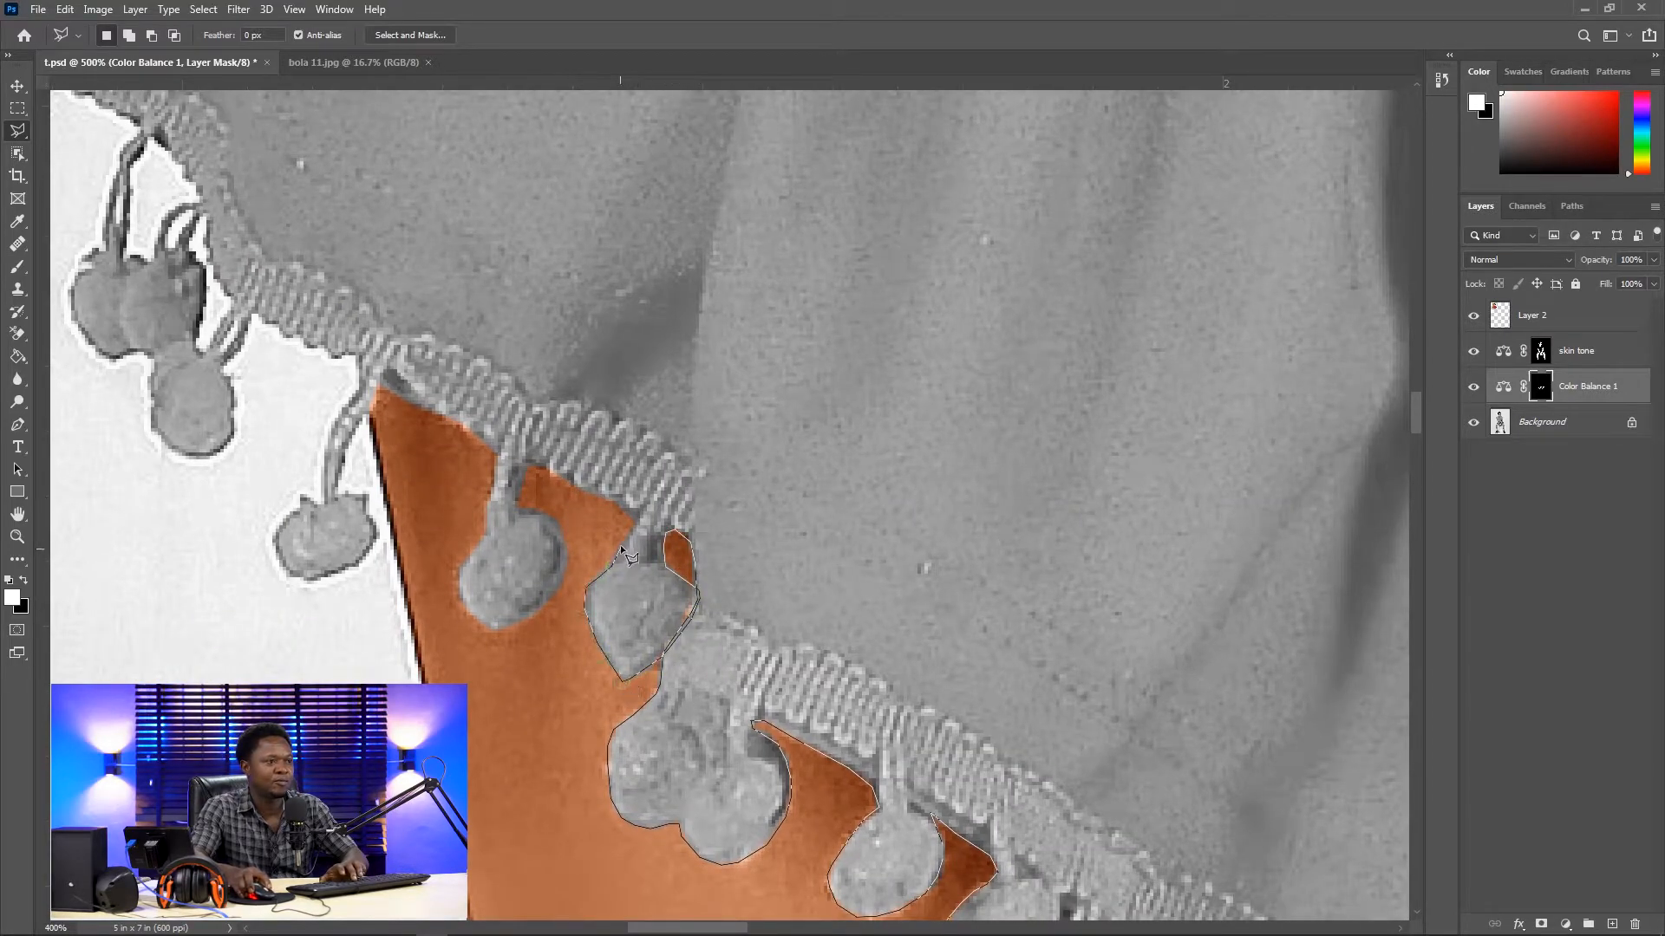
Step: Trace the upper ruffle's braid edge and the pompom hanging over the upper arm
{"action": "scroll", "coordinate": [612, 612], "scroll_direction": "up", "scroll_amount": 1}
{"action": "left_click", "coordinate": [517, 426]}
{"action": "left_click", "coordinate": [503, 431]}
{"action": "left_click", "coordinate": [492, 476]}
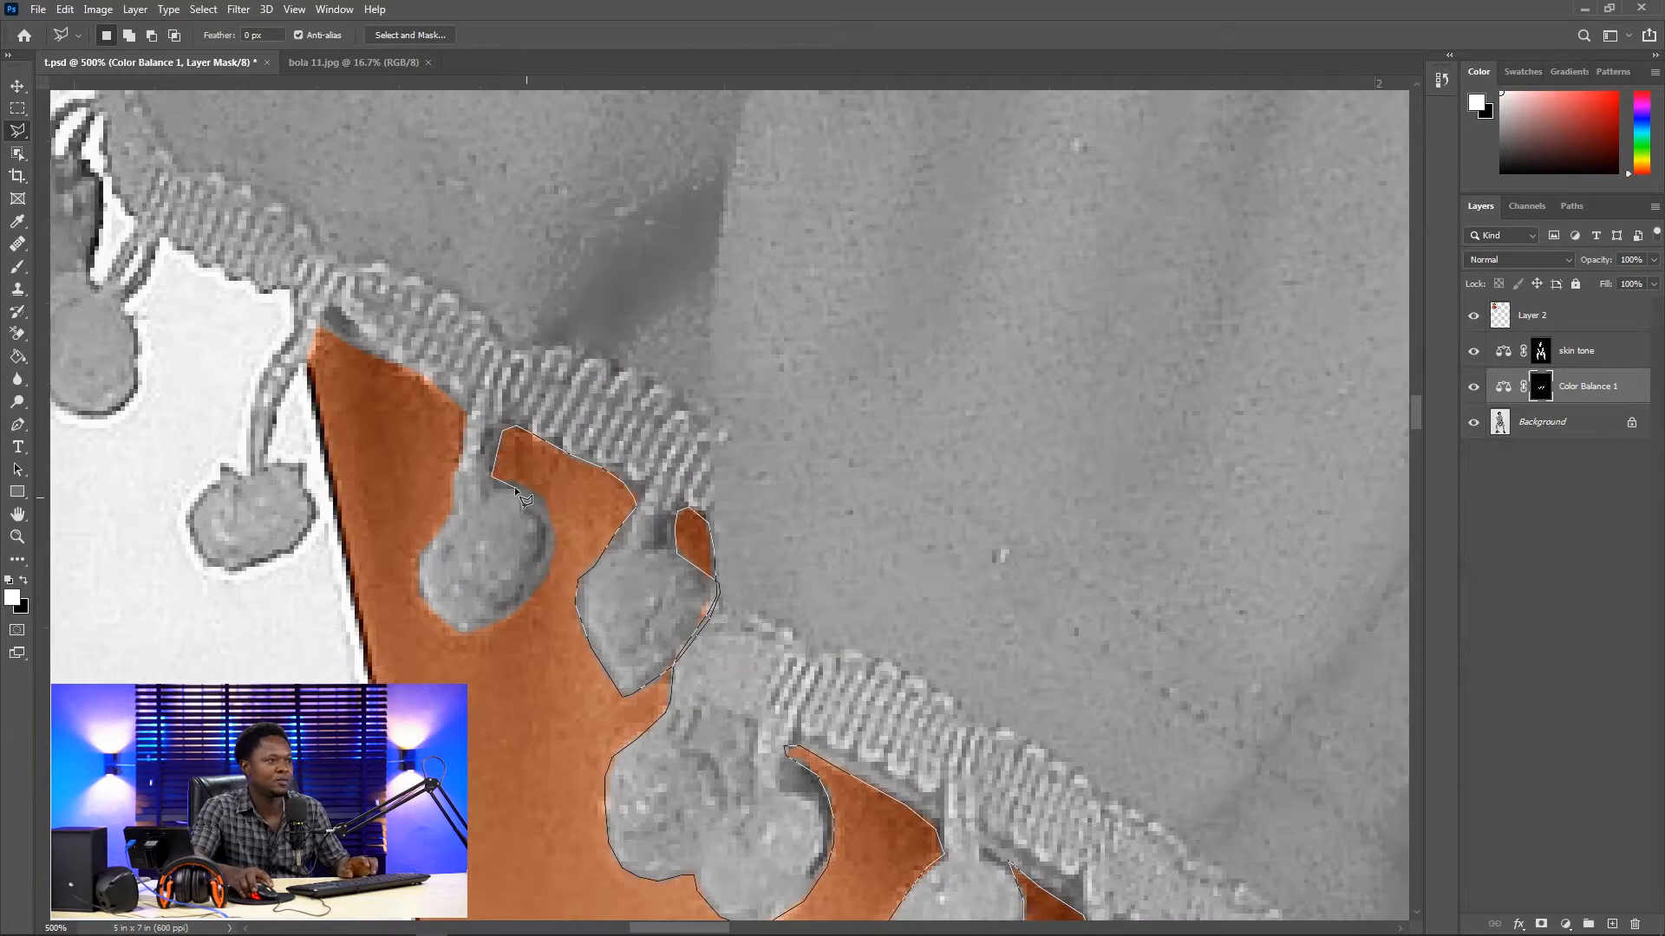
{"action": "left_click", "coordinate": [438, 528]}
{"action": "left_click", "coordinate": [454, 477]}
{"action": "left_click", "coordinate": [466, 411]}
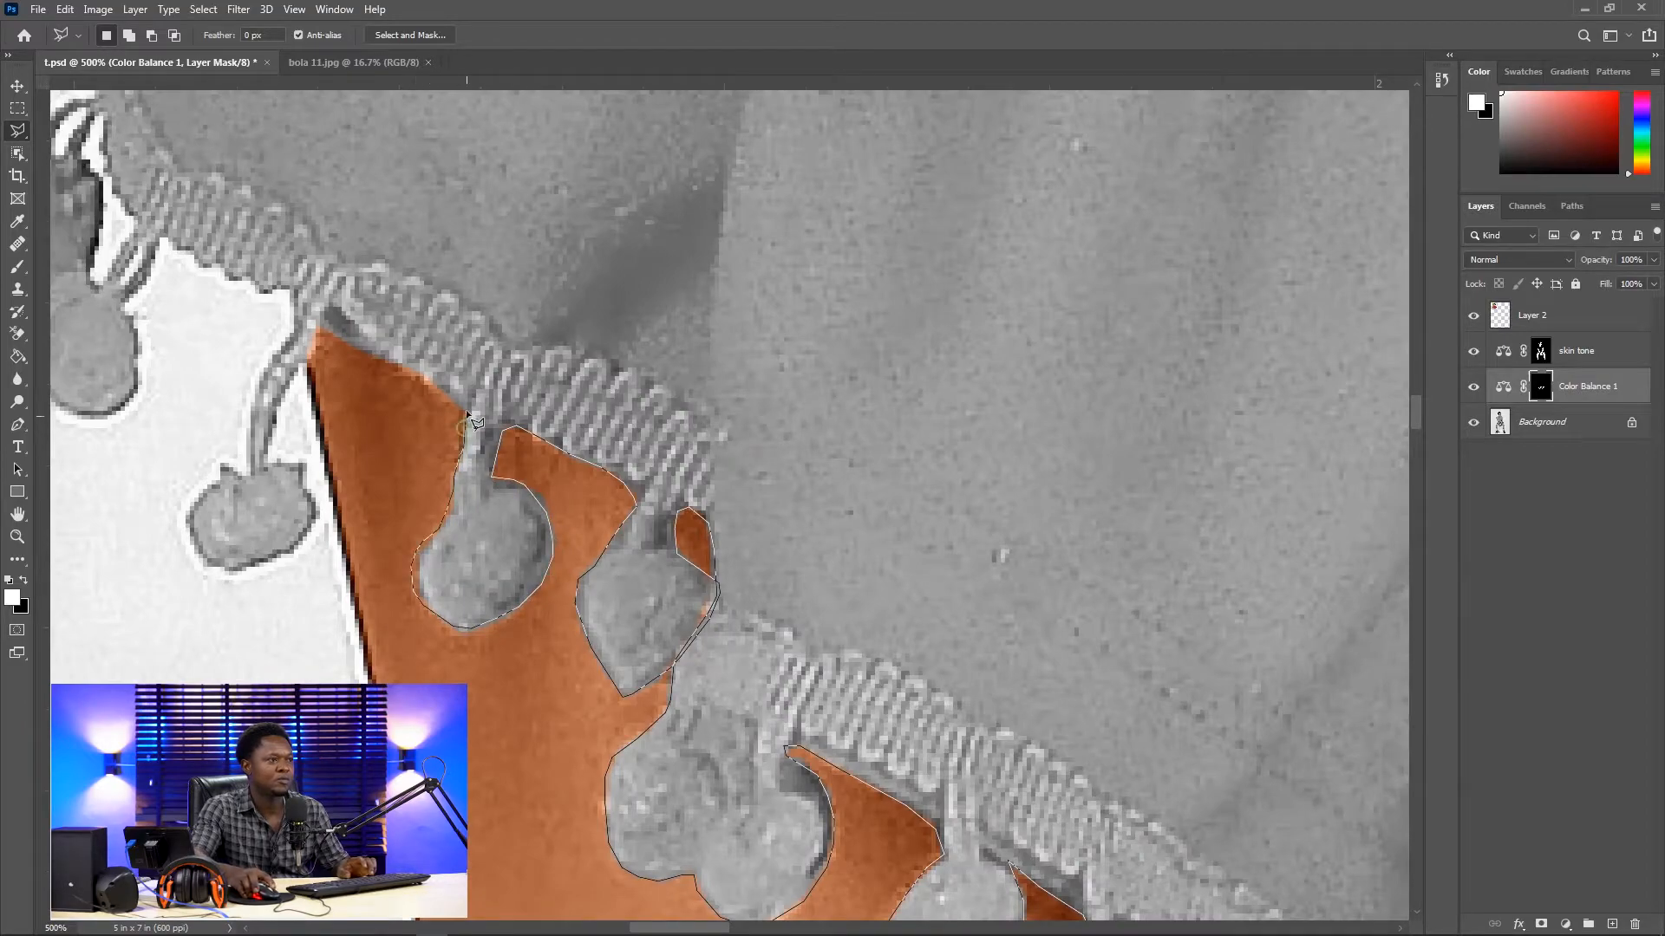
{"action": "left_click", "coordinate": [410, 367]}
Step: Trace around the pompom and its cord hanging against the white background just outside the arm
{"action": "mouse_move", "coordinate": [375, 368]}
{"action": "left_mouse_down"}
{"action": "mouse_move", "coordinate": [605, 612]}
{"action": "mouse_move", "coordinate": [587, 468]}
{"action": "mouse_move", "coordinate": [679, 802]}
{"action": "left_mouse_up"}
{"action": "left_click", "coordinate": [536, 600]}
{"action": "left_click", "coordinate": [568, 527]}
{"action": "left_click", "coordinate": [602, 544]}
{"action": "left_click", "coordinate": [612, 592]}
{"action": "left_click", "coordinate": [593, 625]}
{"action": "left_click", "coordinate": [569, 637]}
{"action": "left_click", "coordinate": [546, 549]}
{"action": "left_click", "coordinate": [547, 485]}
{"action": "left_click", "coordinate": [558, 456]}
{"action": "left_click", "coordinate": [570, 436]}
{"action": "left_click", "coordinate": [697, 788]}
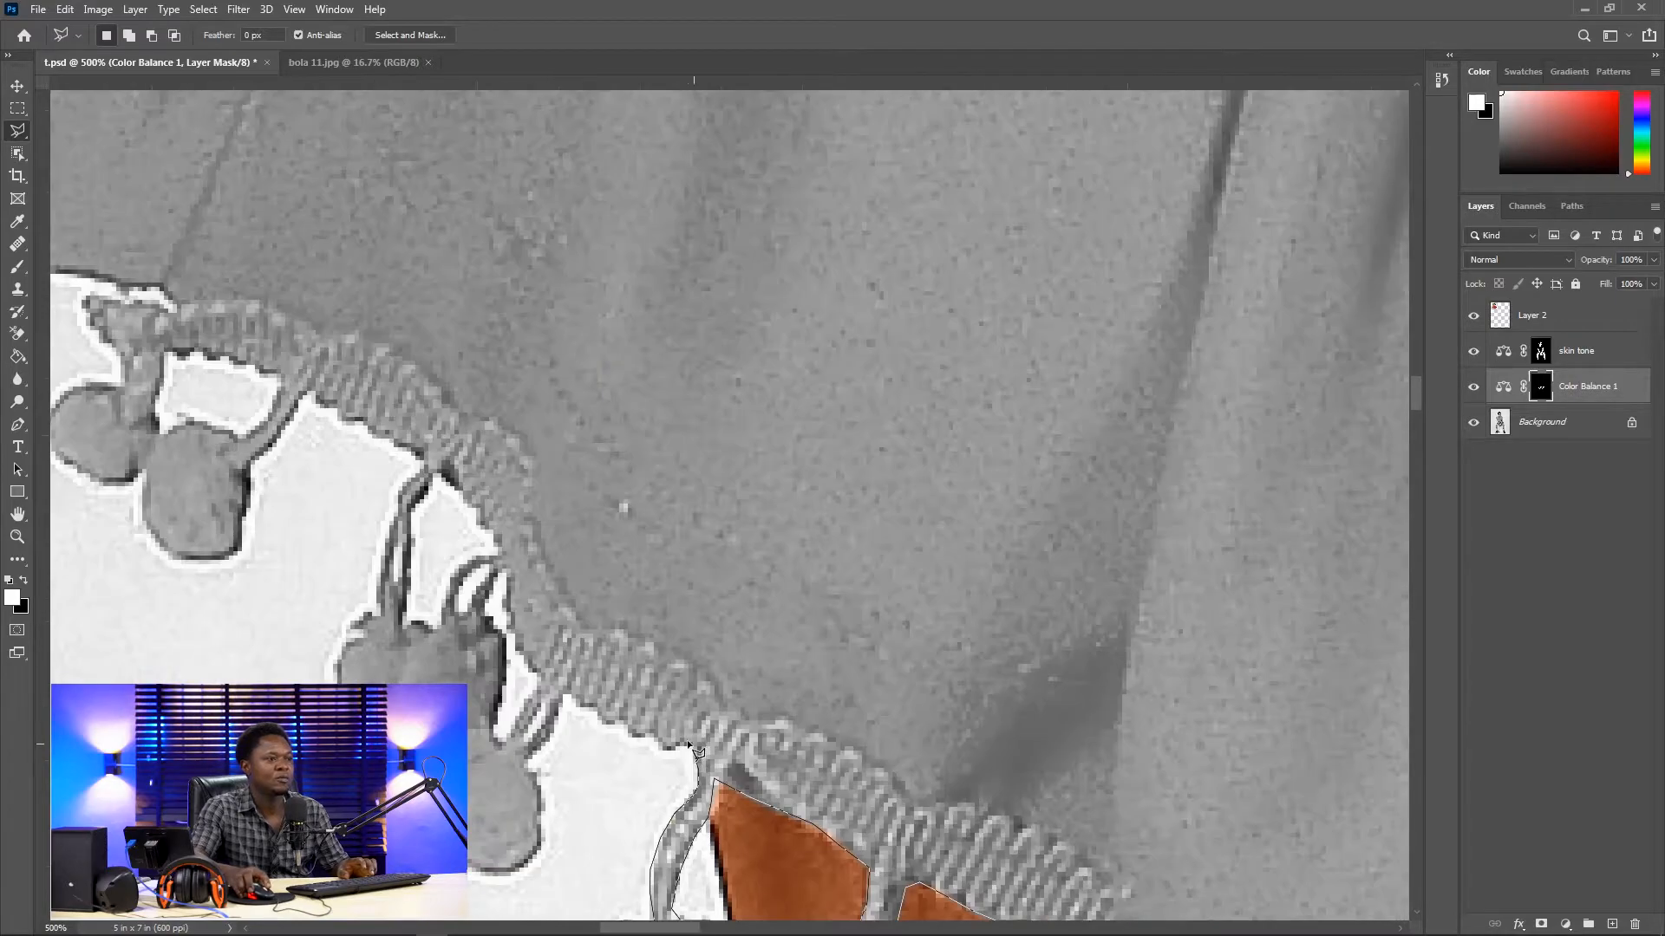
Step: Continue the outline along the braid and around the lowest pompom of the next hanging cluster
{"action": "left_click", "coordinate": [669, 749]}
{"action": "left_click", "coordinate": [553, 735]}
{"action": "left_click", "coordinate": [528, 764]}
{"action": "mouse_move", "coordinate": [530, 768]}
{"action": "left_mouse_down"}
{"action": "mouse_move", "coordinate": [564, 549]}
{"action": "mouse_move", "coordinate": [510, 654]}
{"action": "left_mouse_up"}
{"action": "left_click", "coordinate": [573, 575]}
{"action": "left_click", "coordinate": [574, 631]}
{"action": "left_click", "coordinate": [529, 654]}
{"action": "left_click", "coordinate": [483, 635]}
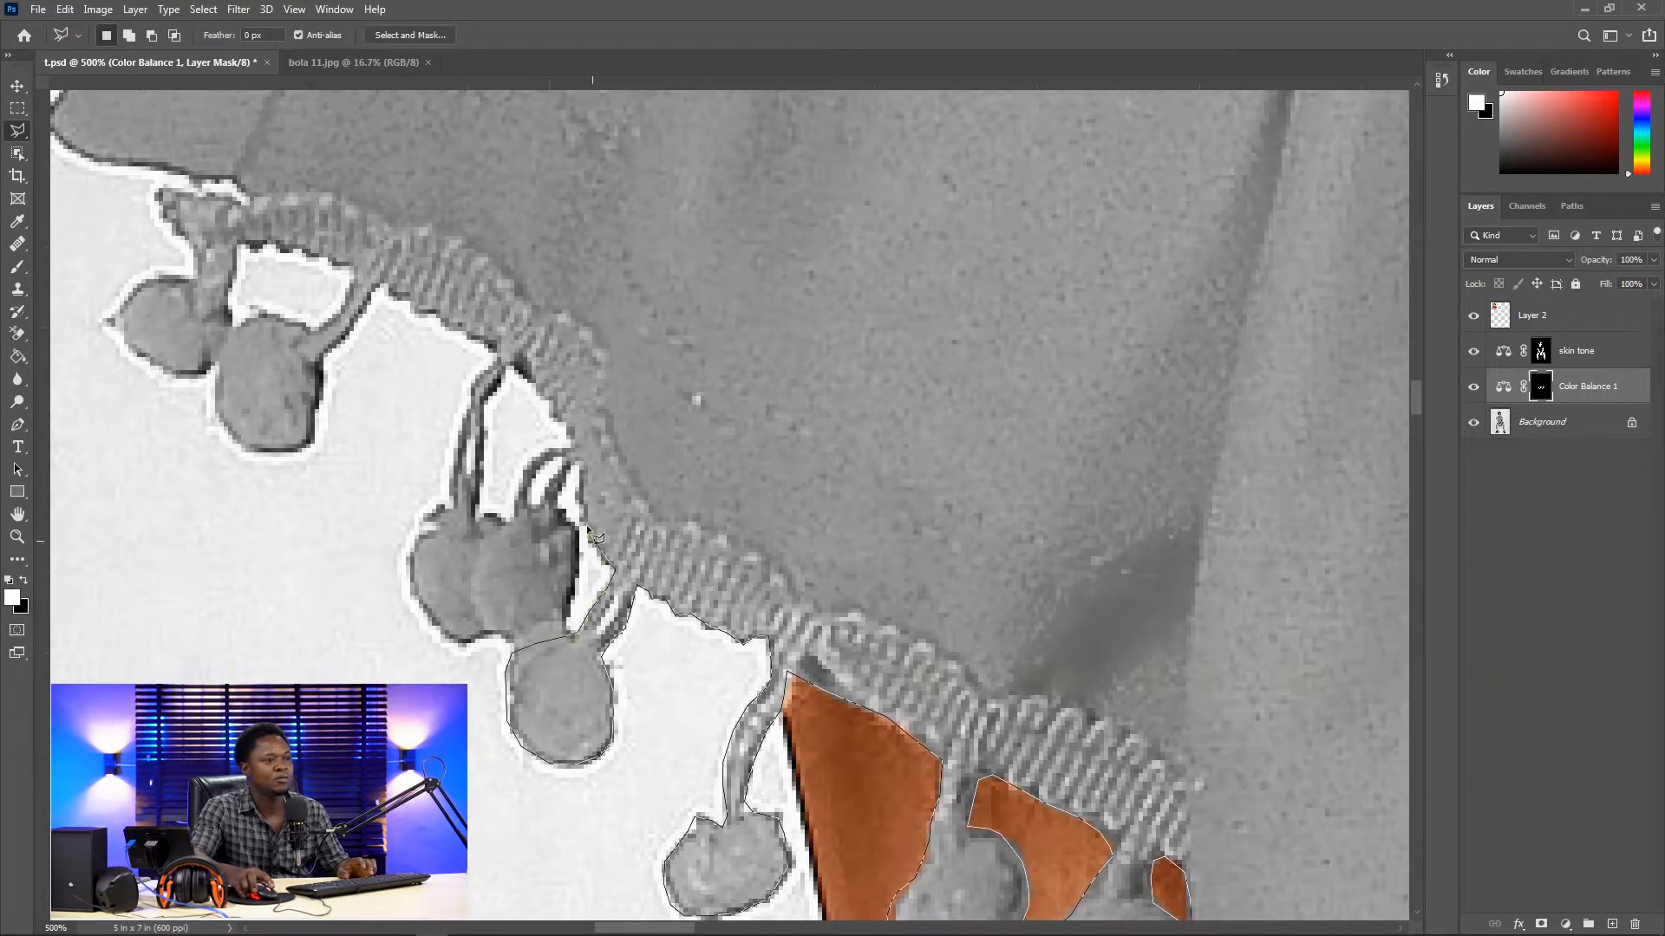
Step: Trace around the two joined pompoms and their cords, then follow the braid to the next cord
{"action": "left_click", "coordinate": [575, 457]}
{"action": "left_click", "coordinate": [559, 488]}
{"action": "left_click", "coordinate": [510, 663]}
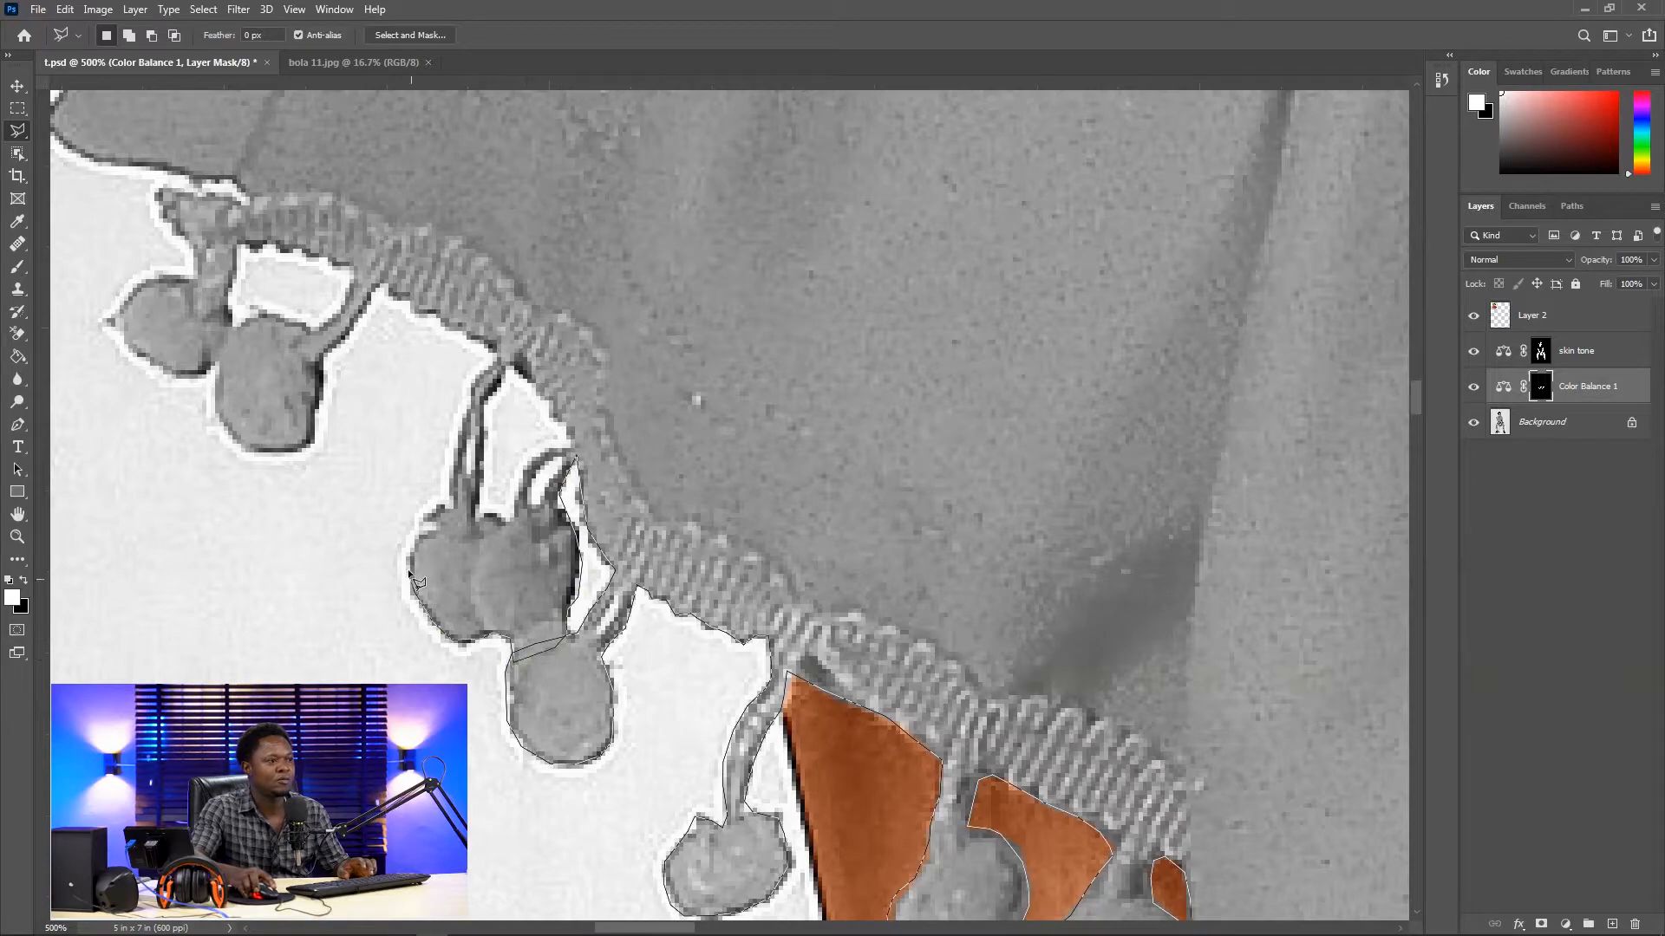
{"action": "left_click", "coordinate": [512, 522]}
{"action": "left_click", "coordinate": [535, 457]}
{"action": "left_click", "coordinate": [568, 437]}
{"action": "left_click", "coordinate": [519, 371]}
{"action": "left_click", "coordinate": [481, 501]}
{"action": "left_click", "coordinate": [448, 494]}
{"action": "left_click", "coordinate": [494, 351]}
{"action": "left_click", "coordinate": [374, 287]}
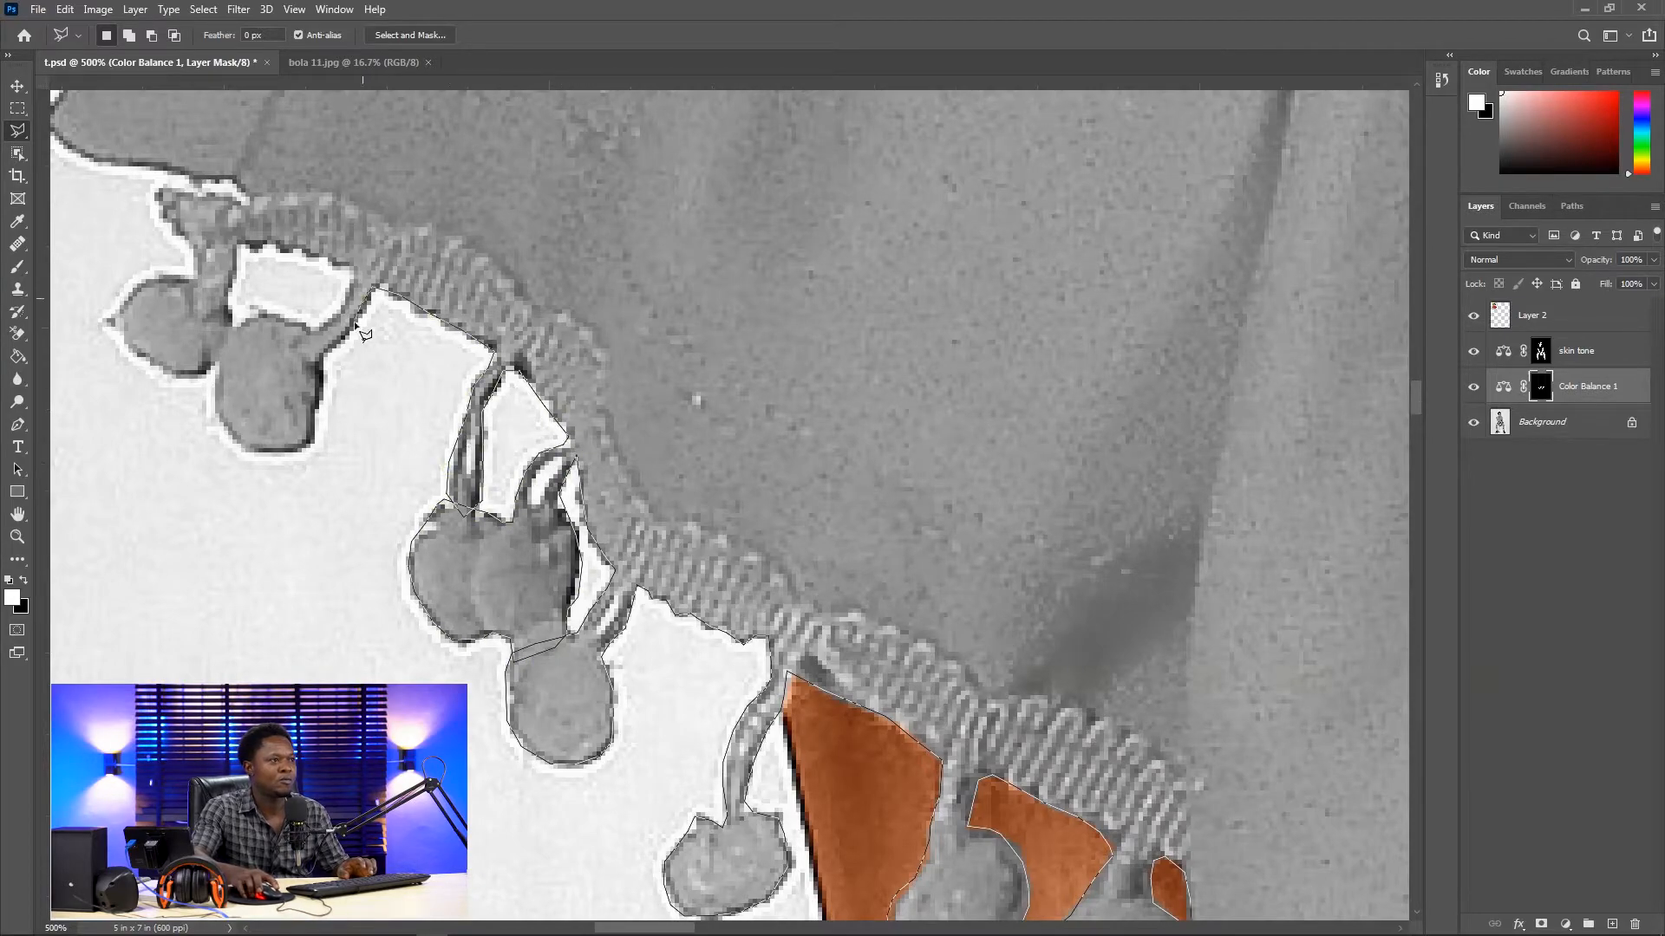
Step: Trace around the last two pompoms, their cords and the white gap beneath the end of the braid
{"action": "left_click", "coordinate": [321, 369]}
{"action": "left_click", "coordinate": [324, 423]}
{"action": "left_click", "coordinate": [297, 449]}
{"action": "left_click", "coordinate": [228, 439]}
{"action": "left_click", "coordinate": [209, 357]}
{"action": "left_click", "coordinate": [276, 314]}
{"action": "left_click", "coordinate": [351, 286]}
{"action": "left_click", "coordinate": [248, 242]}
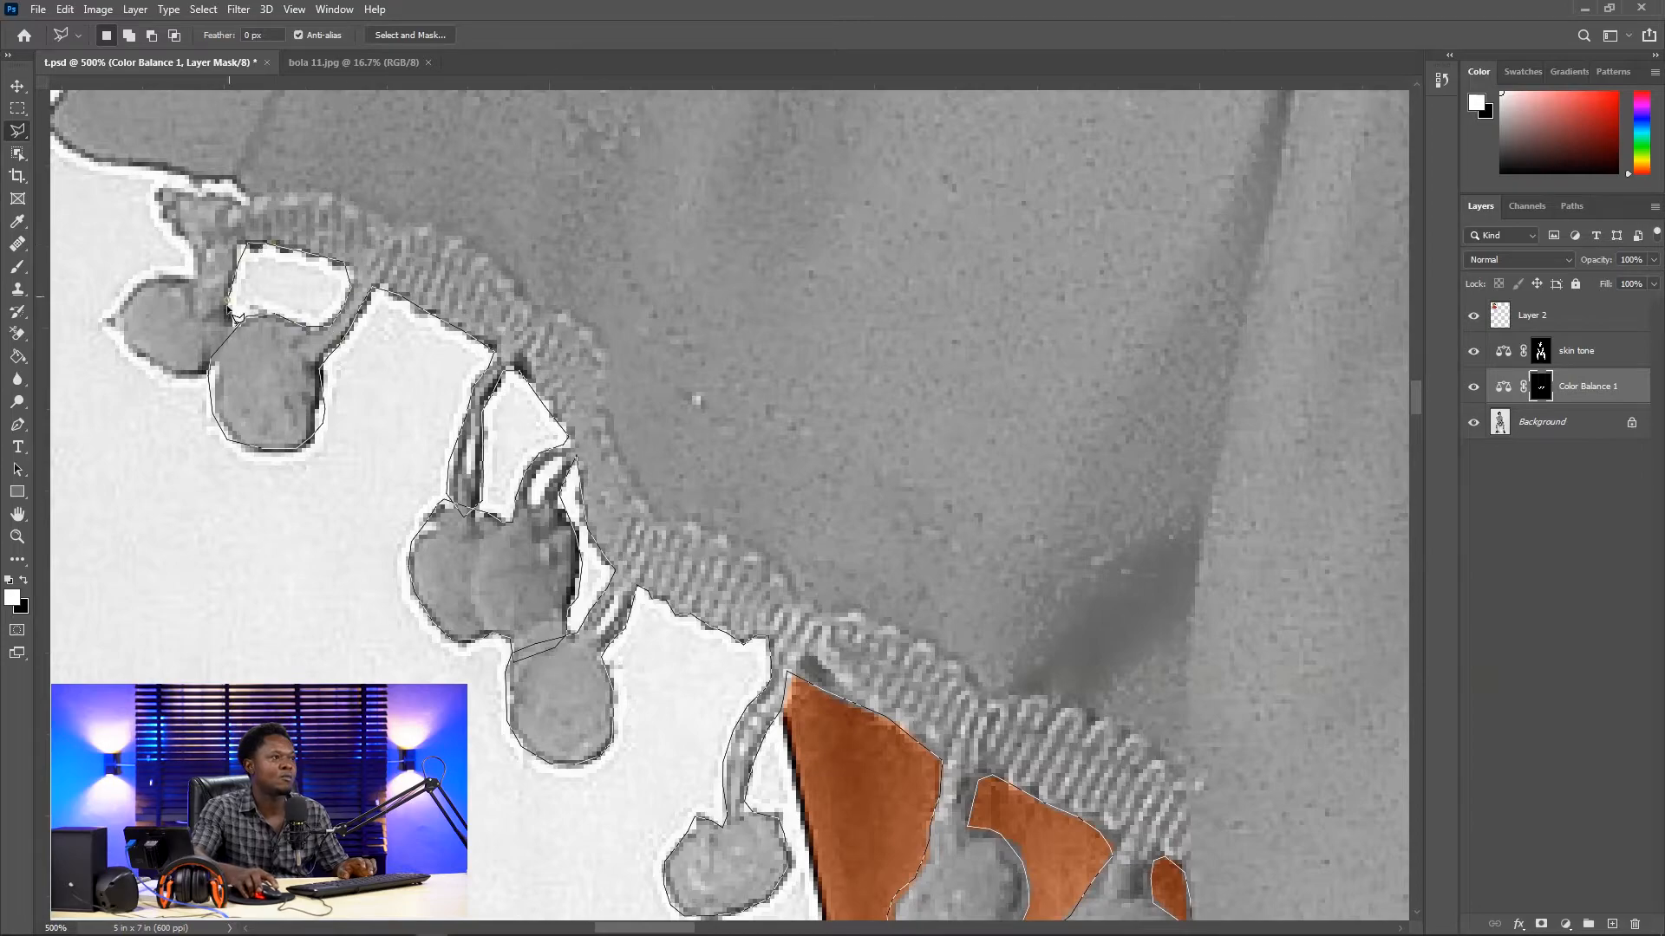
{"action": "left_click", "coordinate": [235, 316]}
{"action": "left_click", "coordinate": [210, 373]}
{"action": "left_click", "coordinate": [173, 226]}
Step: Trace around the braid's end and the ruffle's outer corner, and up the sleeve's outer edge
{"action": "left_click_drag", "start_coordinate": [159, 191], "coordinate": [403, 500]}
{"action": "left_click", "coordinate": [472, 491]}
{"action": "left_click", "coordinate": [409, 477]}
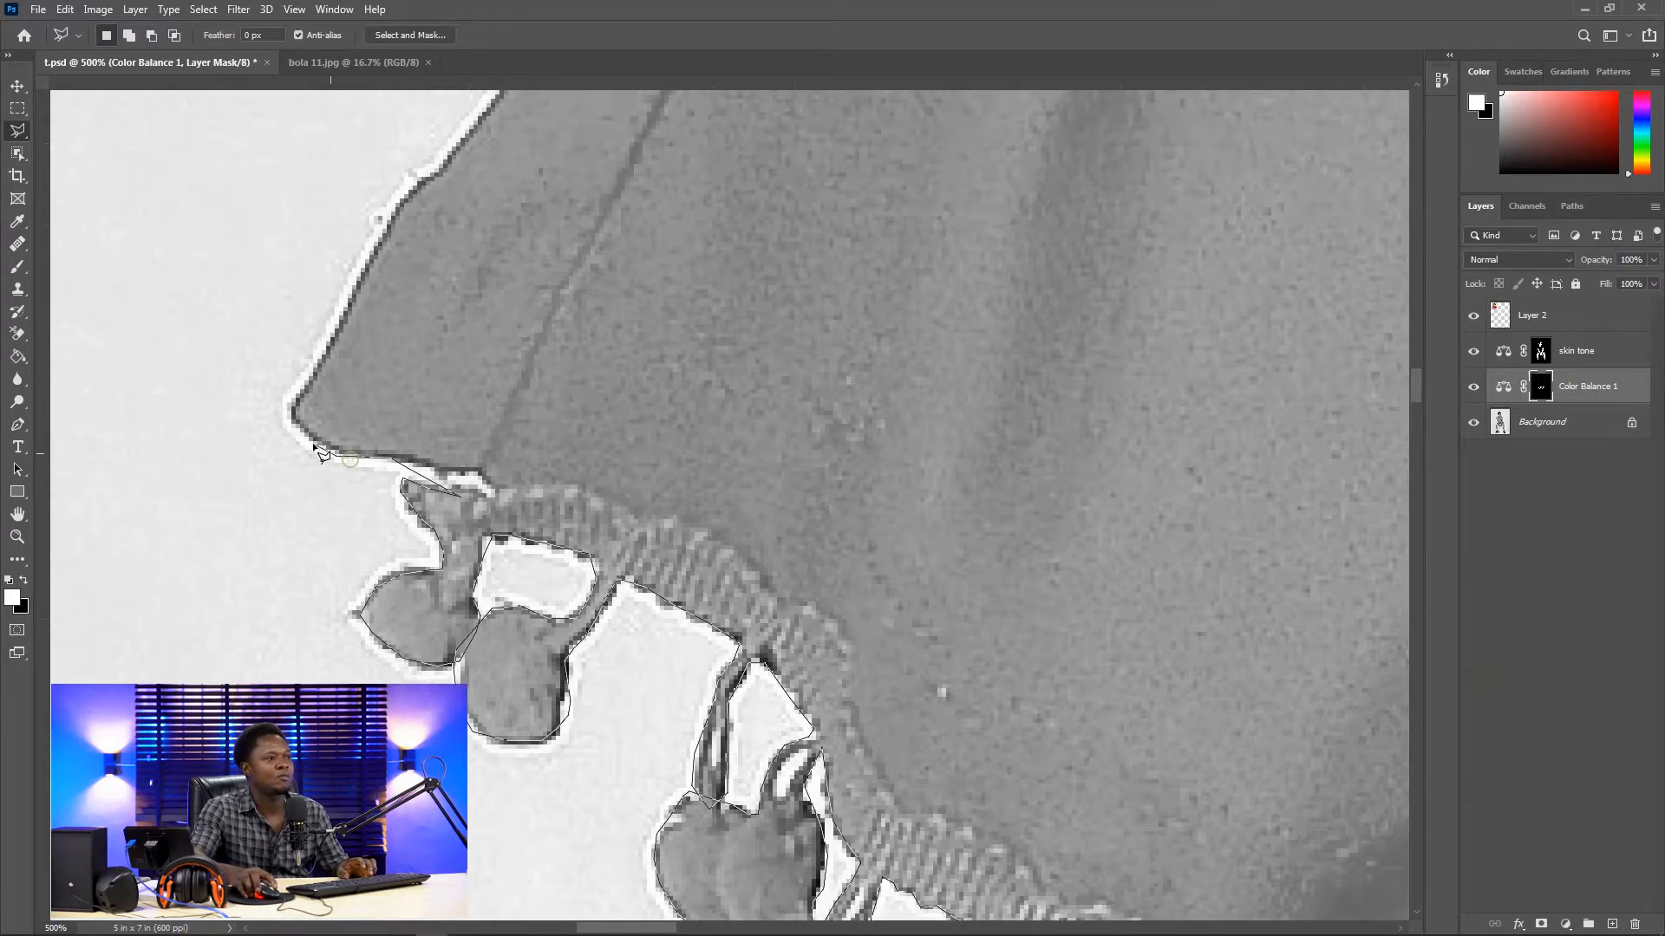
{"action": "left_click_drag", "start_coordinate": [319, 459], "coordinate": [245, 736]}
{"action": "left_click", "coordinate": [375, 444]}
{"action": "left_click", "coordinate": [403, 395]}
{"action": "left_click", "coordinate": [451, 336]}
{"action": "left_click", "coordinate": [531, 210]}
Step: Trace the outline up the sleeve's outer edge and over the curve of the shoulder
{"action": "left_click_drag", "start_coordinate": [564, 158], "coordinate": [341, 644]}
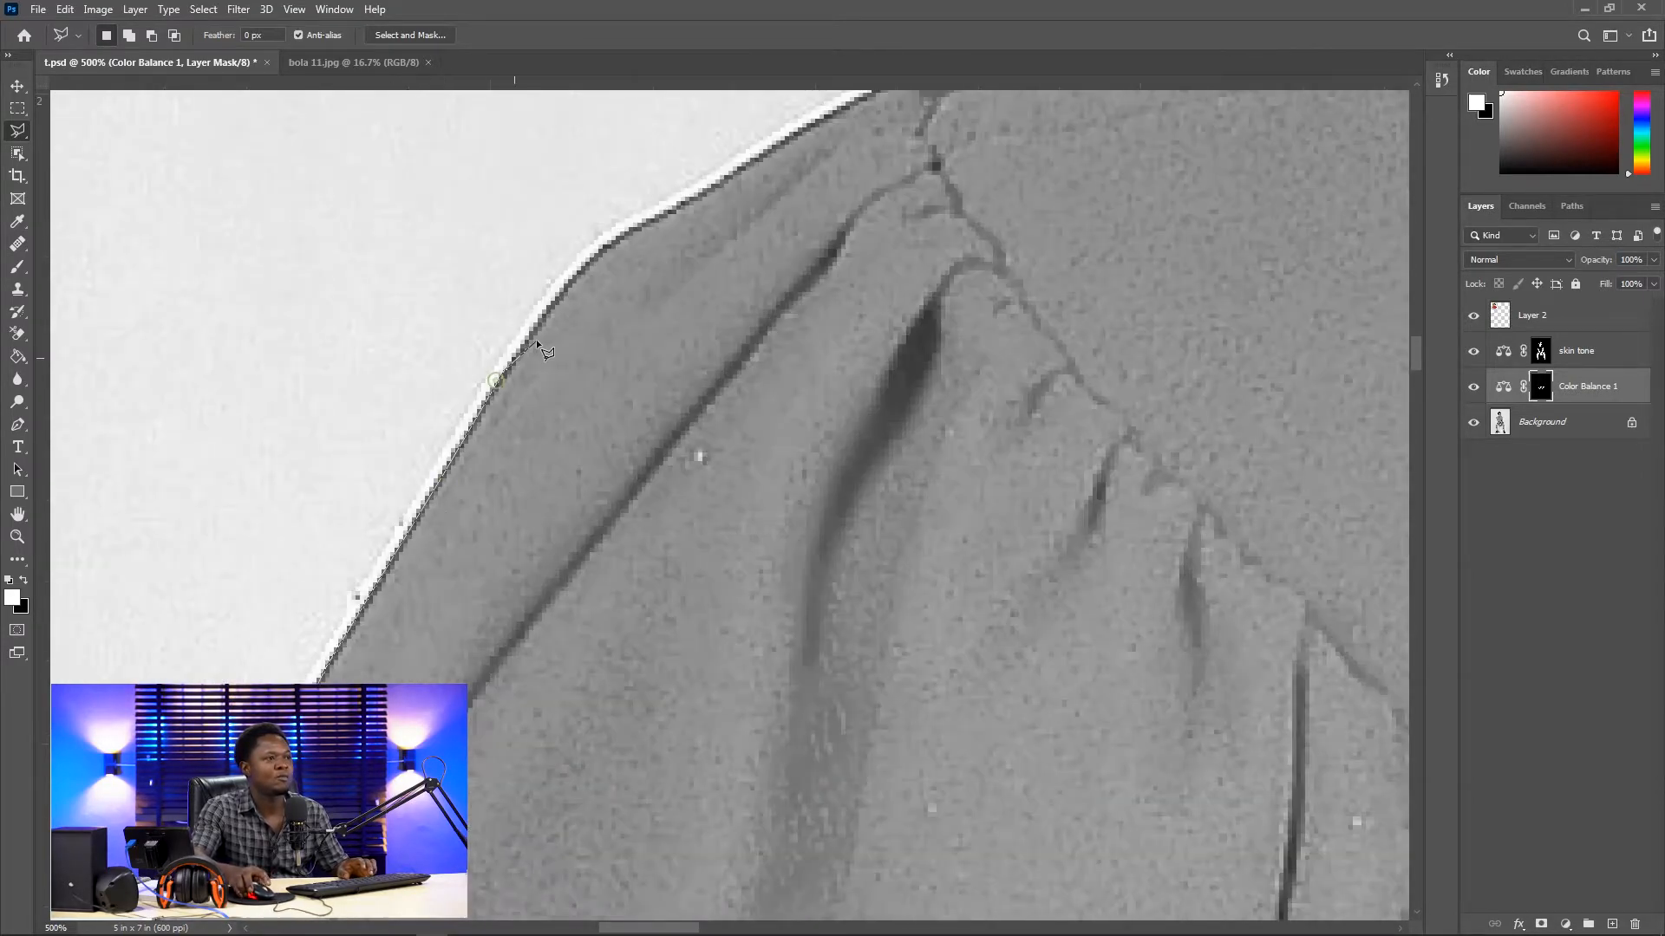
{"action": "left_click", "coordinate": [532, 325]}
{"action": "left_click", "coordinate": [580, 258]}
{"action": "left_click", "coordinate": [700, 189]}
{"action": "left_click_drag", "start_coordinate": [835, 108], "coordinate": [568, 468]}
{"action": "left_click", "coordinate": [650, 430]}
{"action": "left_click_drag", "start_coordinate": [907, 409], "coordinate": [387, 626]}
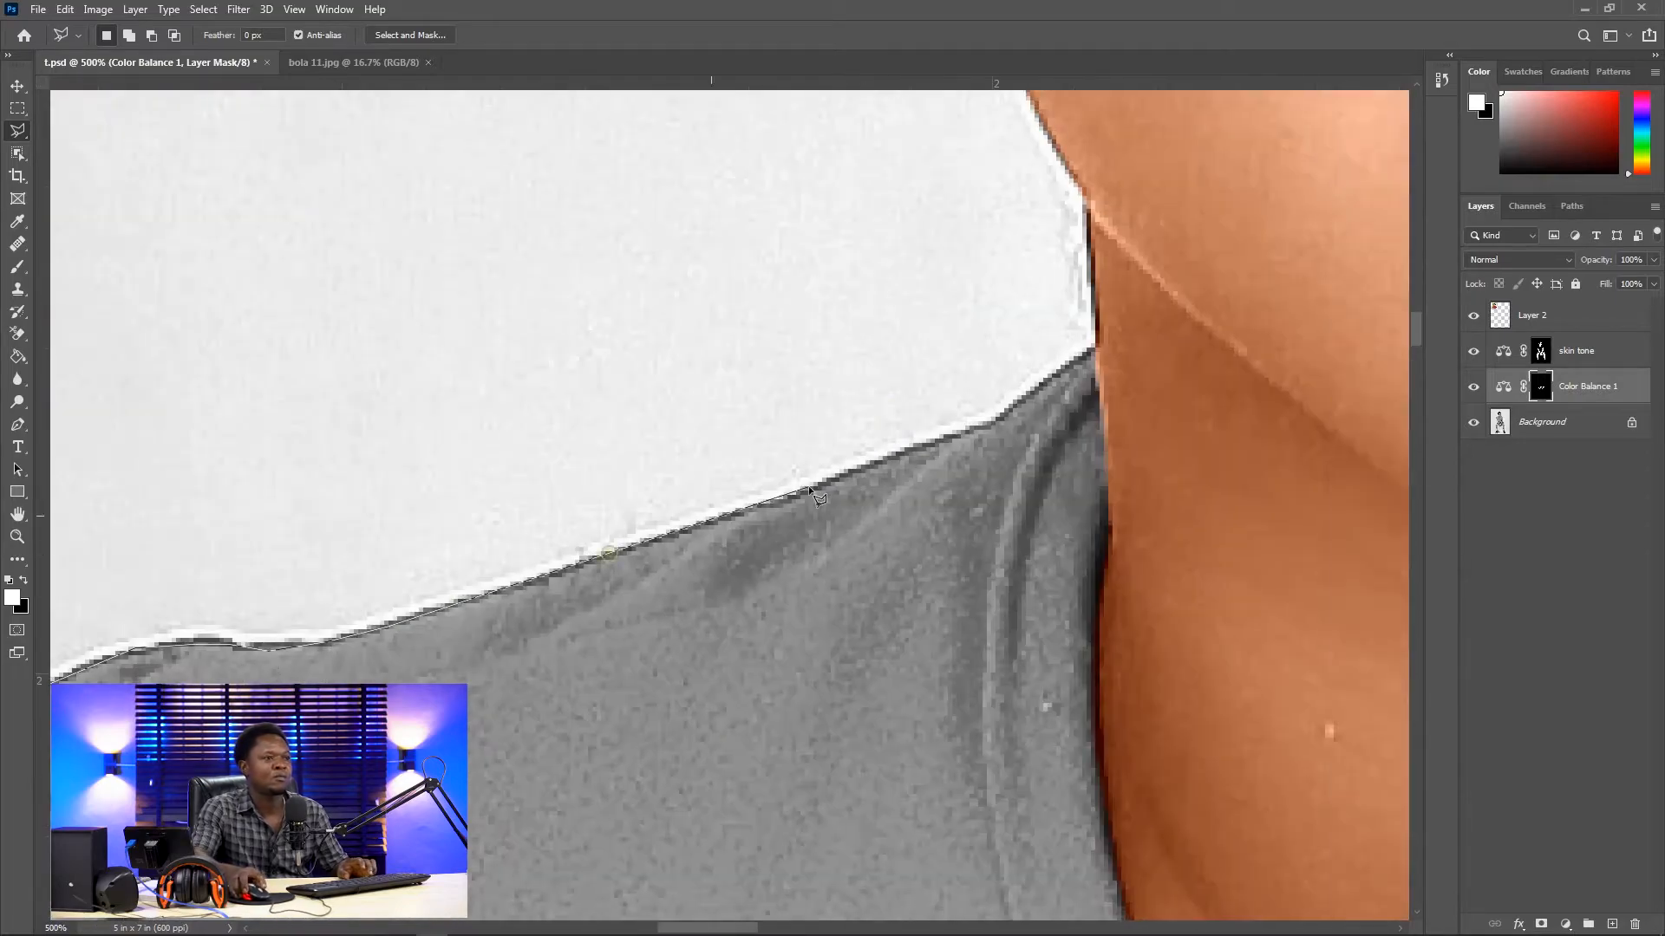
Step: Trace the shoulder edge against the white background up to the point where the blouse meets the neck
{"action": "left_click", "coordinate": [815, 486]}
{"action": "left_click", "coordinate": [914, 444]}
{"action": "left_click_drag", "start_coordinate": [914, 444], "coordinate": [669, 627]}
{"action": "left_click", "coordinate": [745, 601]}
{"action": "left_click", "coordinate": [802, 556]}
{"action": "left_click", "coordinate": [847, 524]}
Step: Trace the blouse neckline from the shoulder corner down along the side of the neck
{"action": "left_click", "coordinate": [856, 586]}
{"action": "left_click", "coordinate": [858, 694]}
{"action": "left_click_drag", "start_coordinate": [850, 794], "coordinate": [771, 347]}
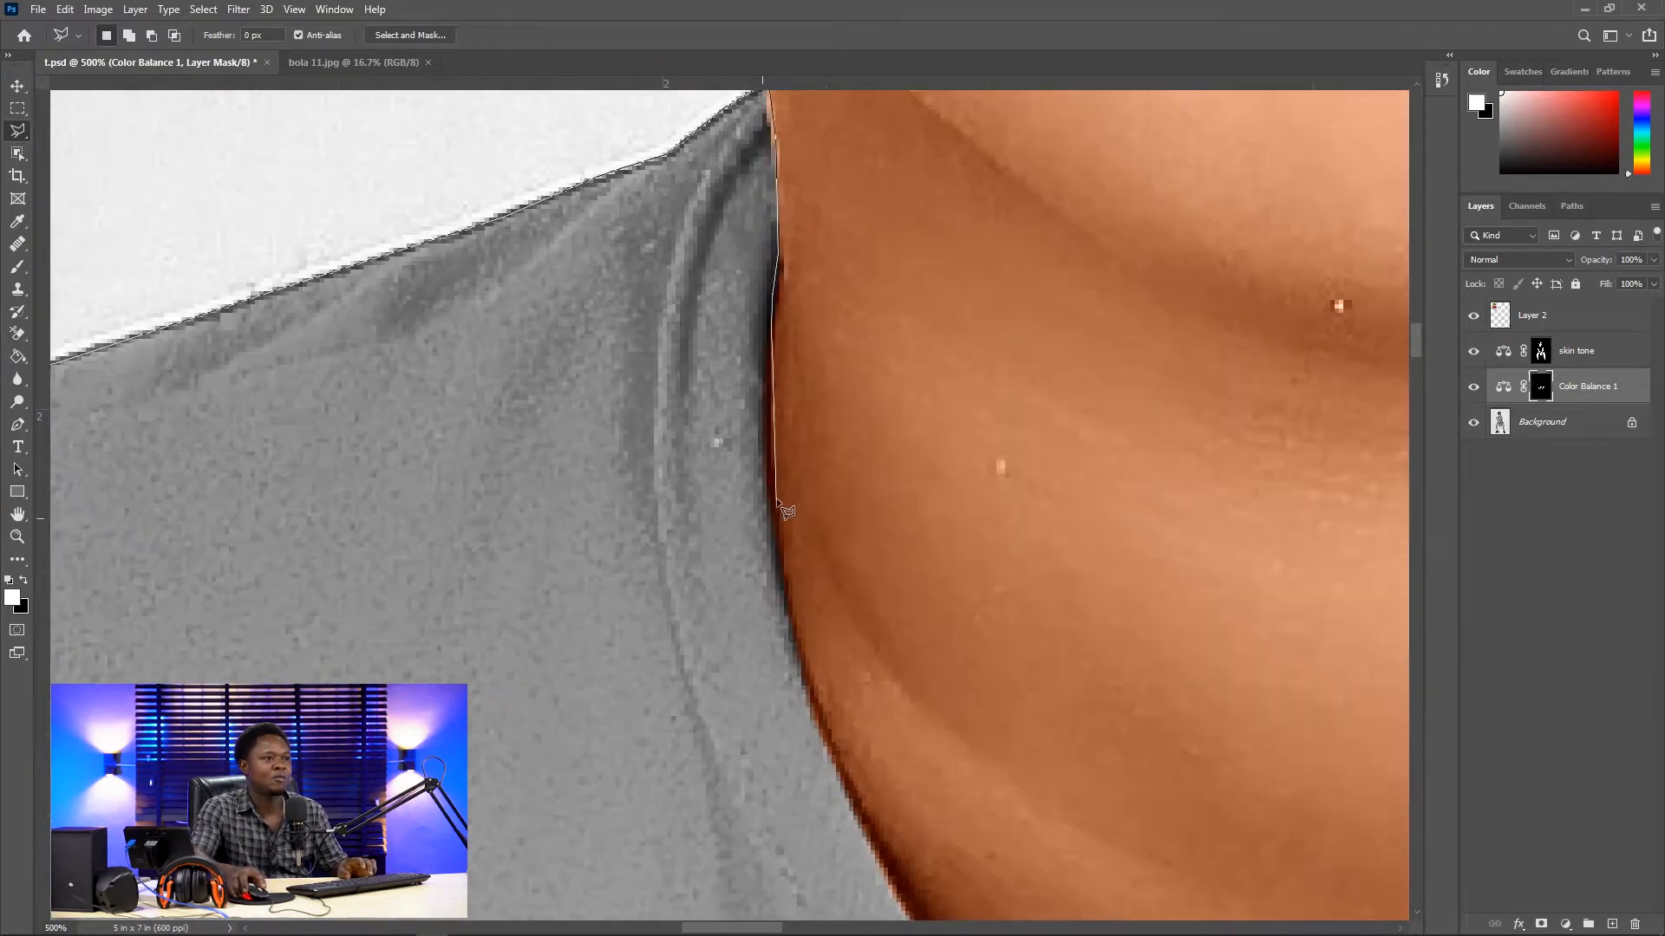
{"action": "left_click", "coordinate": [765, 444]}
{"action": "left_click", "coordinate": [777, 562]}
{"action": "left_click", "coordinate": [798, 670]}
{"action": "left_click", "coordinate": [820, 733]}
Step: Trace the neckline's lower curve against the chest to the lowest point of the scoop
{"action": "left_click_drag", "start_coordinate": [820, 734], "coordinate": [622, 401]}
{"action": "left_click", "coordinate": [667, 503]}
{"action": "left_click", "coordinate": [761, 656]}
{"action": "left_click", "coordinate": [828, 730]}
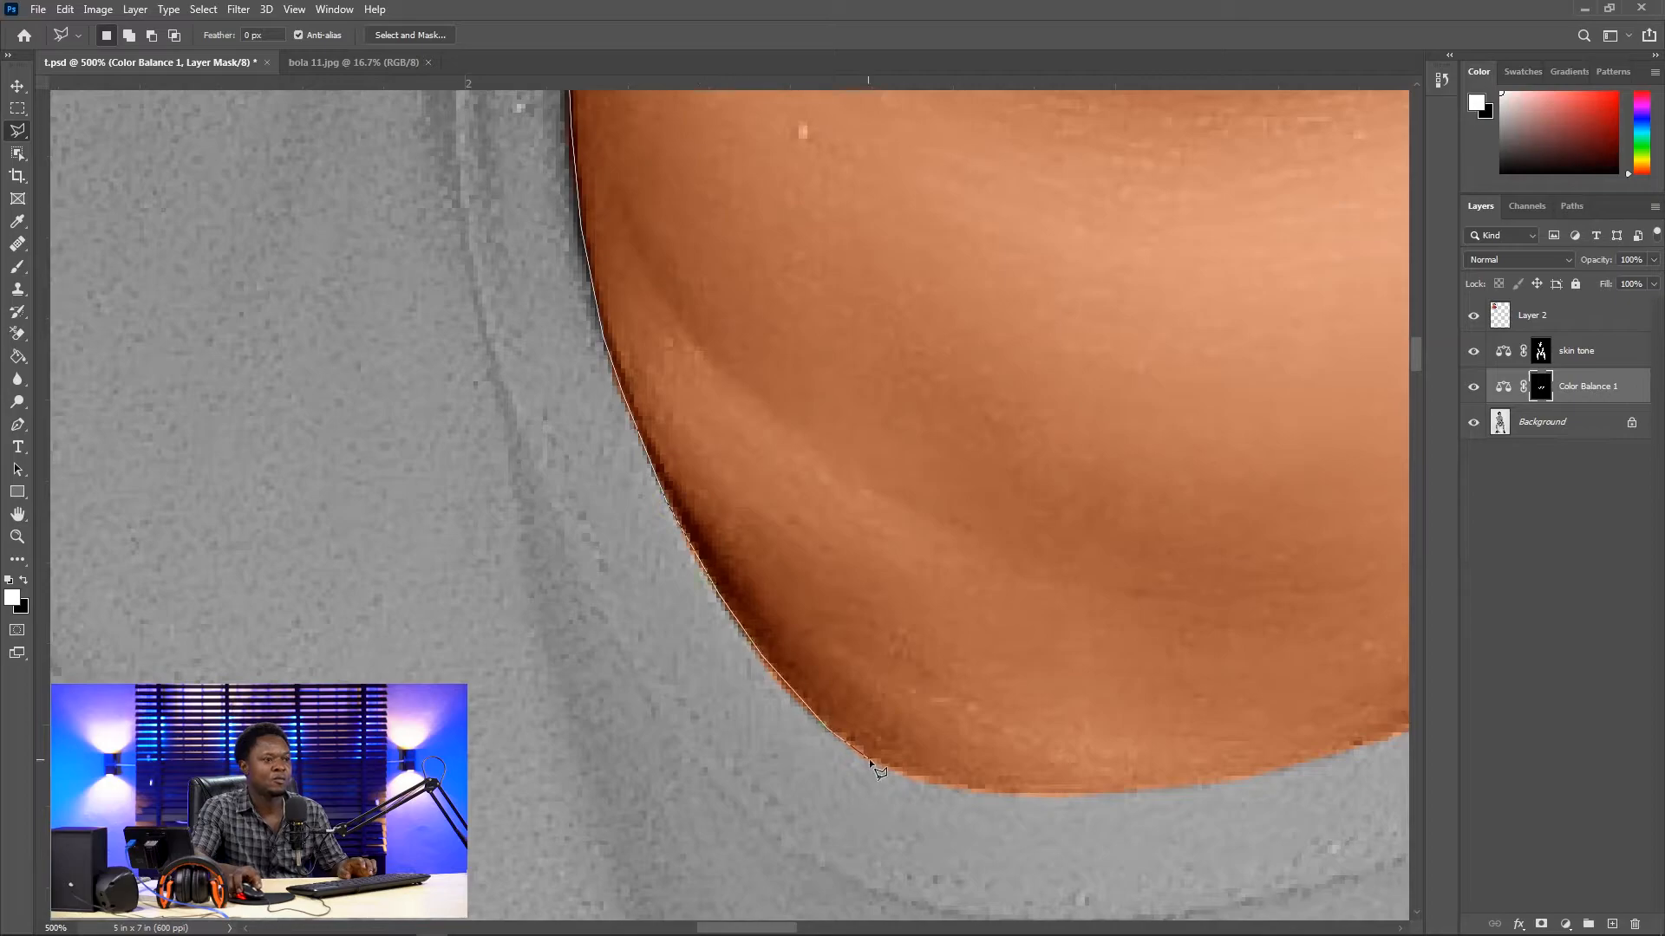
{"action": "left_click", "coordinate": [877, 766]}
{"action": "left_click", "coordinate": [941, 786]}
{"action": "left_click_drag", "start_coordinate": [1071, 796], "coordinate": [446, 669]}
Step: Trace from the lowest point of the scoop up the opposite curve of the neckline
{"action": "left_click", "coordinate": [654, 641]}
{"action": "left_click", "coordinate": [774, 606]}
{"action": "left_click", "coordinate": [849, 571]}
{"action": "left_click", "coordinate": [918, 532]}
{"action": "left_click_drag", "start_coordinate": [962, 505], "coordinate": [798, 669]}
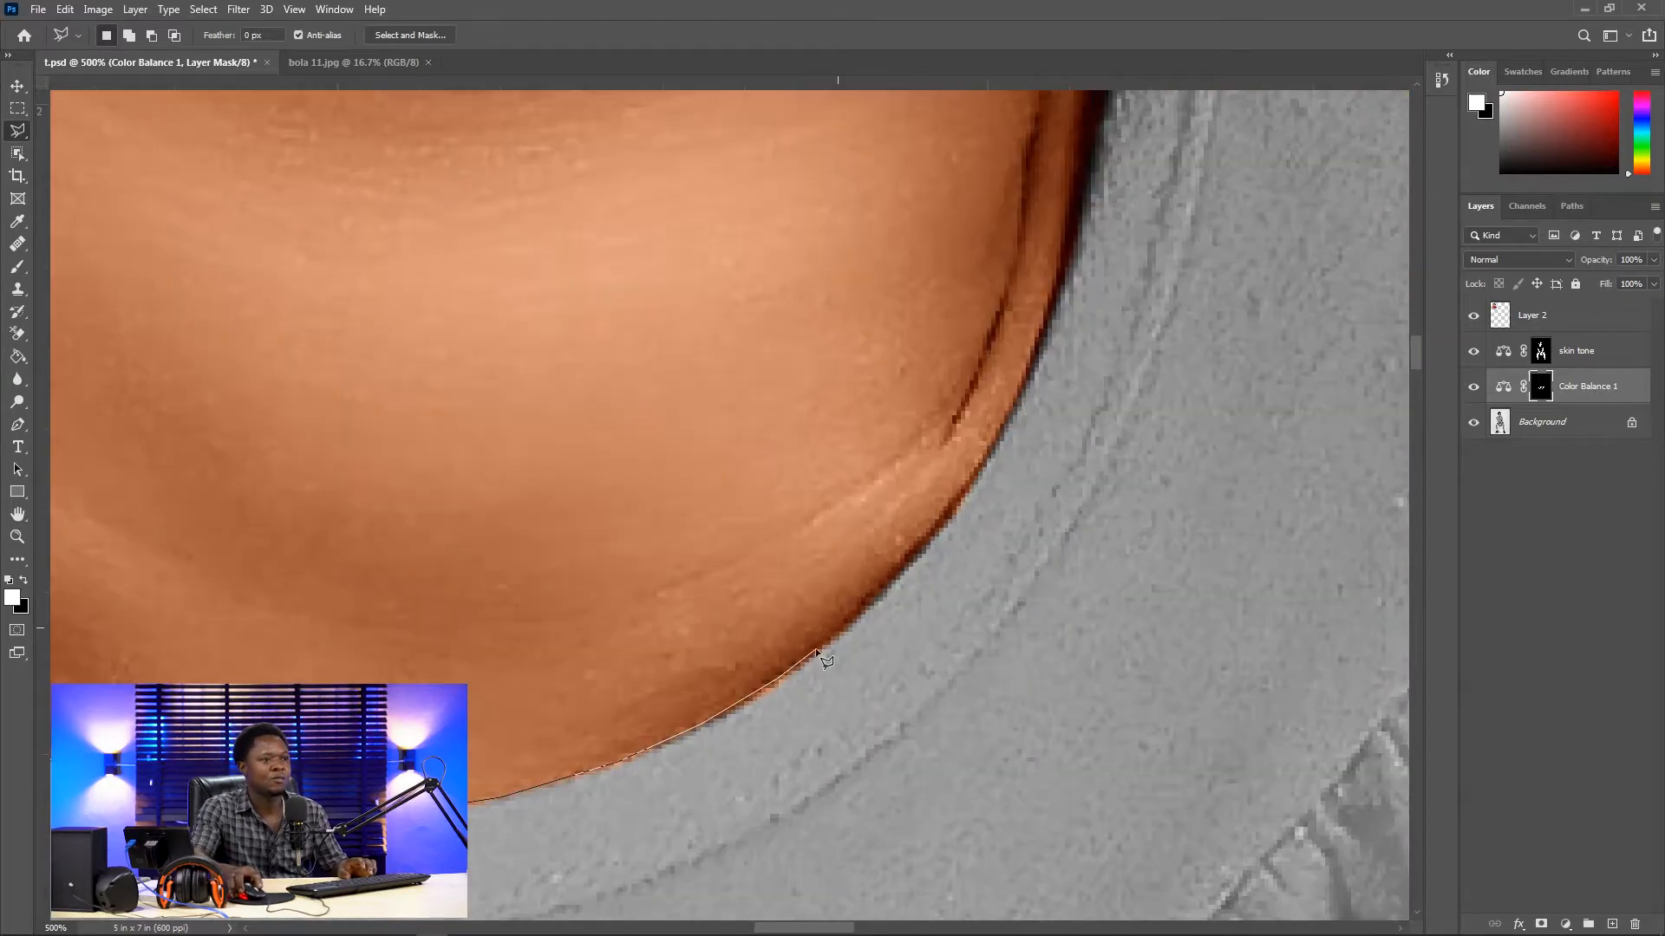
{"action": "left_click", "coordinate": [910, 557]}
{"action": "left_click_drag", "start_coordinate": [985, 457], "coordinate": [877, 622]}
Step: Trace the neckline up the opposite side of the neck to where the folded collar meets the chin
{"action": "left_click", "coordinate": [938, 483]}
{"action": "left_click", "coordinate": [963, 399]}
{"action": "mouse_move", "coordinate": [974, 347]}
{"action": "left_mouse_down"}
{"action": "mouse_move", "coordinate": [934, 575]}
{"action": "mouse_move", "coordinate": [986, 508]}
{"action": "left_mouse_up"}
{"action": "left_click", "coordinate": [964, 359]}
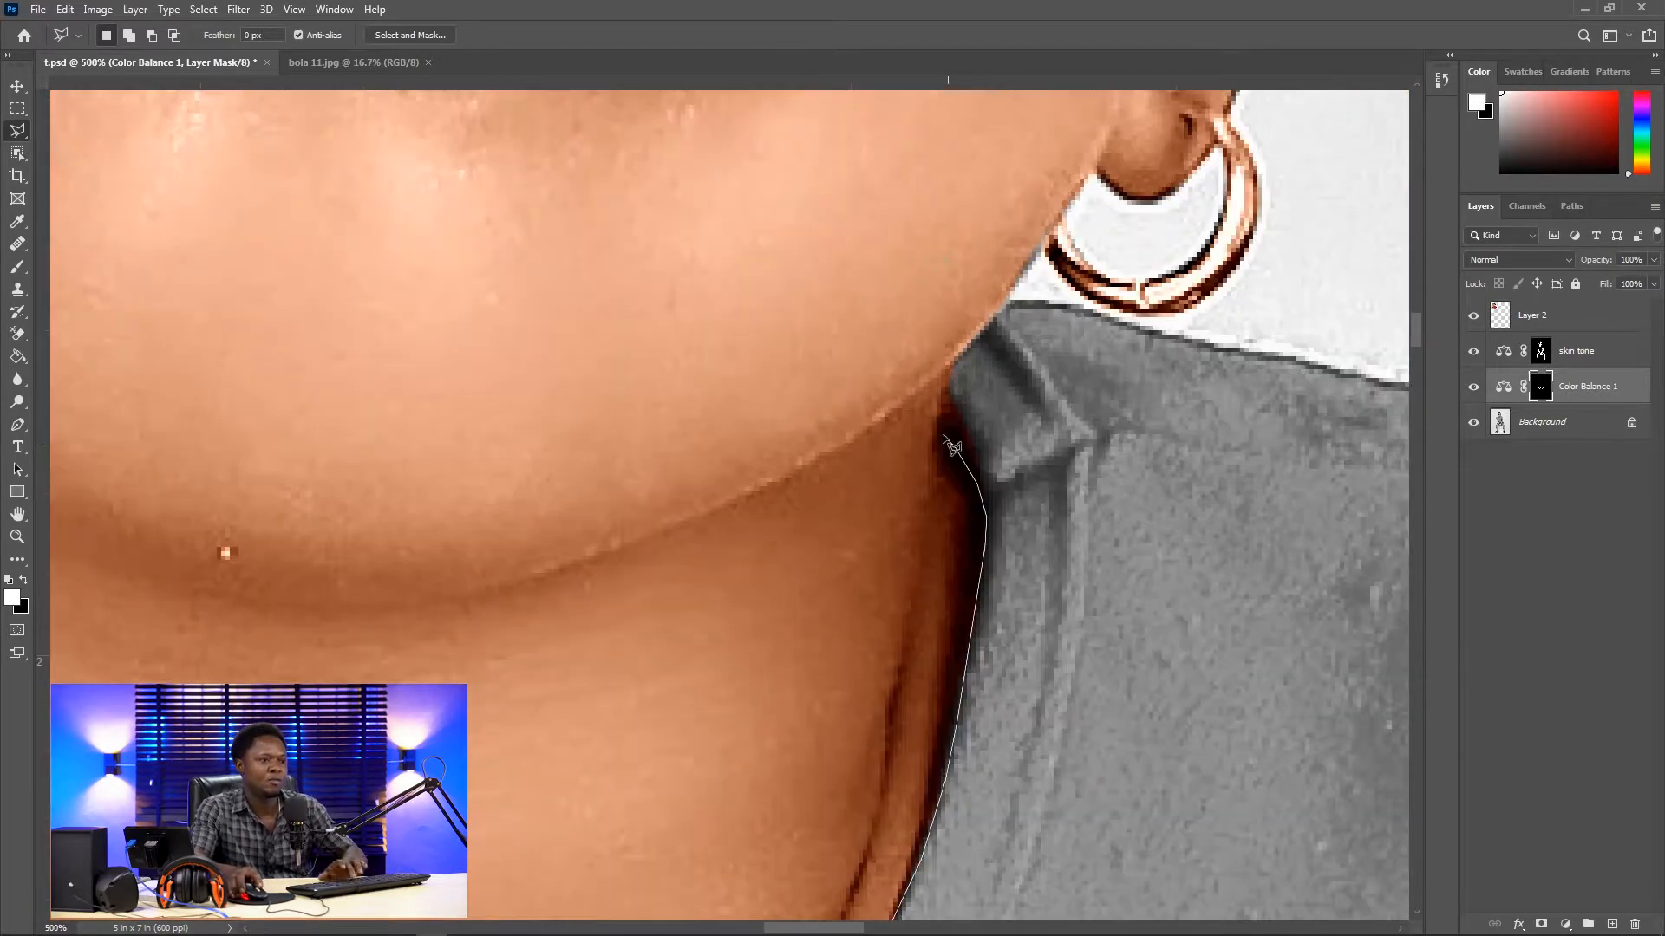
{"action": "left_click", "coordinate": [974, 448]}
{"action": "left_click", "coordinate": [954, 408]}
{"action": "left_click", "coordinate": [946, 388]}
{"action": "left_click", "coordinate": [947, 366]}
Step: Trace over the folded collar tip and along the shoulder edge beneath the hoop earring
{"action": "scroll", "coordinate": [919, 471], "scroll_direction": "up", "scroll_amount": 1}
{"action": "scroll", "coordinate": [973, 339], "scroll_direction": "down", "scroll_amount": 1}
{"action": "left_click", "coordinate": [1021, 276]}
{"action": "left_click", "coordinate": [1067, 277]}
{"action": "left_click", "coordinate": [1114, 288]}
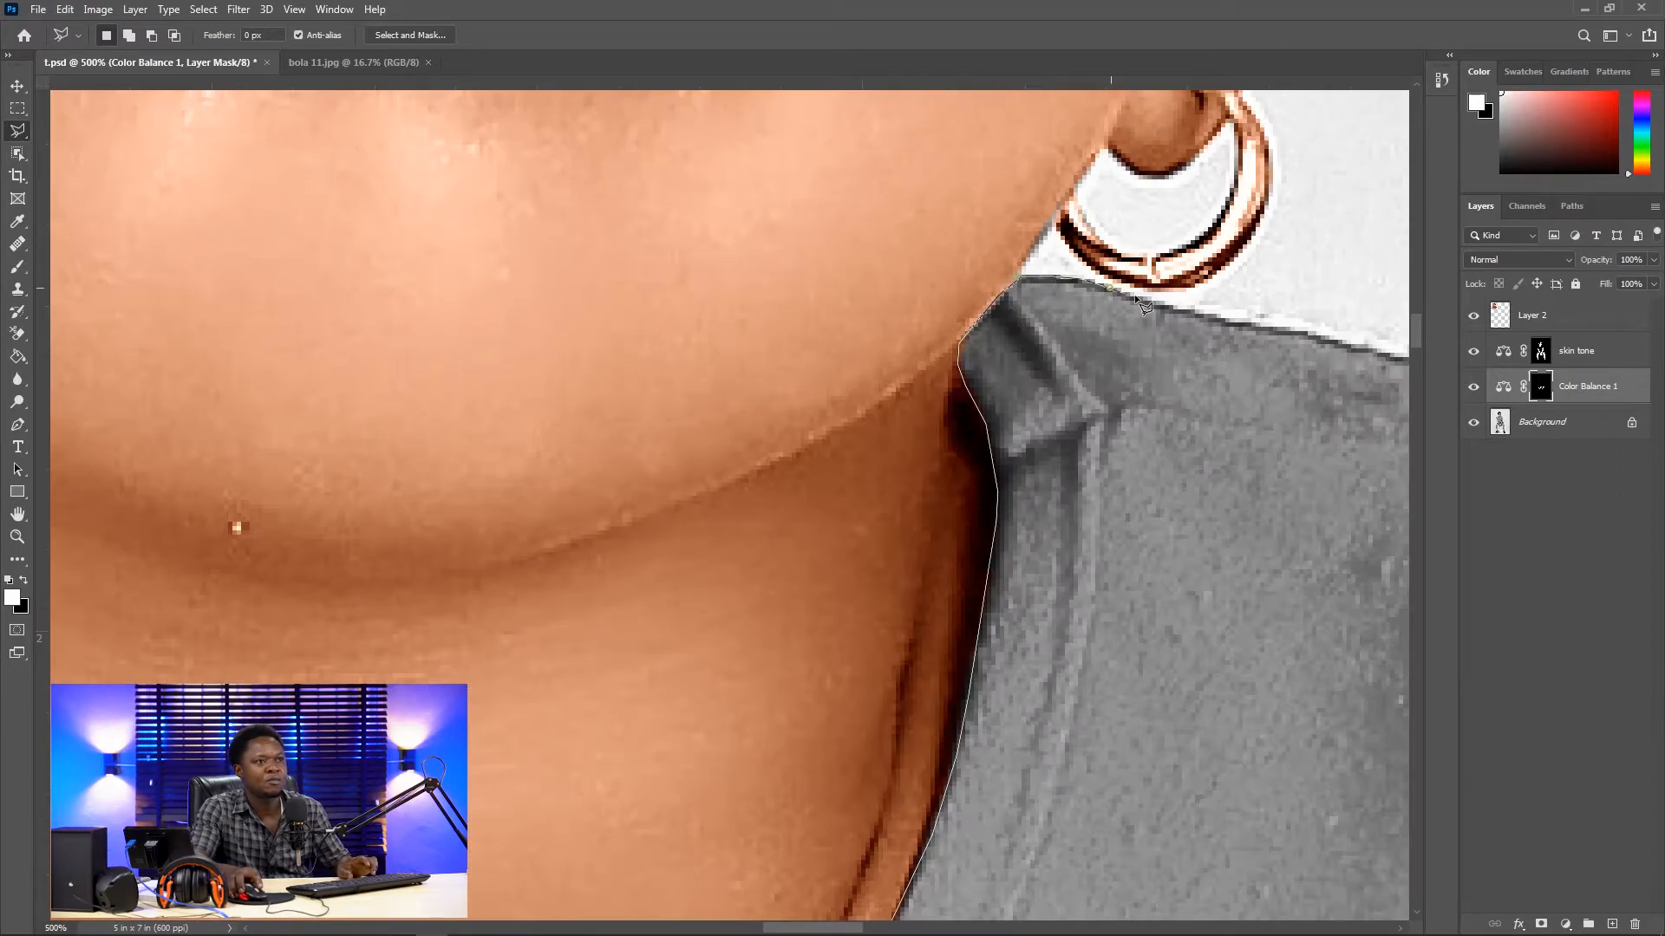
{"action": "left_click", "coordinate": [1190, 312]}
{"action": "left_click", "coordinate": [1290, 330]}
{"action": "left_click_drag", "start_coordinate": [1297, 335], "coordinate": [752, 302]}
Step: Trace the shoulder edge across the raised seam and over the start of the sleeve's curve
{"action": "left_click", "coordinate": [806, 310]}
{"action": "left_click", "coordinate": [923, 337]}
{"action": "left_click", "coordinate": [1273, 373]}
{"action": "left_click_drag", "start_coordinate": [1282, 378], "coordinate": [905, 322]}
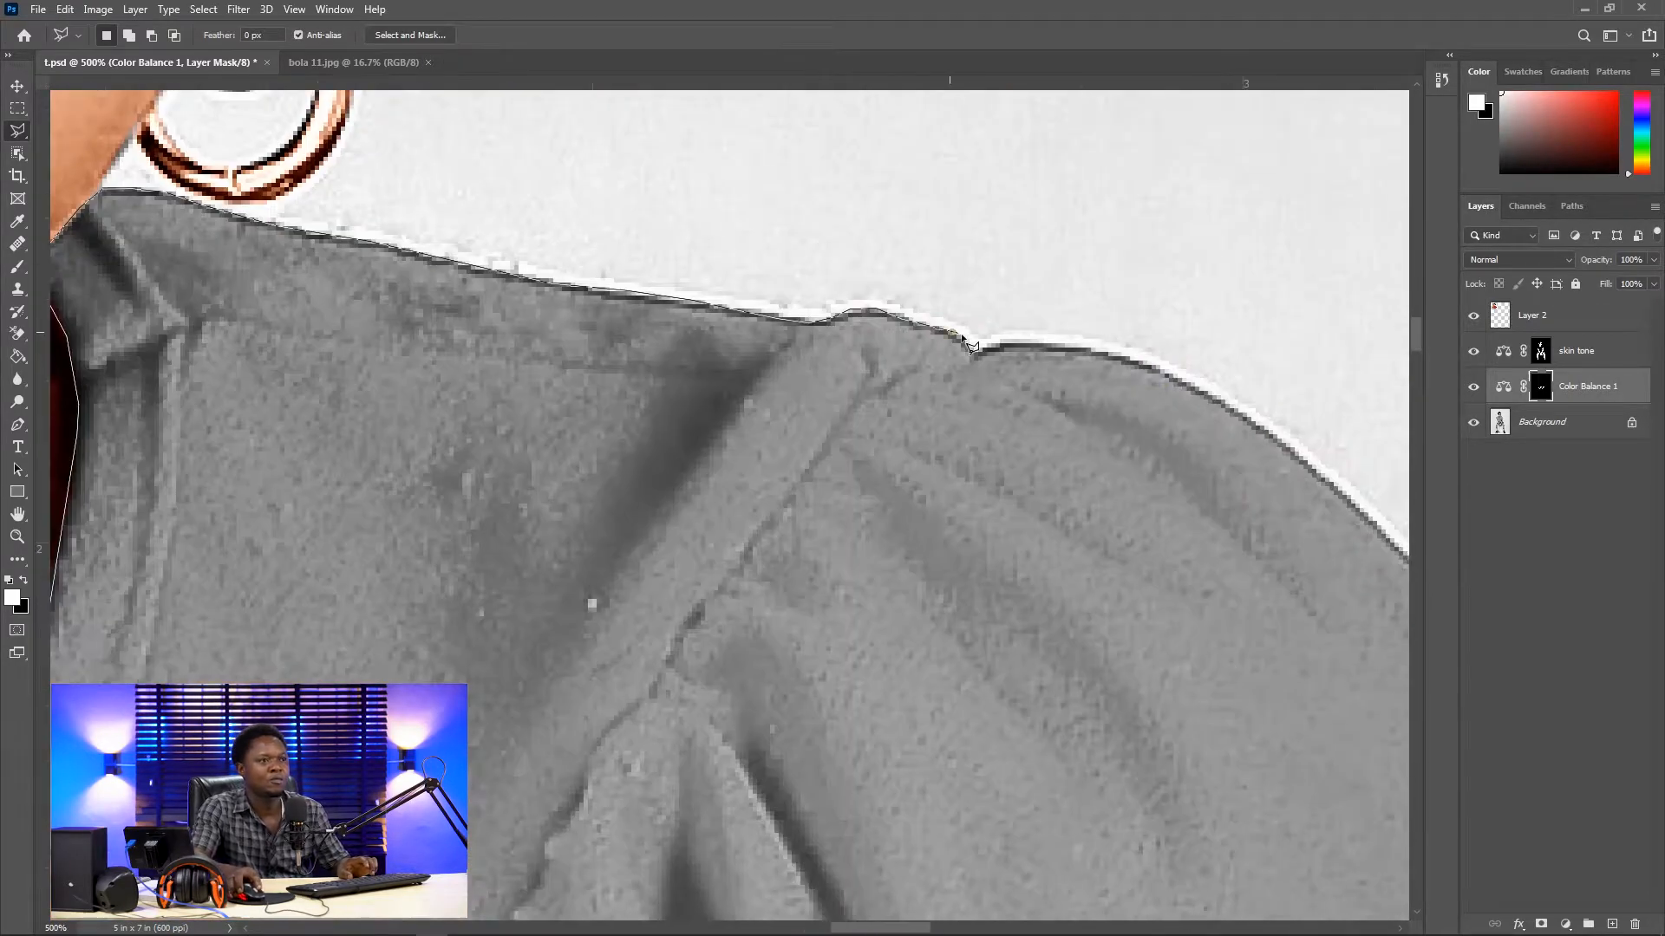
{"action": "left_click", "coordinate": [973, 351]}
{"action": "left_click", "coordinate": [1032, 343]}
{"action": "left_click", "coordinate": [1166, 371]}
{"action": "left_click_drag", "start_coordinate": [1238, 409], "coordinate": [867, 272]}
Step: Trace down the sleeve's outer edge against the white background towards the ruffle's corner
{"action": "left_click", "coordinate": [1025, 408]}
{"action": "left_click_drag", "start_coordinate": [1140, 515], "coordinate": [855, 281]}
{"action": "left_click", "coordinate": [1039, 479]}
{"action": "left_click", "coordinate": [1109, 558]}
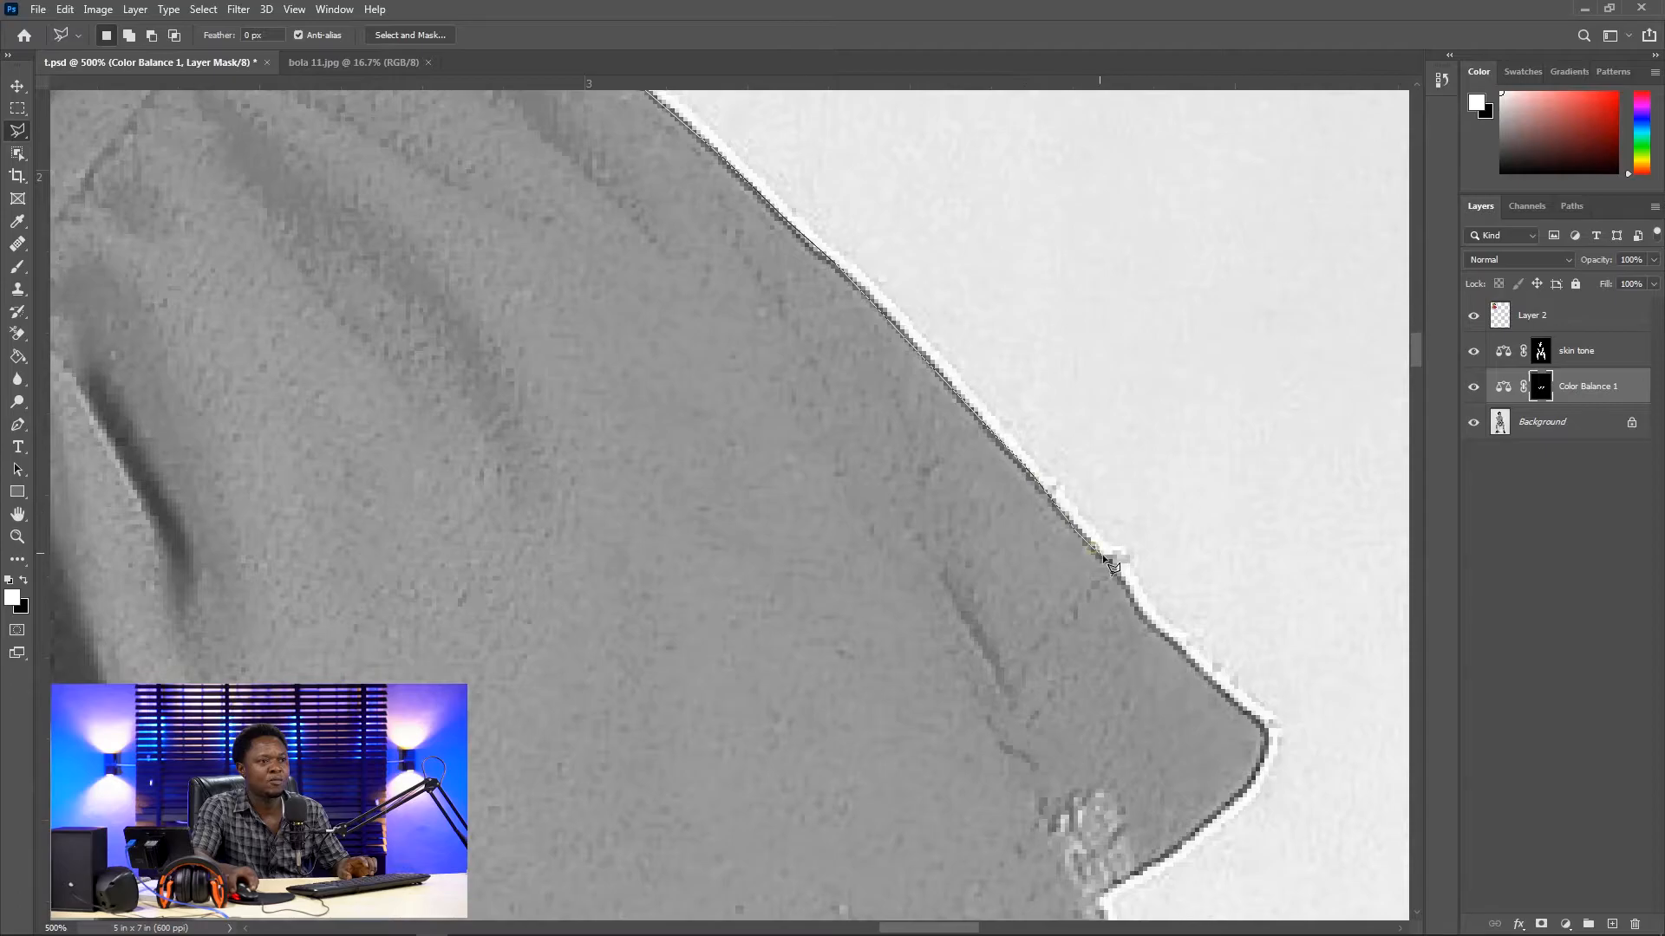
{"action": "left_click", "coordinate": [1135, 602]}
{"action": "left_click_drag", "start_coordinate": [1148, 617], "coordinate": [835, 345]}
Step: Trace around the ruffle's pointed outer corner to the trim and close the blouse selection
{"action": "left_click", "coordinate": [921, 427]}
{"action": "left_click", "coordinate": [952, 466]}
{"action": "left_click", "coordinate": [937, 517]}
{"action": "left_click", "coordinate": [869, 571]}
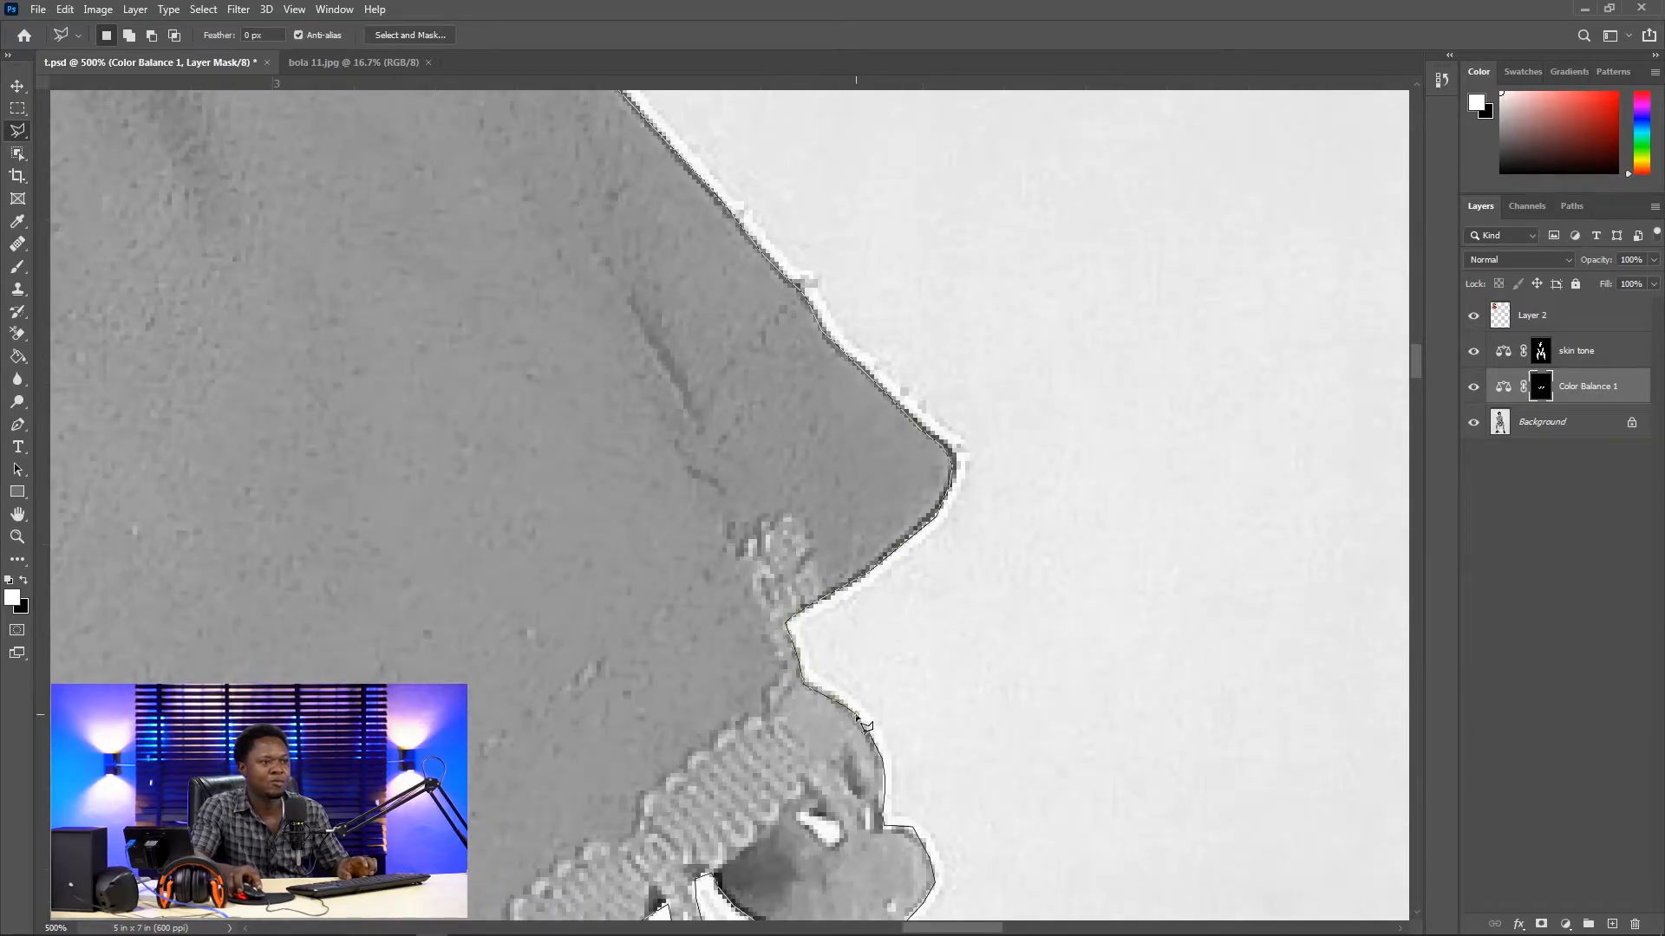
{"action": "scroll", "coordinate": [960, 744], "scroll_direction": "down", "scroll_amount": 6}
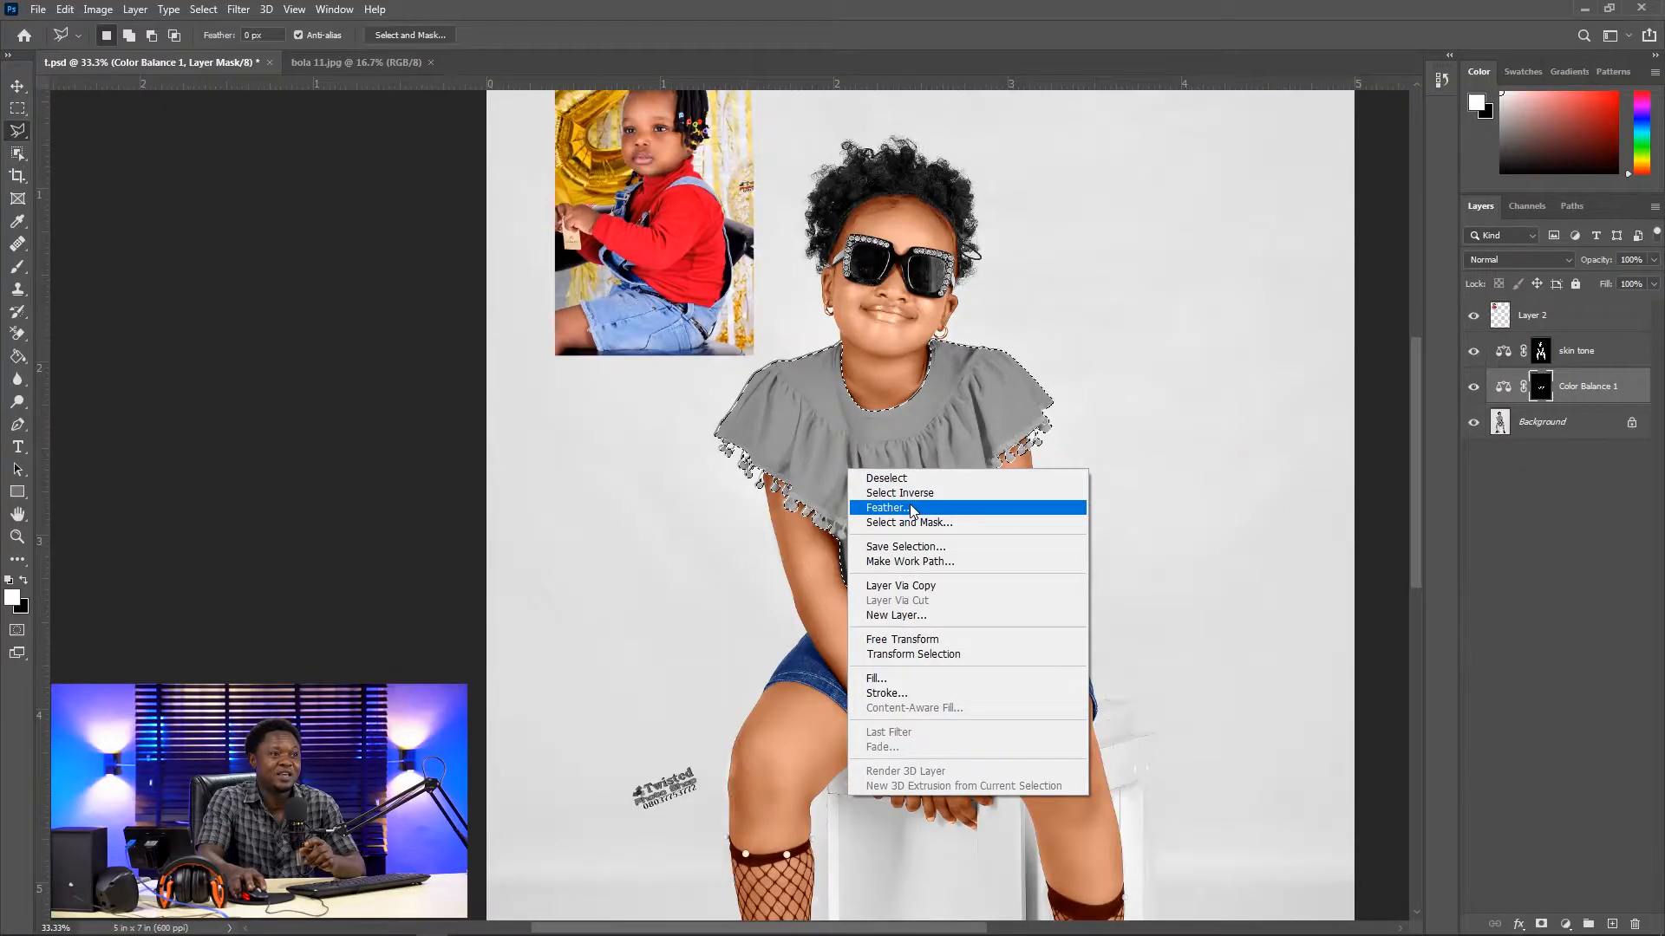
Step: Feather the blouse selection by 2 pixels and add a Color Balance adjustment layer for it
{"action": "left_click", "coordinate": [909, 505]}
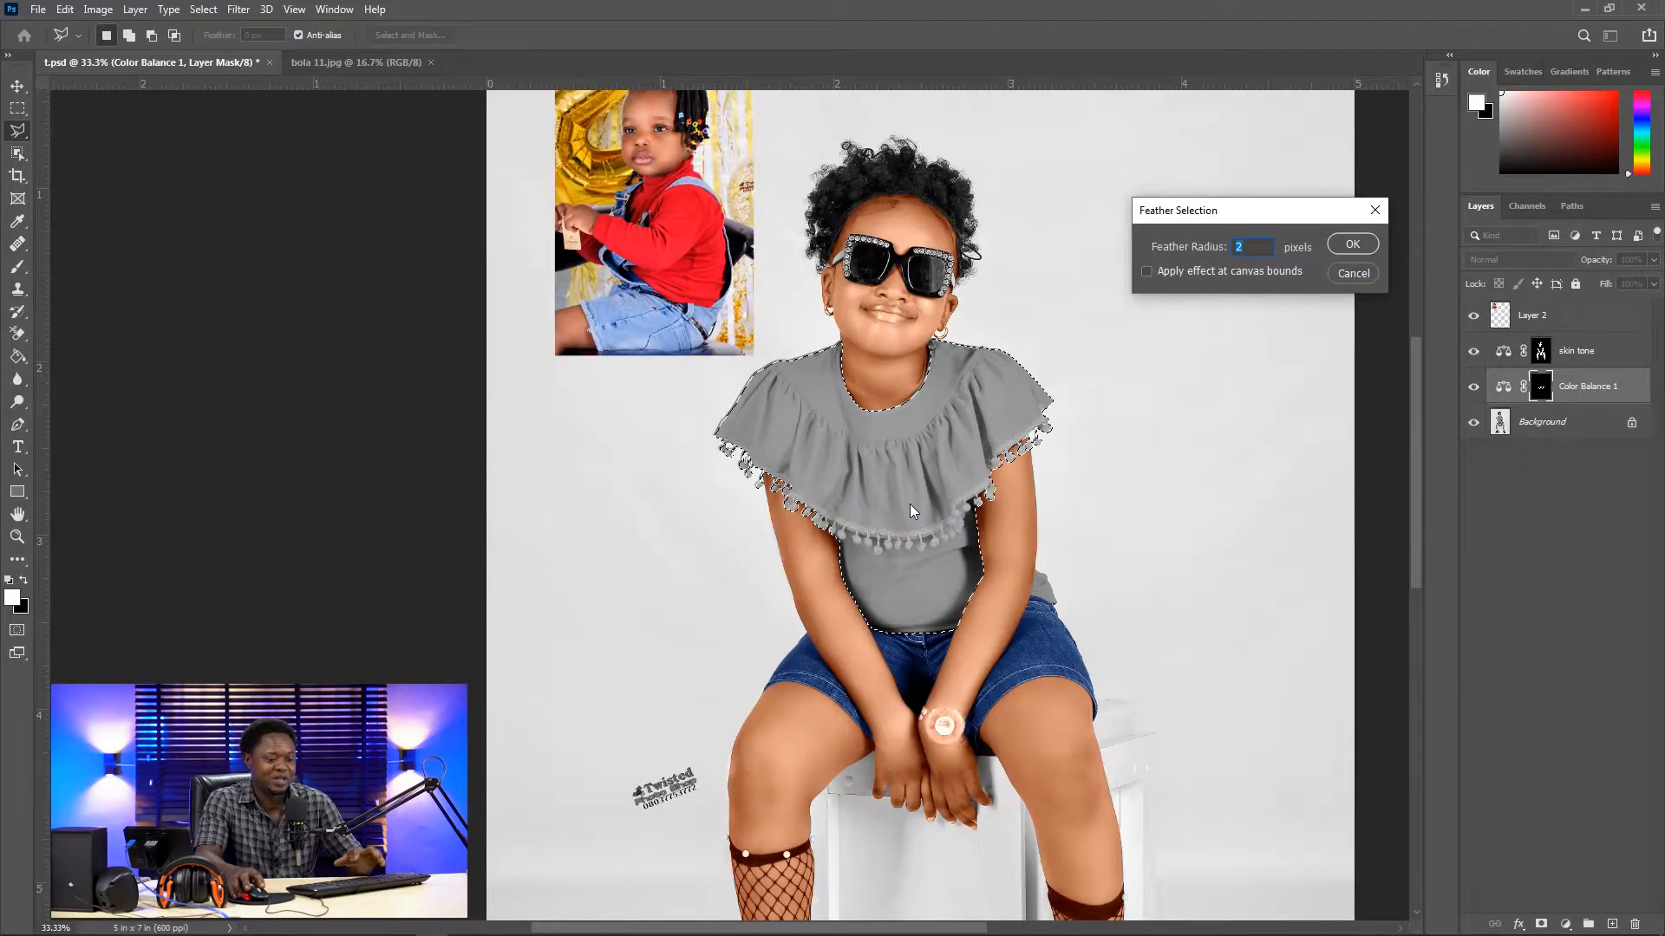
{"action": "key", "text": "Return"}
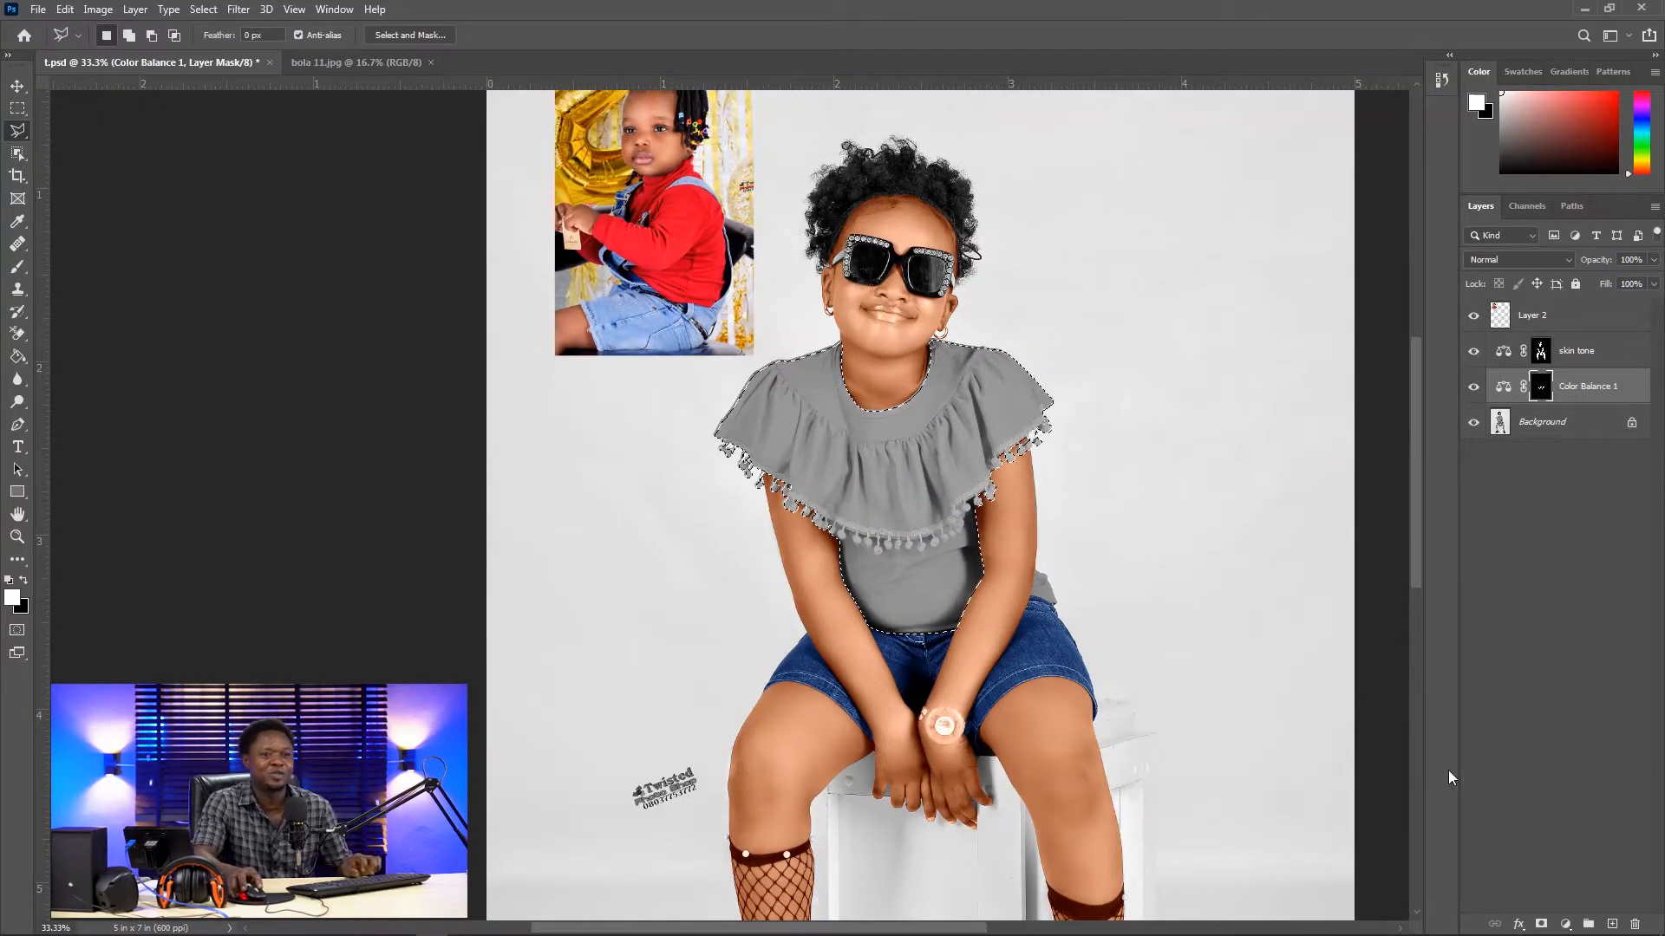
{"action": "left_click", "coordinate": [1565, 924]}
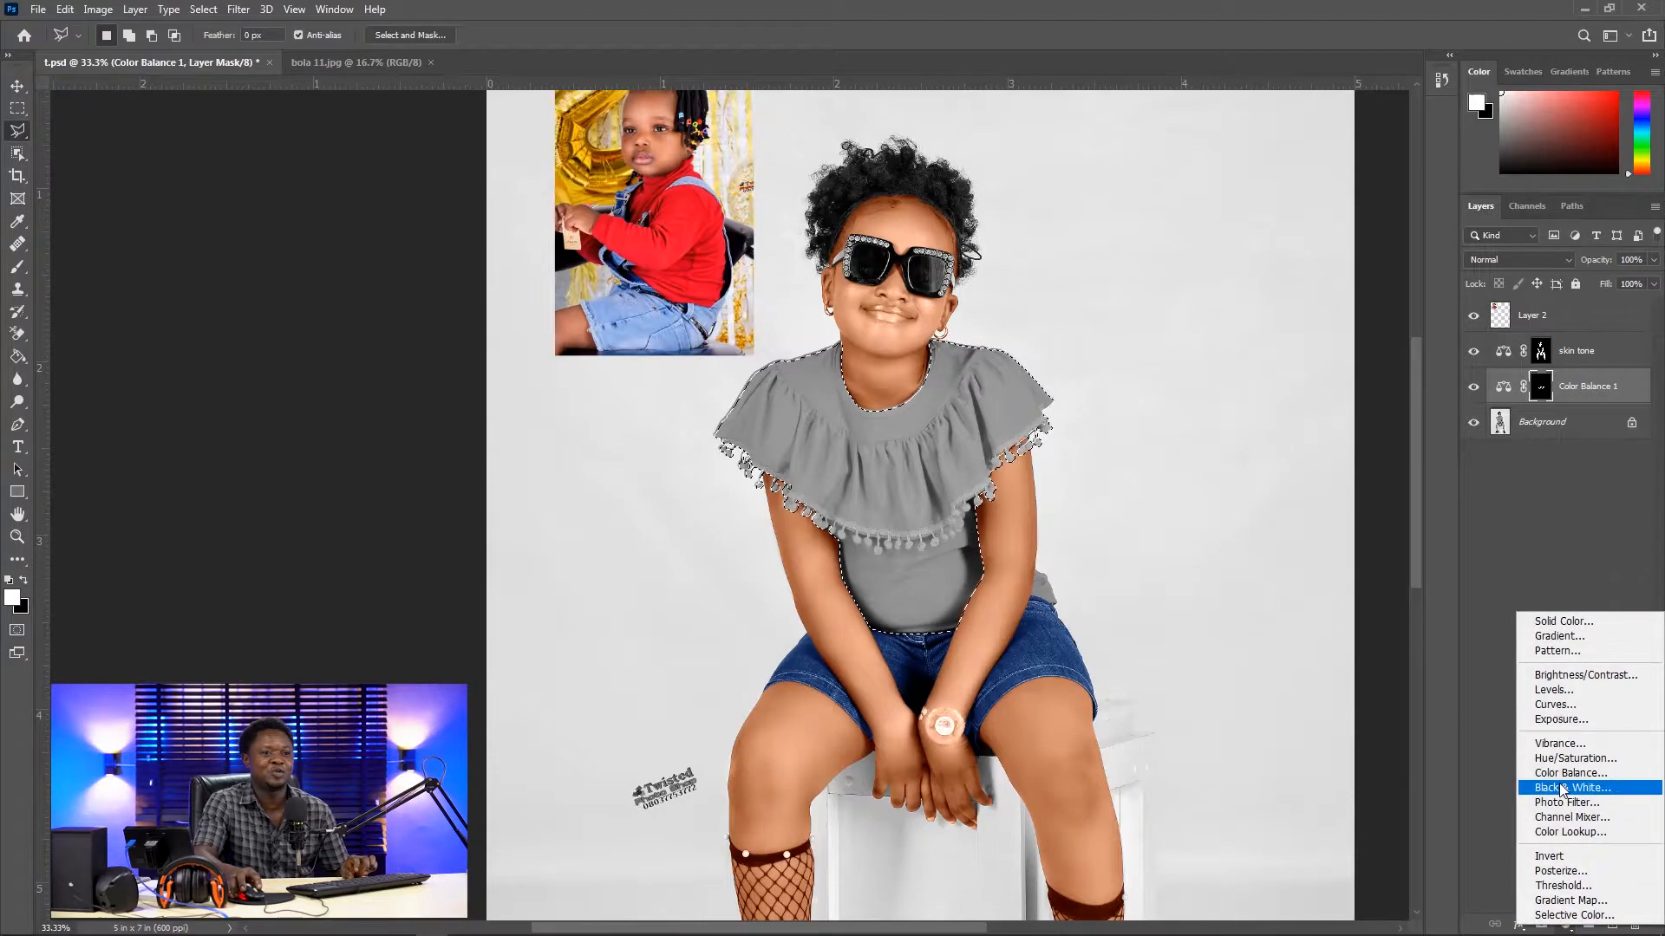
{"action": "left_click", "coordinate": [1560, 773]}
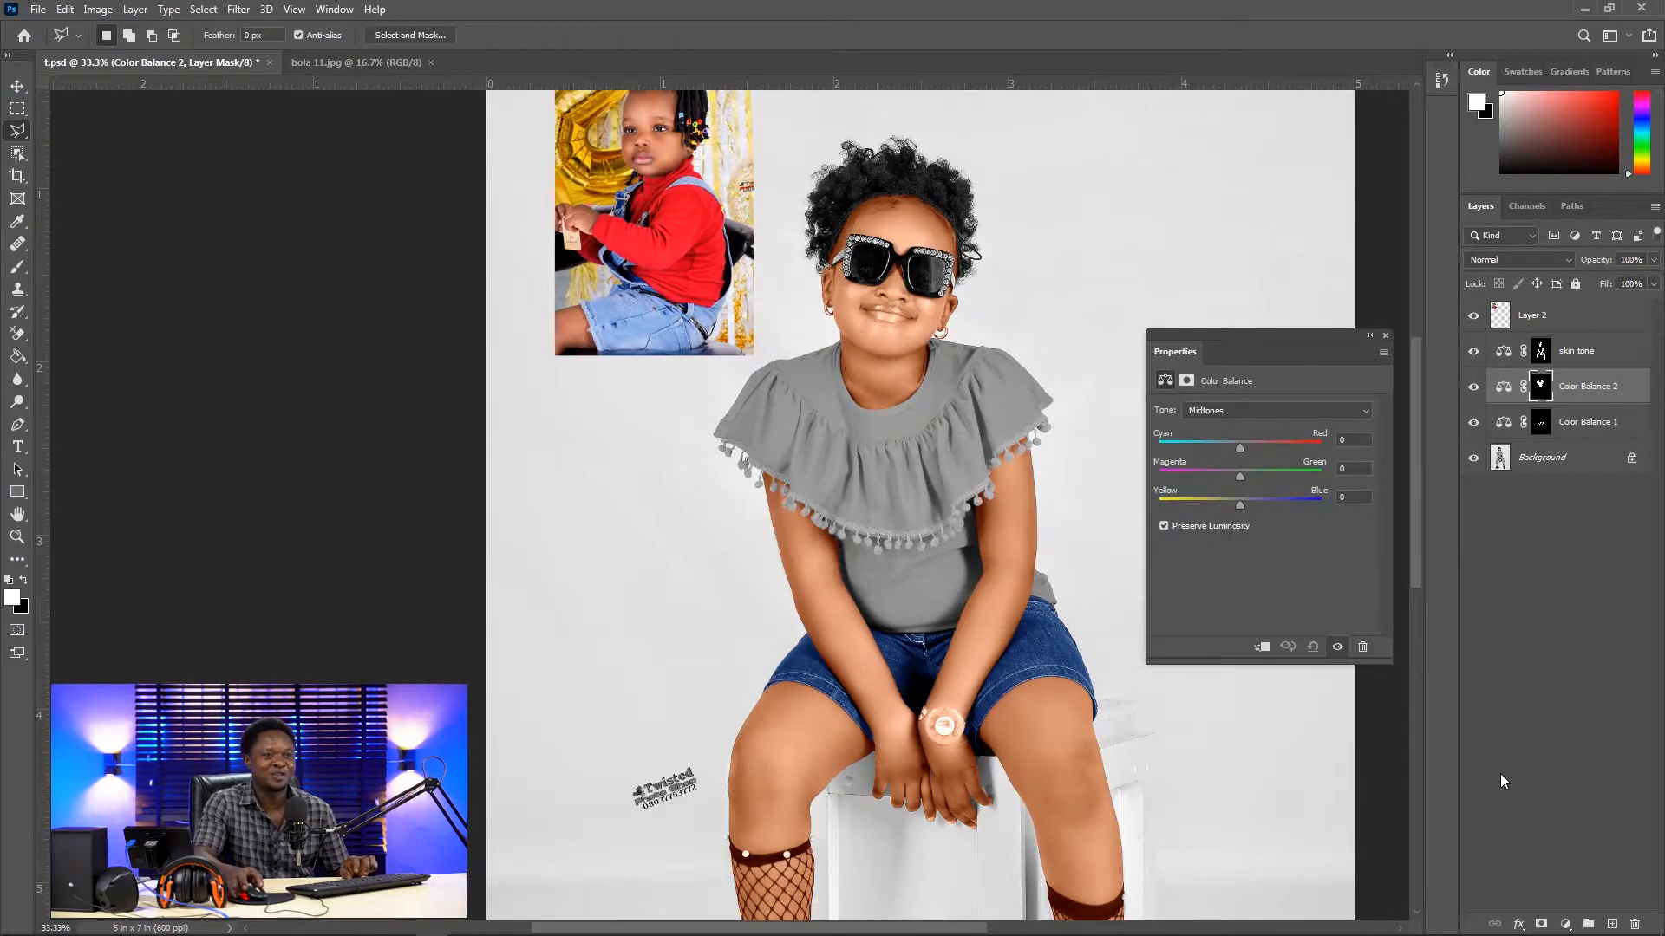
{"action": "left_click_drag", "start_coordinate": [1261, 337], "coordinate": [1234, 411]}
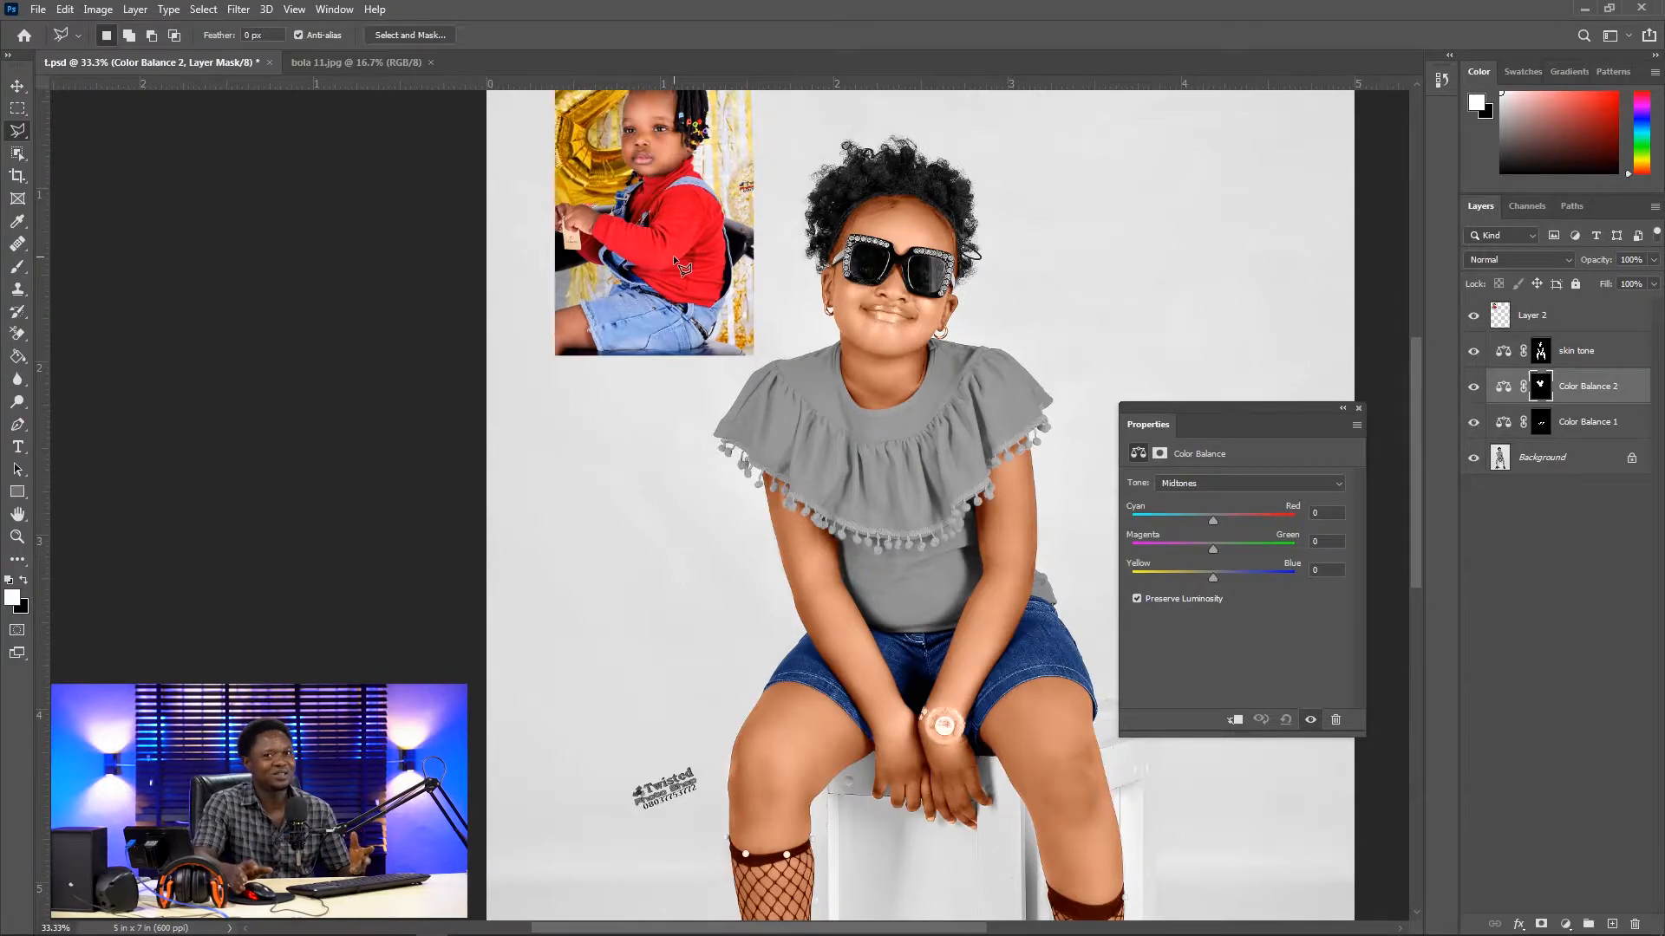
Step: Shift the blouse's midtones strongly towards red and set their yellow–blue balance to -13
{"action": "left_click", "coordinate": [1215, 522]}
{"action": "left_click_drag", "start_coordinate": [1214, 522], "coordinate": [1274, 523]}
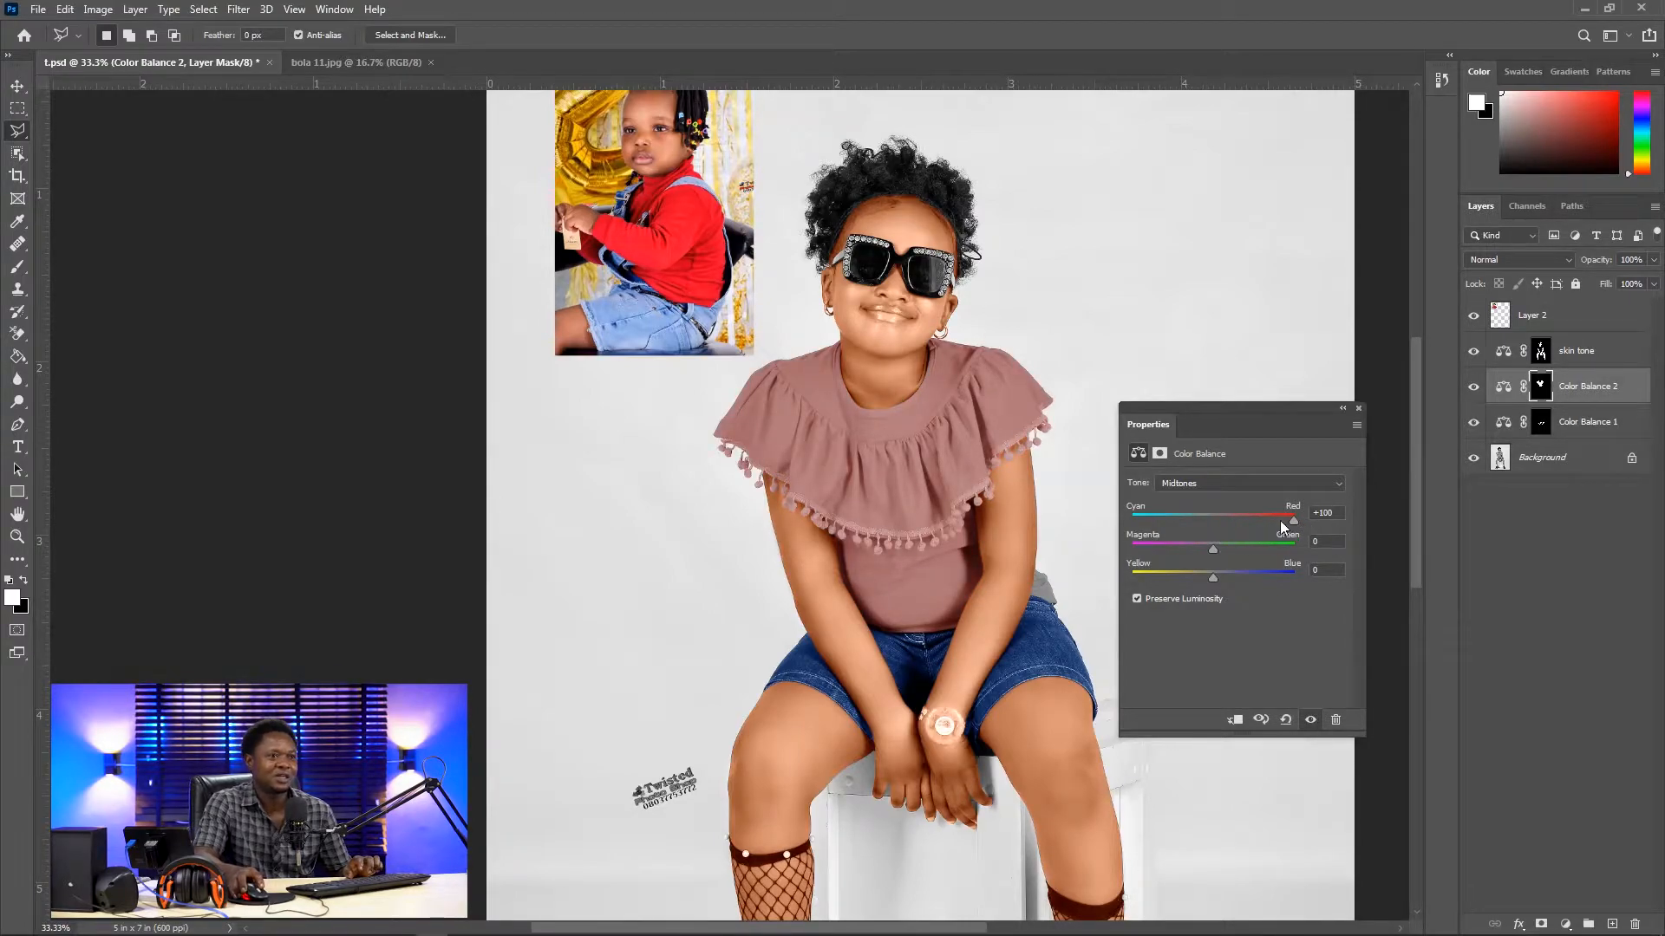
{"action": "left_click_drag", "start_coordinate": [1292, 517], "coordinate": [1271, 517]}
Step: Set the blouse's shadows to +74 red and -1 on the yellow–blue balance
{"action": "left_click", "coordinate": [1203, 480]}
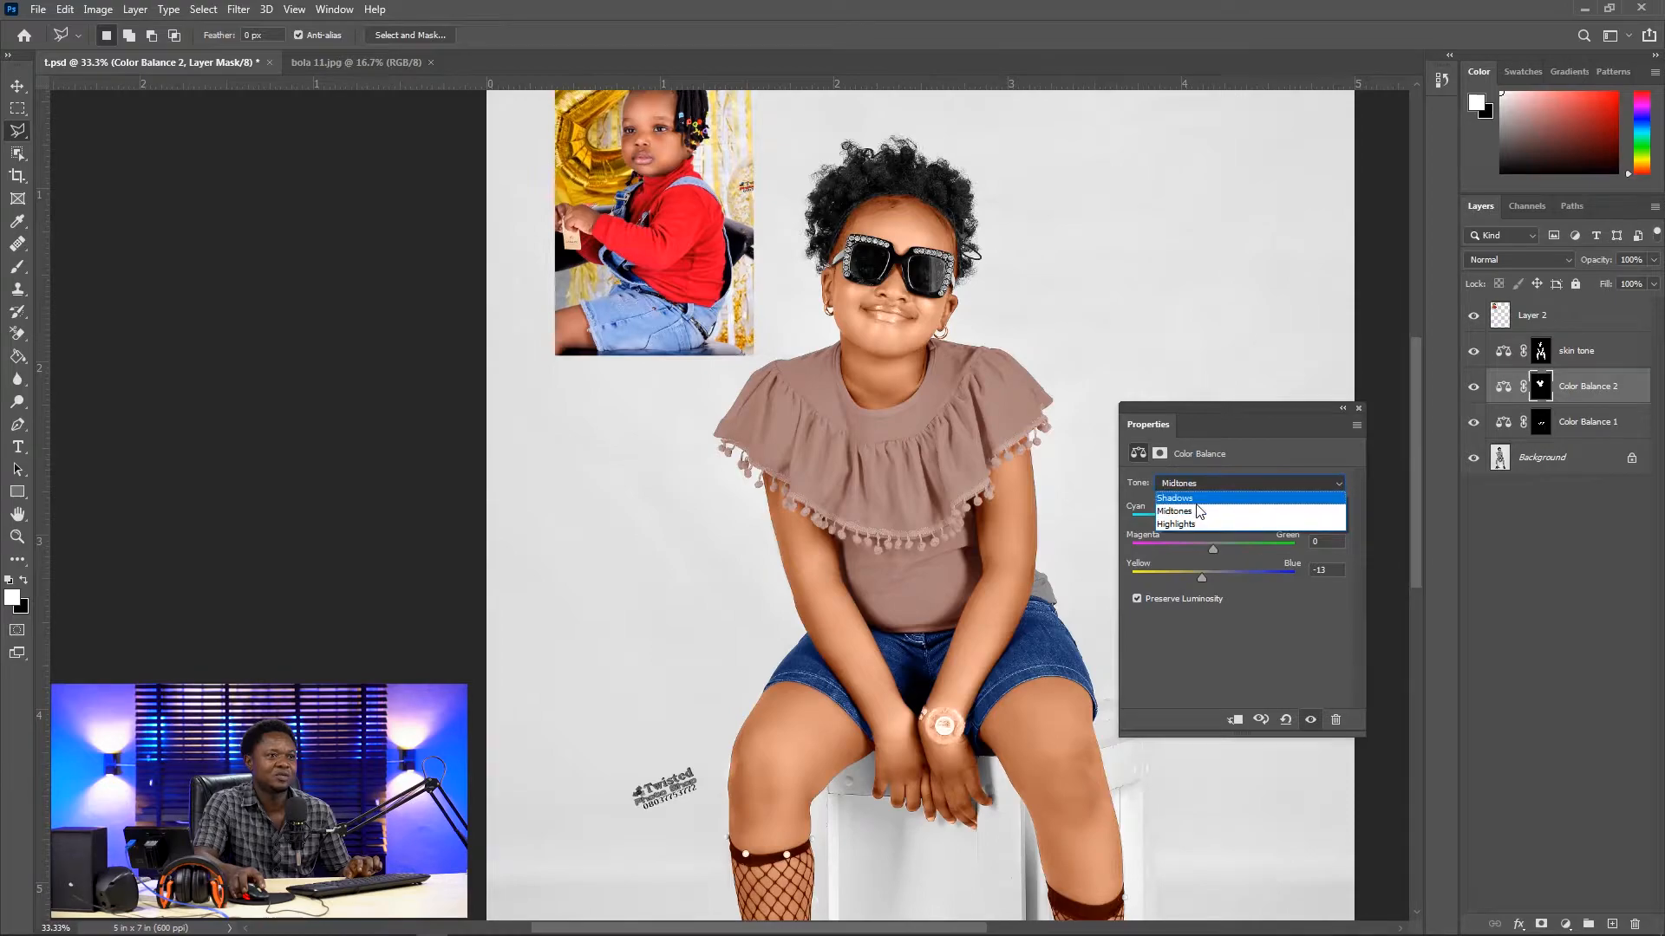
{"action": "left_click", "coordinate": [1199, 499]}
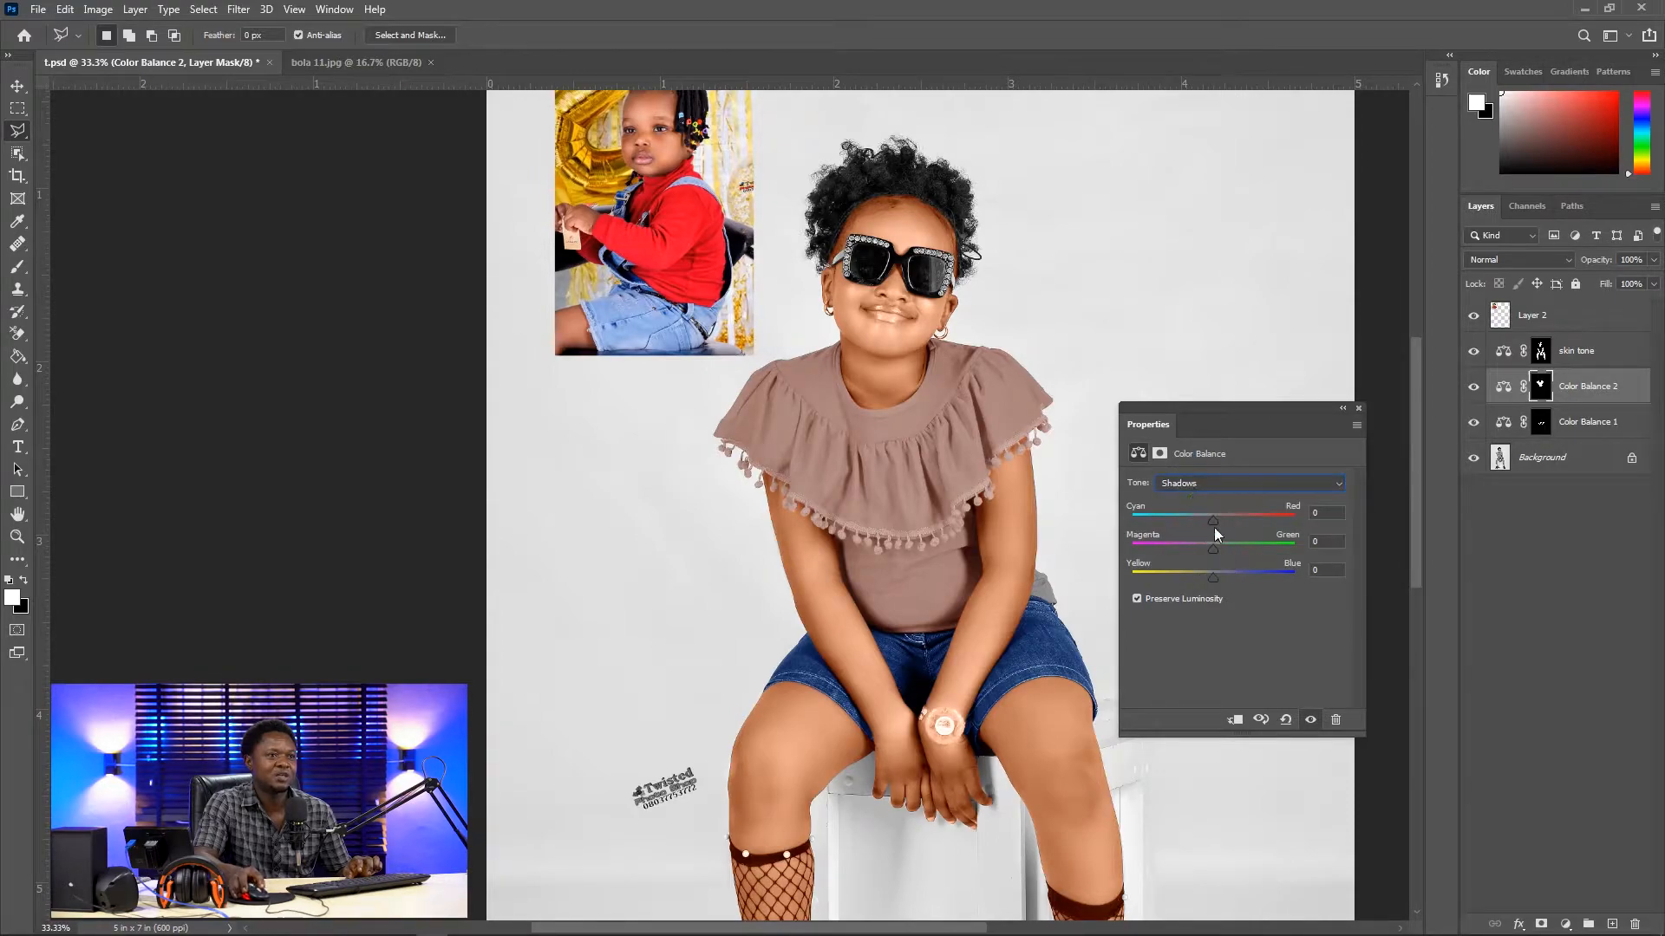
{"action": "left_click_drag", "start_coordinate": [1214, 519], "coordinate": [1272, 521]}
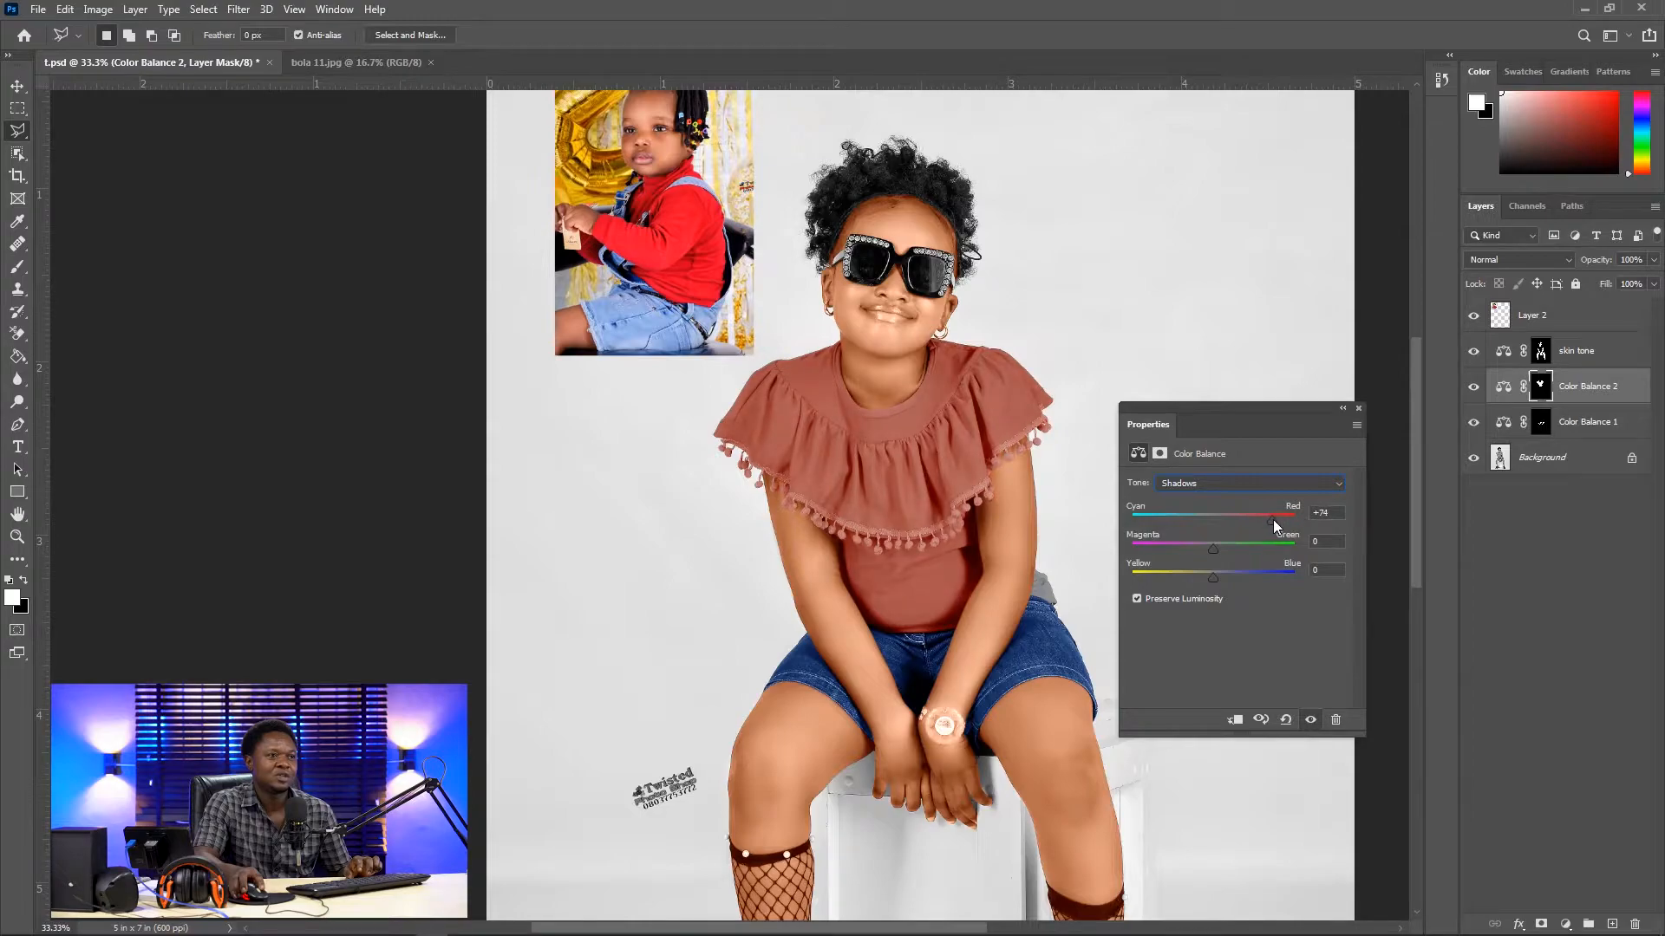
{"action": "left_click_drag", "start_coordinate": [1212, 576], "coordinate": [1199, 576]}
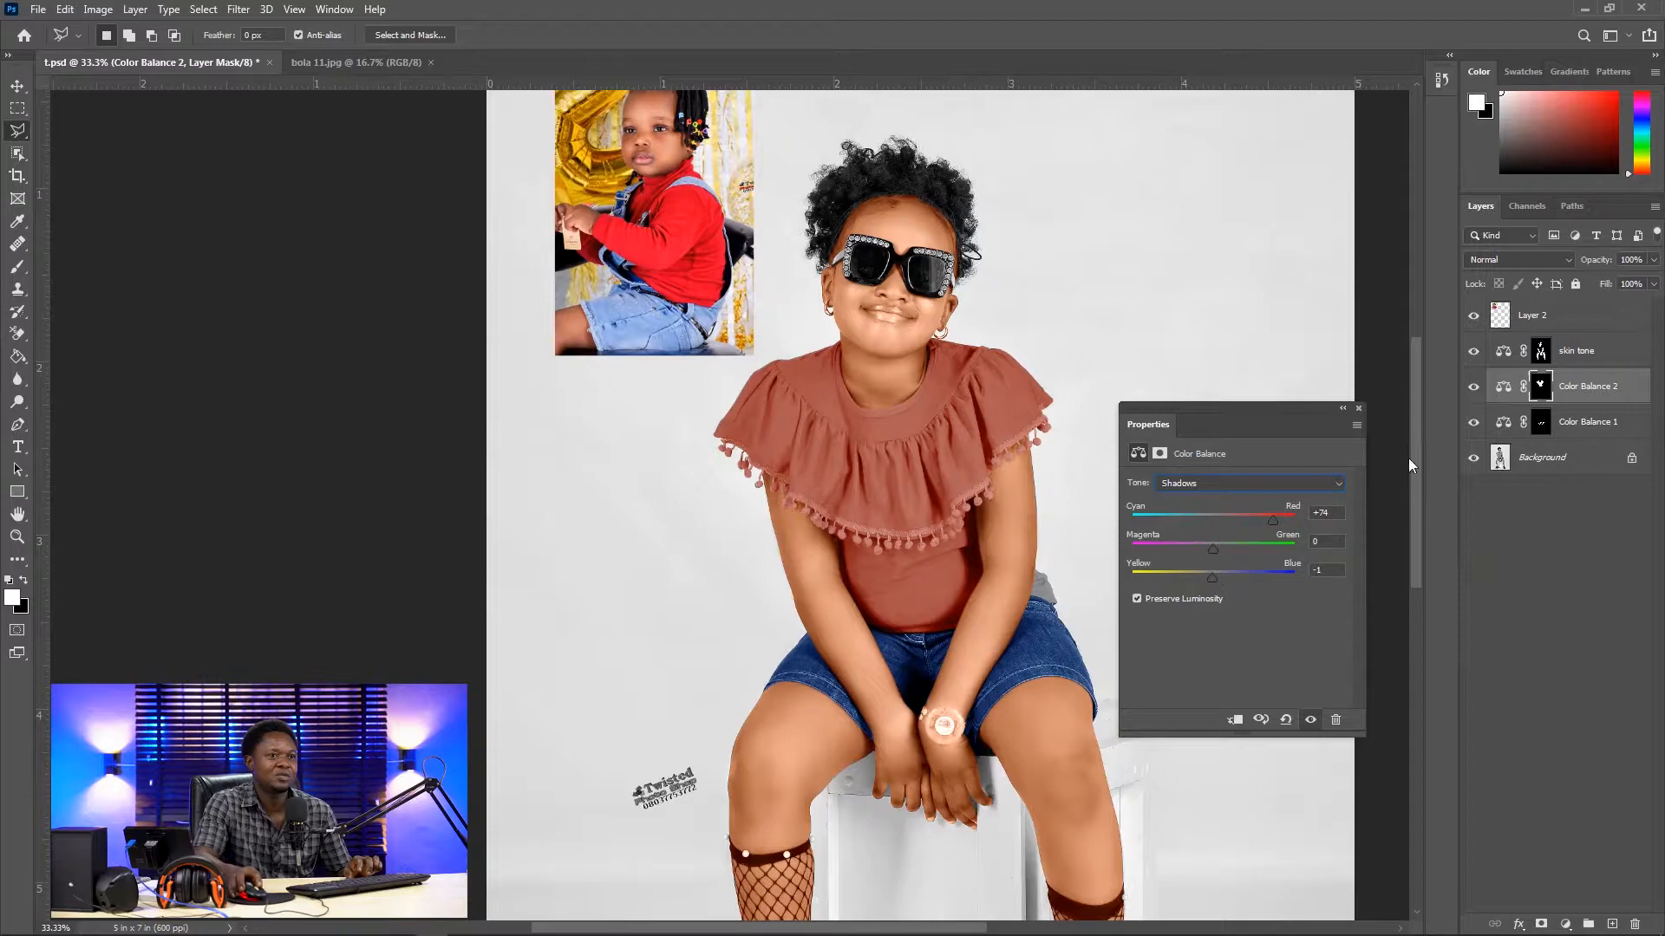
Step: Set the cyan–red balance of the blouse's highlights to +79
{"action": "left_click", "coordinate": [1173, 484]}
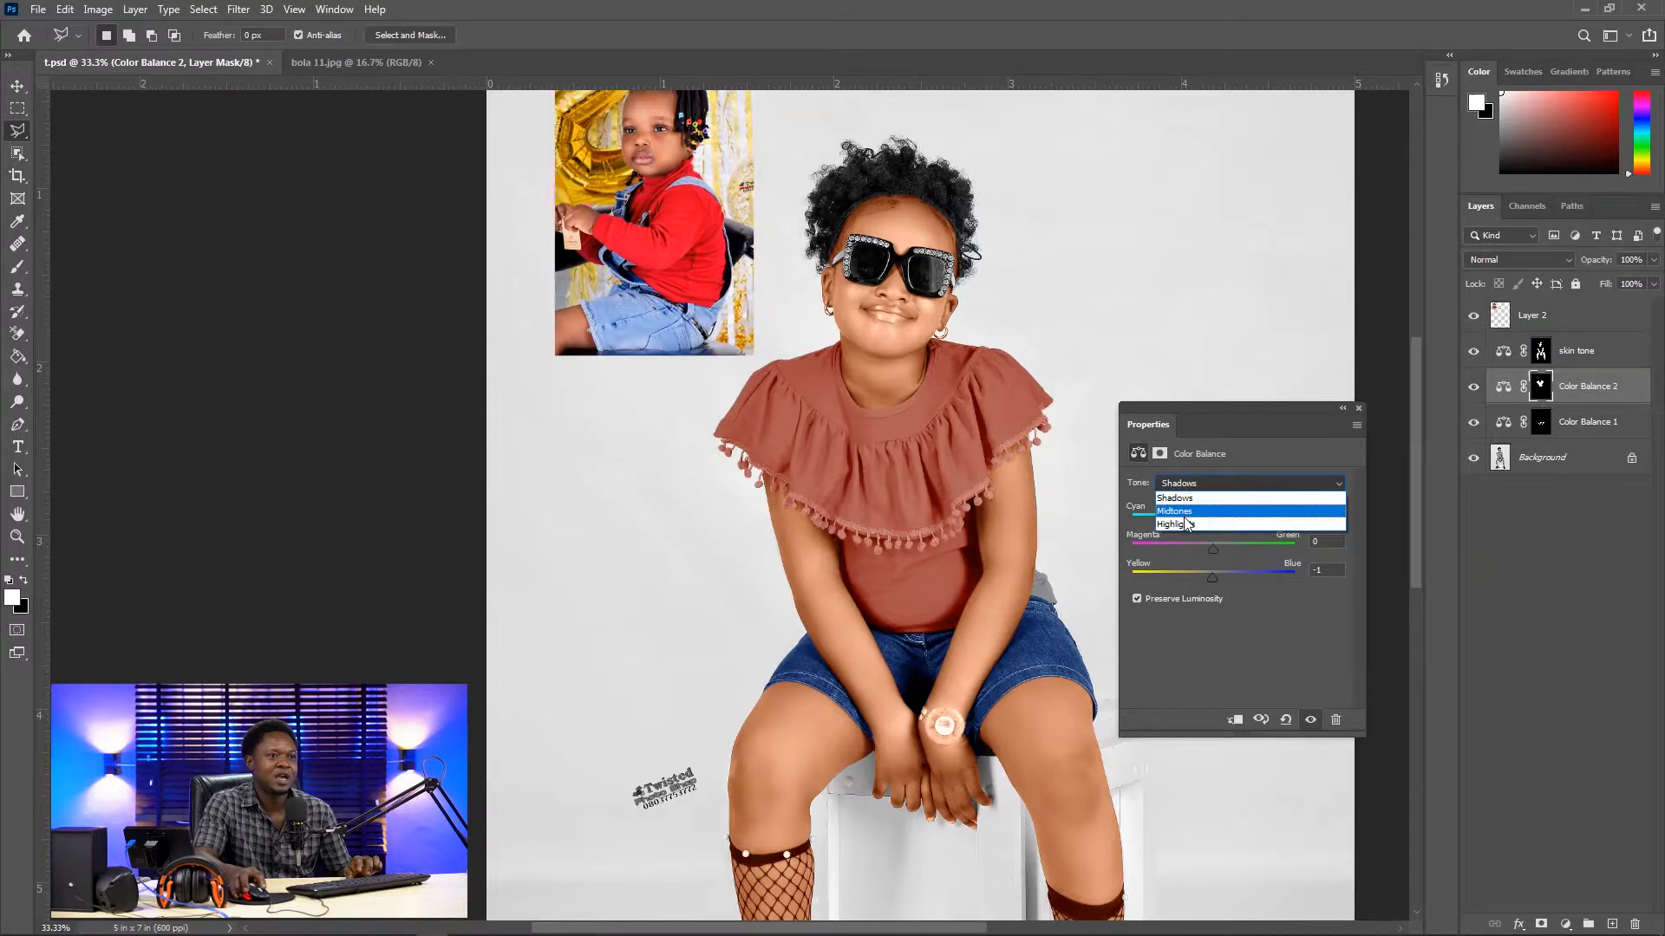
{"action": "left_click", "coordinate": [1183, 523]}
{"action": "left_click_drag", "start_coordinate": [1212, 519], "coordinate": [1282, 520]}
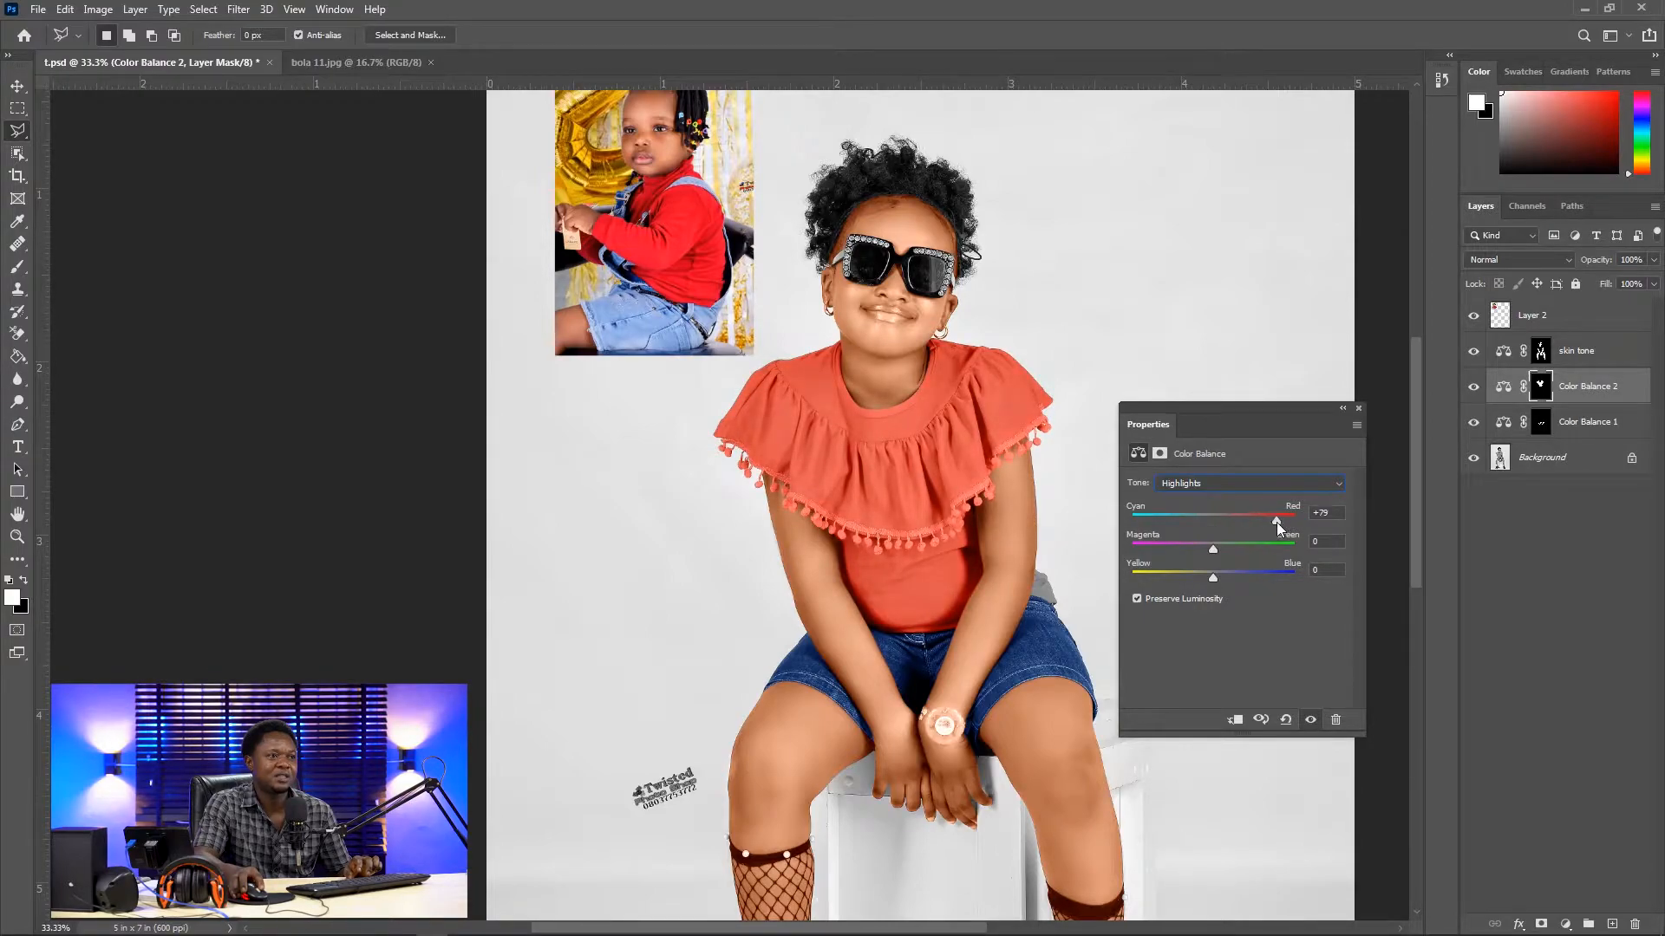
{"action": "left_click_drag", "start_coordinate": [1285, 522], "coordinate": [1276, 522]}
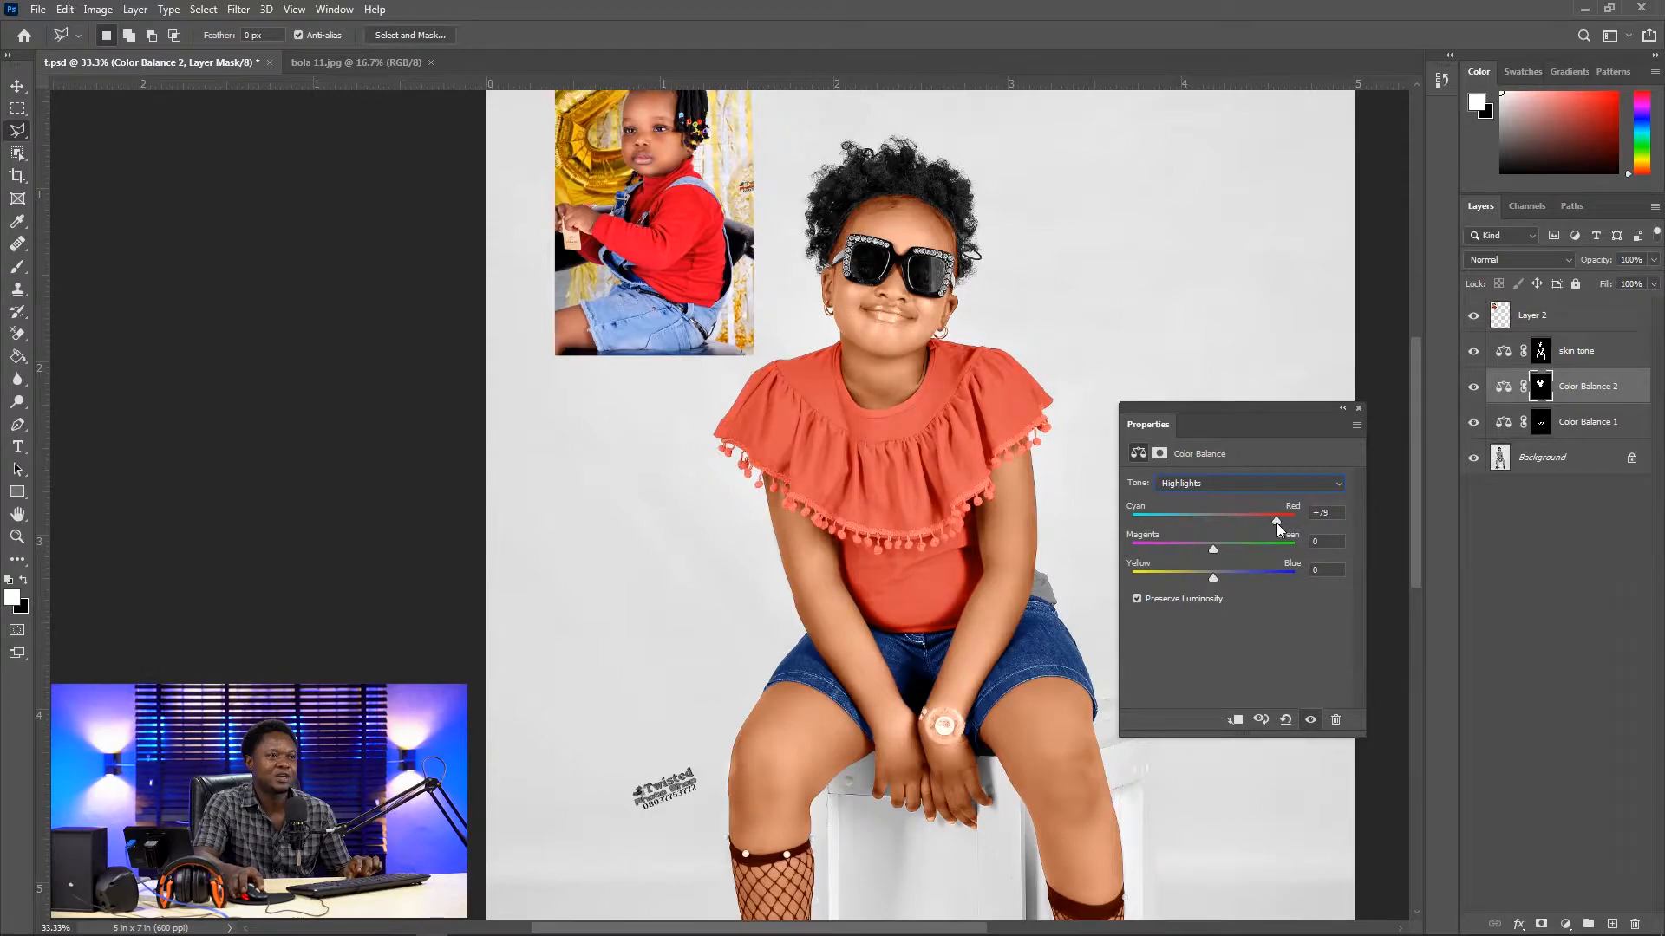
Step: Raise the cyan–red balance of the blouse's shadows to +100 and check the colour up close
{"action": "left_click", "coordinate": [1190, 484]}
{"action": "left_click", "coordinate": [1180, 501]}
{"action": "left_click_drag", "start_coordinate": [1270, 522], "coordinate": [1297, 523]}
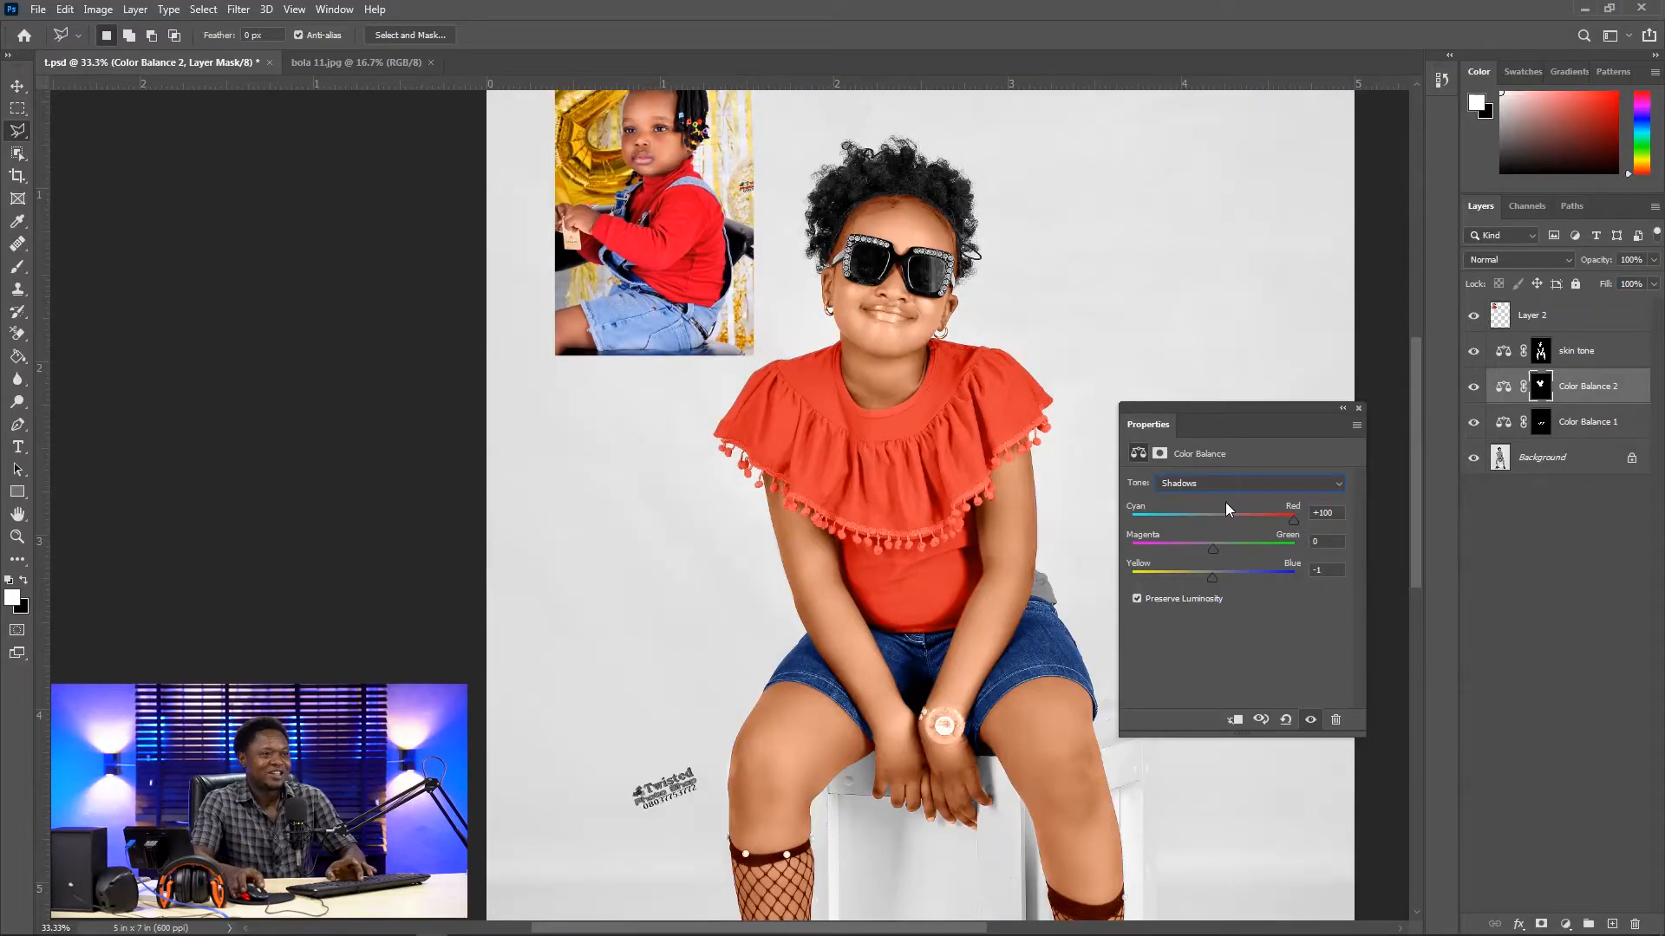
{"action": "key", "text": "ctrl+plus"}
{"action": "key", "text": "ctrl+plus"}
{"action": "key", "text": "ctrl+plus"}
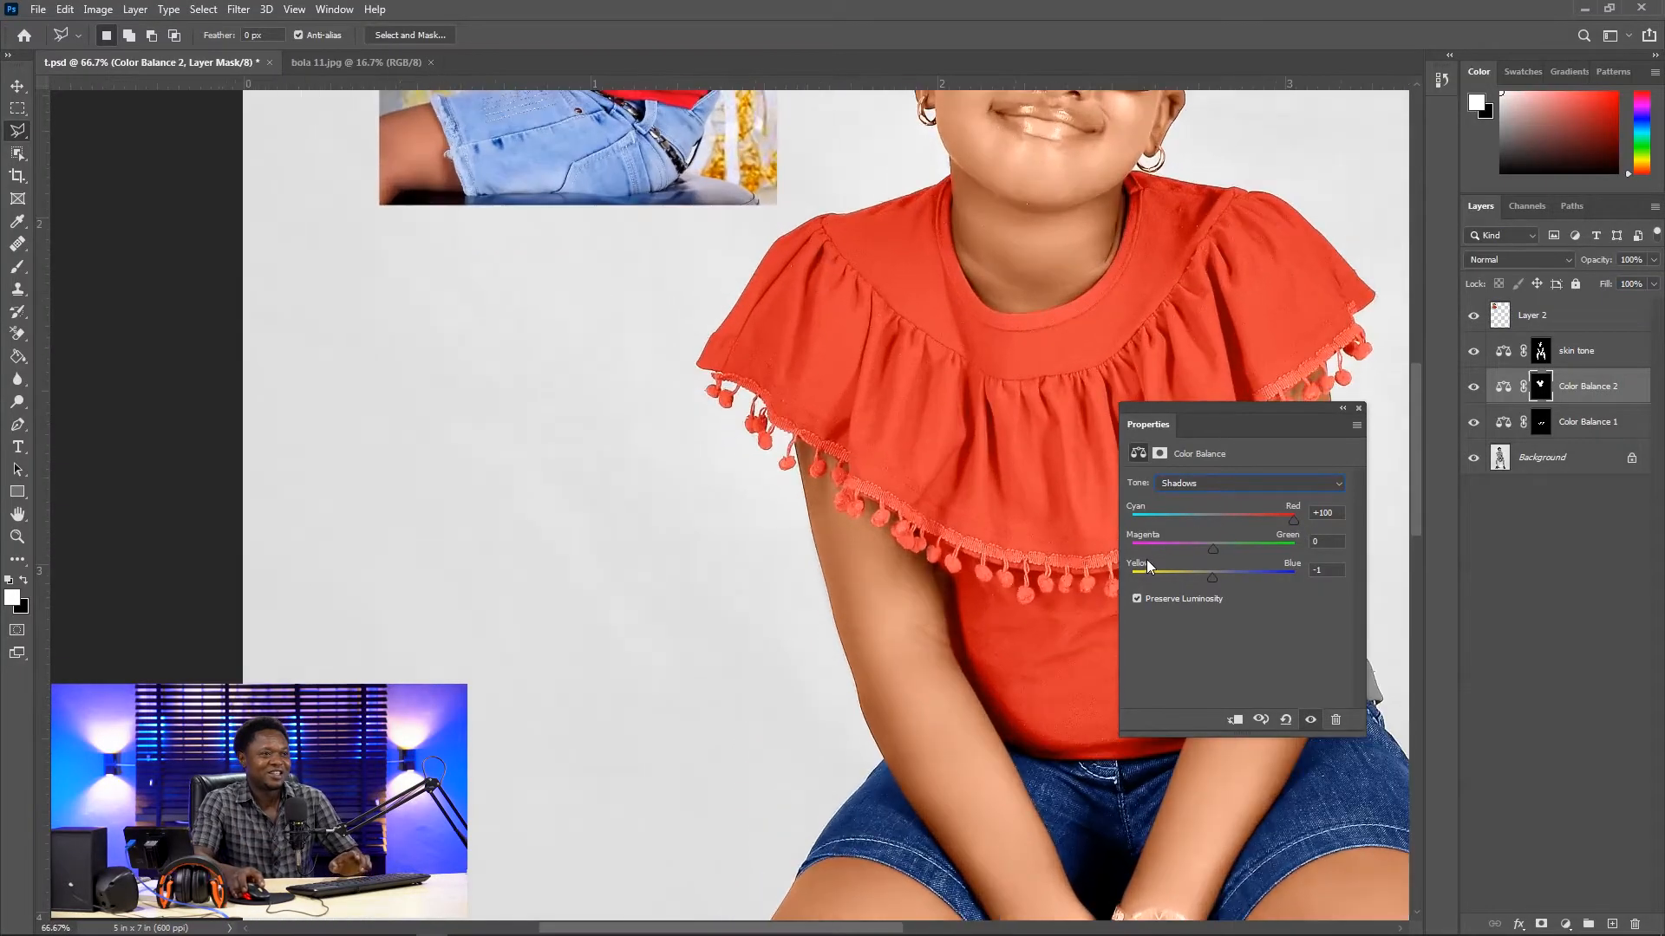
{"action": "left_click_drag", "start_coordinate": [954, 494], "coordinate": [621, 473]}
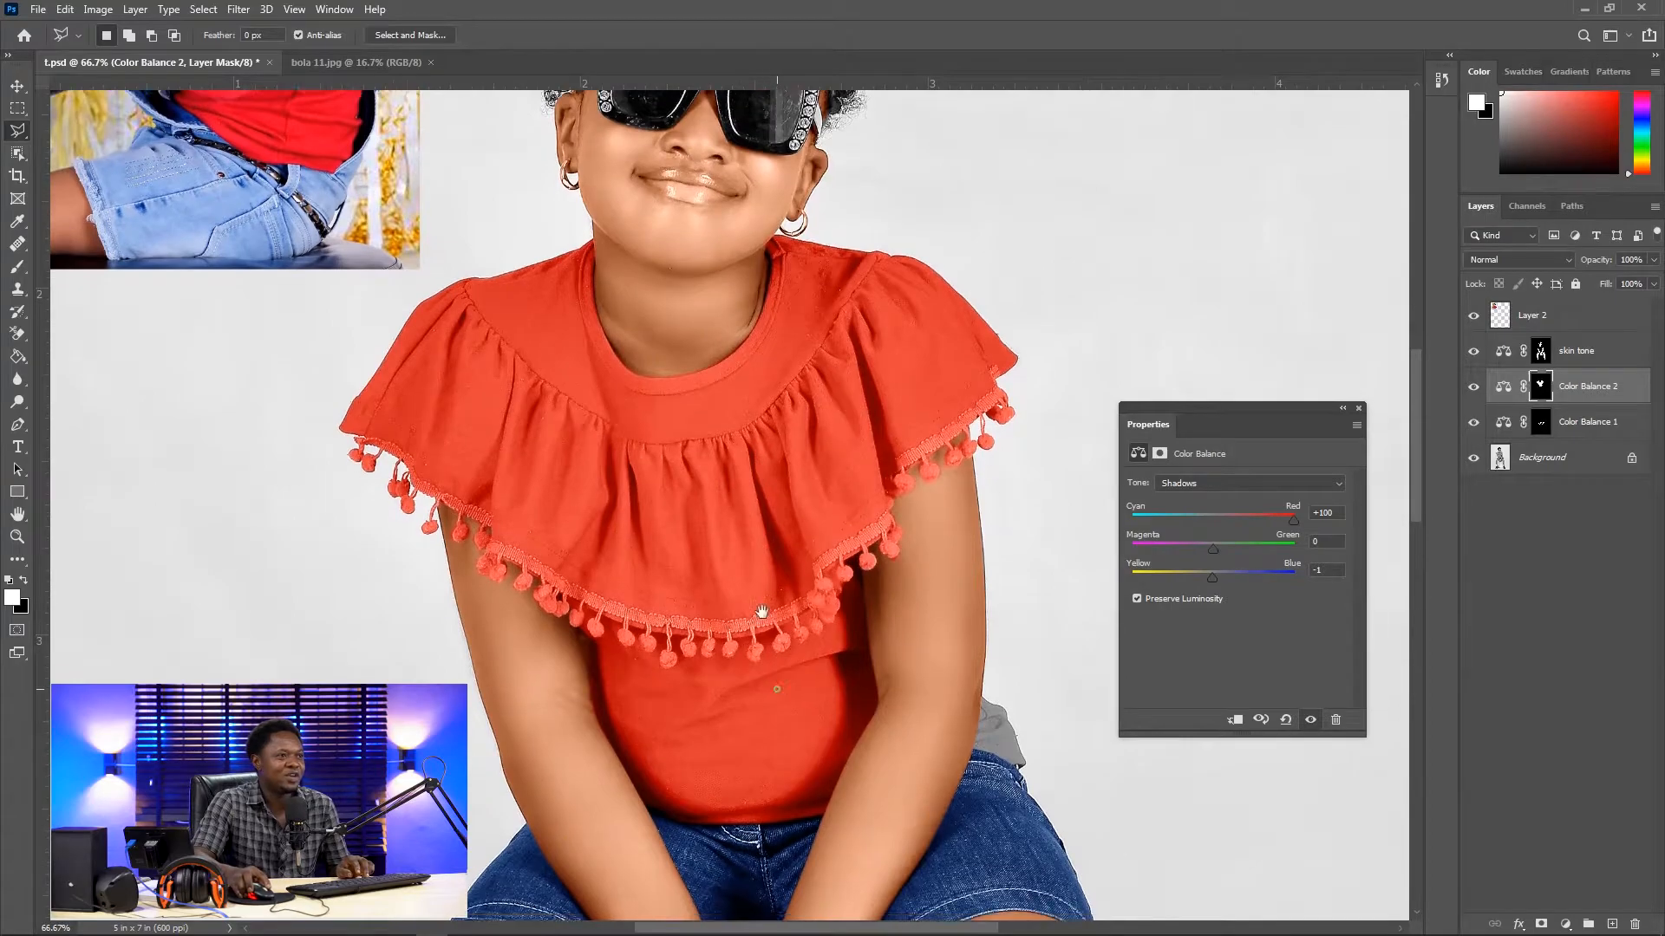
{"action": "scroll", "coordinate": [761, 612], "scroll_direction": "down", "scroll_amount": 5}
{"action": "scroll", "coordinate": [759, 624], "scroll_direction": "up", "scroll_amount": 5}
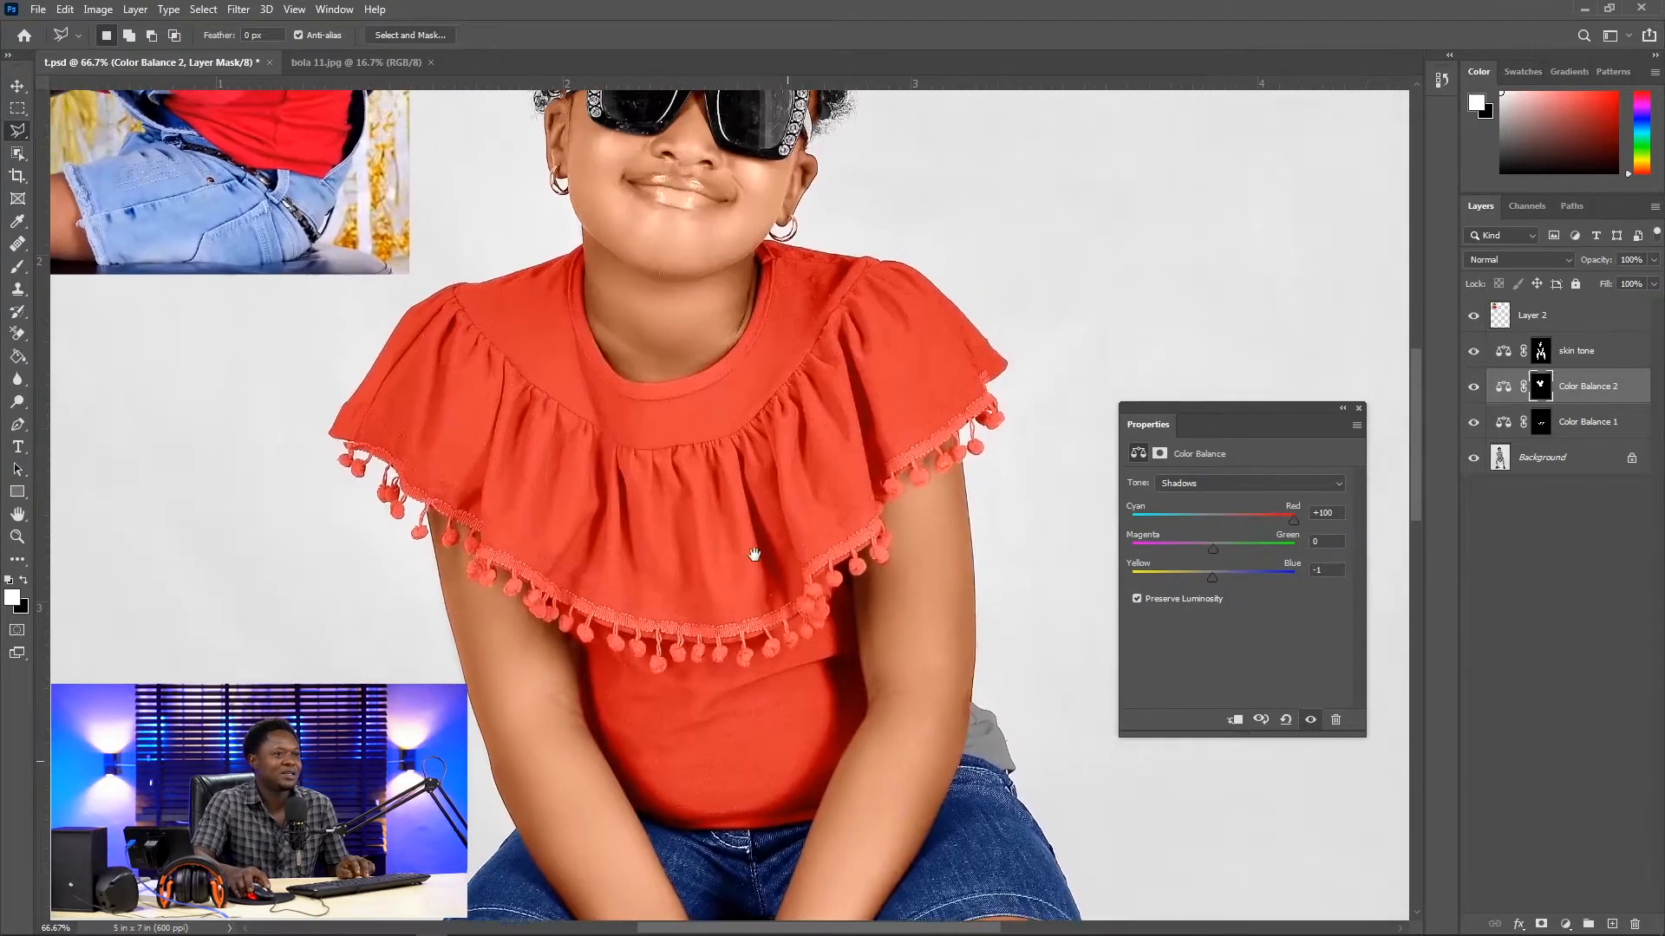
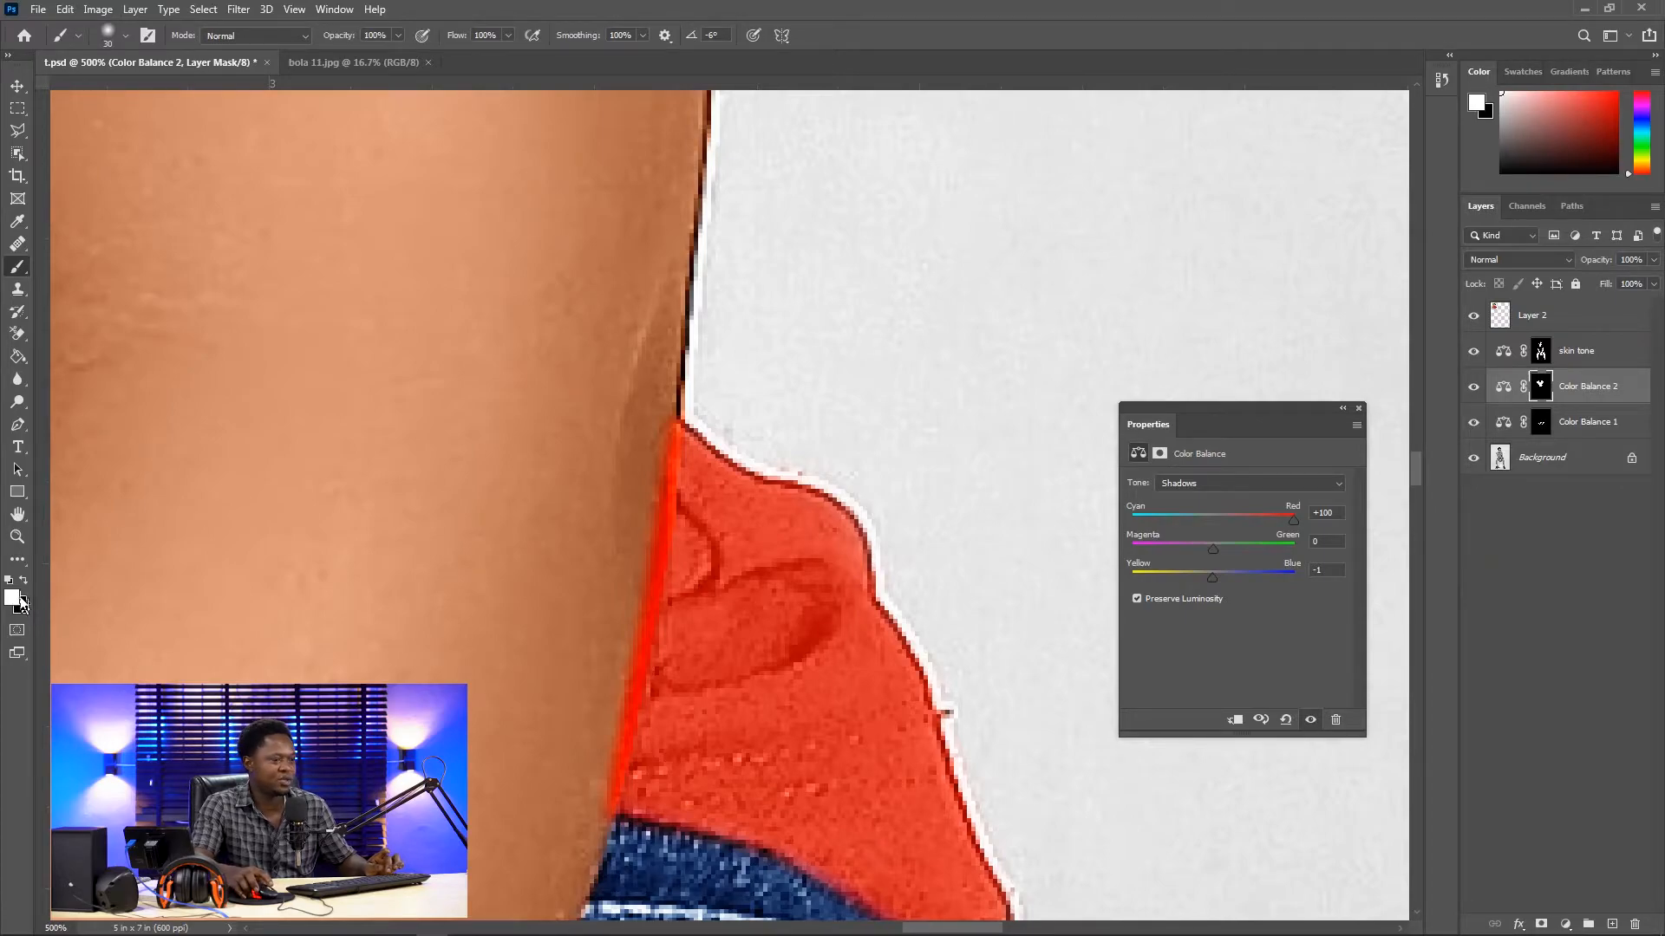
Step: Paint black on the Color Balance 2 mask with a small brush to remove the red spill along the arm beside the blouse's hem
{"action": "key", "text": "x"}
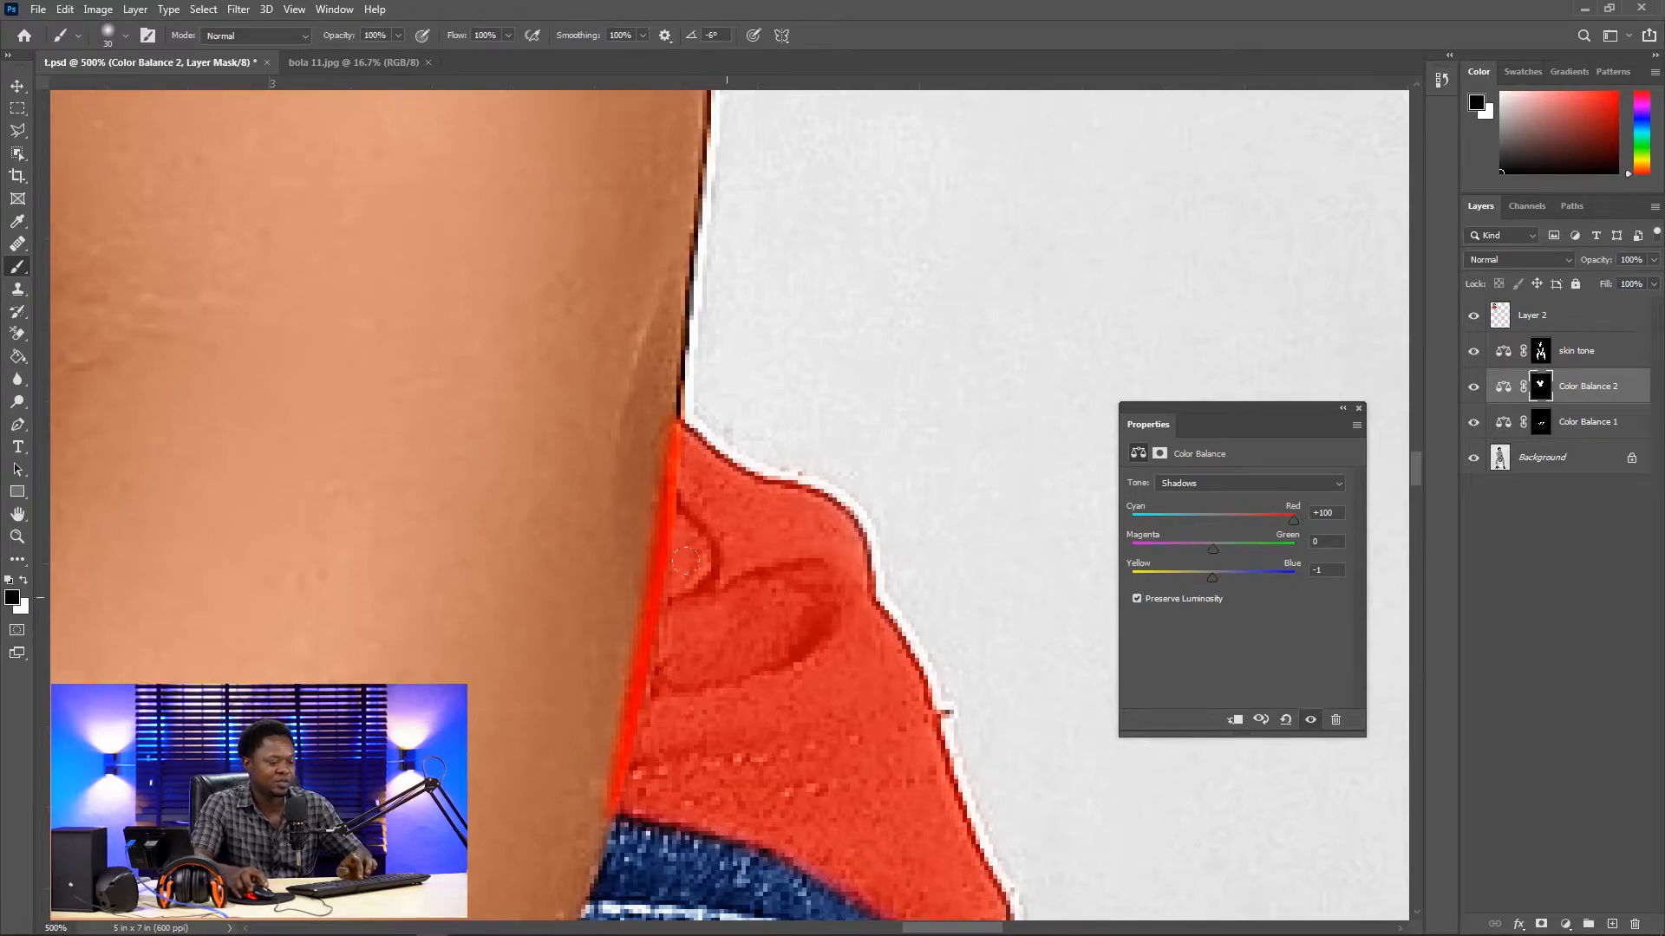
{"action": "key", "text": "bracketleft"}
{"action": "key", "text": "bracketleft"}
{"action": "key", "text": "bracketleft"}
{"action": "key", "text": "bracketleft"}
{"action": "key", "text": "bracketleft"}
{"action": "key", "text": "bracketleft"}
{"action": "key", "text": "bracketleft"}
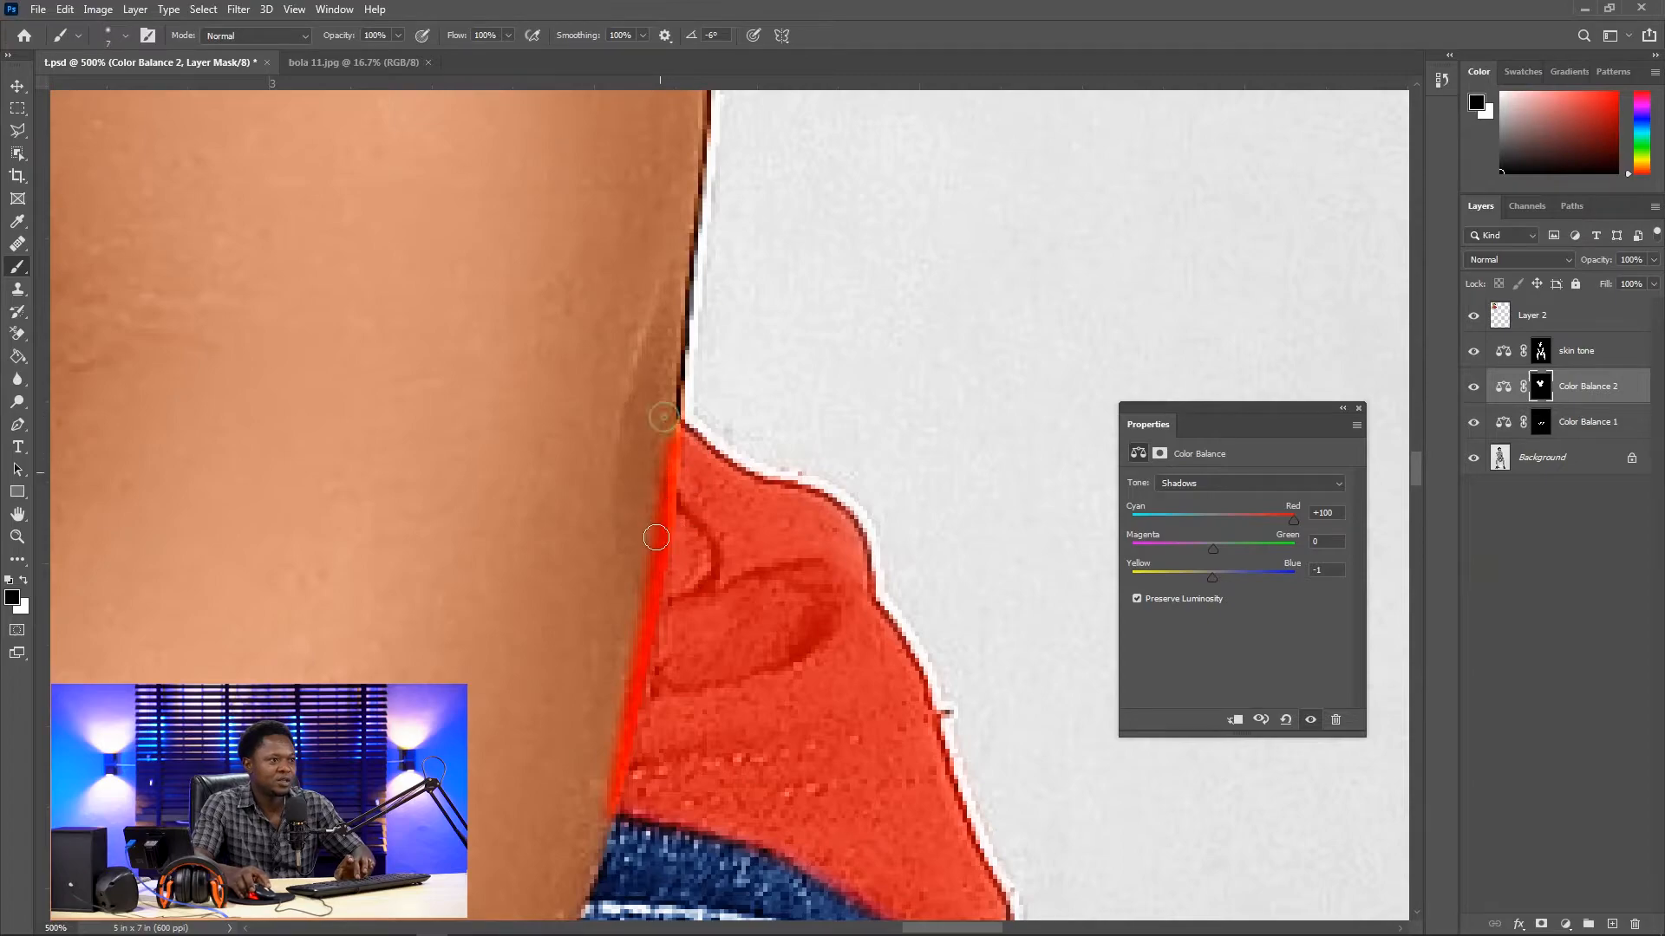
{"action": "left_click_drag", "start_coordinate": [664, 417], "coordinate": [637, 639]}
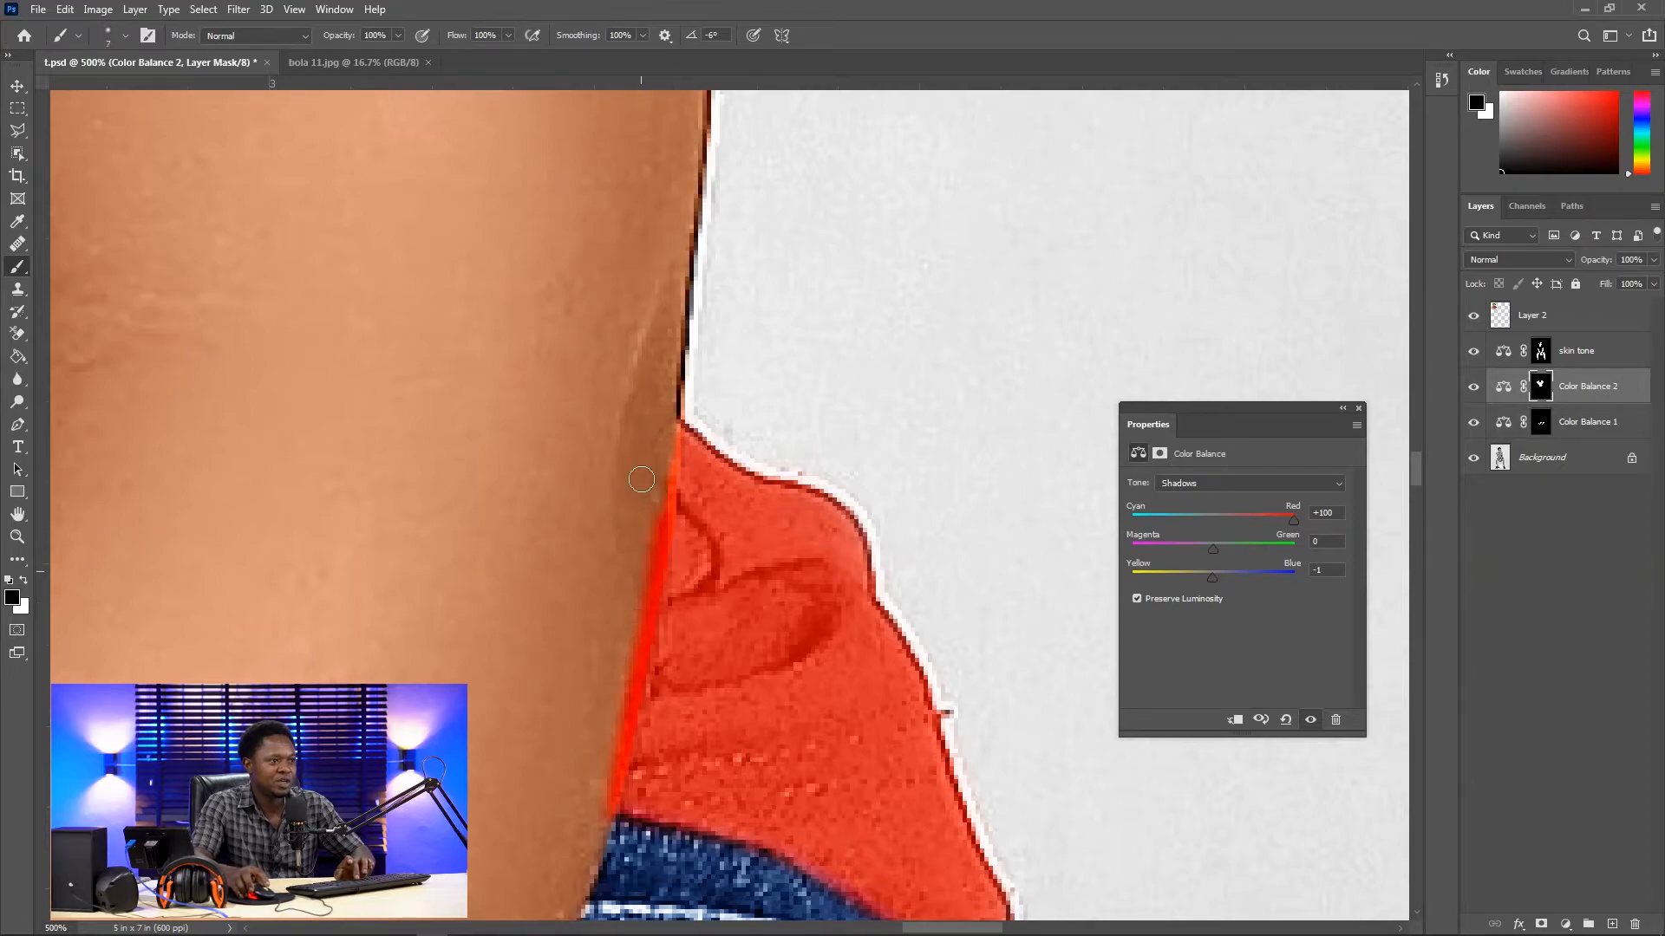
{"action": "mouse_move", "coordinate": [668, 484]}
{"action": "left_mouse_down"}
{"action": "mouse_move", "coordinate": [588, 858]}
{"action": "mouse_move", "coordinate": [624, 724]}
{"action": "mouse_move", "coordinate": [590, 839]}
{"action": "mouse_move", "coordinate": [630, 737]}
{"action": "mouse_move", "coordinate": [604, 810]}
{"action": "left_mouse_up"}
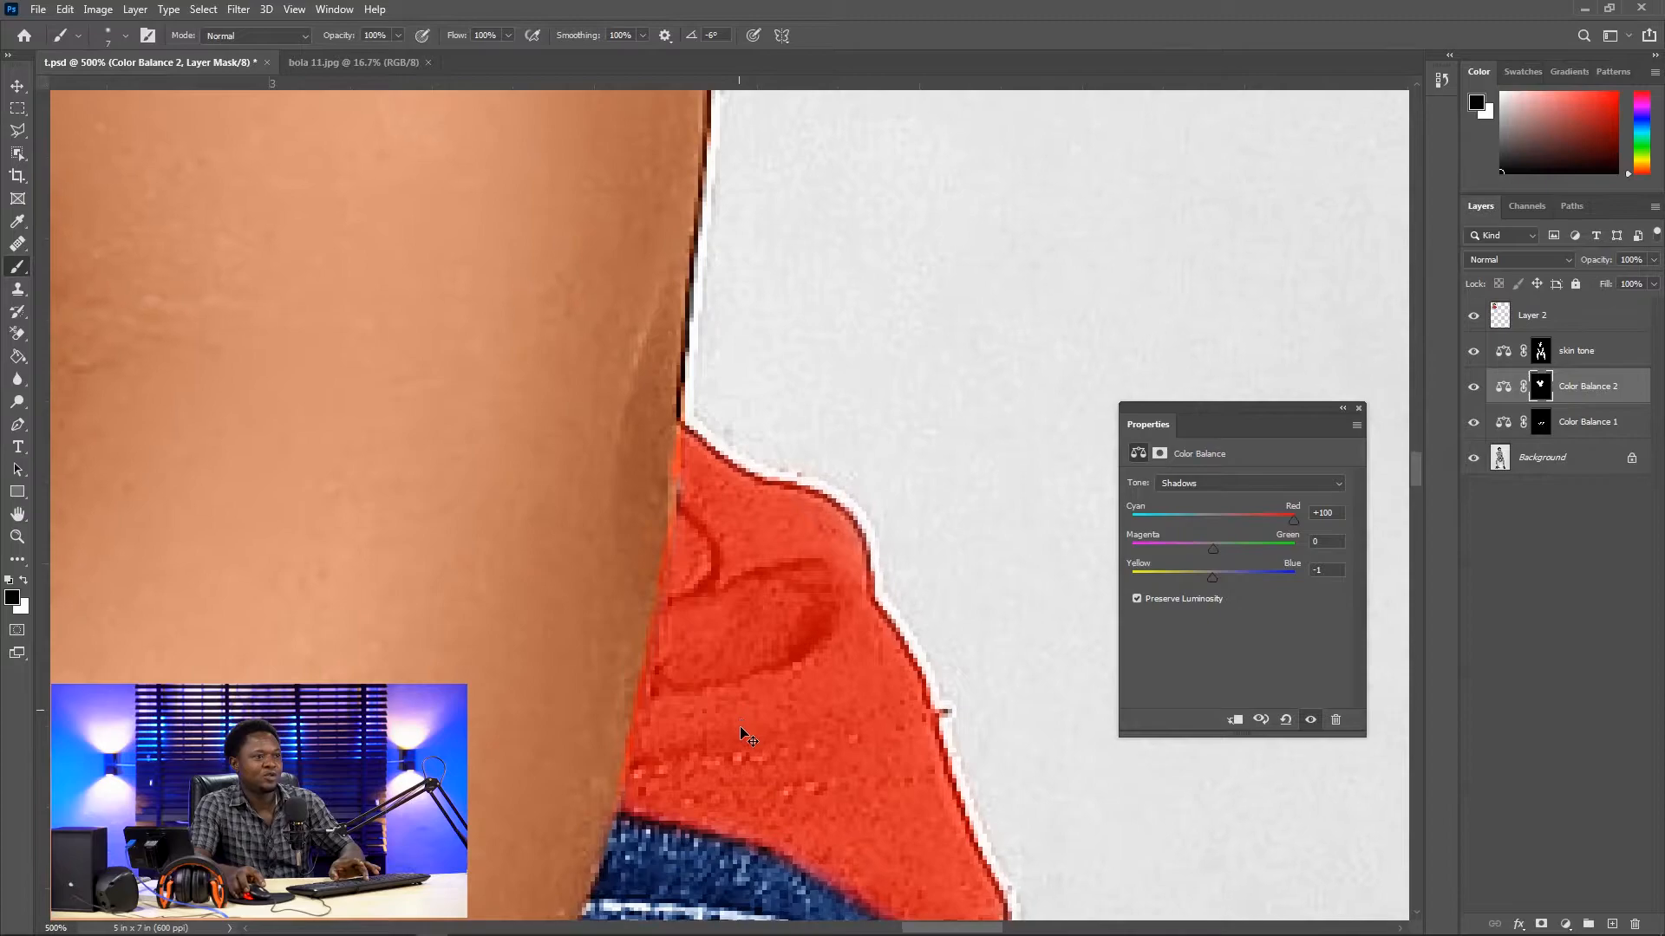
{"action": "scroll", "coordinate": [742, 735], "scroll_direction": "down", "scroll_amount": 6}
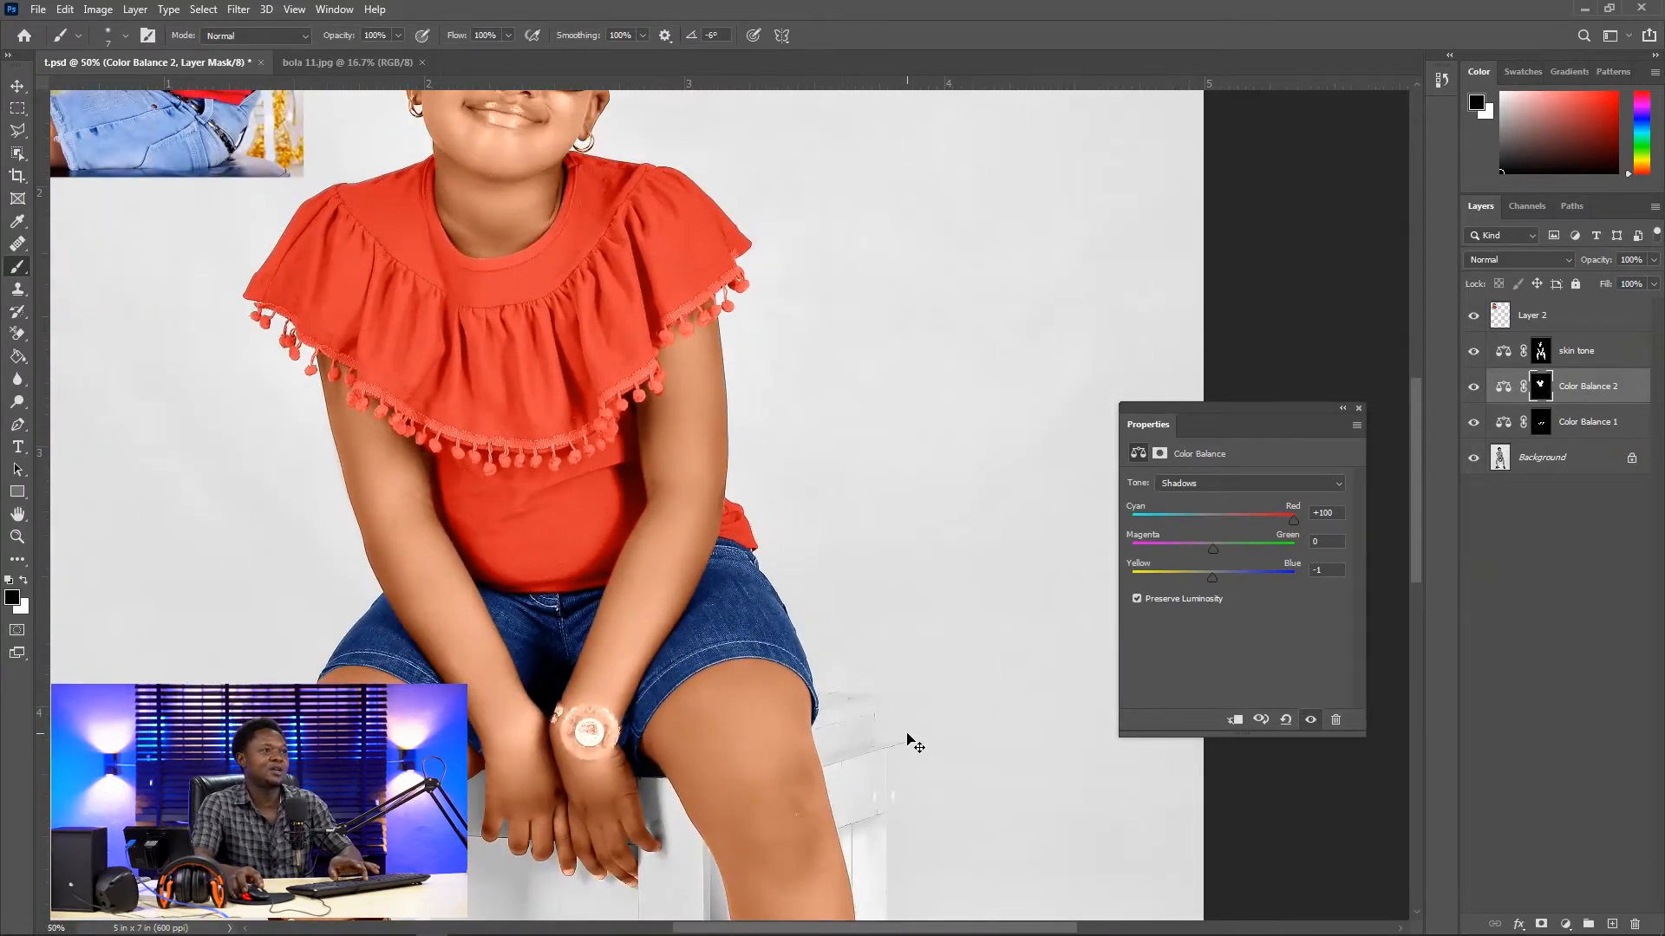
{"action": "scroll", "coordinate": [915, 743], "scroll_direction": "down", "scroll_amount": 3}
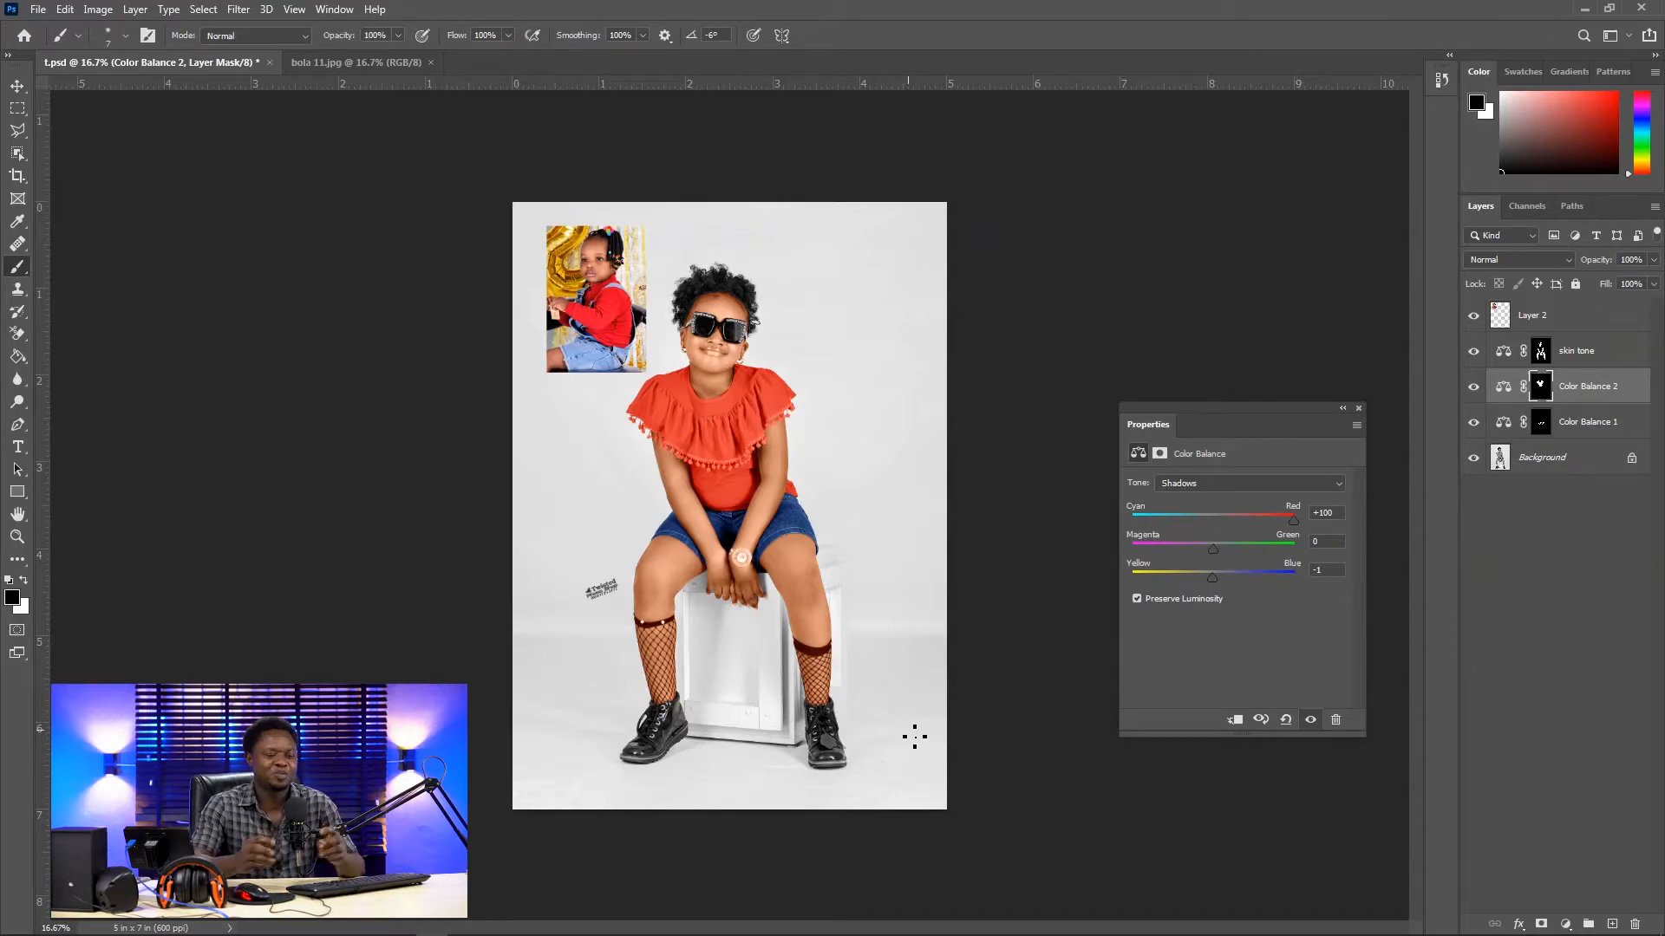
{"action": "scroll", "coordinate": [914, 737], "scroll_direction": "up", "scroll_amount": 4}
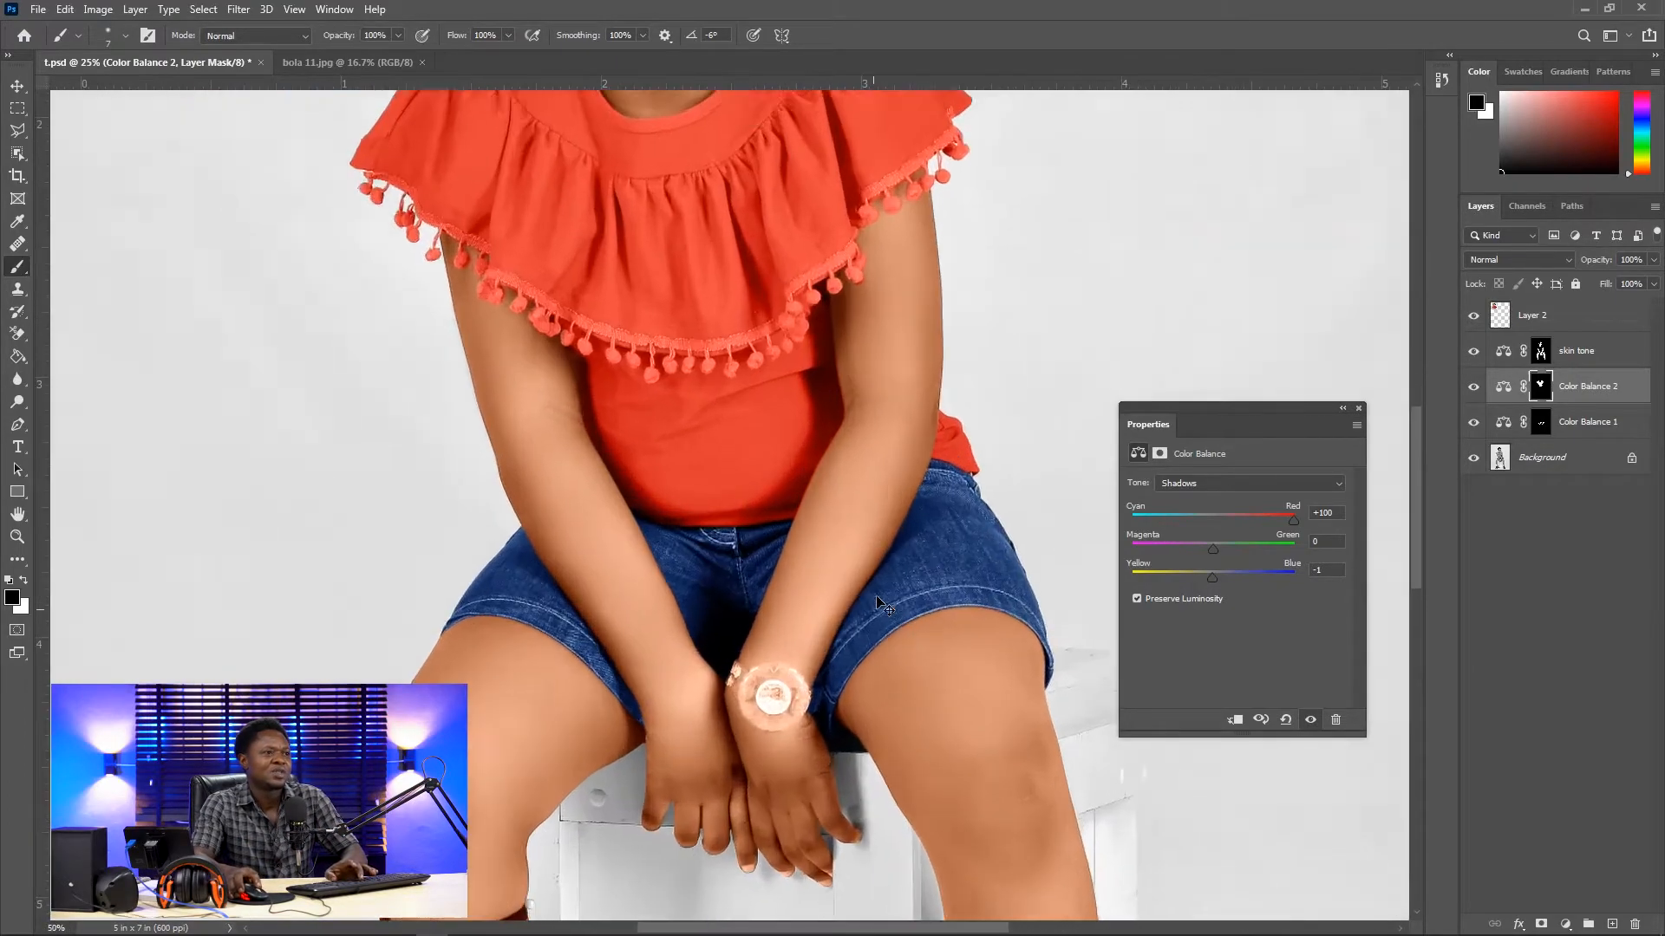
{"action": "scroll", "coordinate": [880, 605], "scroll_direction": "up", "scroll_amount": 2}
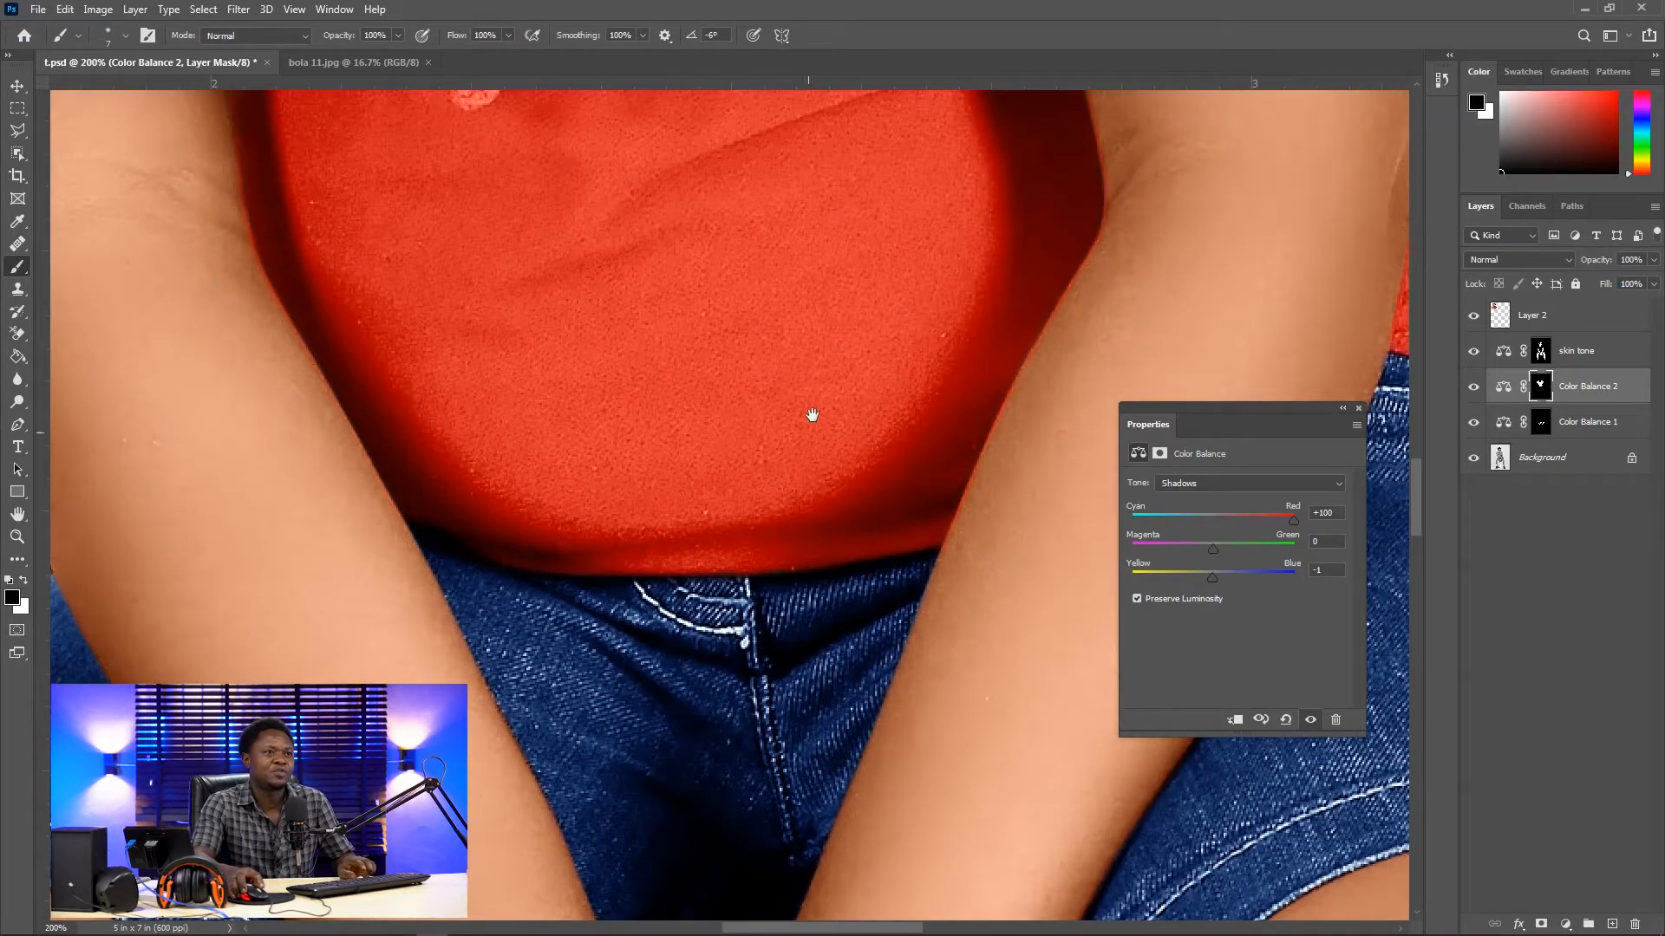
Step: Add a Color Balance adjustment layer for the hair with midtones at +33 red and -2 on the yellow–blue balance
{"action": "scroll", "coordinate": [809, 417], "scroll_direction": "up", "scroll_amount": 2}
{"action": "left_click_drag", "start_coordinate": [843, 462], "coordinate": [828, 746]}
{"action": "left_click_drag", "start_coordinate": [823, 312], "coordinate": [805, 685]}
{"action": "left_click_drag", "start_coordinate": [817, 320], "coordinate": [754, 763]}
{"action": "left_click_drag", "start_coordinate": [744, 481], "coordinate": [724, 621]}
{"action": "scroll", "coordinate": [724, 620], "scroll_direction": "down", "scroll_amount": 2}
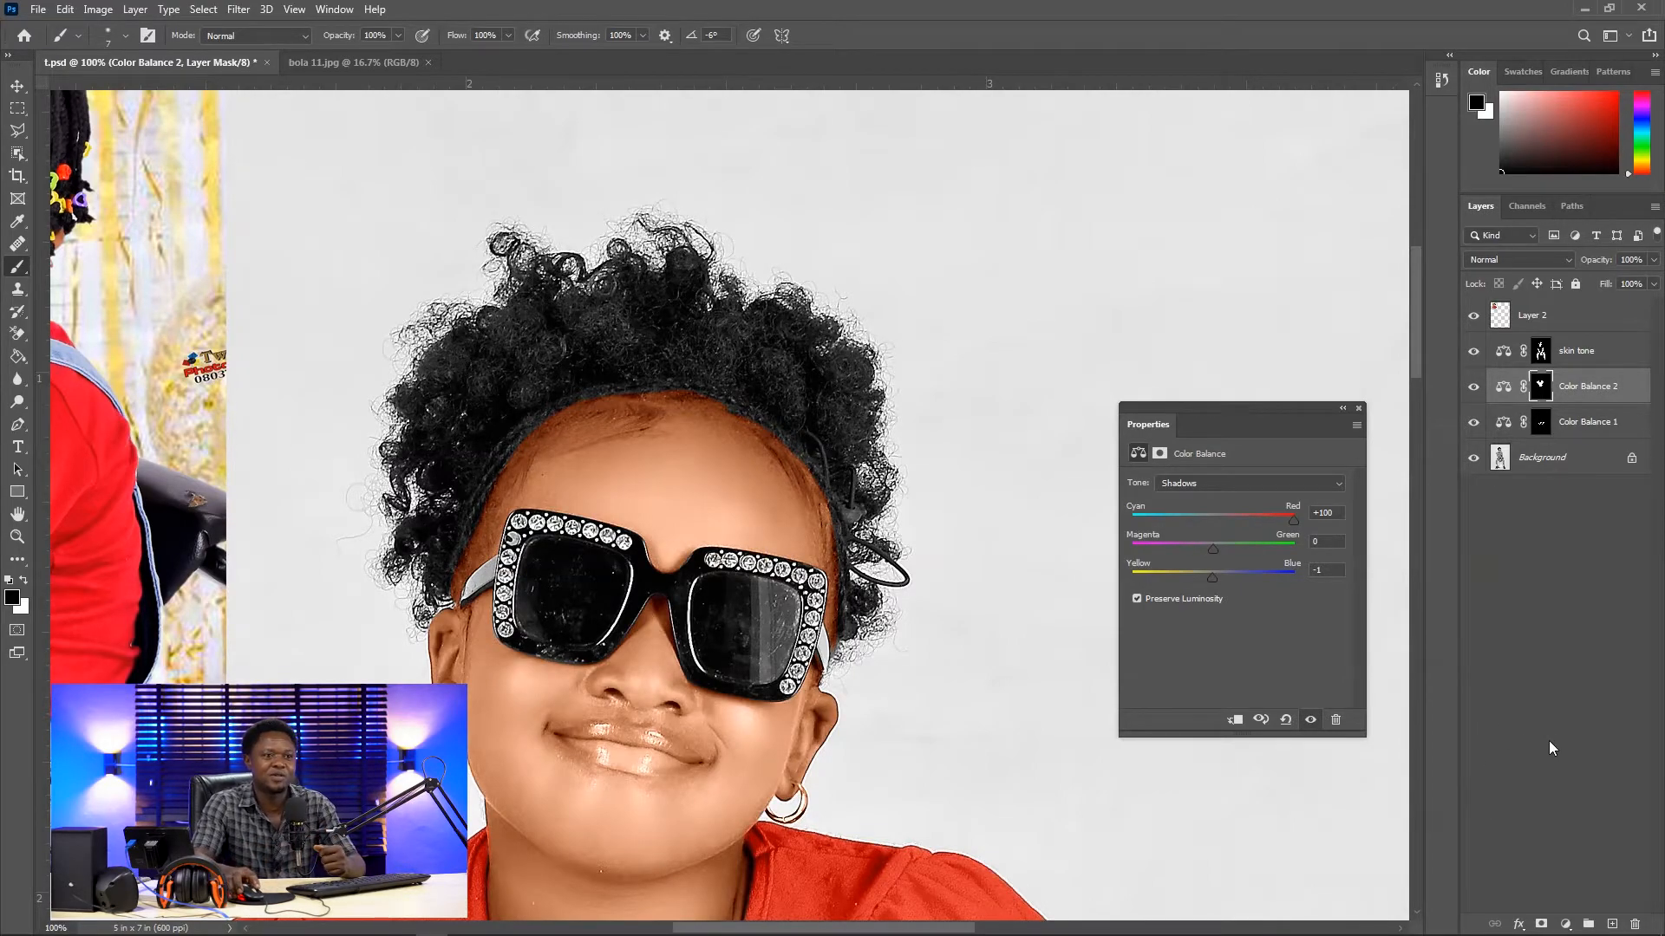
{"action": "left_click", "coordinate": [1567, 925]}
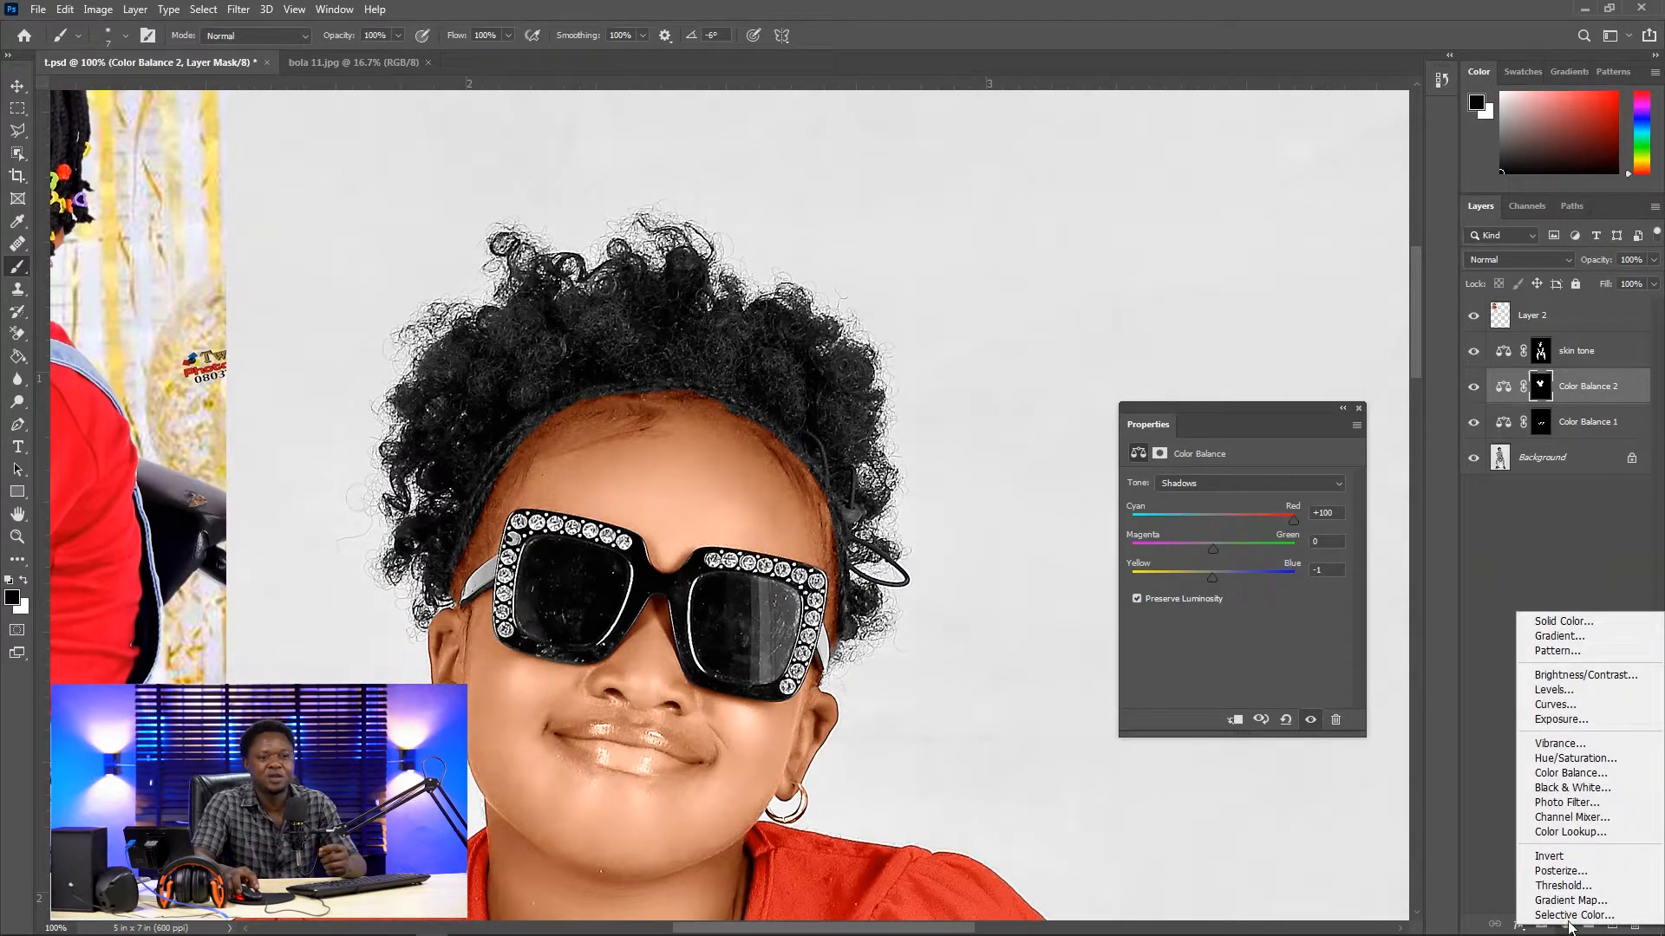
{"action": "left_click", "coordinate": [1567, 774]}
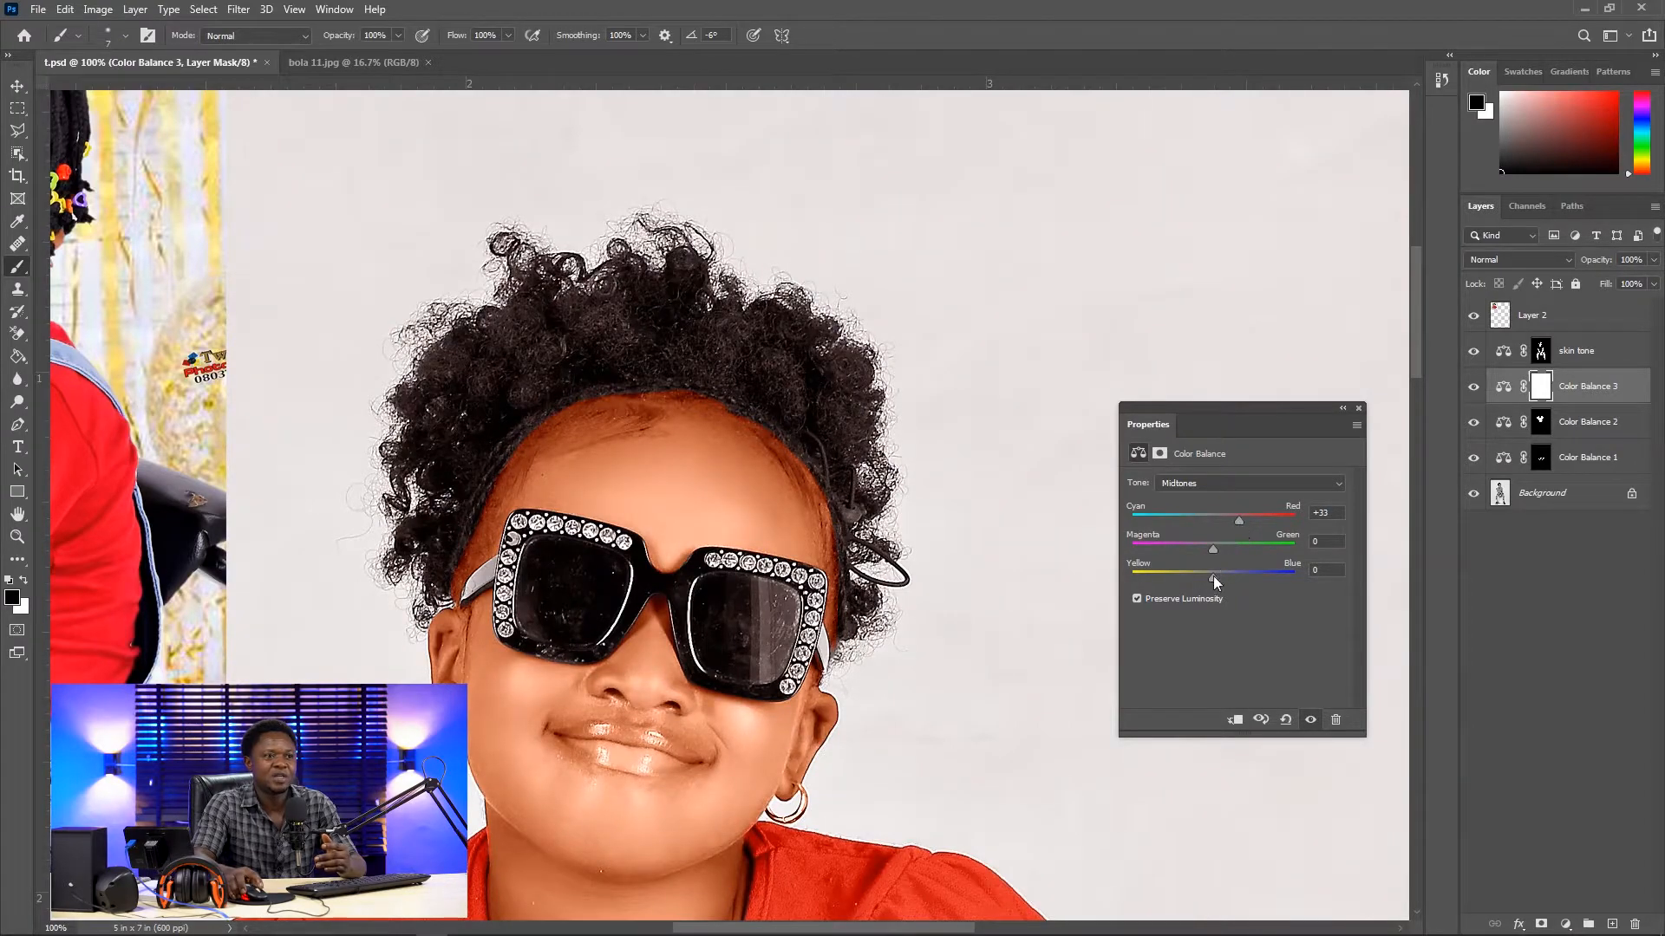
{"action": "left_click_drag", "start_coordinate": [1214, 575], "coordinate": [1209, 575]}
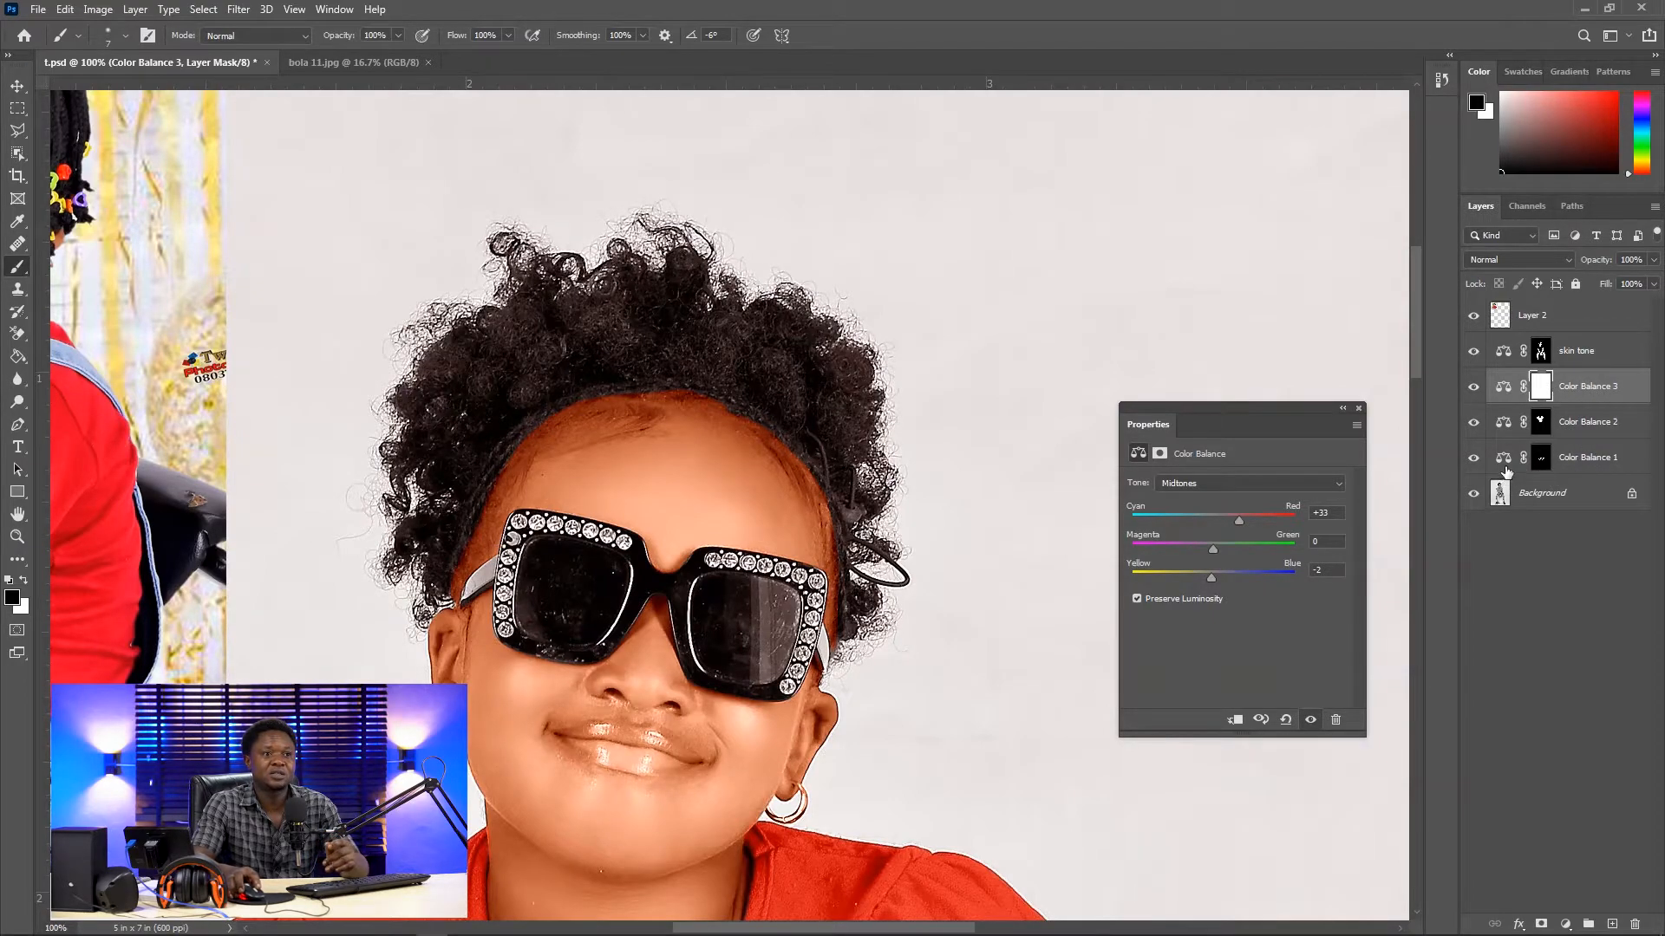
Step: Rename the shorts' Color Balance 1 layer as Pant
{"action": "double_click", "coordinate": [1576, 463]}
{"action": "type", "text": "pat"}
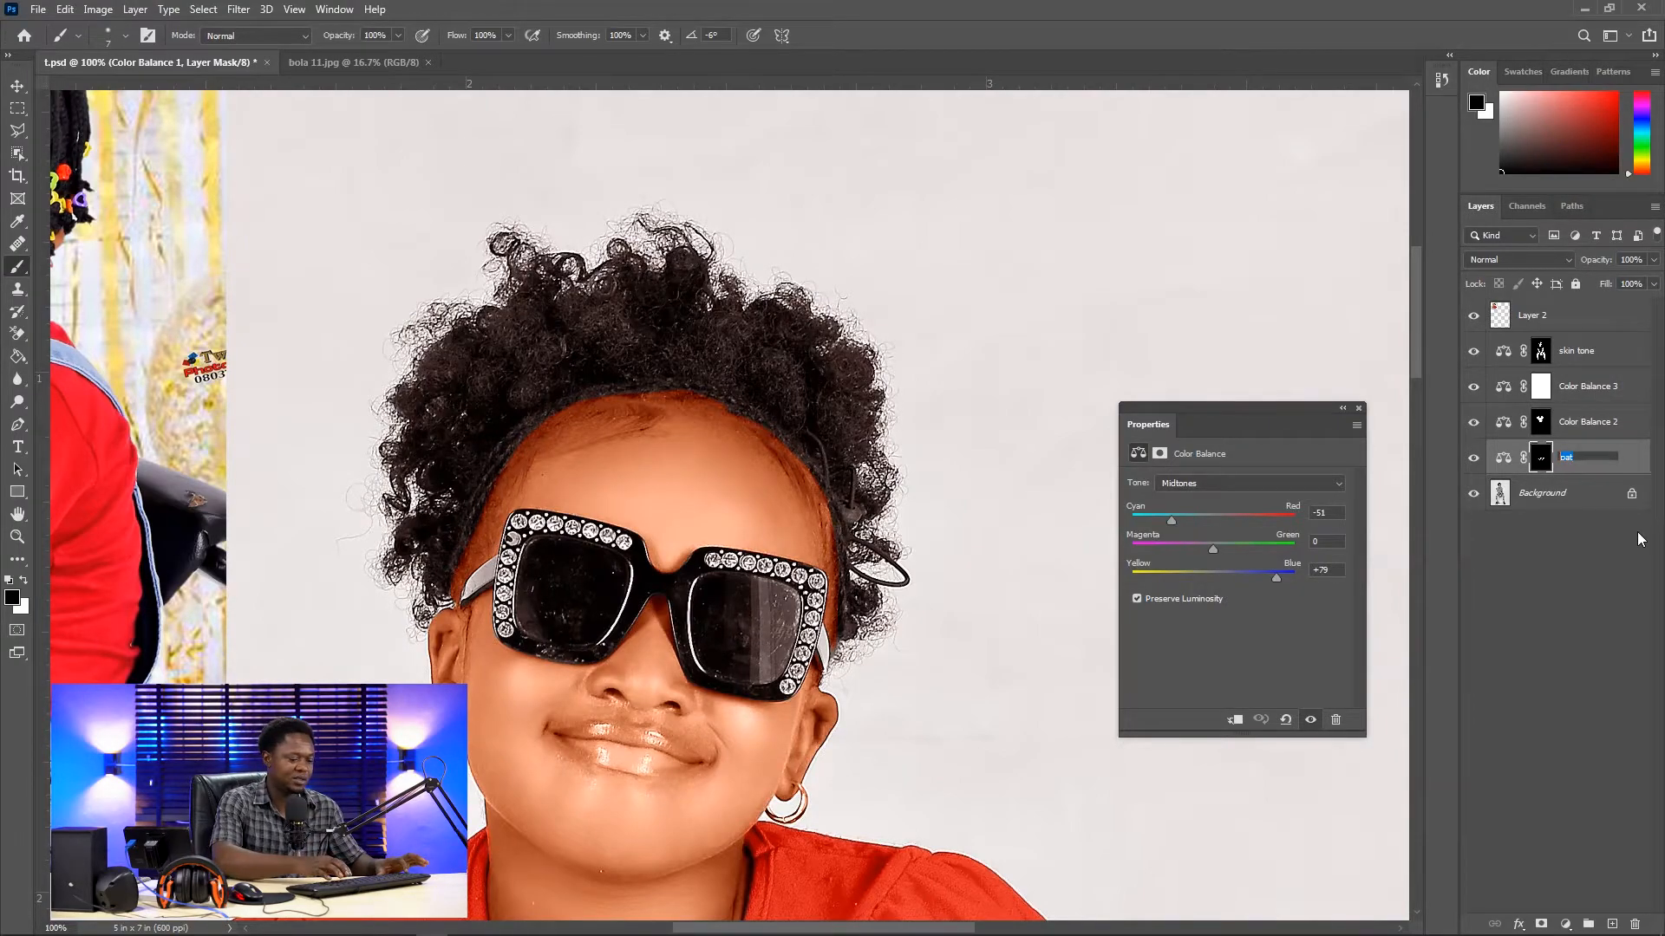
{"action": "type", "text": "Pan"}
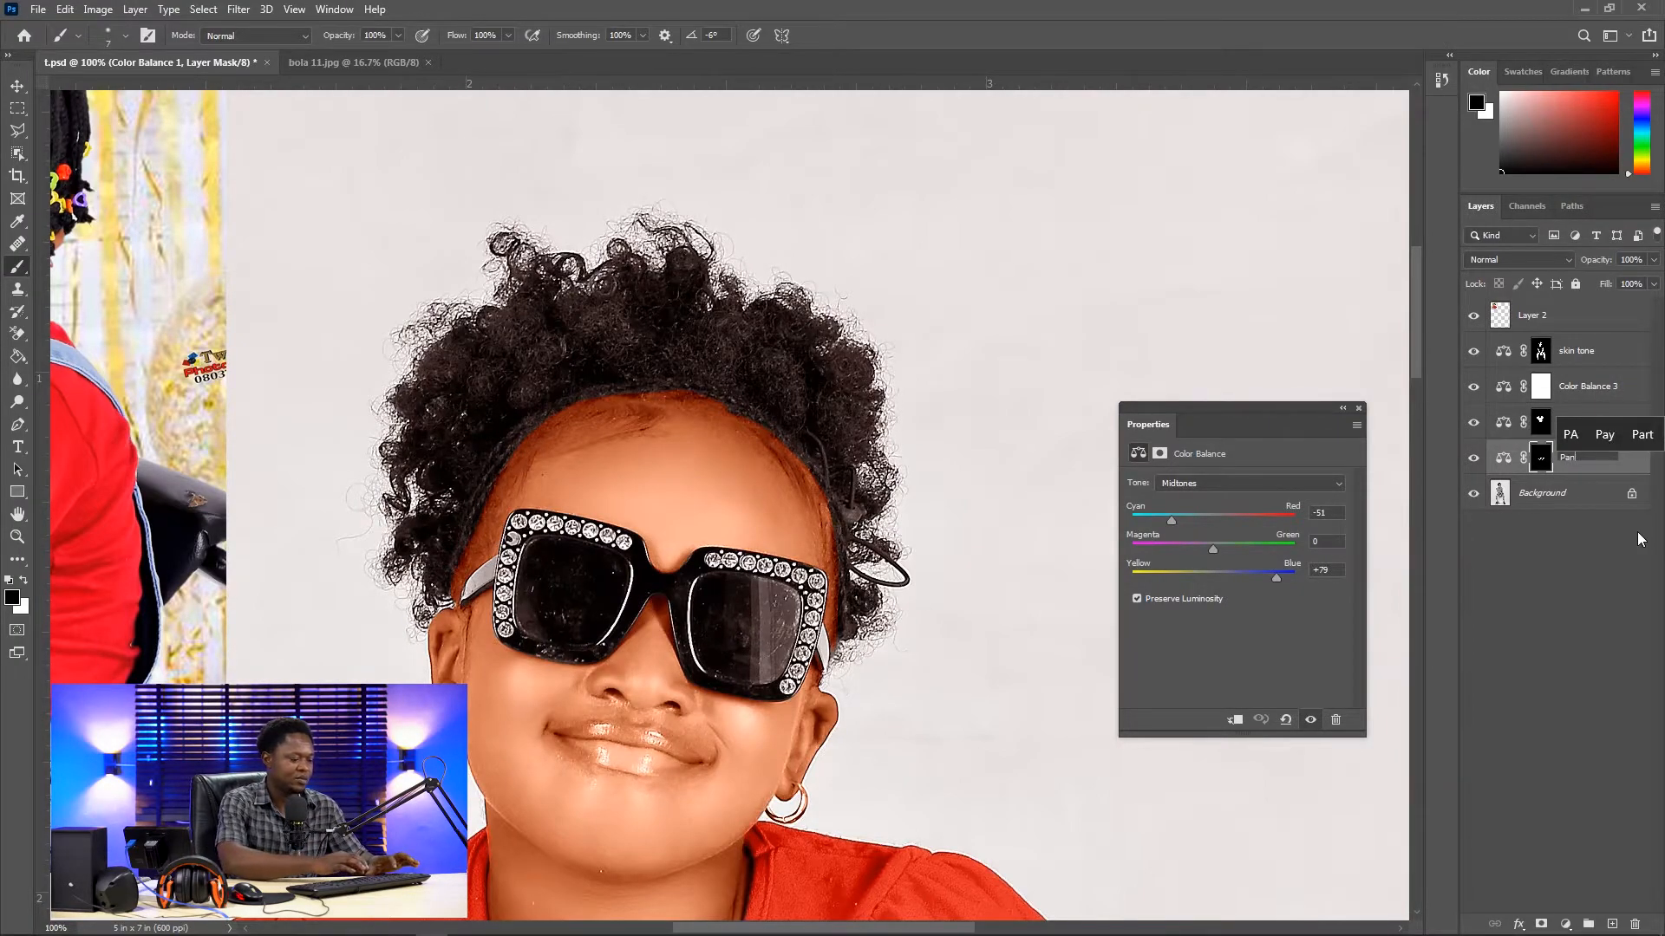
{"action": "type", "text": "t"}
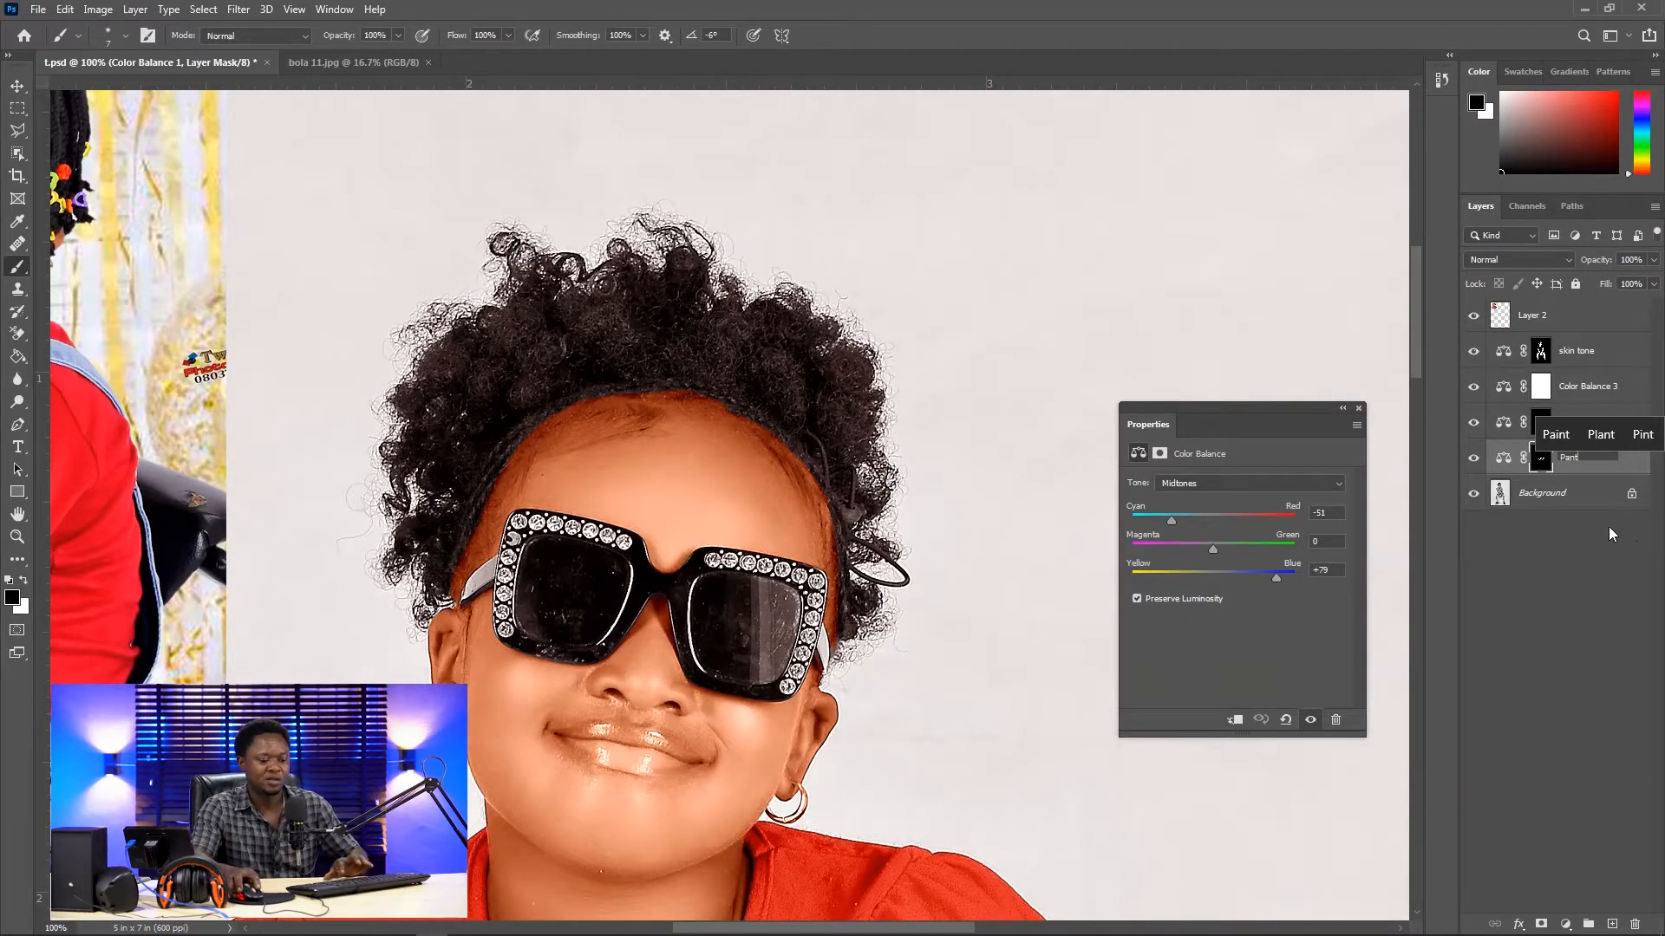
{"action": "key", "text": "Return"}
Step: Toggle the Color Balance 2 layer's visibility to identify its effect and rename the layer as shirt
{"action": "key", "text": "ctrl+minus"}
{"action": "key", "text": "ctrl+minus"}
{"action": "key", "text": "ctrl+minus"}
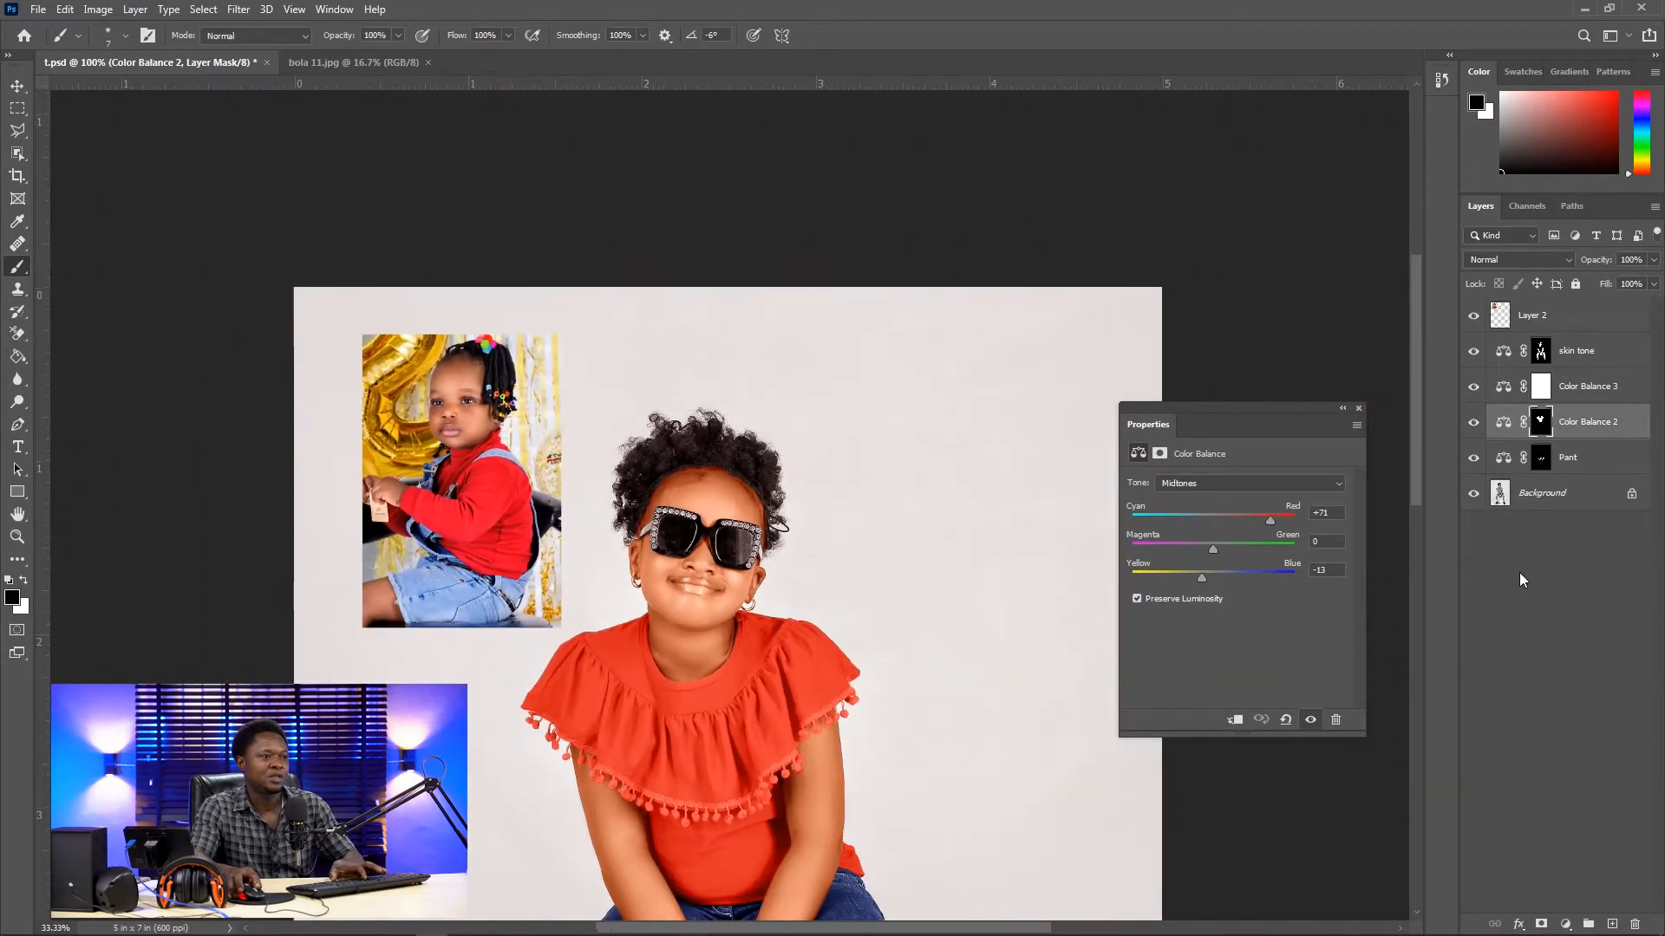
{"action": "key", "text": "ctrl+minus"}
{"action": "key", "text": "ctrl+minus"}
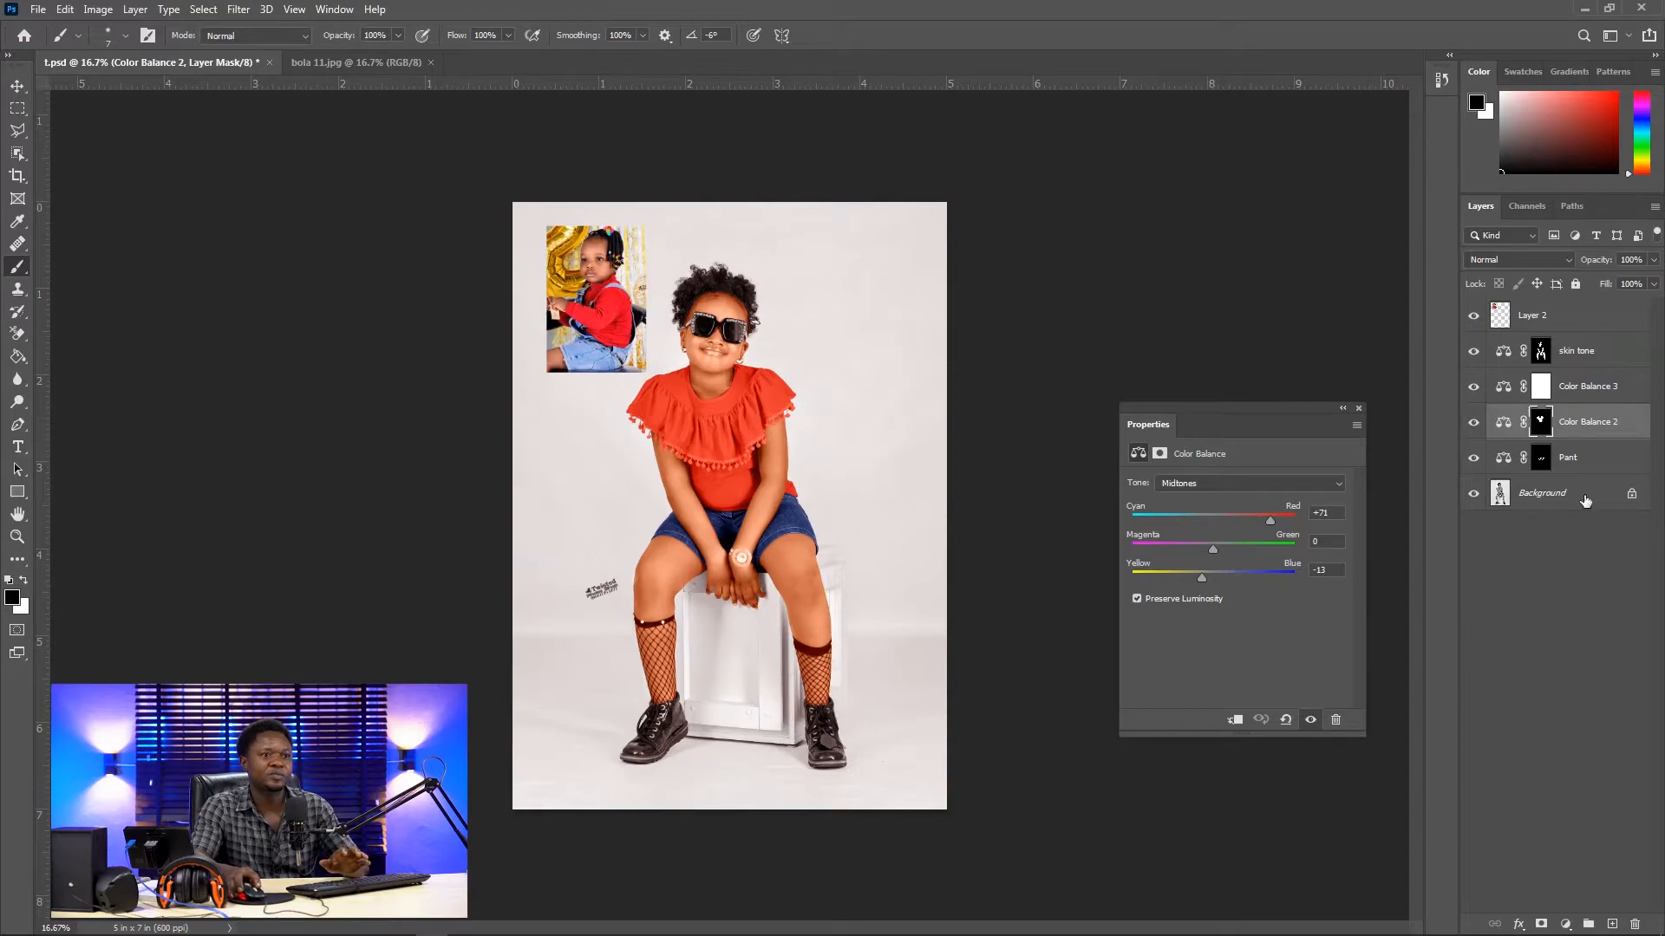
{"action": "left_click", "coordinate": [1473, 423]}
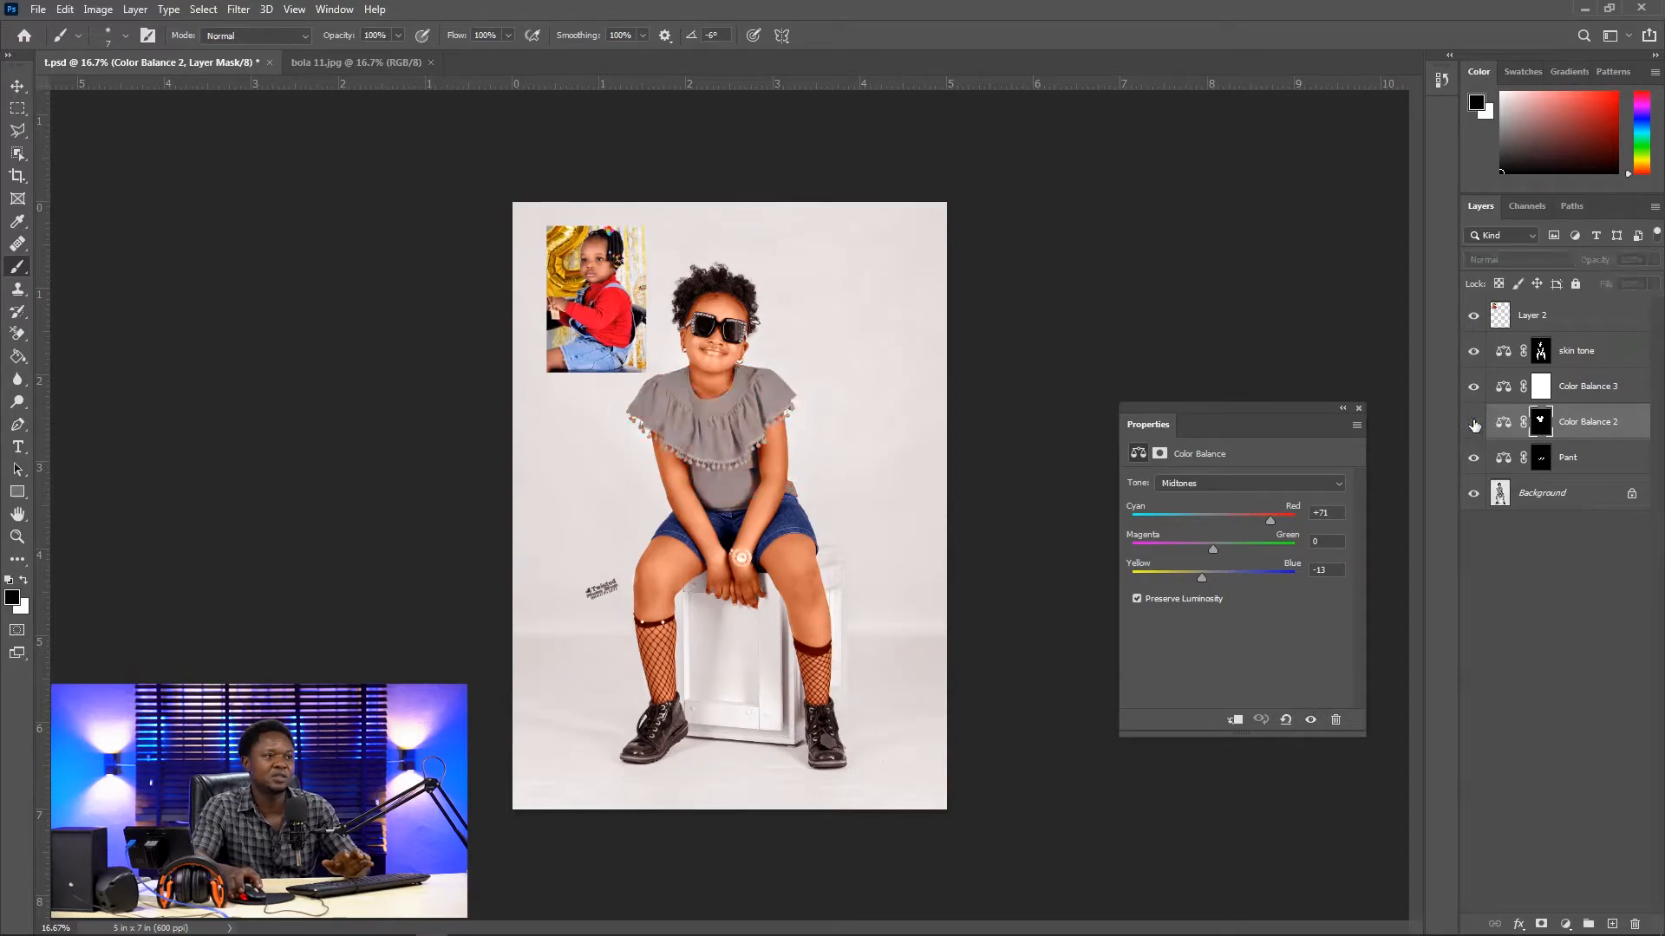
{"action": "left_click", "coordinate": [1474, 423]}
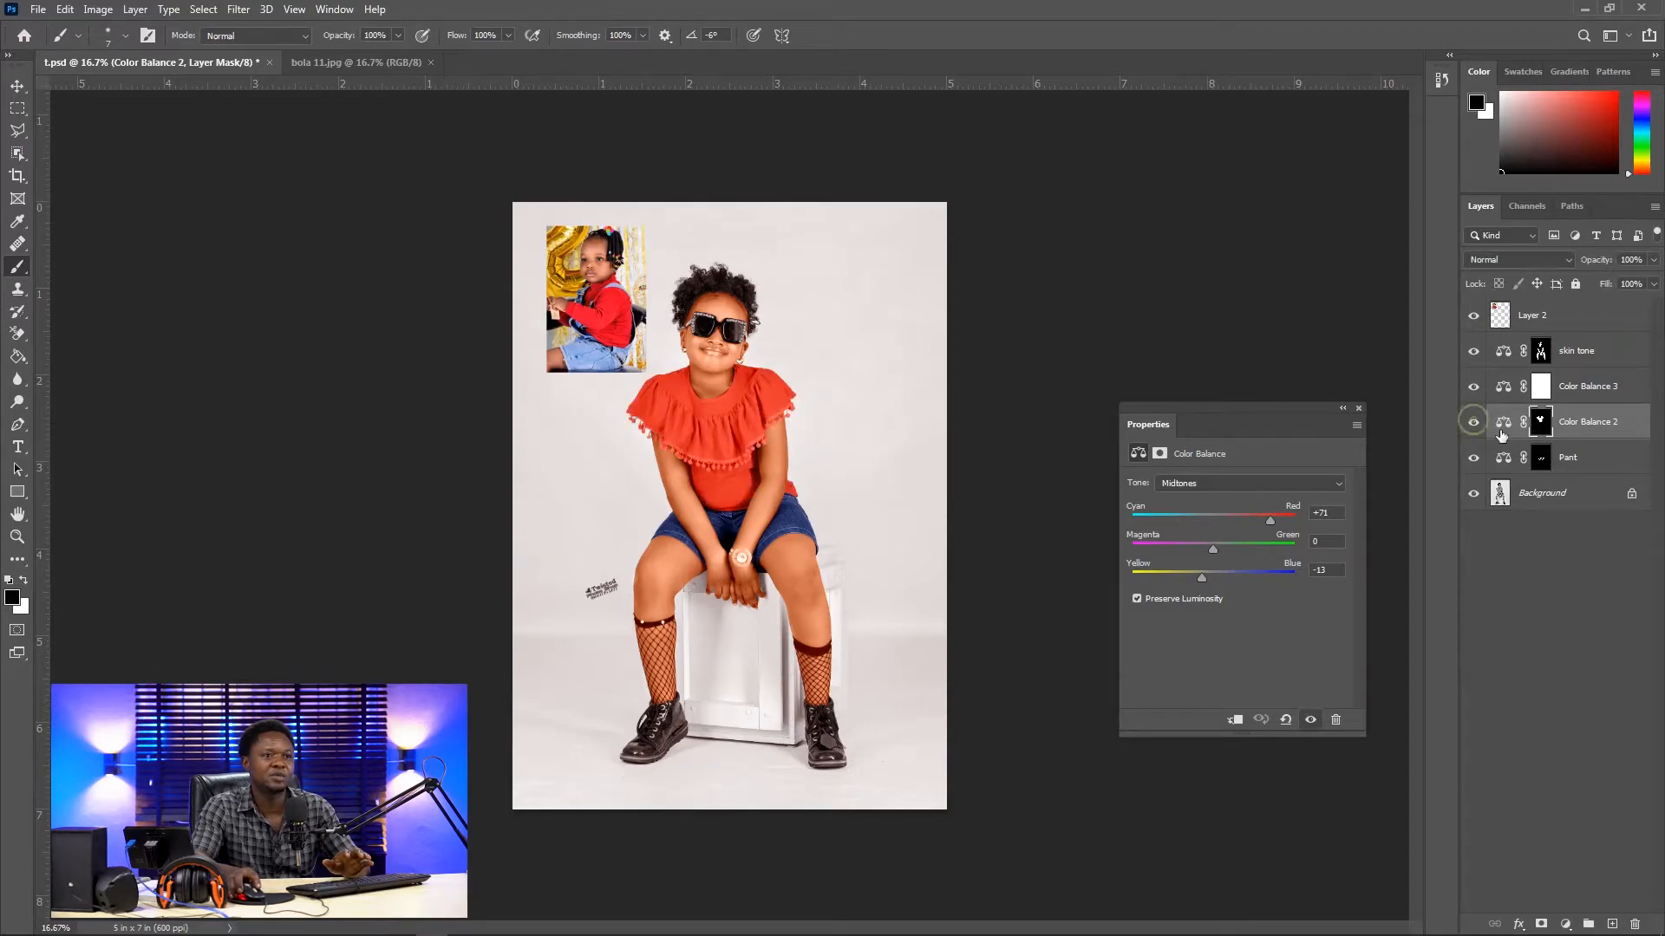
{"action": "double_click", "coordinate": [1585, 422]}
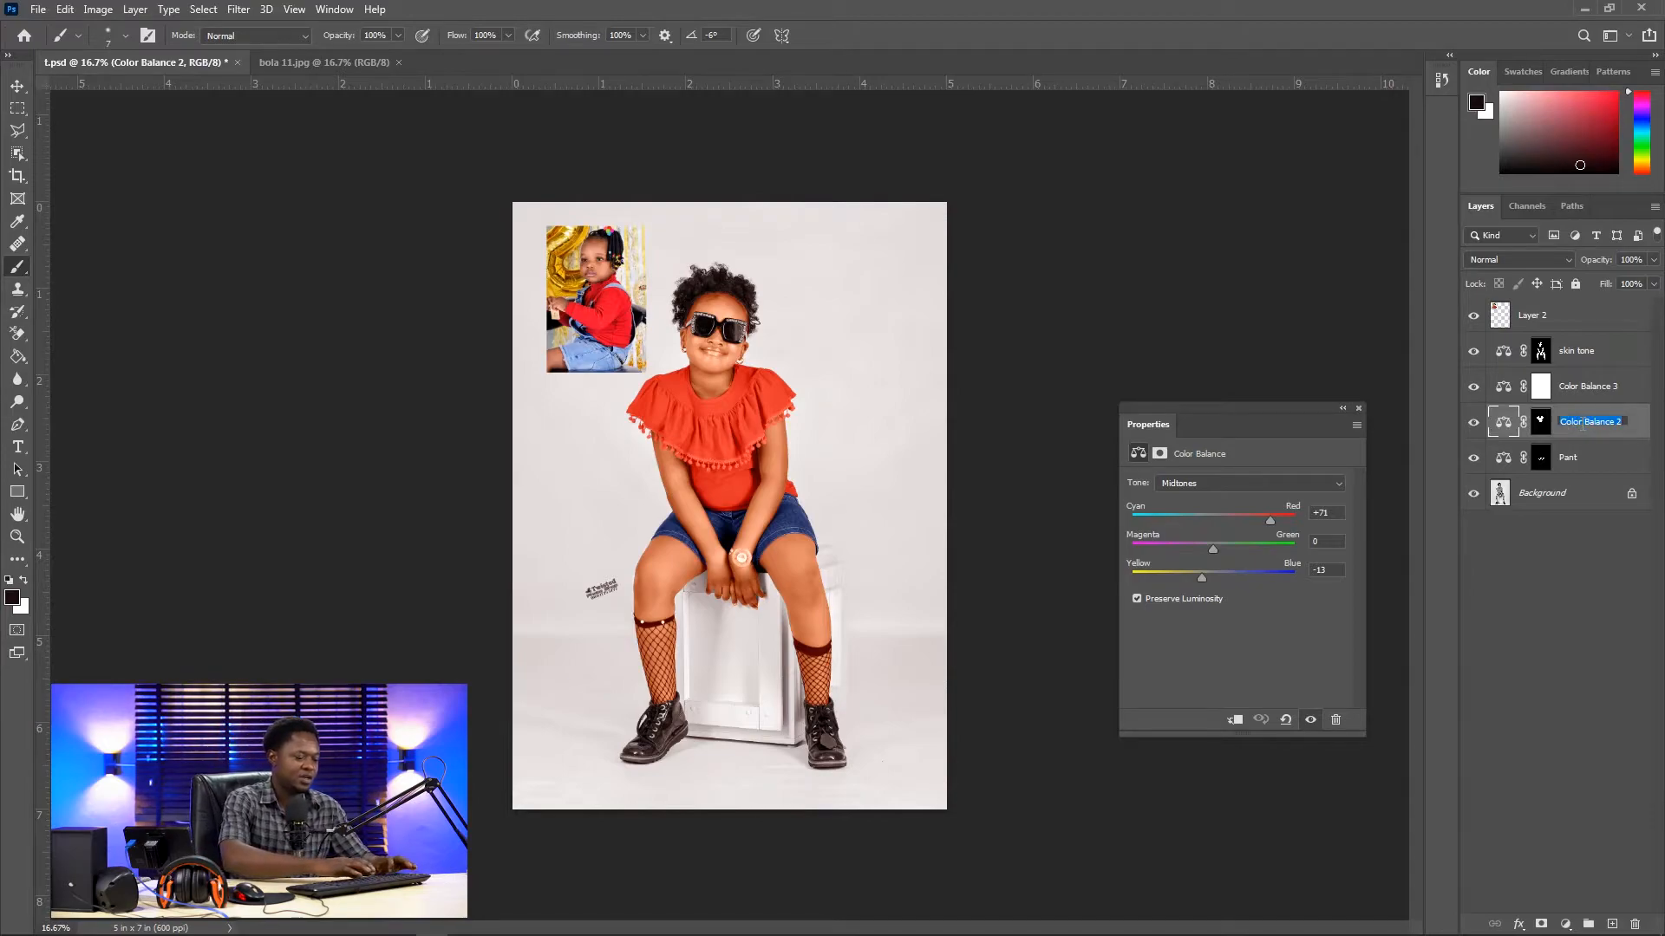
{"action": "type", "text": "shirt"}
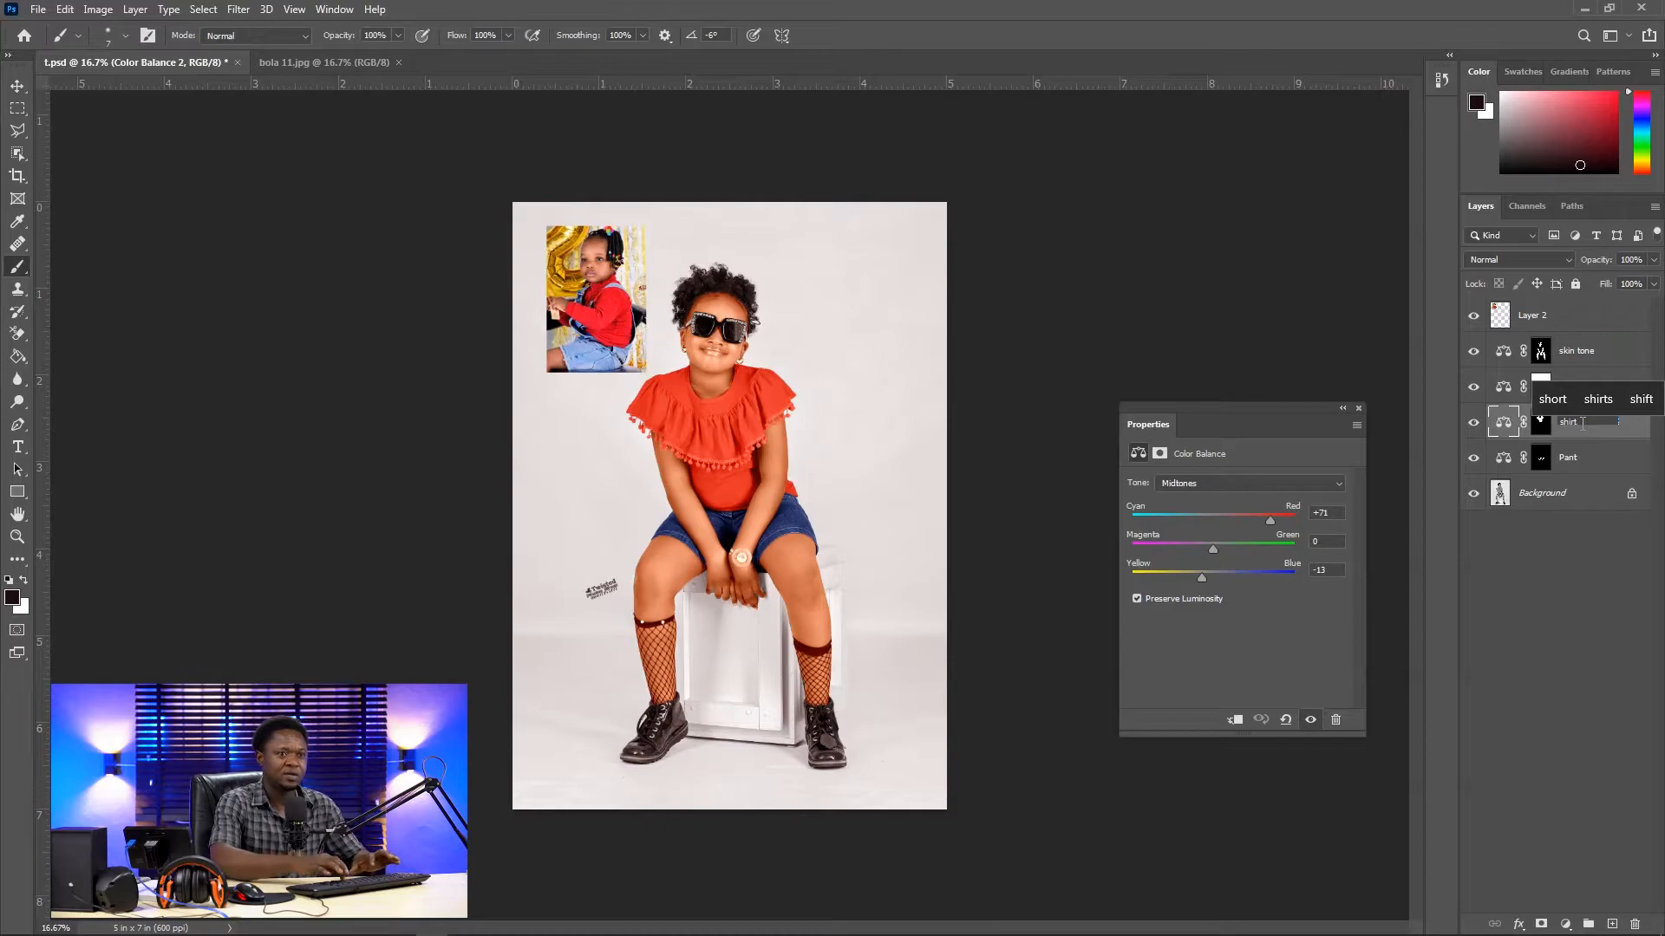
{"action": "key", "text": "Return"}
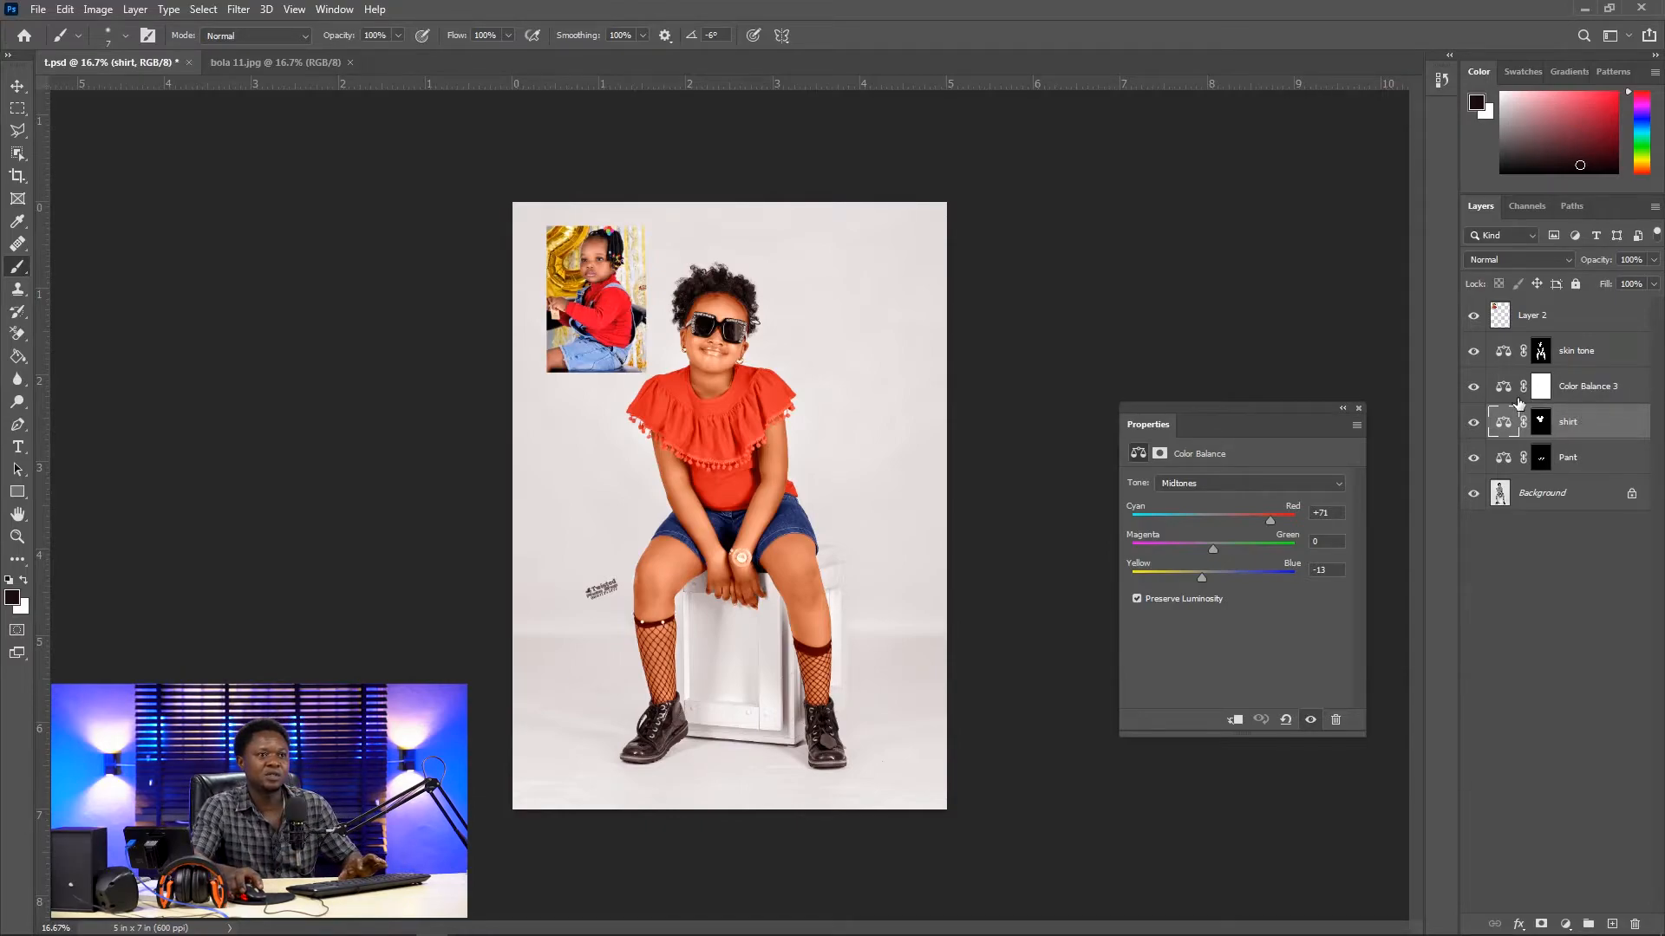
Step: Rename the Color Balance 3 layer as hair
{"action": "left_click", "coordinate": [1474, 387]}
{"action": "left_click", "coordinate": [1568, 394]}
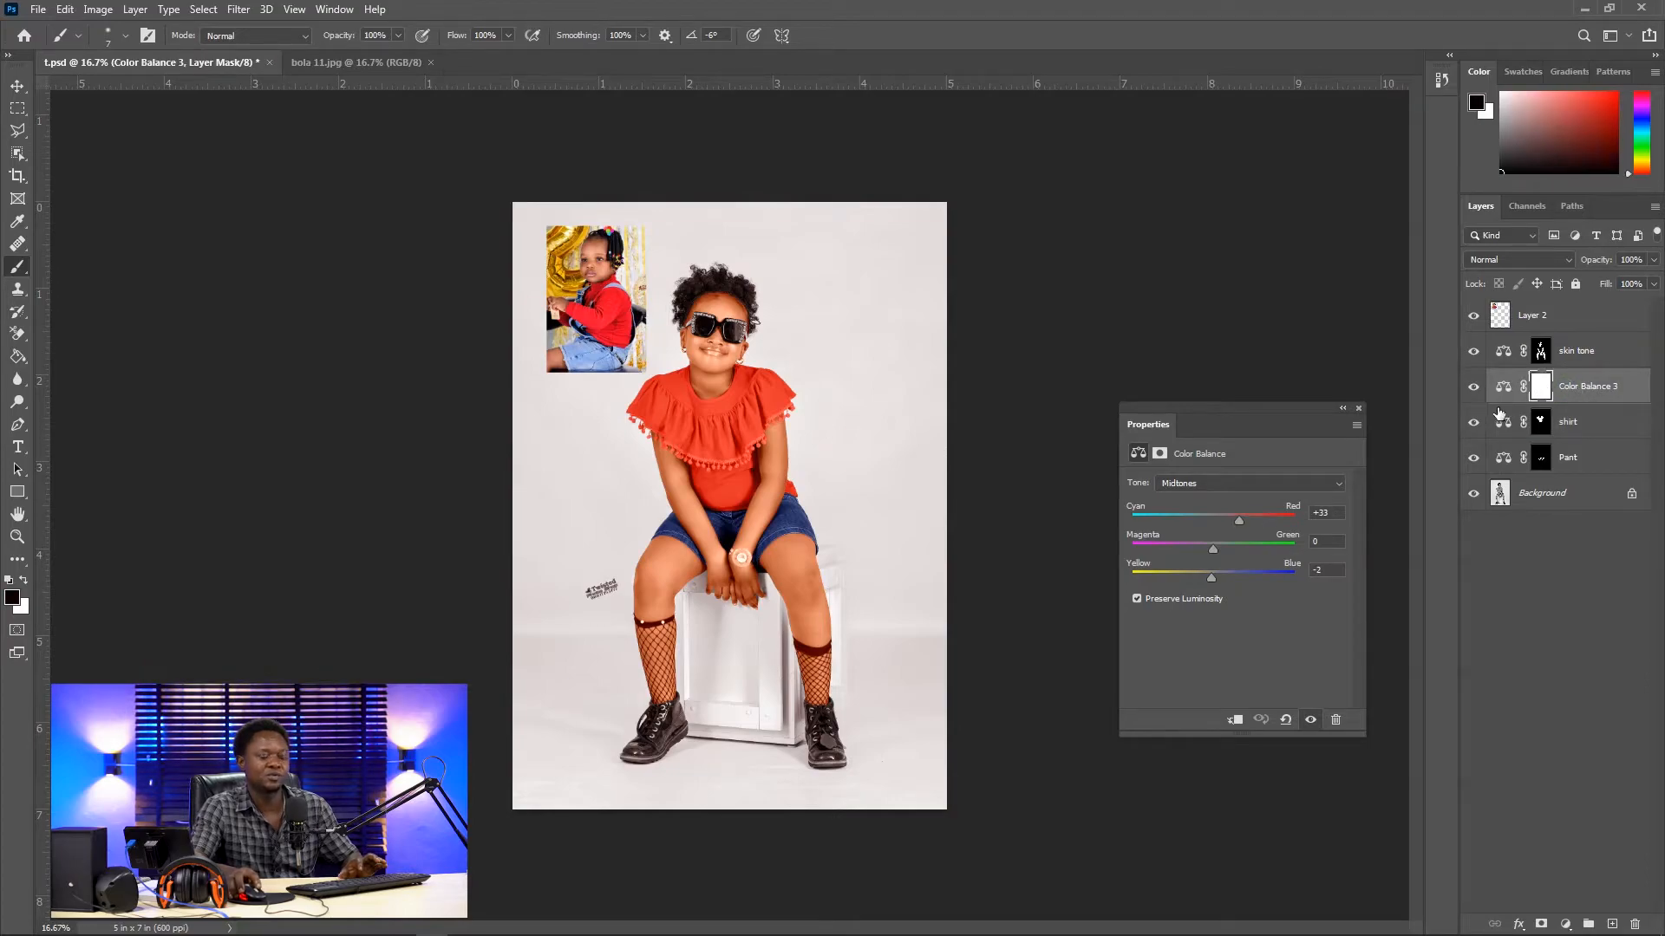
{"action": "double_click", "coordinate": [1576, 389]}
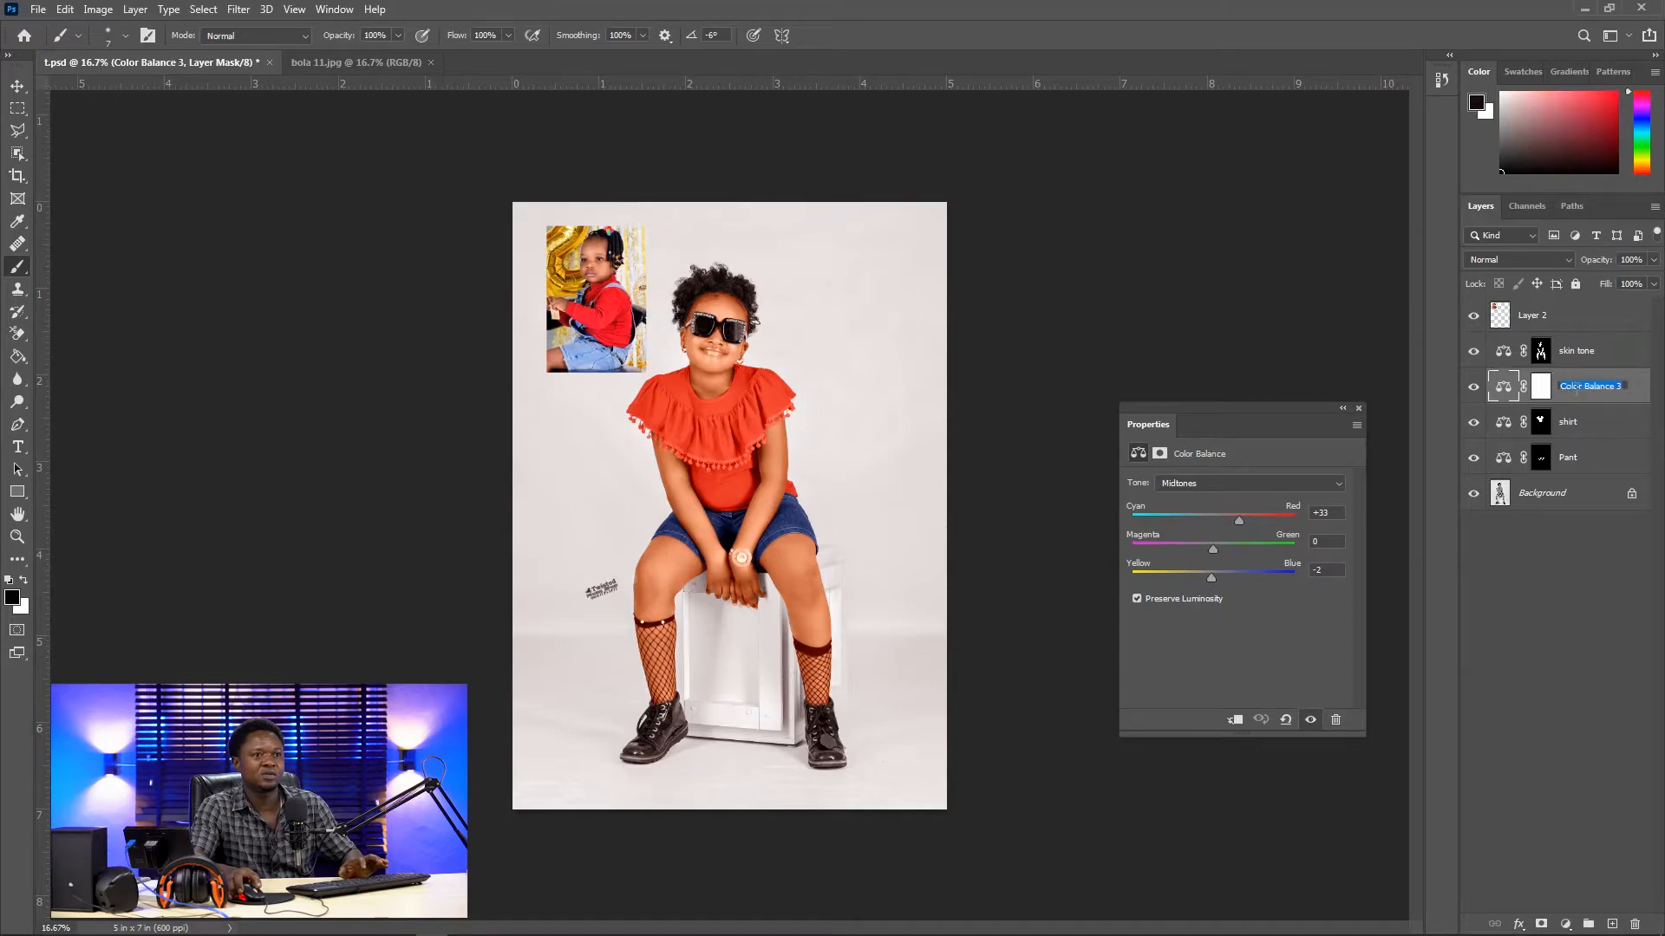
{"action": "type", "text": "h"}
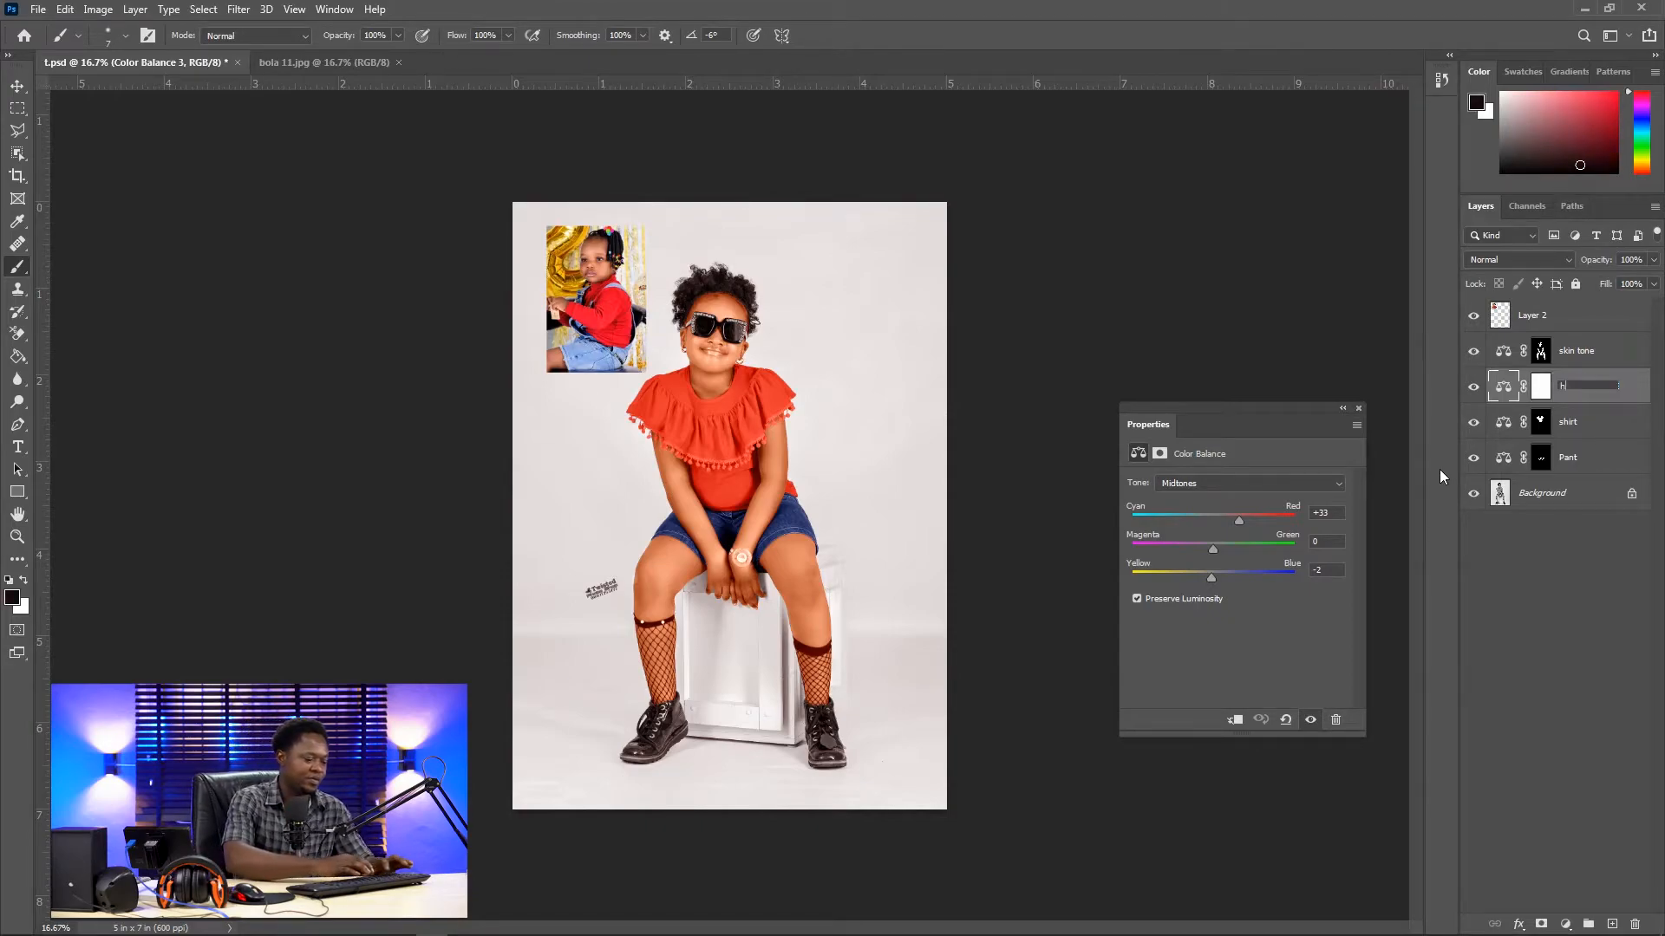
{"action": "type", "text": "air"}
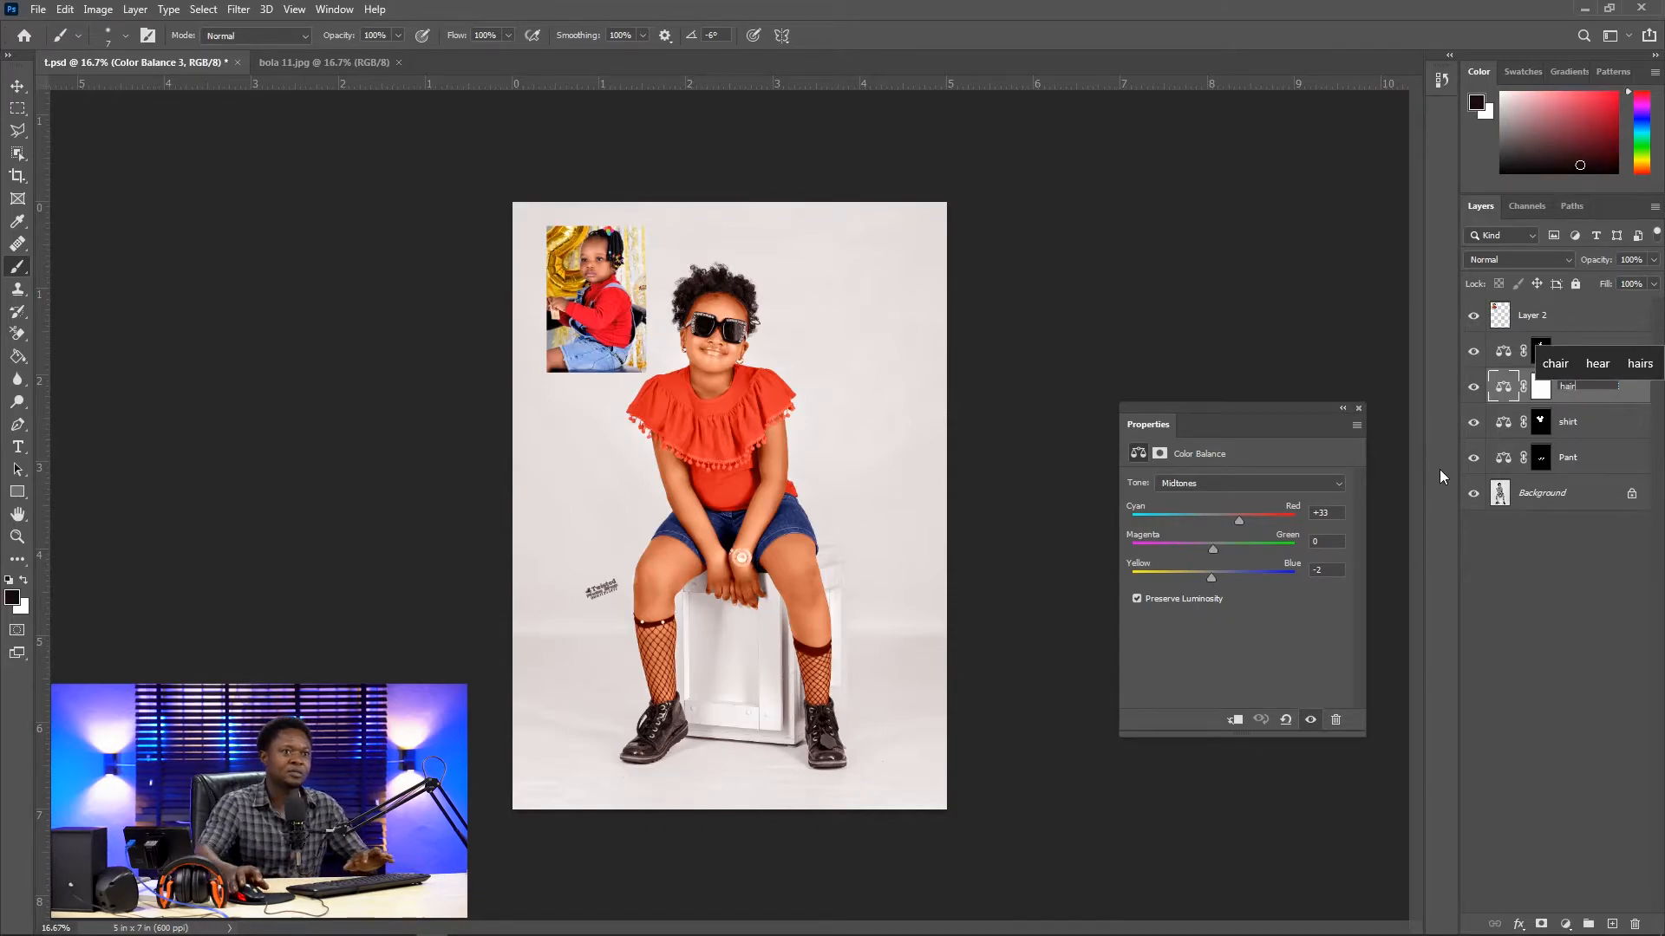
{"action": "key", "text": "Return"}
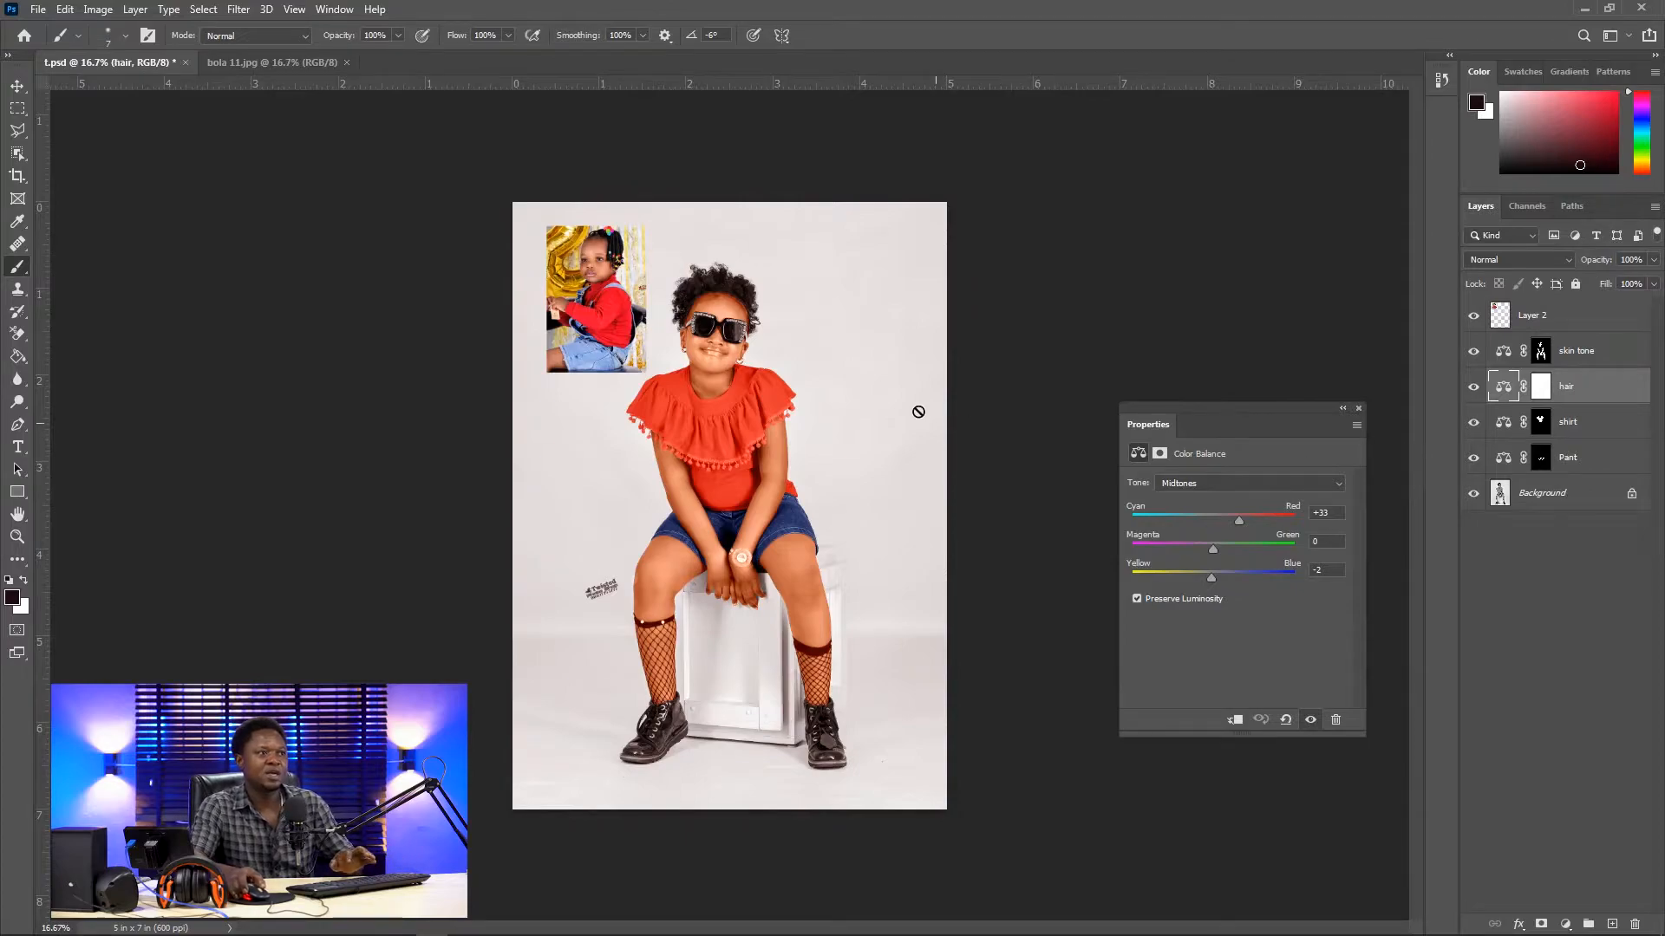
Step: Invert the hair layer's mask to black to hide its colour across the whole photo
{"action": "scroll", "coordinate": [1075, 546], "scroll_direction": "up", "scroll_amount": 4}
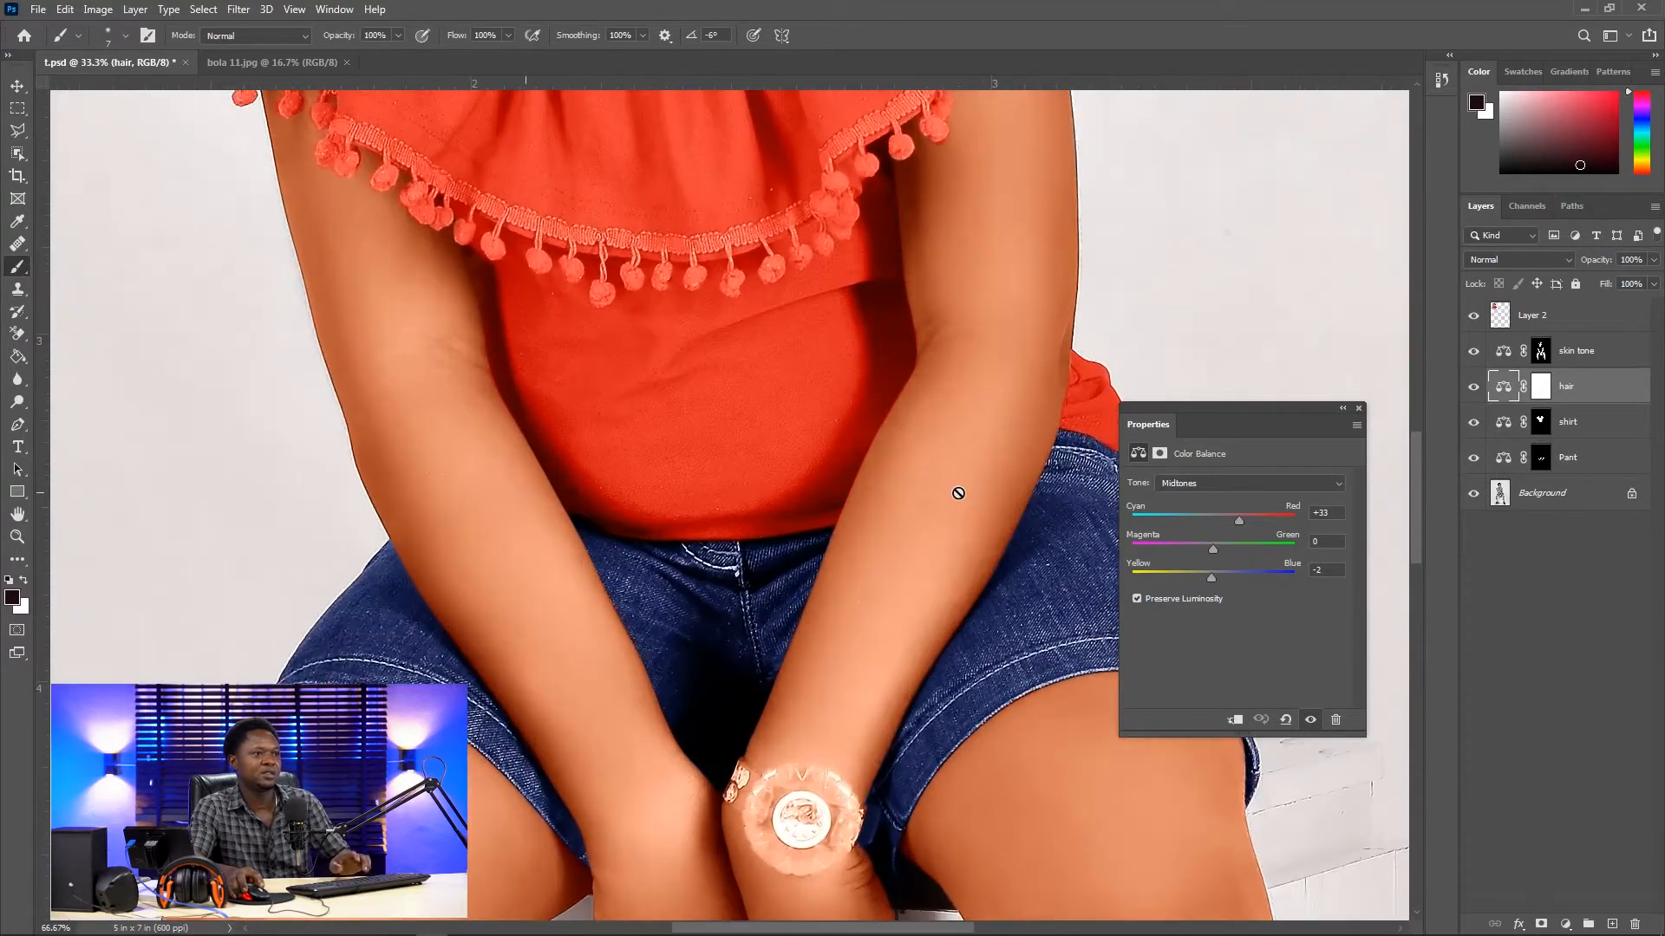
{"action": "left_click_drag", "start_coordinate": [825, 291], "coordinate": [819, 884]}
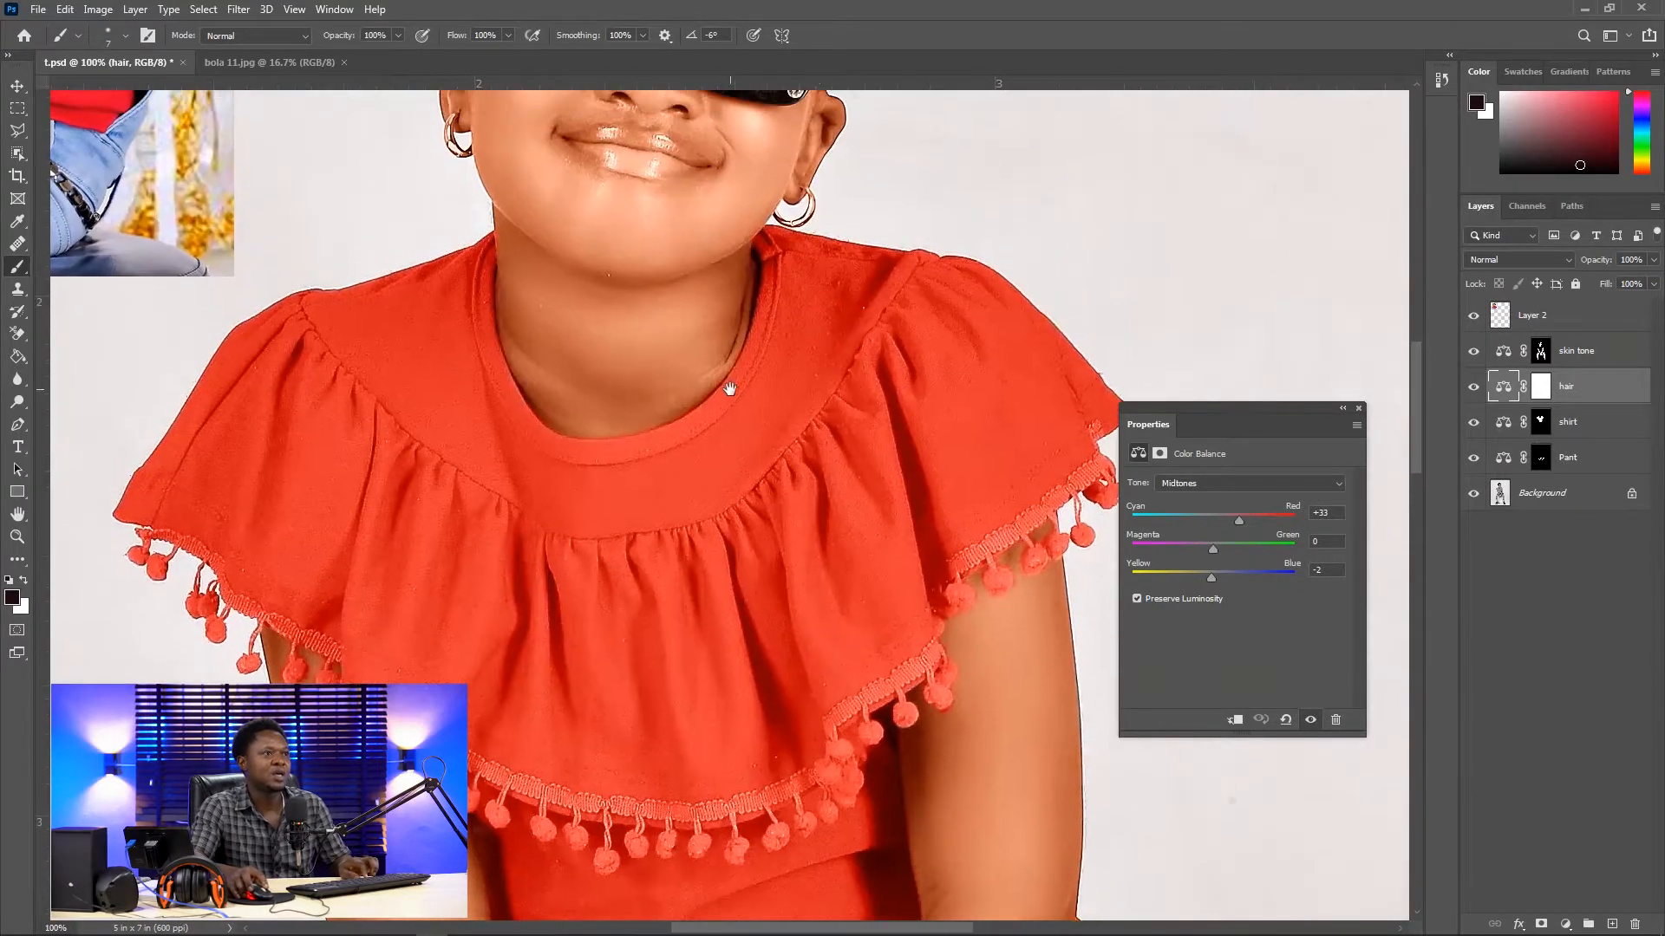
{"action": "left_click_drag", "start_coordinate": [728, 387], "coordinate": [724, 871]}
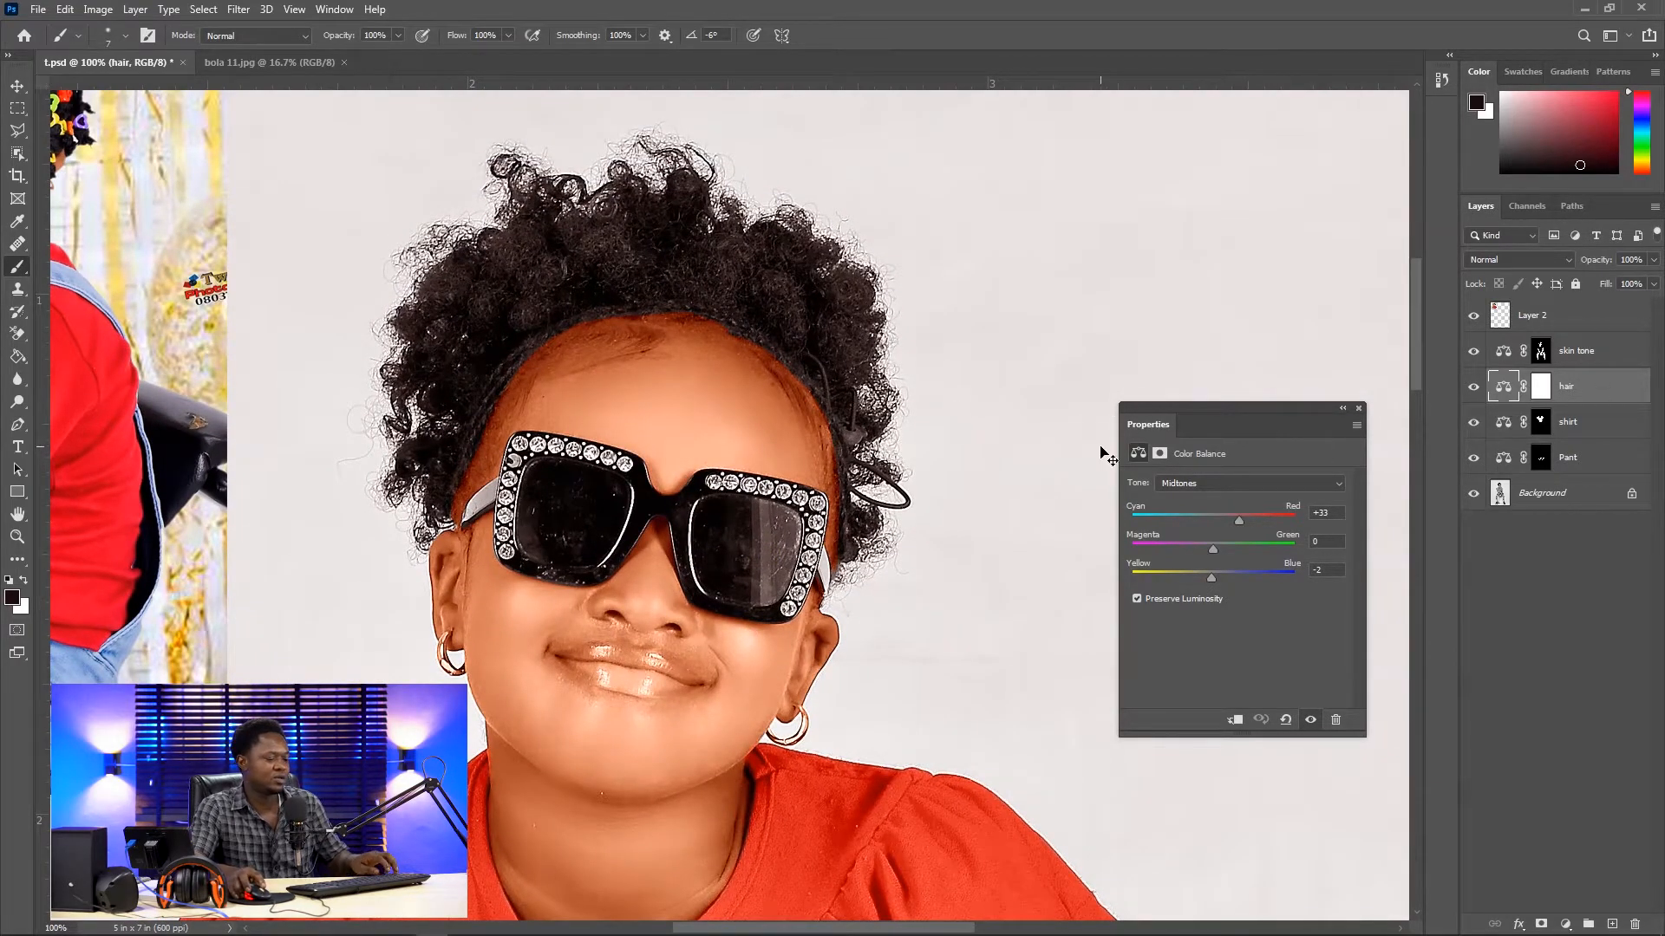
{"action": "left_click", "coordinate": [1541, 386]}
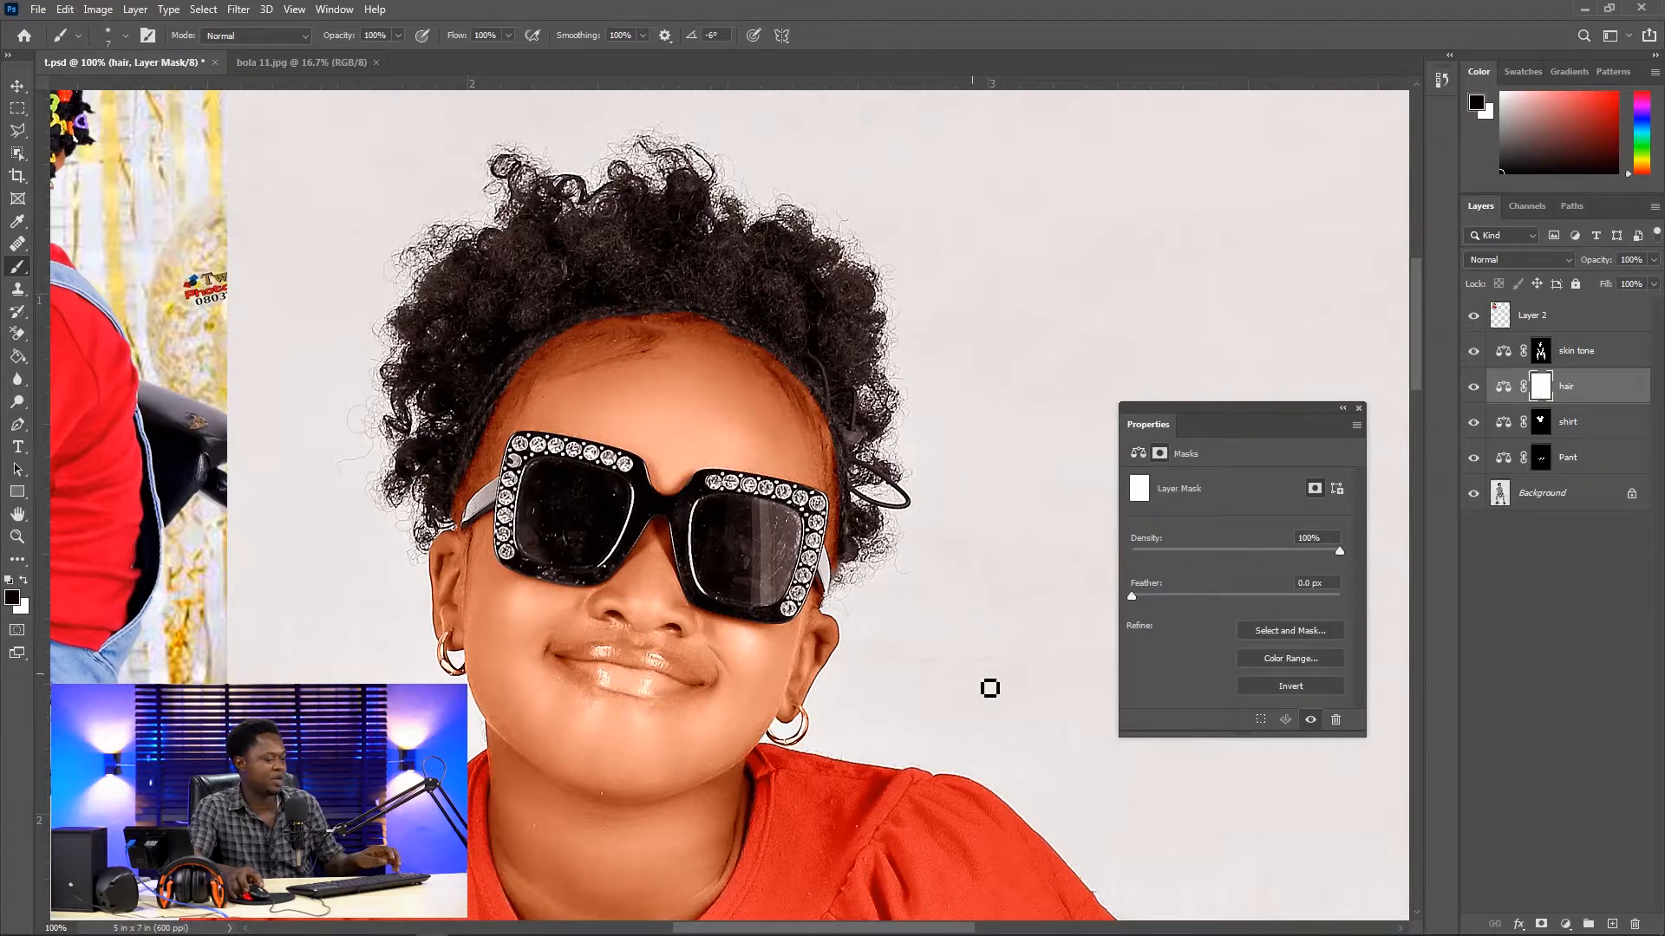
{"action": "key", "text": "ctrl+i"}
{"action": "key", "text": "ctrl+i"}
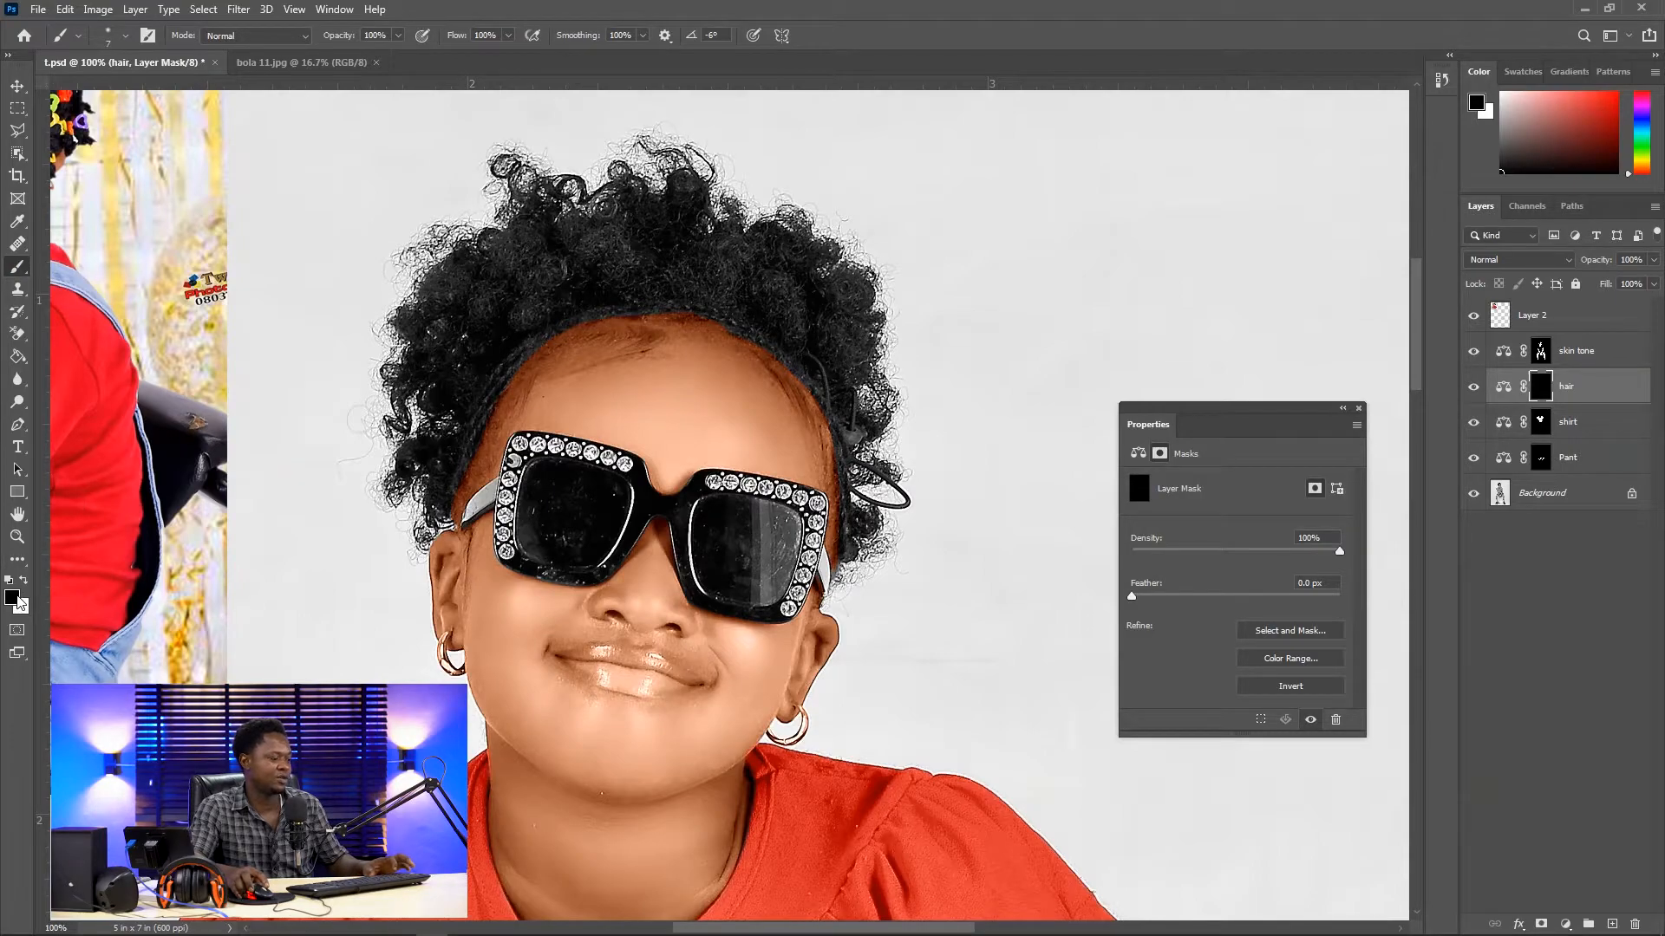
Step: Paint white over the child's hair on the hair layer's mask with a soft brush enlarged to size 90
{"action": "key", "text": "x"}
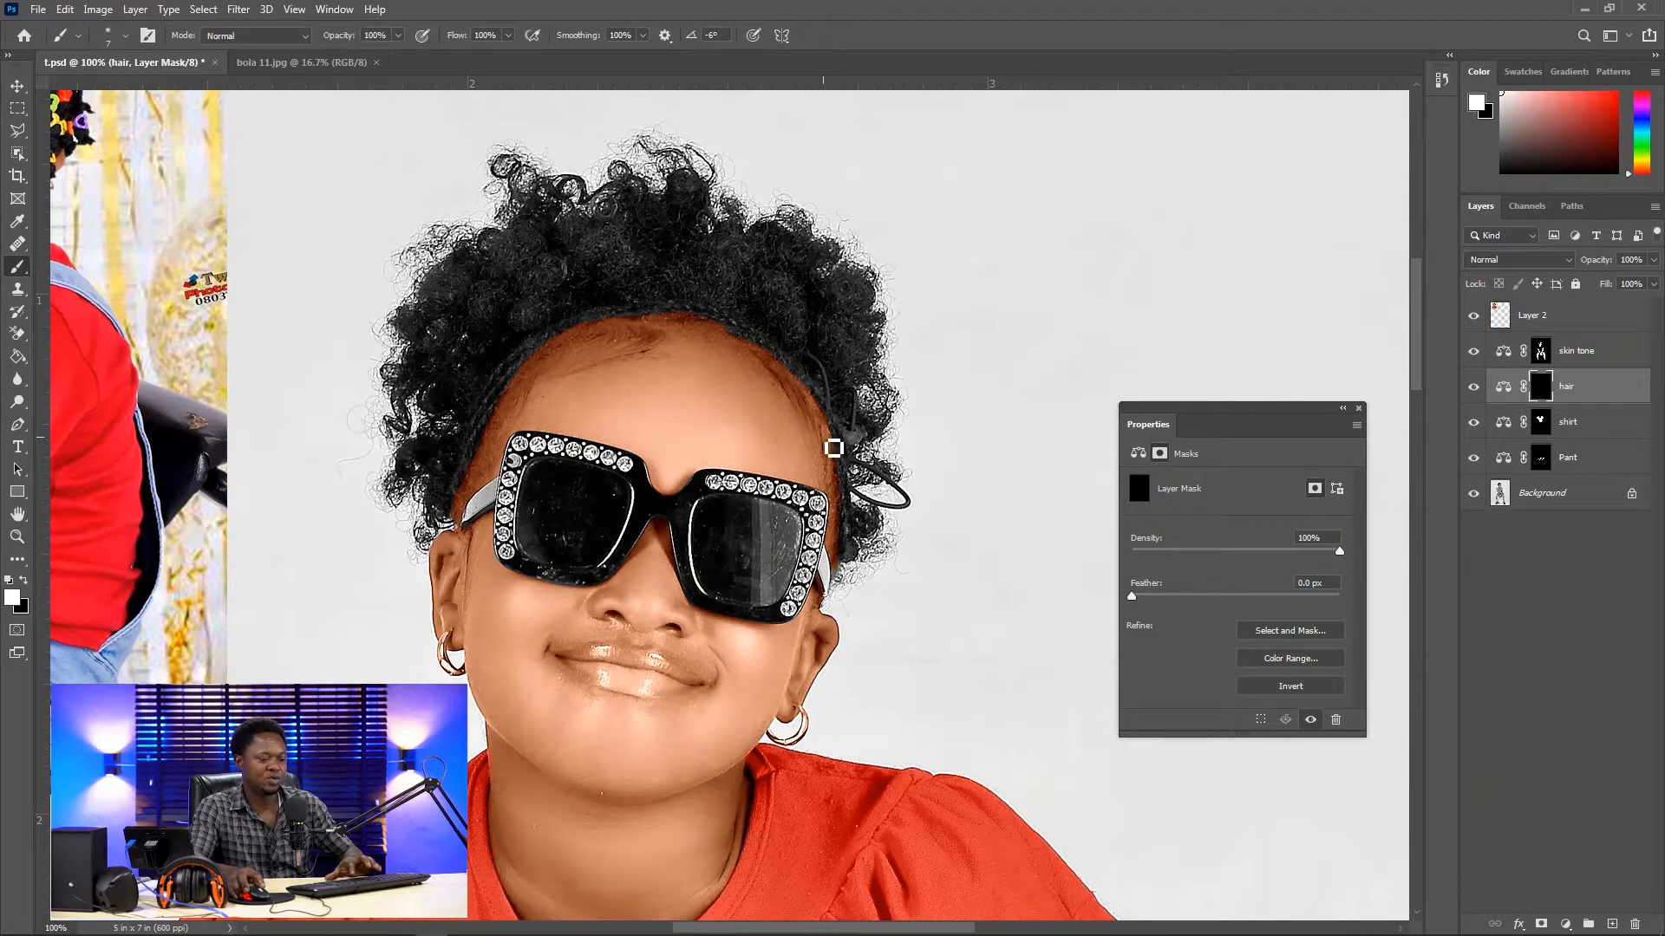
{"action": "key", "text": "bracketright"}
{"action": "key", "text": "bracketright"}
{"action": "key", "text": "bracketright"}
{"action": "key", "text": "bracketright"}
{"action": "key", "text": "bracketright"}
{"action": "key", "text": "bracketright"}
{"action": "key", "text": "bracketright"}
{"action": "key", "text": "bracketright"}
{"action": "key", "text": "bracketright"}
{"action": "key", "text": "bracketright"}
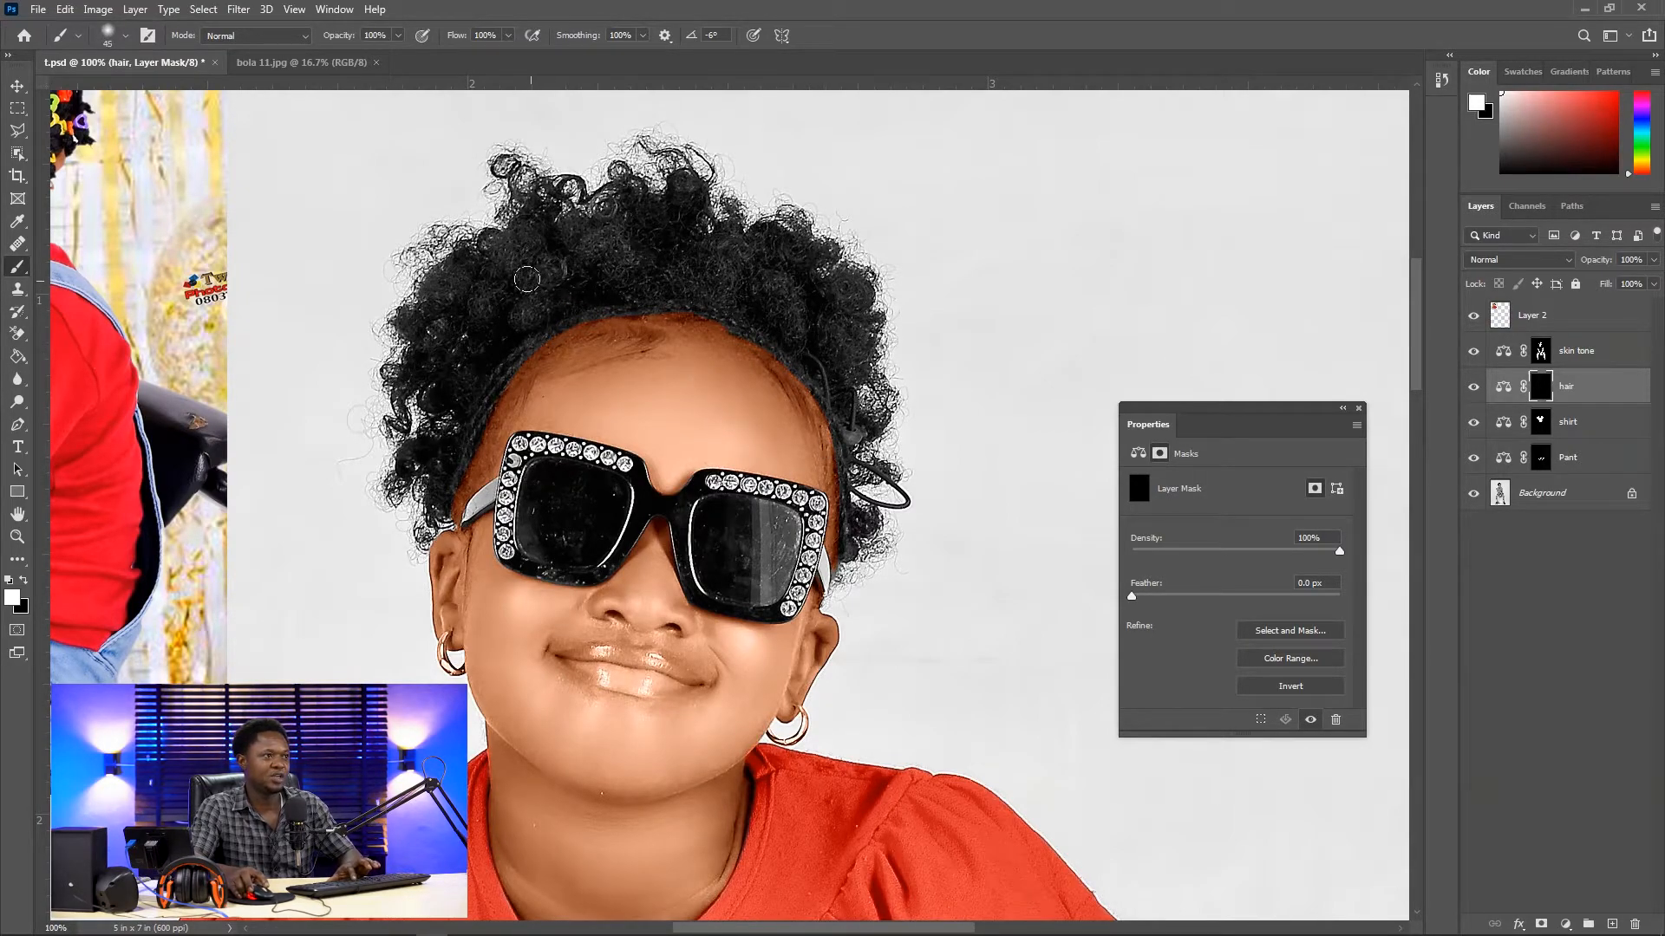
{"action": "key", "text": "bracketright"}
{"action": "key", "text": "bracketright"}
{"action": "key", "text": "bracketright"}
{"action": "key", "text": "bracketright"}
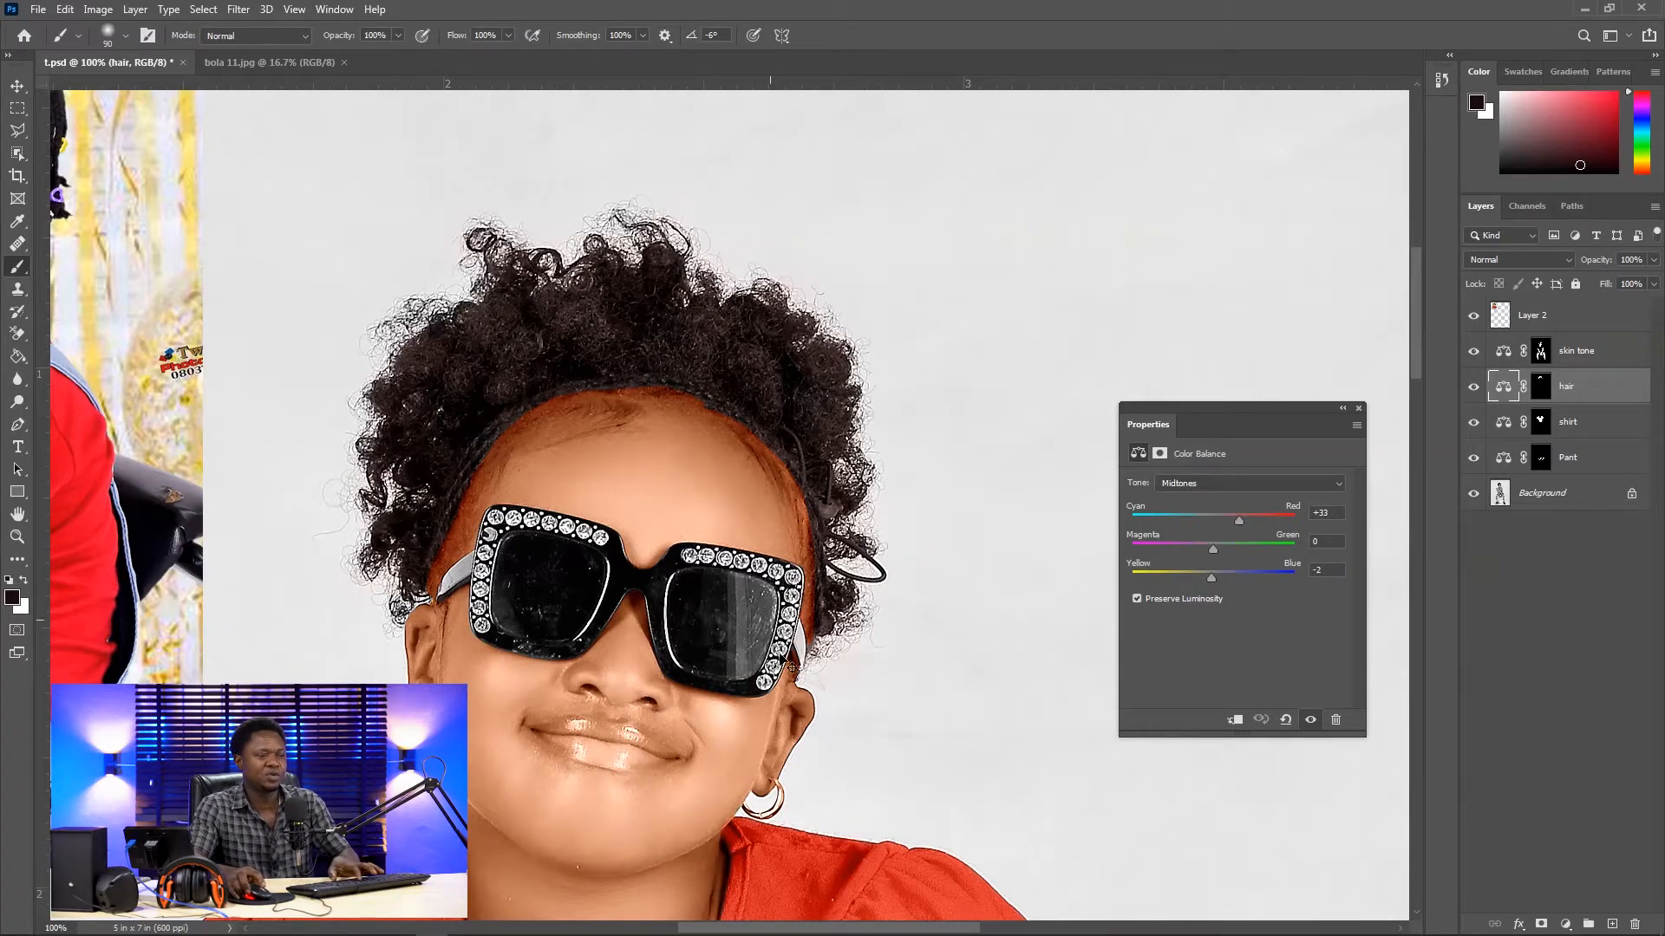
Step: Open the skin tone layer's blending options and raise the Blend If black point of the underlying layer to 50
{"action": "key", "text": "ctrl+plus"}
{"action": "key", "text": "ctrl+plus"}
{"action": "left_click_drag", "start_coordinate": [716, 354], "coordinate": [846, 475]}
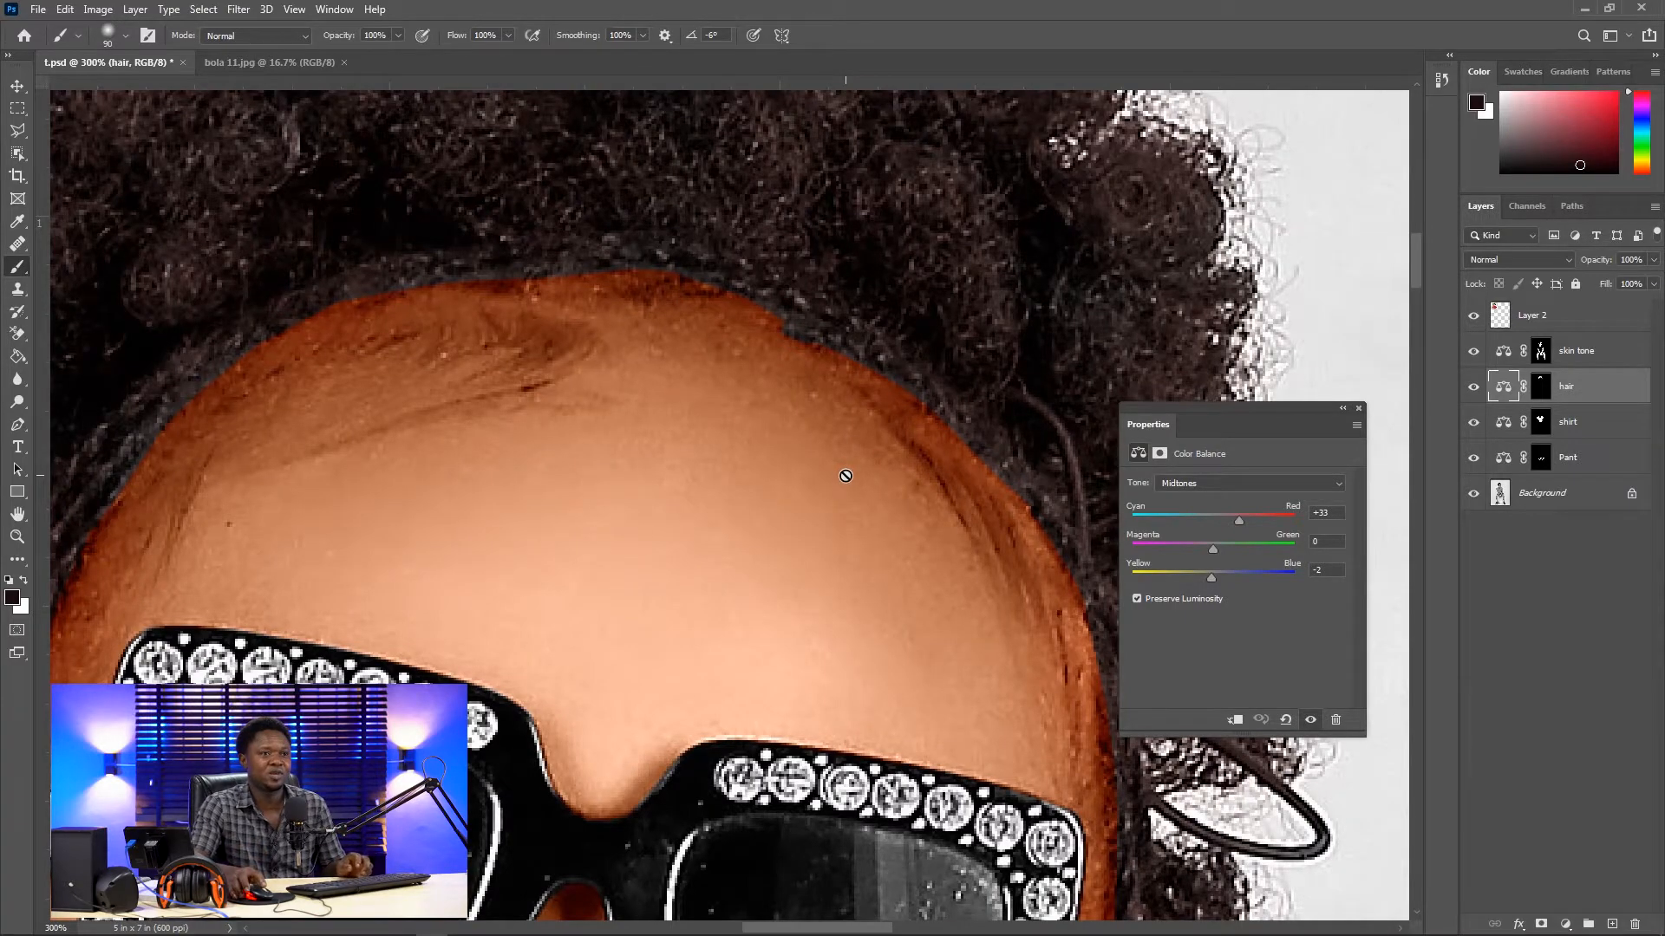
{"action": "left_click", "coordinate": [1568, 355]}
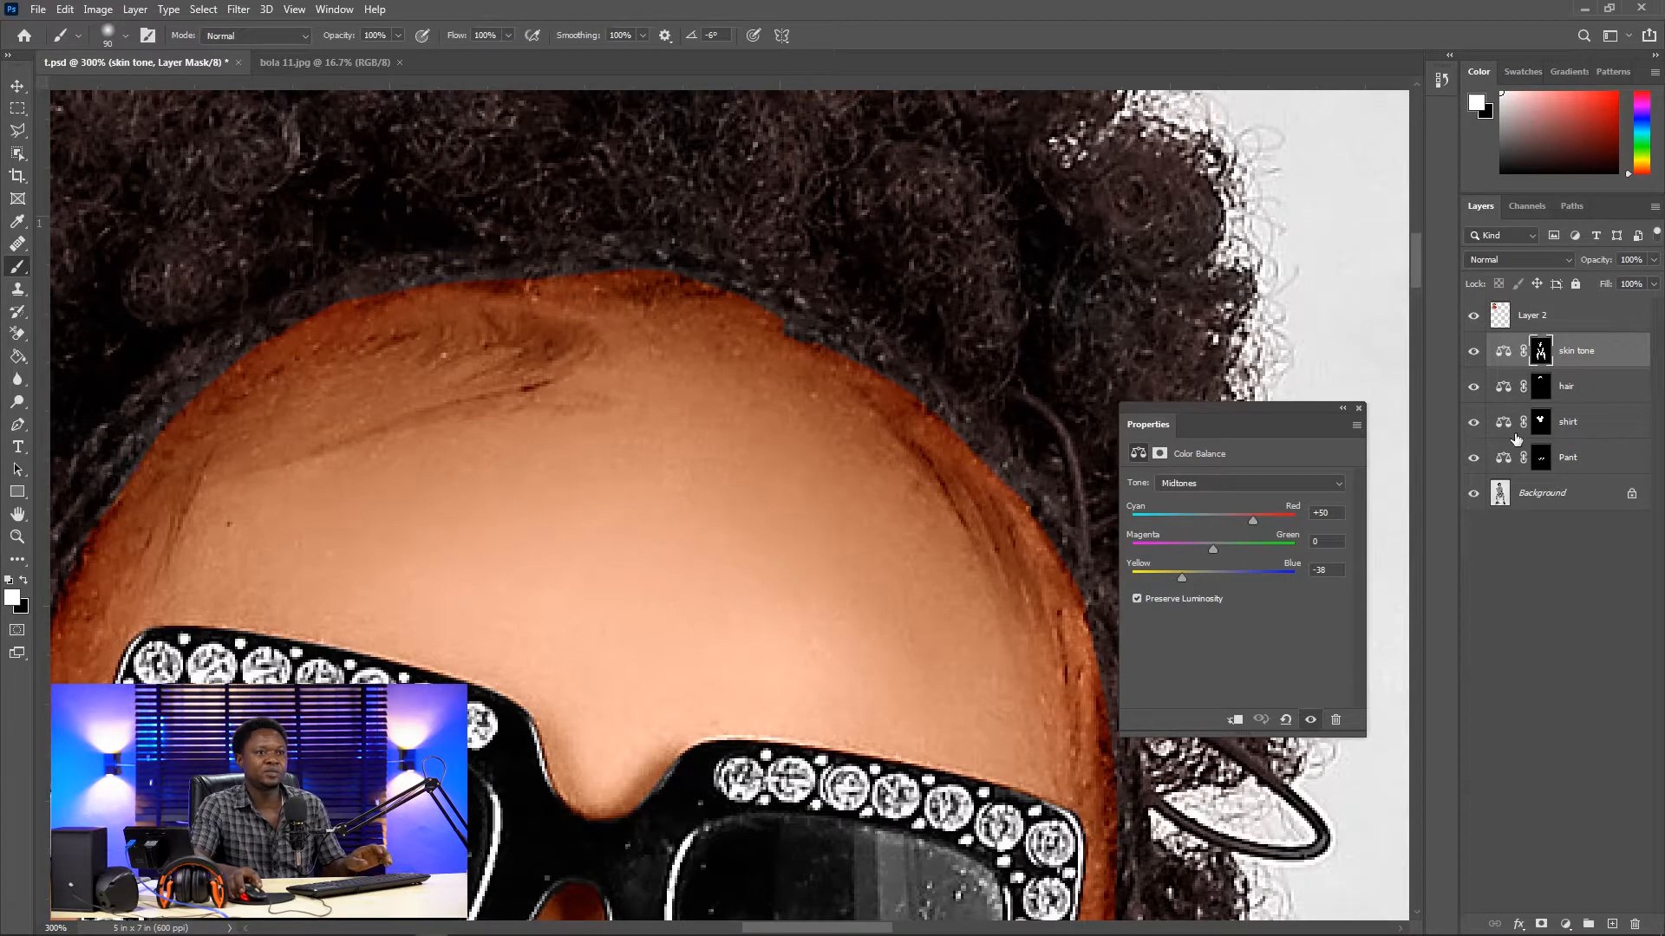
{"action": "key", "text": "x"}
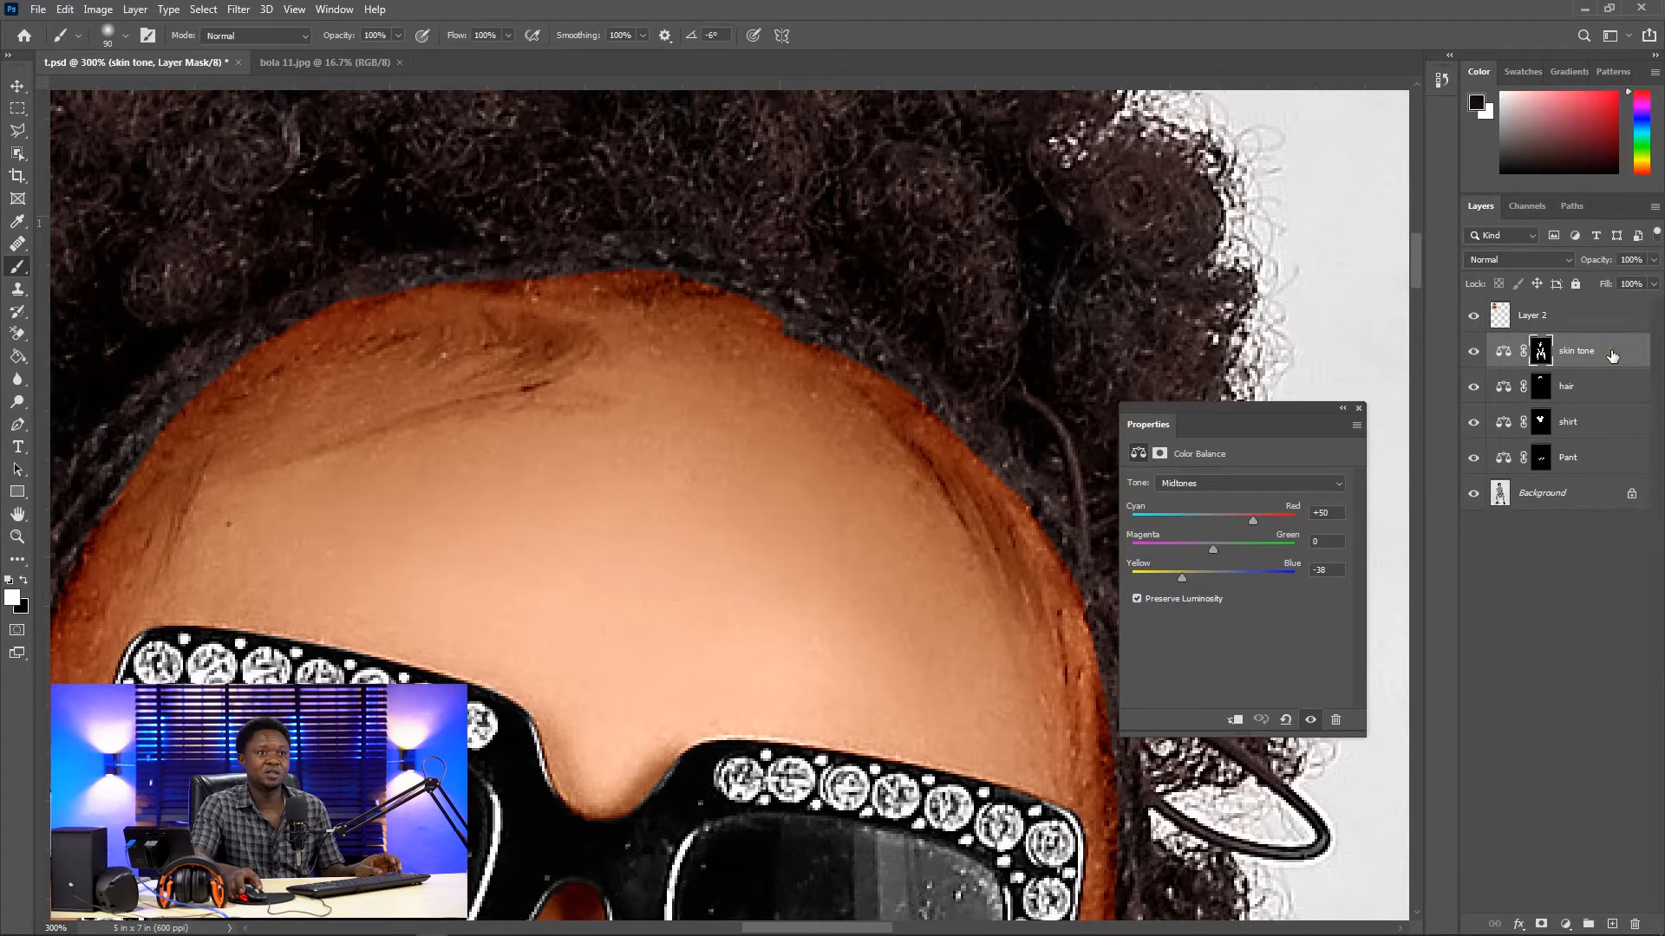
{"action": "double_click", "coordinate": [1611, 355]}
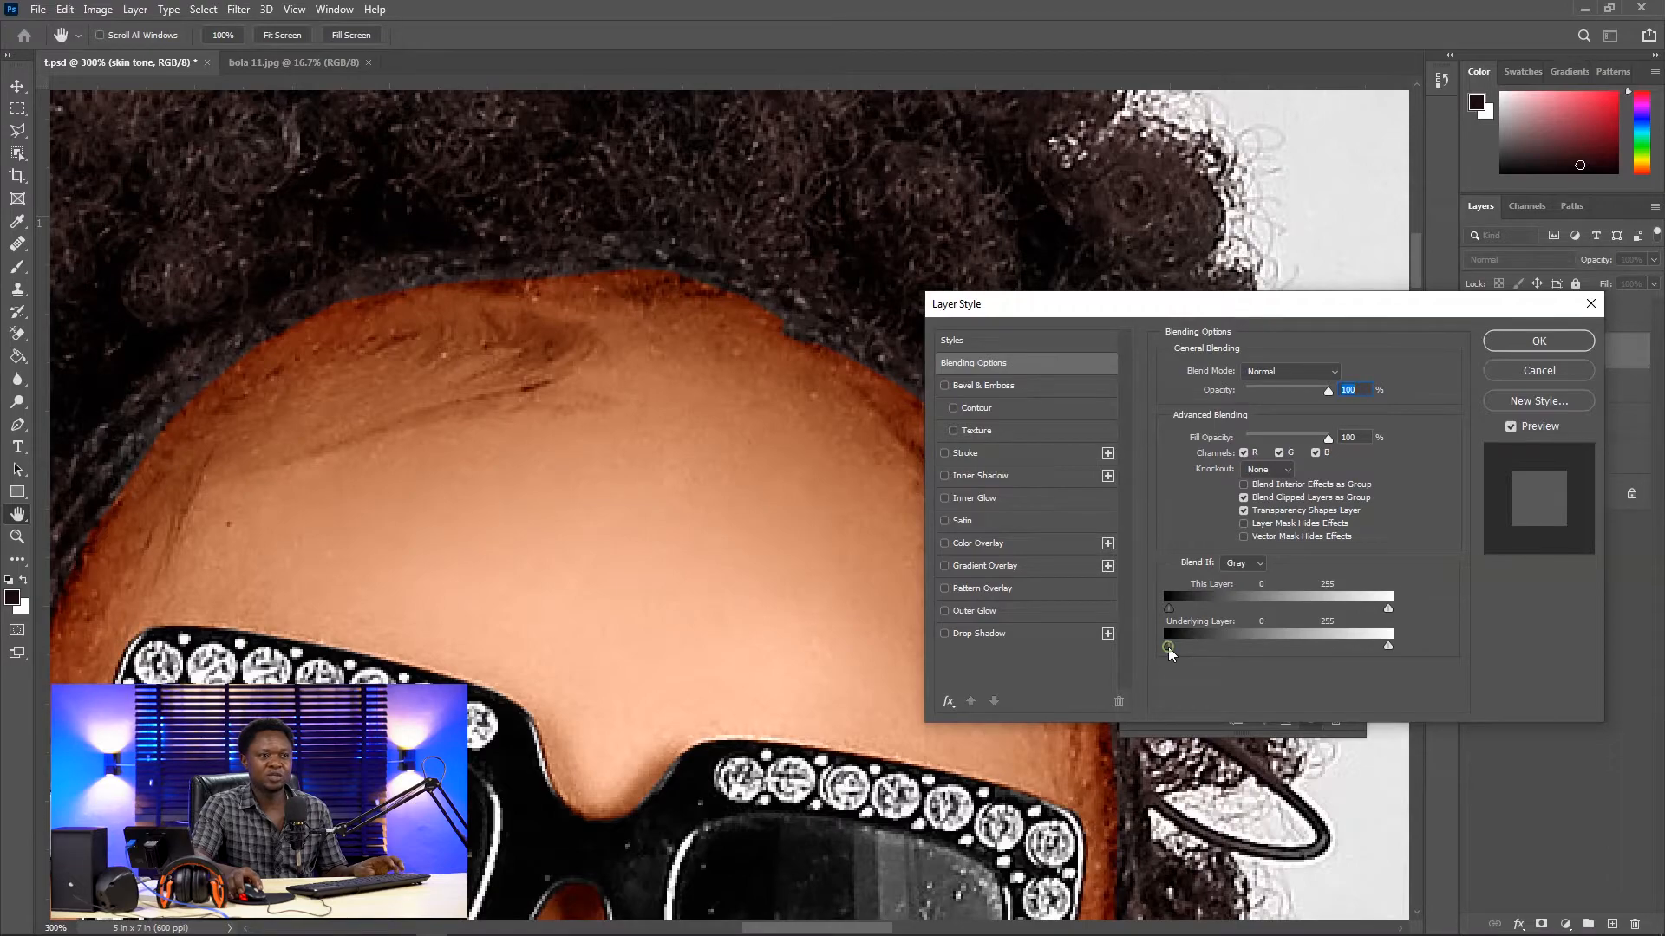
{"action": "left_click_drag", "start_coordinate": [1169, 651], "coordinate": [1218, 652]}
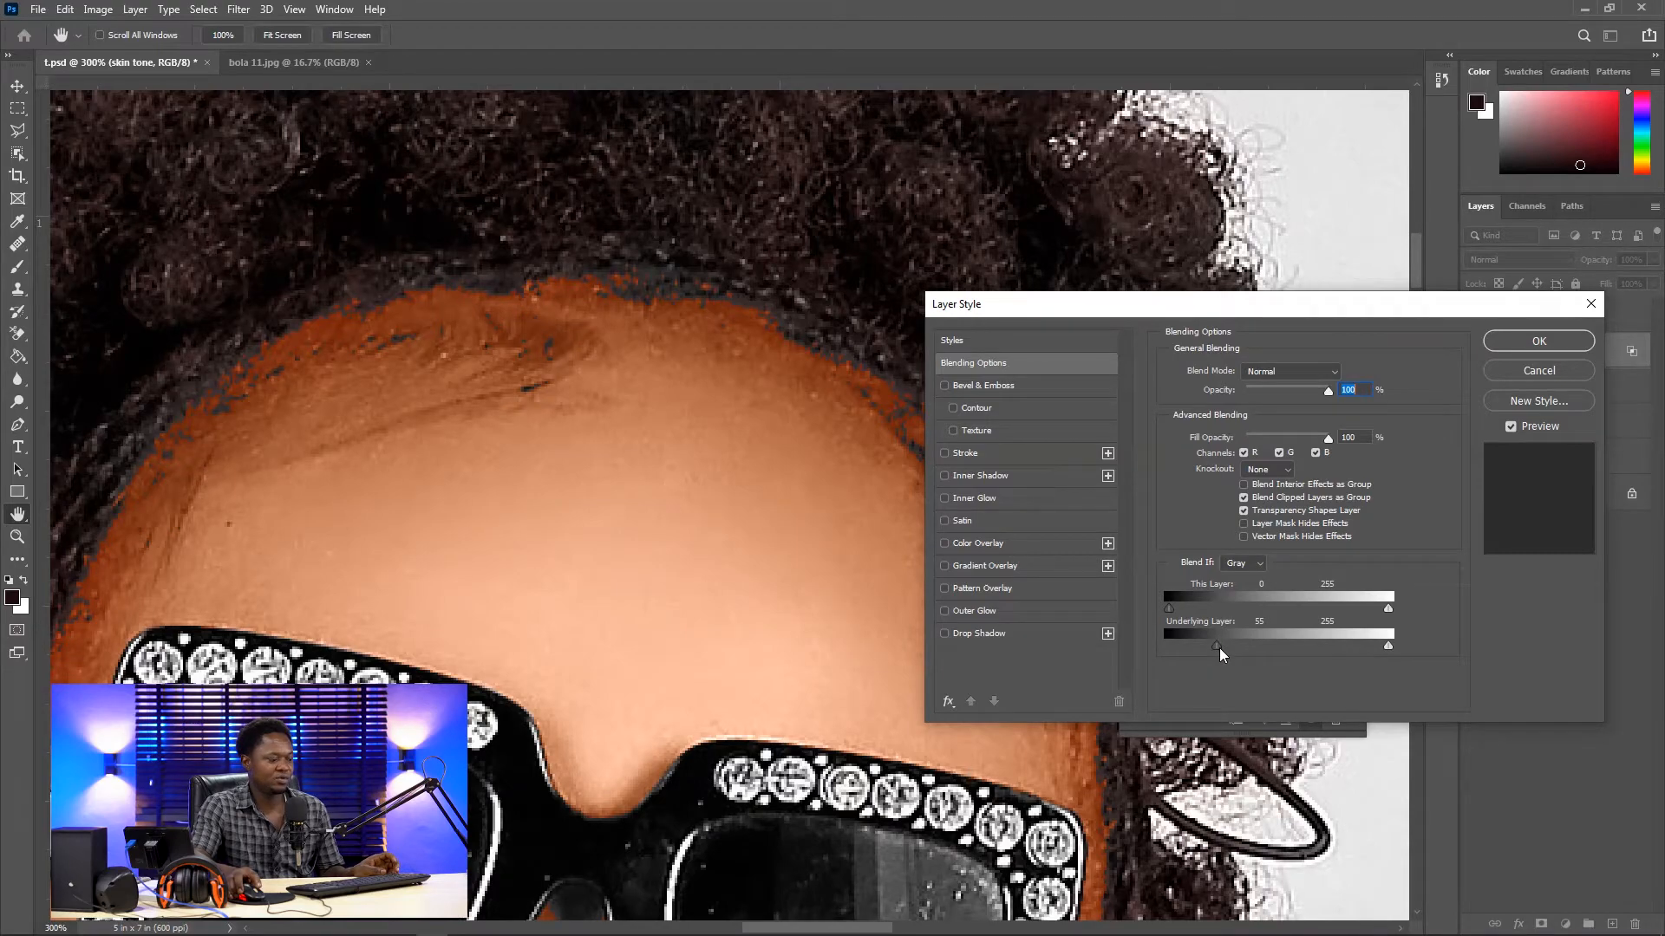
{"action": "left_click_drag", "start_coordinate": [1212, 652], "coordinate": [1213, 652]}
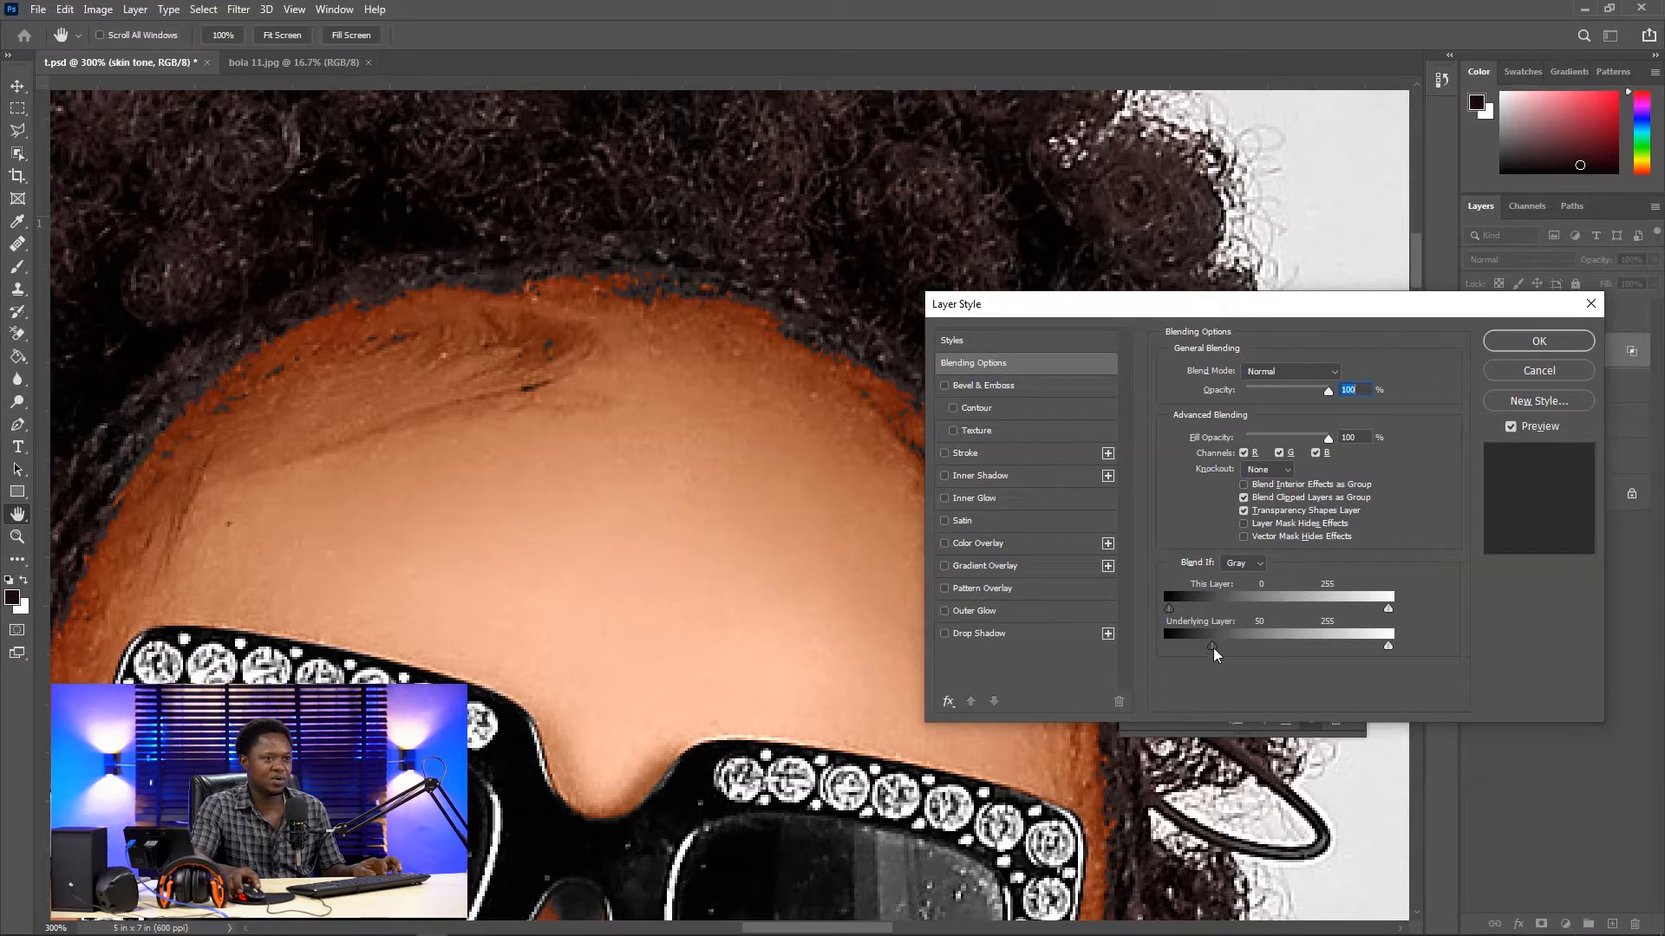
Step: Split the underlying layer's Blend If black point to 43 / 85 to soften the skin colour's transition at the hairline
{"action": "left_click_drag", "start_coordinate": [1212, 646], "coordinate": [1224, 653], "text": "alt"}
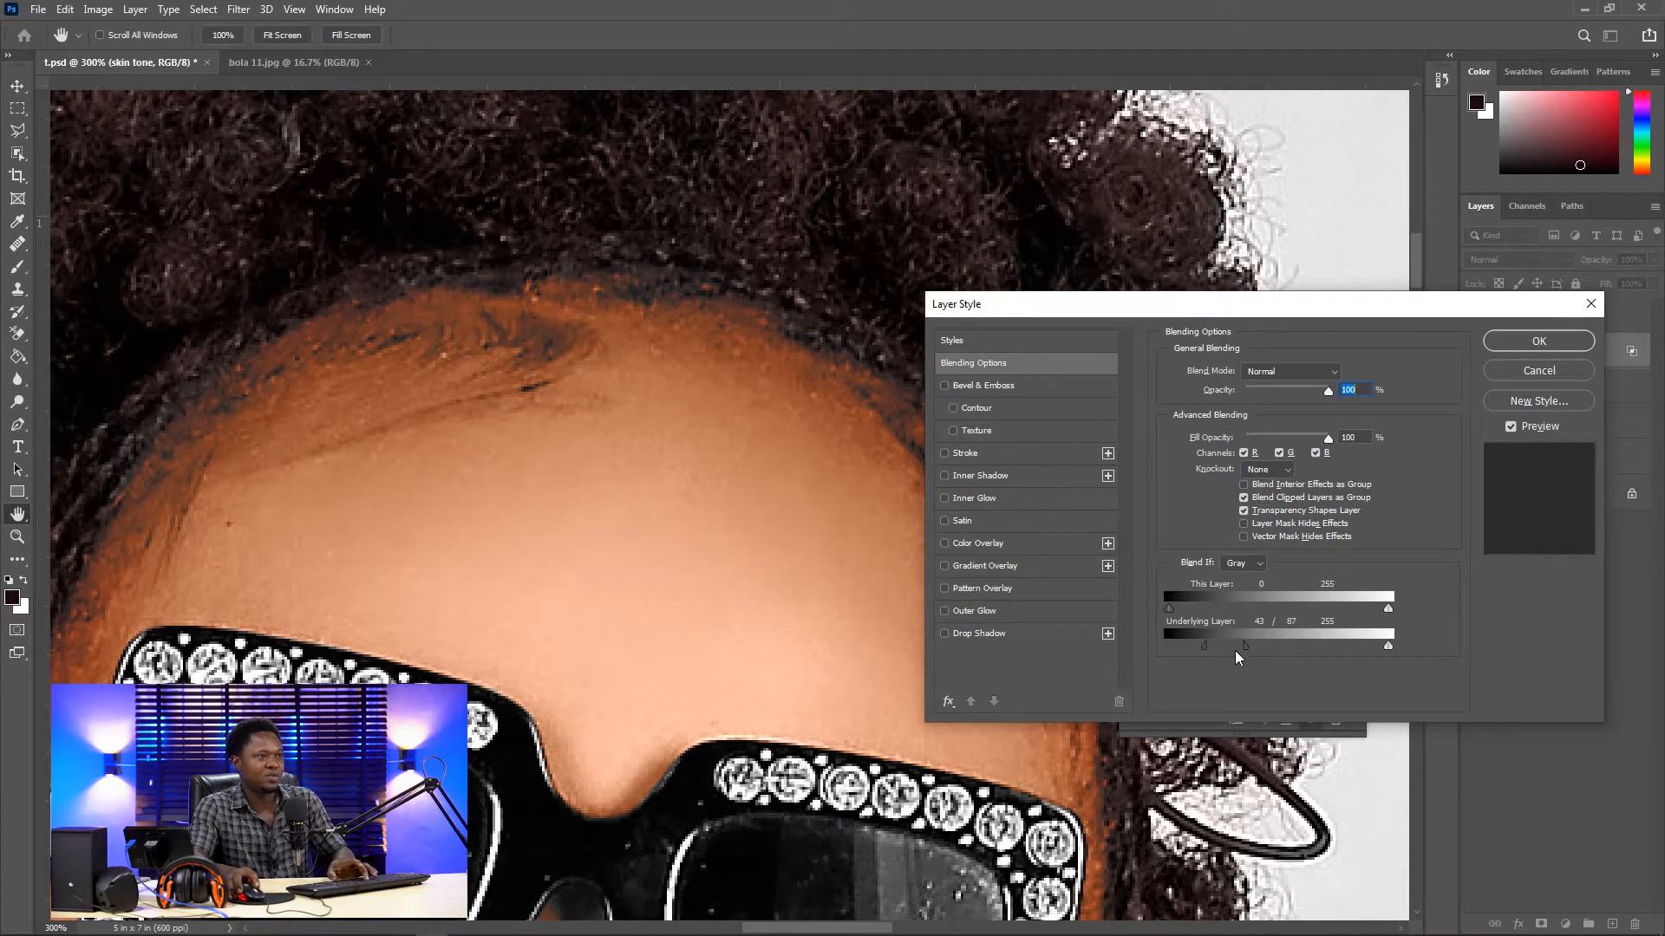
{"action": "key", "text": "ctrl+minus"}
{"action": "key", "text": "ctrl+minus"}
{"action": "key", "text": "ctrl+minus"}
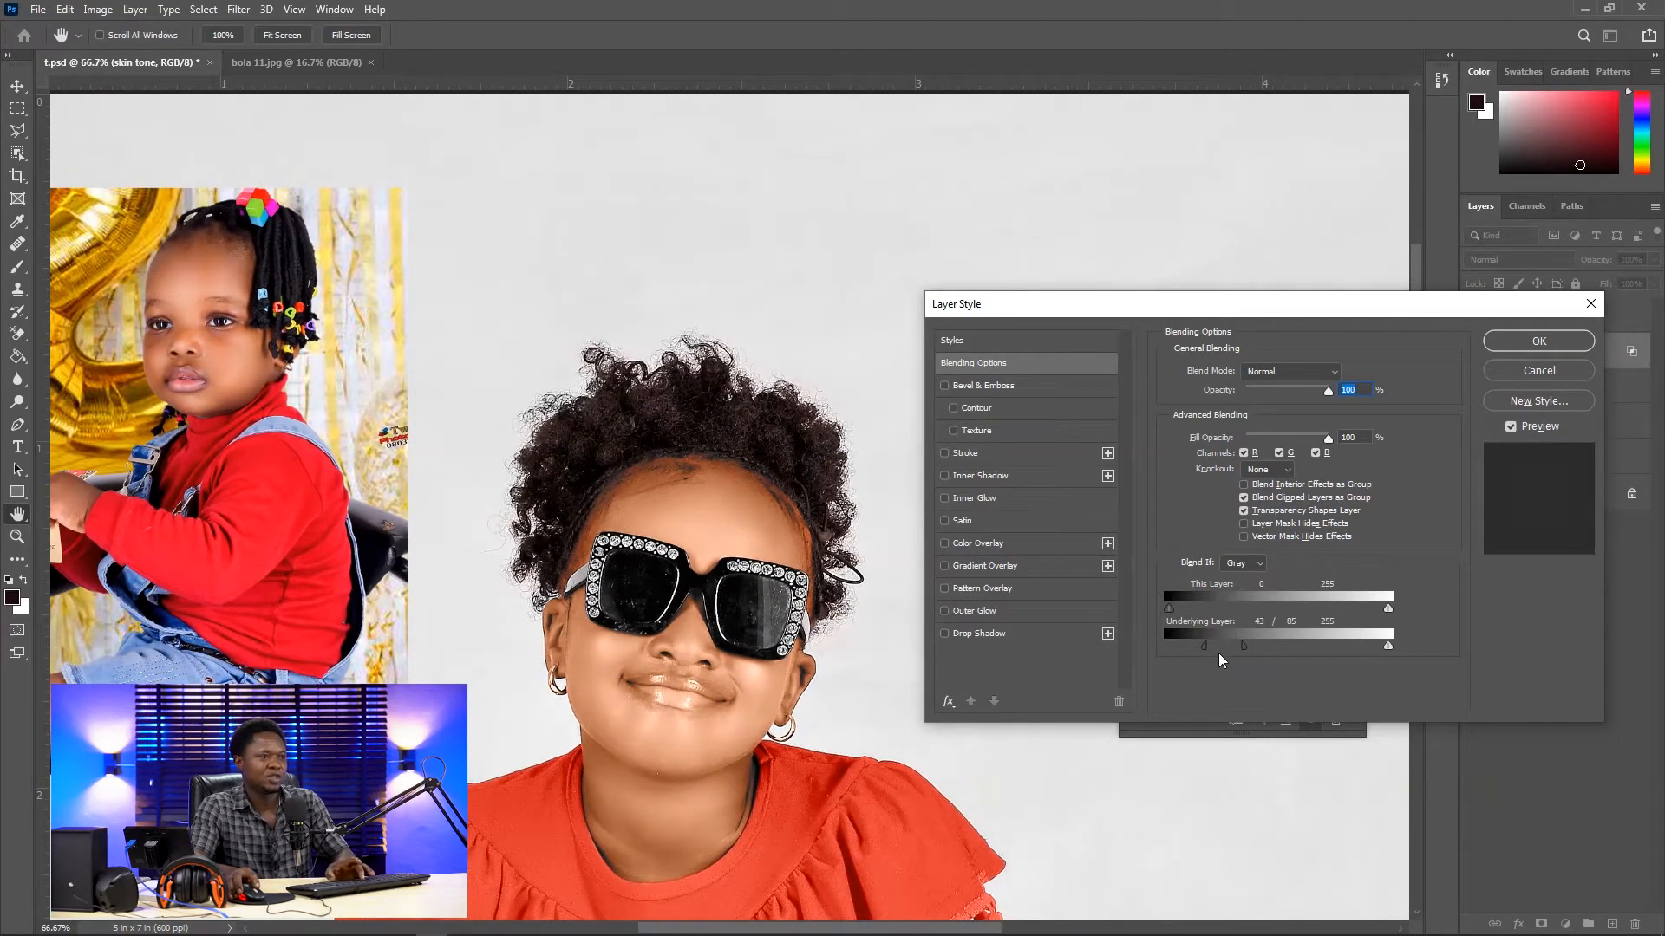
Step: Check the softened hairline up close and apply the skin tone layer's blending options
{"action": "key", "text": "ctrl+plus"}
{"action": "key", "text": "ctrl+plus"}
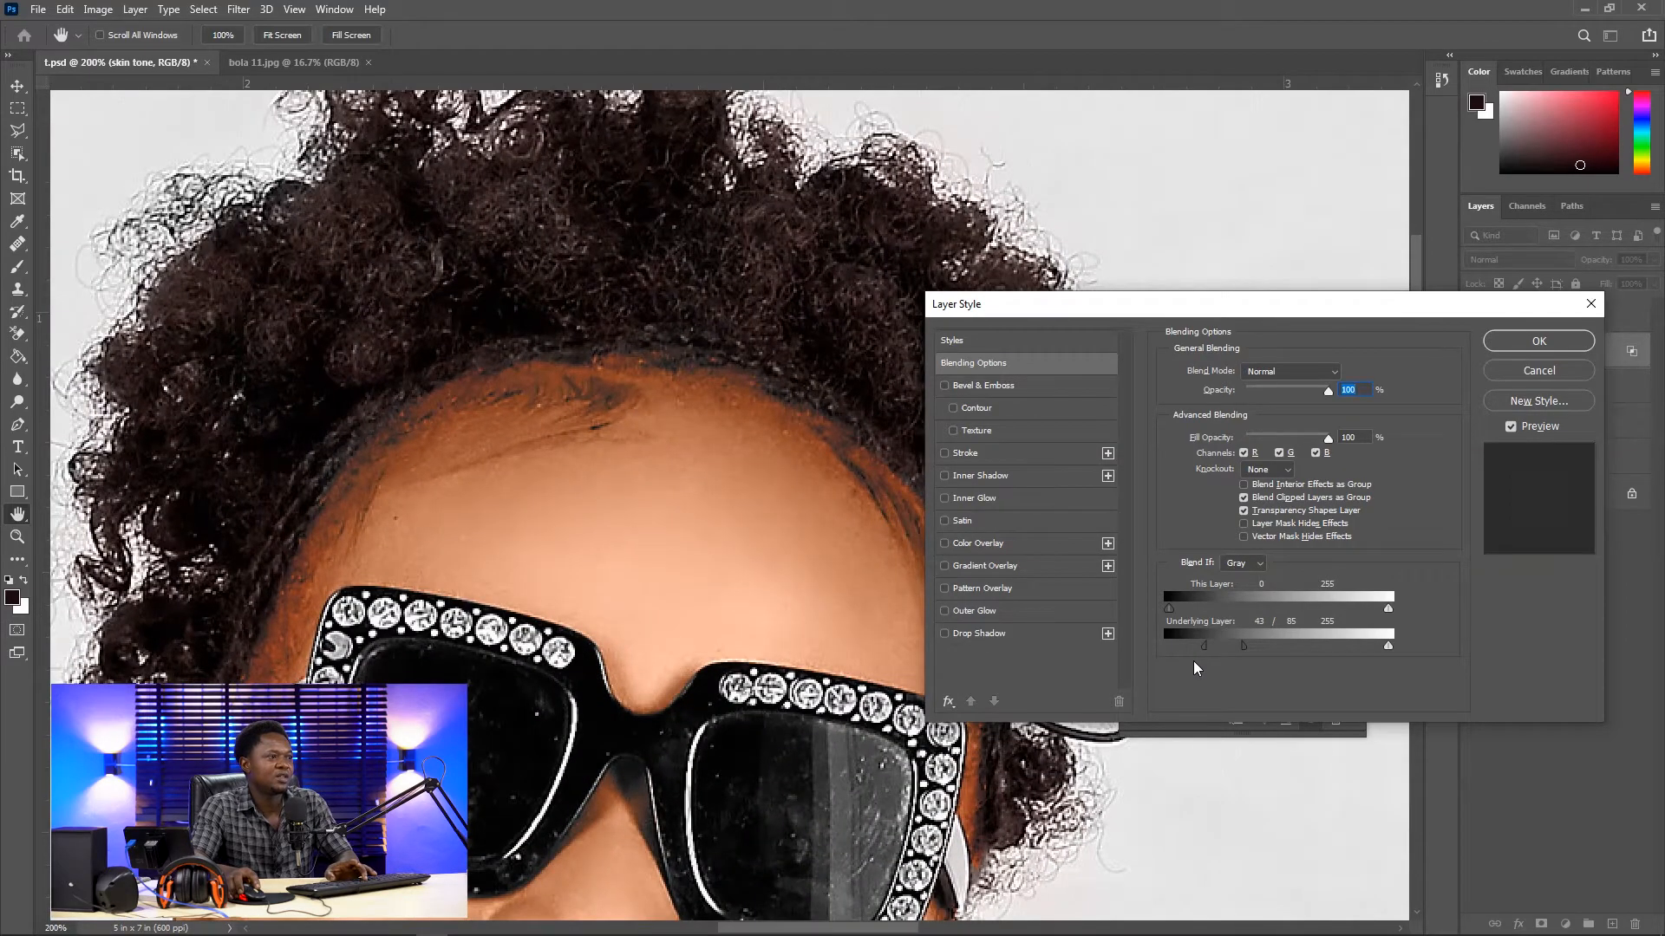
{"action": "key", "text": "ctrl+minus"}
{"action": "key", "text": "ctrl+minus"}
{"action": "key", "text": "ctrl+minus"}
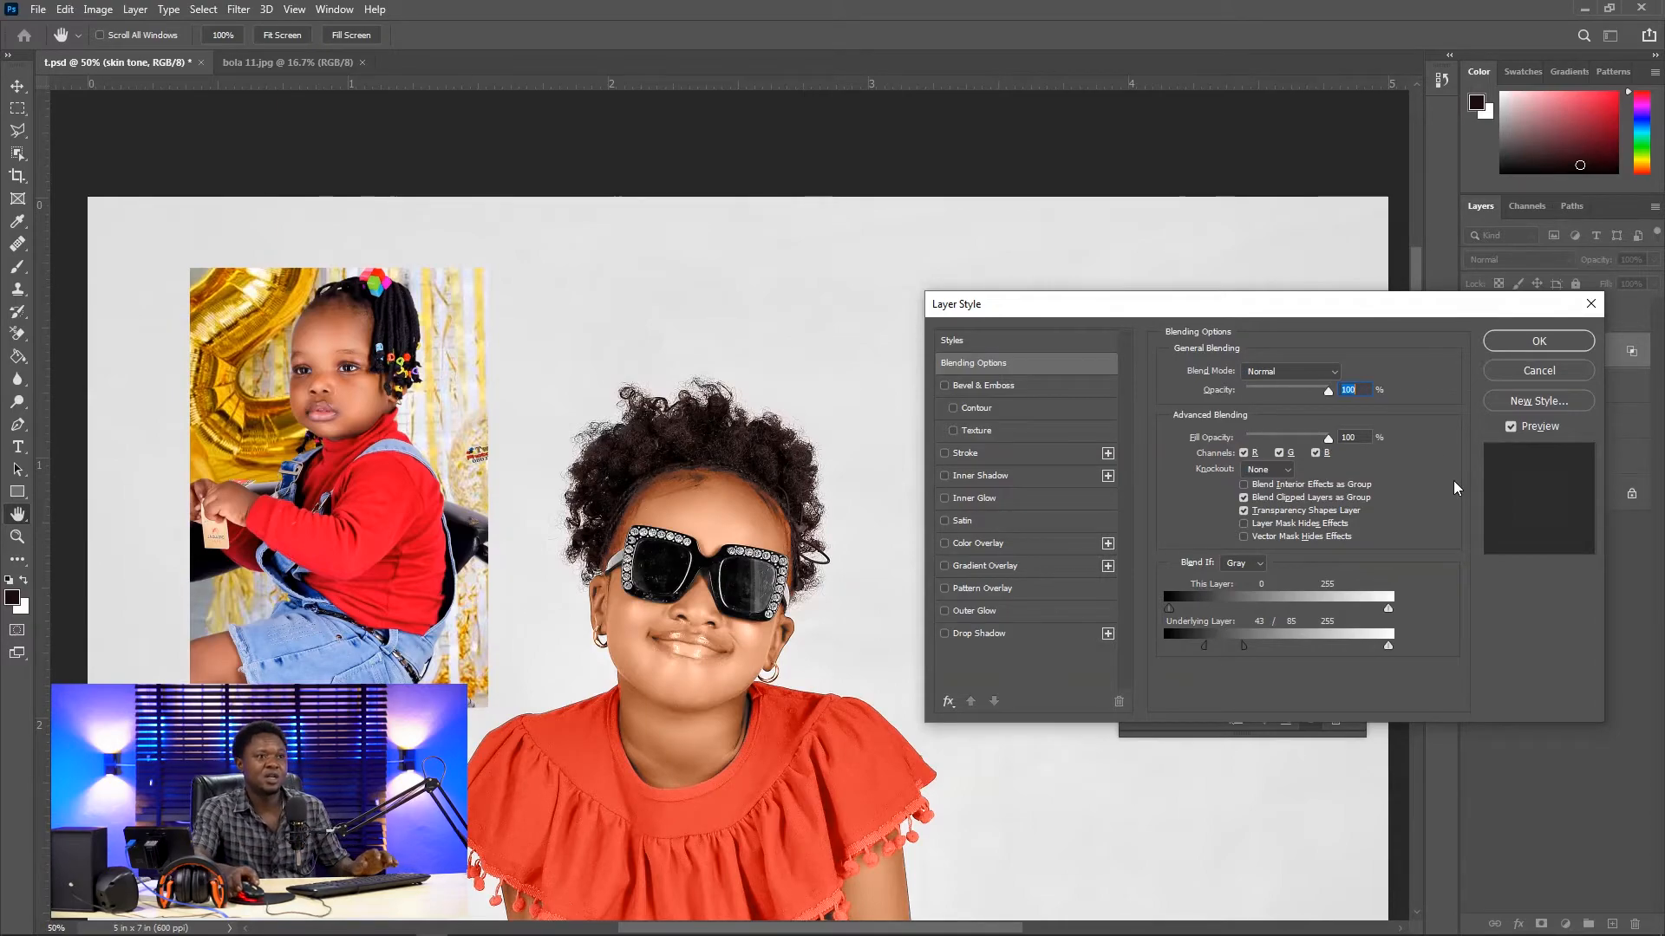
{"action": "left_click", "coordinate": [1539, 342]}
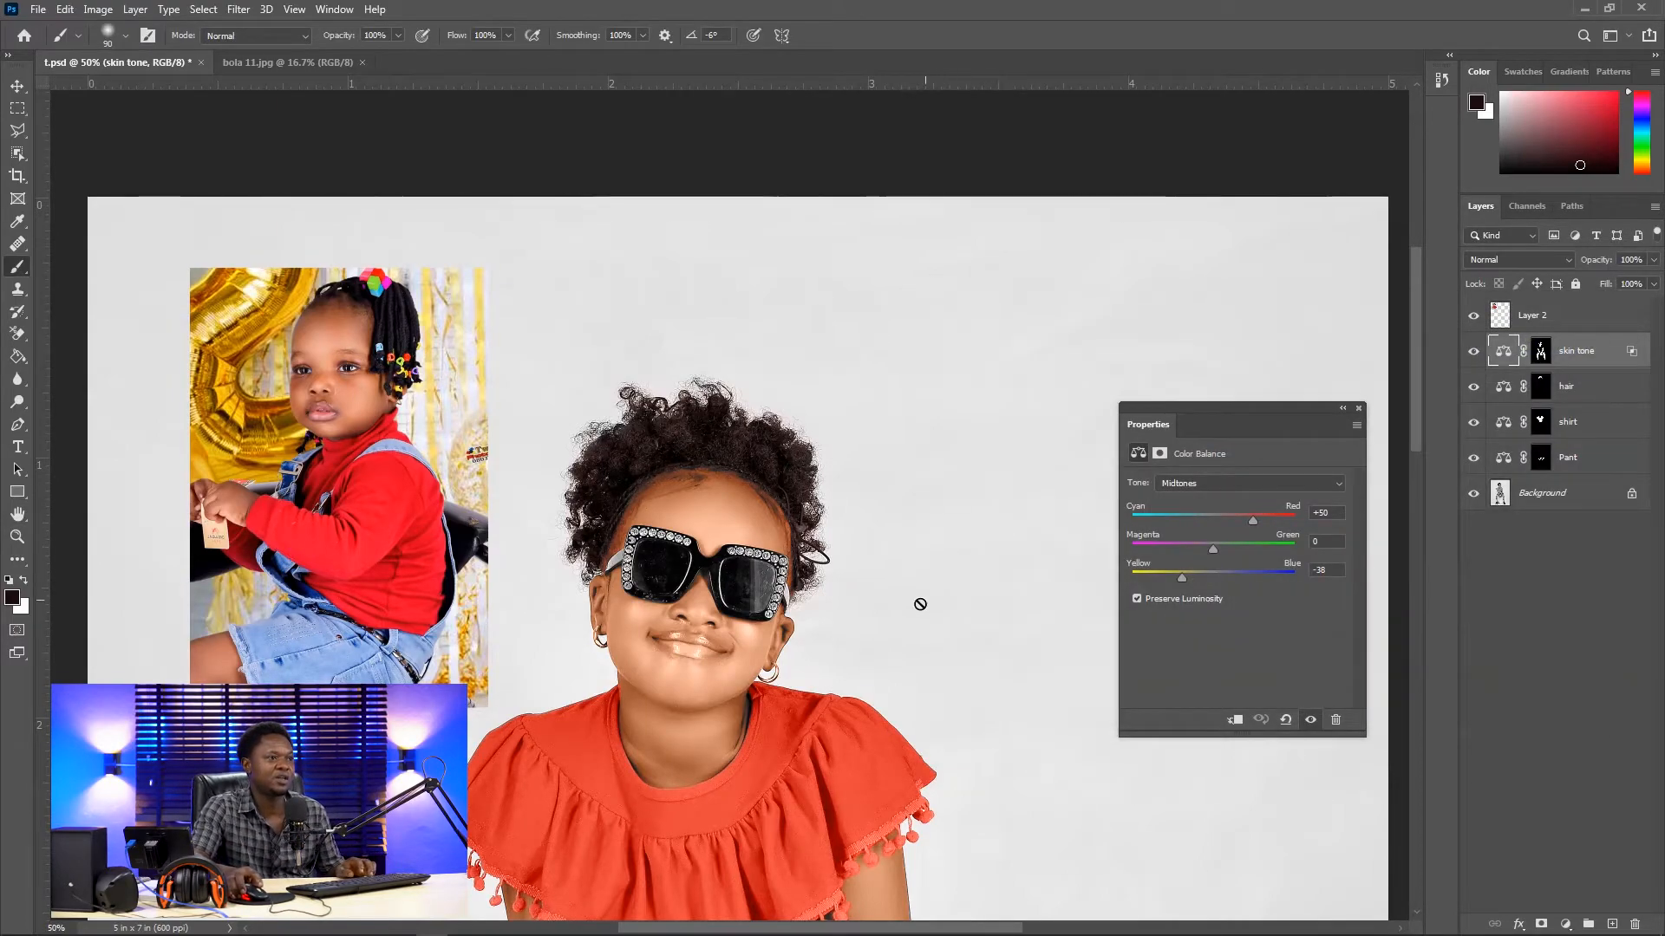
Step: Examine the colourised arms, legs, stockings and boots for areas that still need colour
{"action": "left_click_drag", "start_coordinate": [838, 628], "coordinate": [798, 258]}
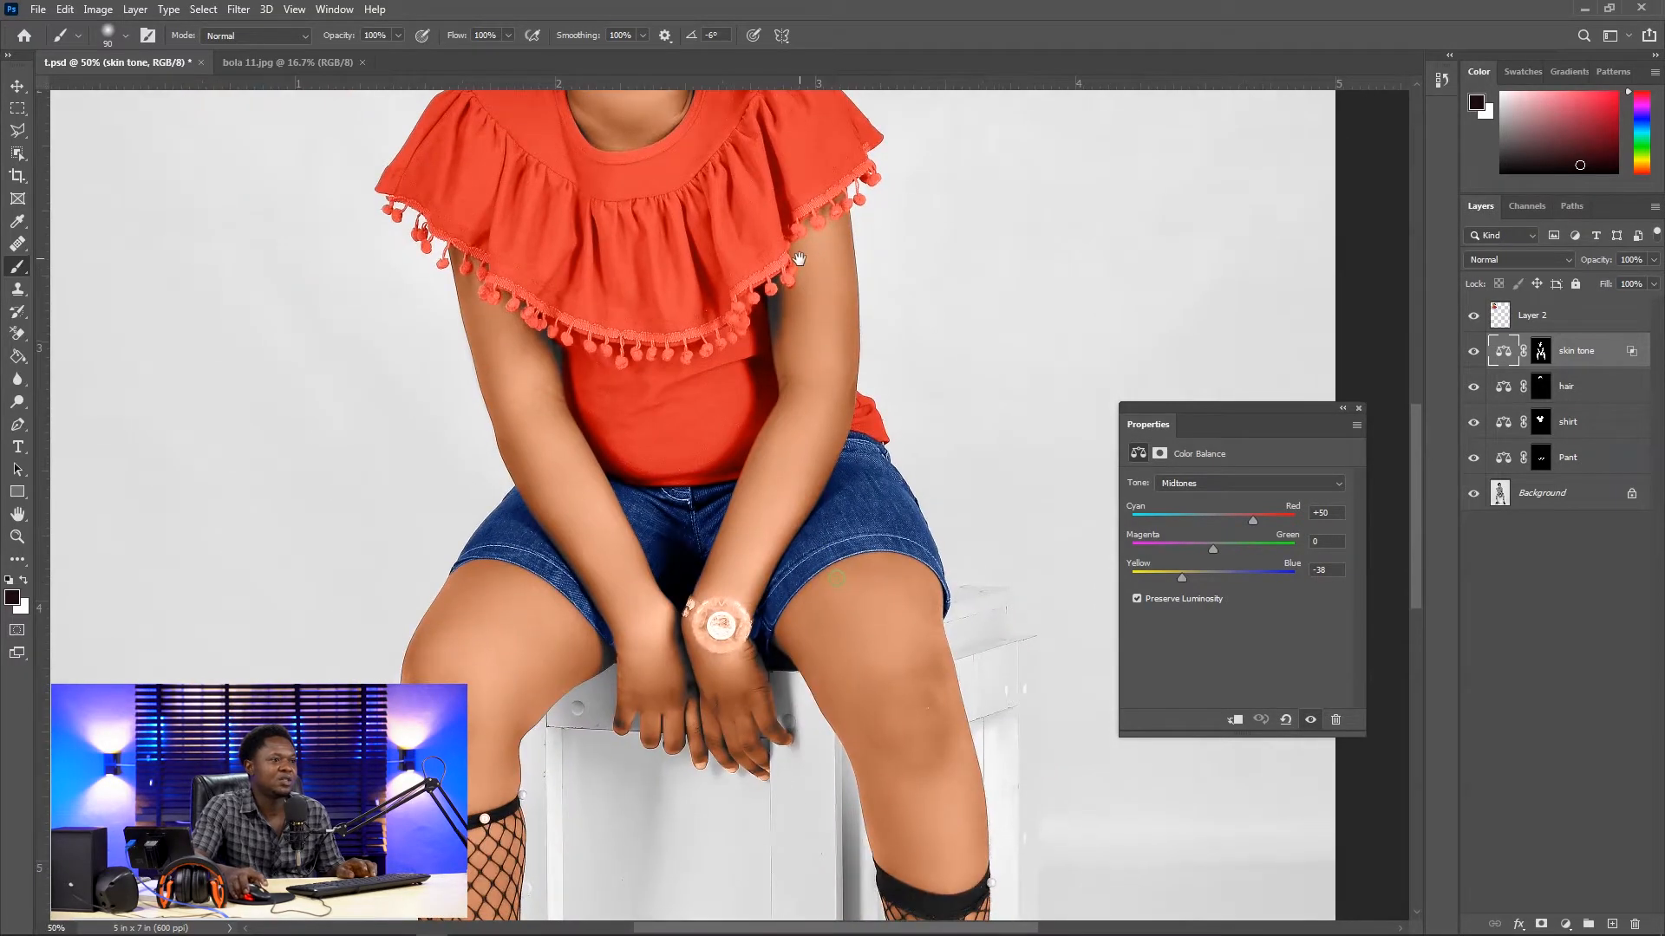
{"action": "left_click_drag", "start_coordinate": [859, 564], "coordinate": [817, 272]}
{"action": "mouse_move", "coordinate": [851, 449]}
{"action": "left_mouse_down"}
{"action": "mouse_move", "coordinate": [850, 382]}
{"action": "mouse_move", "coordinate": [824, 334]}
{"action": "left_mouse_up"}
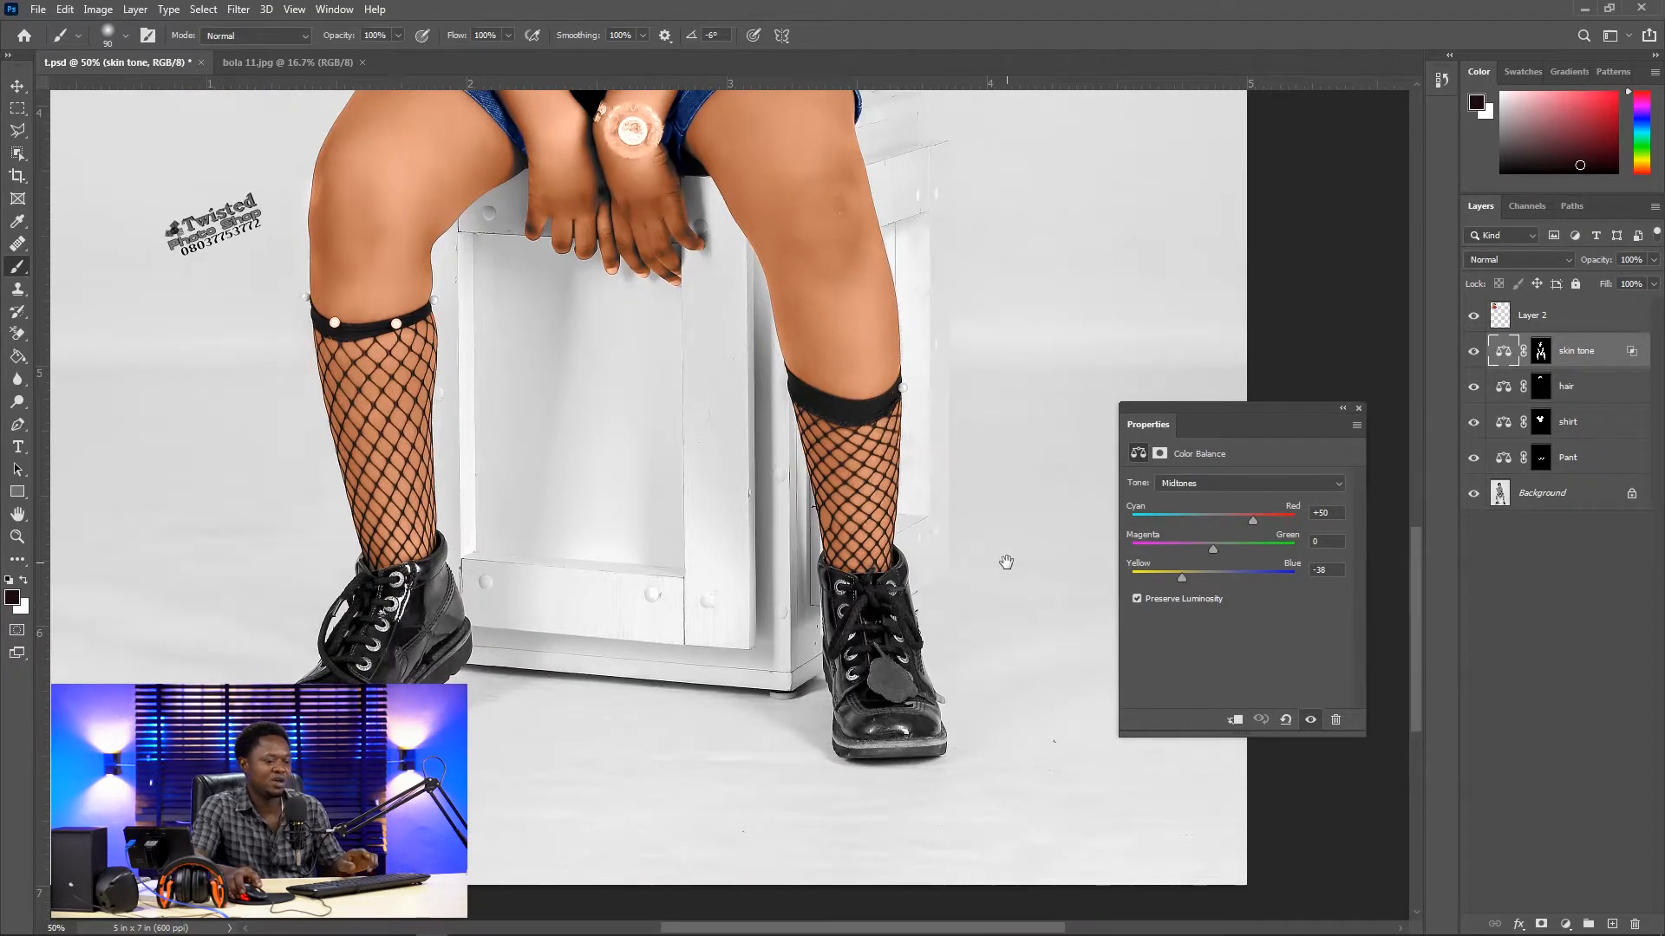
{"action": "key", "text": "ctrl+plus"}
{"action": "left_click_drag", "start_coordinate": [910, 607], "coordinate": [883, 483]}
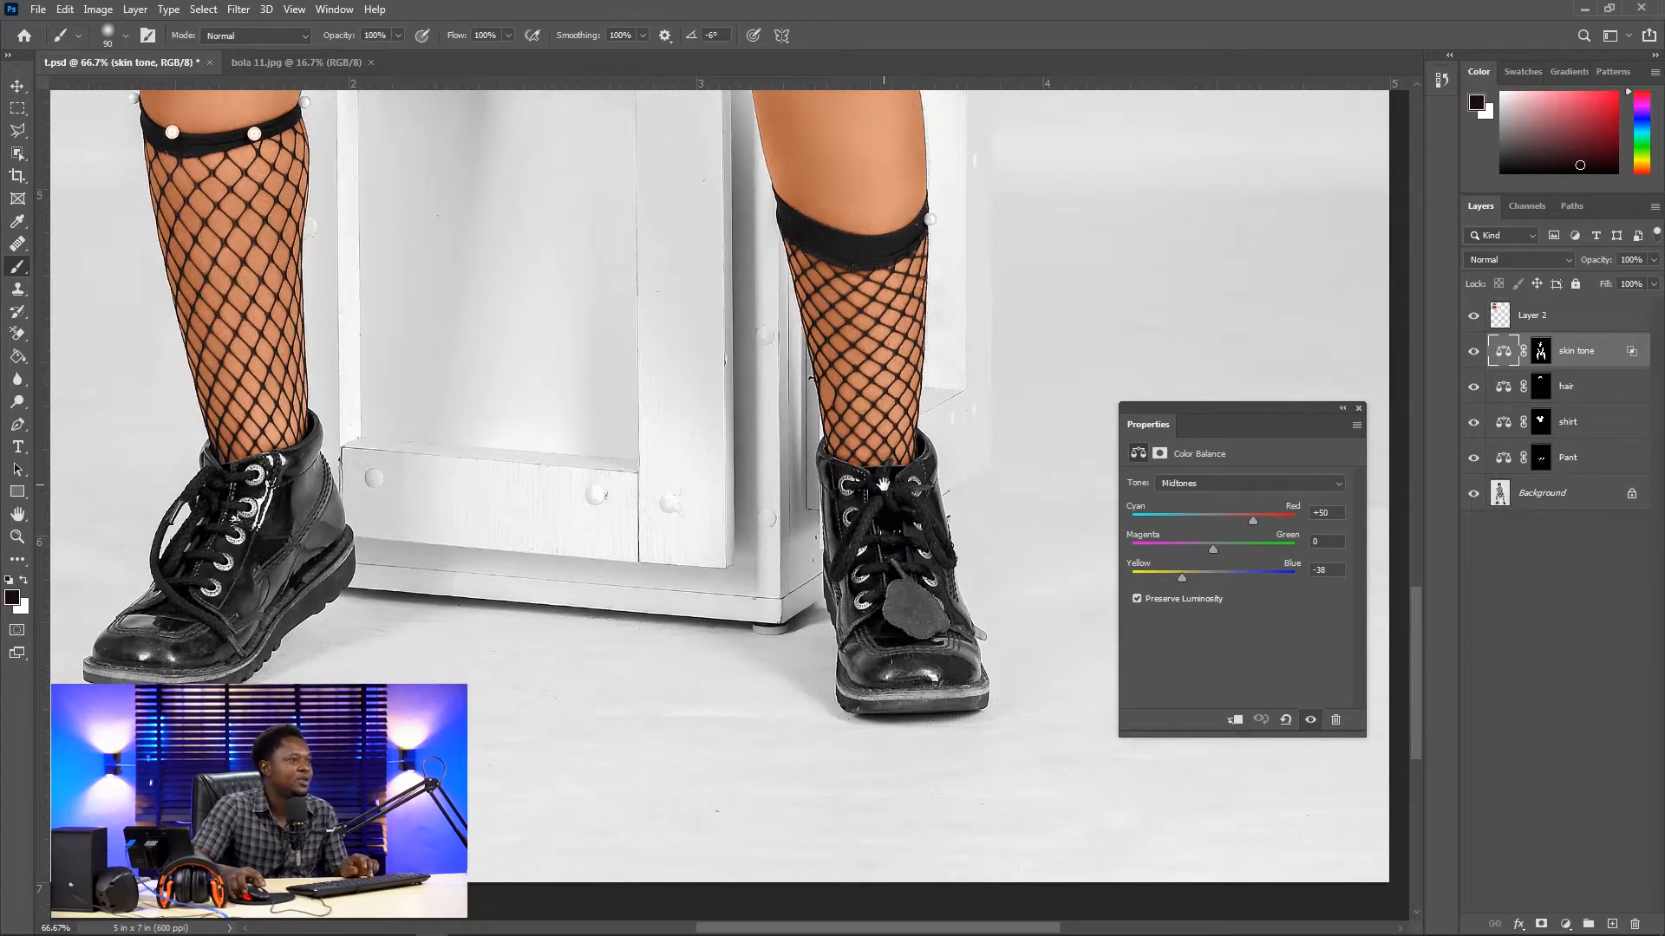
{"action": "left_click_drag", "start_coordinate": [583, 413], "coordinate": [887, 468]}
{"action": "key", "text": "ctrl+minus"}
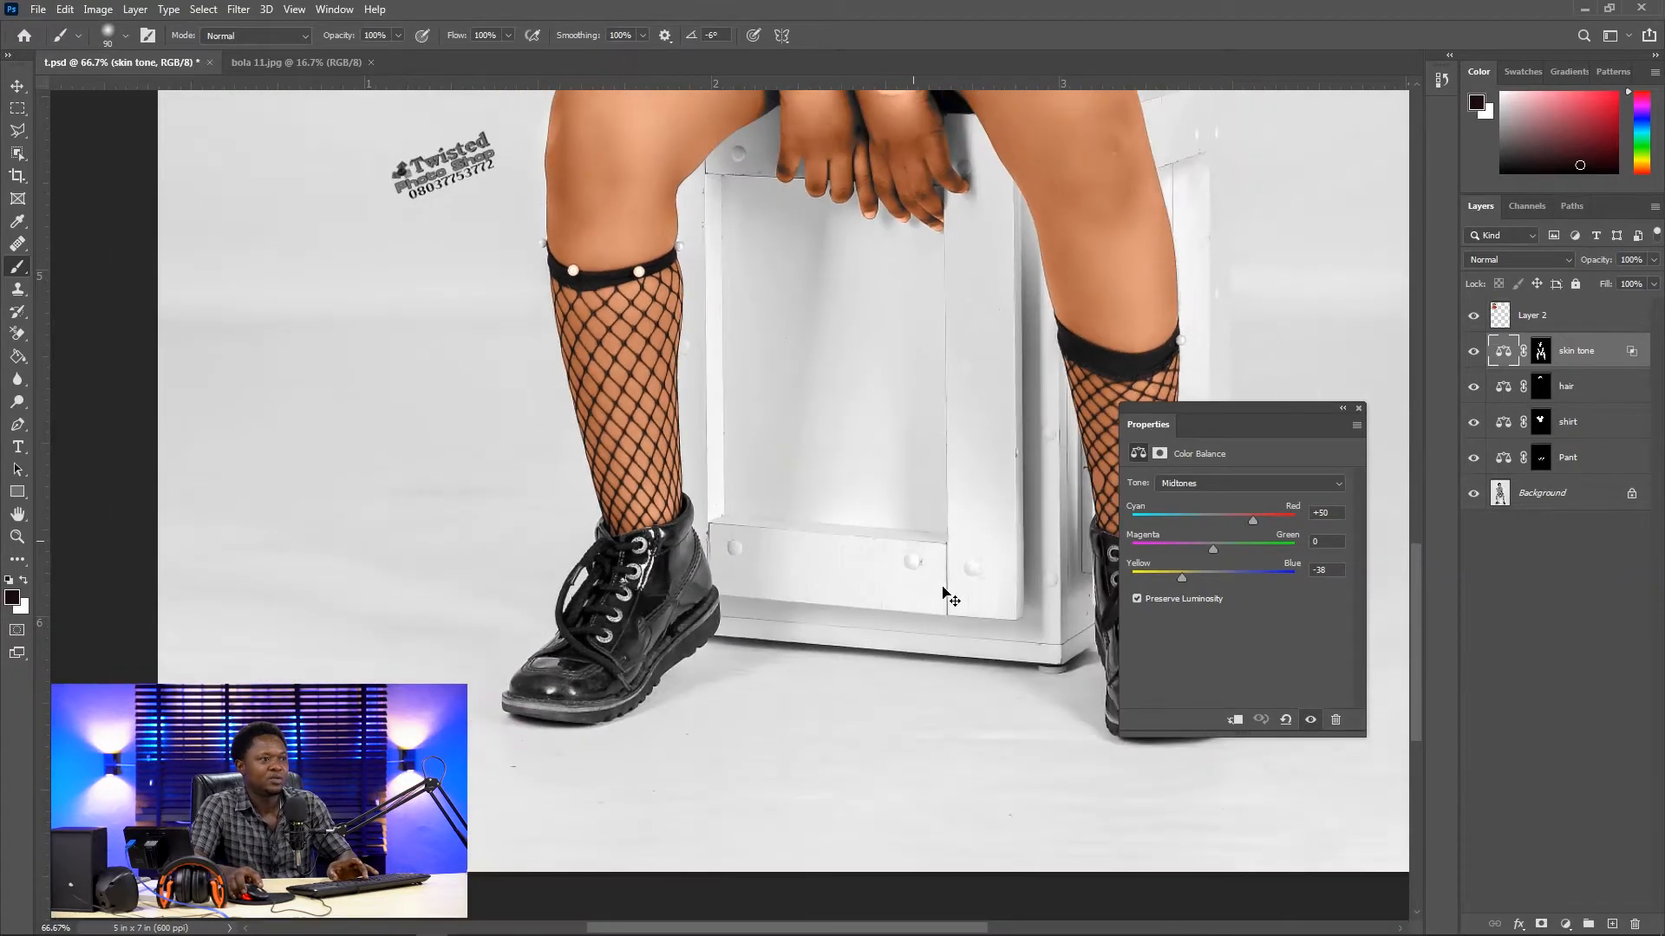
{"action": "key", "text": "ctrl+minus"}
{"action": "key", "text": "ctrl+minus"}
{"action": "key", "text": "ctrl+plus"}
{"action": "key", "text": "ctrl+plus"}
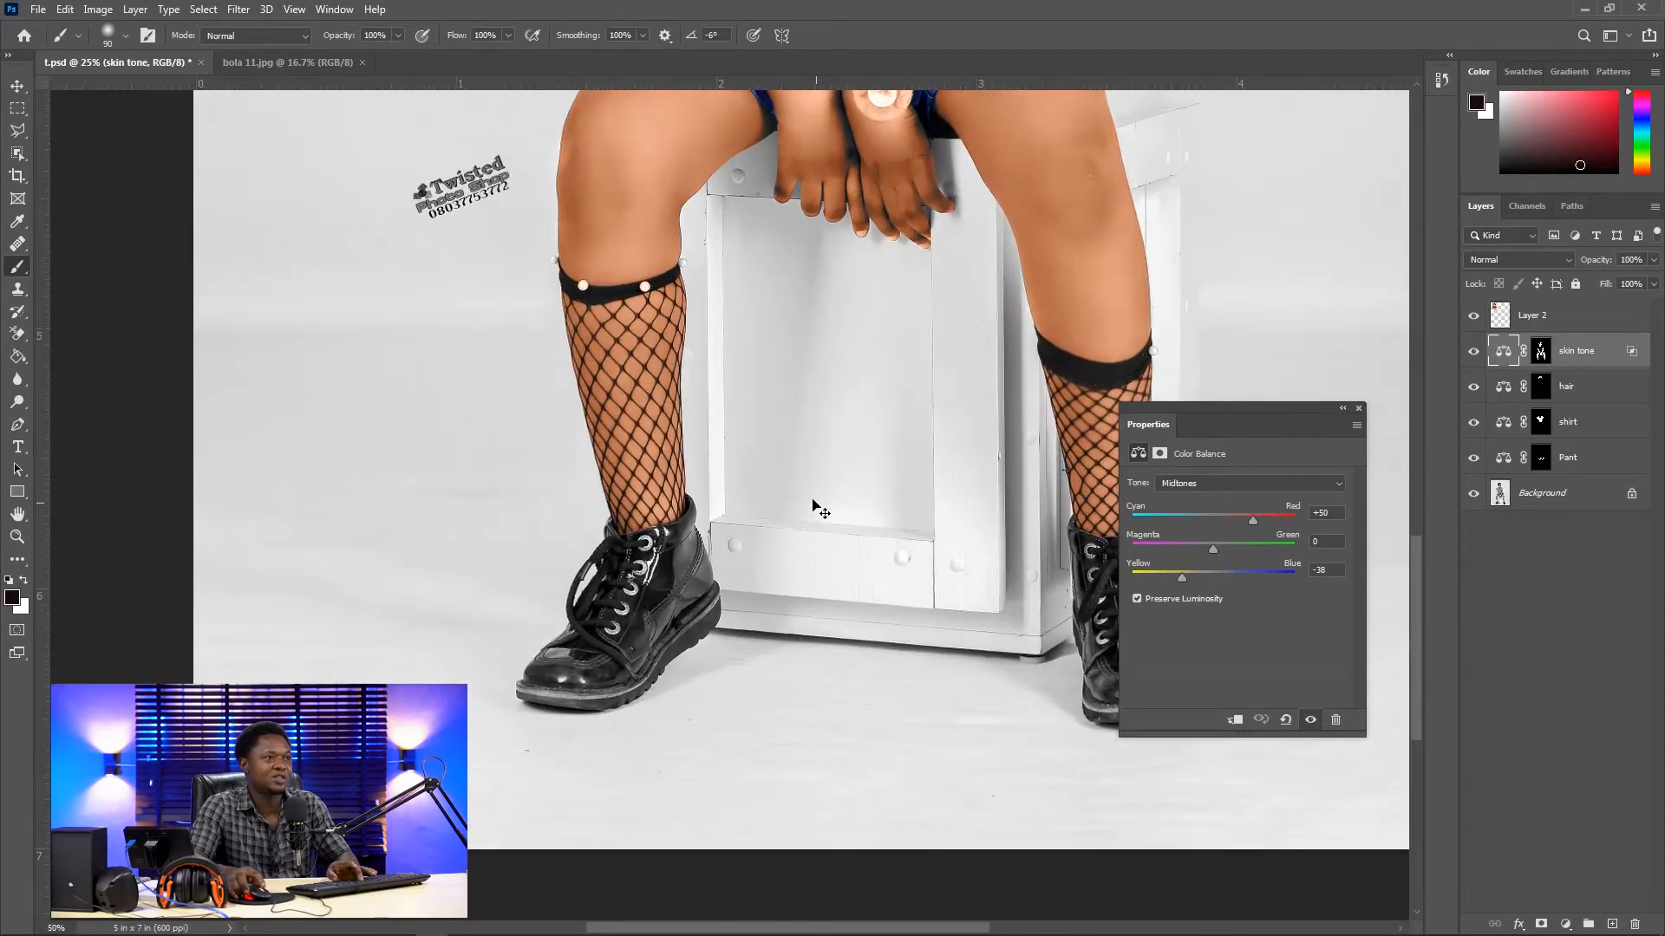
Step: Examine the fishnet stocking and its black band with pearls in close-up and in overview
{"action": "key", "text": "ctrl+plus"}
{"action": "key", "text": "ctrl+plus"}
{"action": "key", "text": "ctrl+plus"}
{"action": "left_click_drag", "start_coordinate": [502, 262], "coordinate": [762, 698]}
{"action": "left_click_drag", "start_coordinate": [589, 231], "coordinate": [685, 590]}
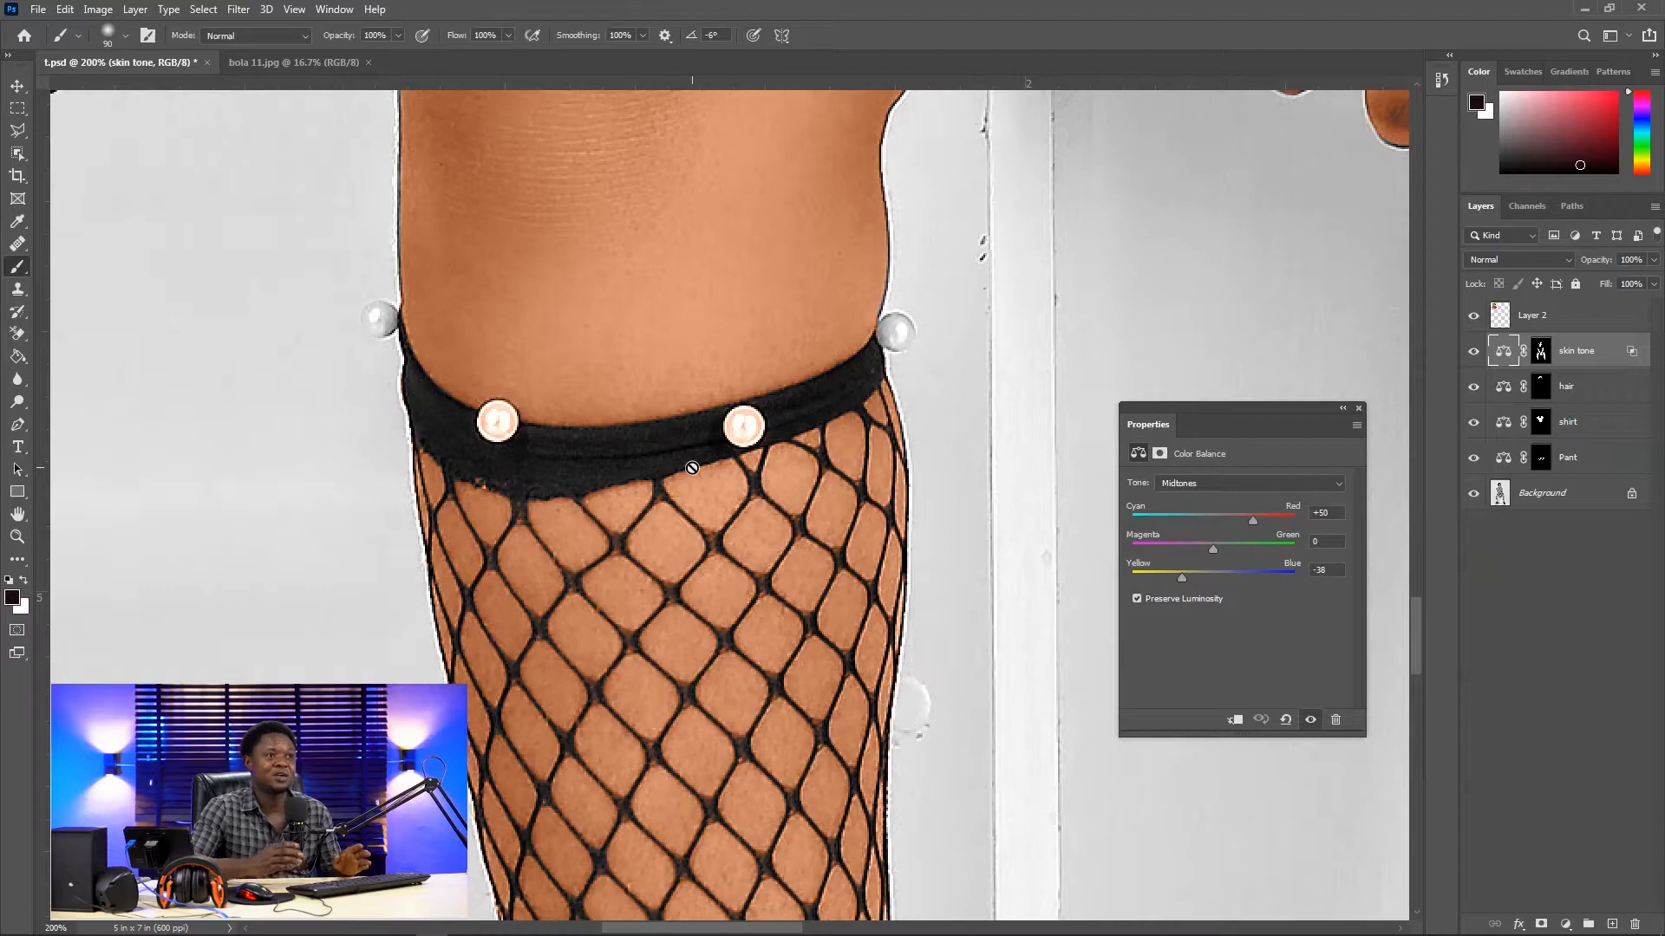
{"action": "key", "text": "ctrl+minus"}
{"action": "key", "text": "ctrl+minus"}
{"action": "key", "text": "ctrl+minus"}
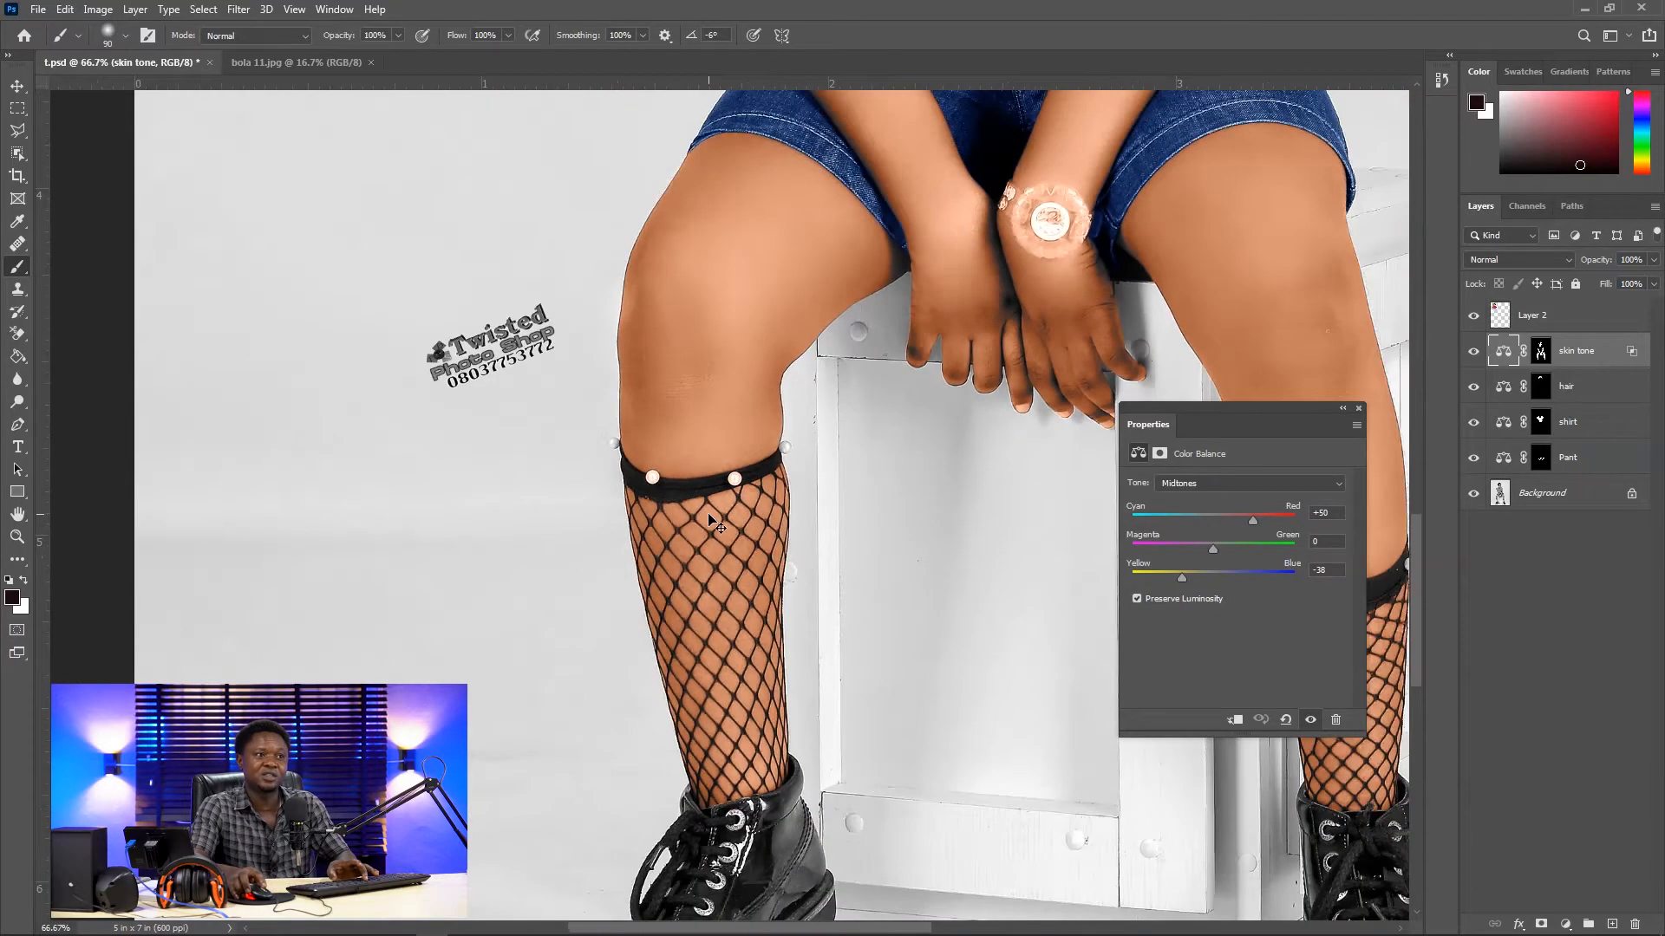
{"action": "key", "text": "ctrl+plus"}
{"action": "key", "text": "ctrl+plus"}
{"action": "key", "text": "ctrl+plus"}
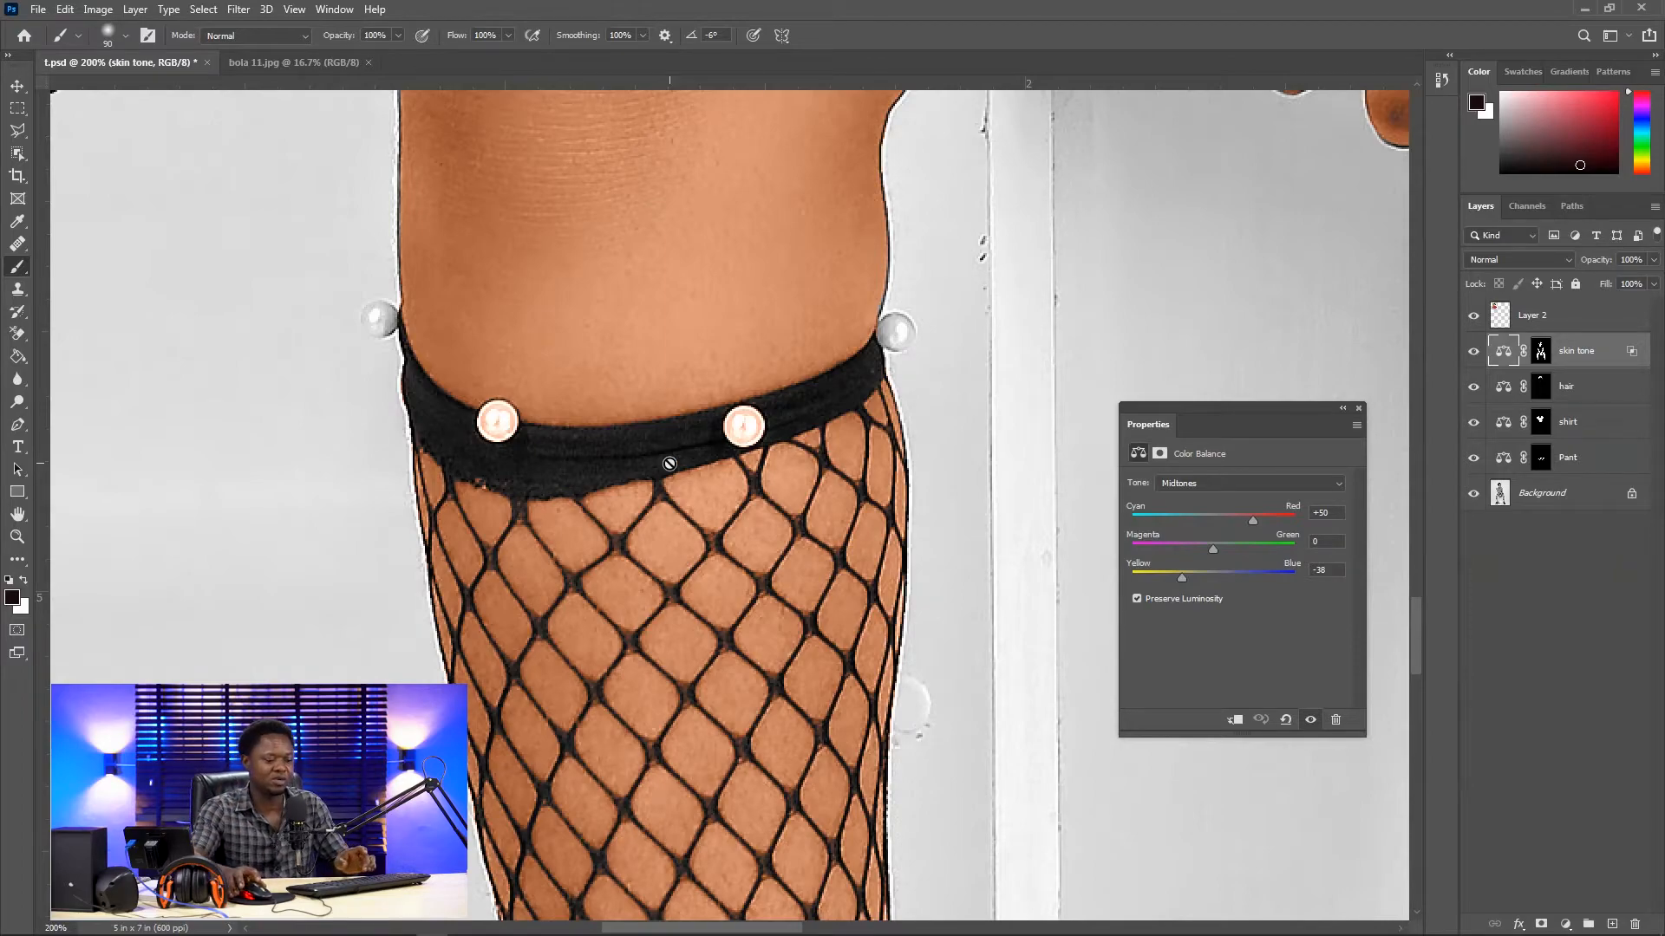
{"action": "key", "text": "ctrl+minus"}
{"action": "key", "text": "ctrl+minus"}
{"action": "key", "text": "ctrl+minus"}
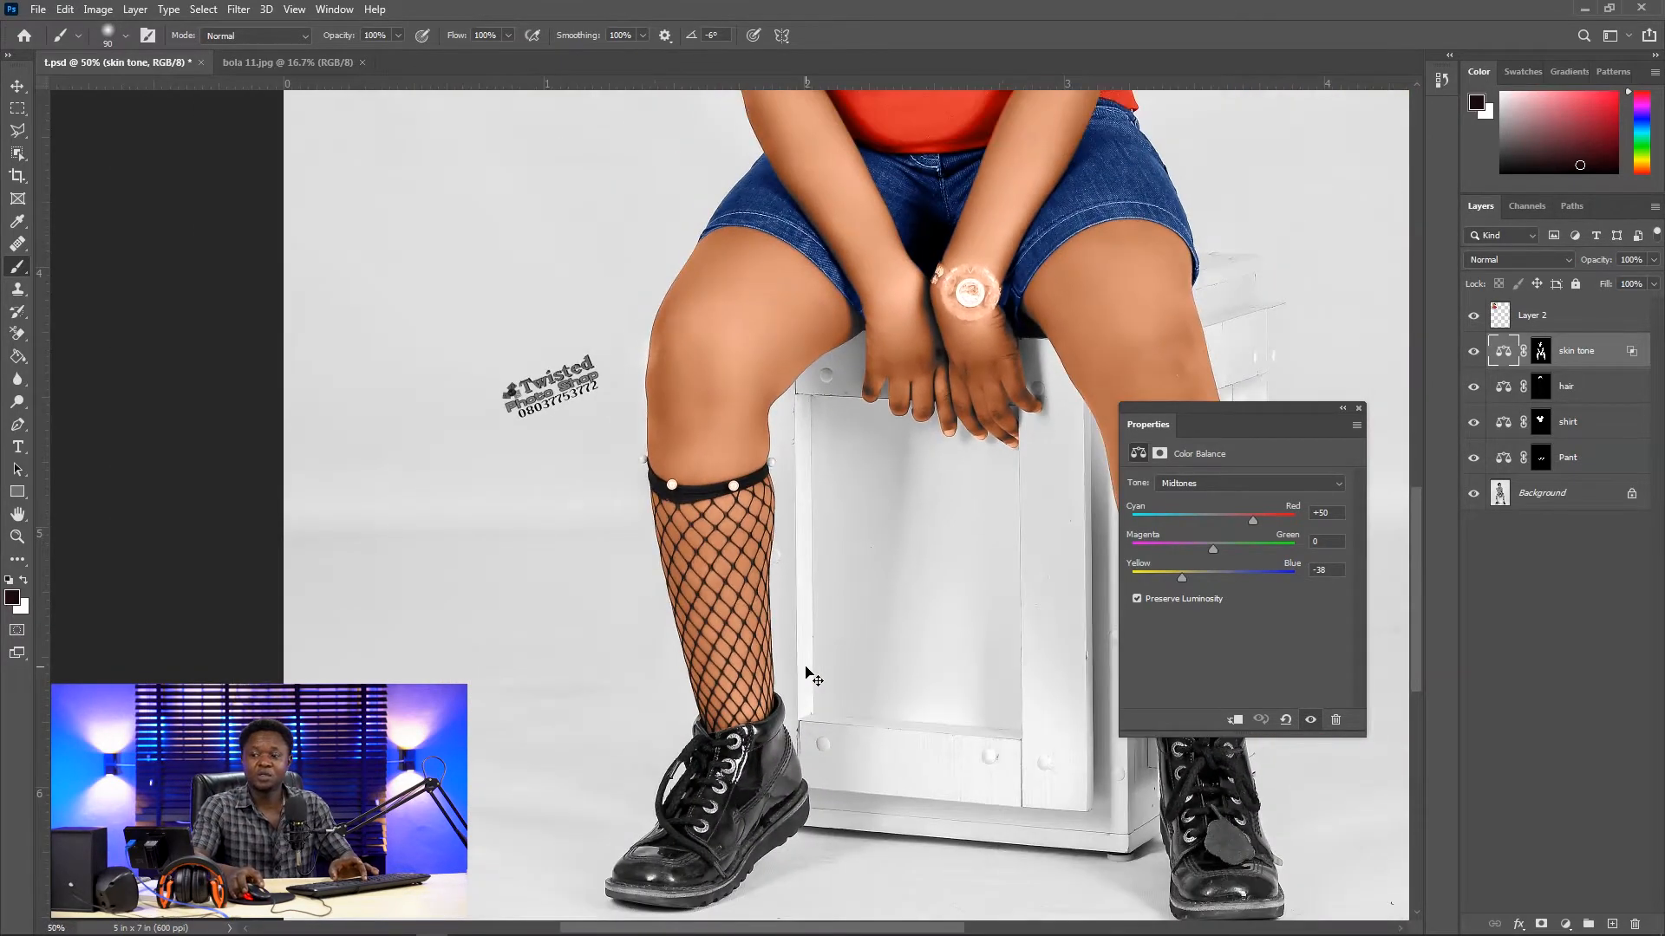
{"action": "key", "text": "ctrl+minus"}
{"action": "key", "text": "ctrl+plus"}
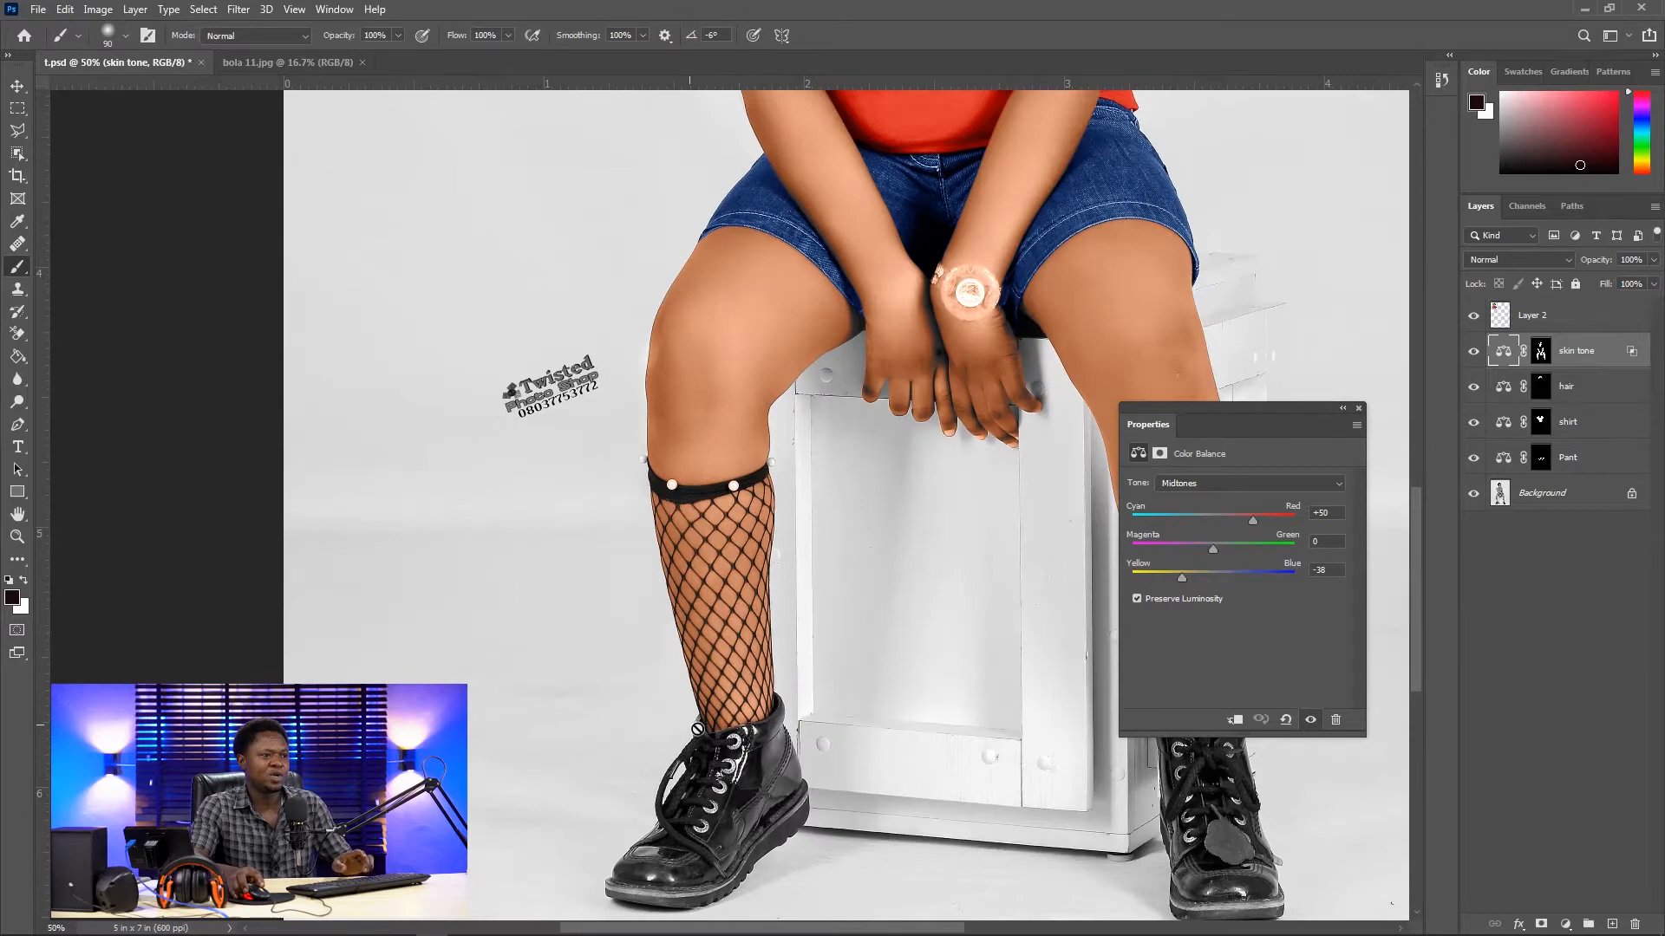
Step: Add a Color Balance adjustment layer above the skin tone layer for the boots, with midtones Cyan-Red +14 and Yellow-Blue -5
{"action": "left_click_drag", "start_coordinate": [752, 775], "coordinate": [691, 605]}
{"action": "key", "text": "ctrl+plus"}
{"action": "key", "text": "ctrl+plus"}
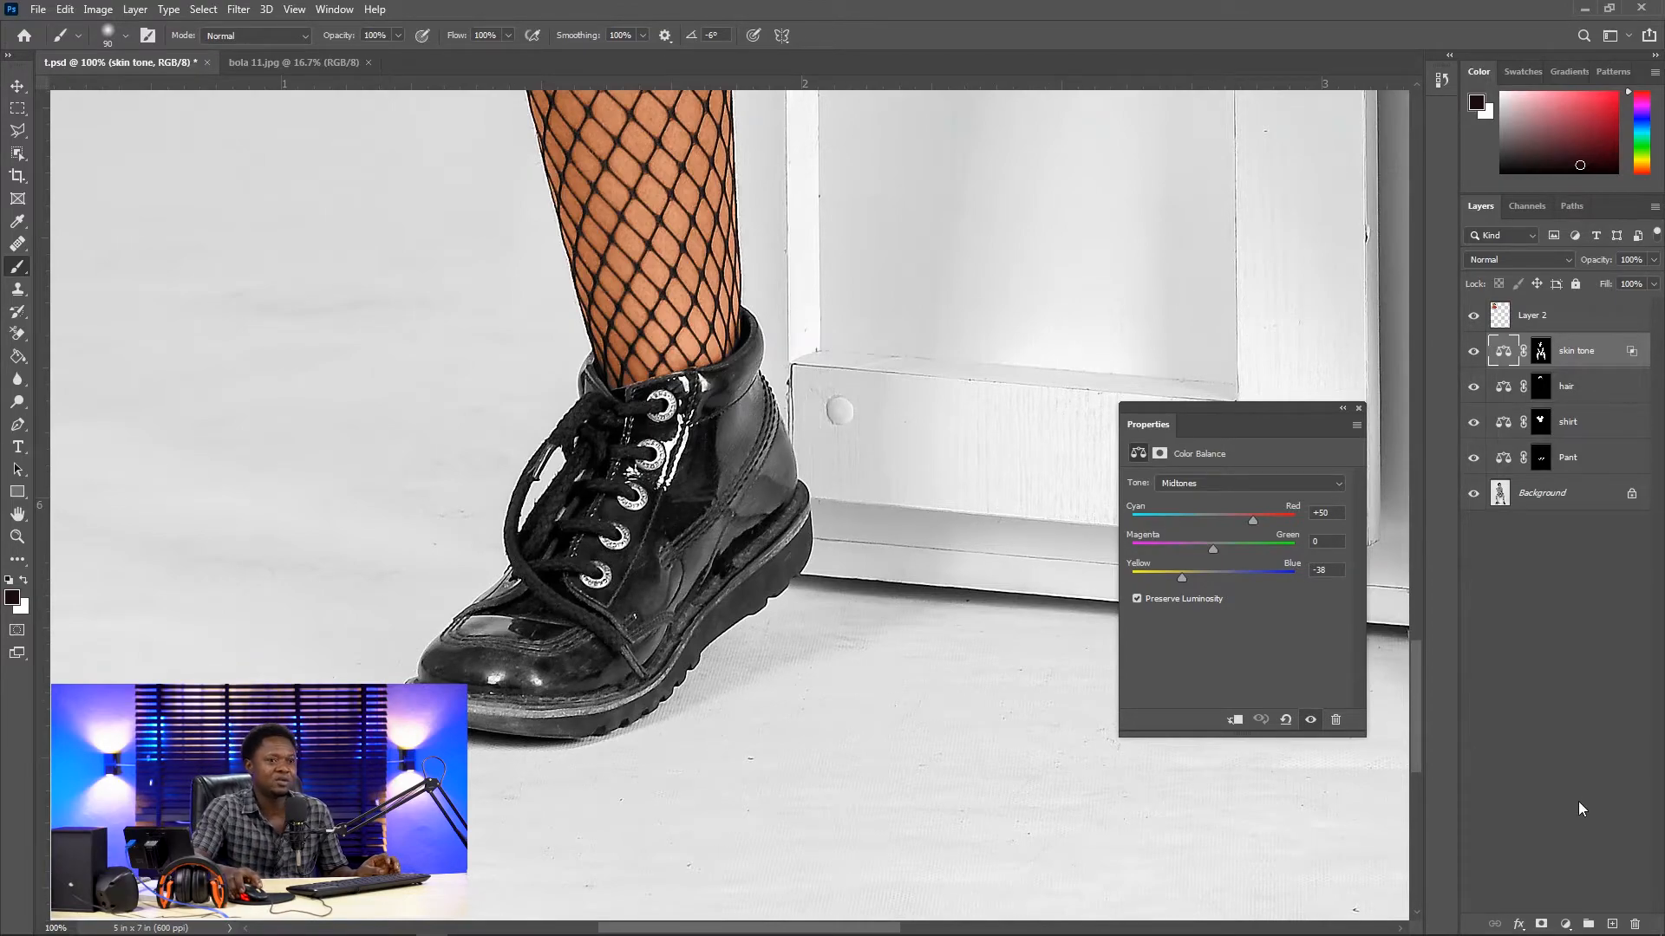
{"action": "left_click", "coordinate": [1565, 926]}
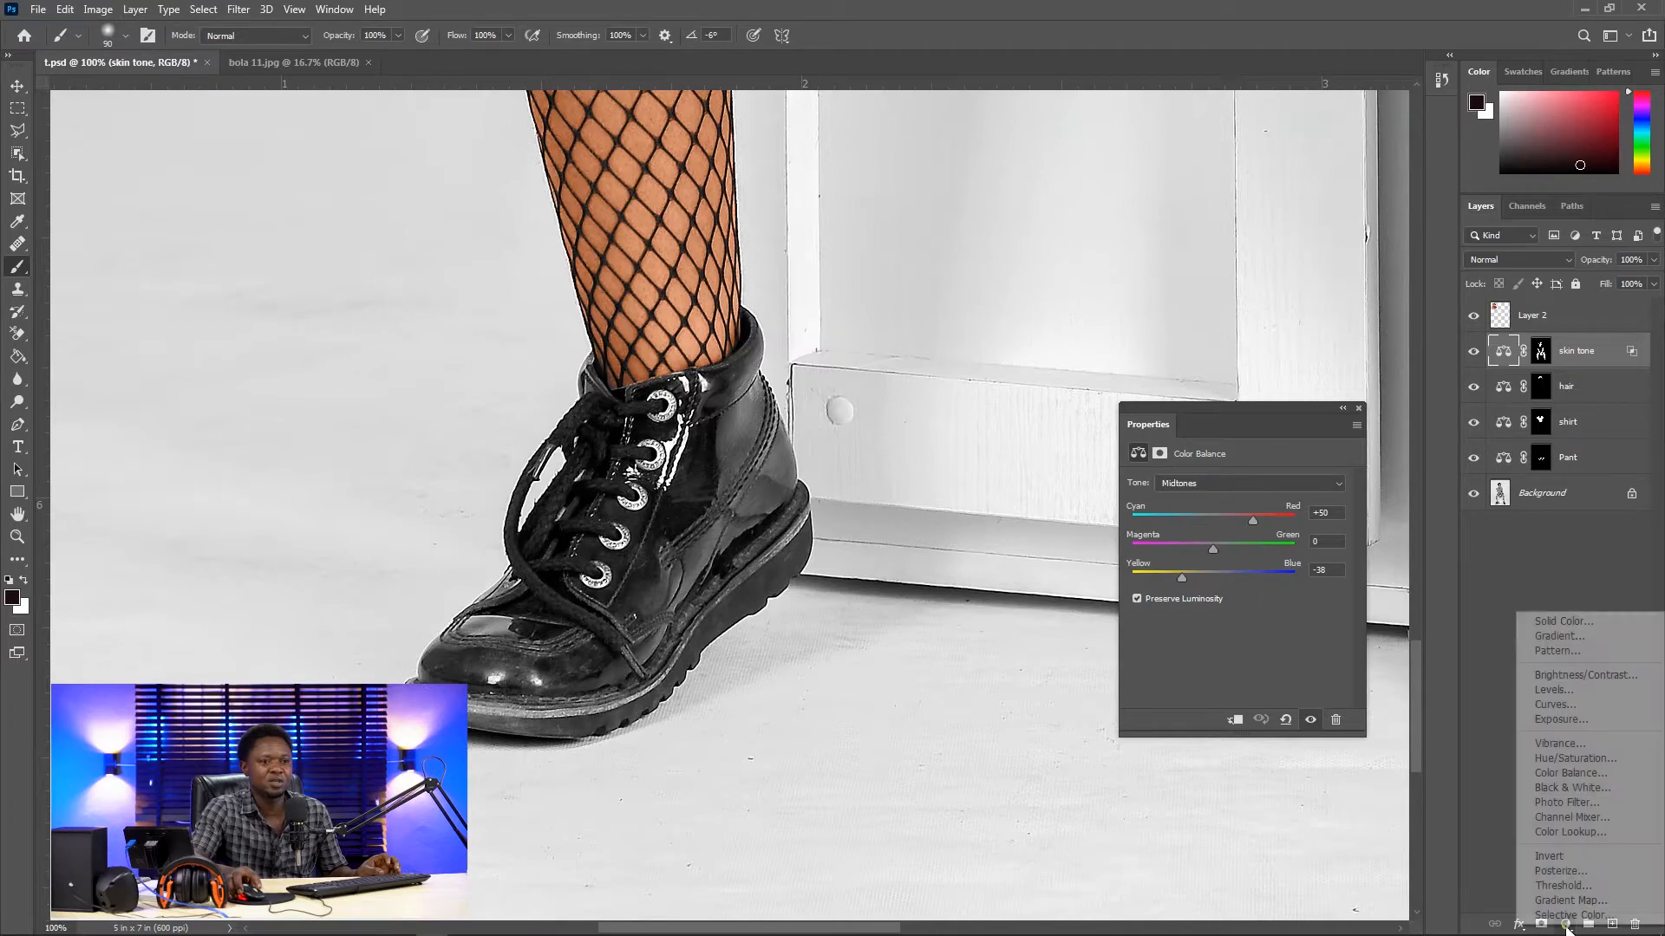
{"action": "left_click", "coordinate": [1570, 774]}
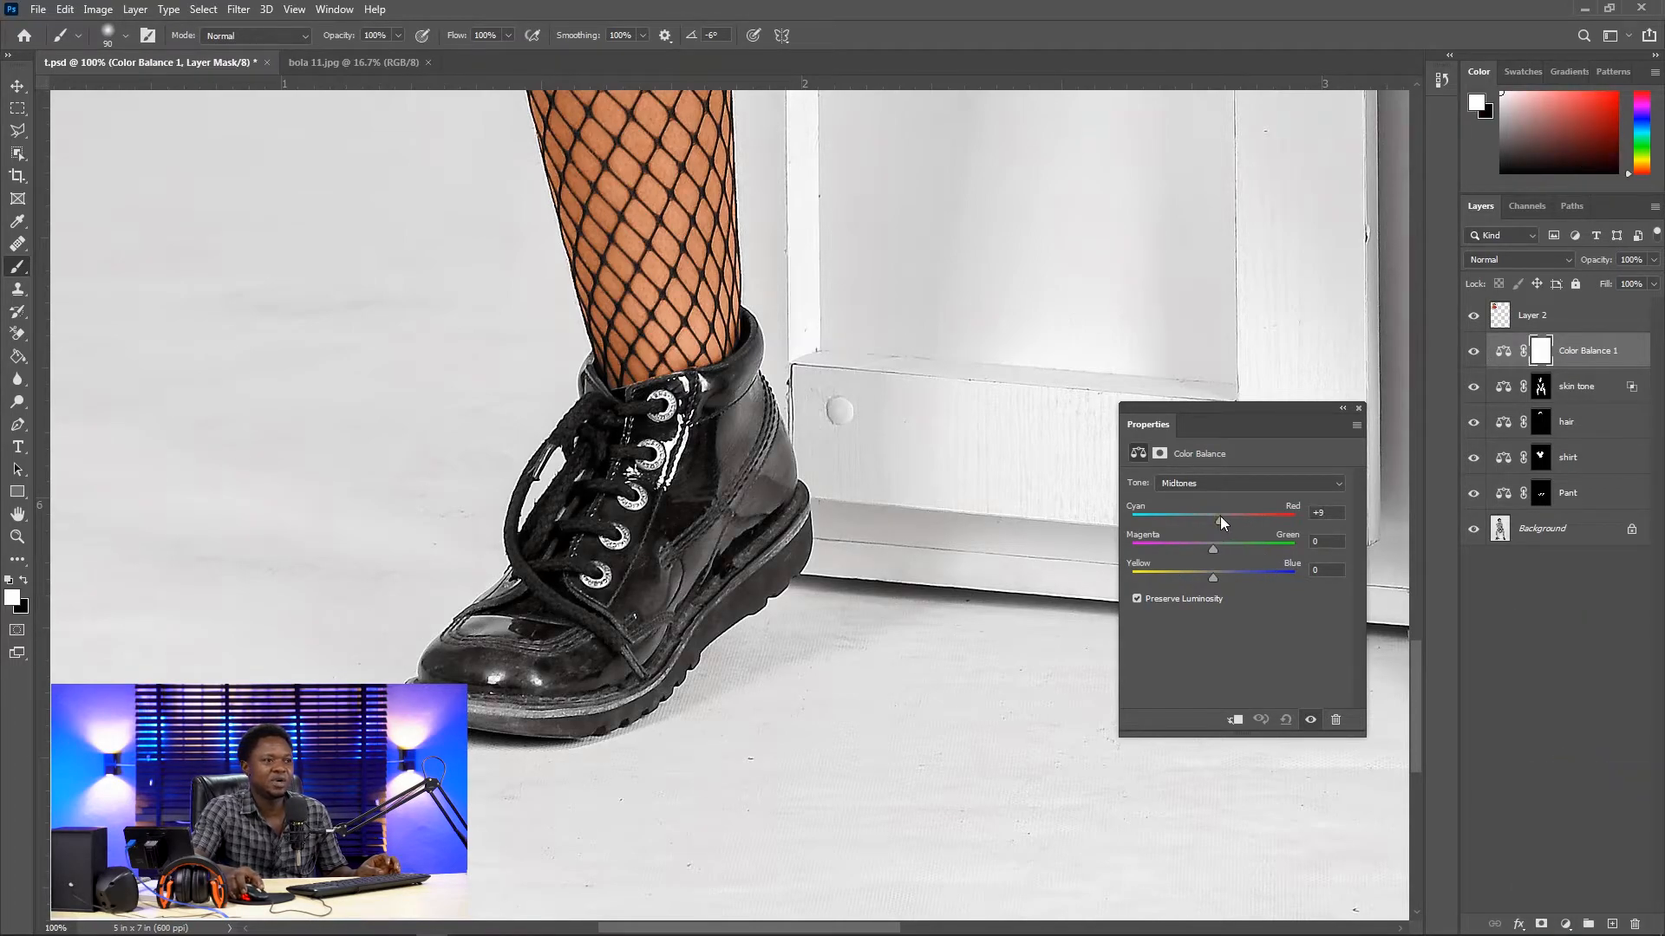
{"action": "left_click_drag", "start_coordinate": [1220, 516], "coordinate": [1221, 516]}
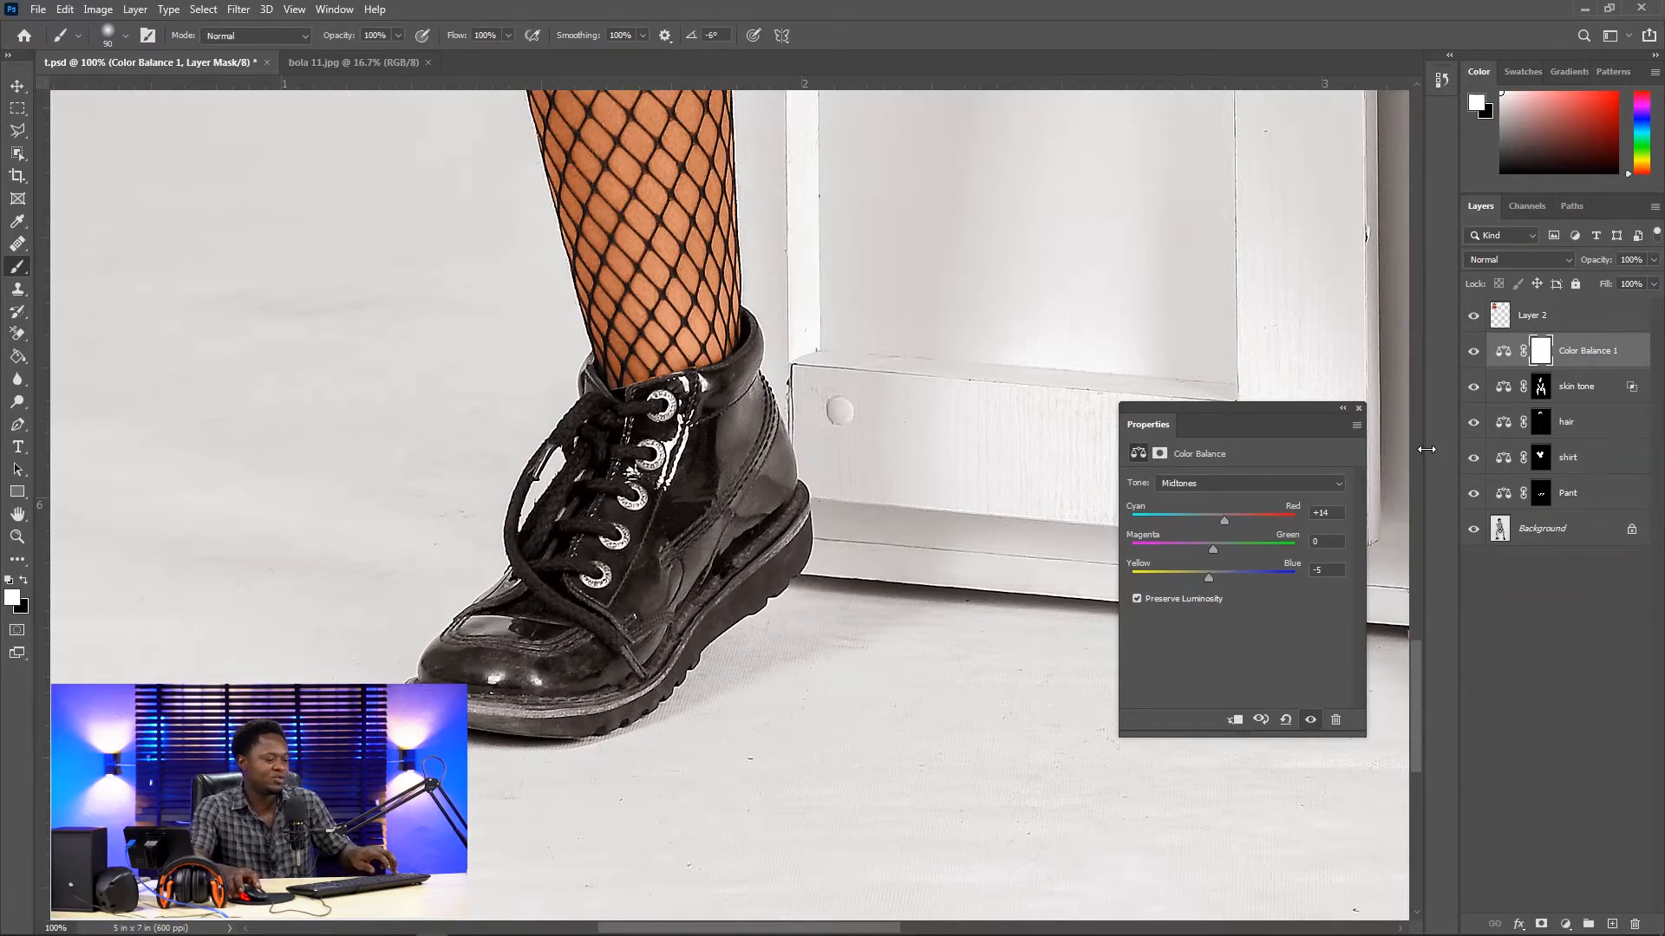
Step: Invert the new Color Balance layer's mask to black, paint white over the boot on the photo's left side and compare before and after
{"action": "left_click", "coordinate": [1541, 351]}
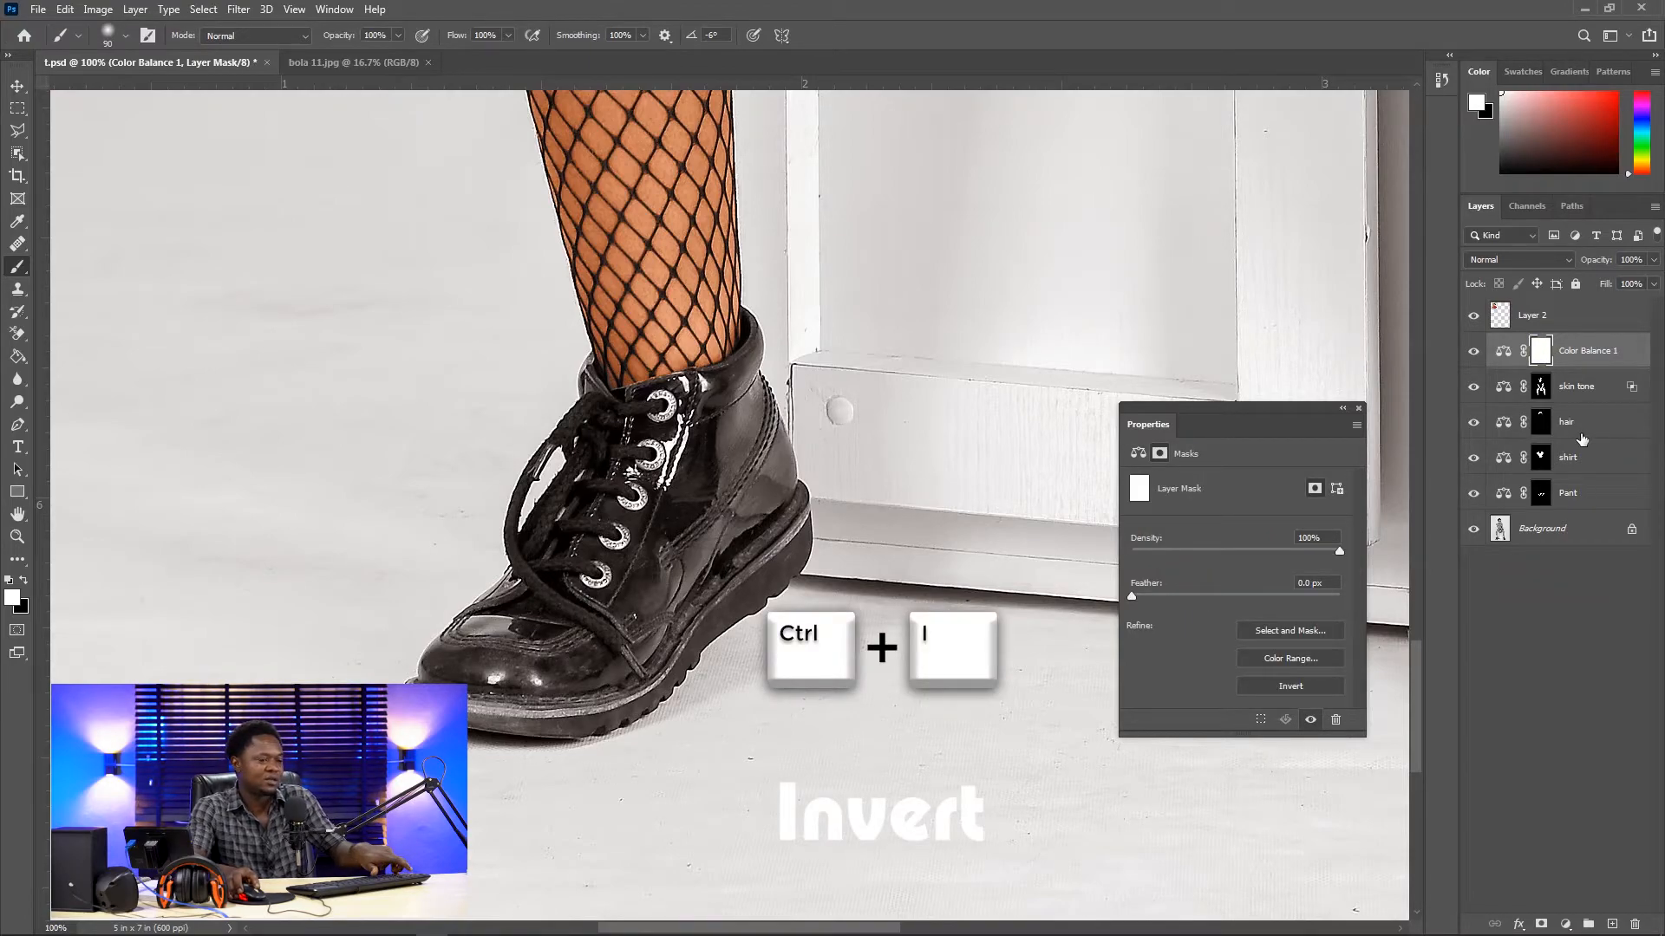
{"action": "key", "text": "ctrl+i"}
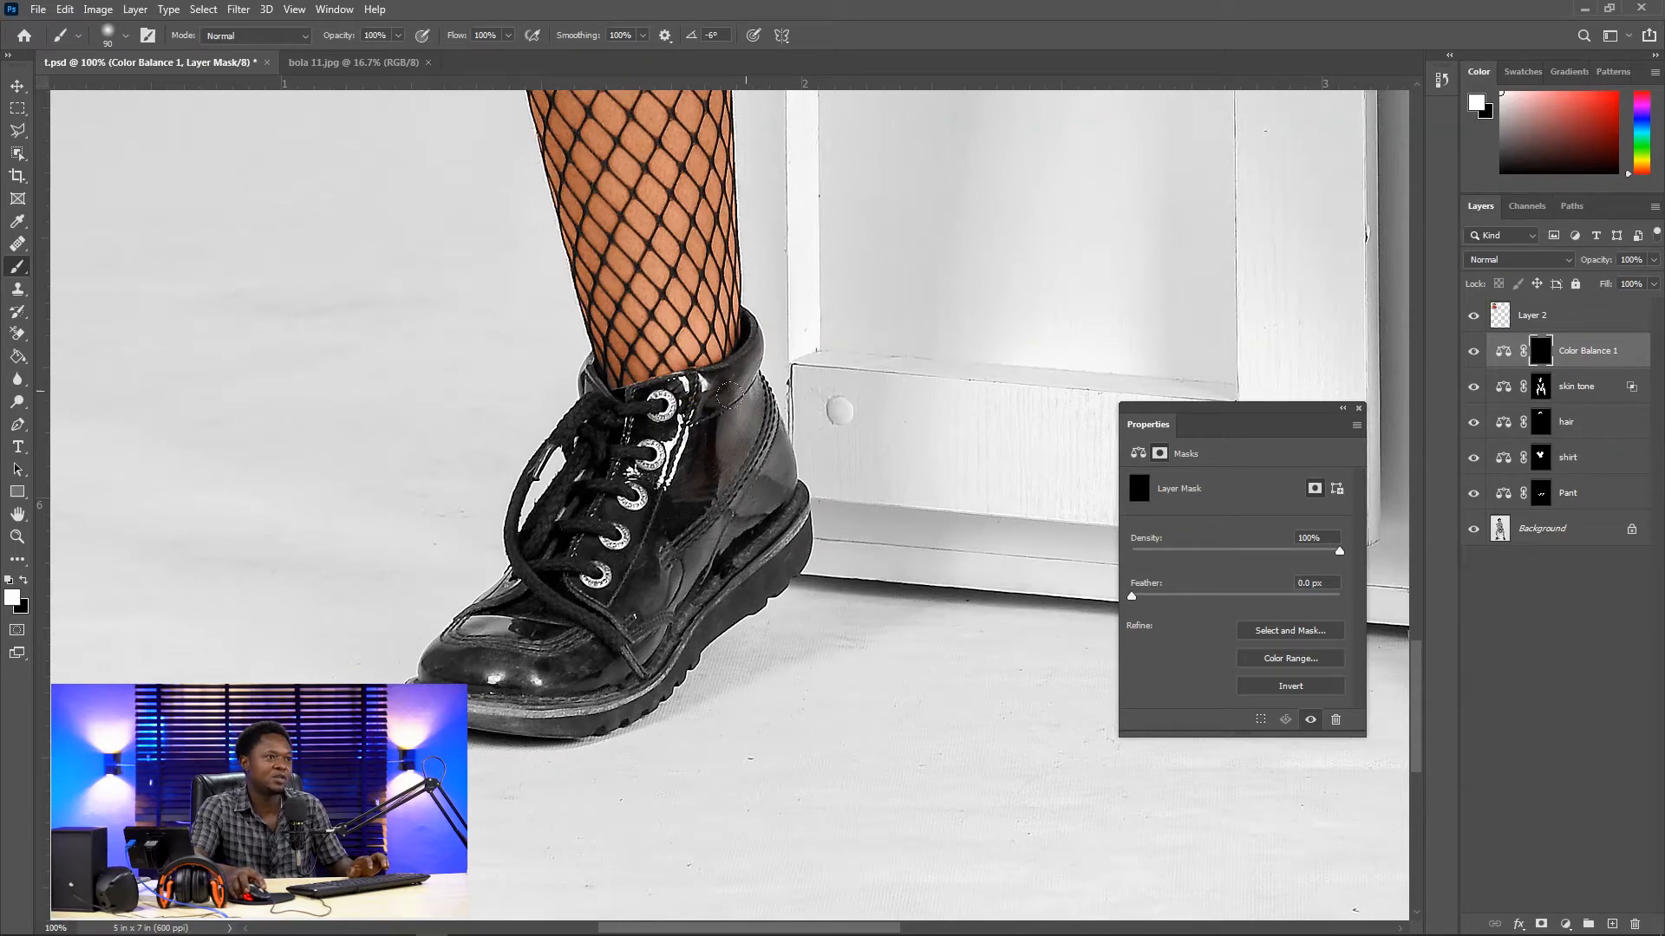
{"action": "mouse_move", "coordinate": [612, 629]}
{"action": "left_mouse_down"}
{"action": "mouse_move", "coordinate": [700, 579]}
{"action": "mouse_move", "coordinate": [777, 495]}
{"action": "mouse_move", "coordinate": [582, 685]}
{"action": "mouse_move", "coordinate": [583, 666]}
{"action": "mouse_move", "coordinate": [432, 663]}
{"action": "left_mouse_up"}
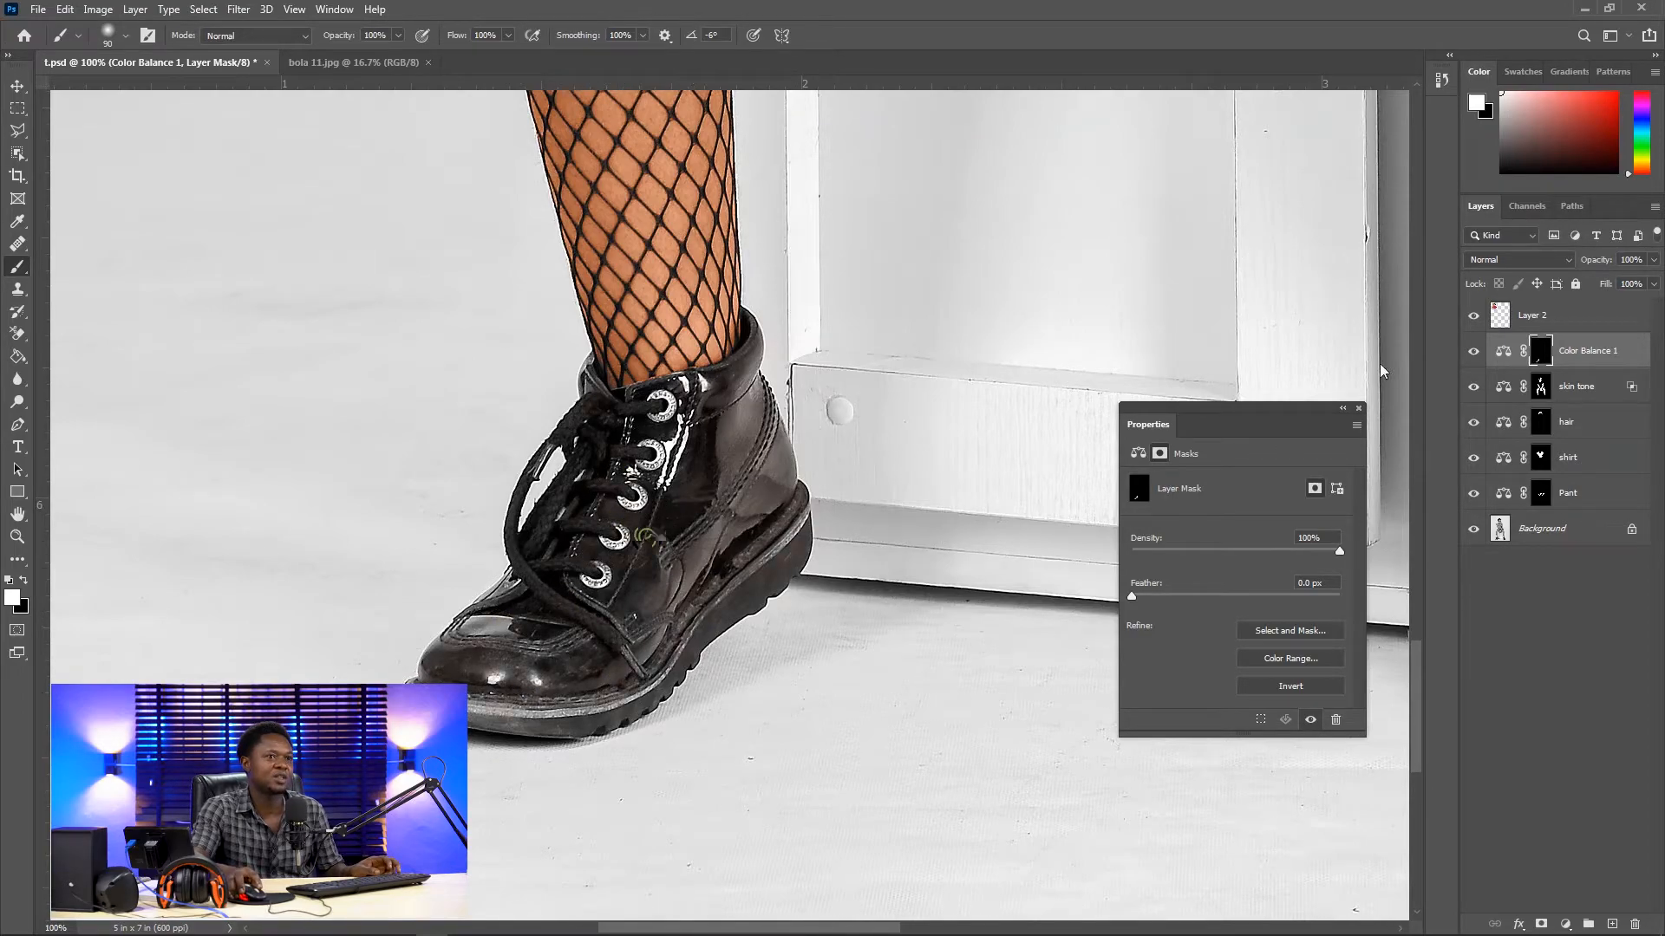
{"action": "left_click", "coordinate": [1474, 351]}
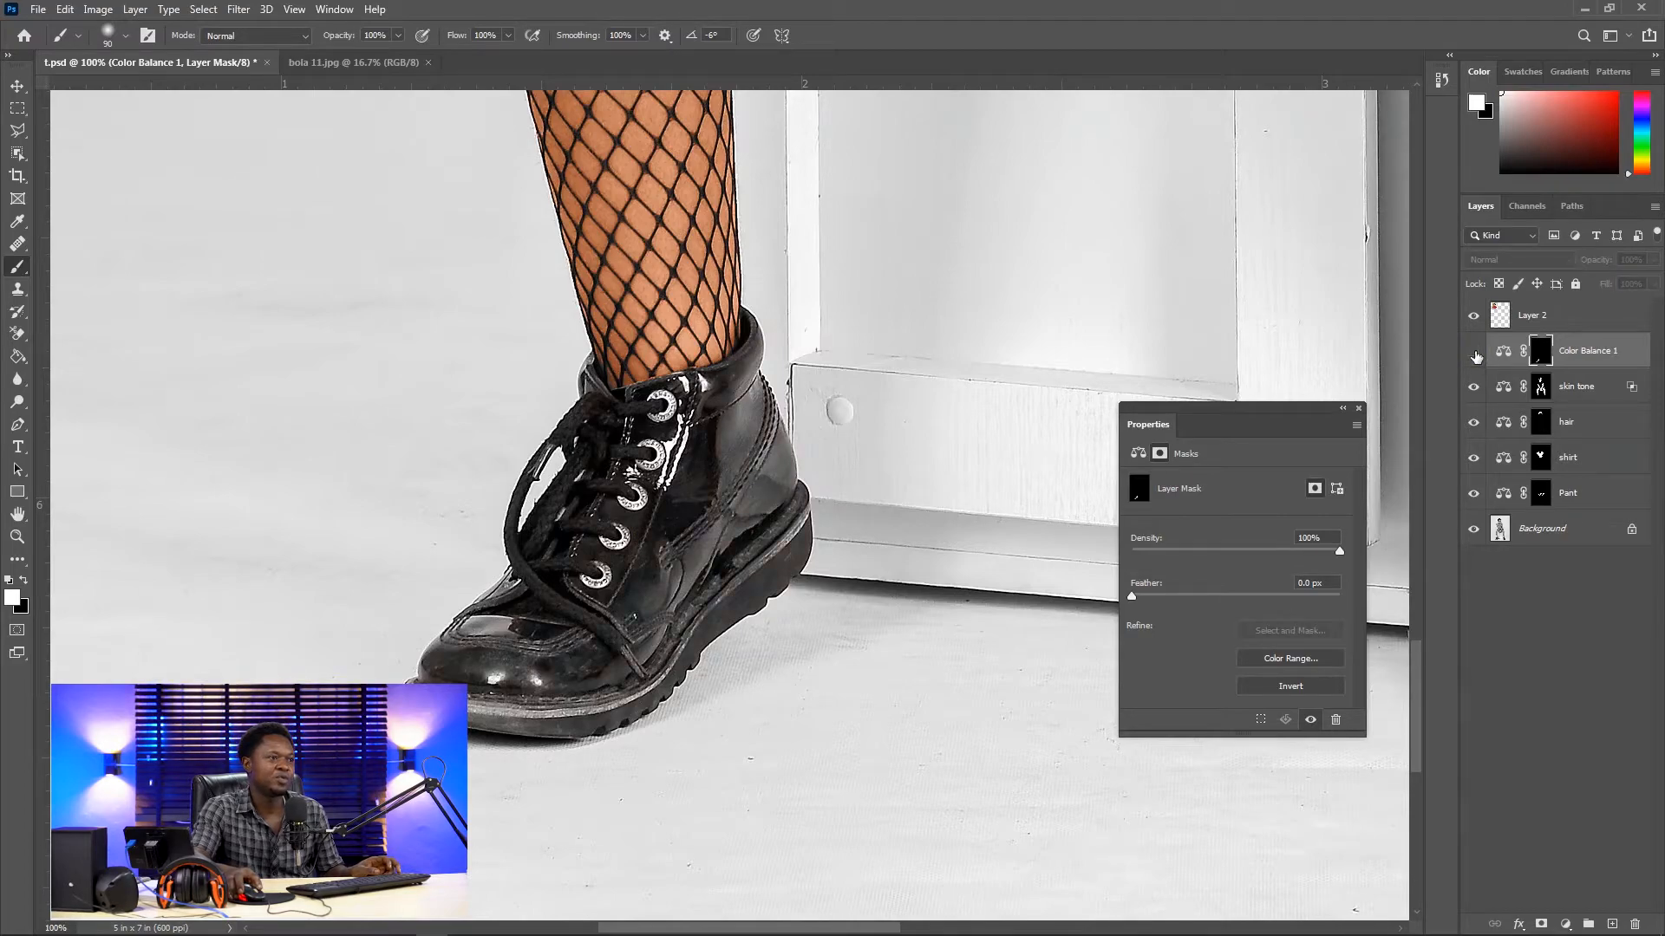
{"action": "left_click", "coordinate": [1474, 351]}
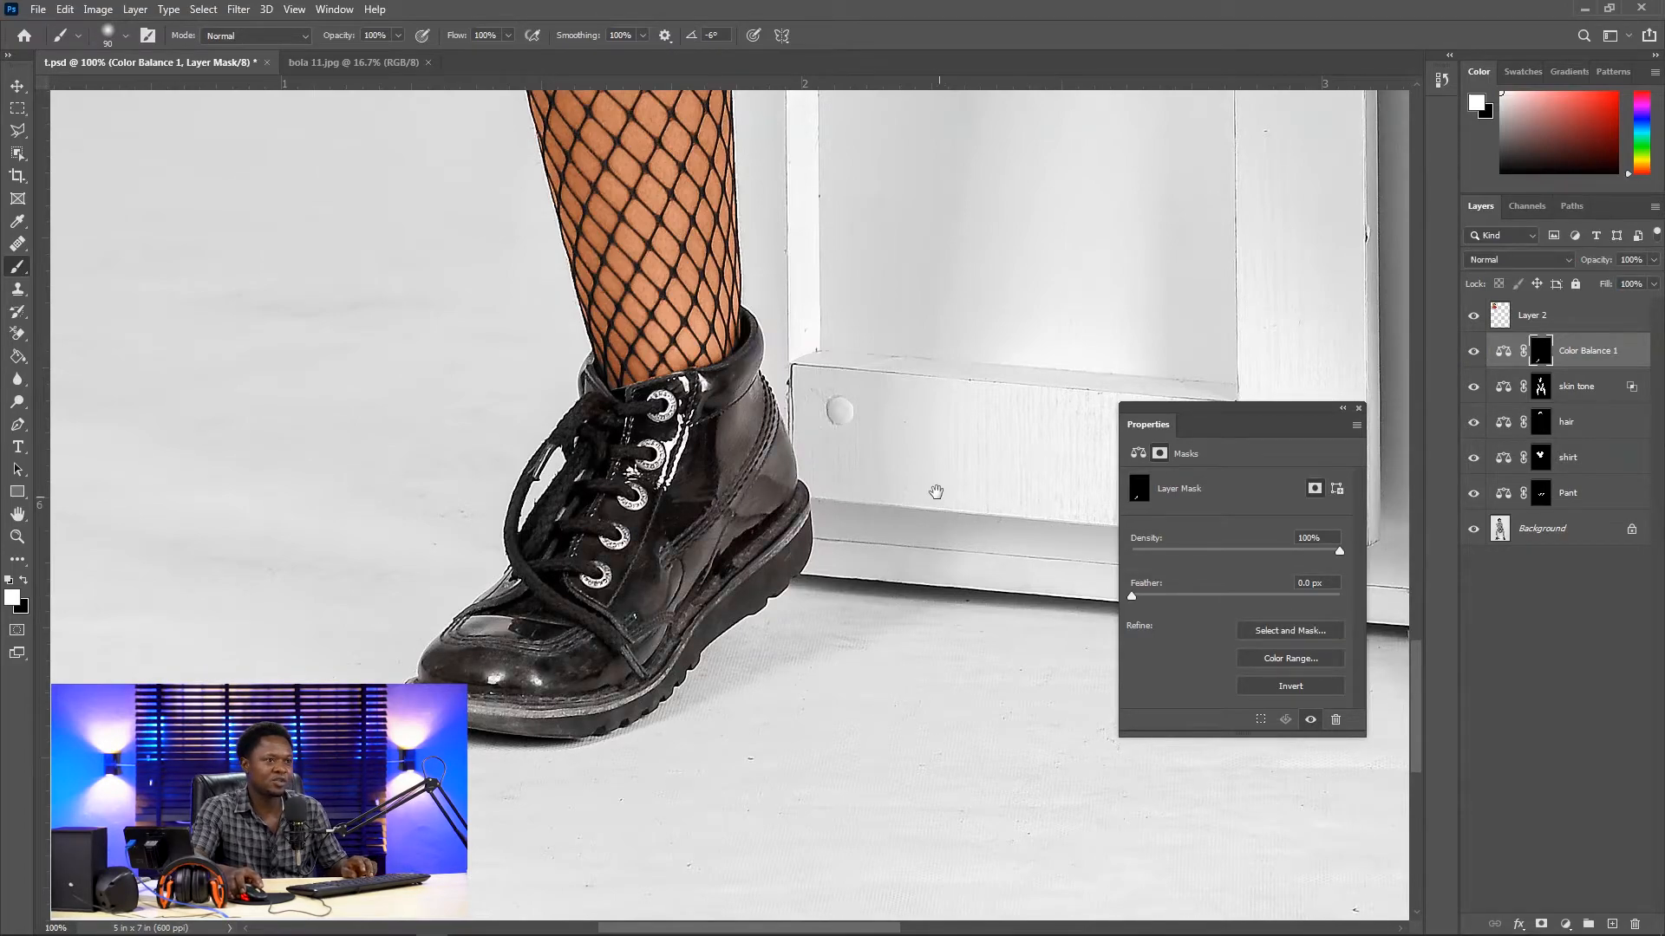
Step: Paint white on the Color Balance 1 mask over the boot on the photo's right side to reveal its brown tint
{"action": "left_click_drag", "start_coordinate": [935, 492], "coordinate": [704, 521]}
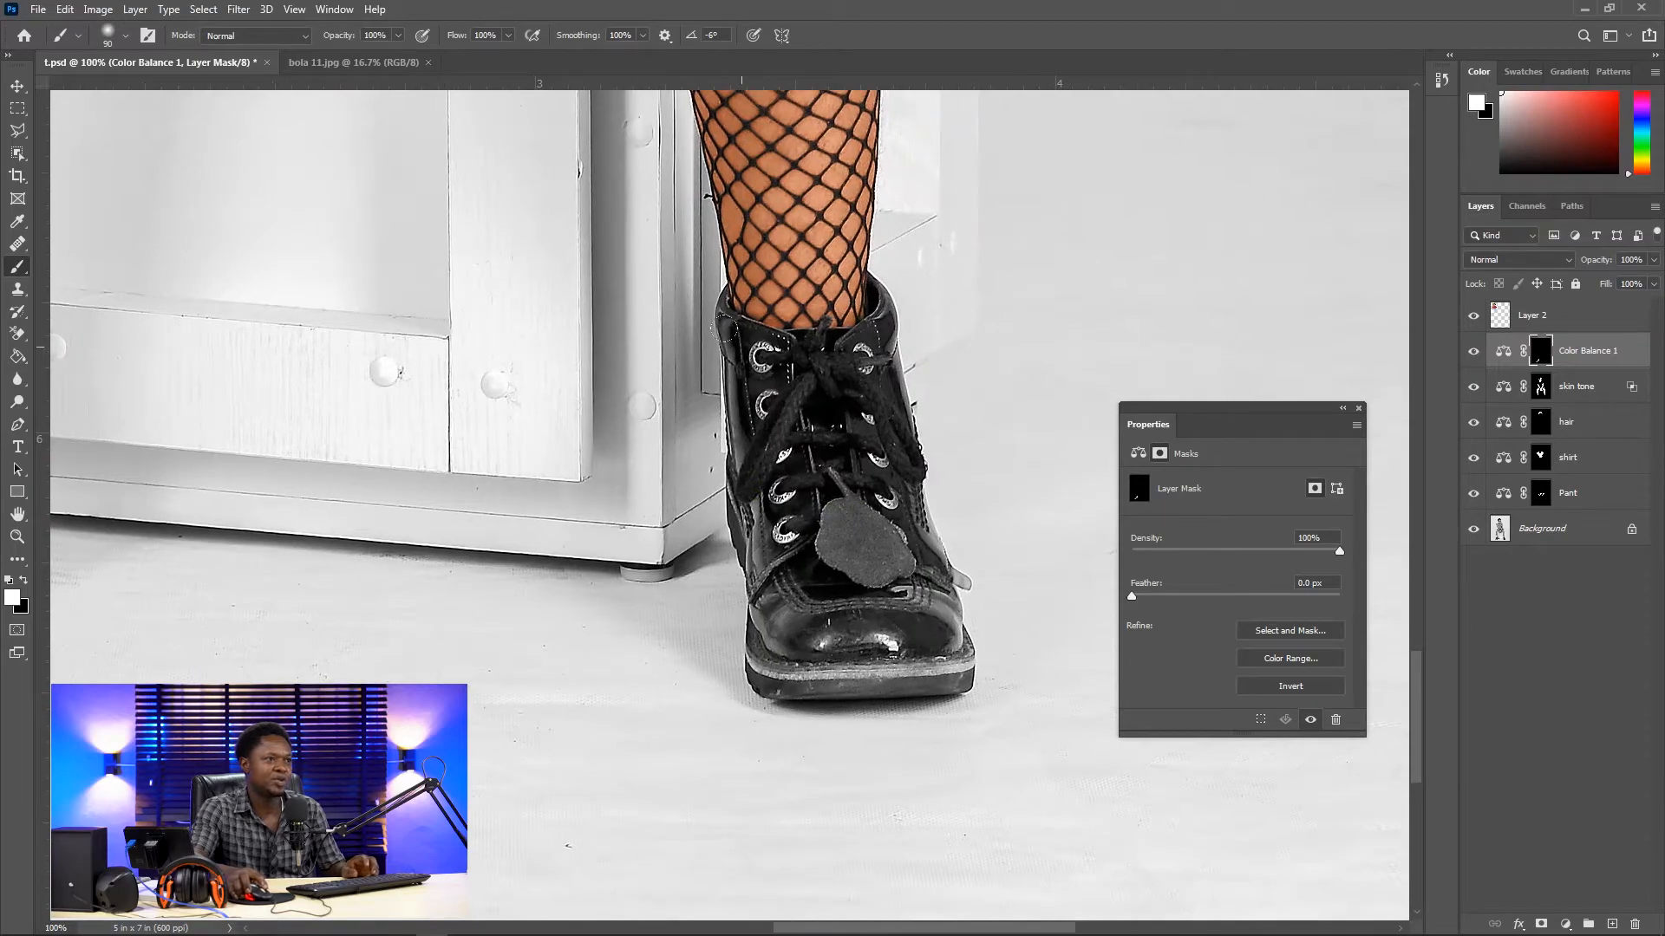
{"action": "left_click_drag", "start_coordinate": [782, 664], "coordinate": [835, 689]}
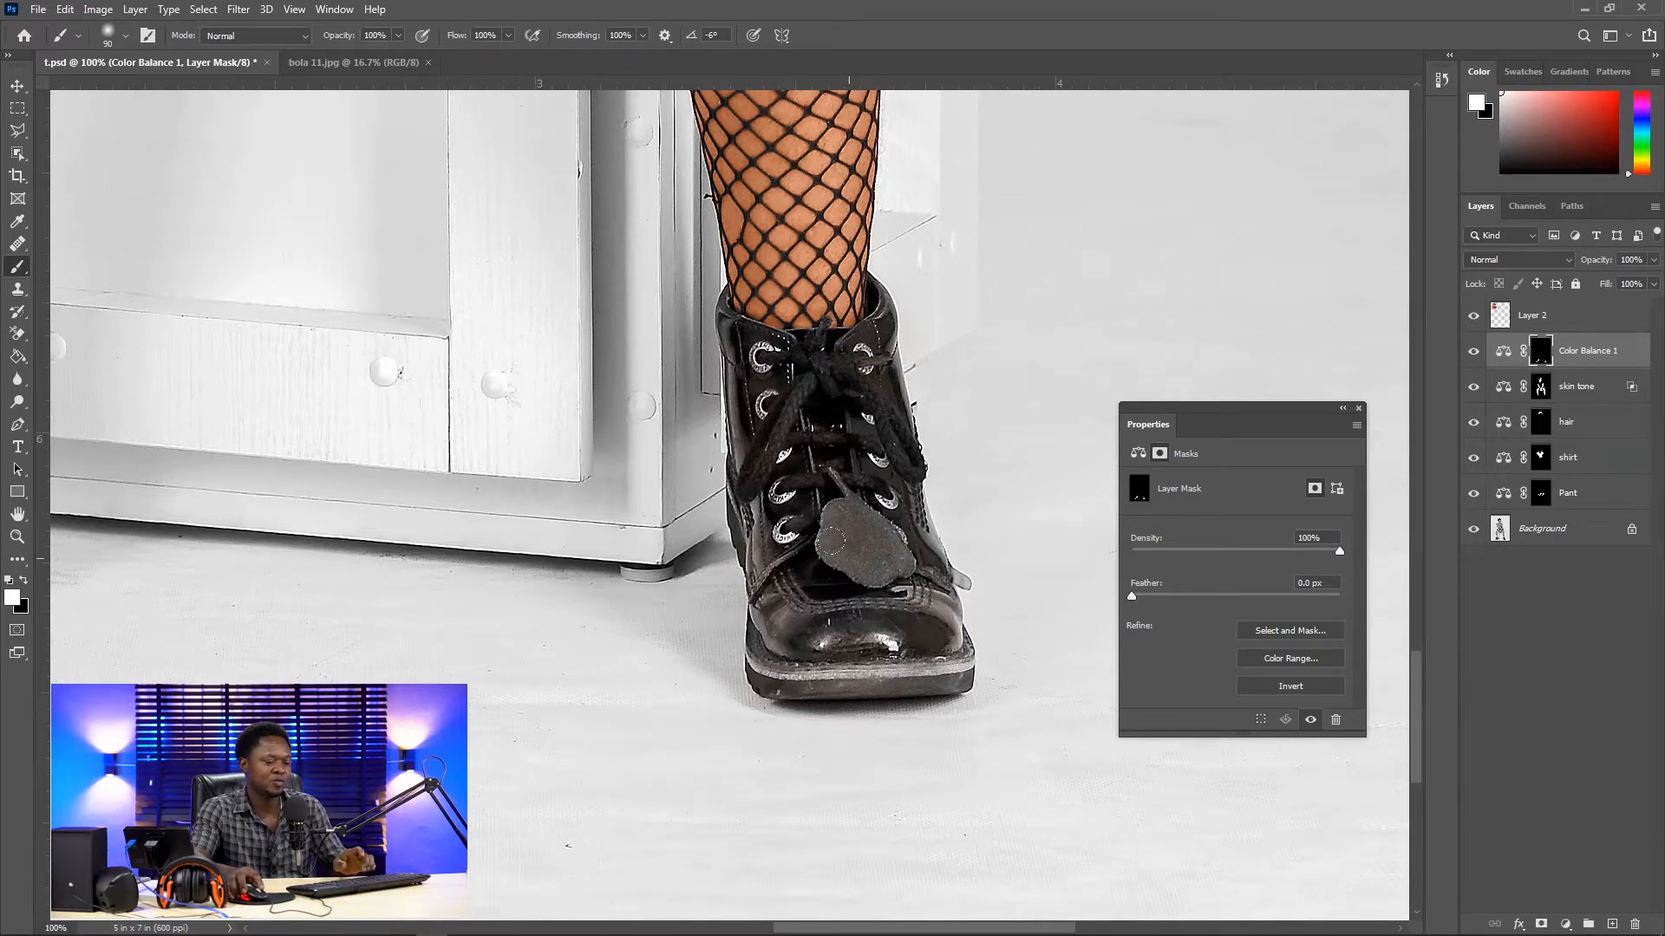
{"action": "key", "text": "ctrl+minus"}
{"action": "key", "text": "ctrl+minus"}
{"action": "key", "text": "ctrl+minus"}
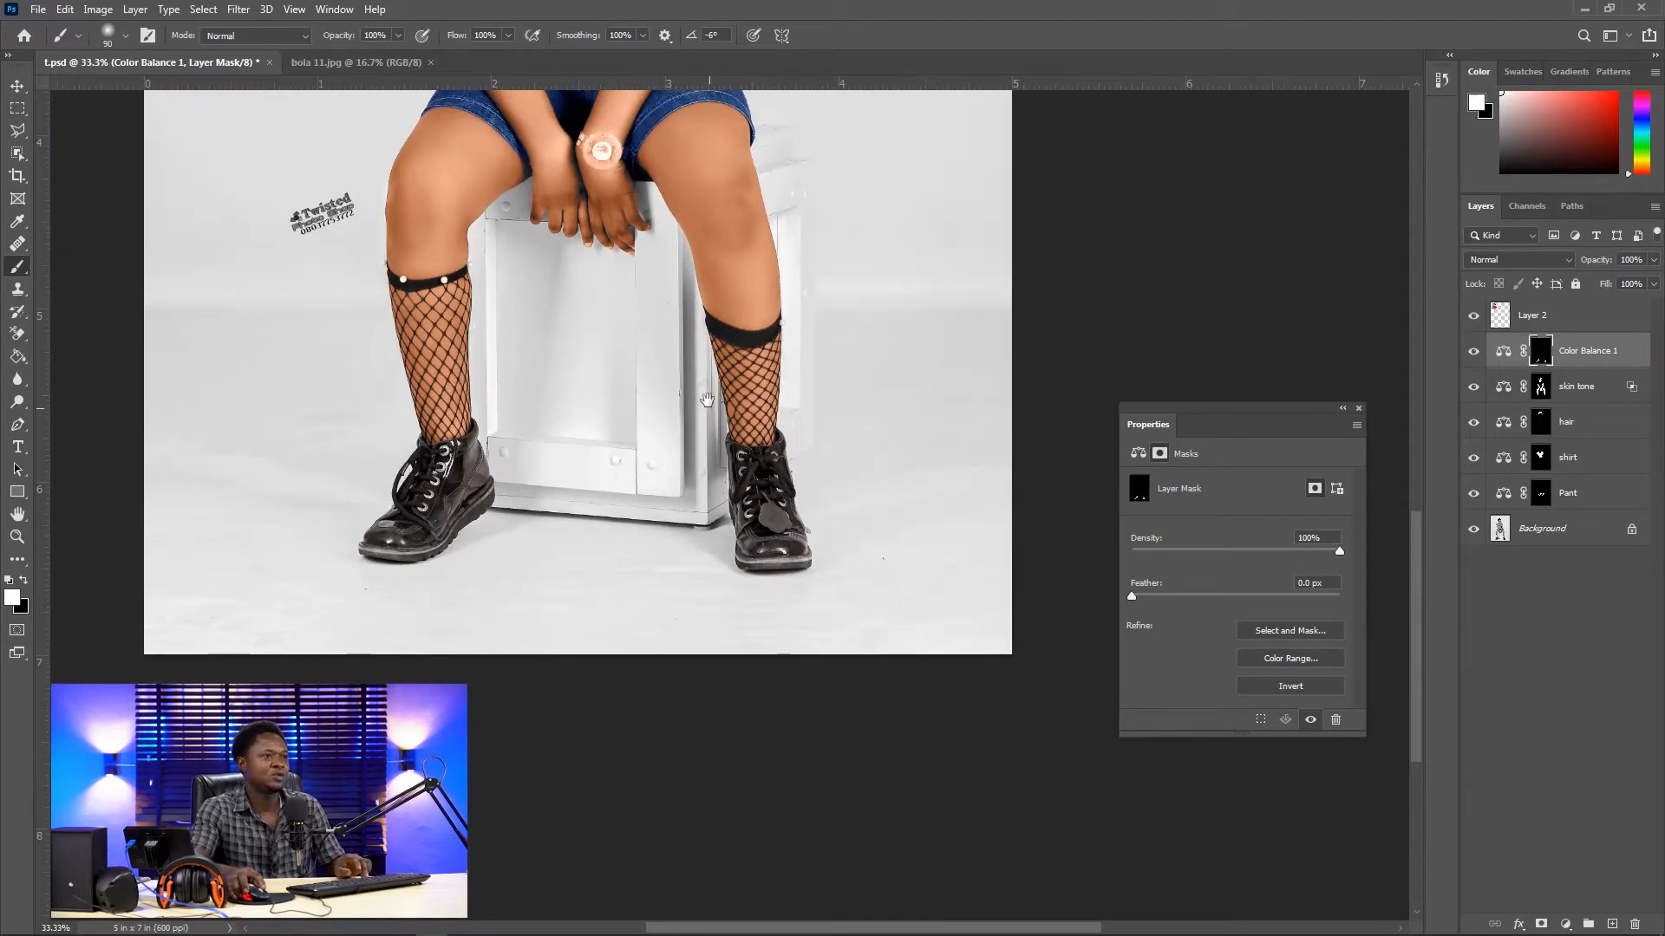
{"action": "left_click_drag", "start_coordinate": [706, 399], "coordinate": [771, 514]}
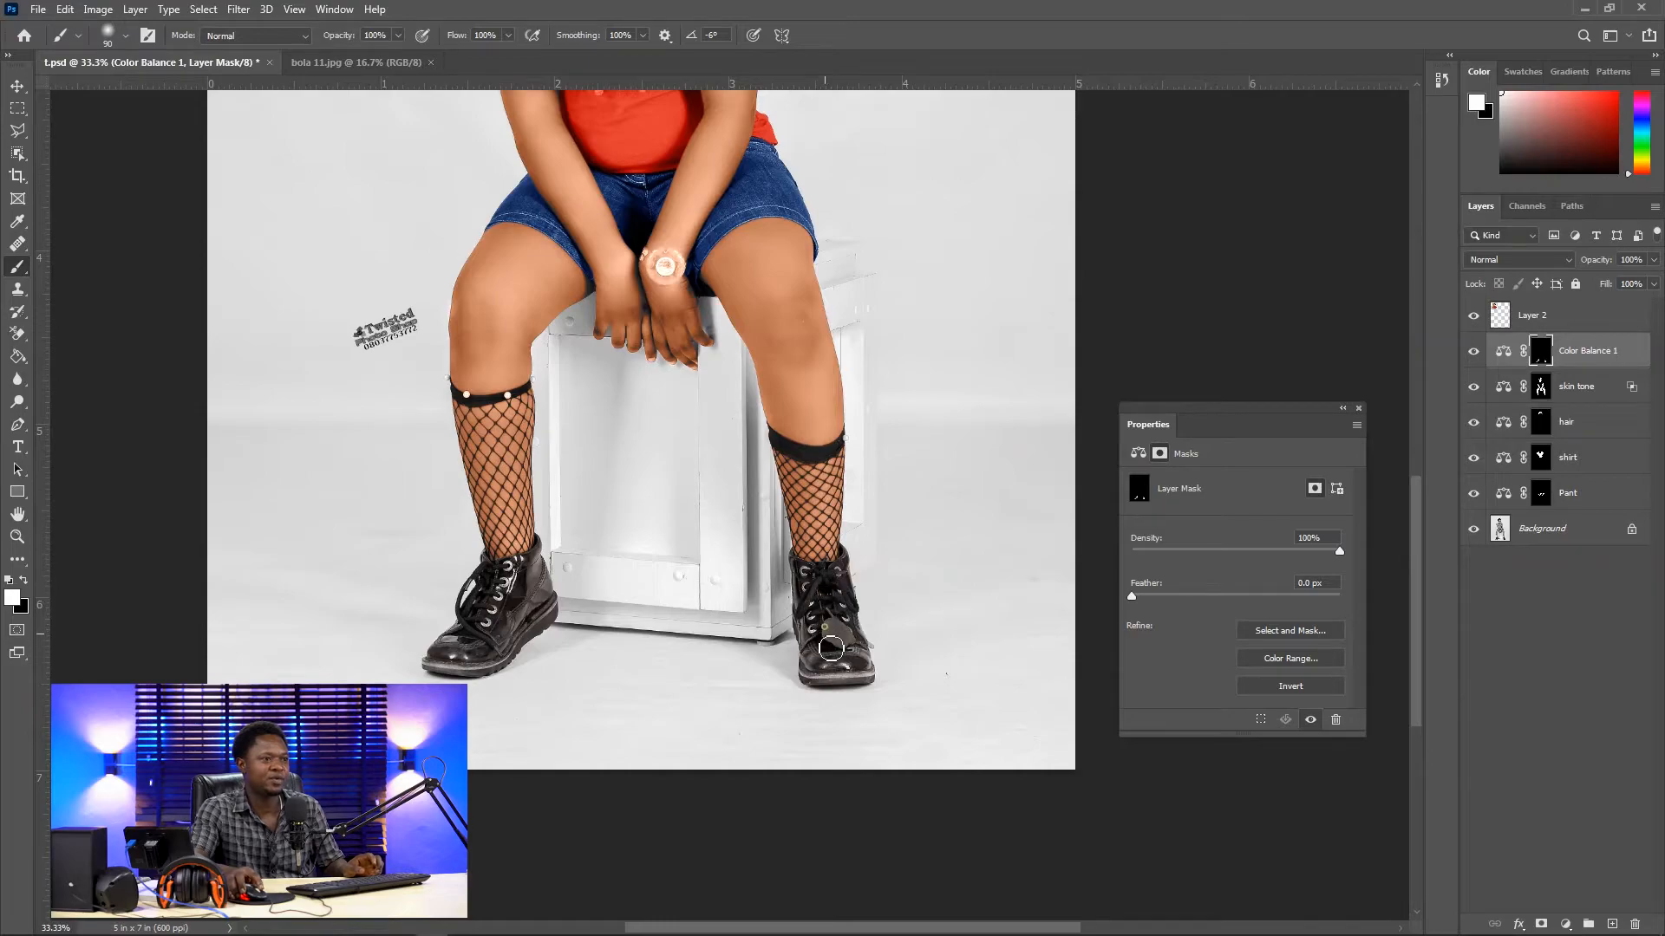
{"action": "mouse_move", "coordinate": [831, 649]}
{"action": "left_mouse_down"}
{"action": "mouse_move", "coordinate": [831, 564]}
{"action": "mouse_move", "coordinate": [817, 573]}
{"action": "mouse_move", "coordinate": [843, 598]}
{"action": "left_mouse_up"}
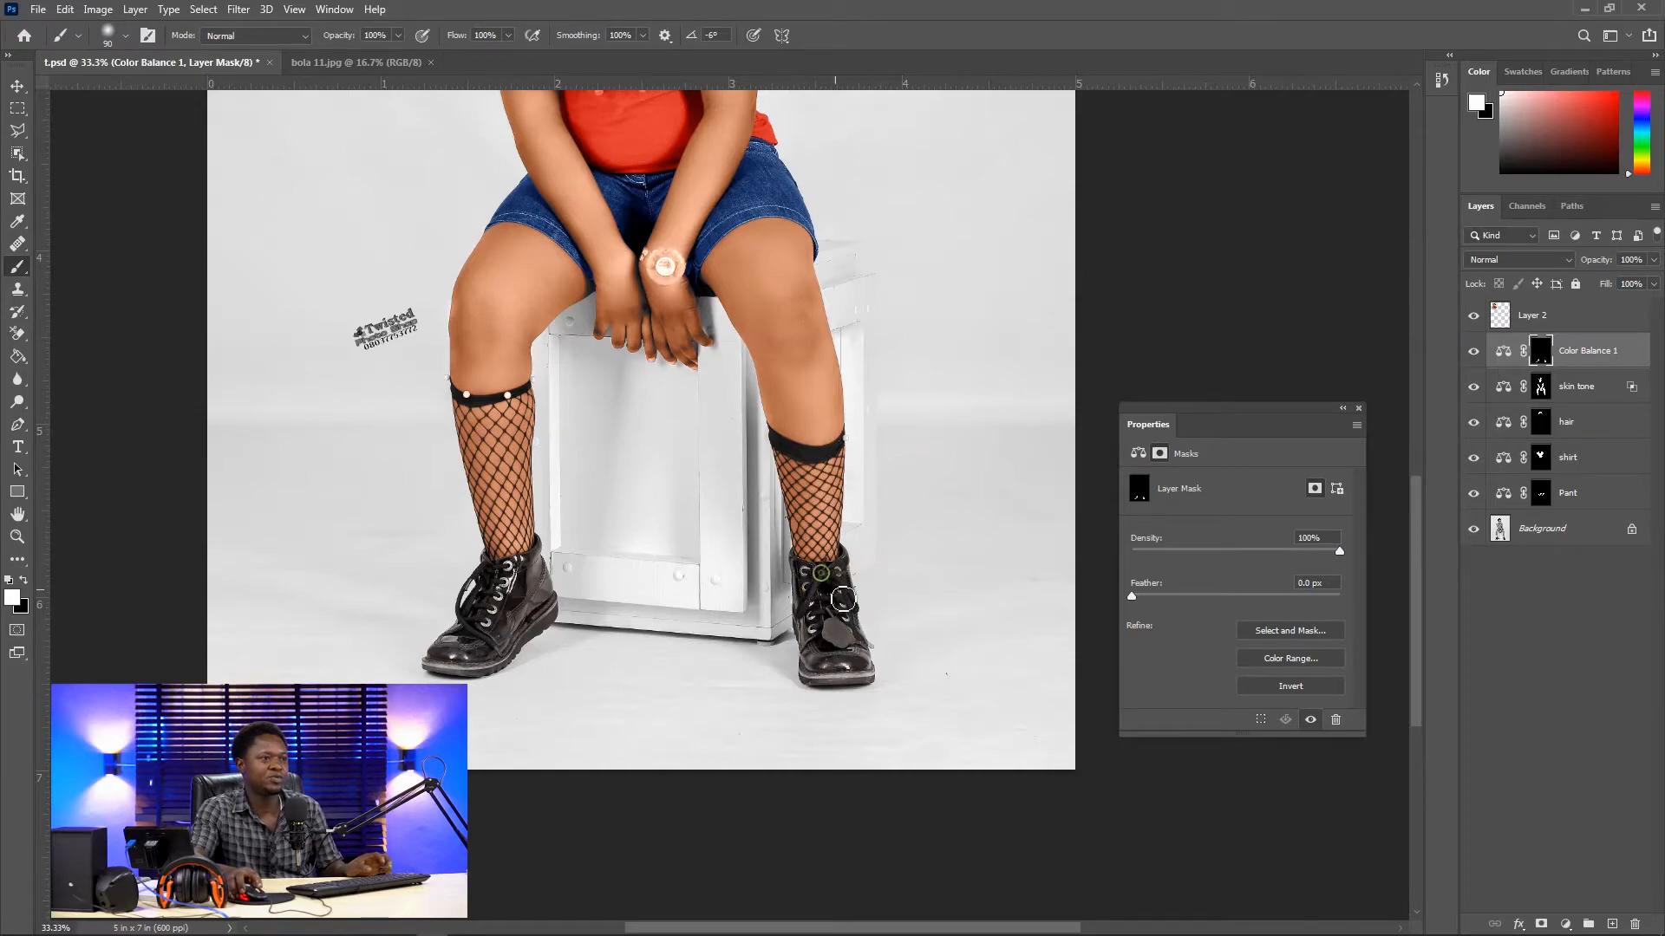
Step: Switch the mask brush to black and reduce it to size 40 at the right-hand boot's ankle opening
{"action": "key", "text": "ctrl+plus"}
{"action": "key", "text": "ctrl+plus"}
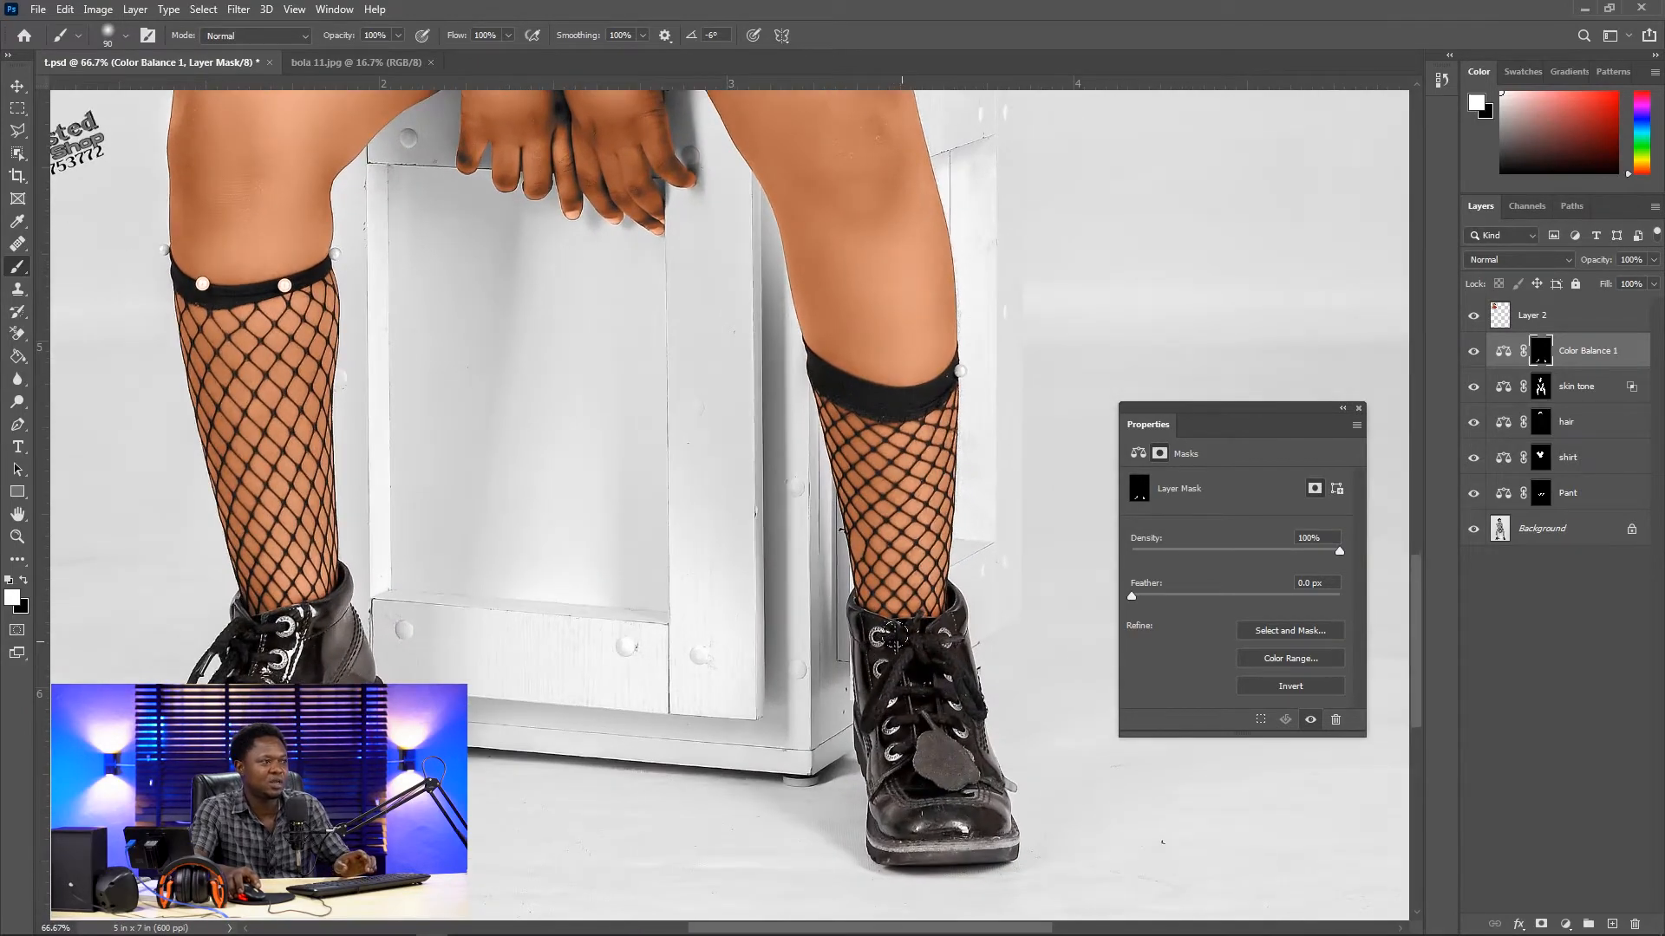
{"action": "key", "text": "ctrl+plus"}
{"action": "left_click_drag", "start_coordinate": [971, 607], "coordinate": [821, 595]}
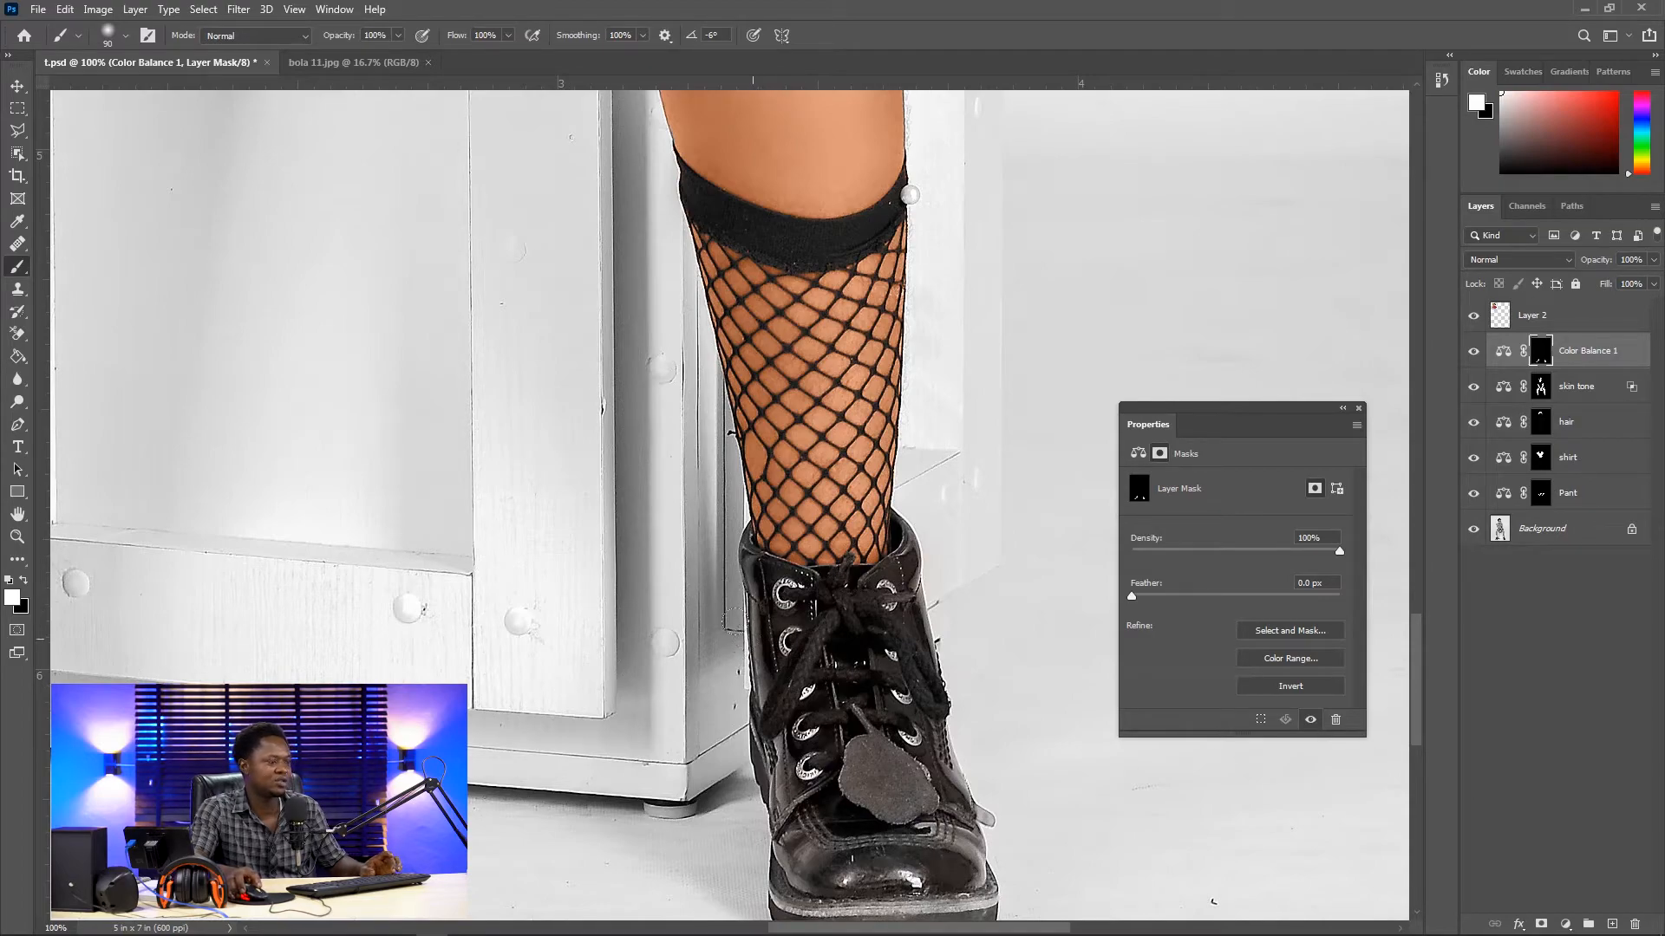
{"action": "key", "text": "x"}
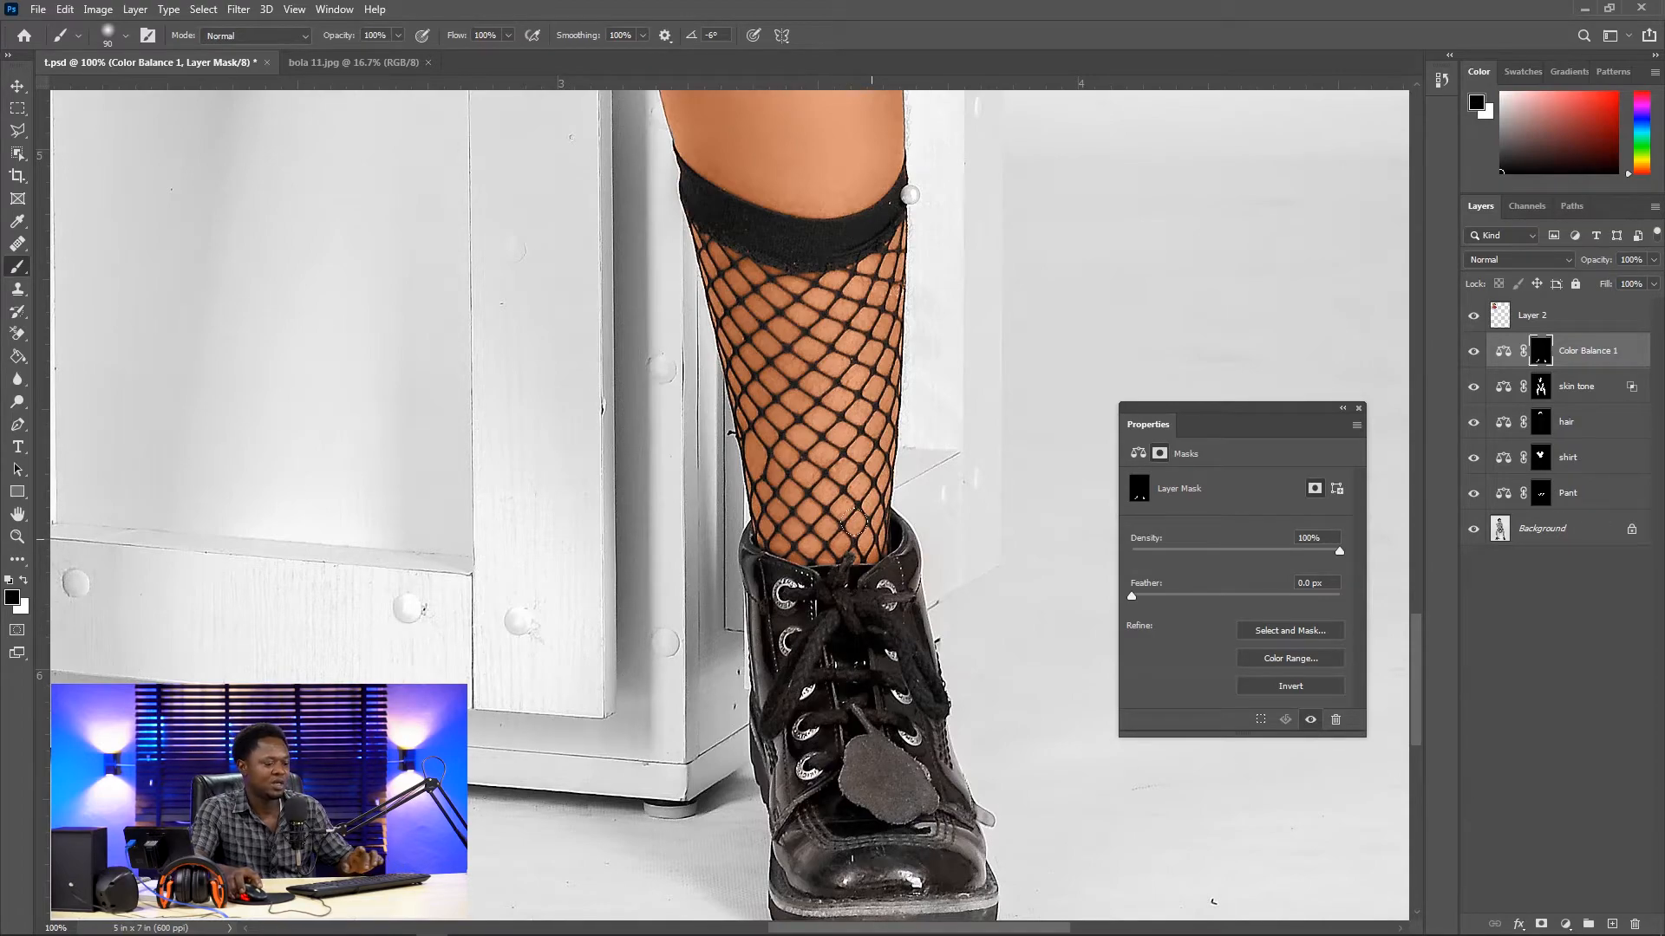
{"action": "key", "text": "bracketleft"}
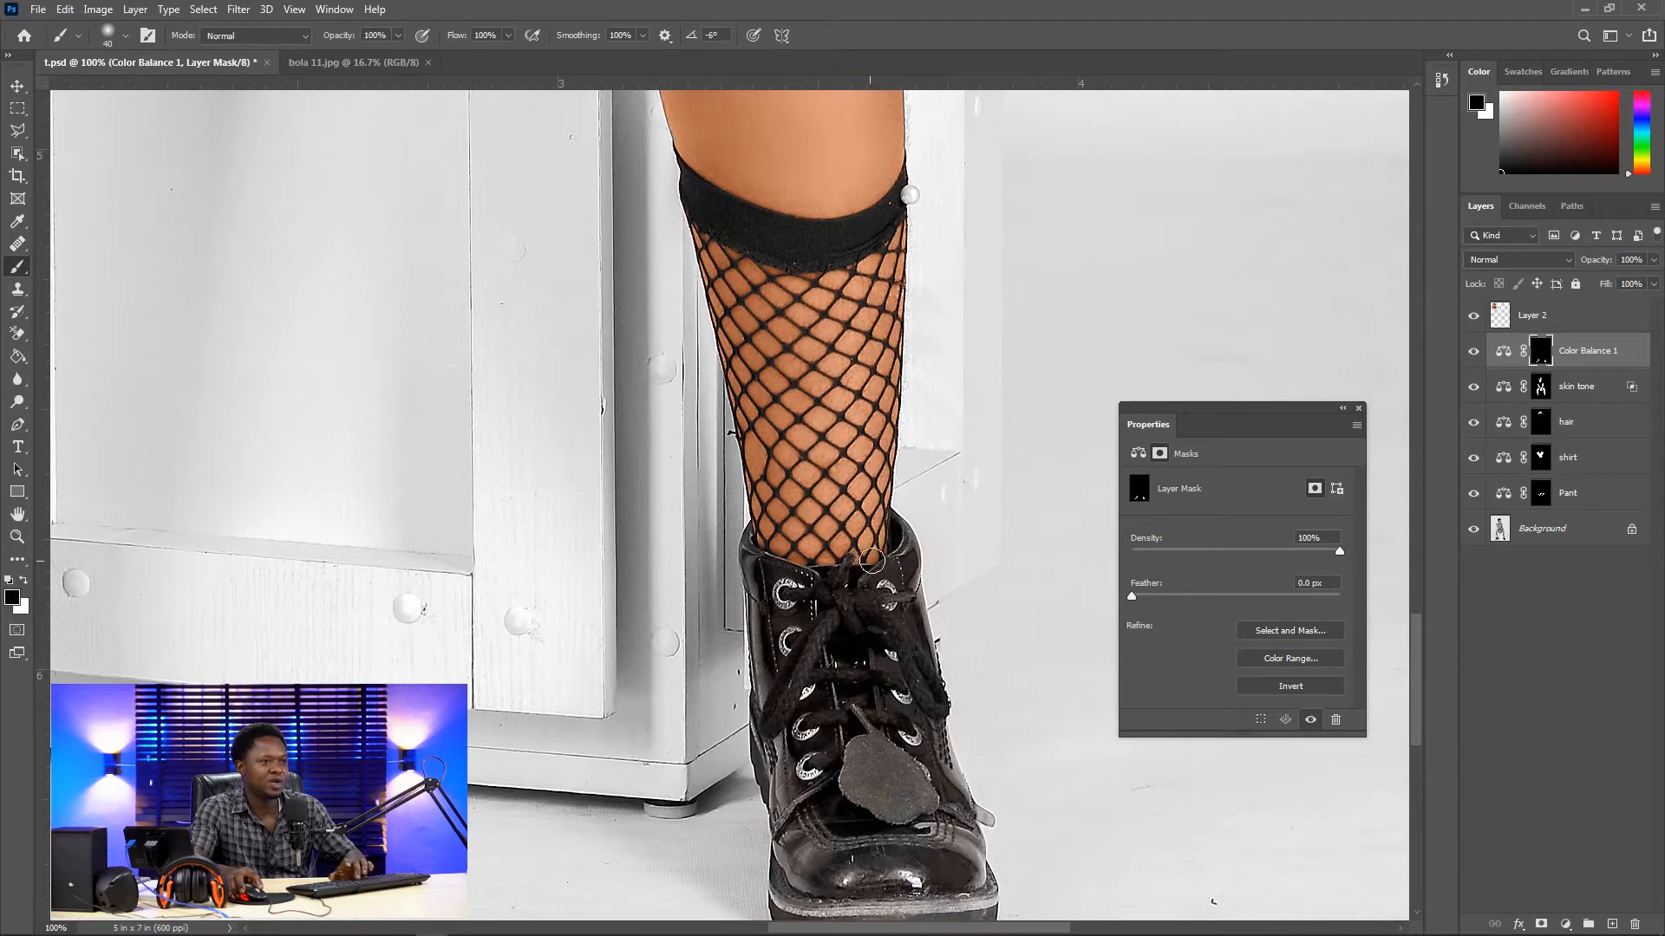
Step: Compare both tinted boots and review the whole colourised photo
{"action": "scroll", "coordinate": [676, 637], "scroll_direction": "left", "scroll_amount": 5}
{"action": "scroll", "coordinate": [676, 638], "scroll_direction": "down", "scroll_amount": 1}
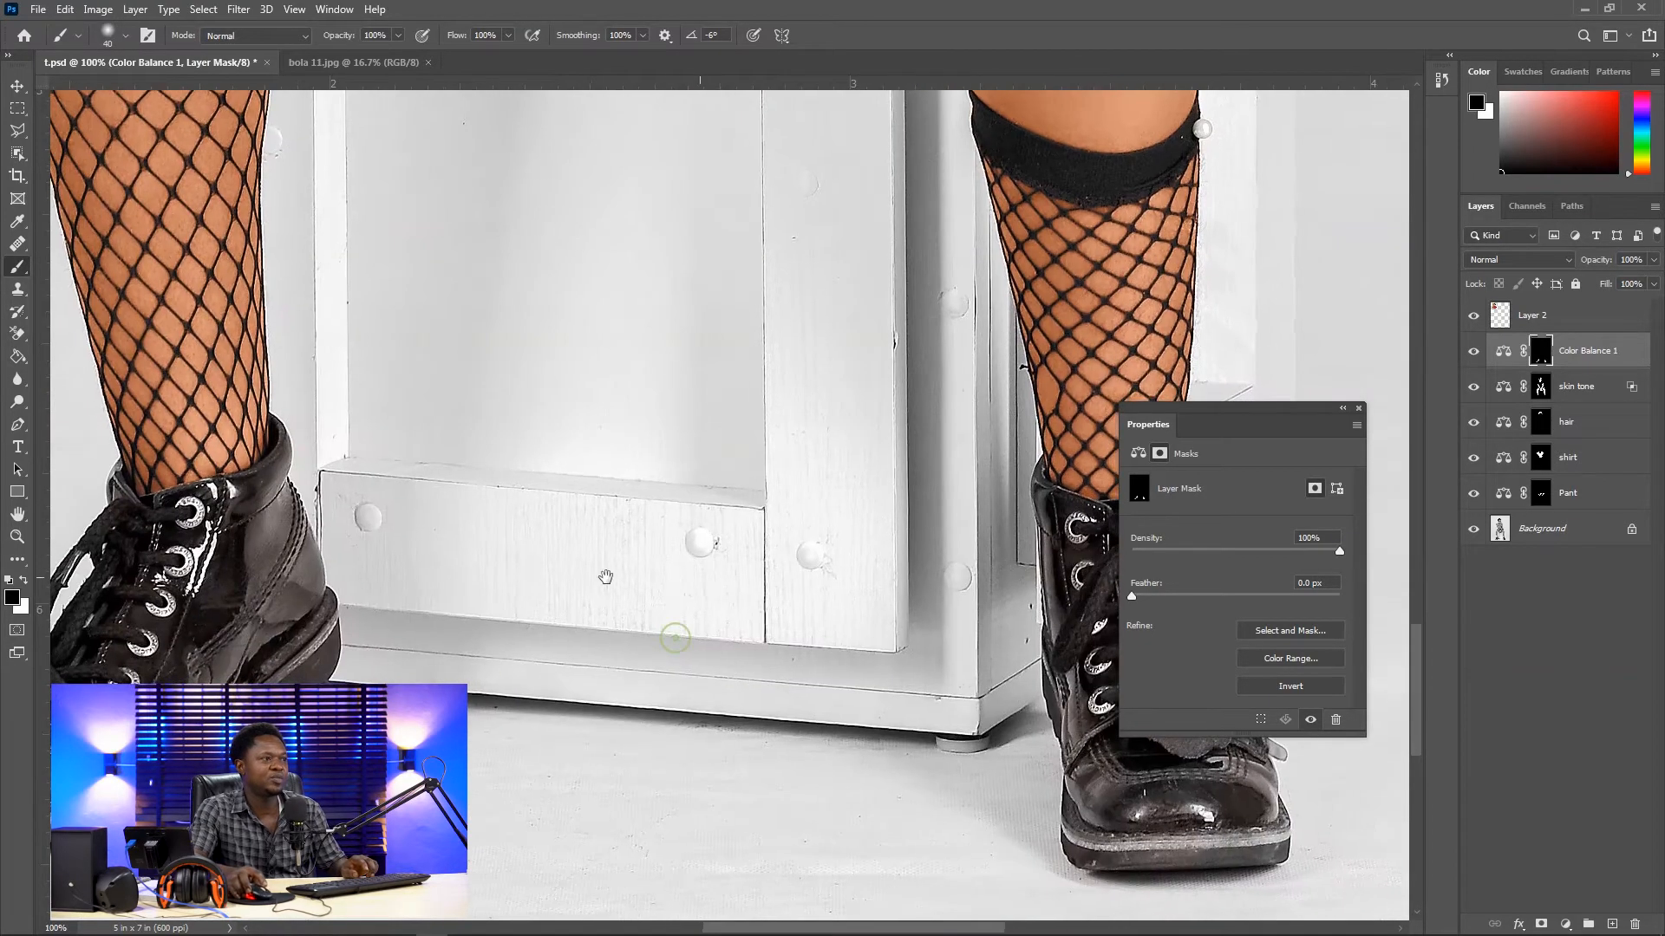
{"action": "key", "text": "ctrl+minus"}
{"action": "key", "text": "ctrl+minus"}
{"action": "key", "text": "ctrl+minus"}
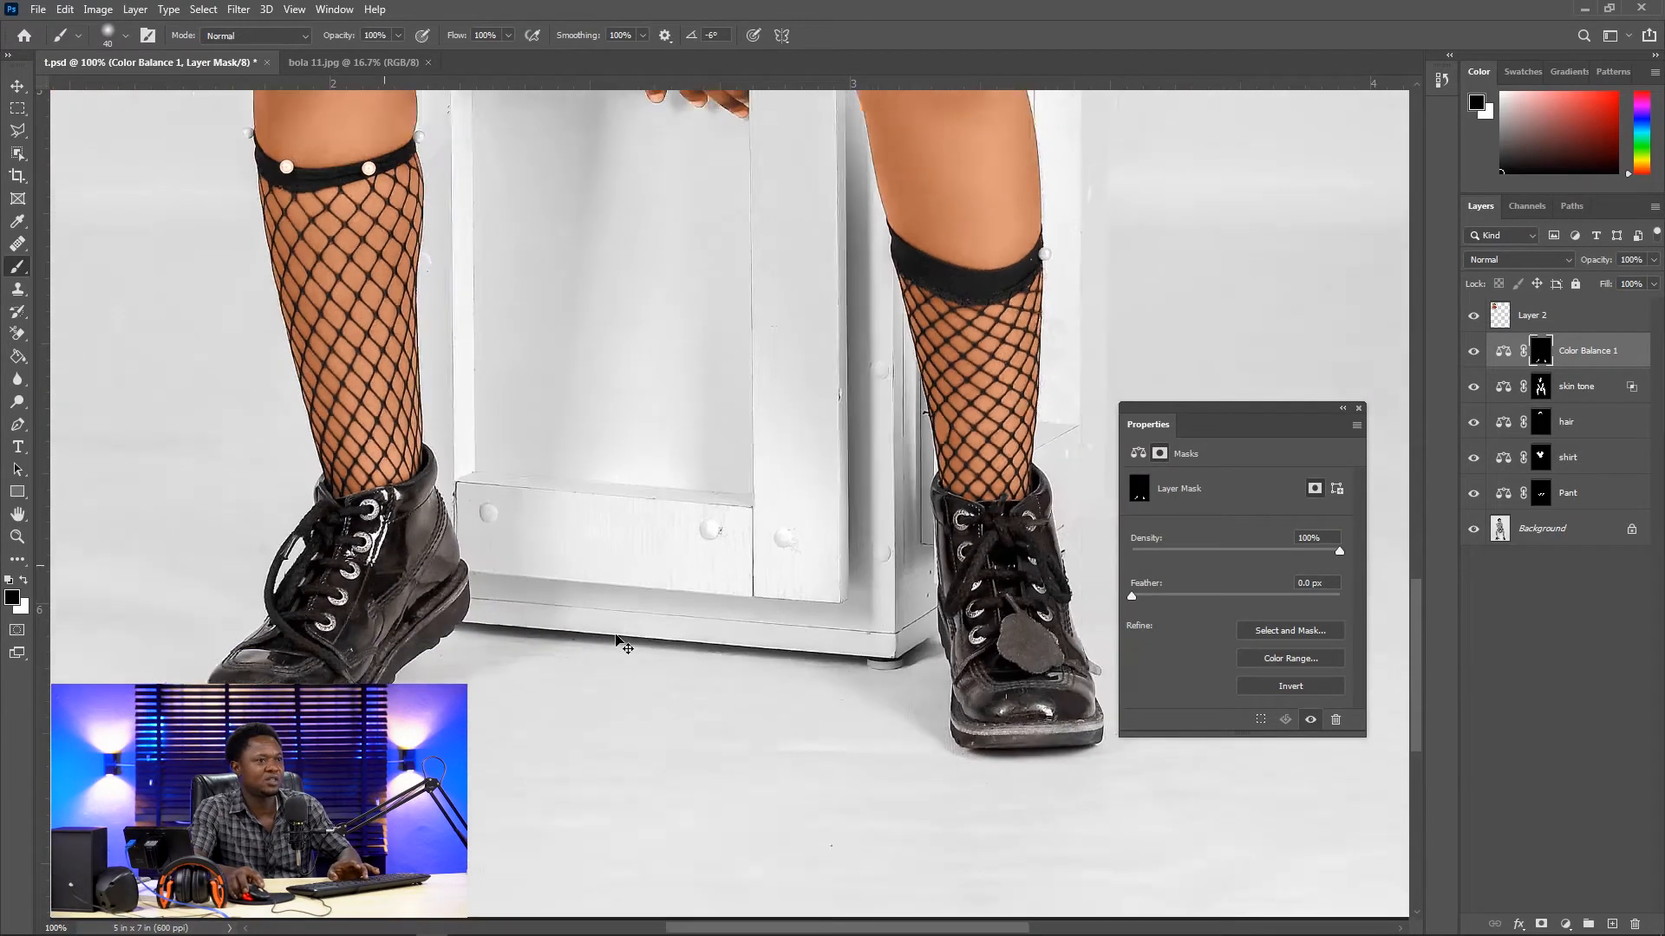
{"action": "key", "text": "ctrl+minus"}
{"action": "key", "text": "ctrl+minus"}
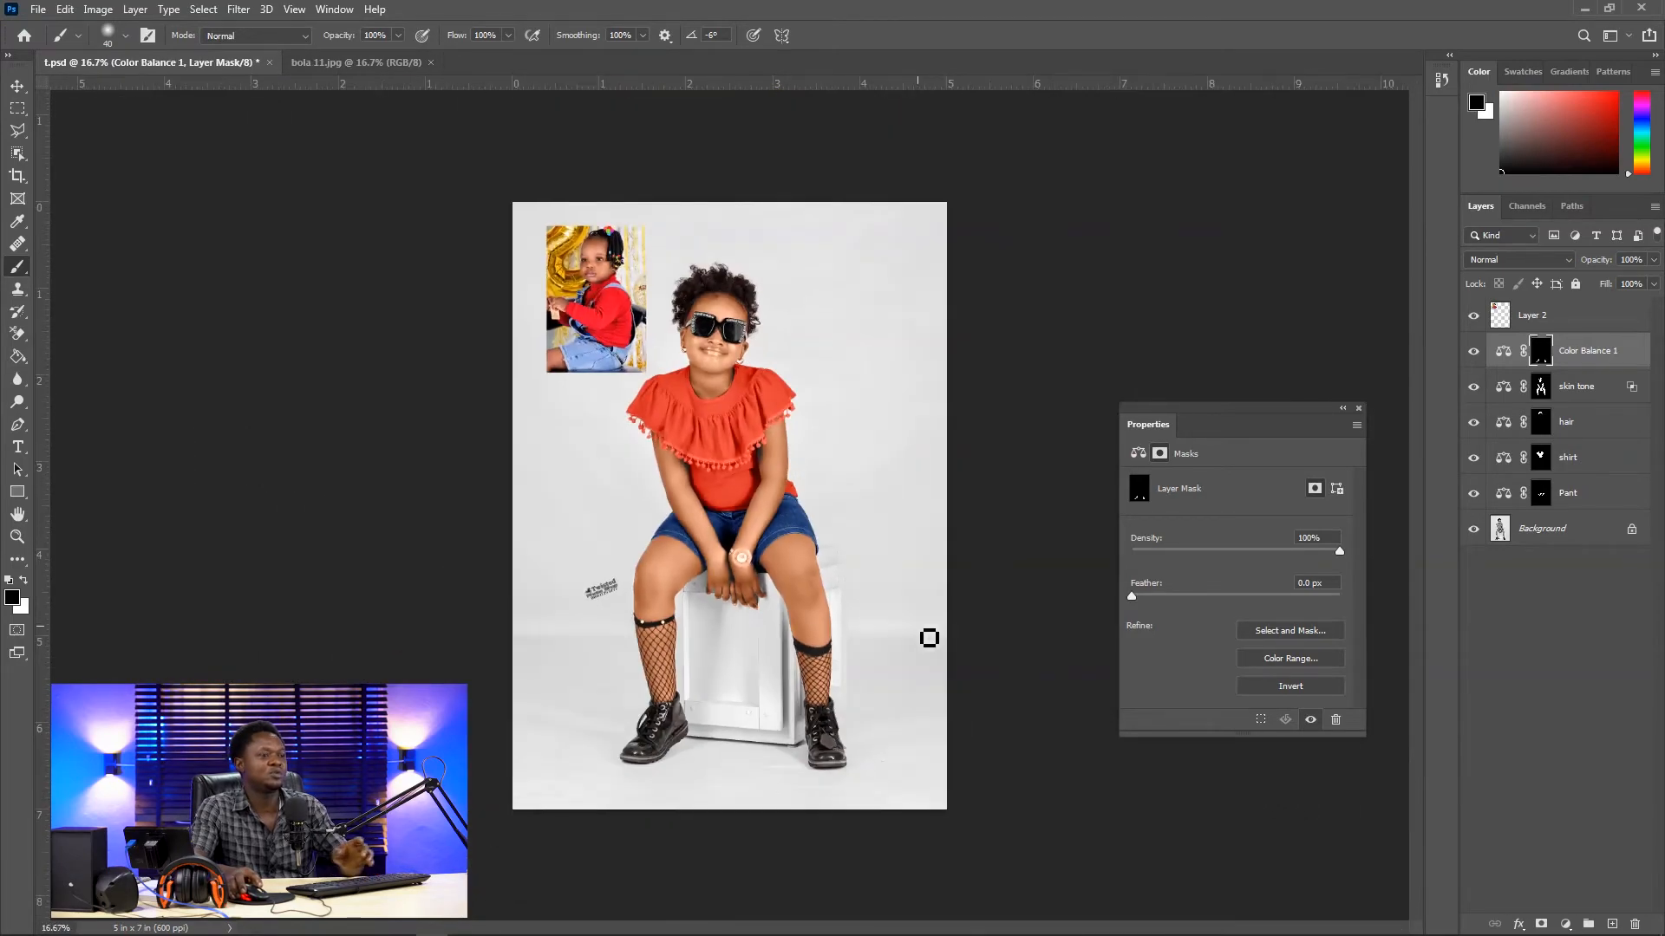
{"action": "key", "text": "ctrl+plus"}
{"action": "key", "text": "ctrl+plus"}
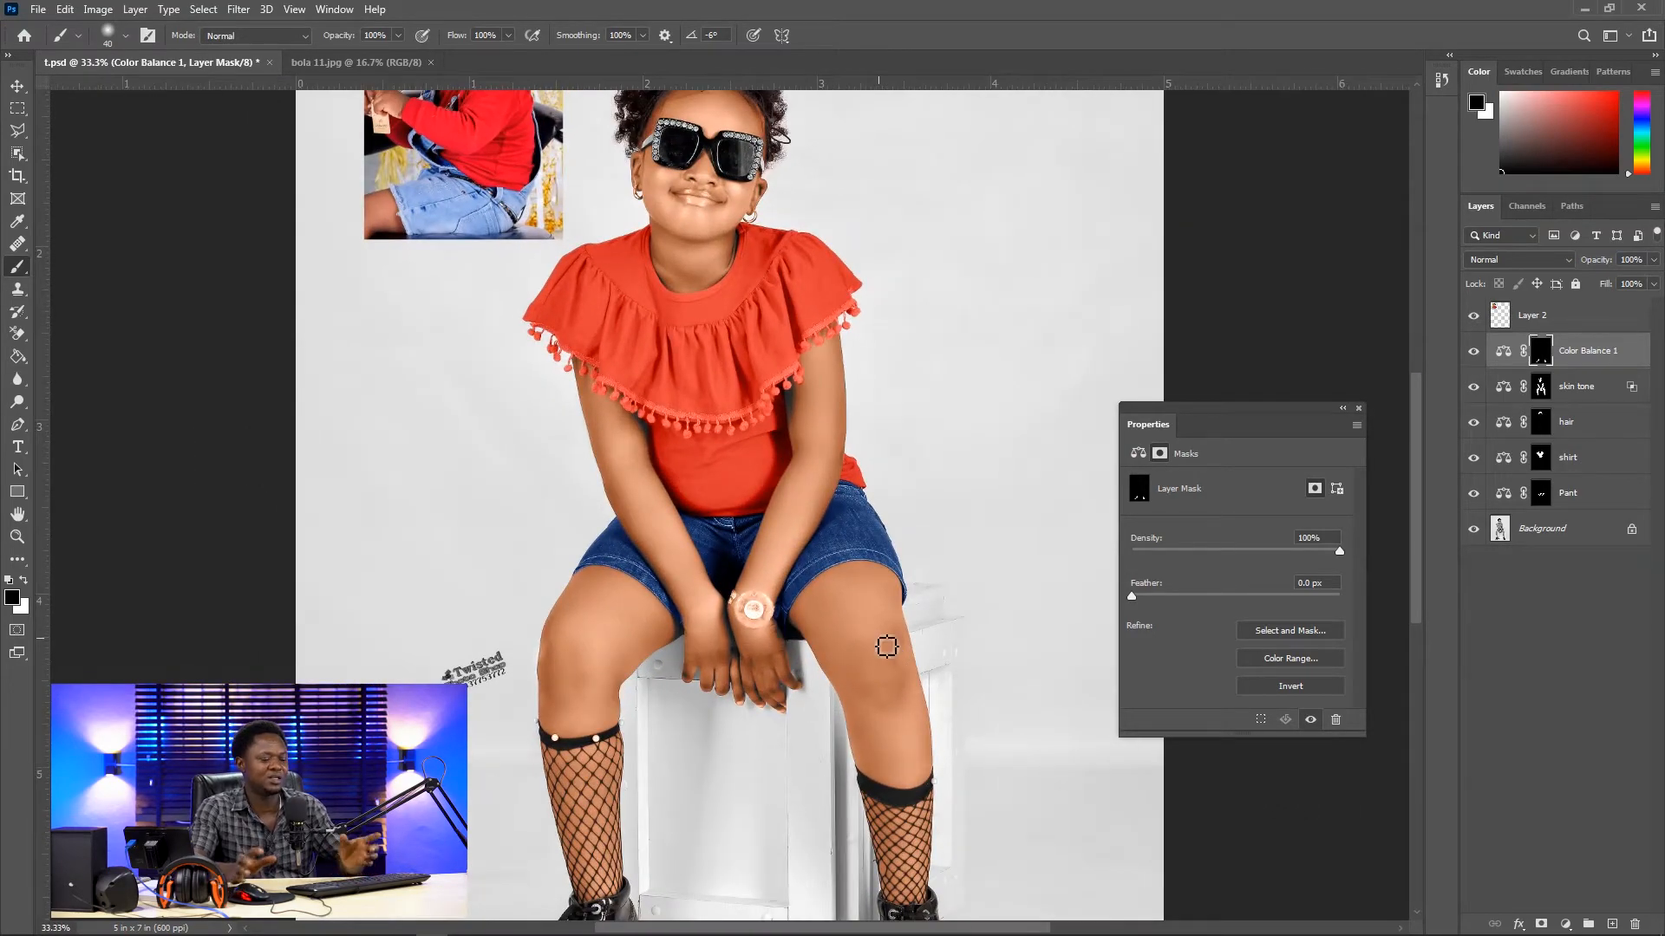
Step: Examine the colourised face, hair and blouse up close, and review the photo as a whole
{"action": "key", "text": "ctrl+plus"}
{"action": "key", "text": "ctrl+plus"}
{"action": "left_click_drag", "start_coordinate": [762, 443], "coordinate": [765, 785]}
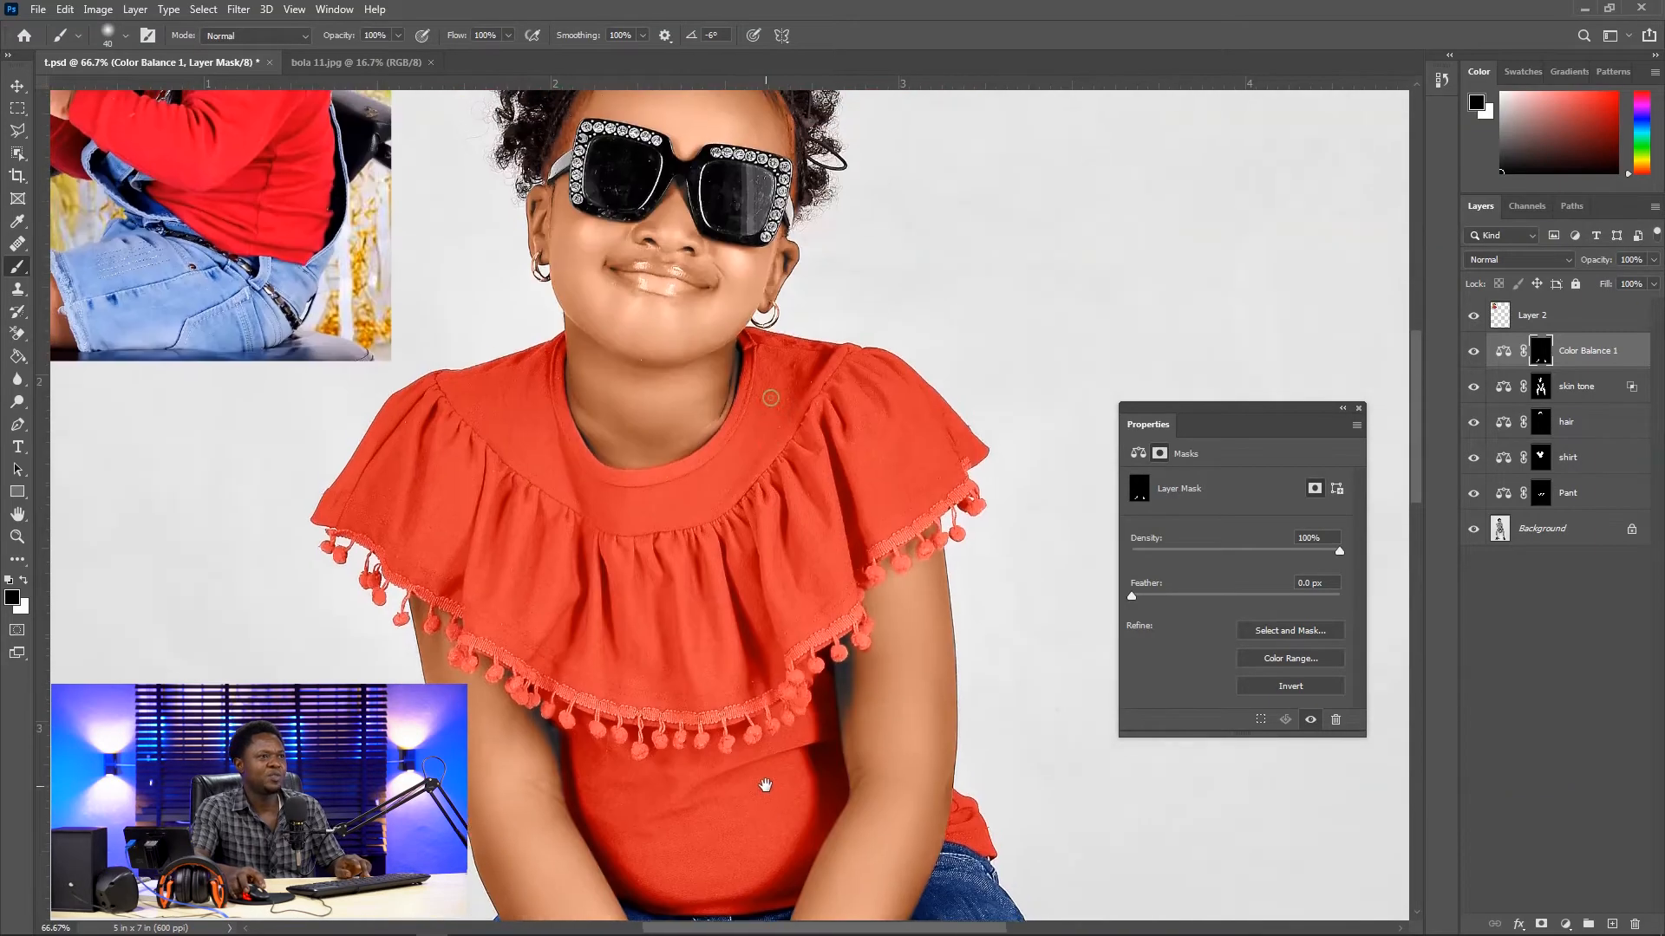
{"action": "left_click_drag", "start_coordinate": [766, 518], "coordinate": [718, 682]}
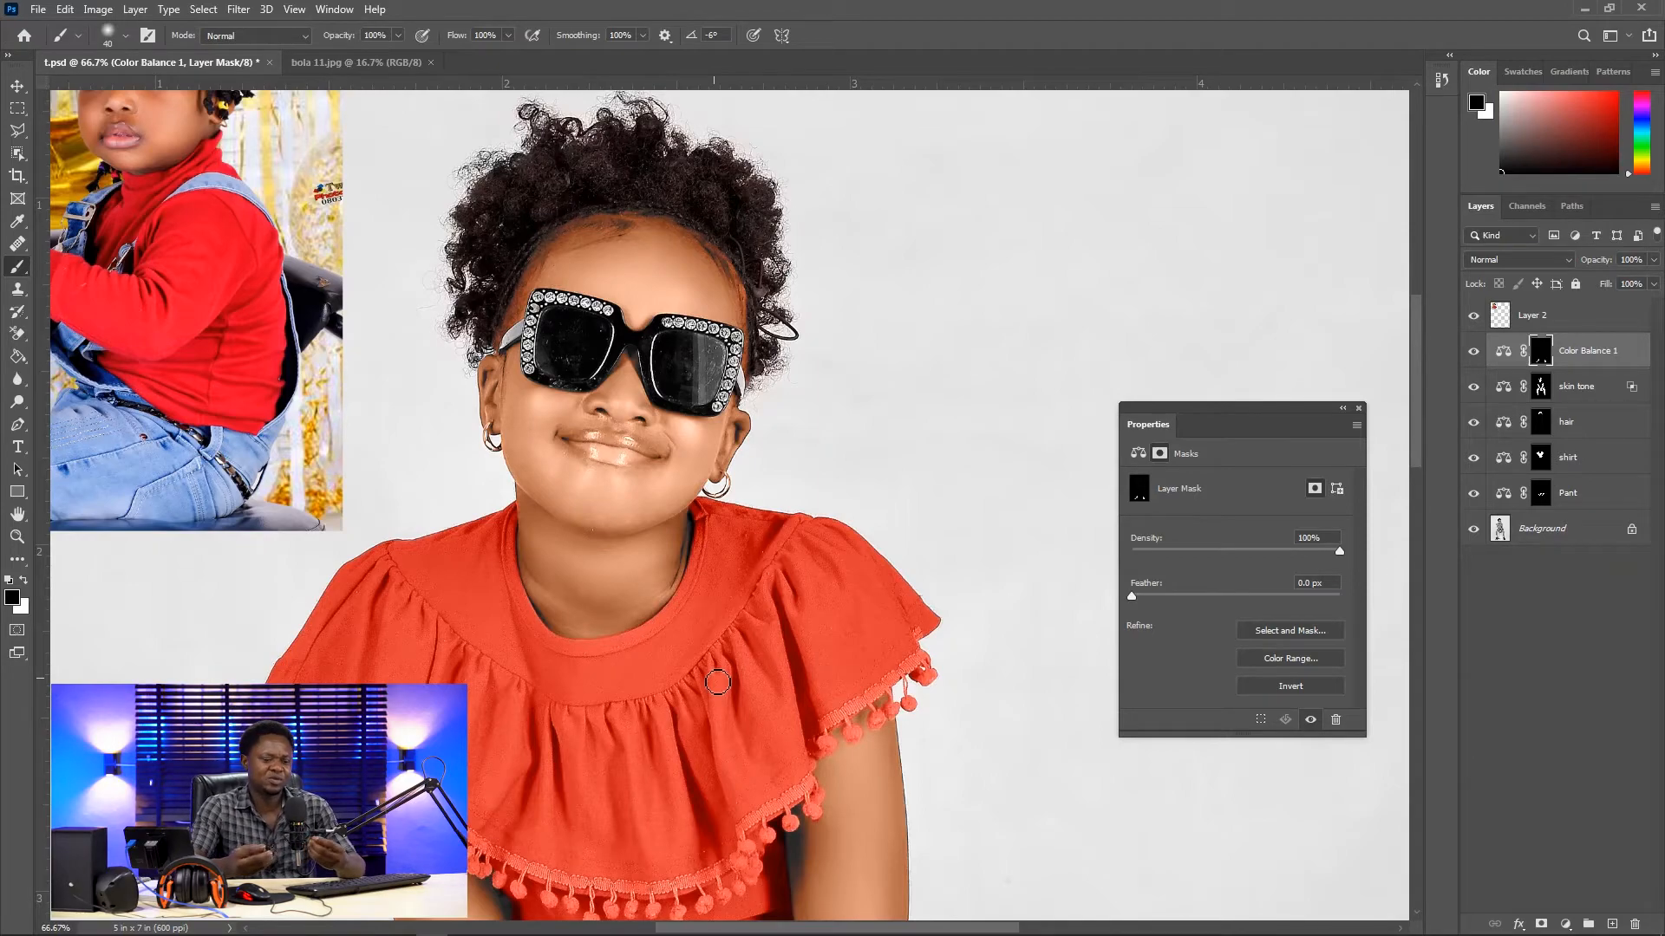
{"action": "key", "text": "ctrl+minus"}
{"action": "key", "text": "ctrl+minus"}
{"action": "key", "text": "ctrl+minus"}
{"action": "key", "text": "ctrl+minus"}
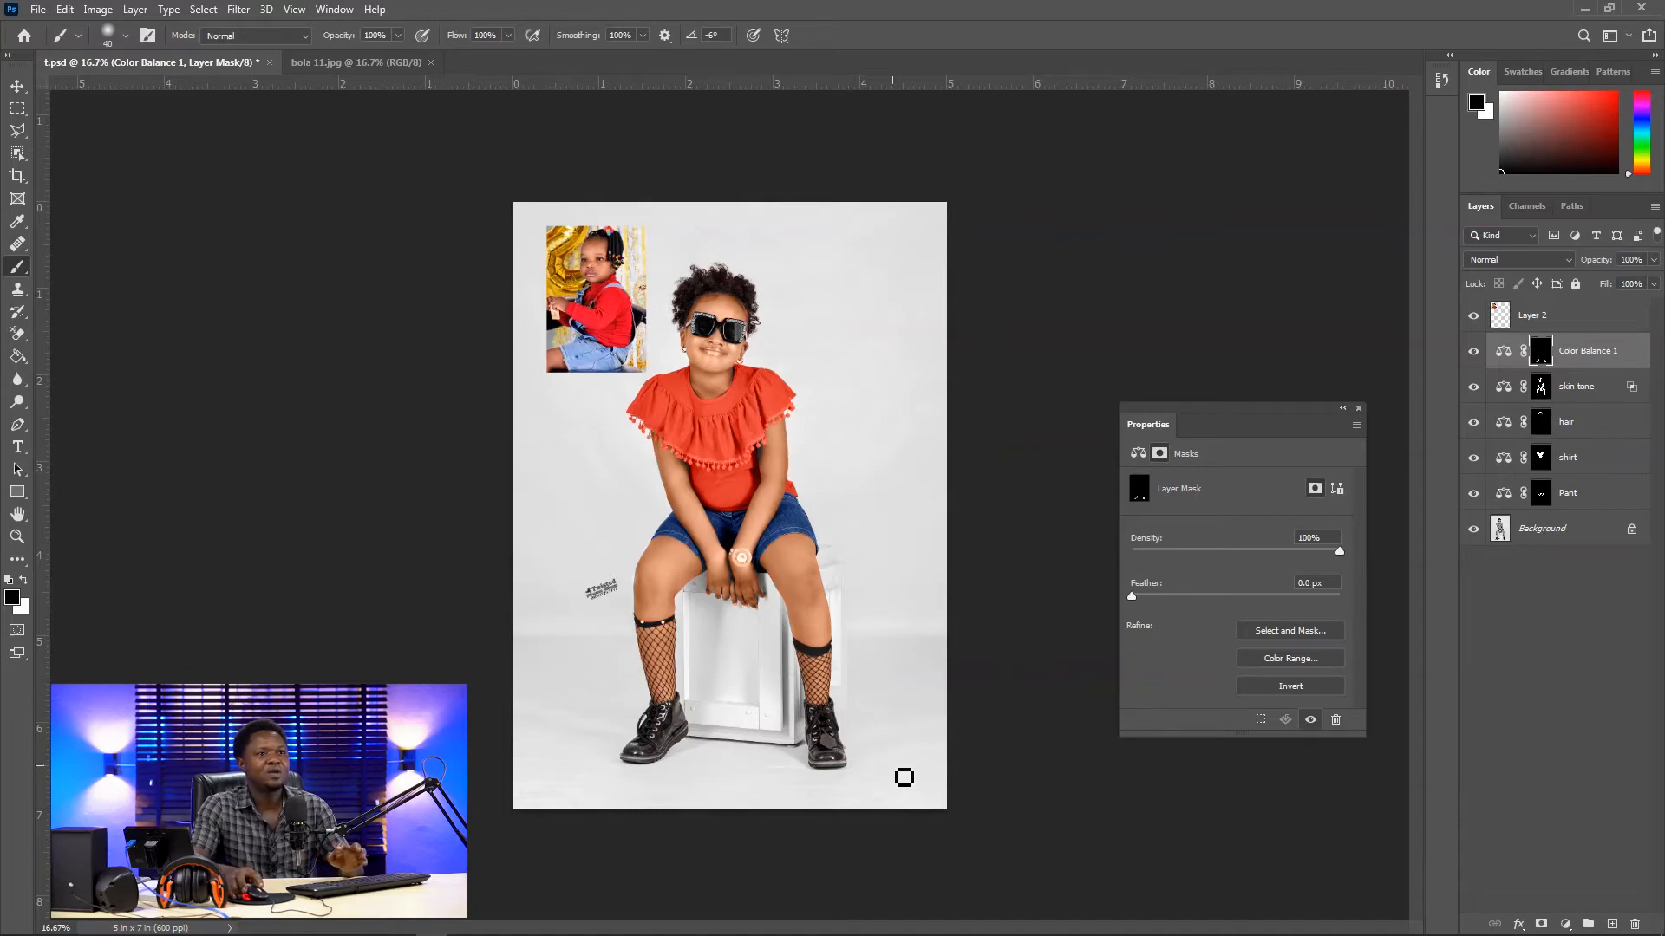
Step: On the Background layer, select the backdrop by object-selecting the child and inverting, and feather the selection
{"action": "left_click", "coordinate": [1546, 531]}
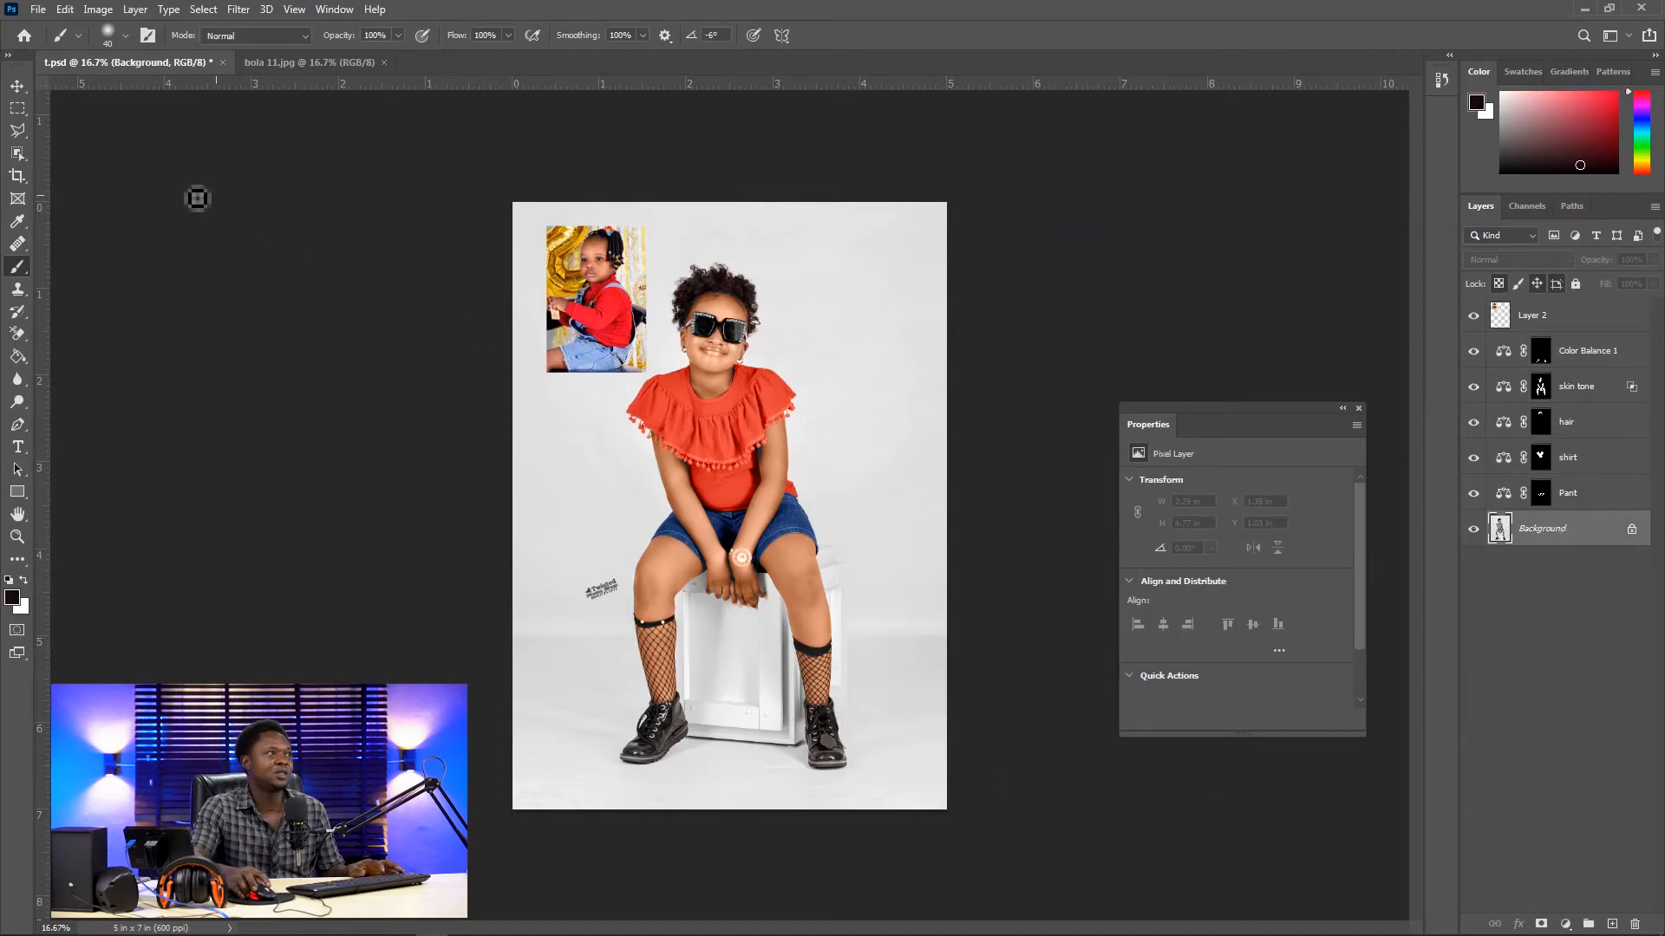
{"action": "left_click", "coordinate": [18, 156]}
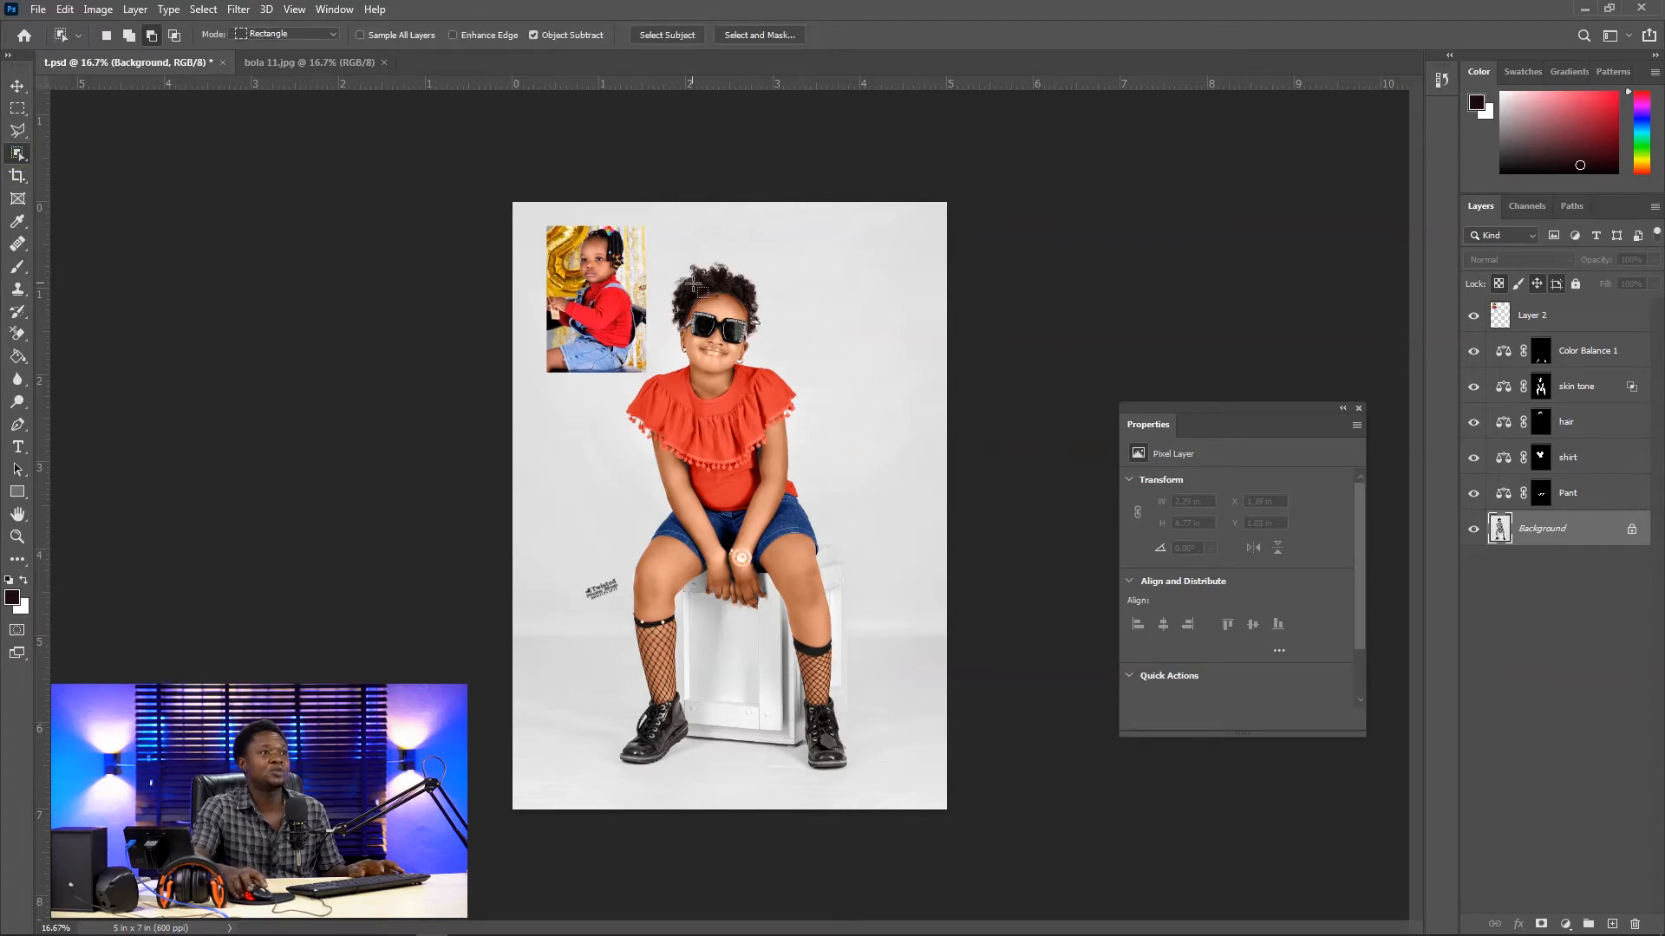
{"action": "left_click_drag", "start_coordinate": [600, 203], "coordinate": [875, 785]}
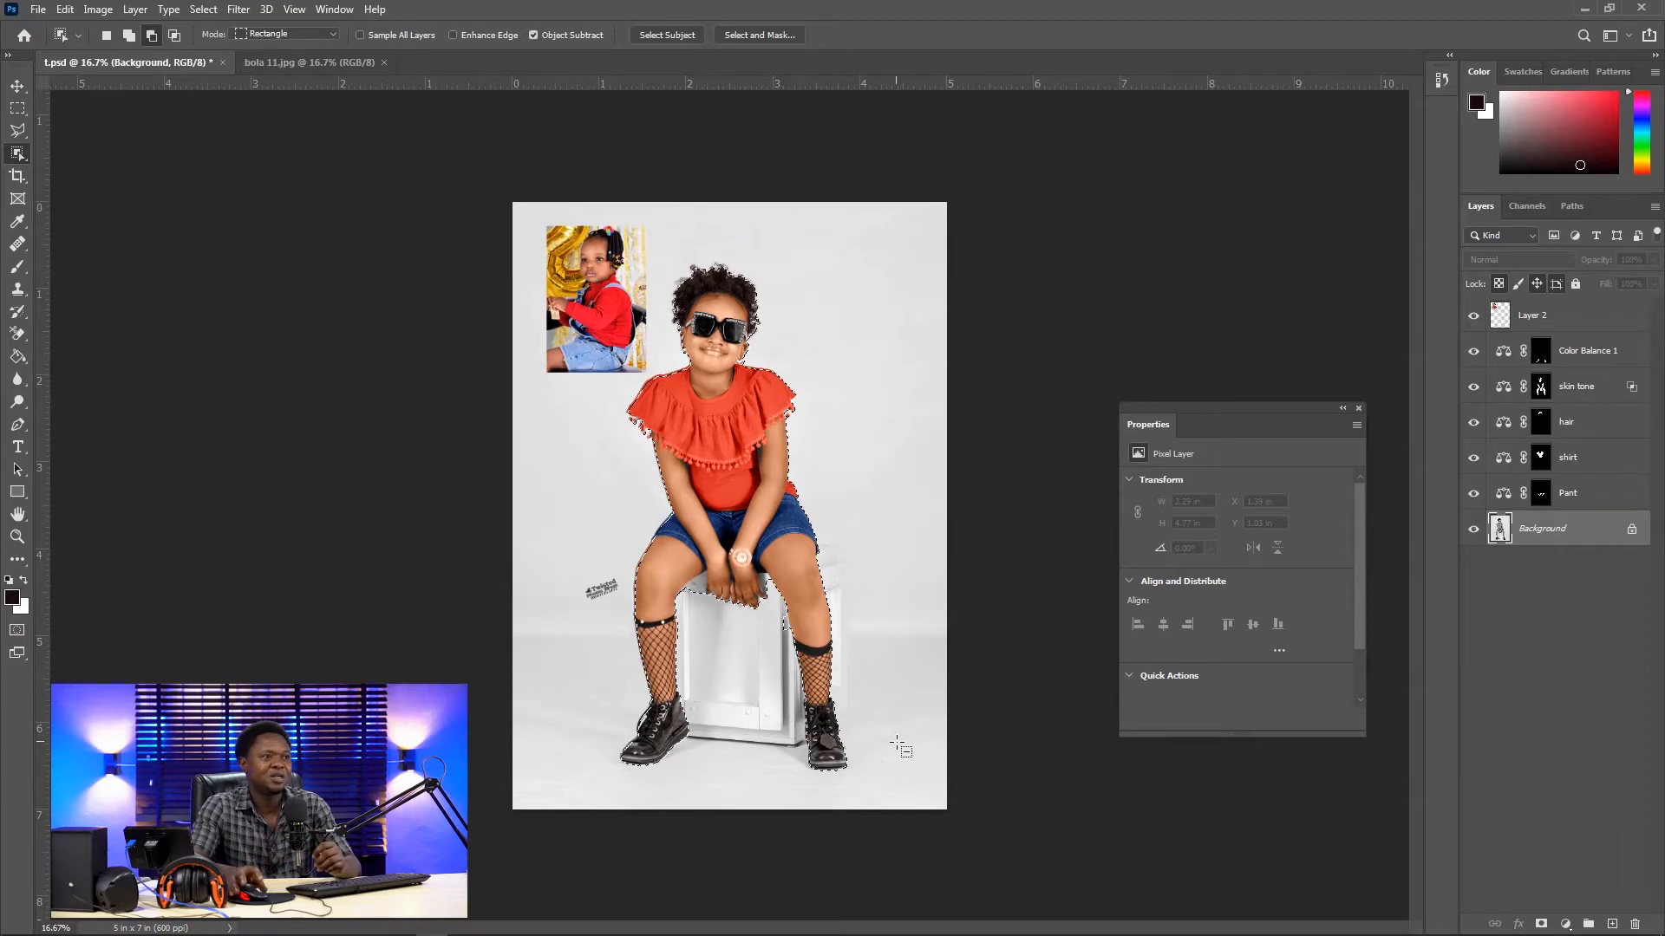
{"action": "right_click", "coordinate": [718, 444]}
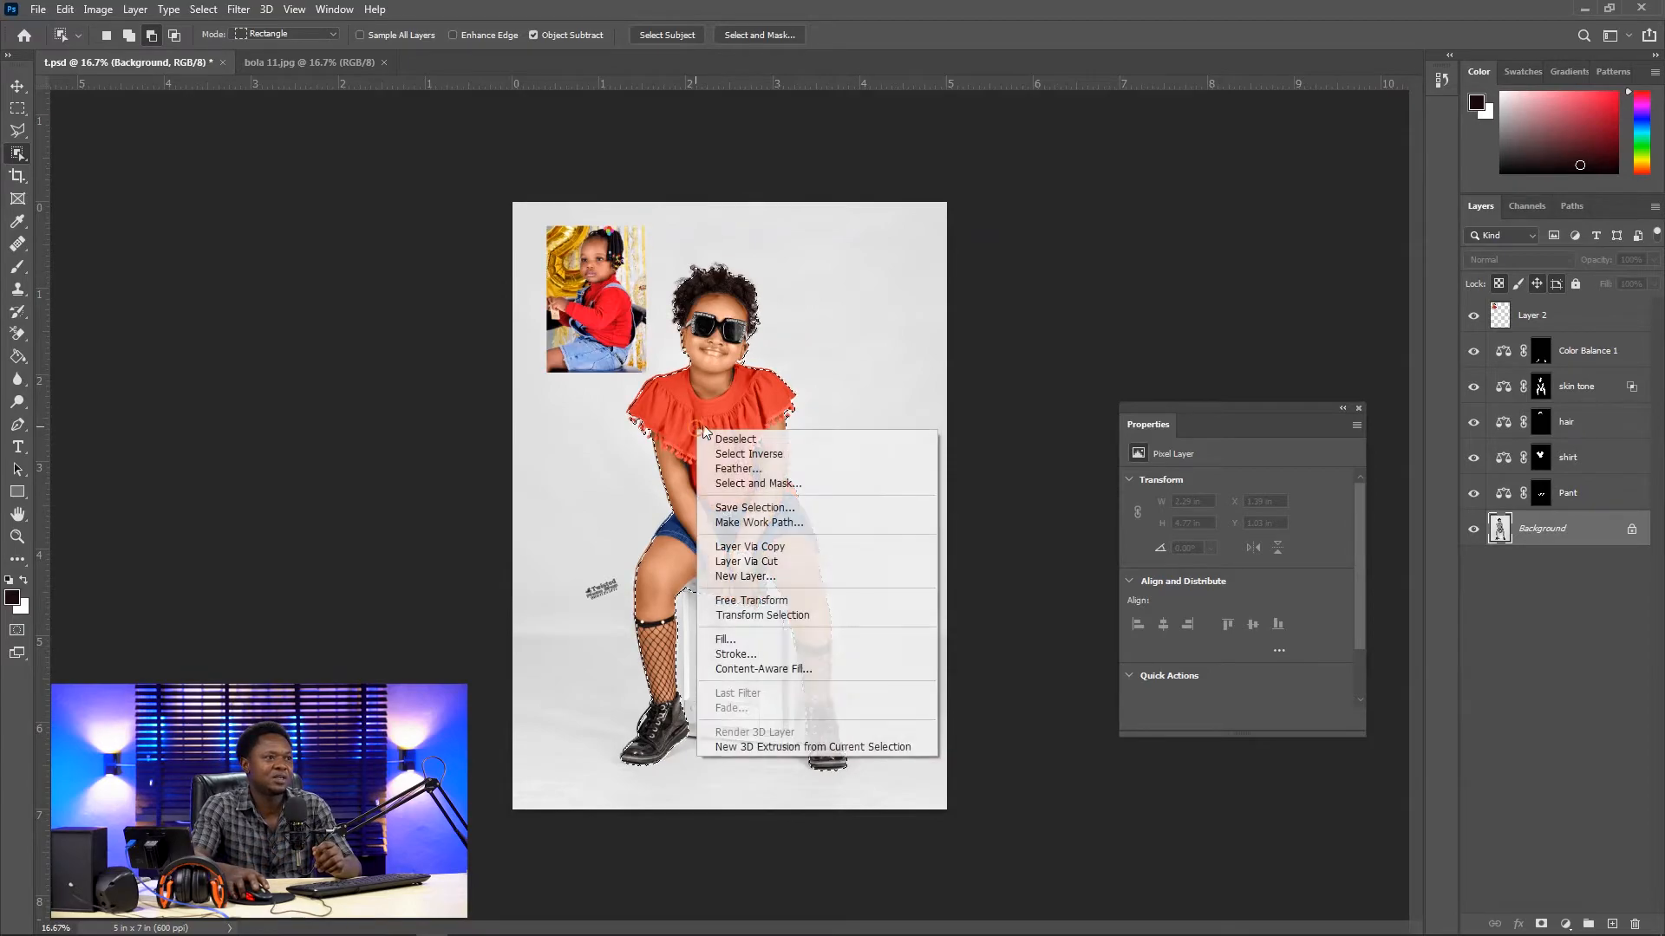
{"action": "left_click", "coordinate": [737, 453]}
{"action": "right_click", "coordinate": [704, 423]}
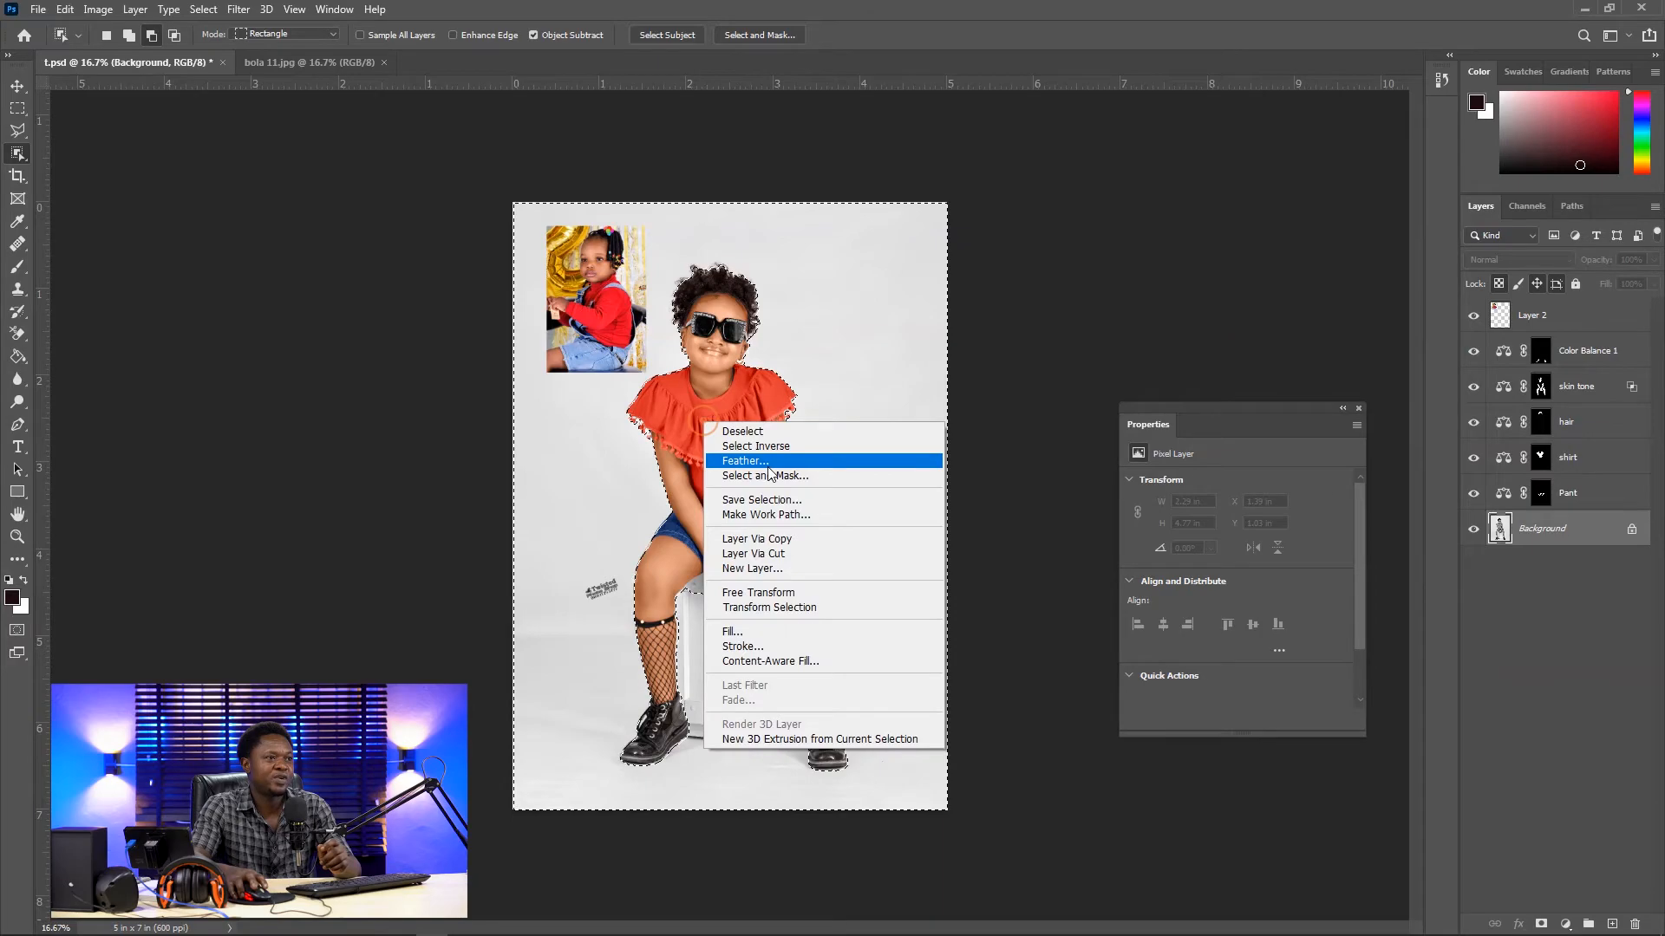
{"action": "left_click", "coordinate": [767, 461]}
{"action": "key", "text": "Return"}
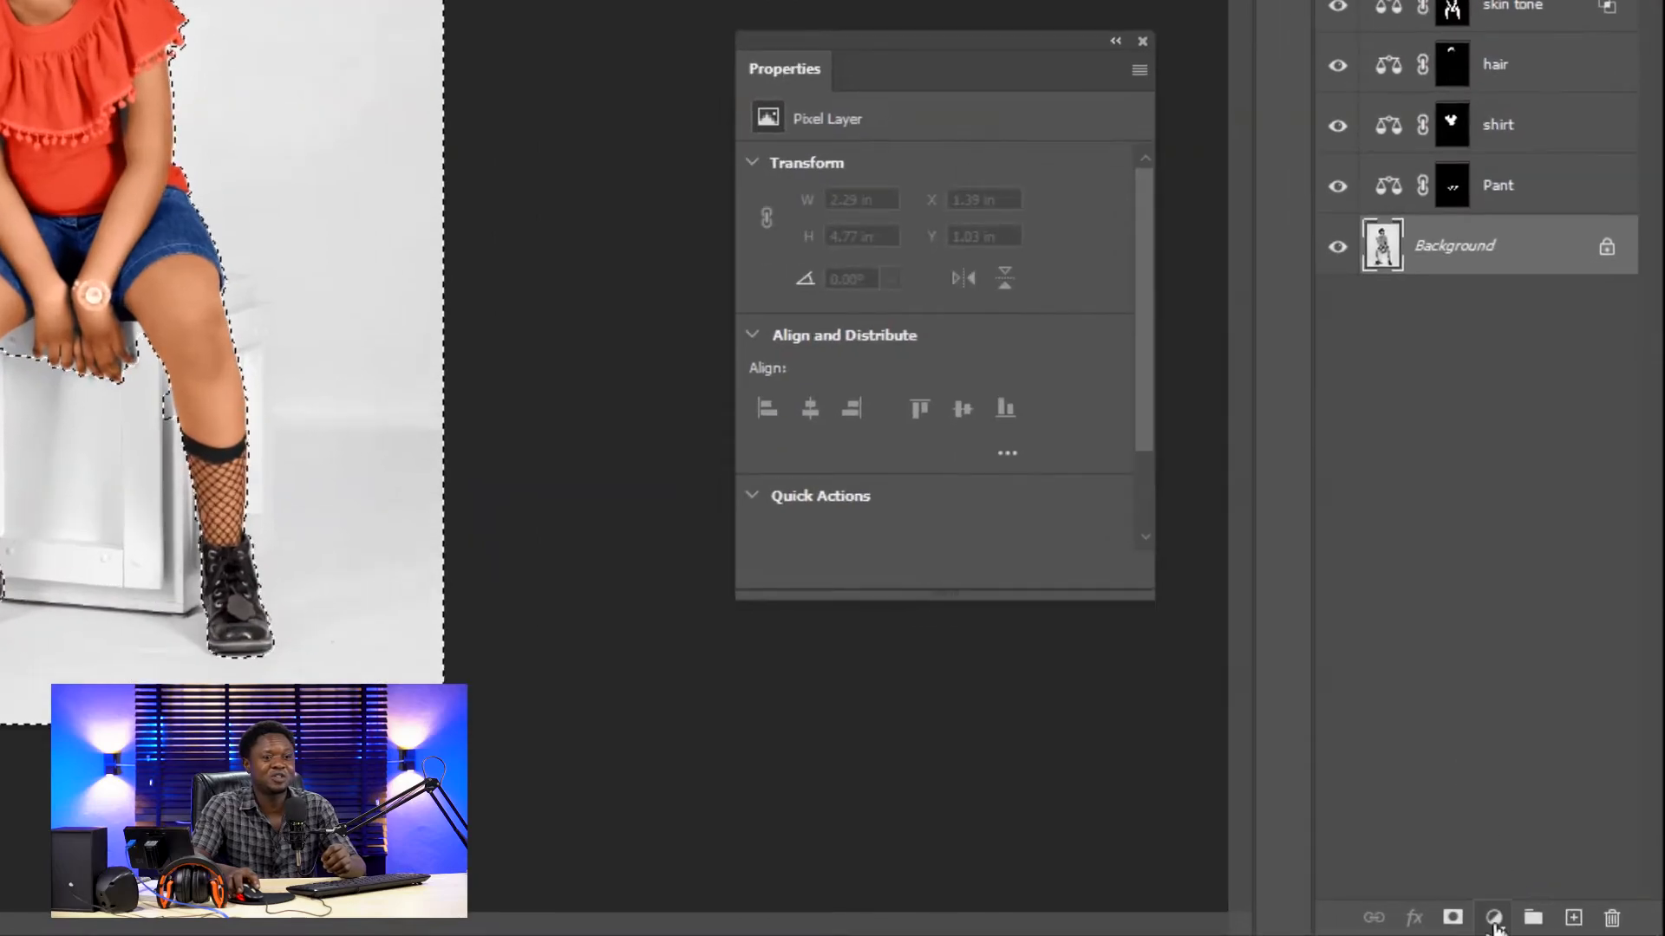
Step: Add a Color Balance adjustment layer masked to the selected backdrop, with midtones at Red +17 and Blue +66
{"action": "left_click", "coordinate": [1519, 919]}
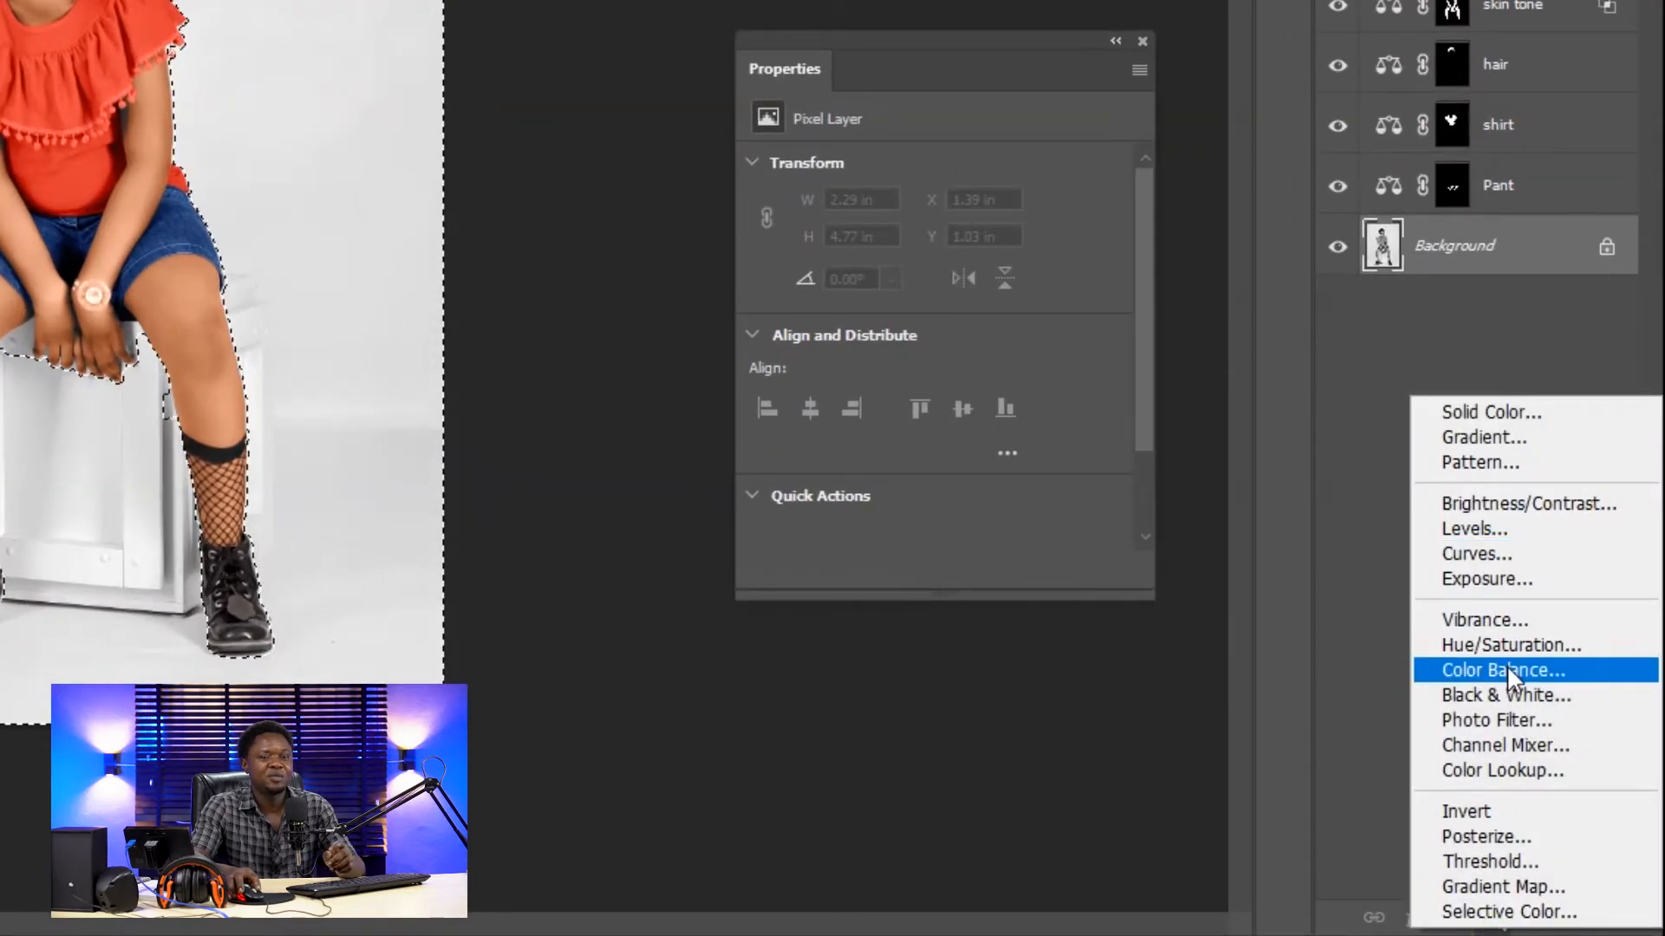
{"action": "left_click", "coordinate": [1506, 666]}
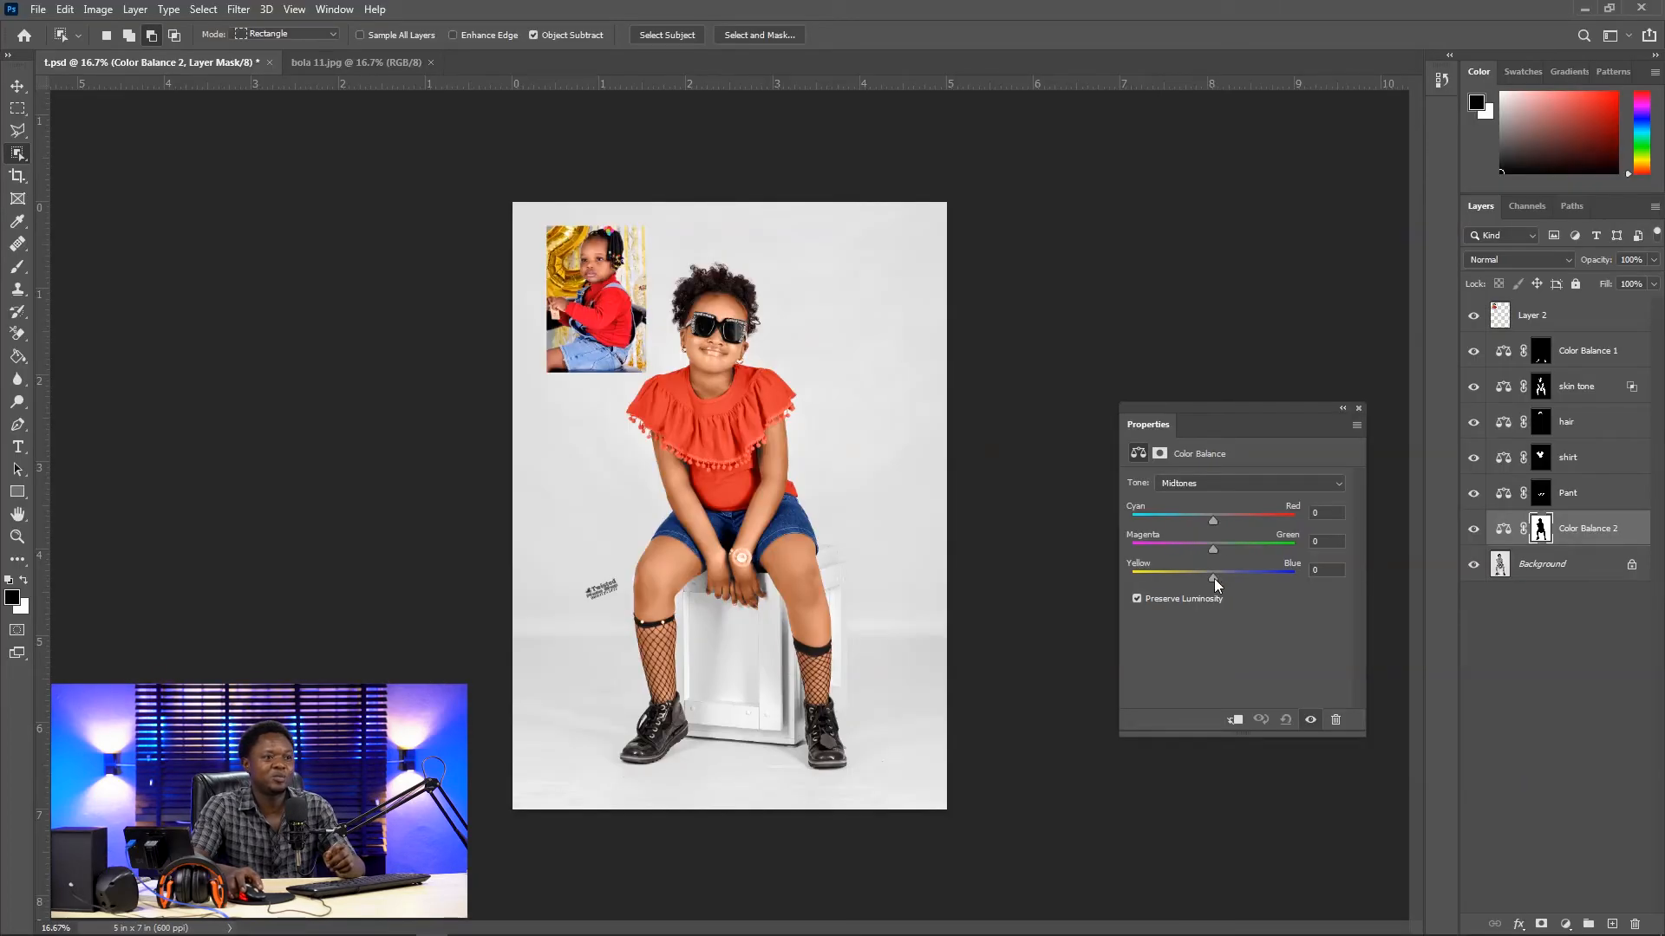
{"action": "left_click_drag", "start_coordinate": [1213, 577], "coordinate": [1247, 577]}
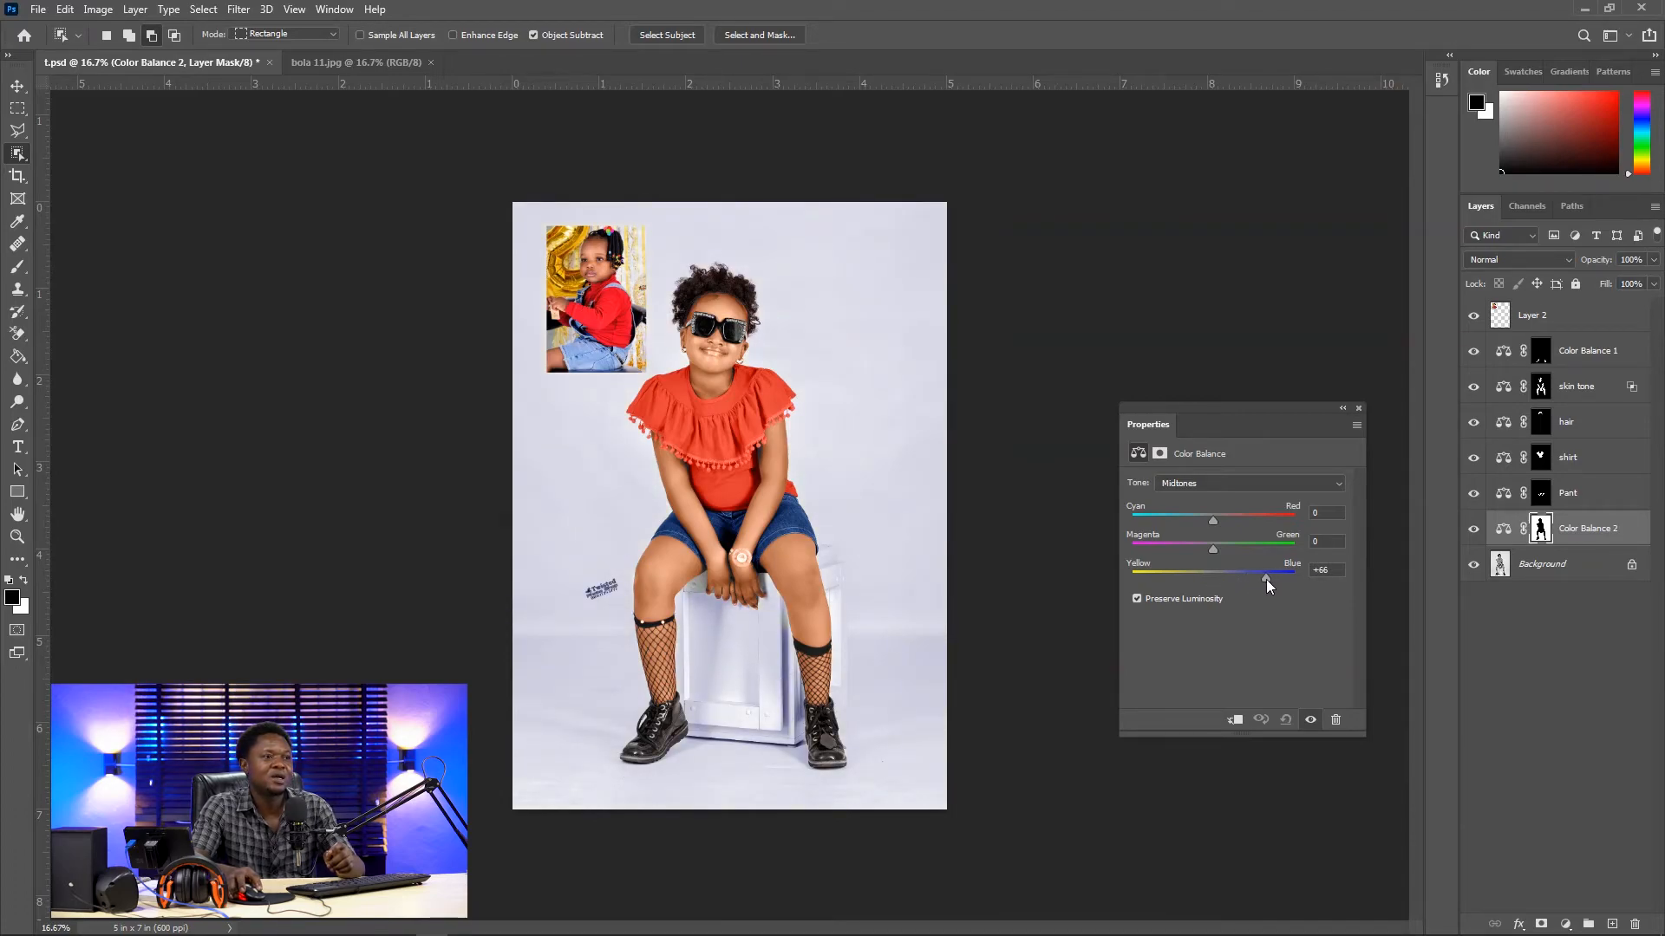
{"action": "left_click_drag", "start_coordinate": [1212, 520], "coordinate": [1226, 522]}
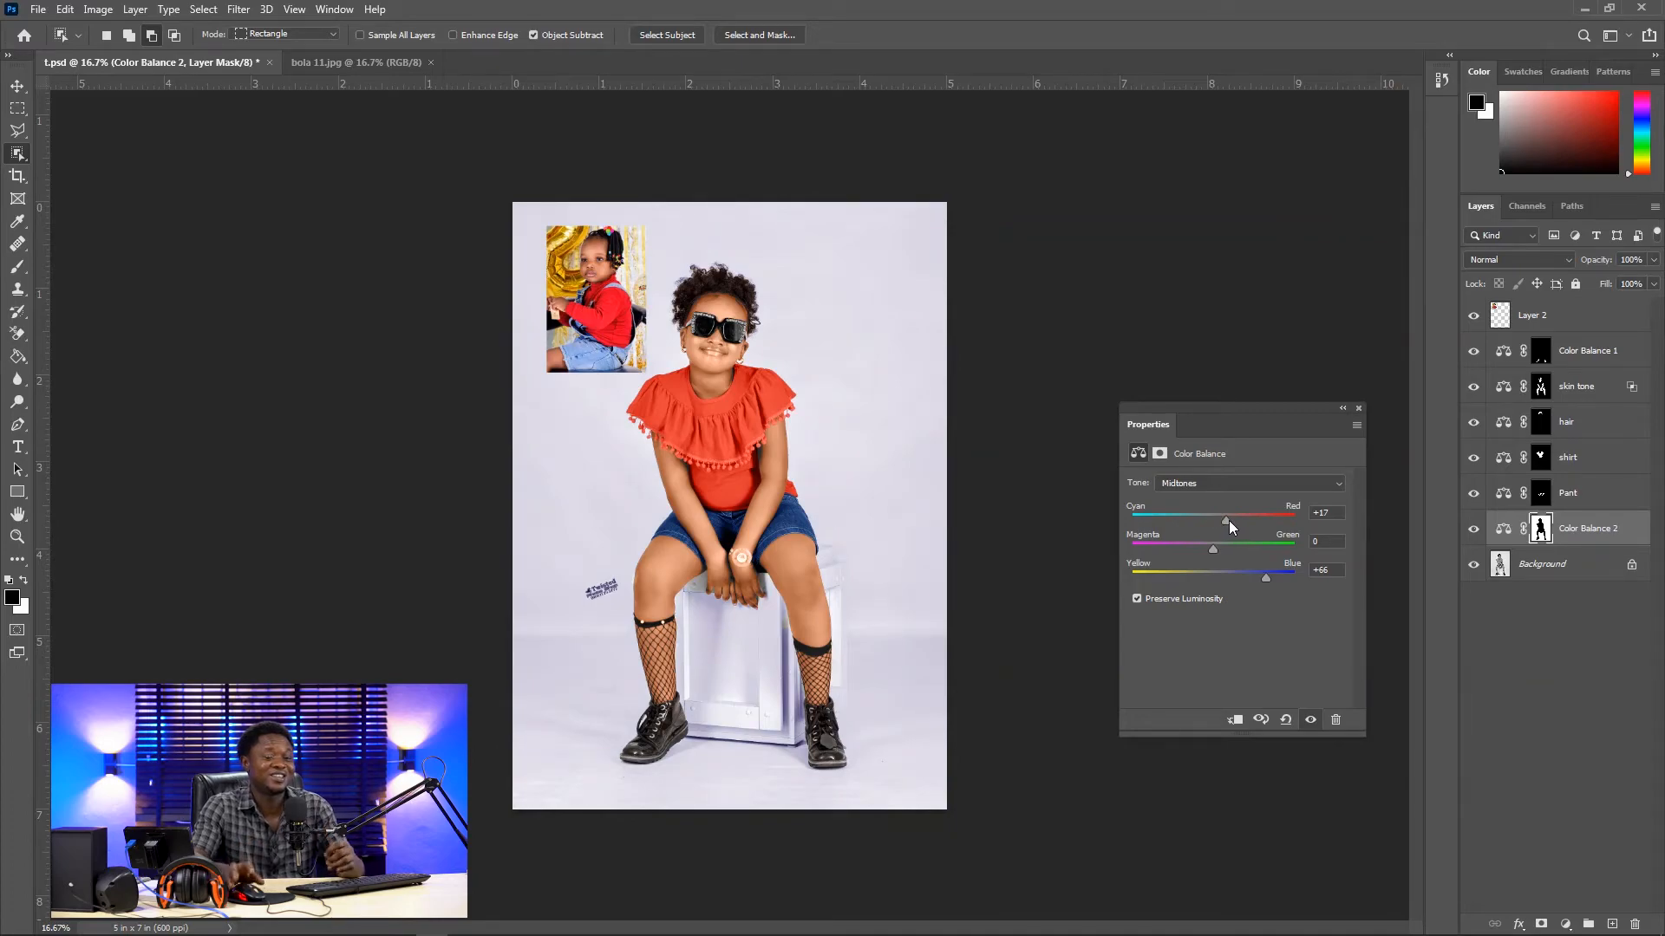
Step: Inspect the tinted backdrop around the child's hair, blouse and arms, and review the whole photo
{"action": "key", "text": "ctrl+plus"}
{"action": "key", "text": "ctrl+plus"}
{"action": "key", "text": "ctrl+plus"}
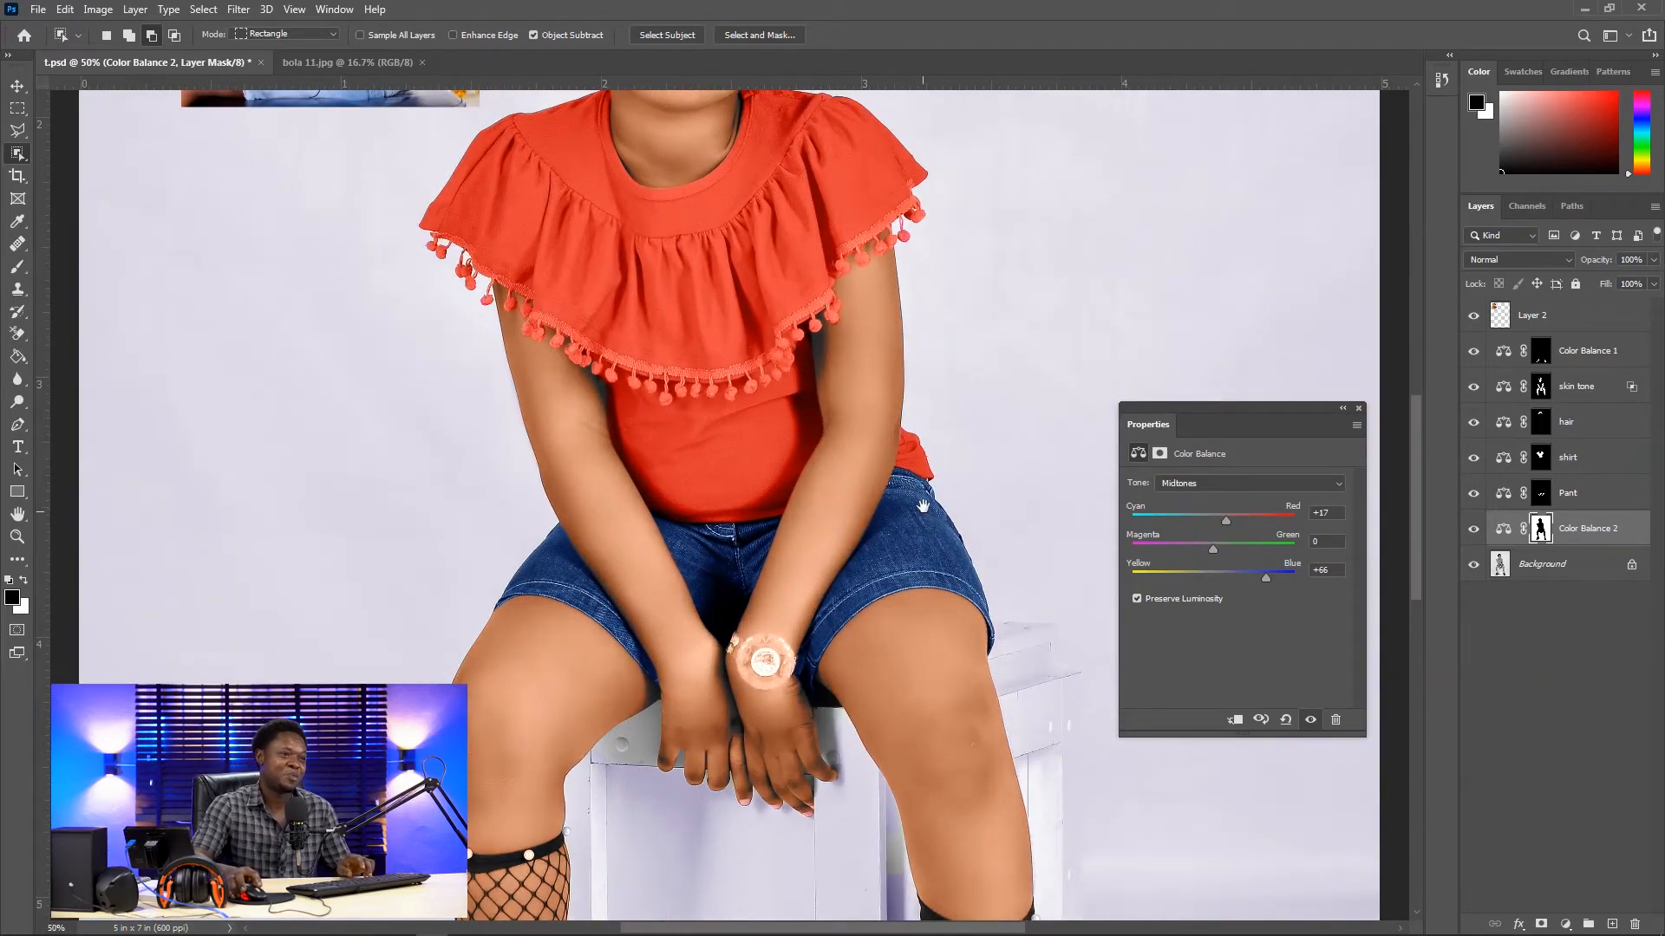
{"action": "left_click_drag", "start_coordinate": [898, 350], "coordinate": [898, 597]}
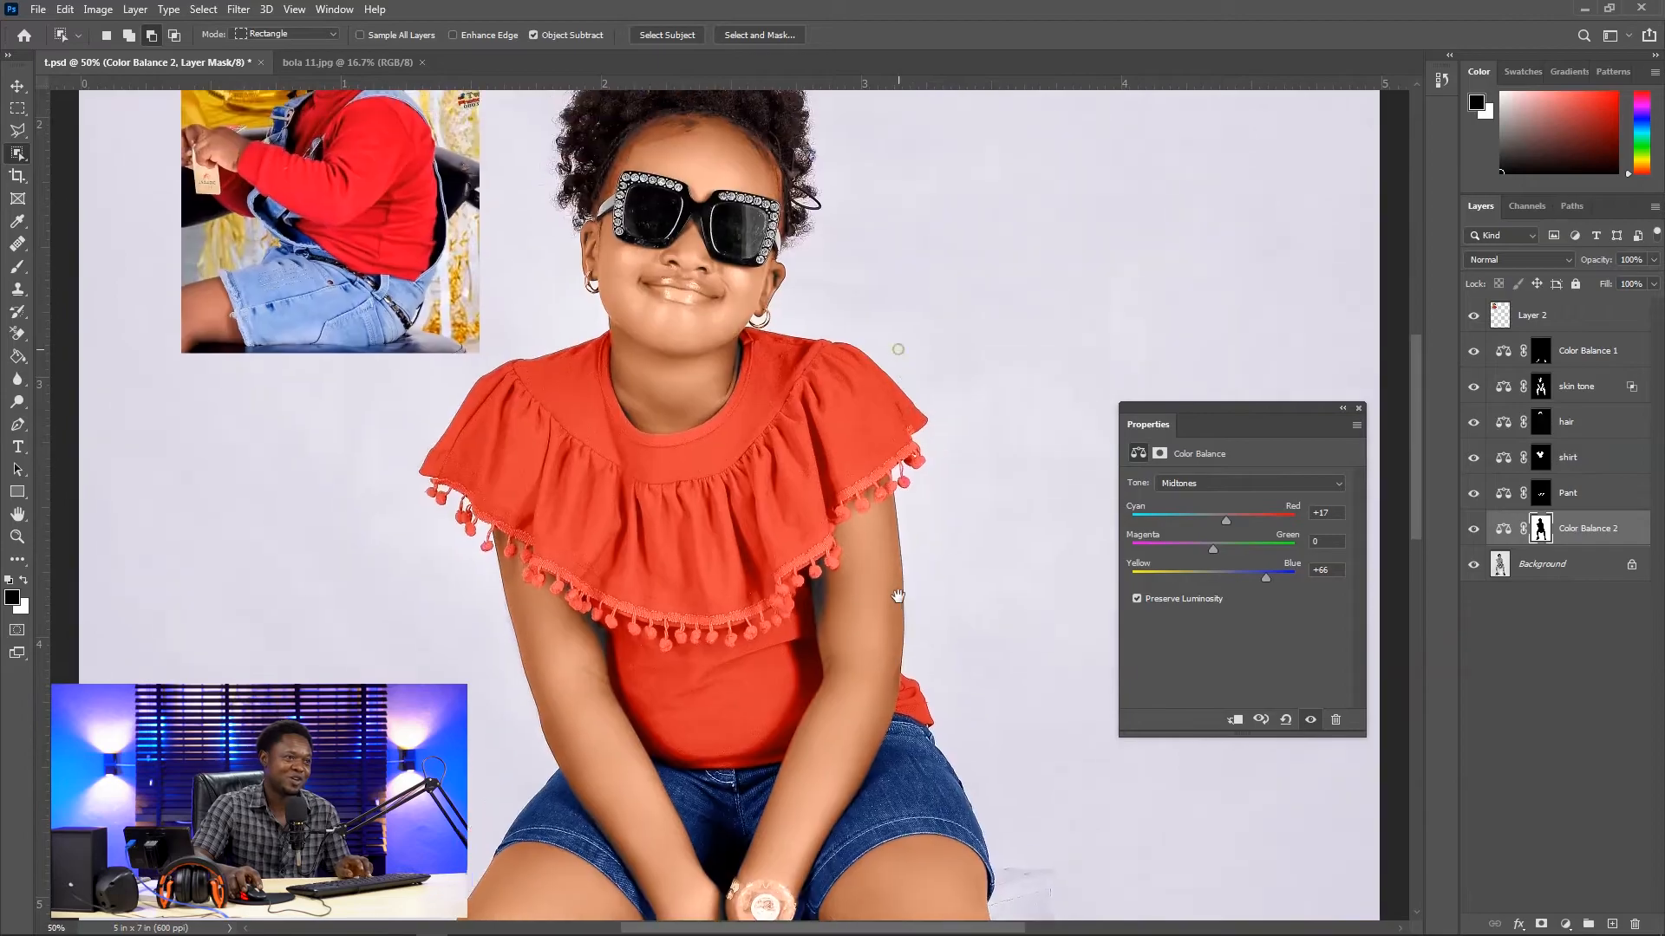
{"action": "left_click_drag", "start_coordinate": [924, 410], "coordinate": [915, 543]}
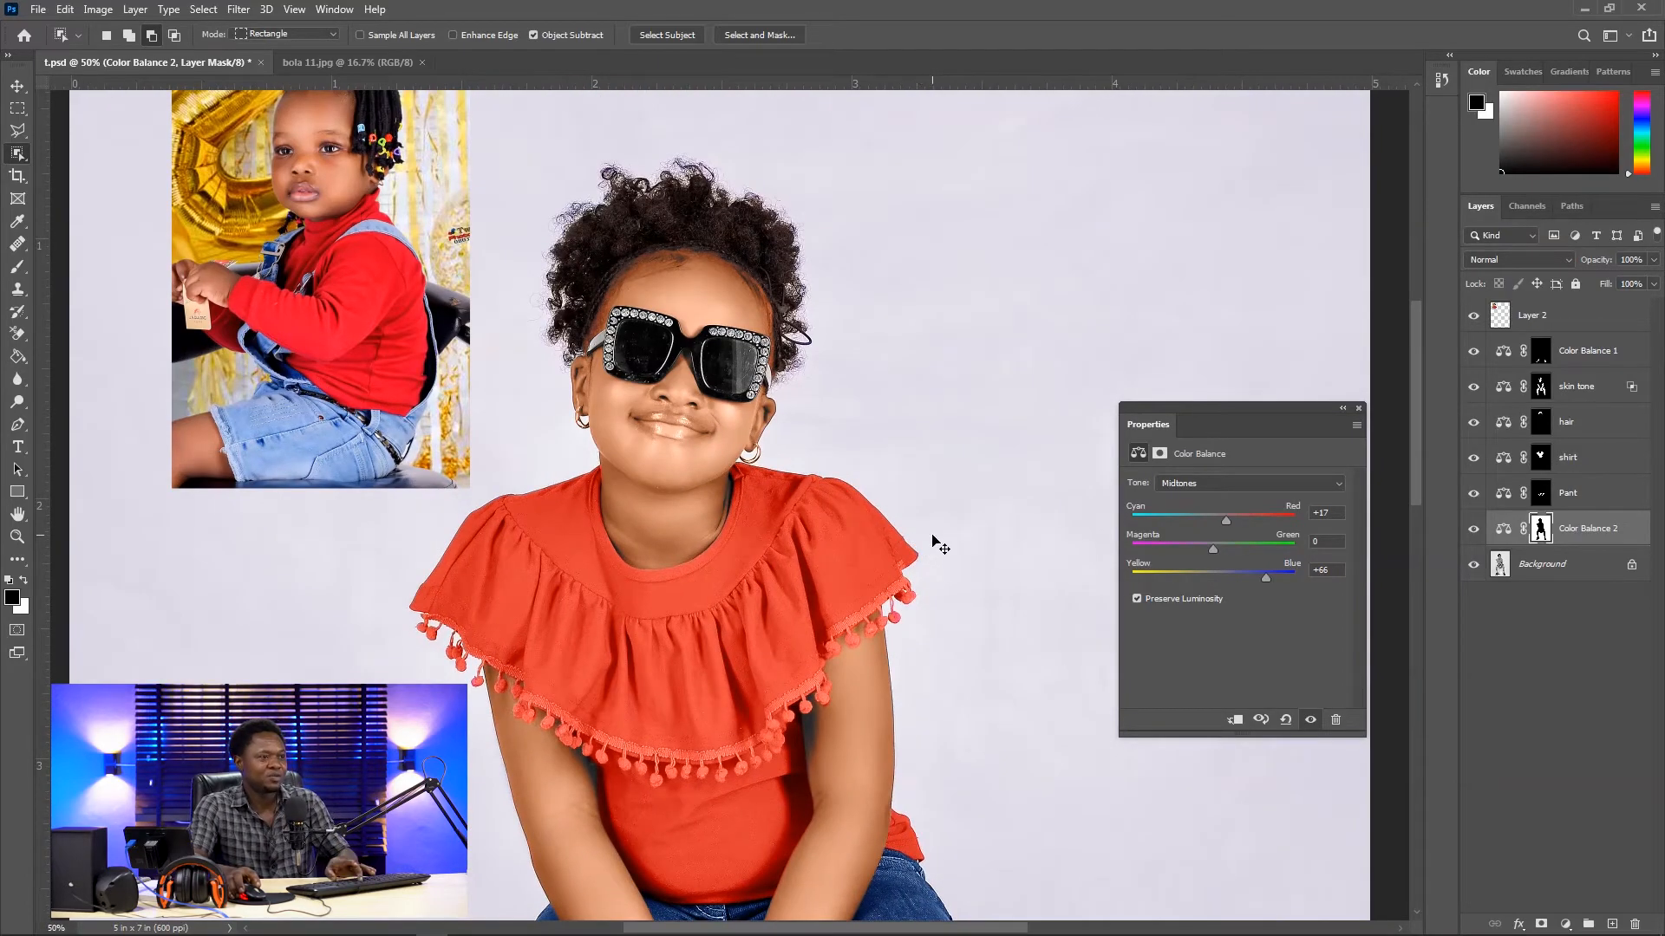
{"action": "key", "text": "ctrl+plus"}
{"action": "left_click_drag", "start_coordinate": [806, 711], "coordinate": [964, 265]}
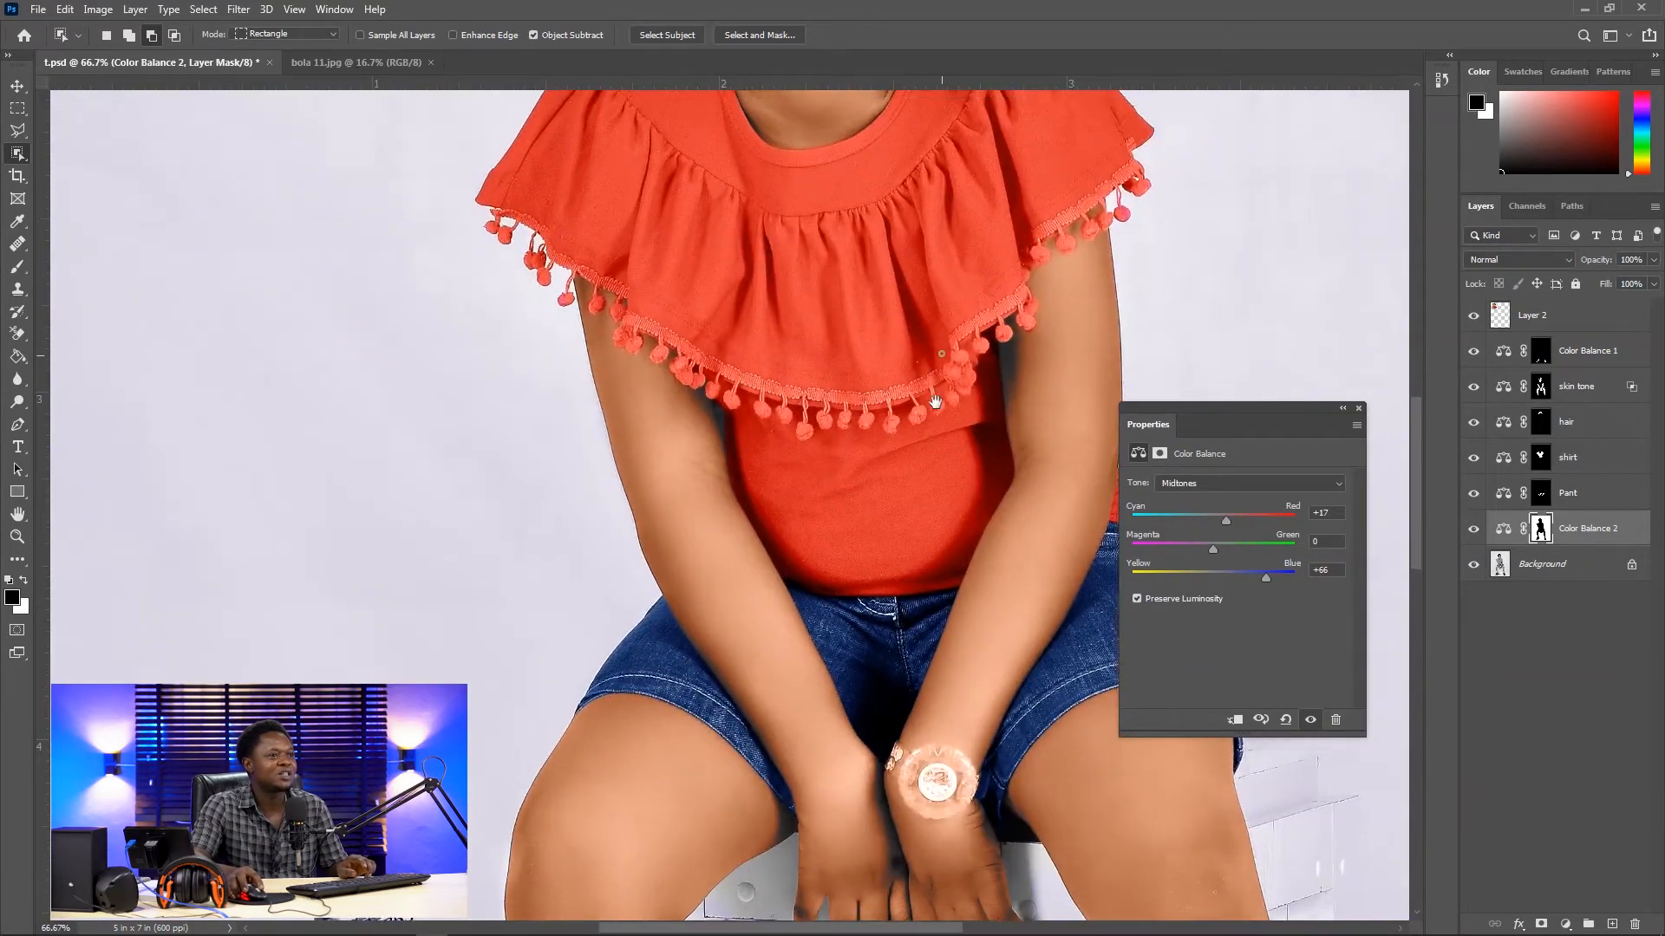
{"action": "left_click_drag", "start_coordinate": [932, 356], "coordinate": [883, 733]}
{"action": "key", "text": "ctrl+minus"}
{"action": "key", "text": "ctrl+minus"}
{"action": "key", "text": "ctrl+minus"}
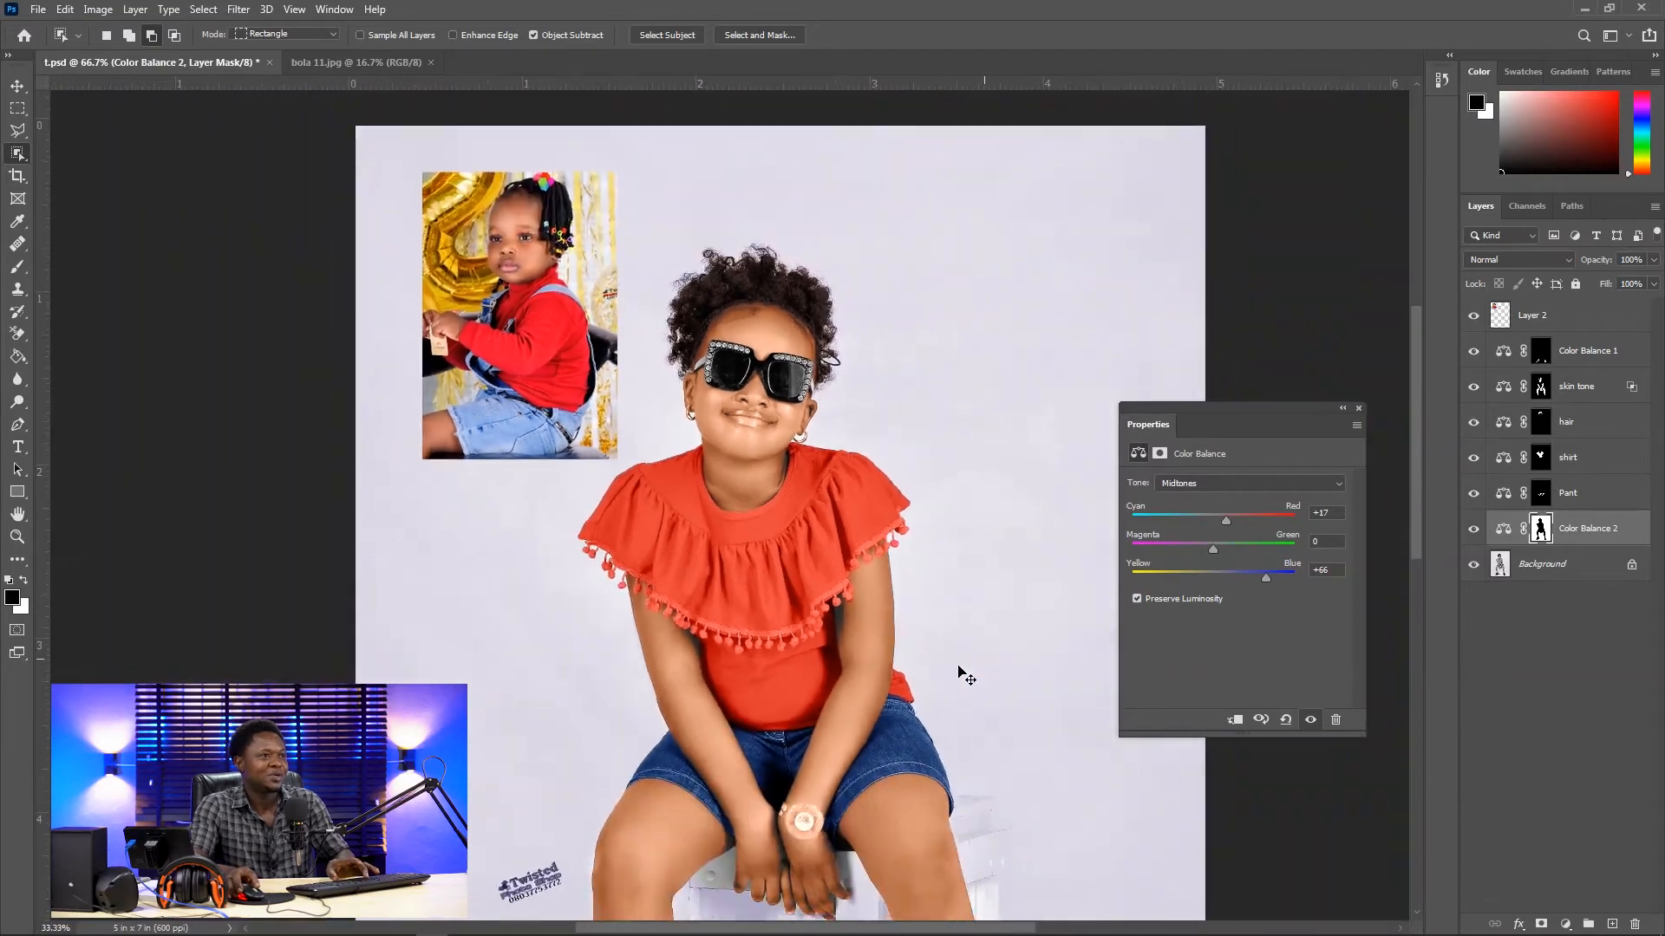
{"action": "key", "text": "ctrl+minus"}
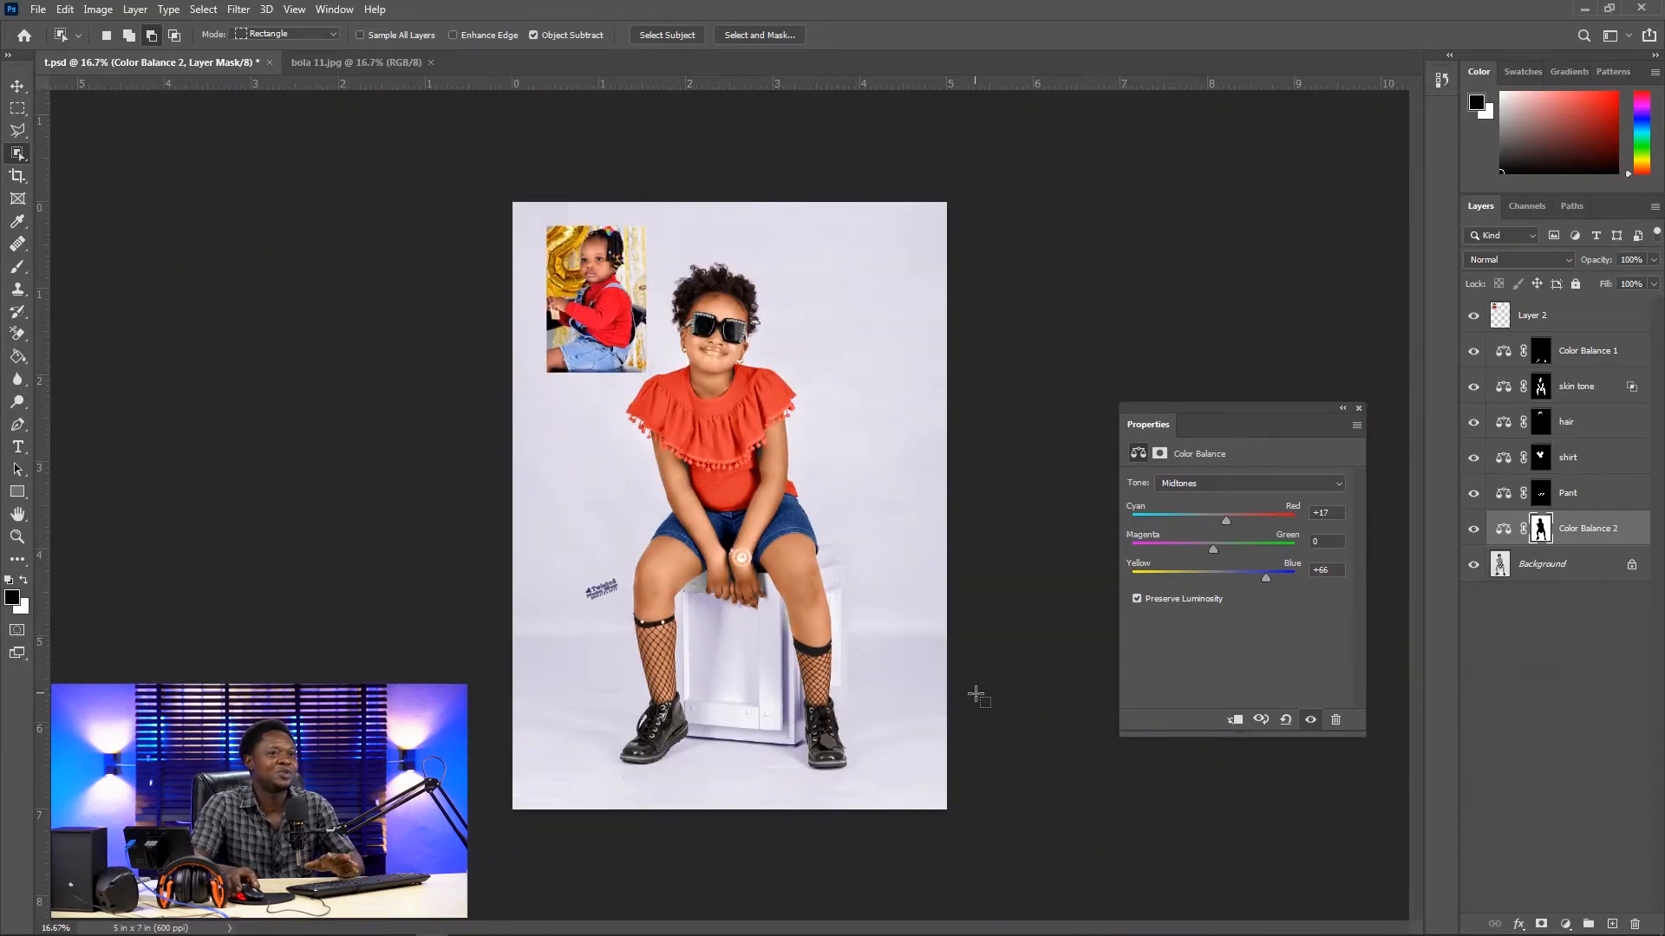
Step: Rename the backdrop's Color Balance 2 layer as "bck color"
{"action": "double_click", "coordinate": [1587, 530]}
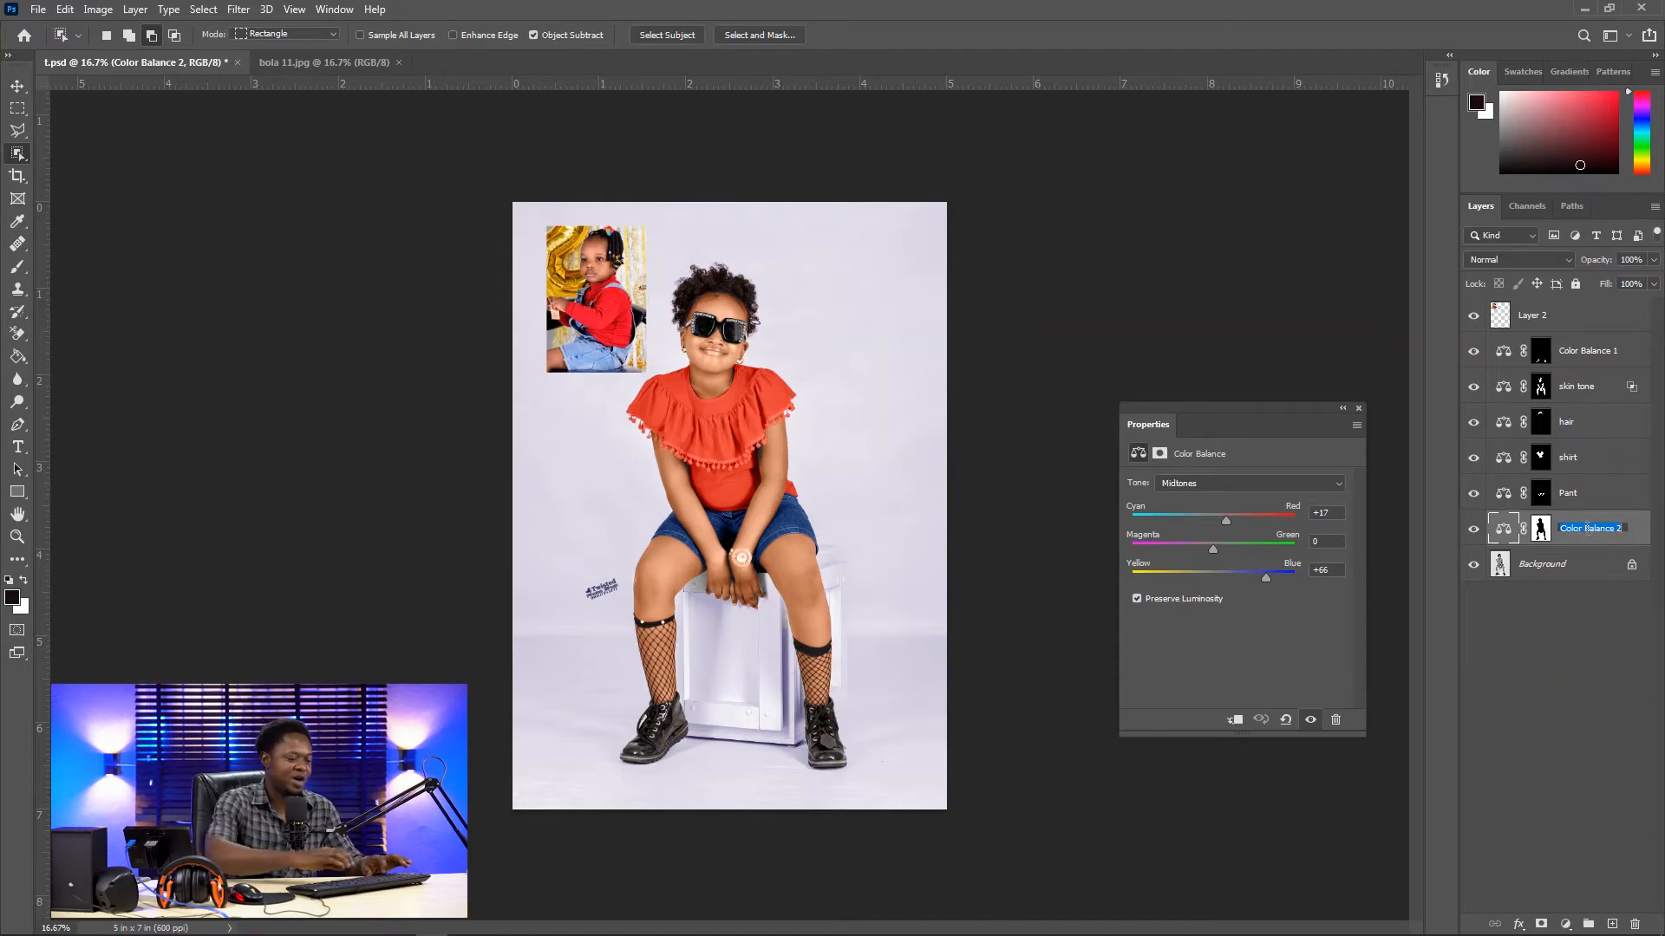
{"action": "type", "text": "b"}
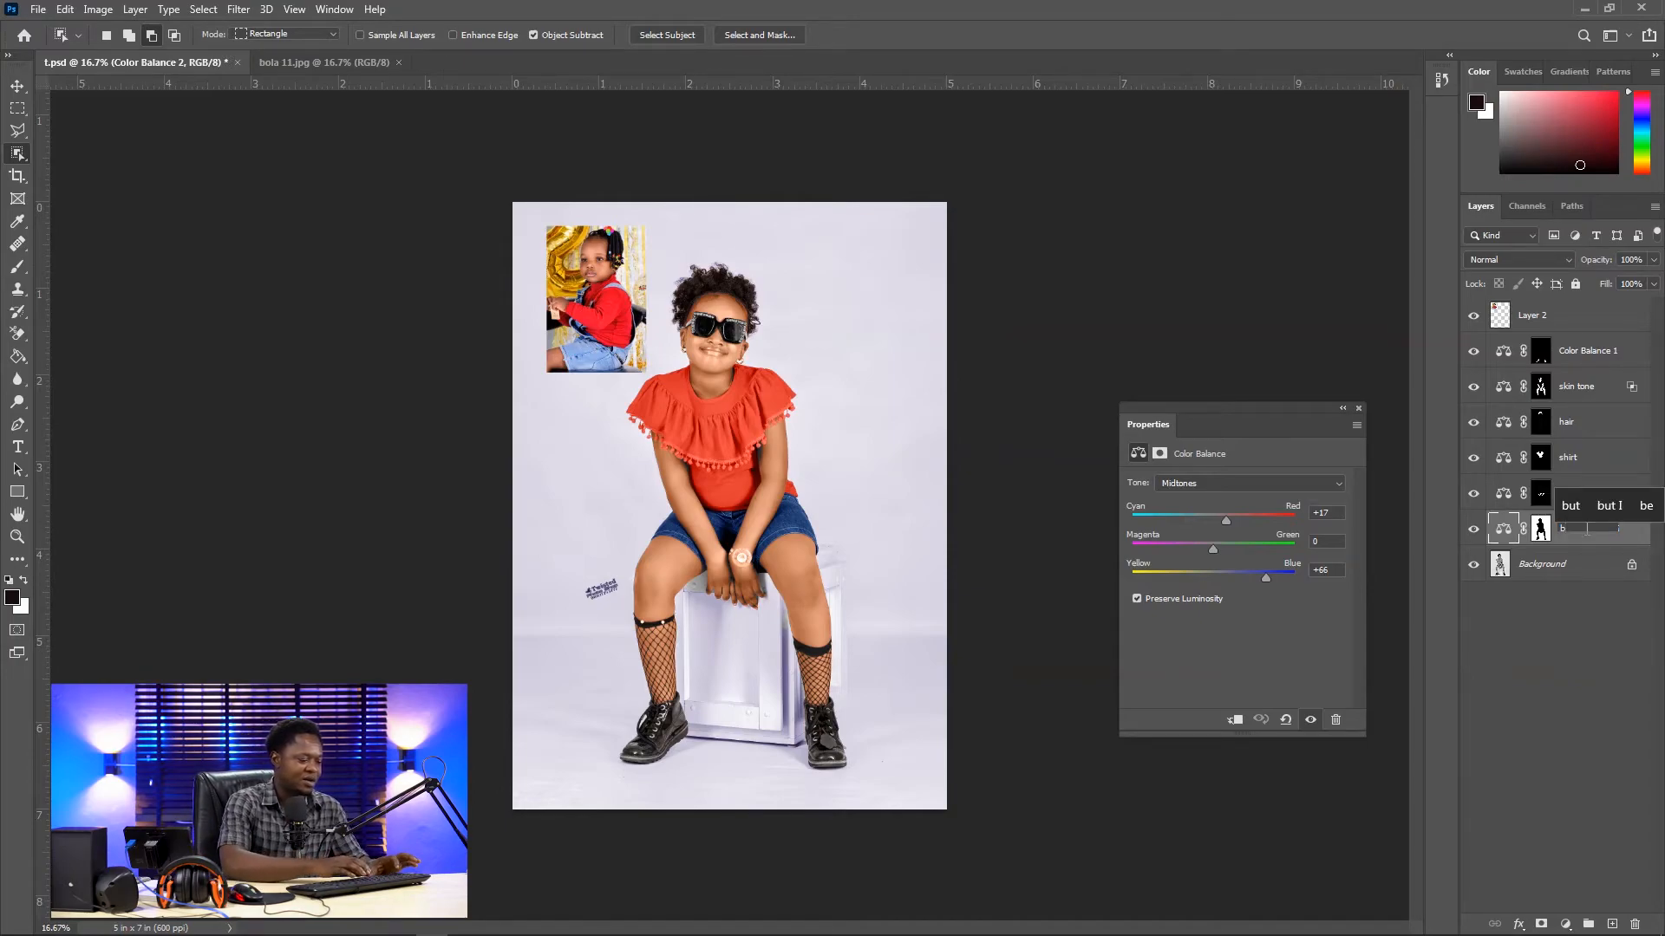
{"action": "type", "text": "c"}
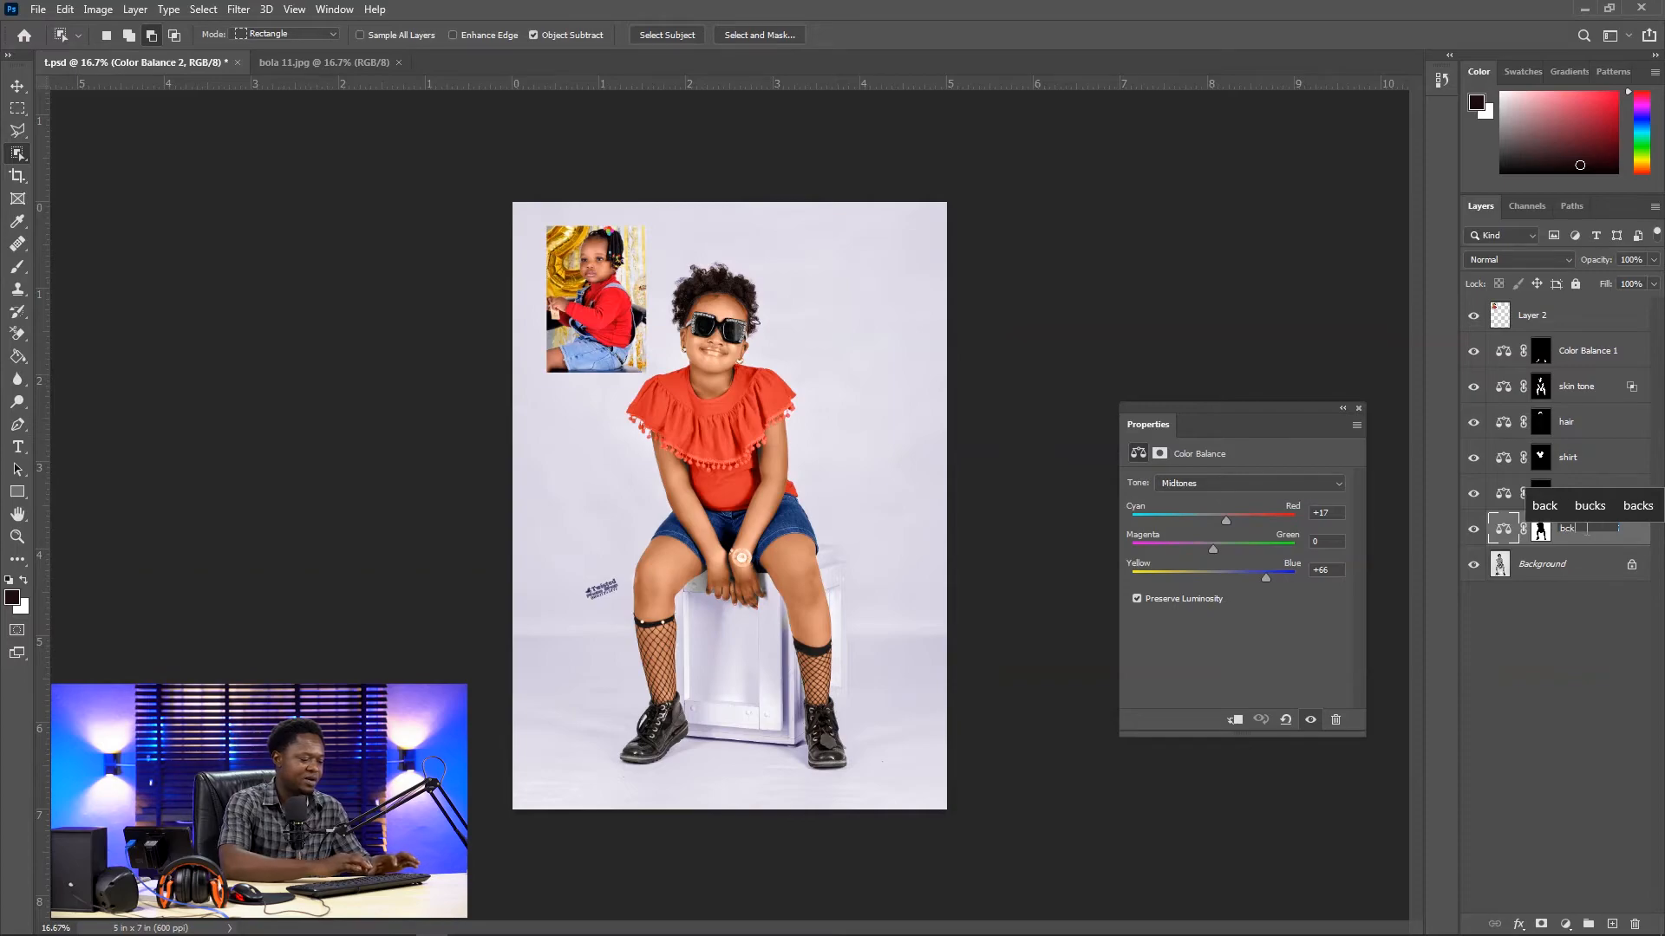
{"action": "type", "text": "k"}
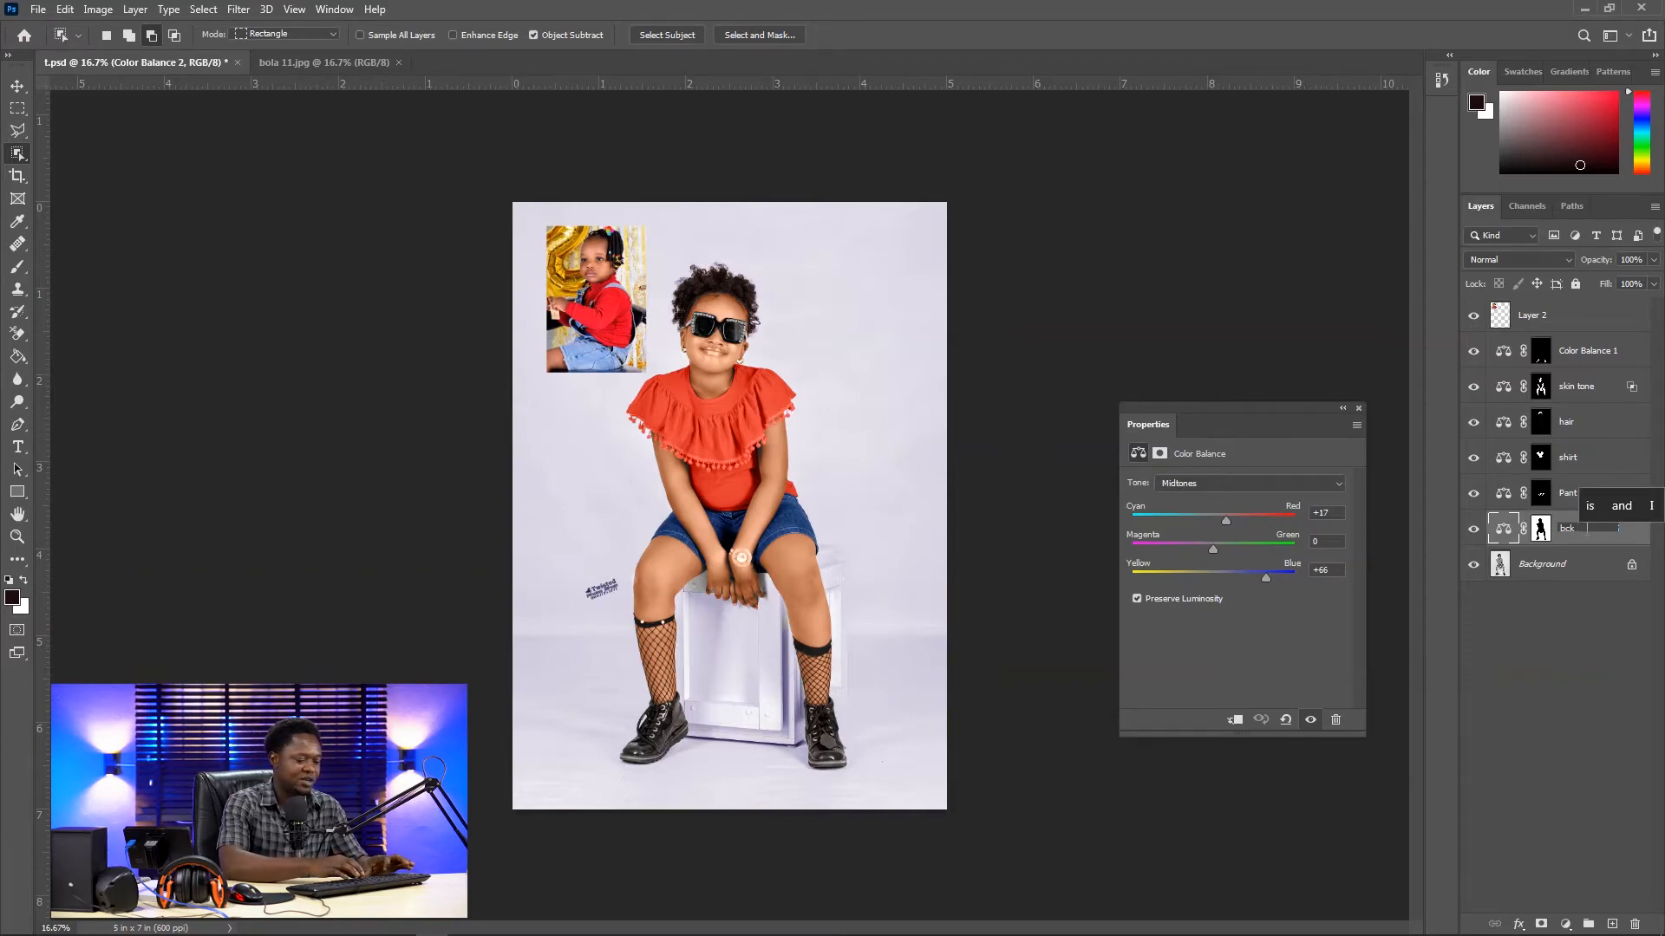
{"action": "type", "text": " color"}
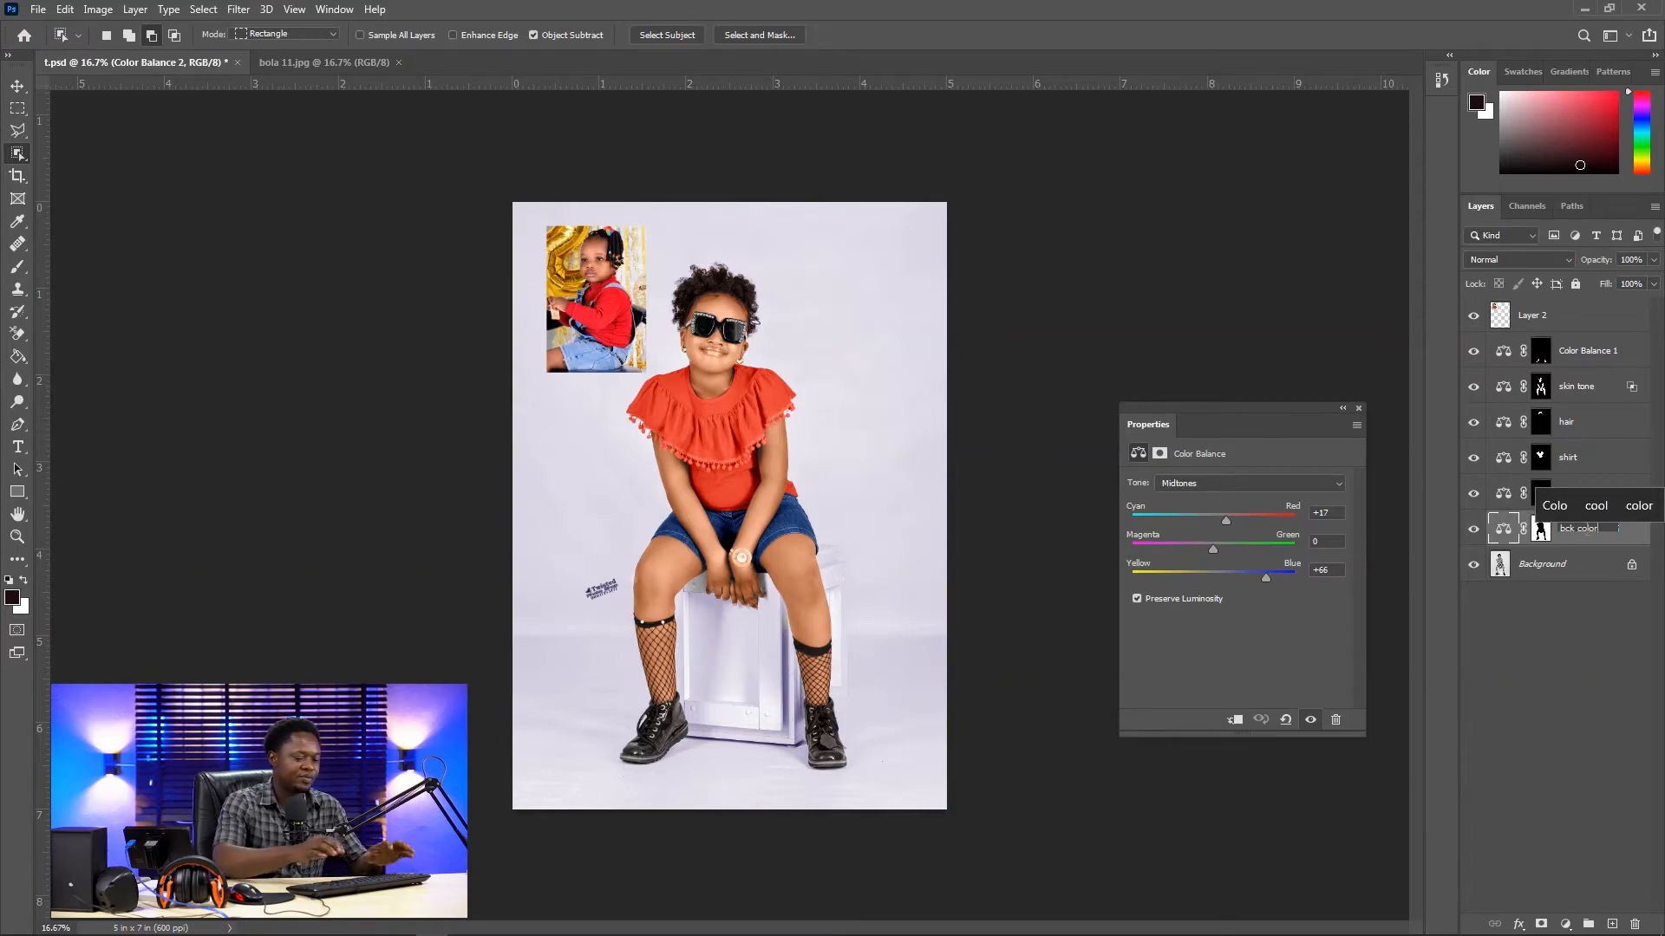
{"action": "key", "text": "Return"}
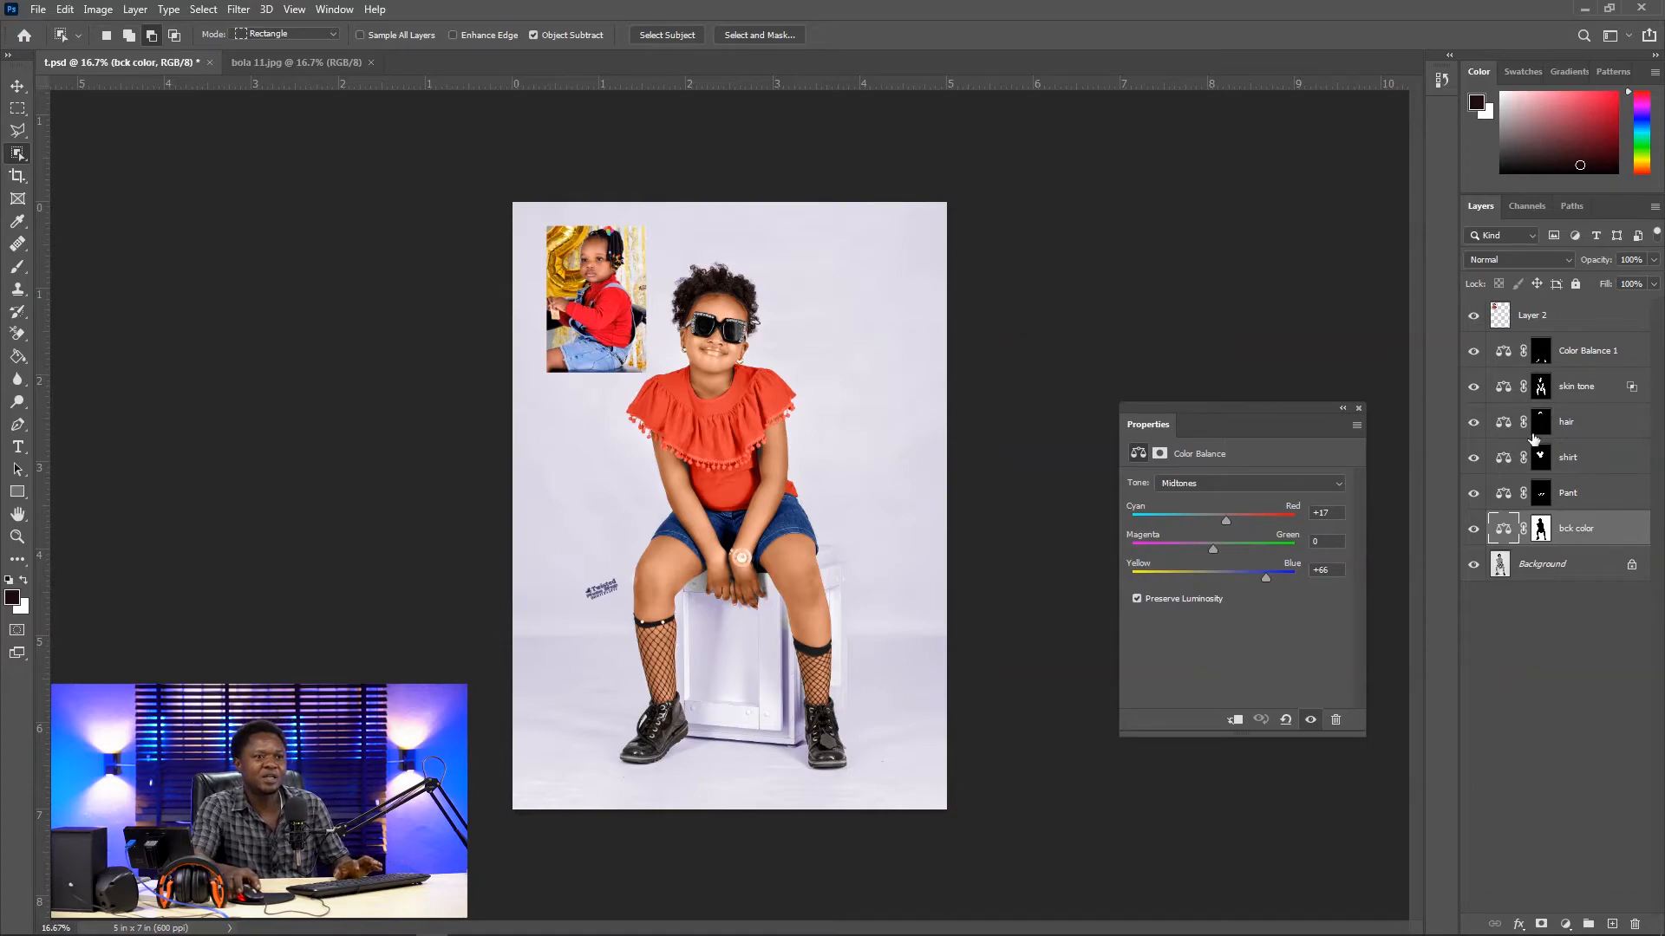
Step: Check the effect of the Color Balance 1 layer by toggling its visibility, and rename it "shoe"
{"action": "left_click", "coordinate": [1473, 354]}
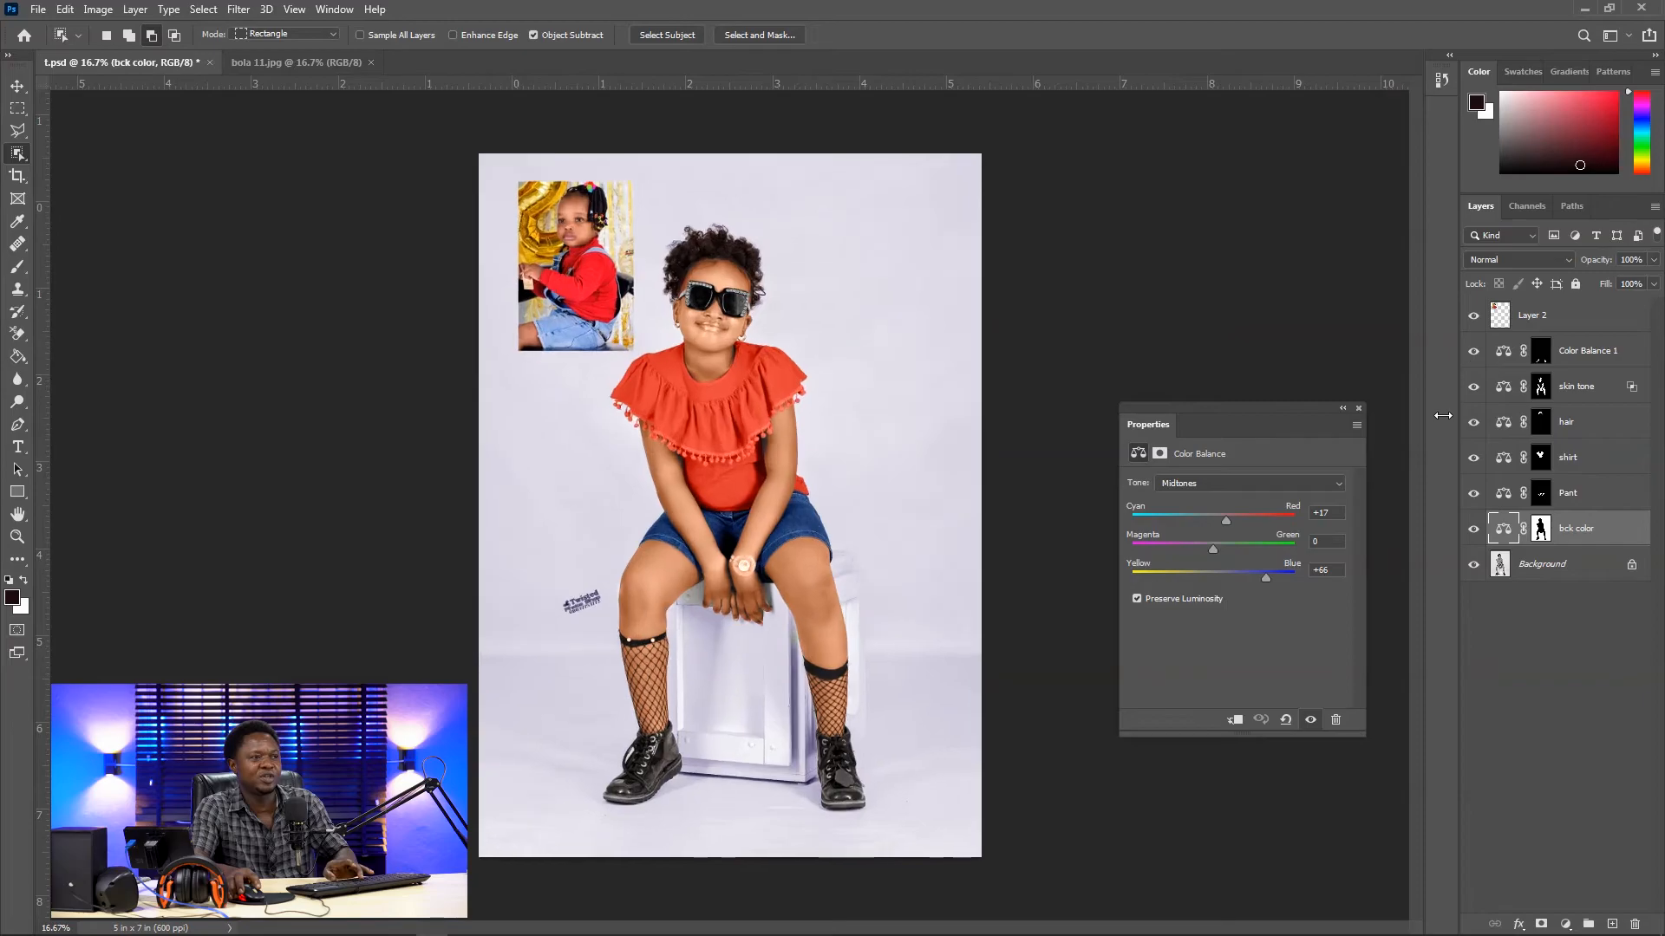
{"action": "key", "text": "ctrl+1"}
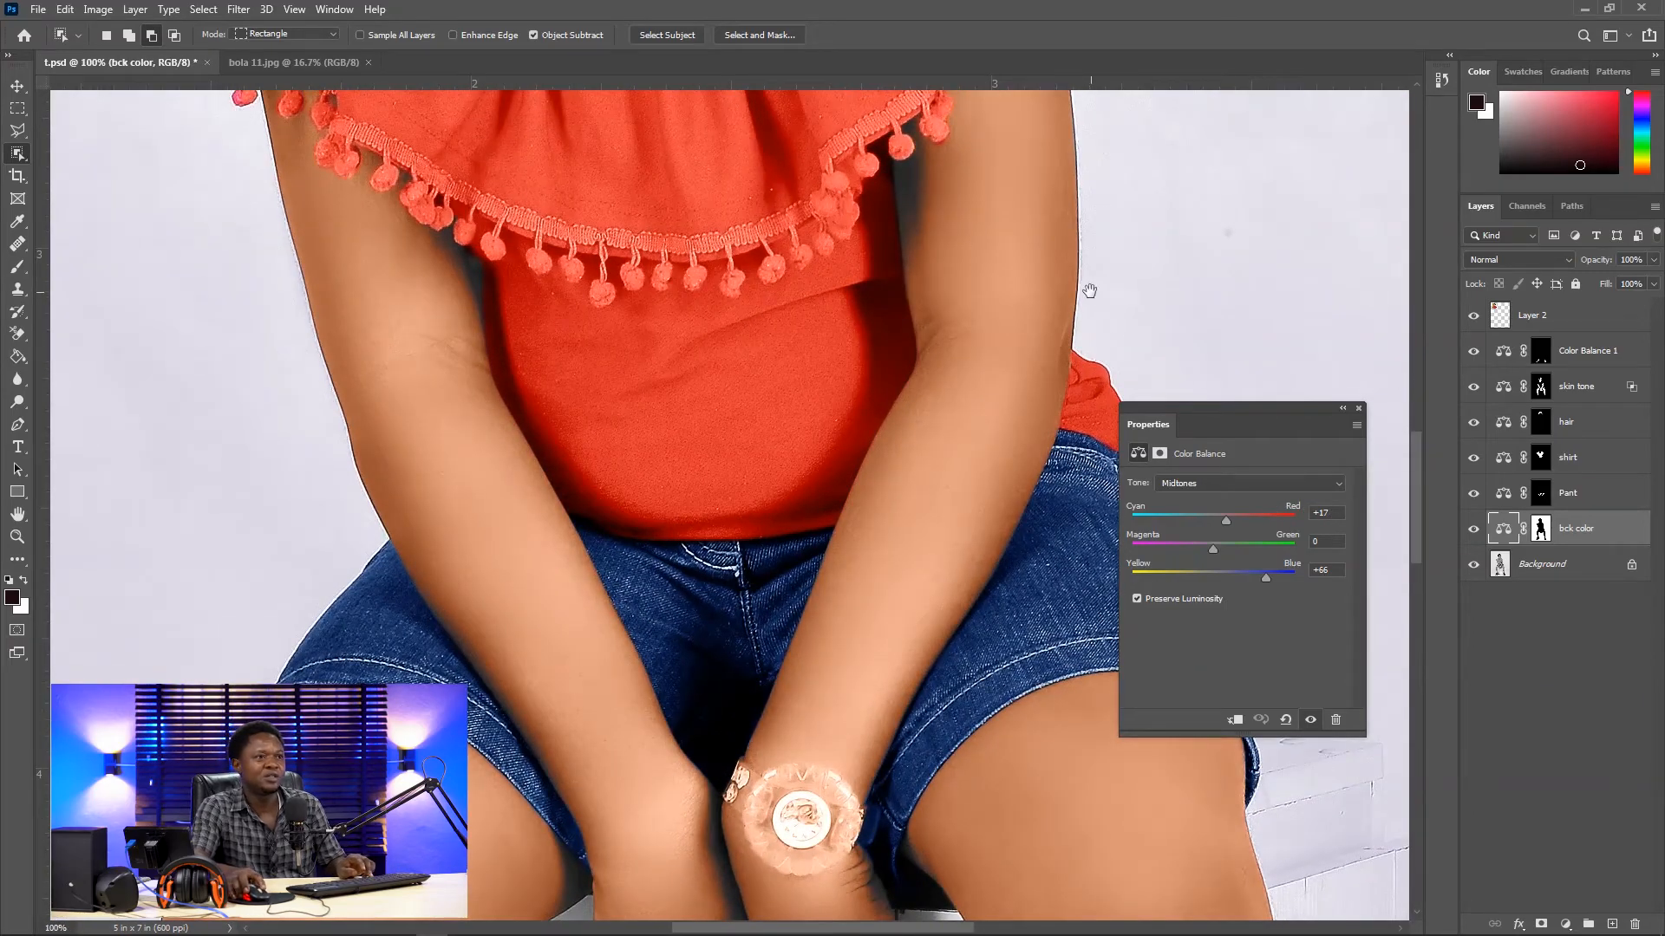
{"action": "left_click_drag", "start_coordinate": [1089, 291], "coordinate": [926, 832]}
{"action": "left_click_drag", "start_coordinate": [899, 408], "coordinate": [970, 602]}
{"action": "left_click_drag", "start_coordinate": [843, 422], "coordinate": [904, 611]}
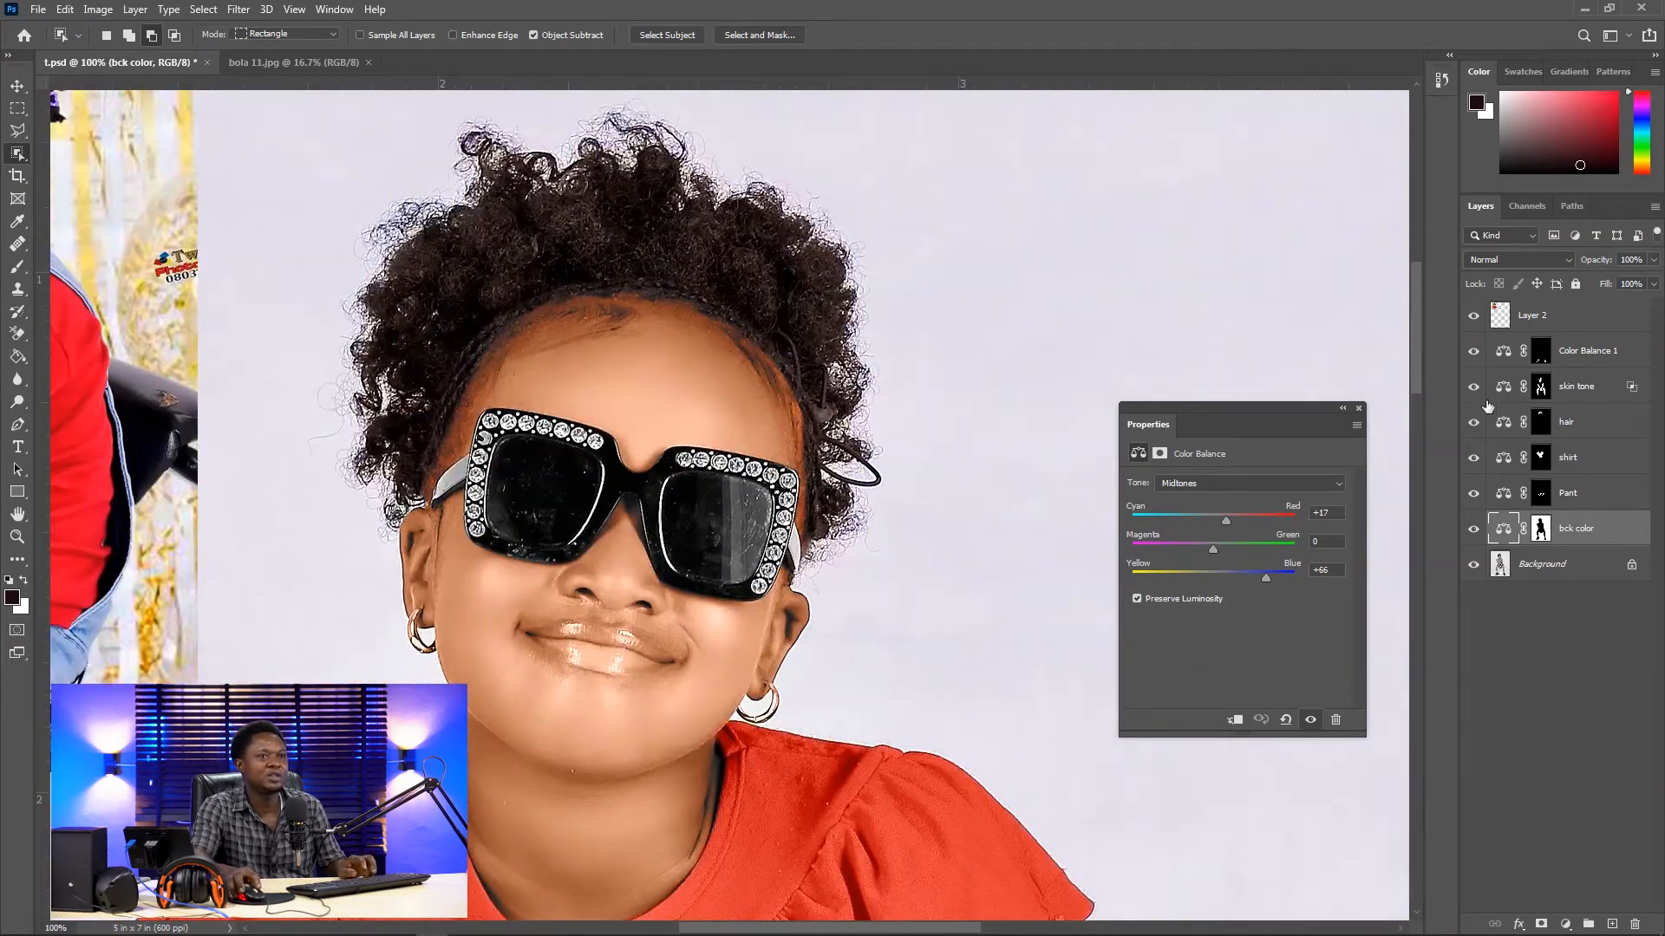
{"action": "left_click", "coordinate": [1473, 355]}
{"action": "double_click", "coordinate": [1574, 352]}
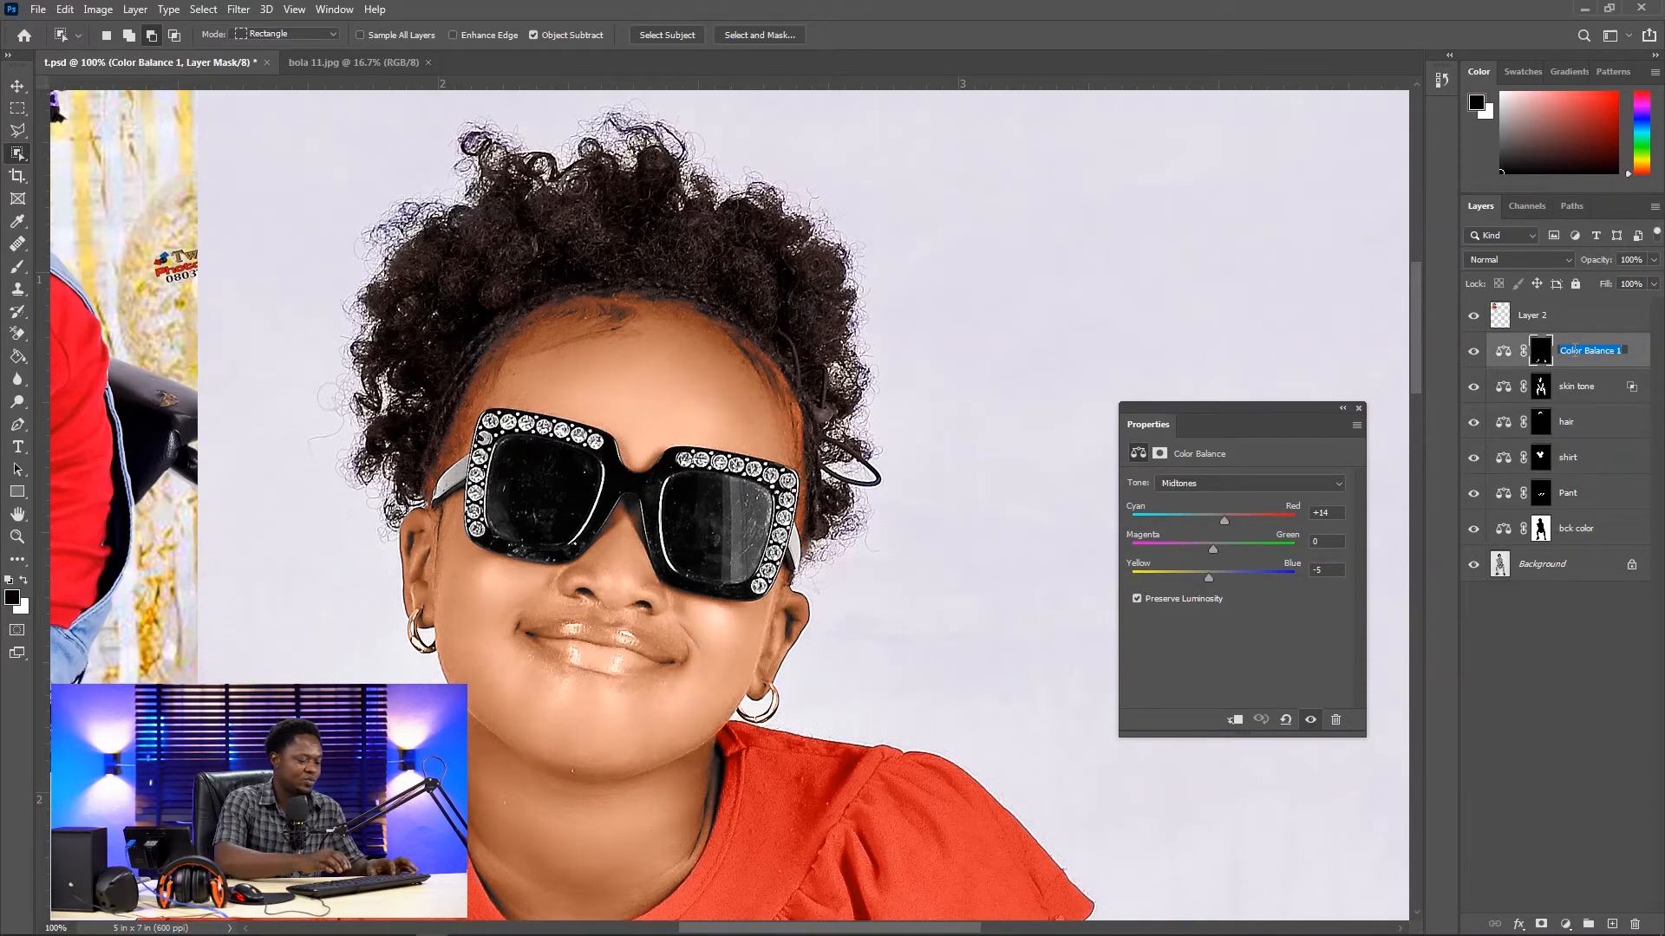
{"action": "type", "text": "shoe"}
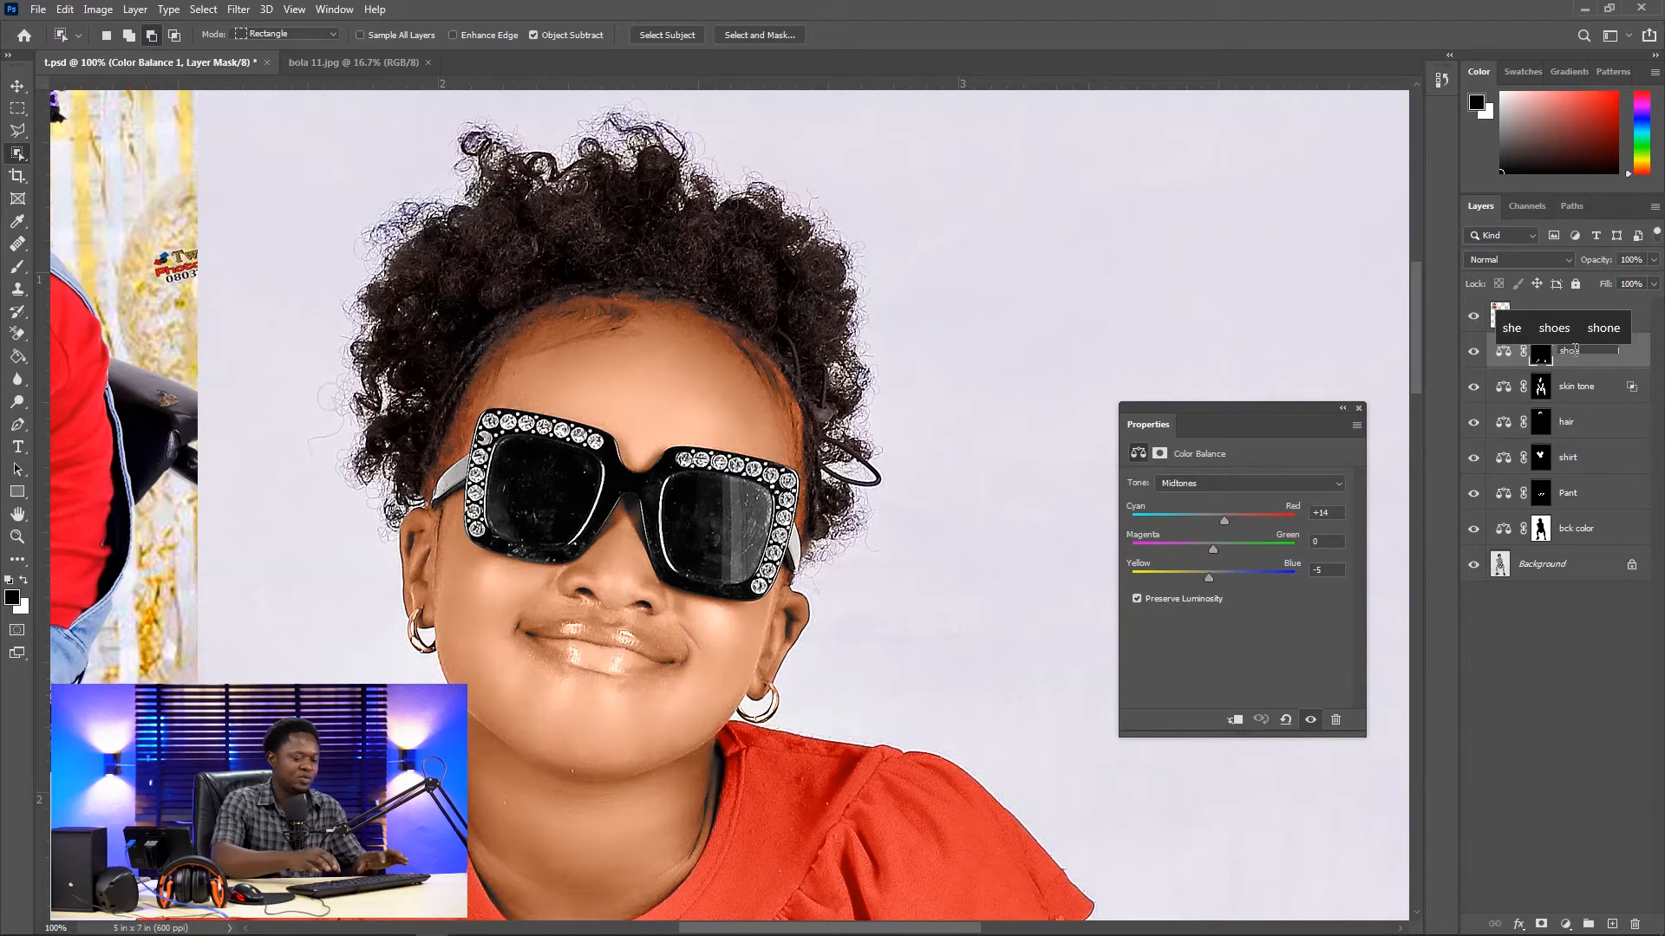
{"action": "key", "text": "Return"}
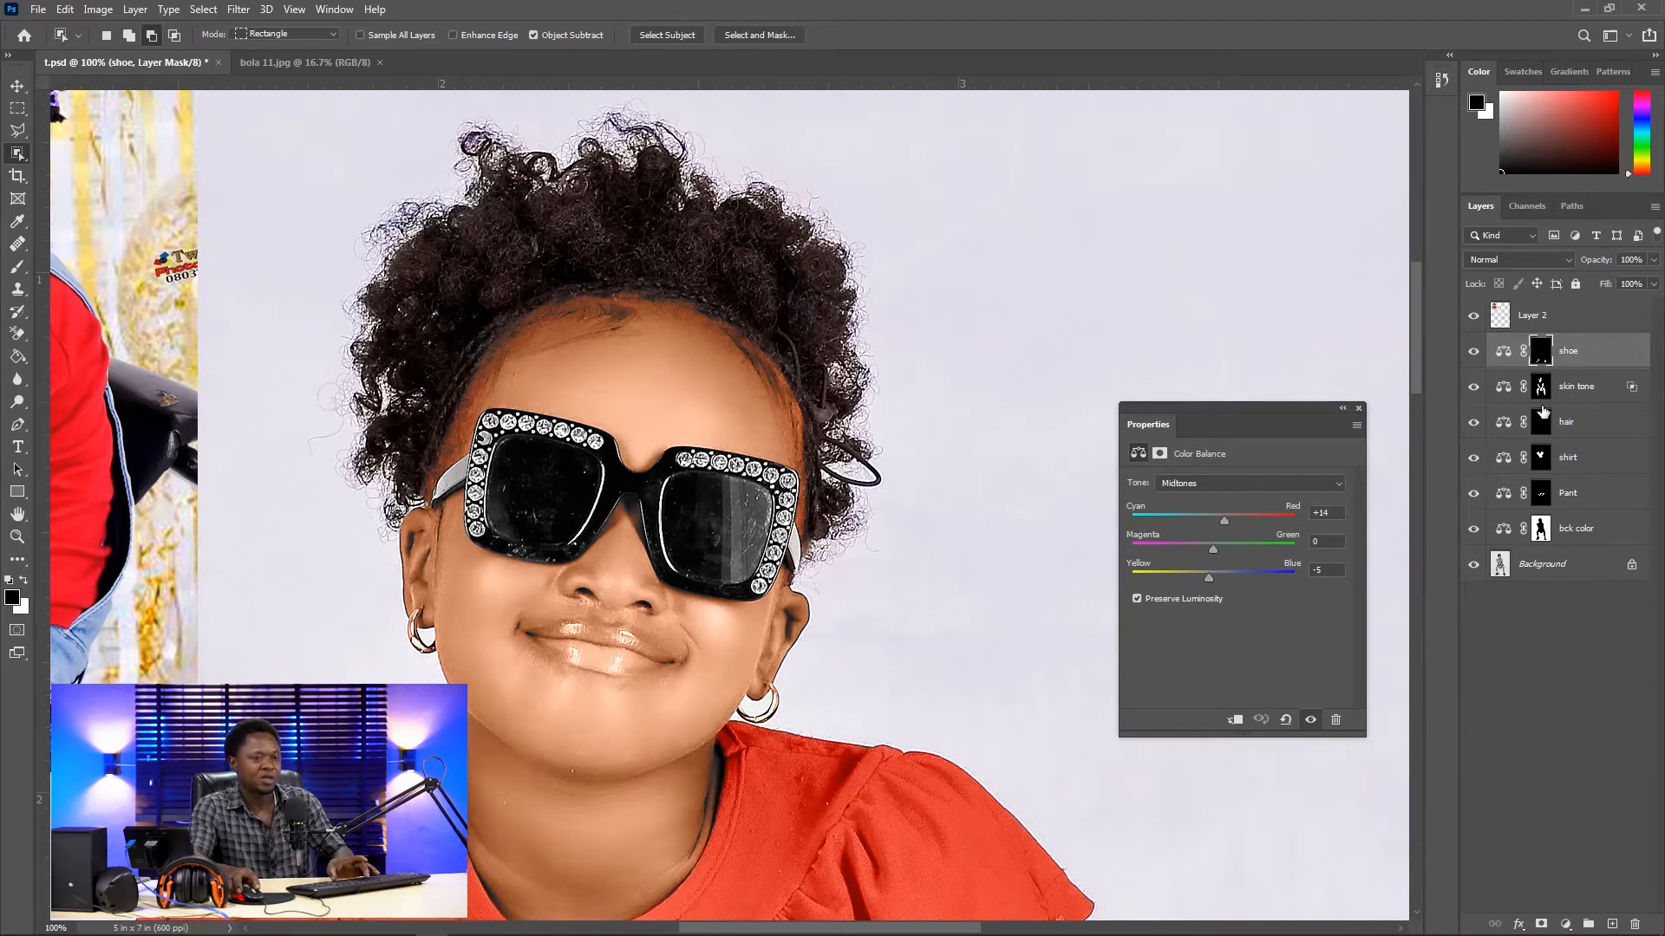